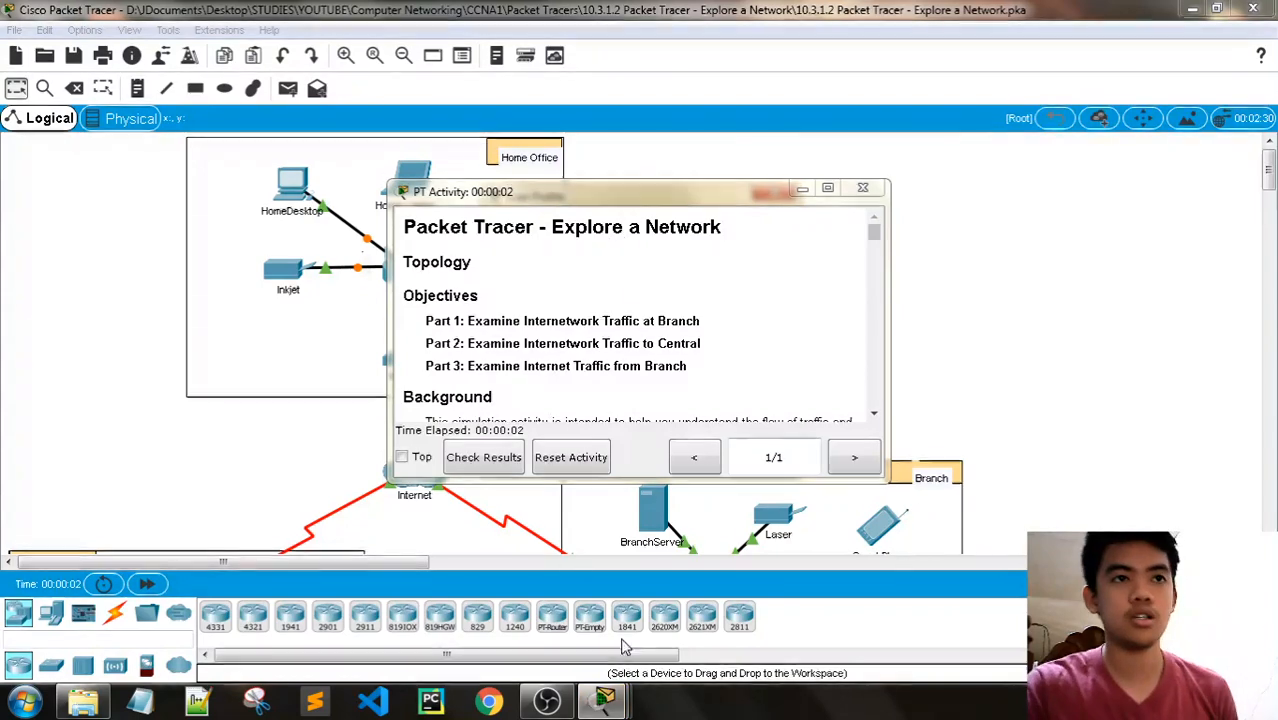
# - Bring up the User Profile dialog and enter the user's full name as the profile name
pyautogui.moveTo(605, 700)
pyautogui.click(602, 580)
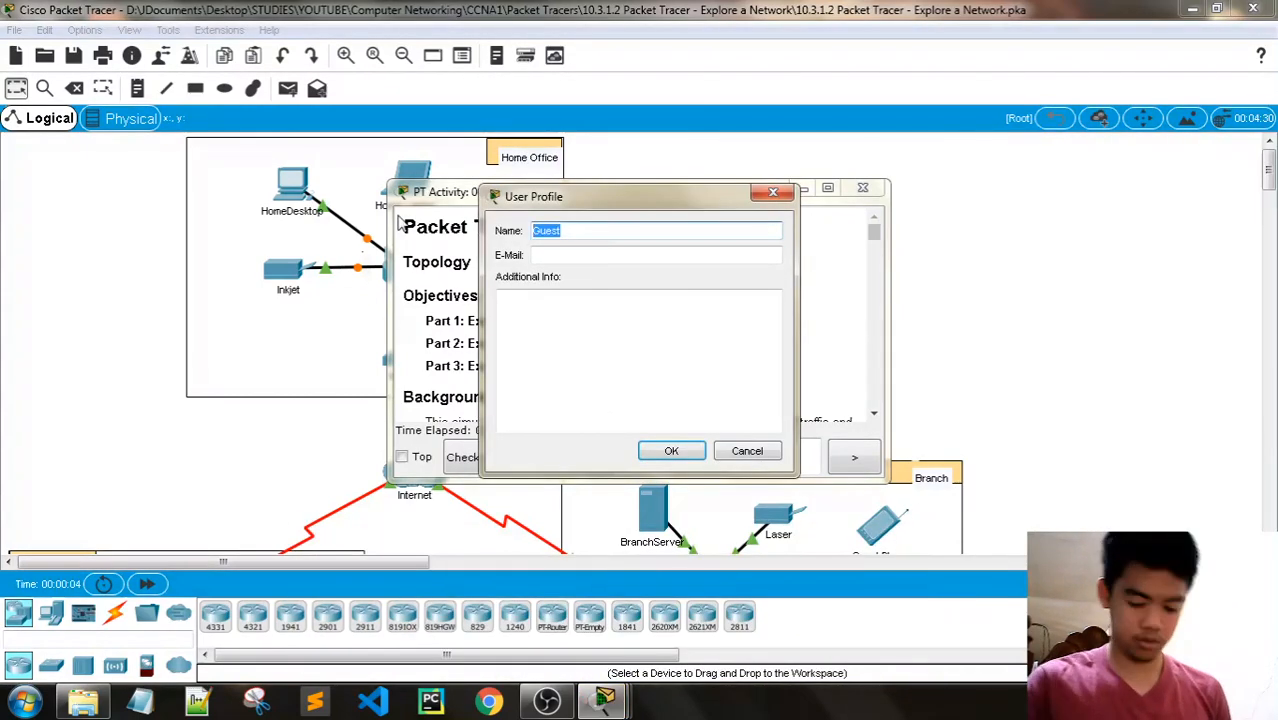
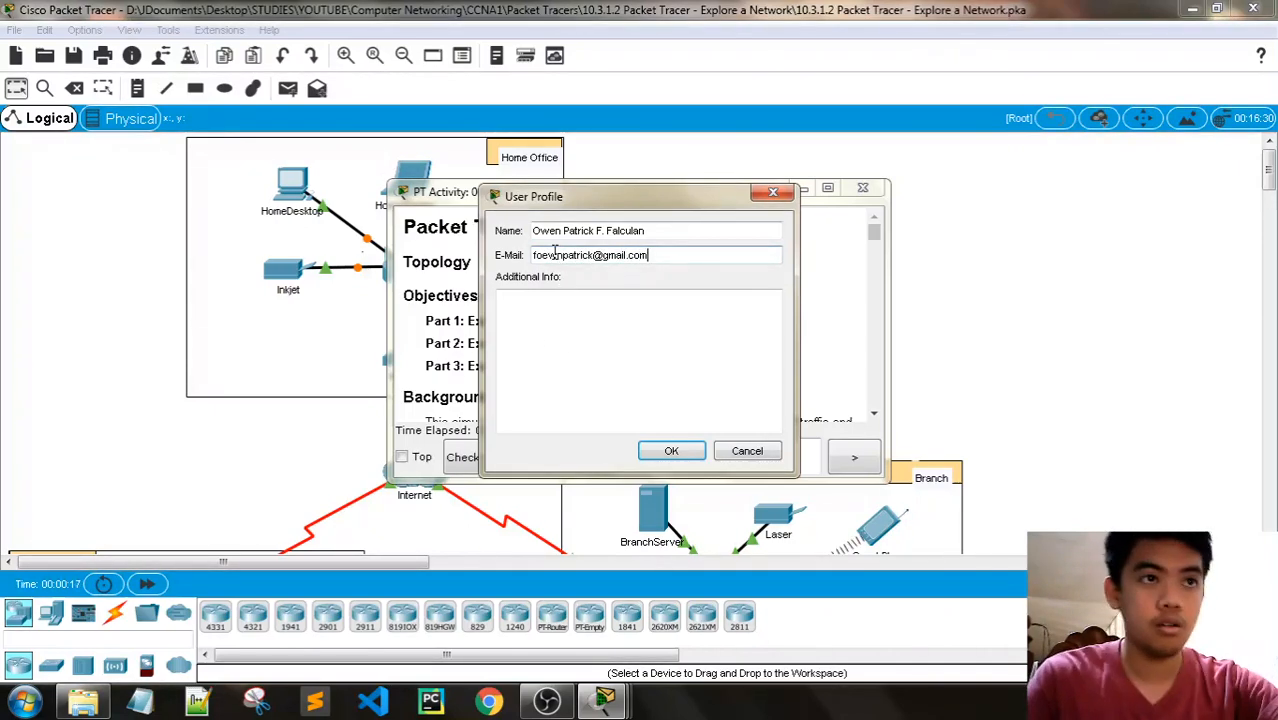
# - Fill in the profile's e-mail address, correct the misspelled part, and confirm the user profile
pyautogui.press('Left')
pyautogui.press('Left')
pyautogui.press('Left')
pyautogui.press('Left')
pyautogui.press('Left')
pyautogui.press('Left')
pyautogui.press('Left')
pyautogui.press('Left')
pyautogui.press('Left')
pyautogui.press('Left')
pyautogui.press('Left')
pyautogui.press('Left')
pyautogui.press('Left')
pyautogui.press('Left')
pyautogui.press('Left')
pyautogui.press('Left')
pyautogui.press('Left')
pyautogui.press('Left')
pyautogui.press('BackSpace')
pyautogui.press('BackSpace')
pyautogui.write('wen')
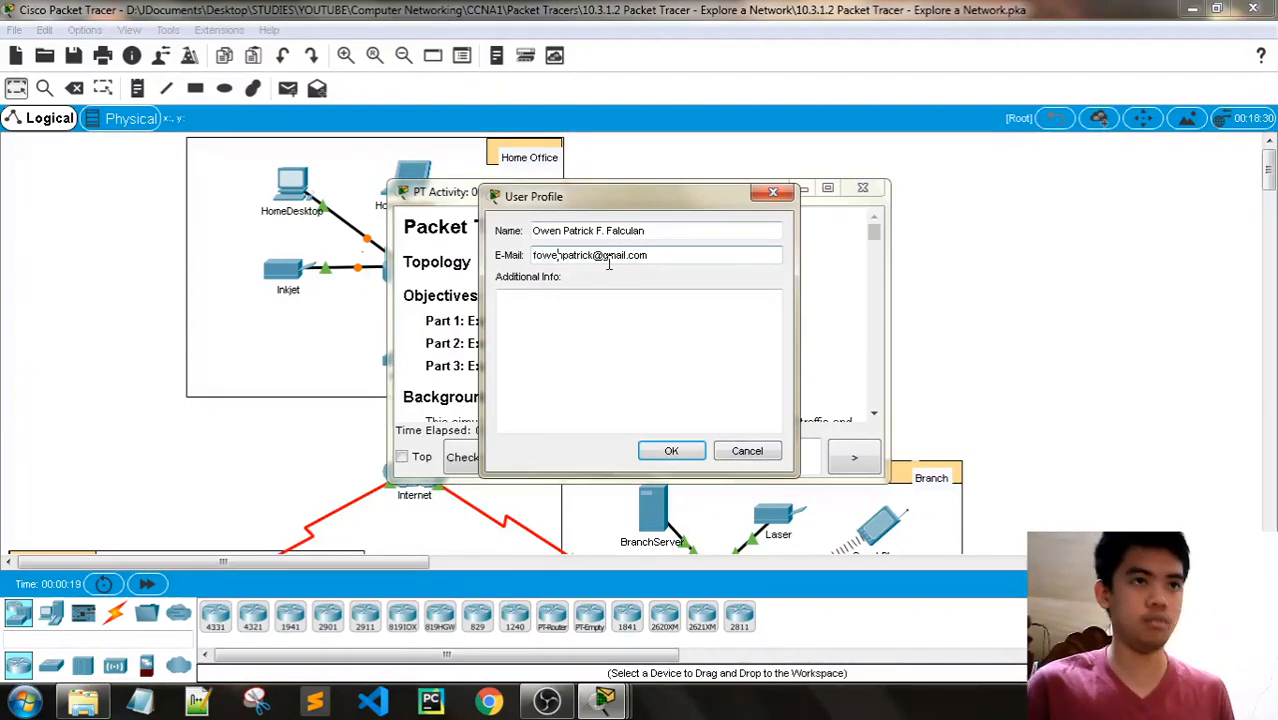
pyautogui.click(686, 454)
pyautogui.click(675, 362)
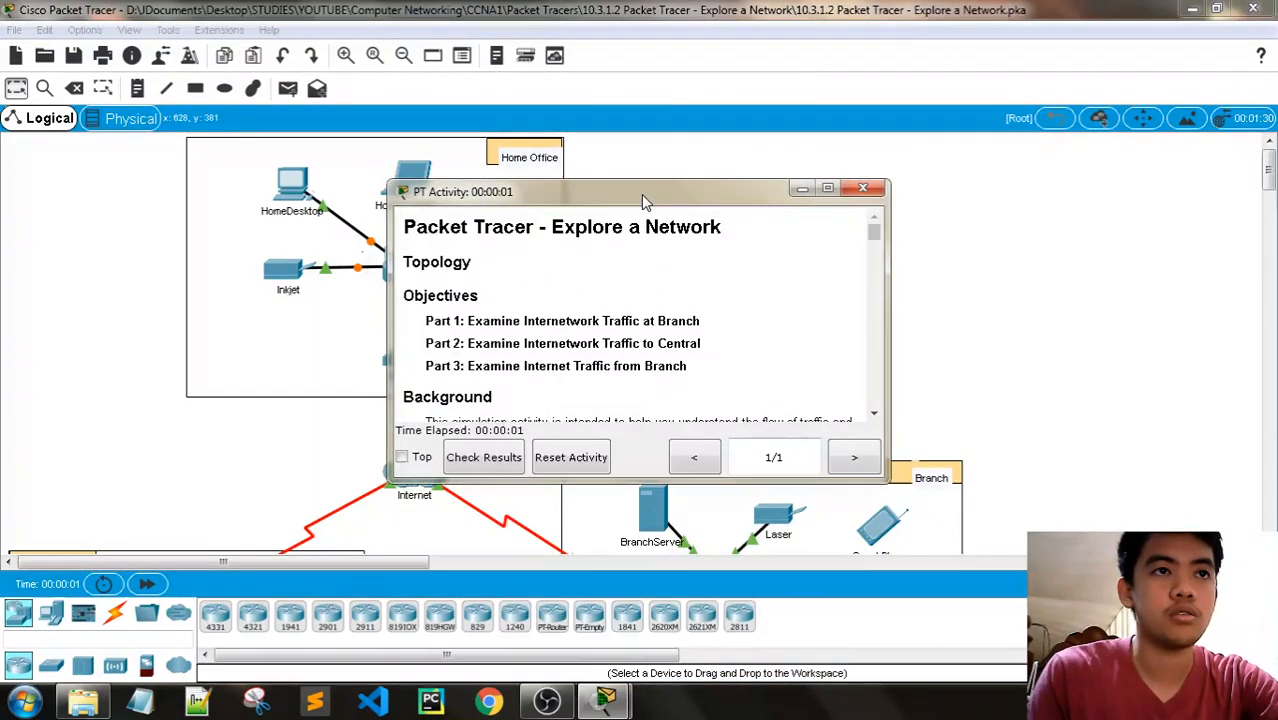
# - Move the PT Activity instructions window clear of the Home Office network and make it wider and taller
pyautogui.moveTo(641, 194); pyautogui.dragTo(1028, 16)
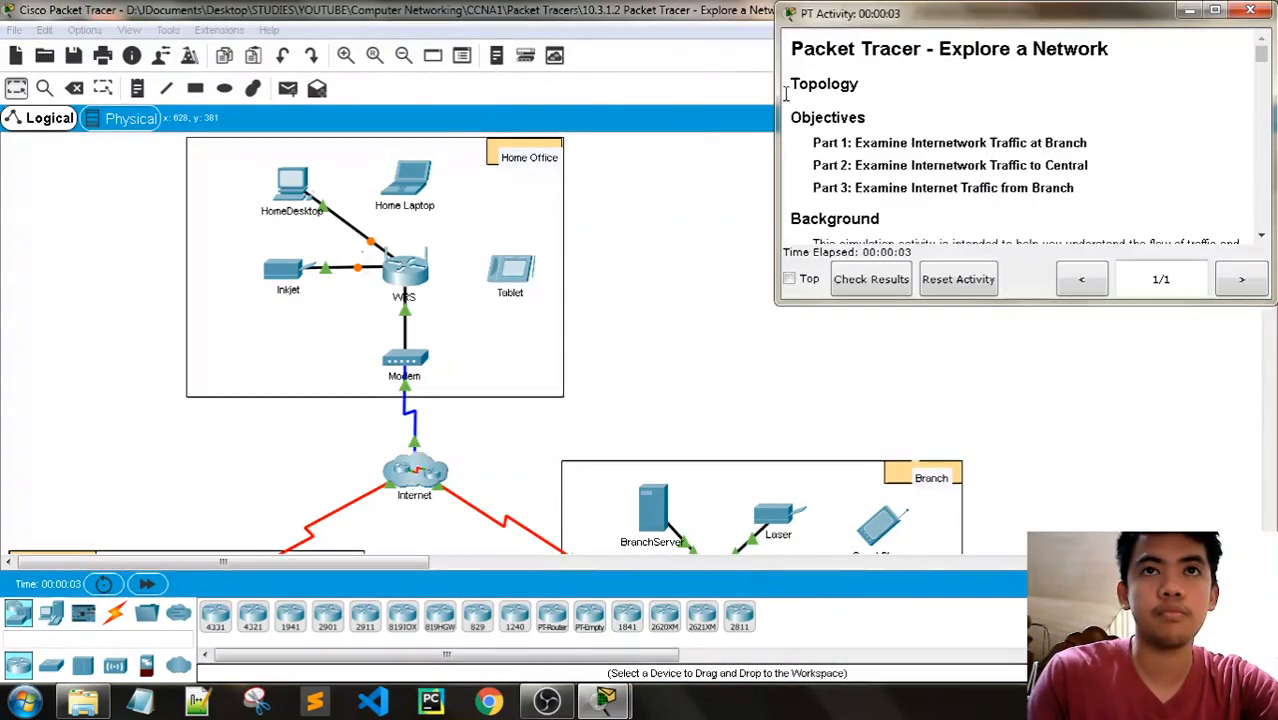
pyautogui.moveTo(778, 93); pyautogui.dragTo(590, 93)
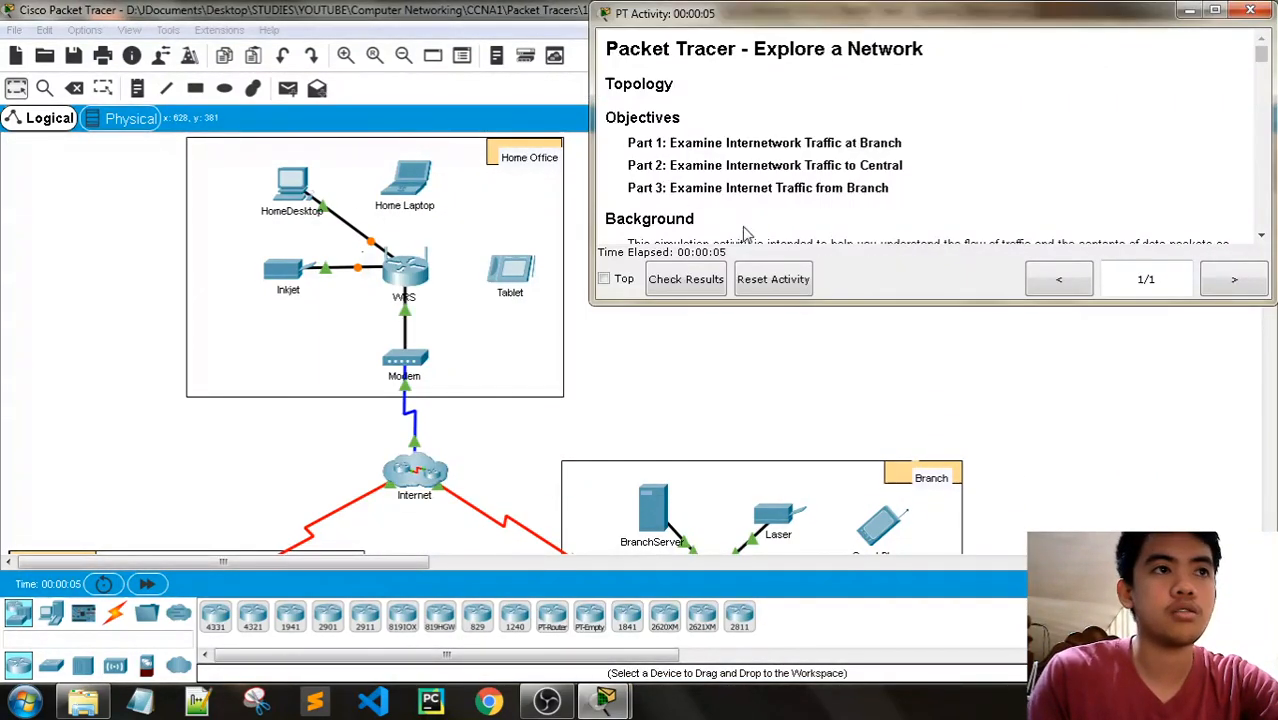
pyautogui.moveTo(817, 300); pyautogui.dragTo(814, 368)
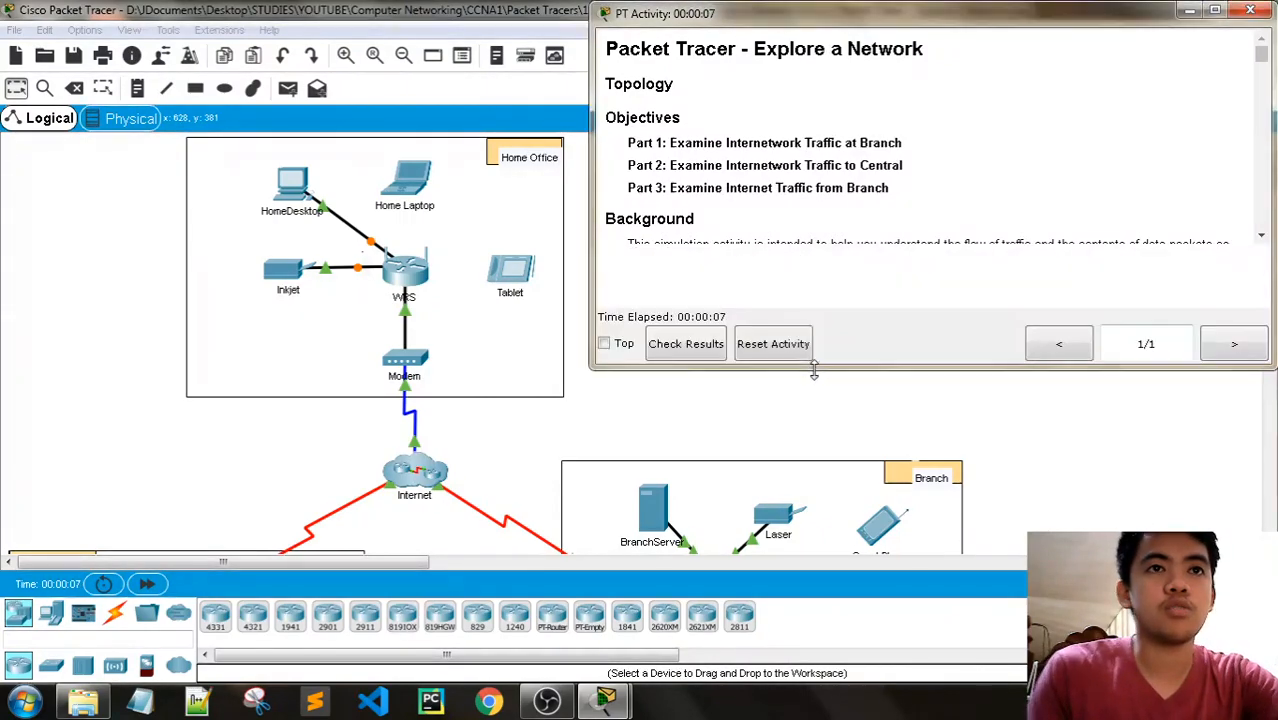
# - Skim the activity instructions and read the objectives, highlighting the Part 1 and Part 2 lines
pyautogui.scroll(-6, 1022, 281)
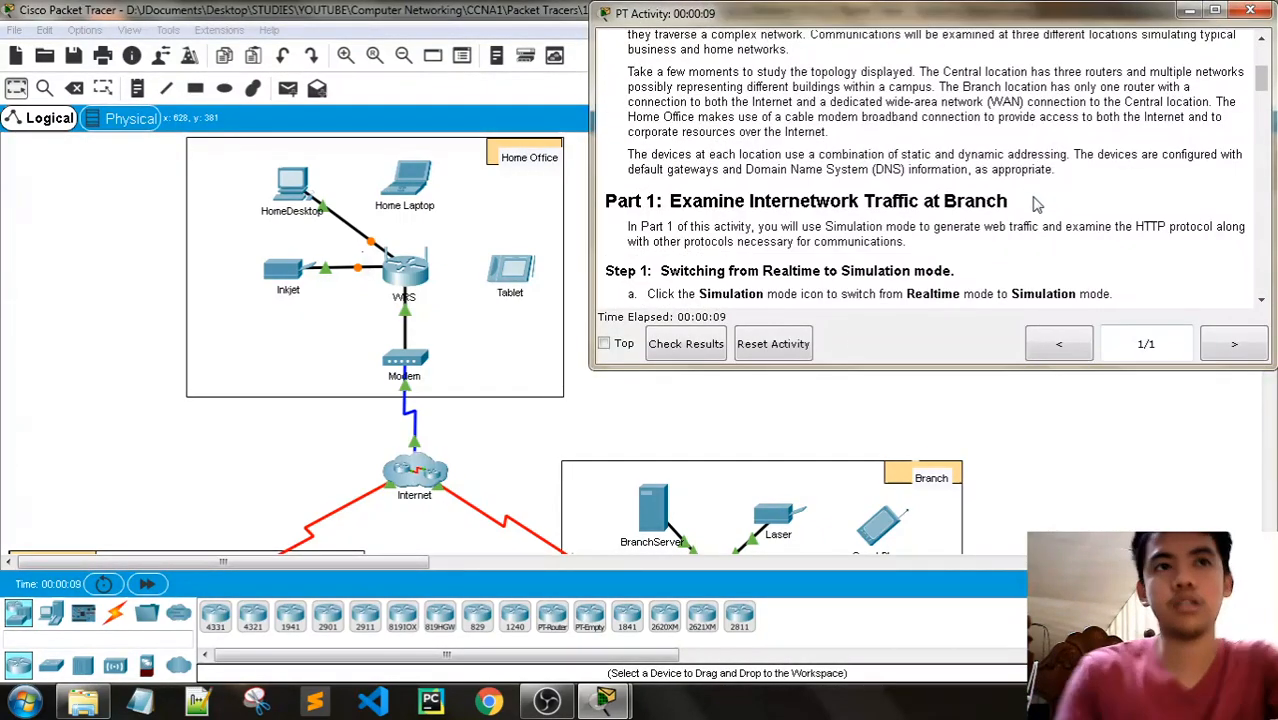
pyautogui.scroll(-12, 1036, 203)
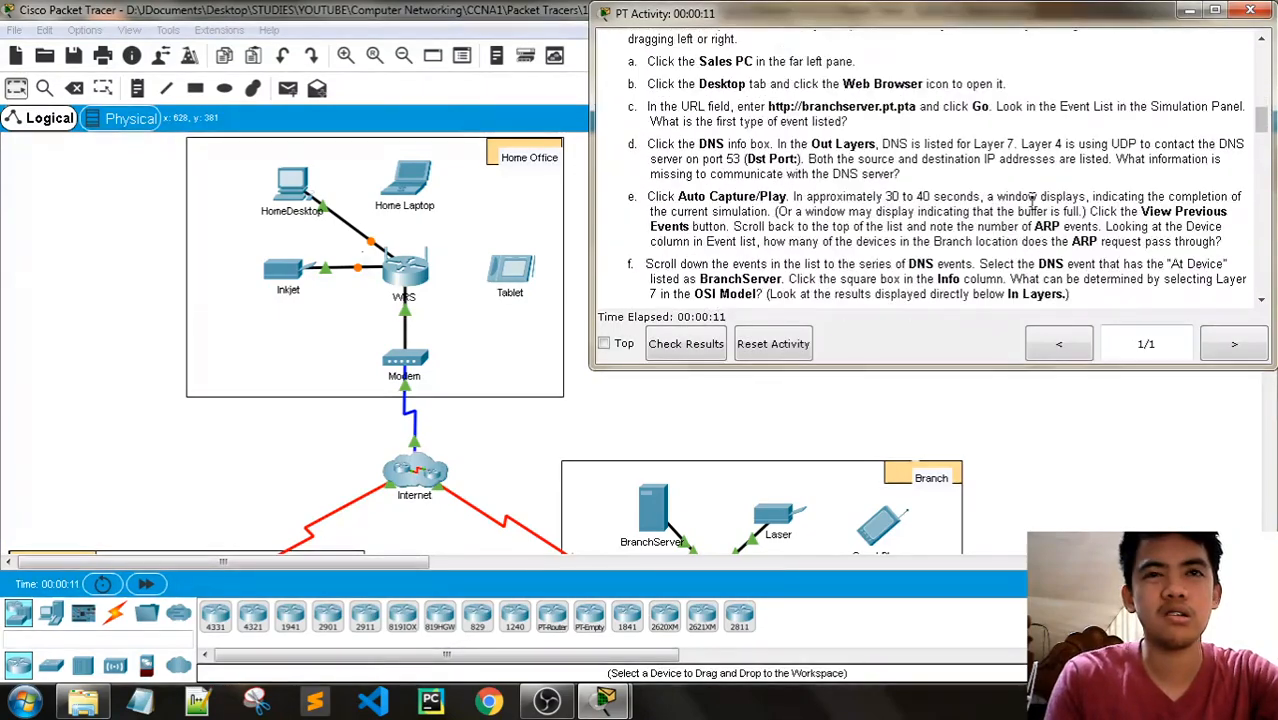
pyautogui.scroll(18, 1030, 200)
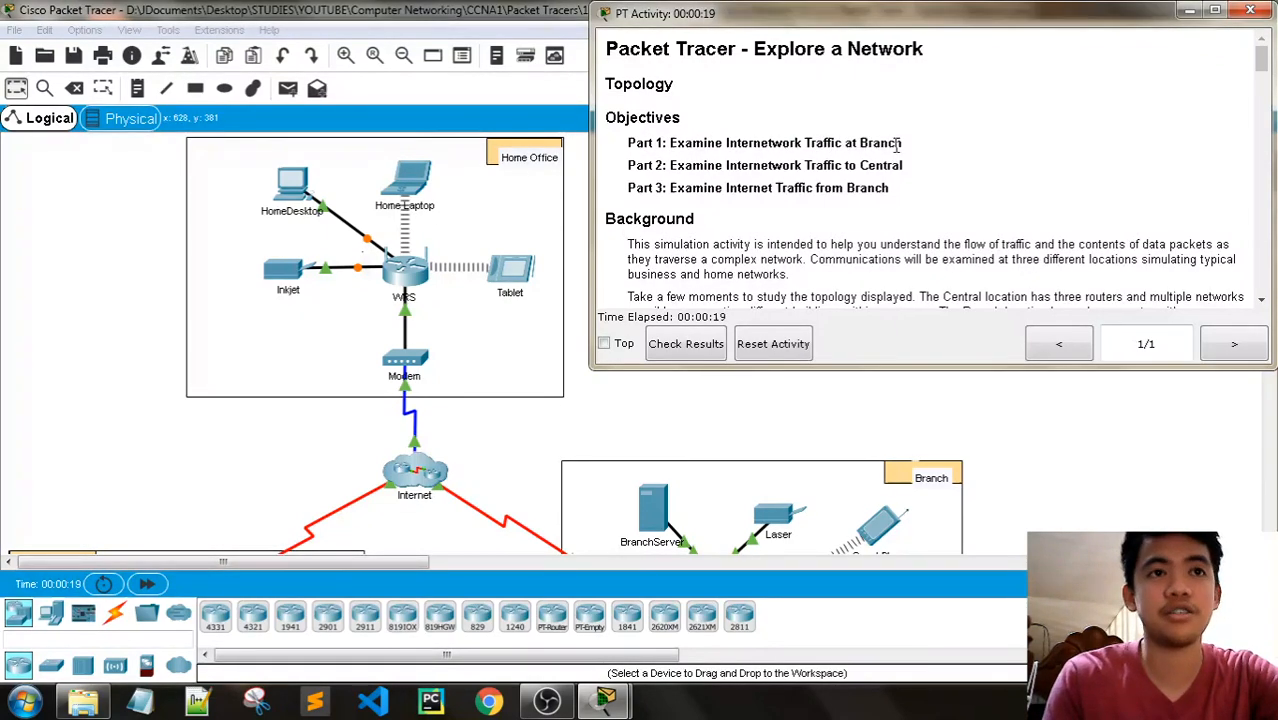
pyautogui.moveTo(762, 143); pyautogui.dragTo(624, 143)
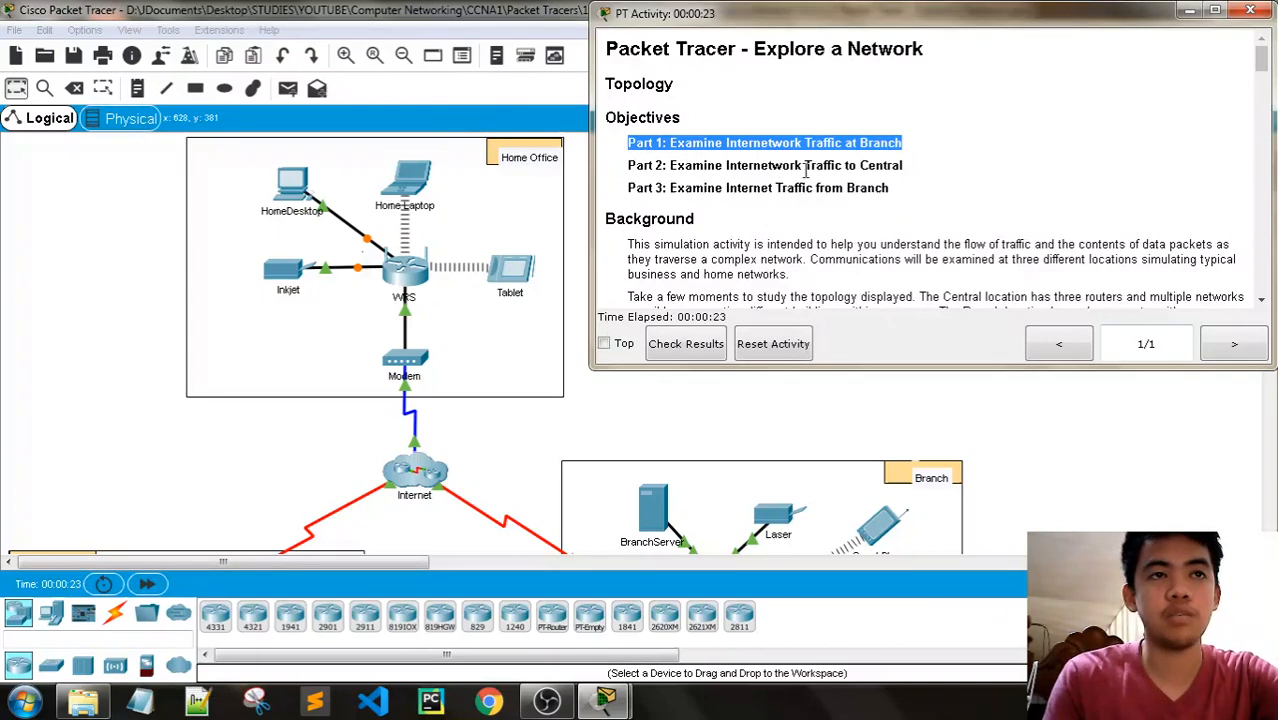
pyautogui.moveTo(906, 166); pyautogui.dragTo(645, 166)
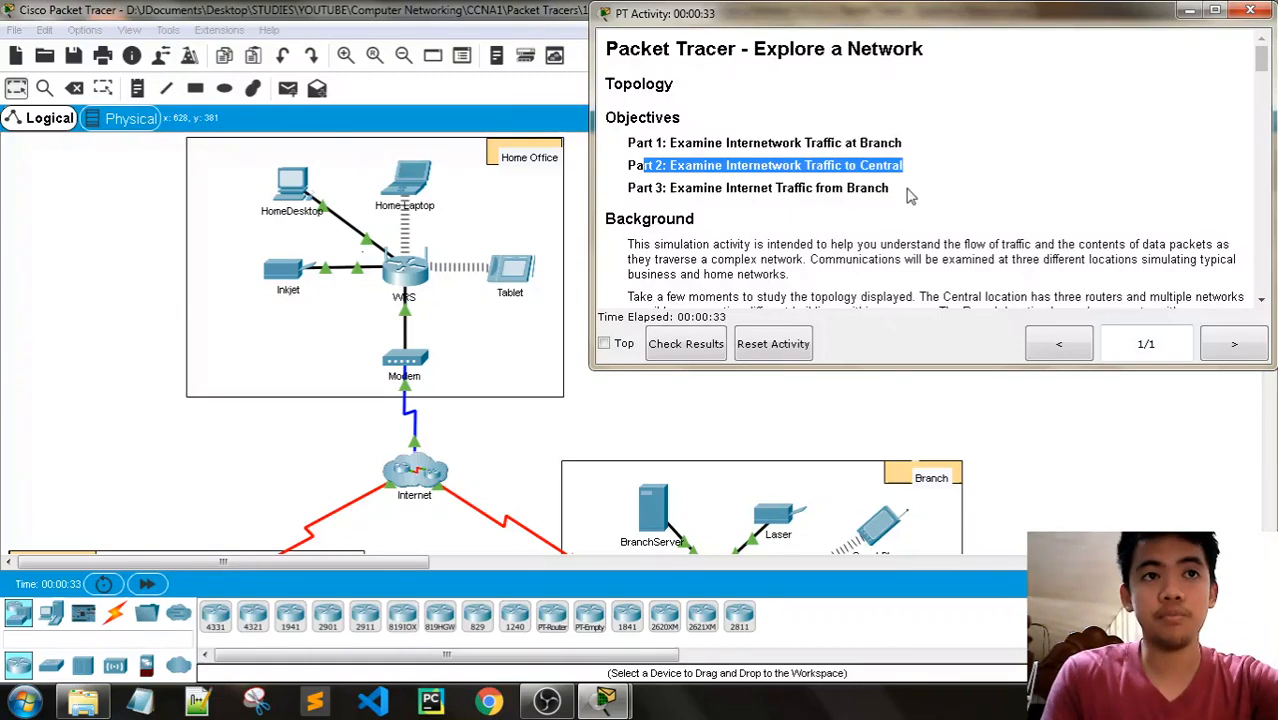
# - Examine the network topology and the contents of the Internet cluster, and bring the activity instructions back up
pyautogui.click(485, 12)
pyautogui.scroll(-4, 695, 200)
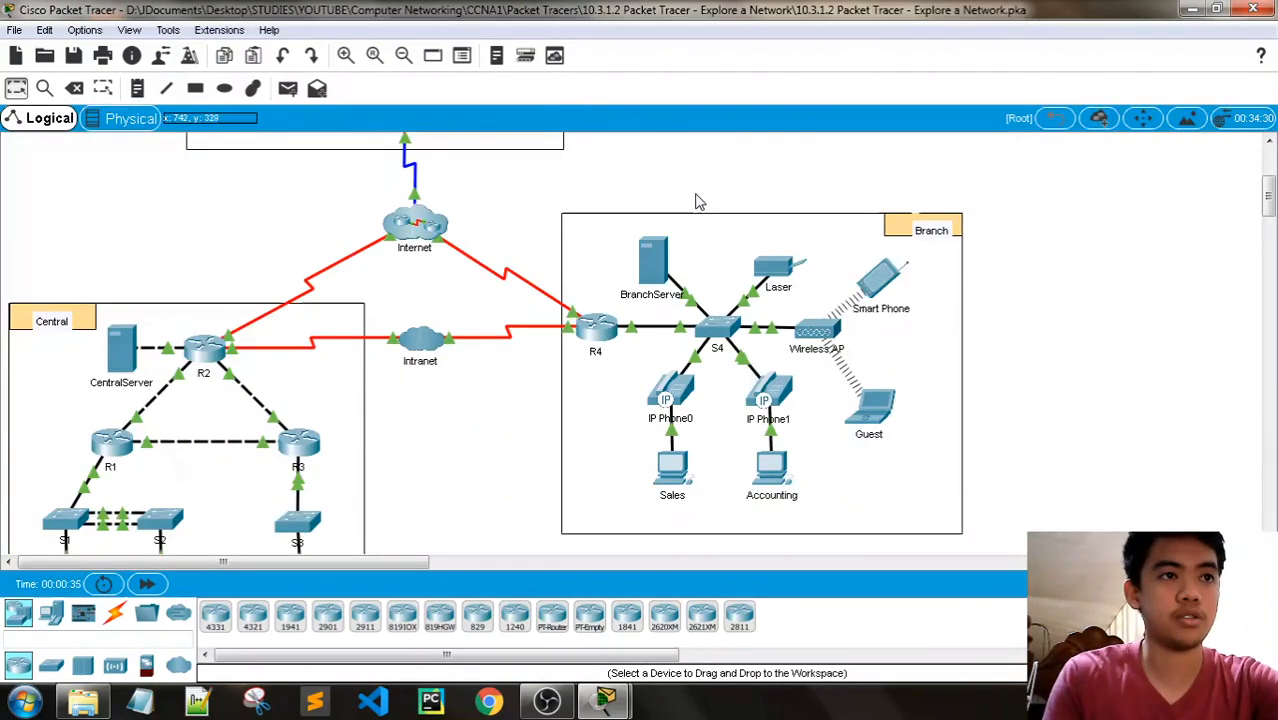
pyautogui.scroll(2, 700, 240)
pyautogui.click(418, 350)
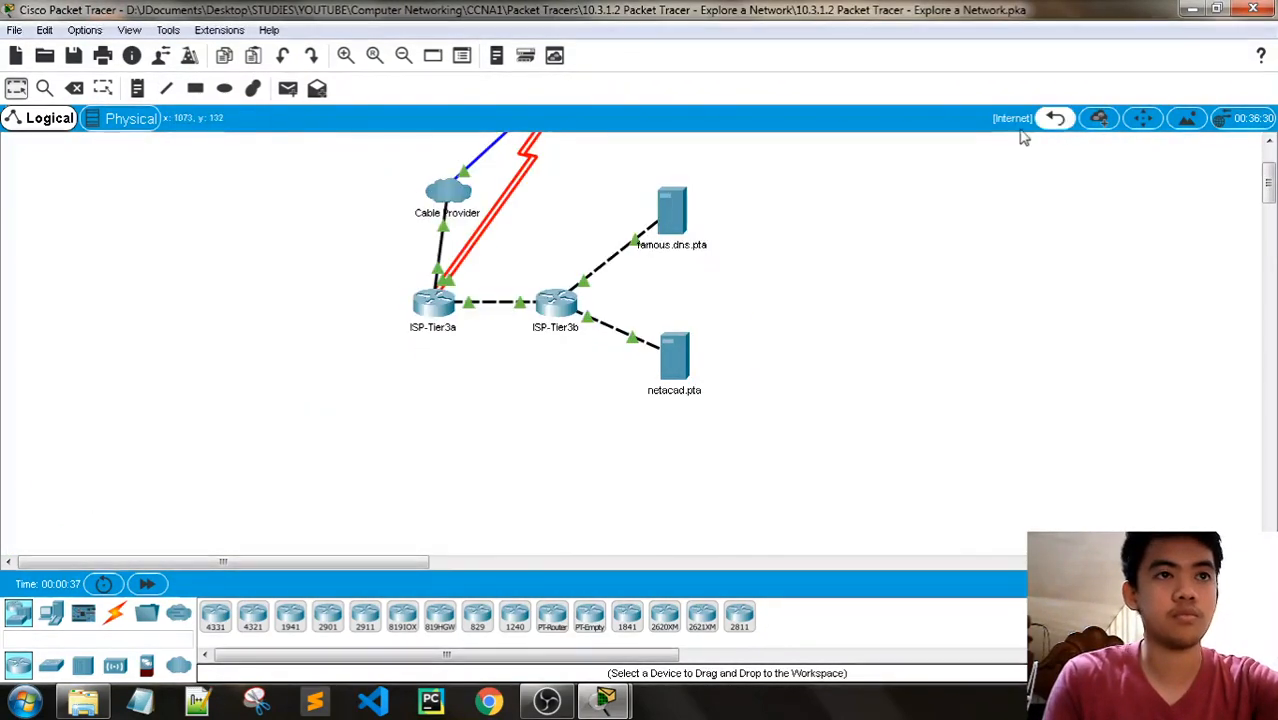
pyautogui.click(1055, 118)
pyautogui.moveTo(605, 700)
pyautogui.click(585, 570)
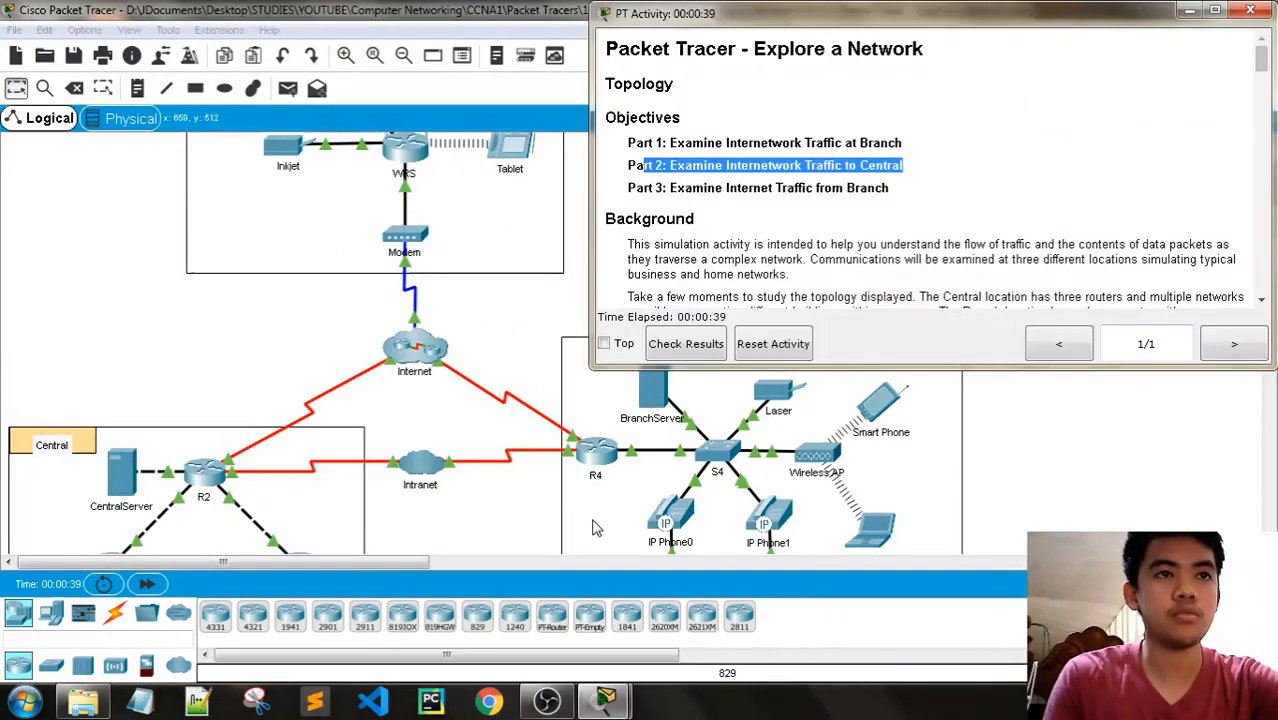
# - Read the Background section of the instructions and compare its description with the Central and Branch networks in the topology
pyautogui.scroll(-3, 680, 65)
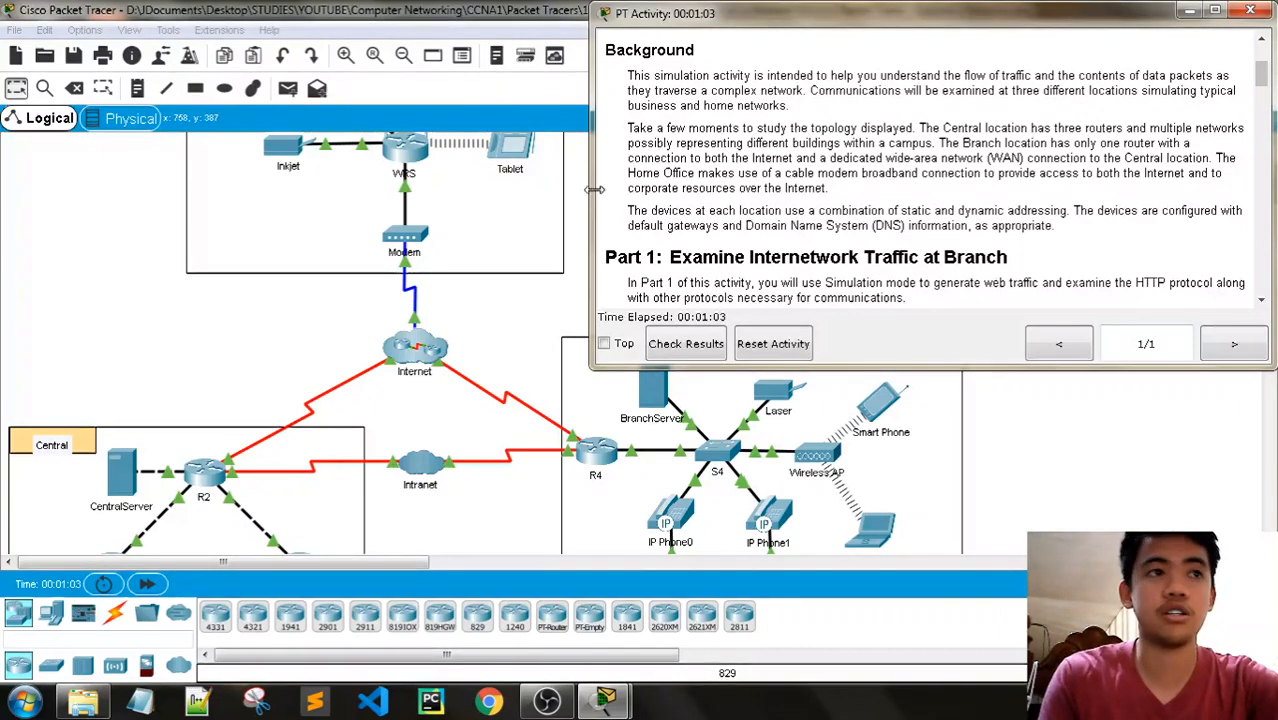
pyautogui.click(421, 20)
pyautogui.scroll(-5, 428, 271)
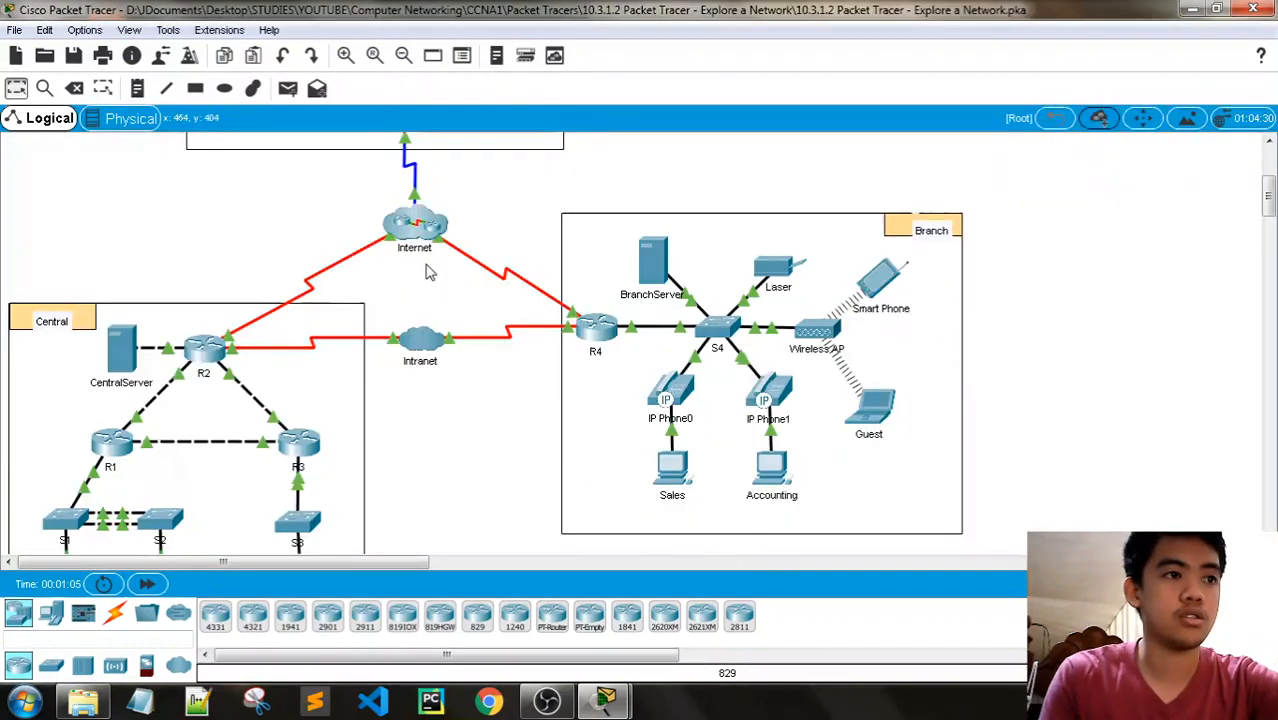
pyautogui.moveTo(604, 700)
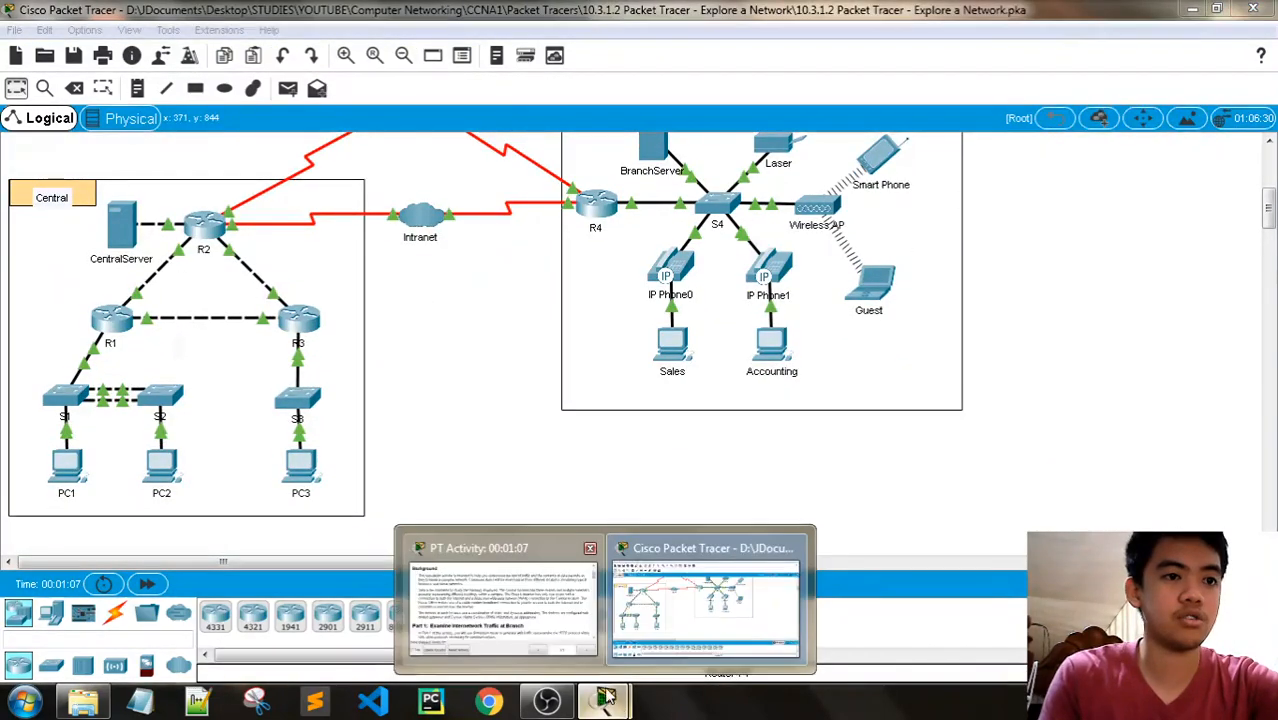
pyautogui.click(500, 598)
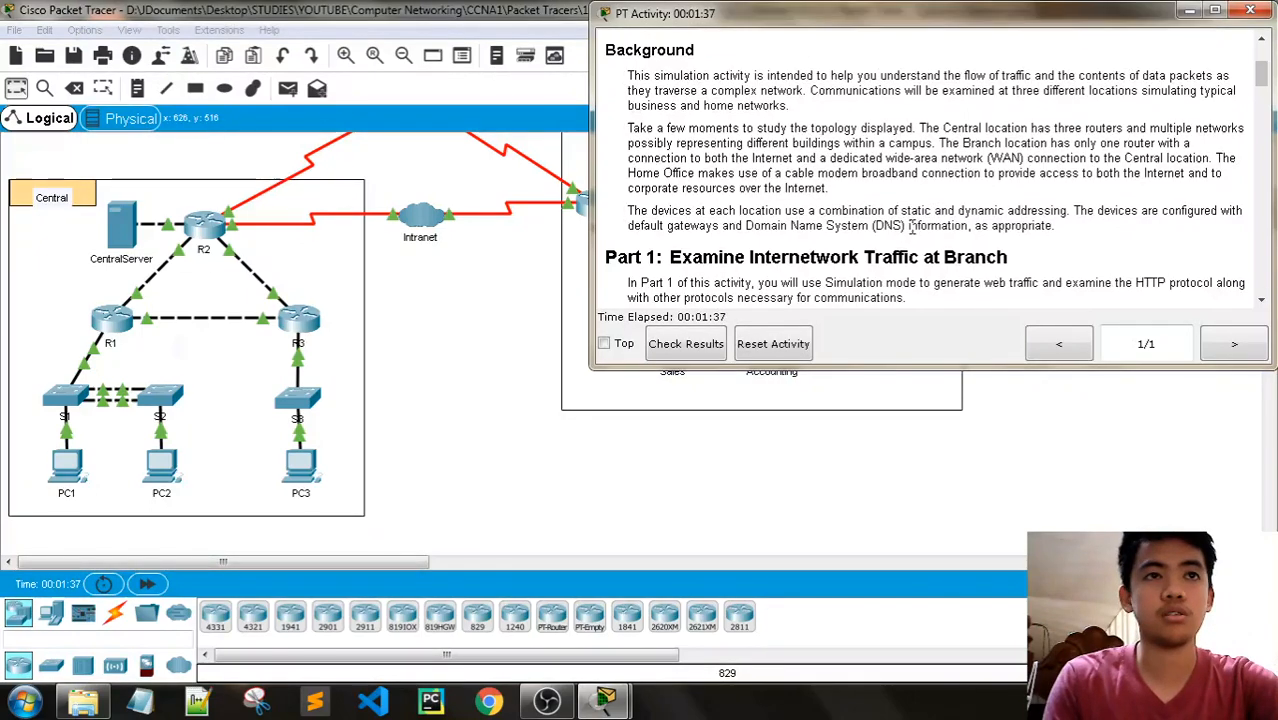
pyautogui.click(543, 17)
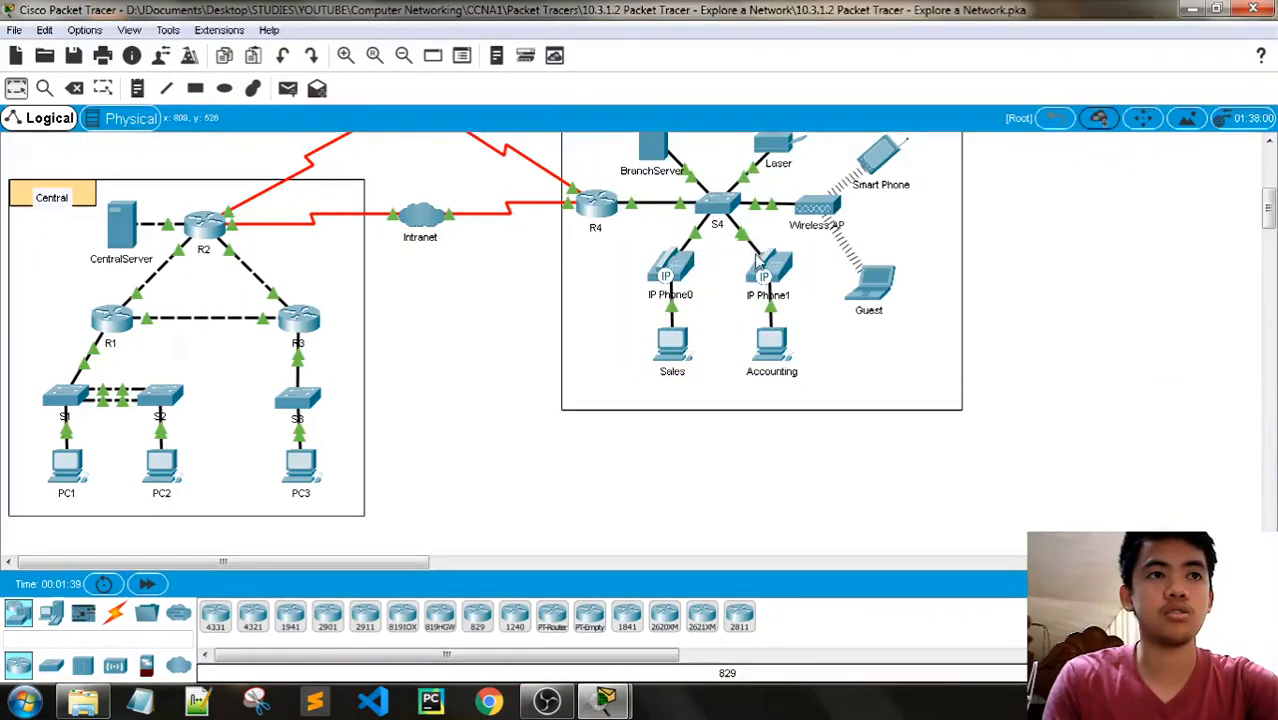
pyautogui.scroll(2, 805, 280)
pyautogui.moveTo(607, 698)
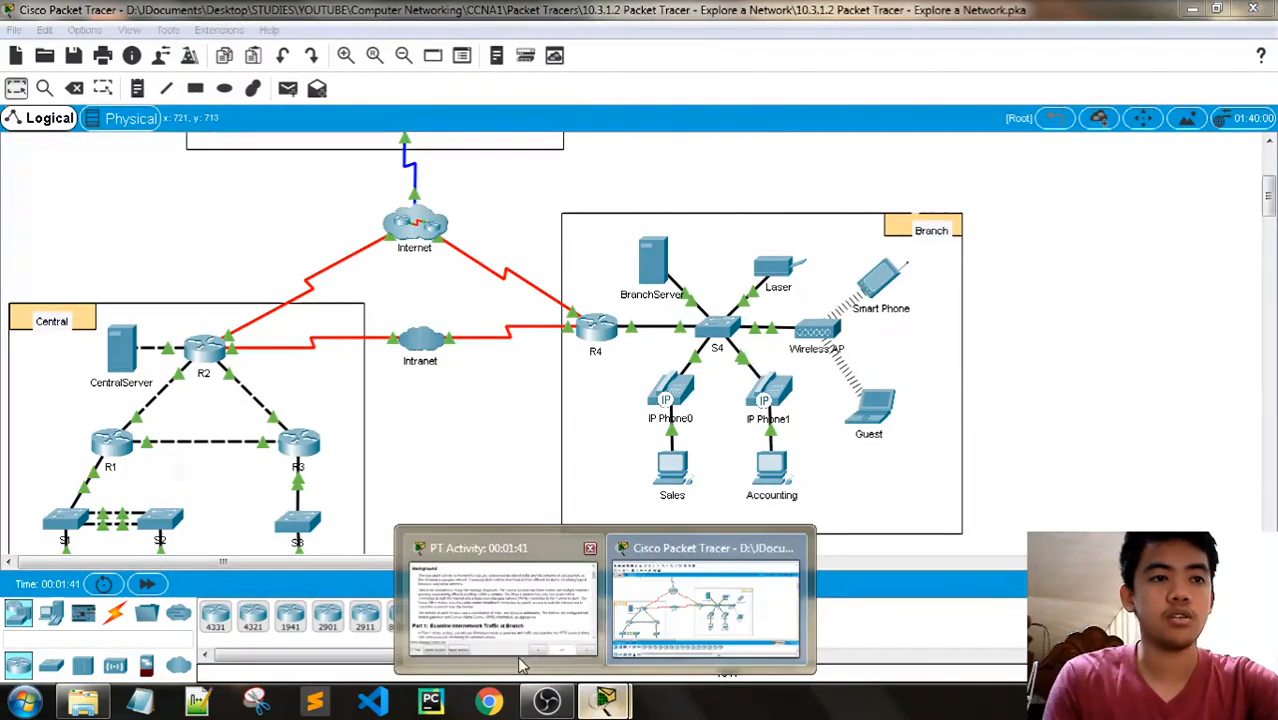
pyautogui.click(499, 595)
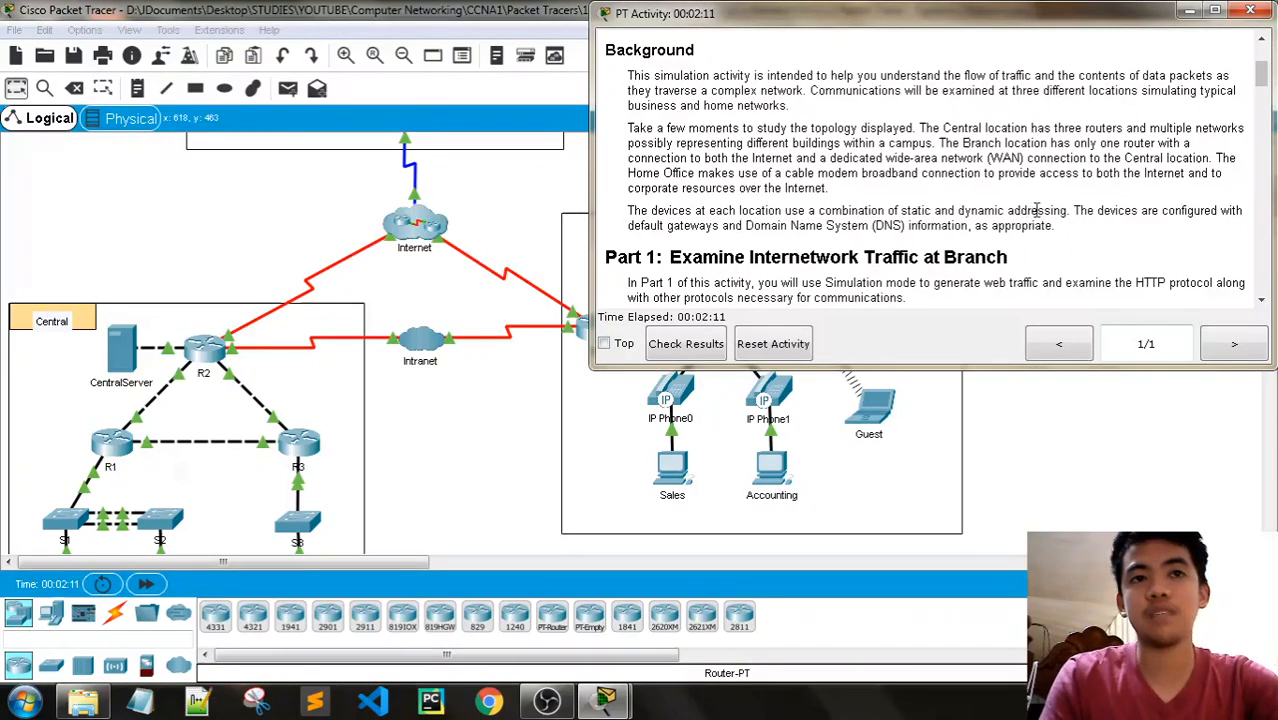
pyautogui.scroll(-1, 1058, 205)
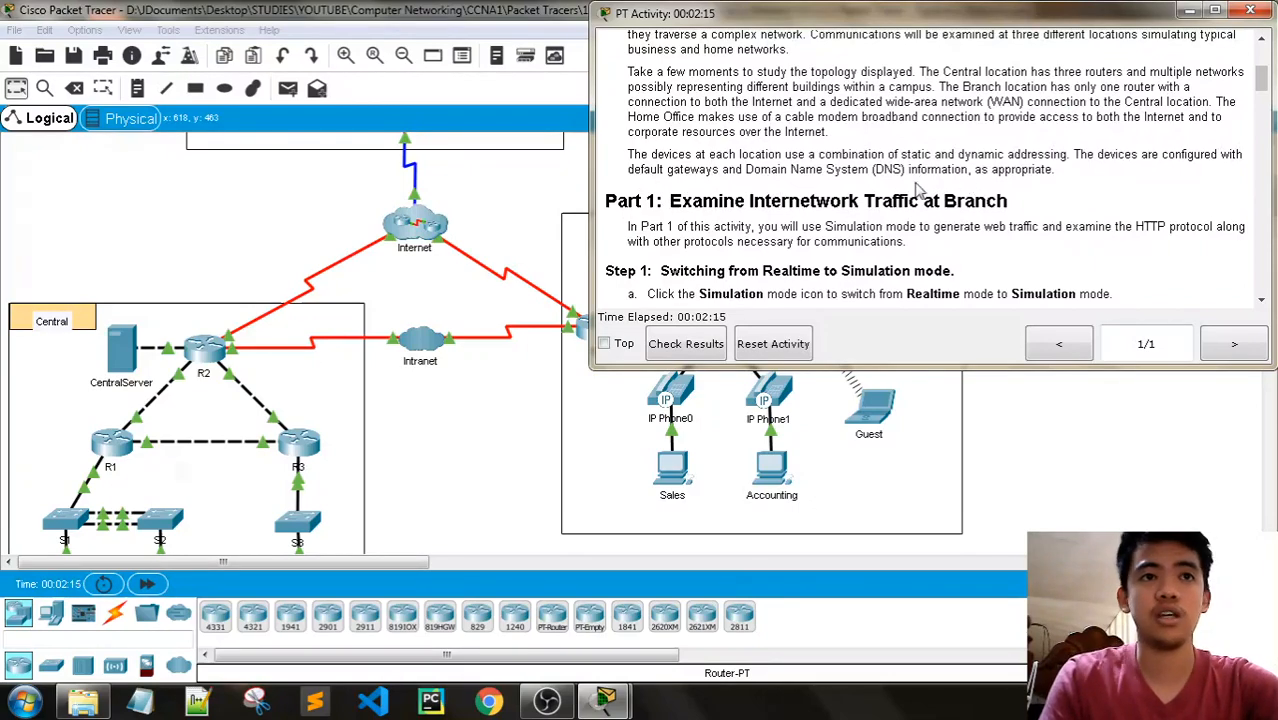
# - Inspect the Internet cluster's devices and the Cable Provider's configuration, and return to the root topology
pyautogui.click(492, 10)
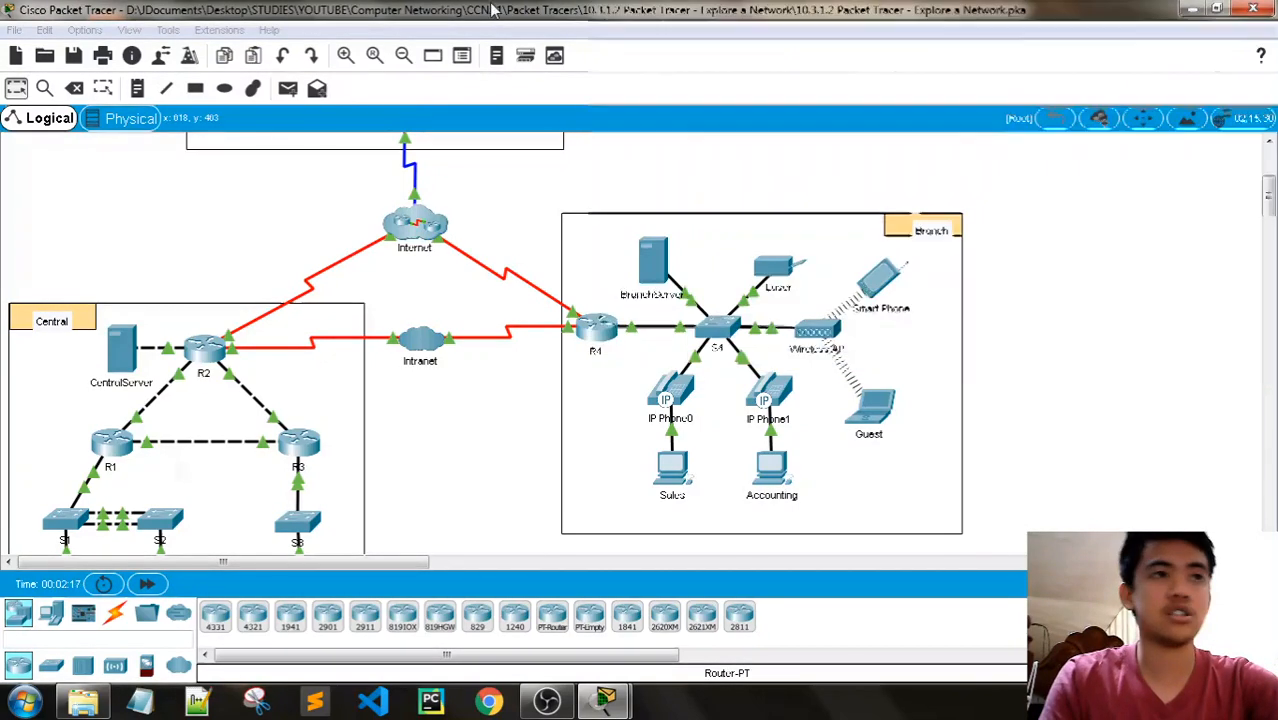
pyautogui.scroll(3, 504, 313)
pyautogui.click(420, 340)
pyautogui.scroll(3, 470, 325)
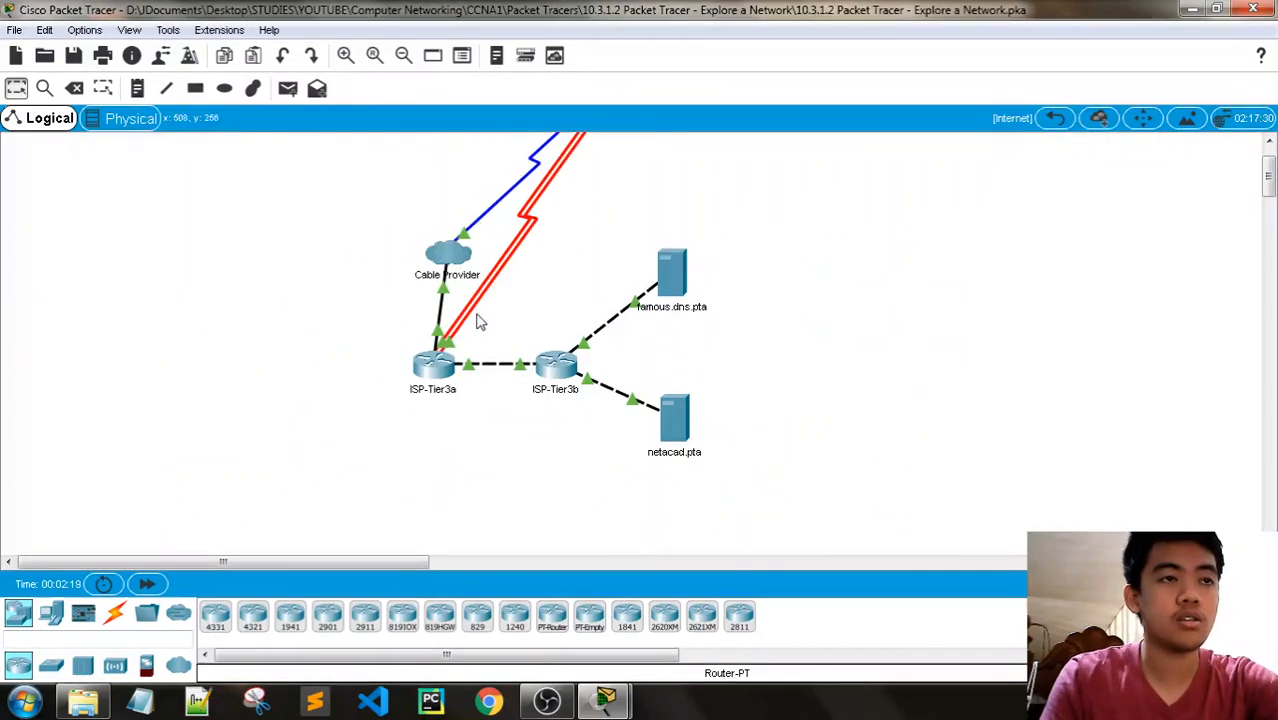
pyautogui.click(444, 318)
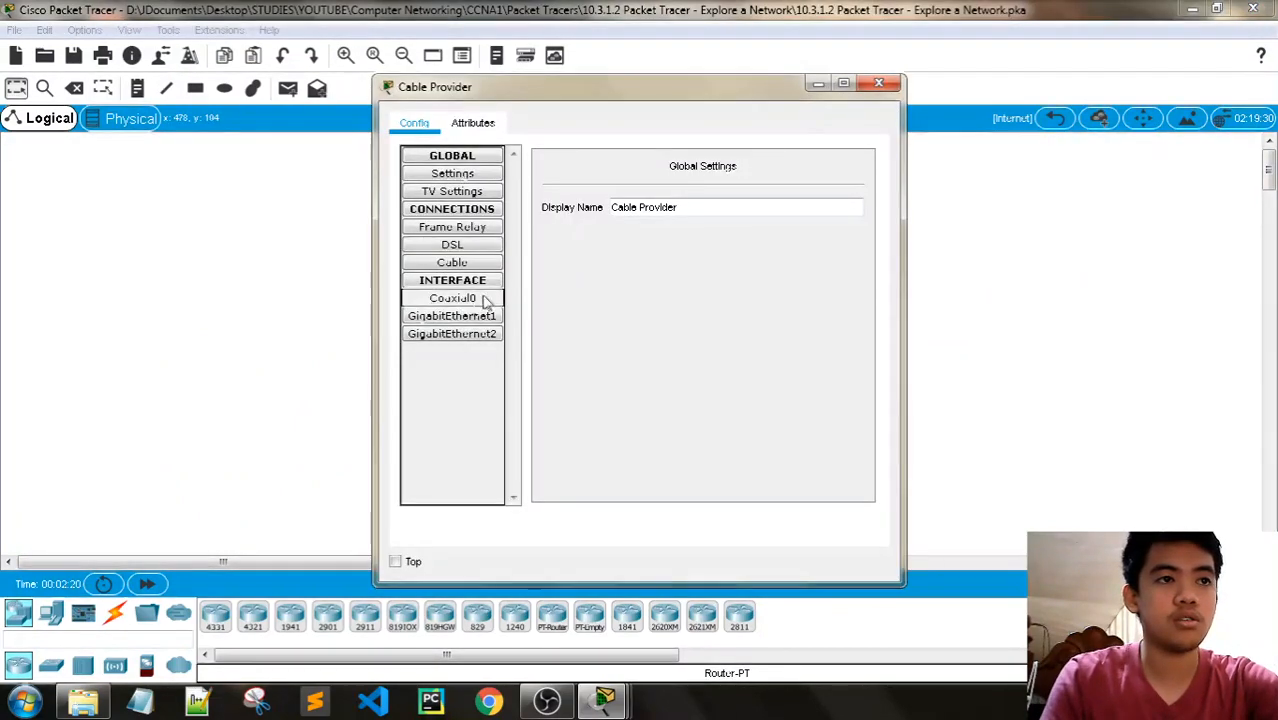
pyautogui.click(452, 191)
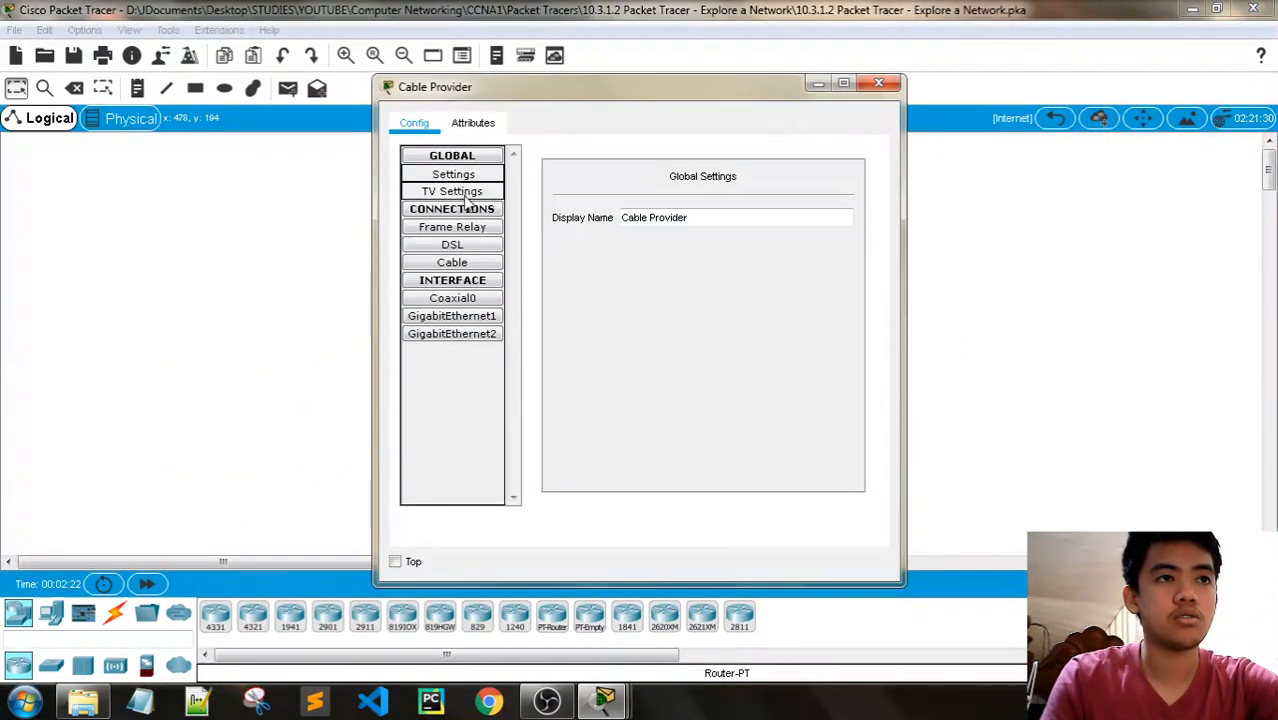
pyautogui.click(879, 84)
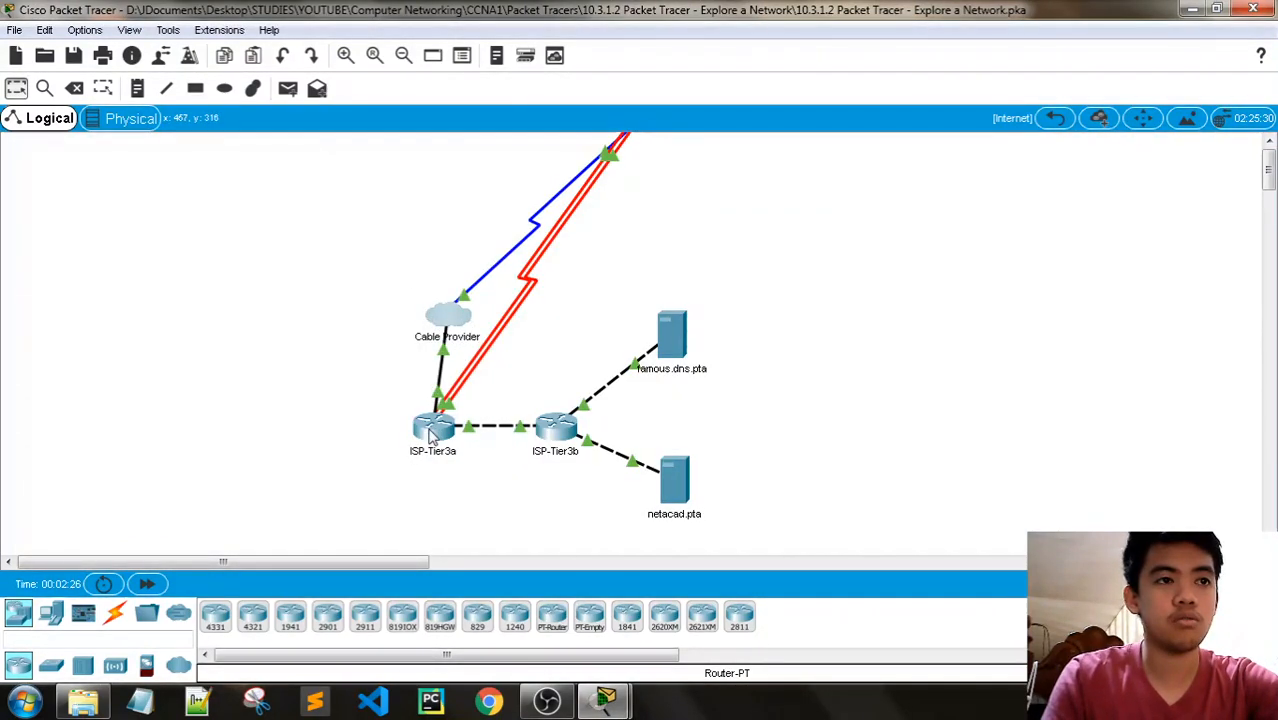
pyautogui.click(1057, 120)
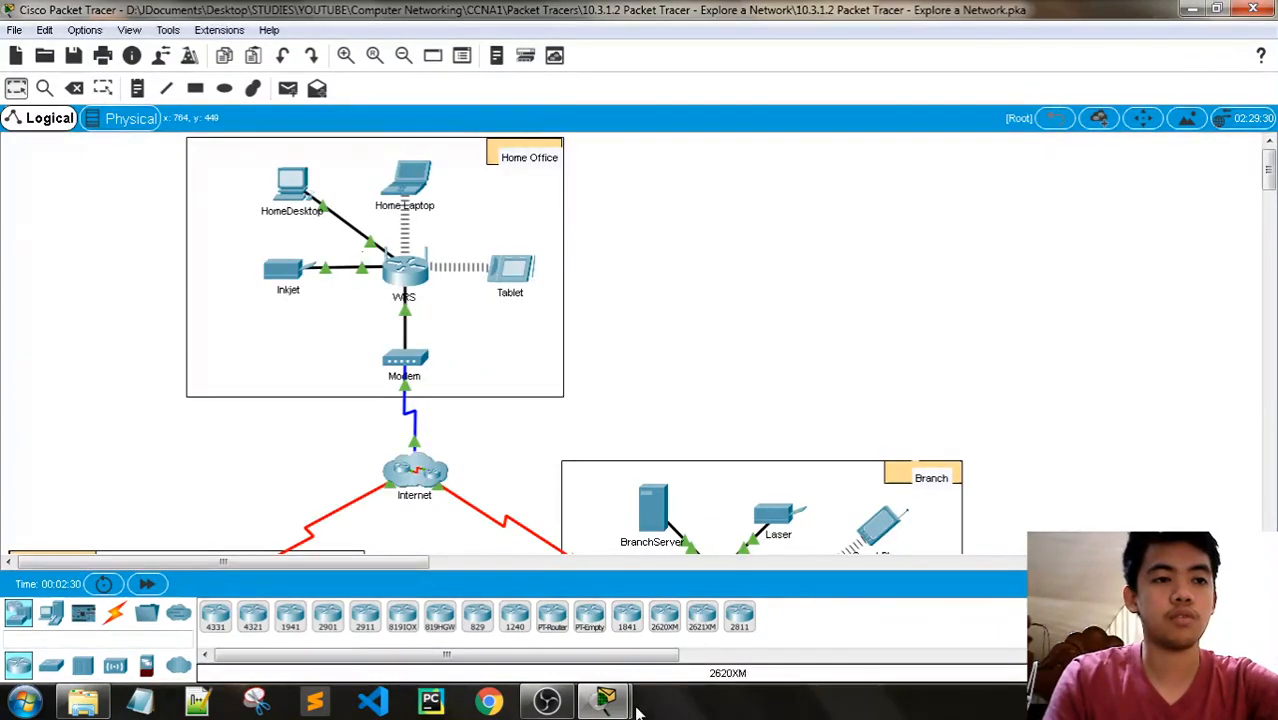
pyautogui.click(414, 472)
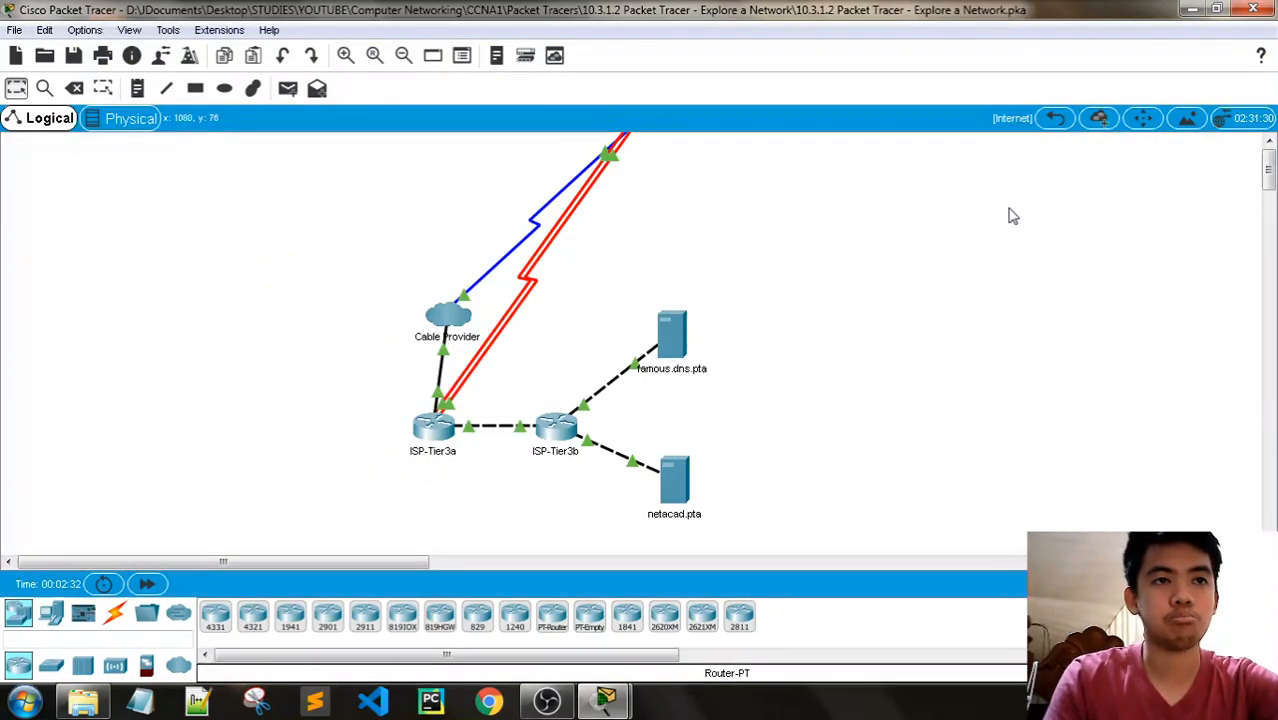
pyautogui.click(1058, 124)
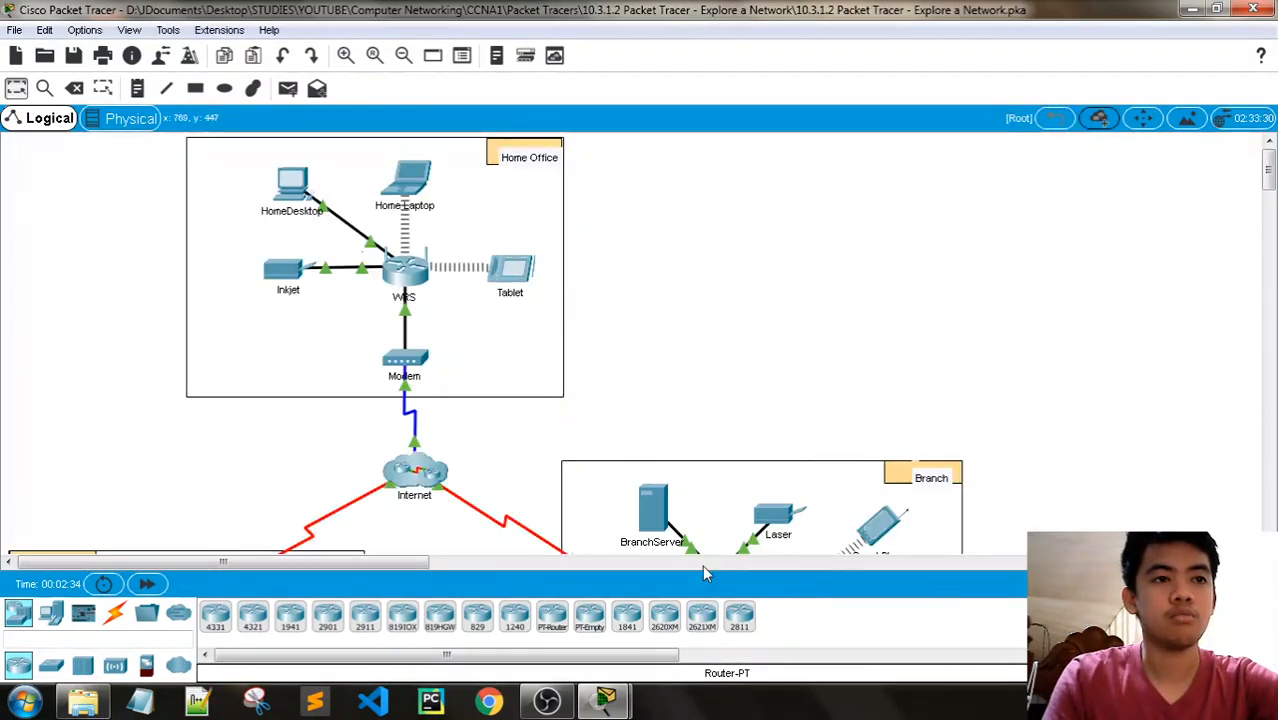
# - Read Part 1, Step 1 of the activity instructions and look over the Branch network in the topology
pyautogui.moveTo(605, 700)
pyautogui.click(496, 605)
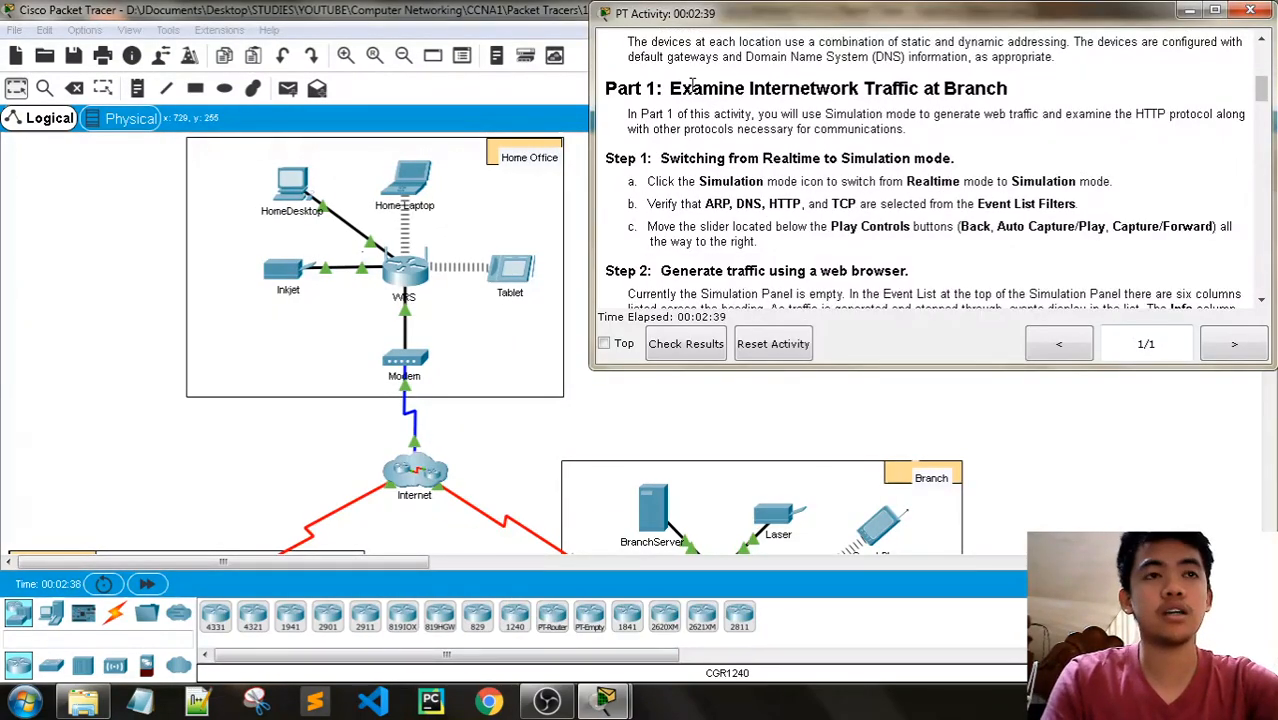
pyautogui.click(405, 10)
pyautogui.scroll(-5, 743, 289)
pyautogui.scroll(1, 715, 273)
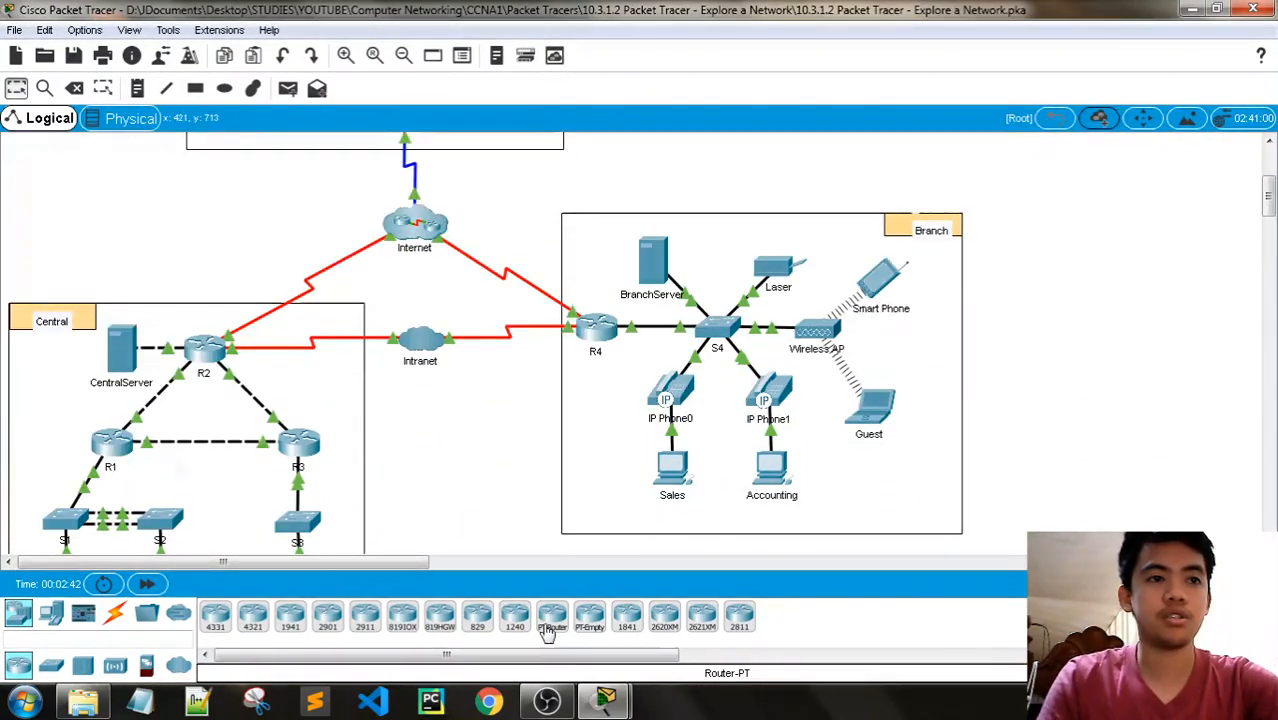
pyautogui.moveTo(604, 700)
pyautogui.click(480, 590)
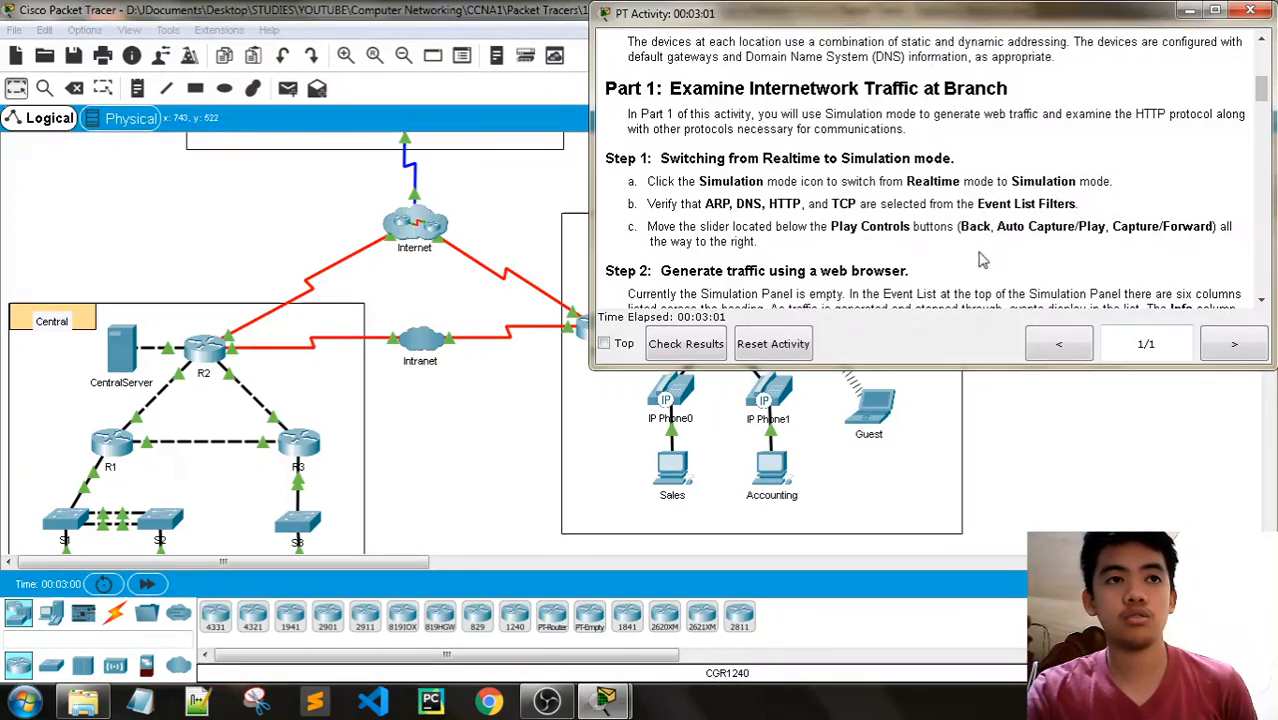
# - Switch from Realtime to Simulation mode, widen the Simulation Panel to show the event list filters, and bring the instructions back up
pyautogui.click(1237, 584)
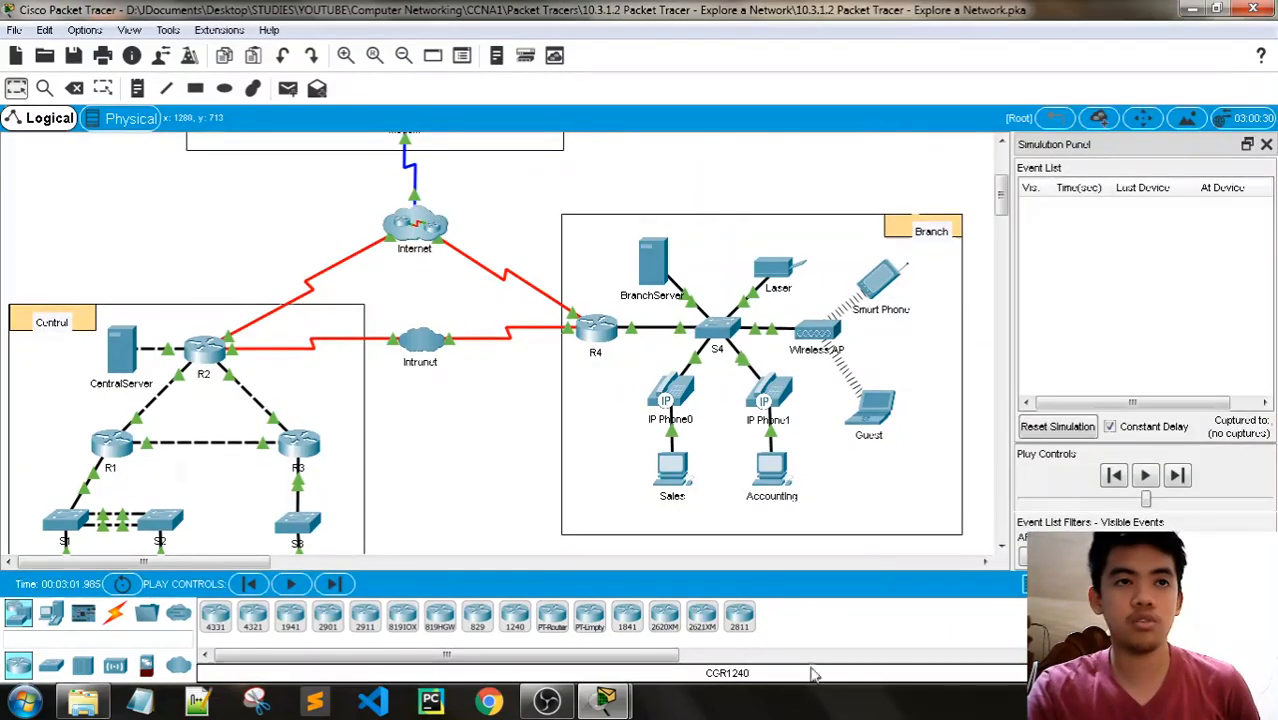
pyautogui.click(606, 704)
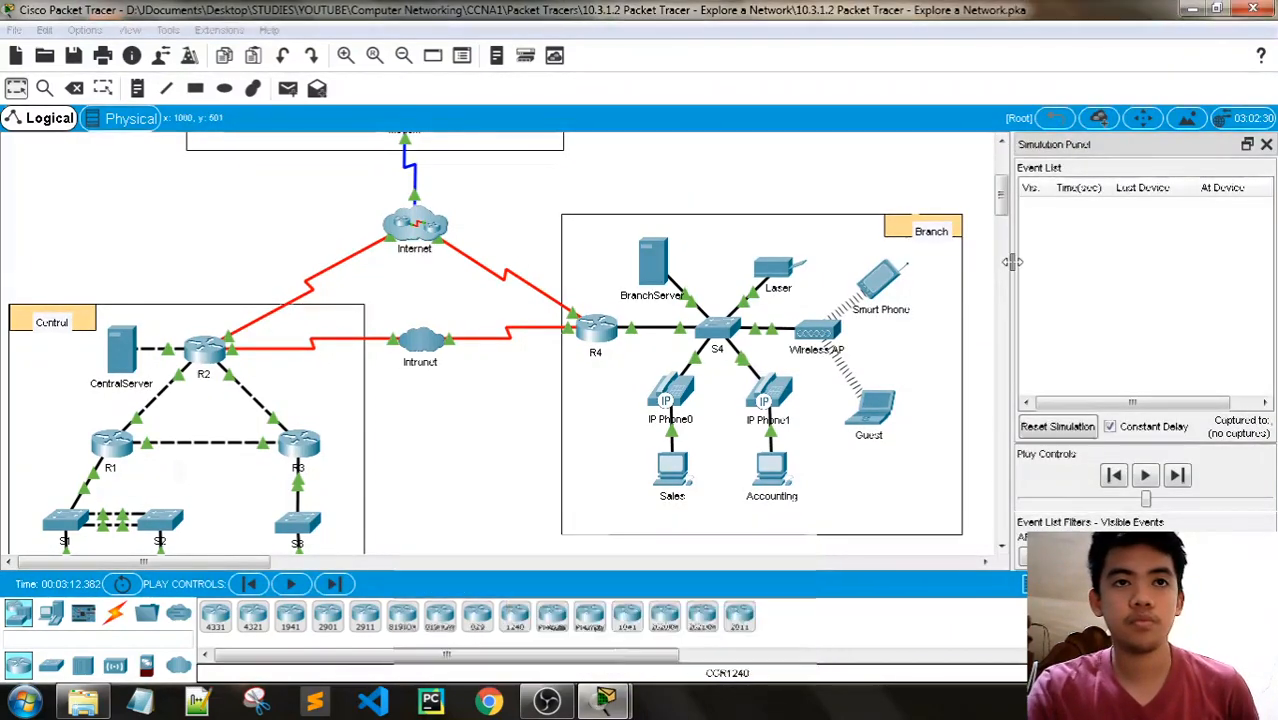
pyautogui.moveTo(1010, 266); pyautogui.dragTo(888, 262)
pyautogui.moveTo(560, 640)
pyautogui.click(497, 605)
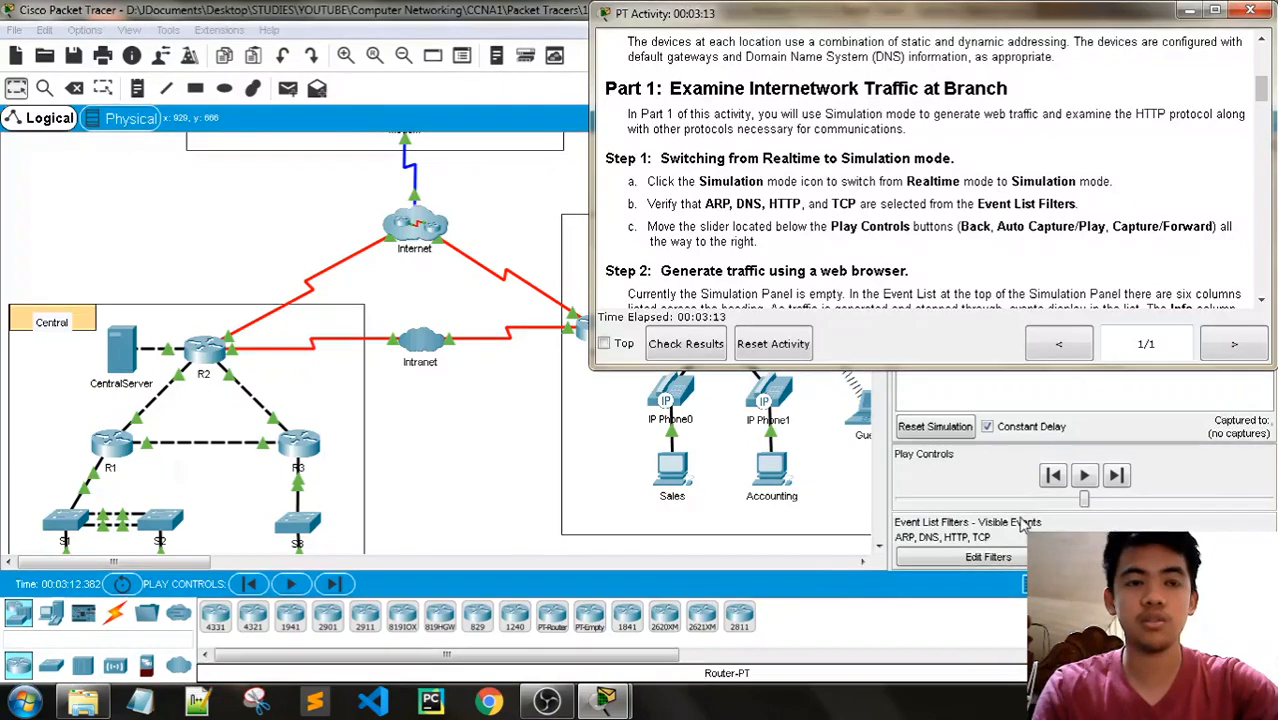
# - Set the play speed slider below the Play Controls to its far-right maximum, as Step 1c of the instructions requires
pyautogui.scroll(-1, 1062, 207)
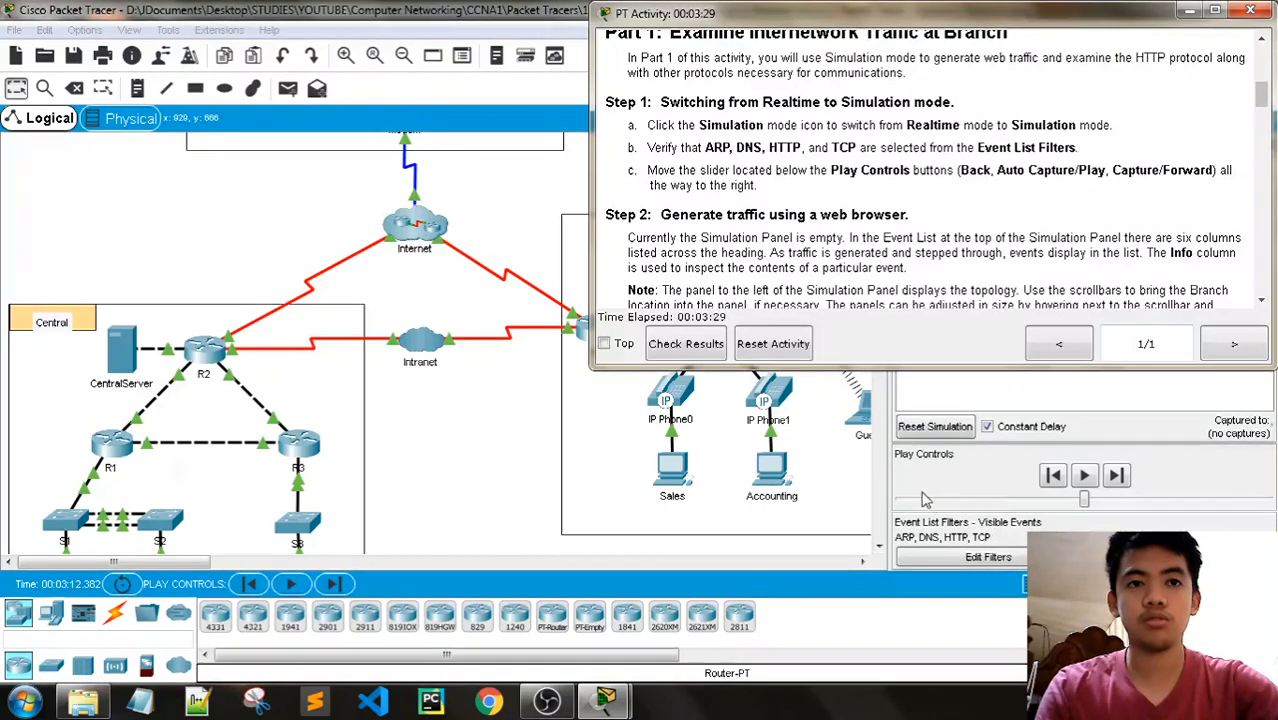
pyautogui.click(1088, 504)
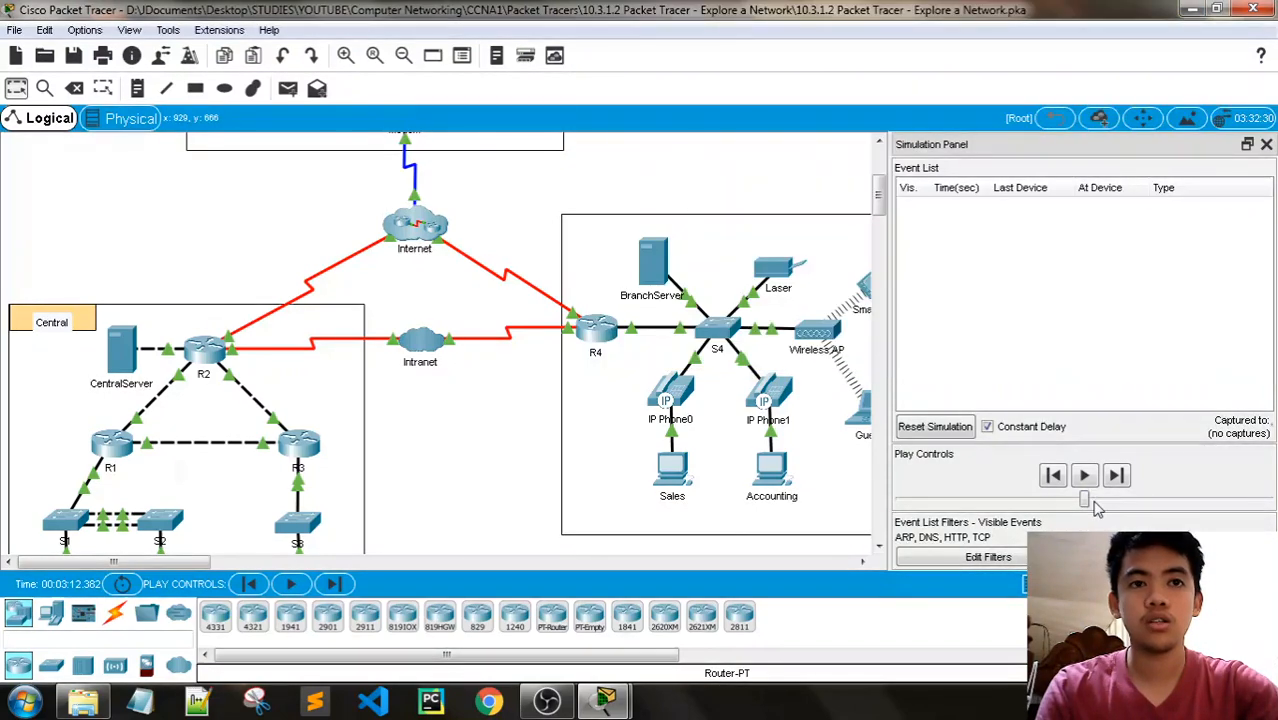
pyautogui.moveTo(1088, 503)
pyautogui.mouseDown()
pyautogui.moveTo(1182, 507)
pyautogui.moveTo(877, 498)
pyautogui.moveTo(1073, 500)
pyautogui.moveTo(1099, 512)
pyautogui.mouseUp()
pyautogui.moveTo(605, 700)
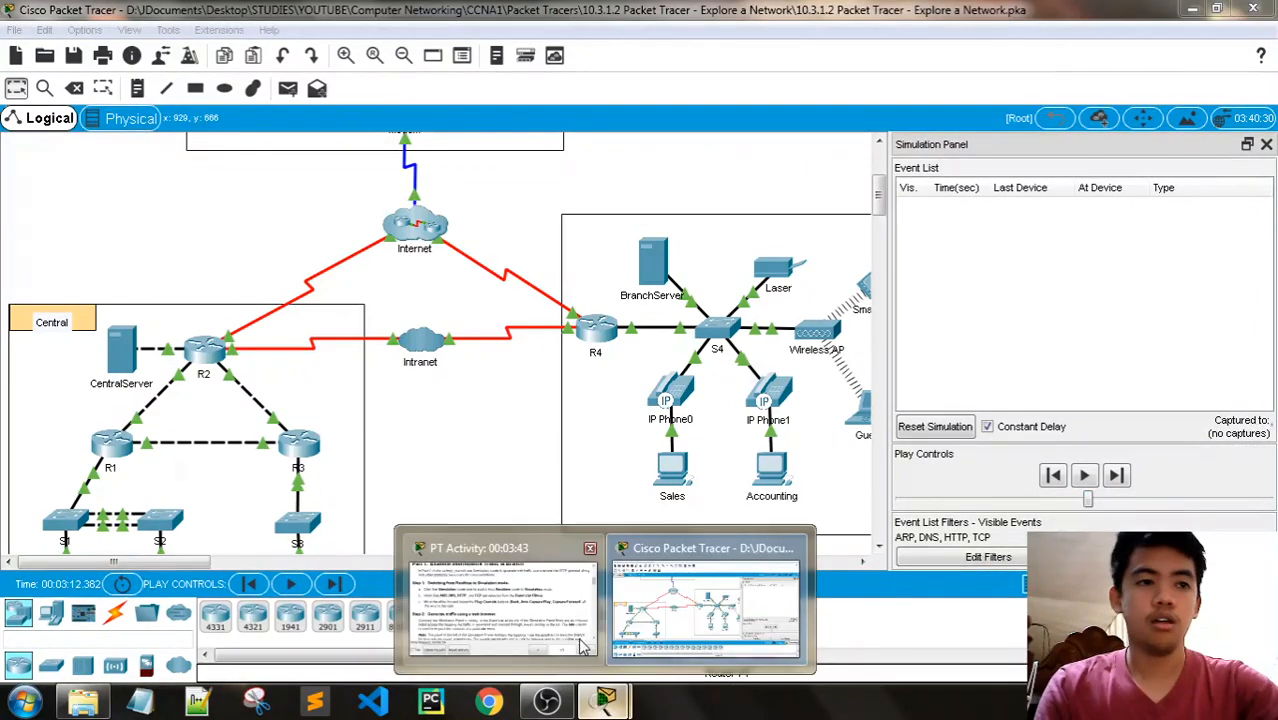
pyautogui.click(495, 600)
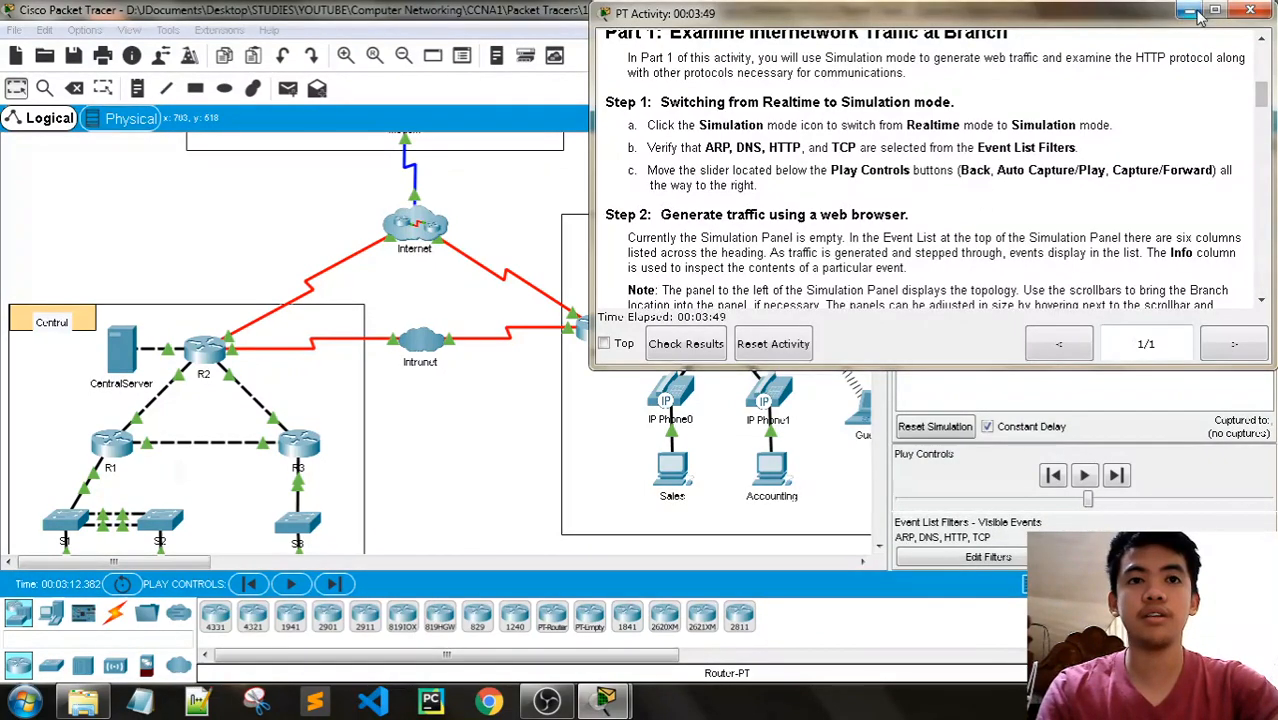
pyautogui.click(1090, 503)
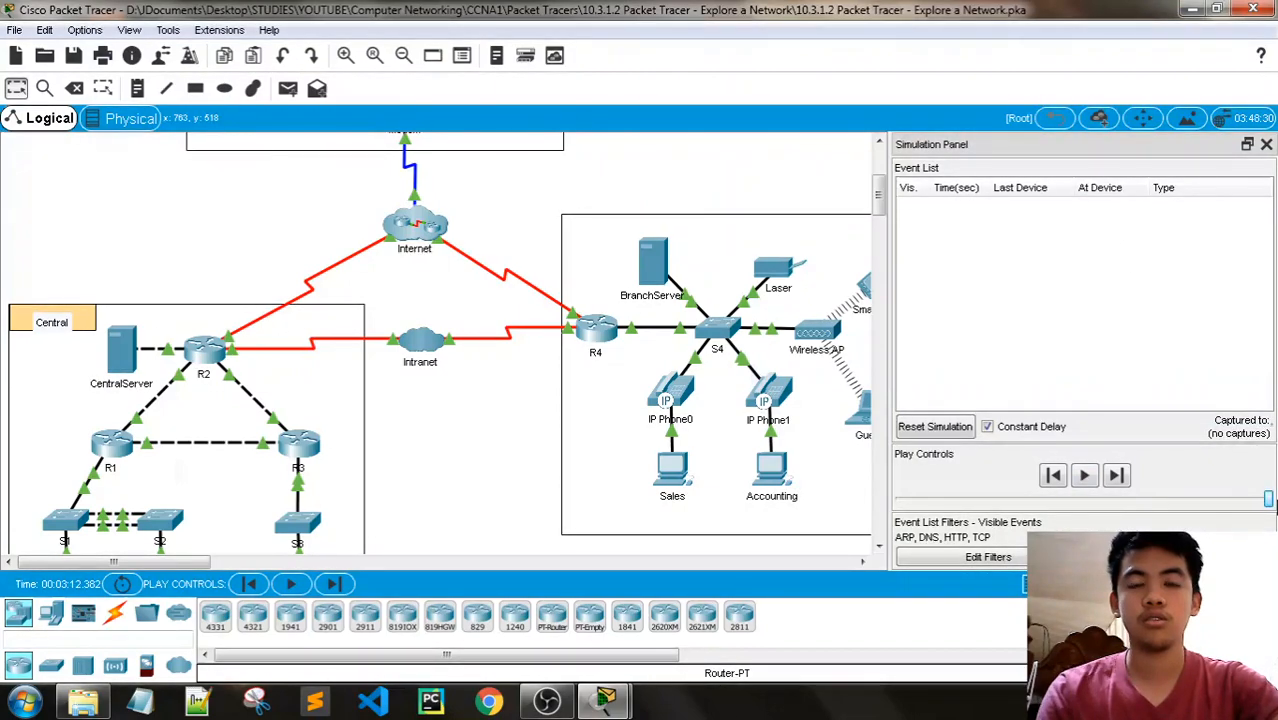
# - Read Step 2 of the instructions, moving their window clear of the Simulation Panel and widening the panel slightly
pyautogui.moveTo(605, 700)
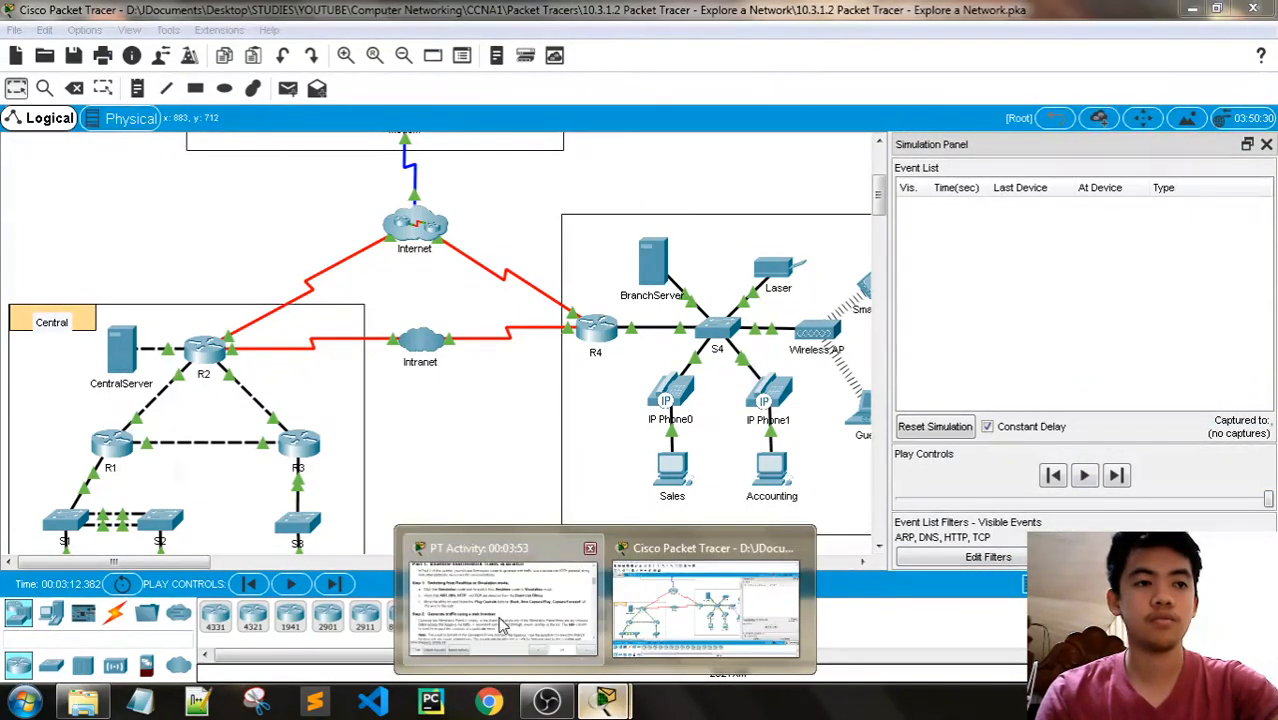
pyautogui.click(503, 625)
pyautogui.scroll(-2, 797, 228)
pyautogui.scroll(-1, 800, 211)
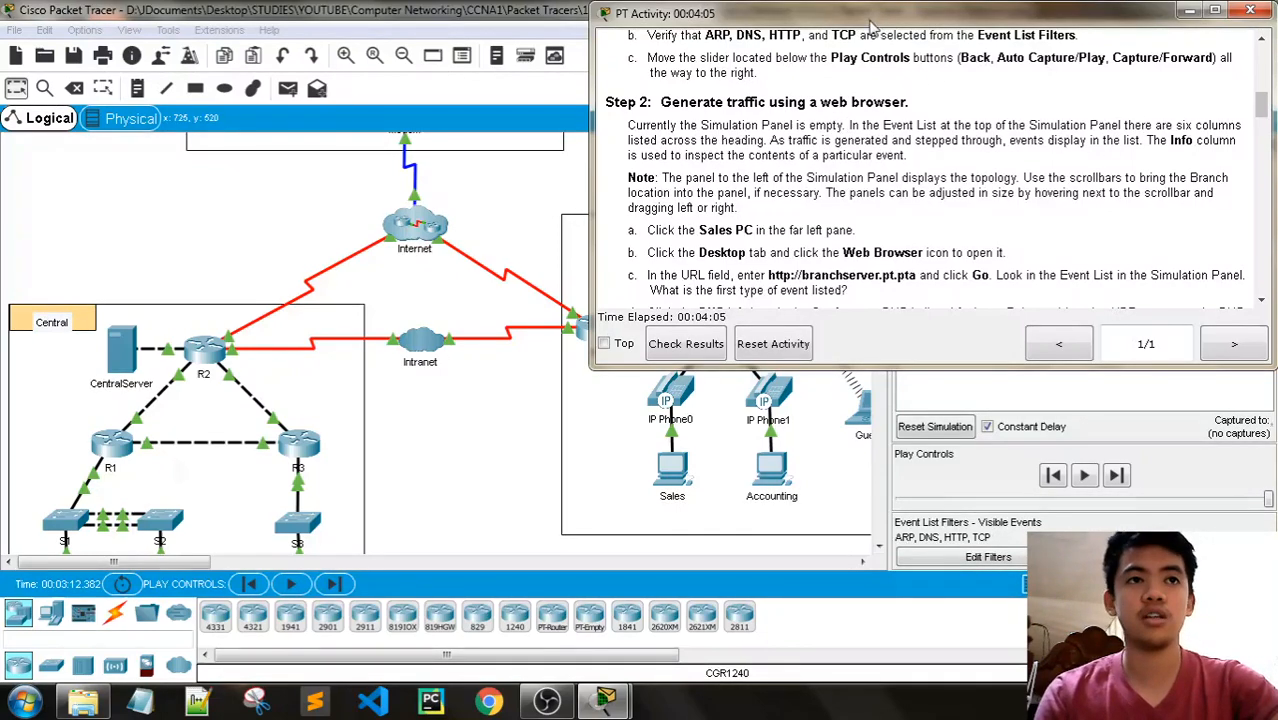
pyautogui.moveTo(872, 27); pyautogui.dragTo(317, 27)
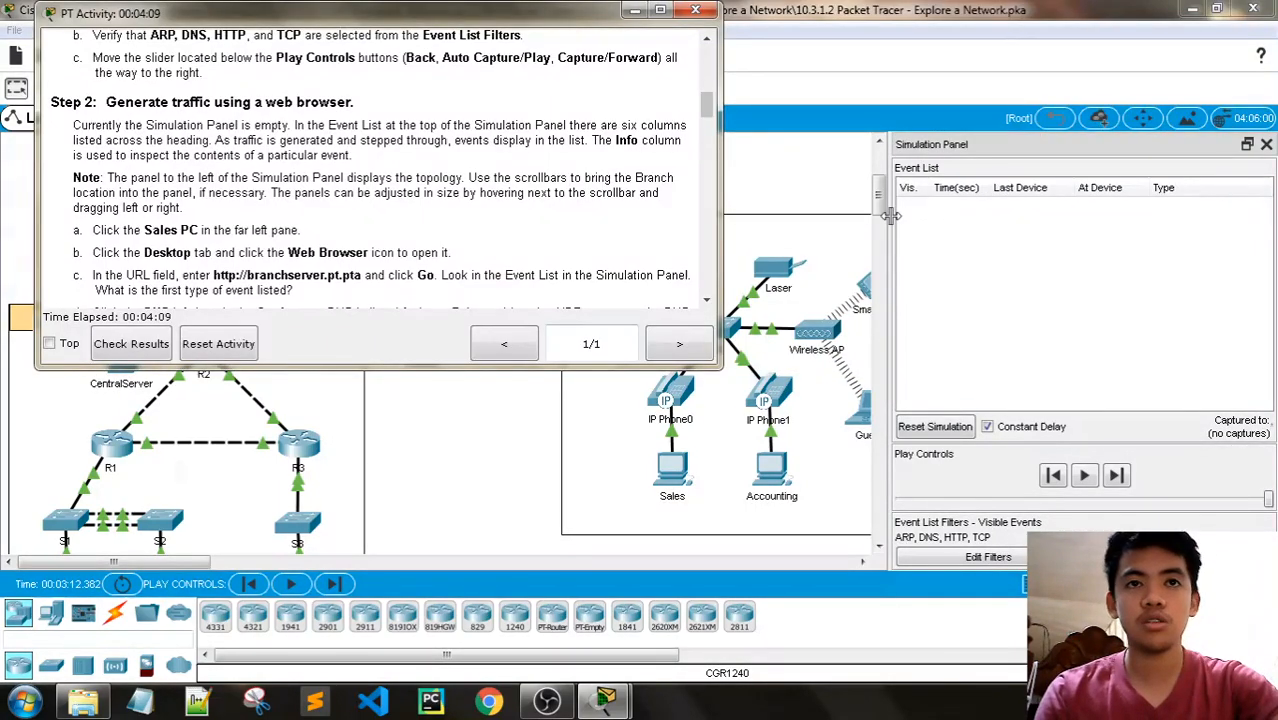
pyautogui.moveTo(891, 215); pyautogui.dragTo(877, 217)
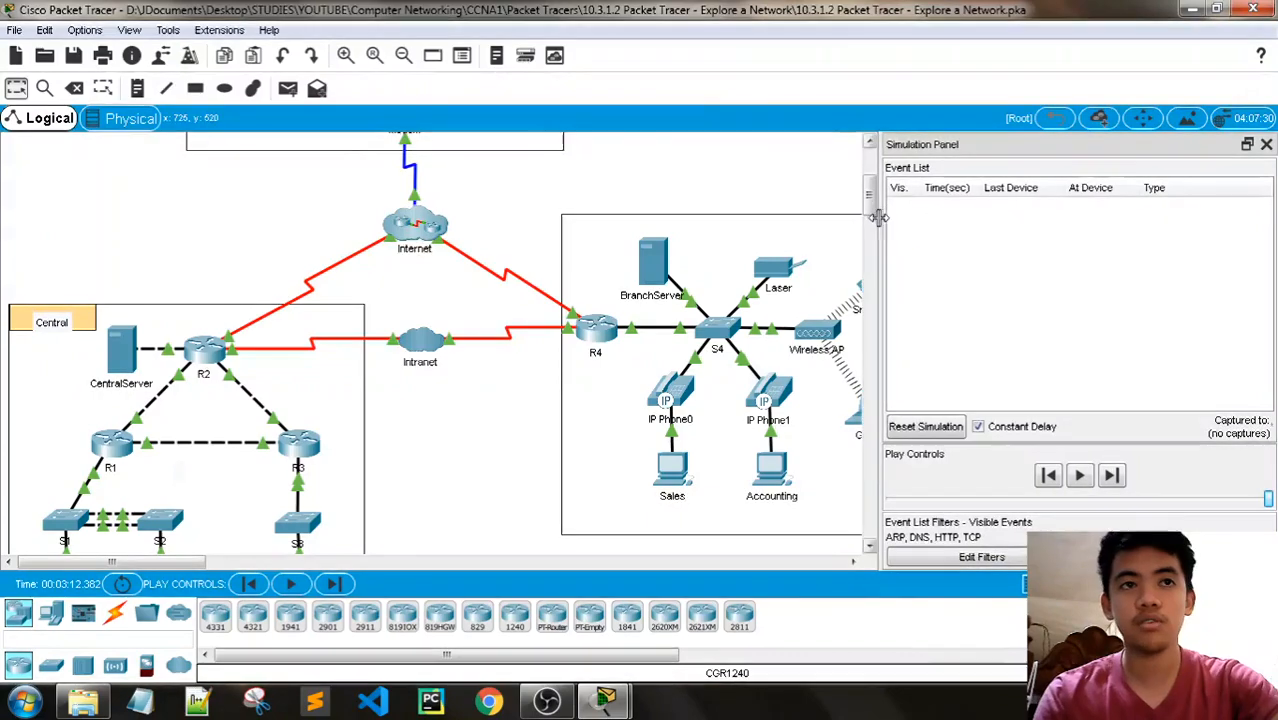
pyautogui.click(605, 704)
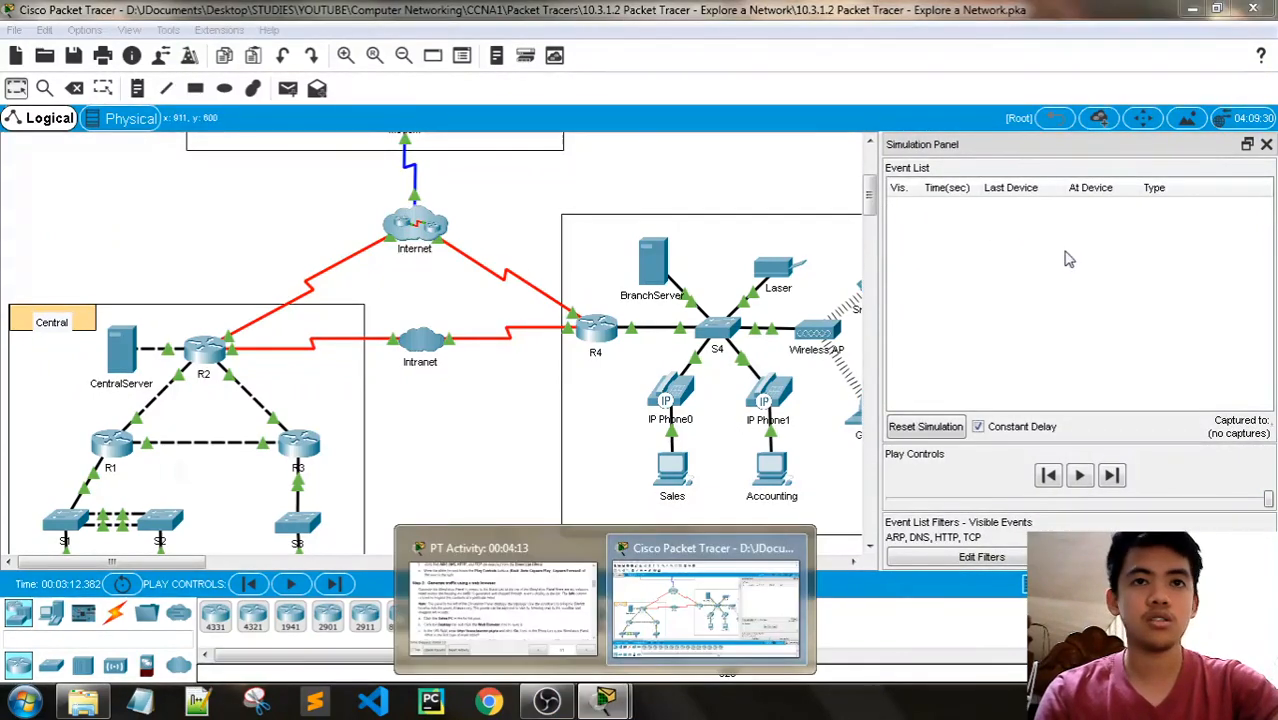
pyautogui.click(558, 562)
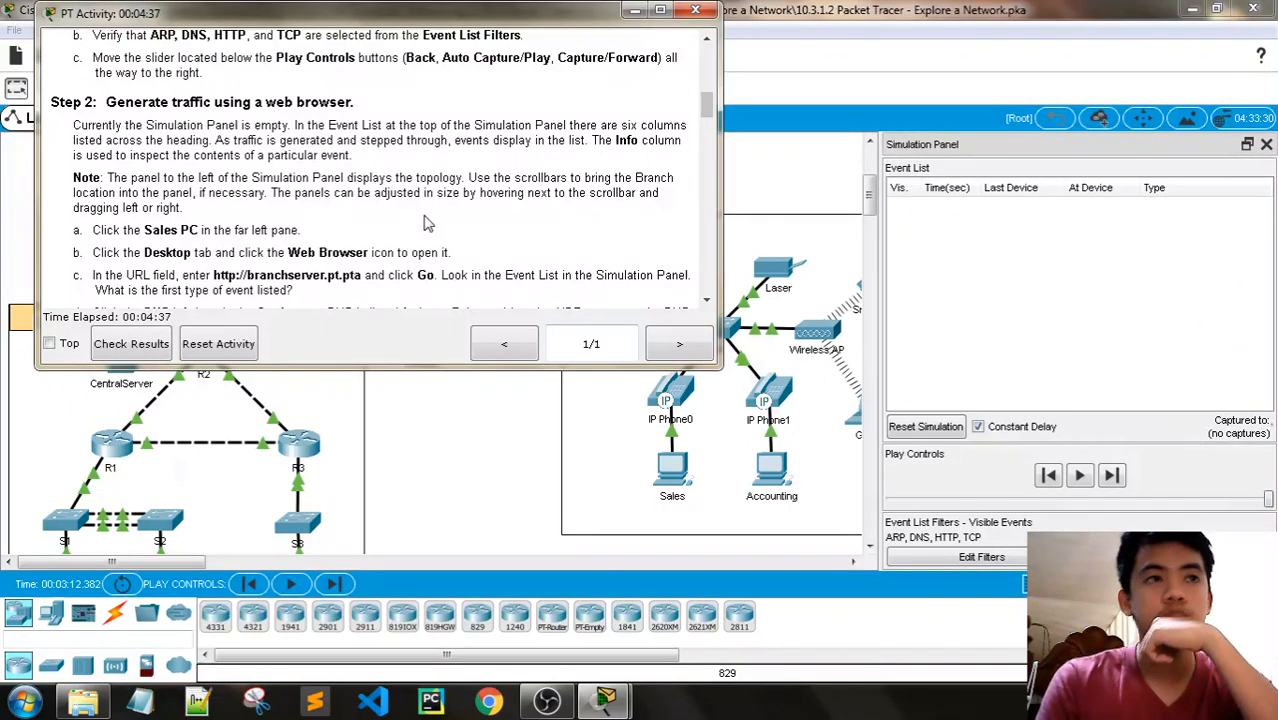
pyautogui.scroll(-1, 418, 200)
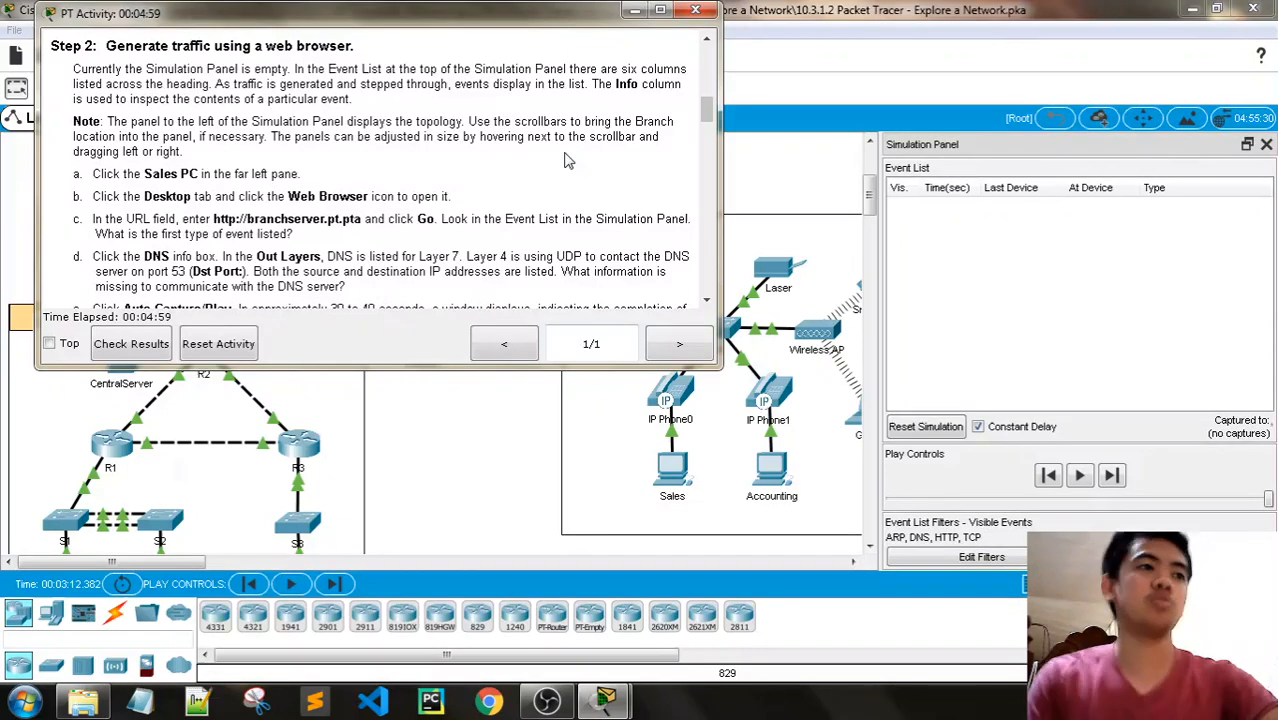
pyautogui.click(635, 12)
pyautogui.moveTo(178, 562); pyautogui.dragTo(259, 567)
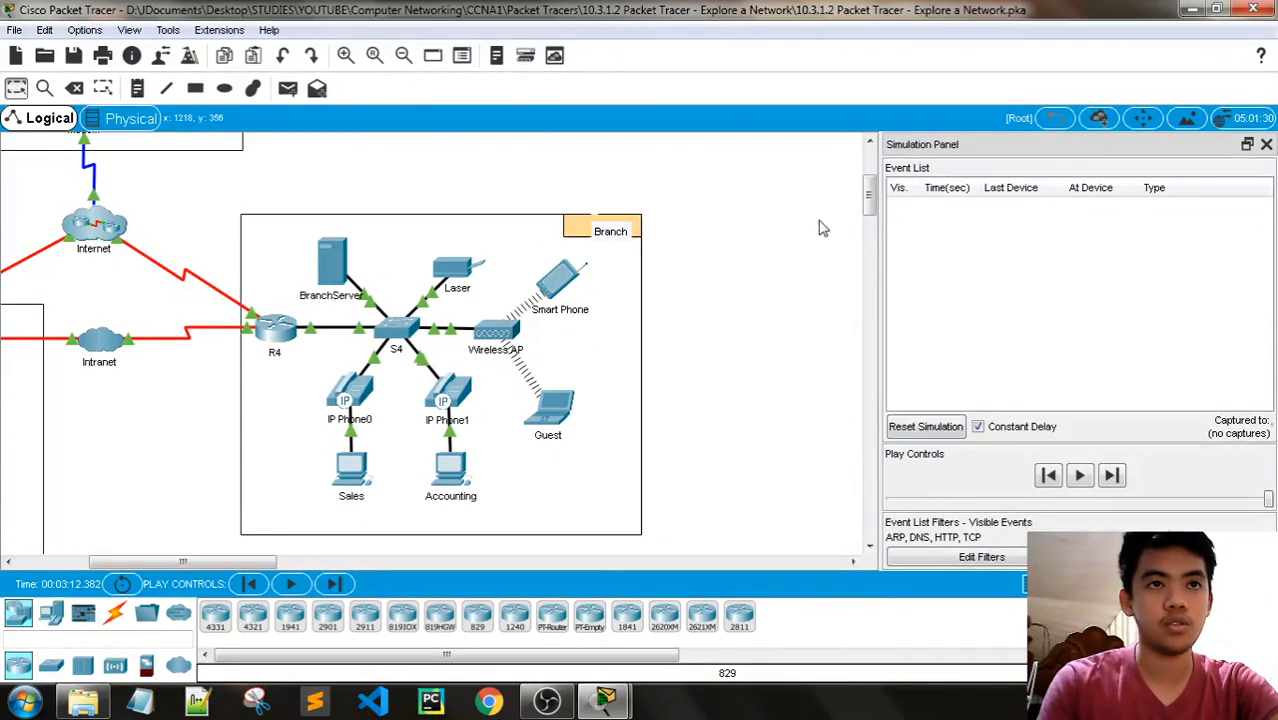
pyautogui.moveTo(866, 209); pyautogui.dragTo(871, 212)
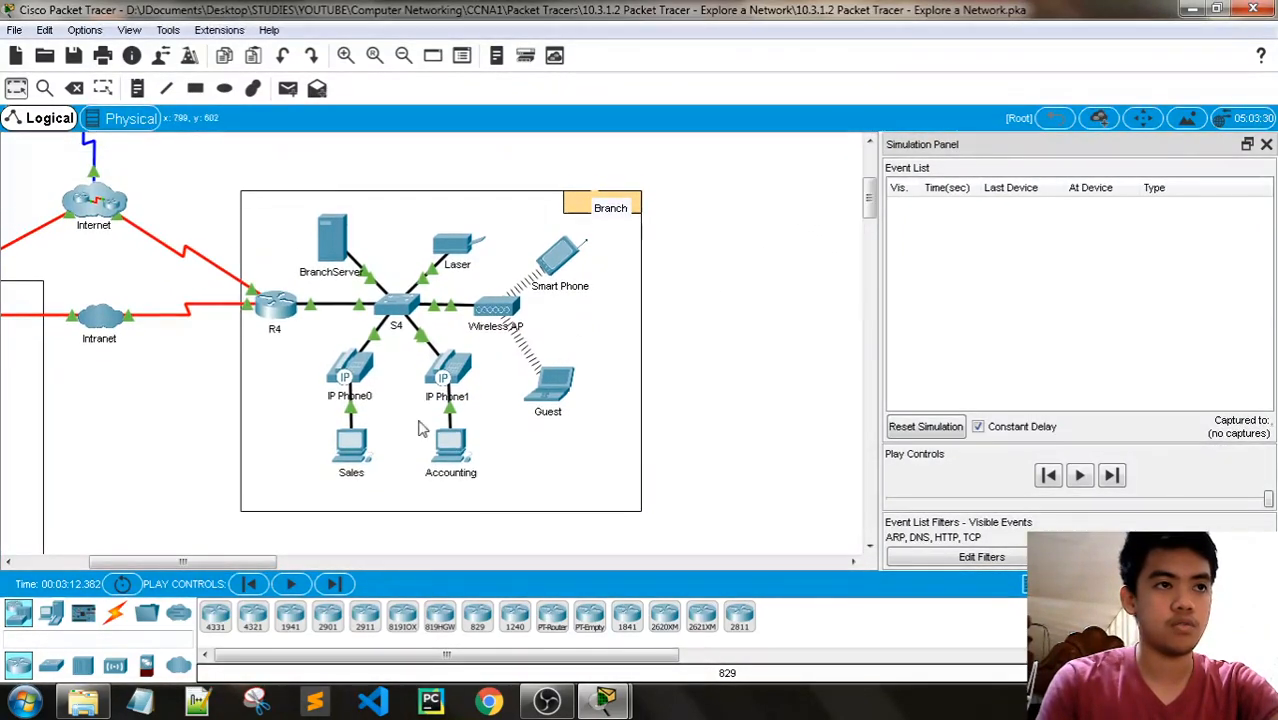
pyautogui.moveTo(605, 700)
pyautogui.click(505, 595)
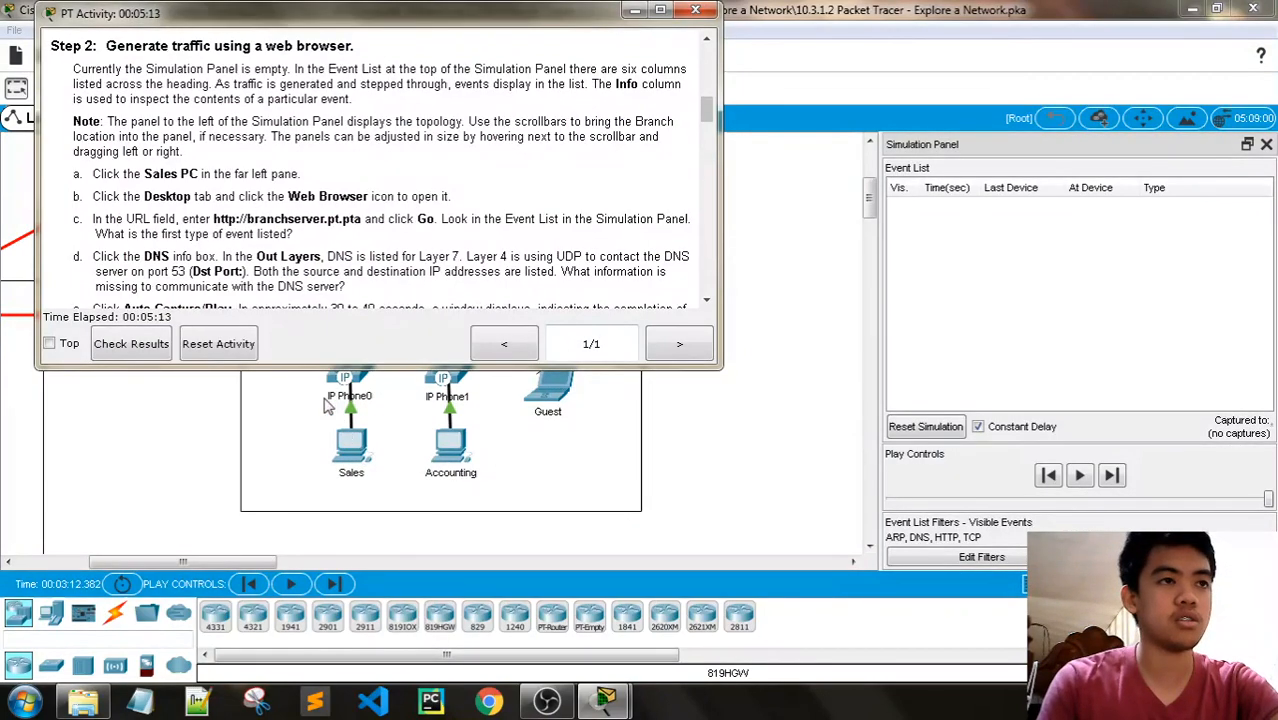
pyautogui.scroll(-1, 380, 190)
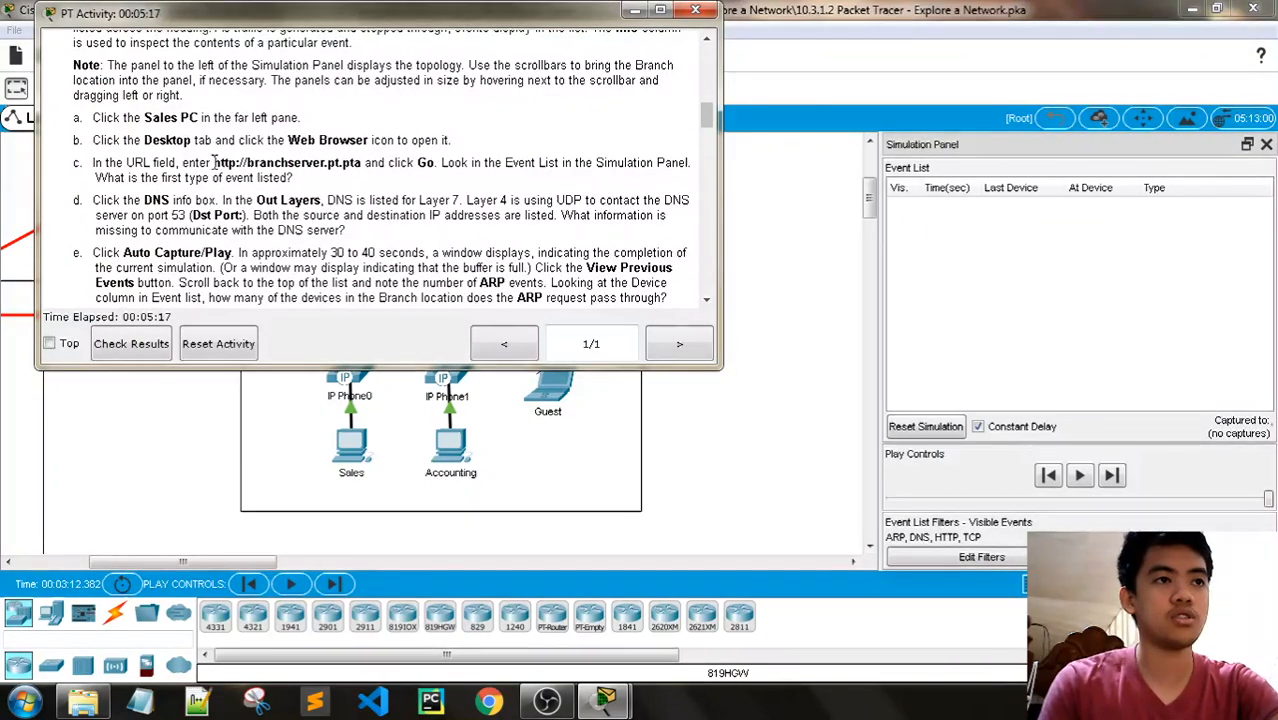
pyautogui.moveTo(362, 163); pyautogui.dragTo(213, 163)
pyautogui.hotkey('ctrl', 'c')
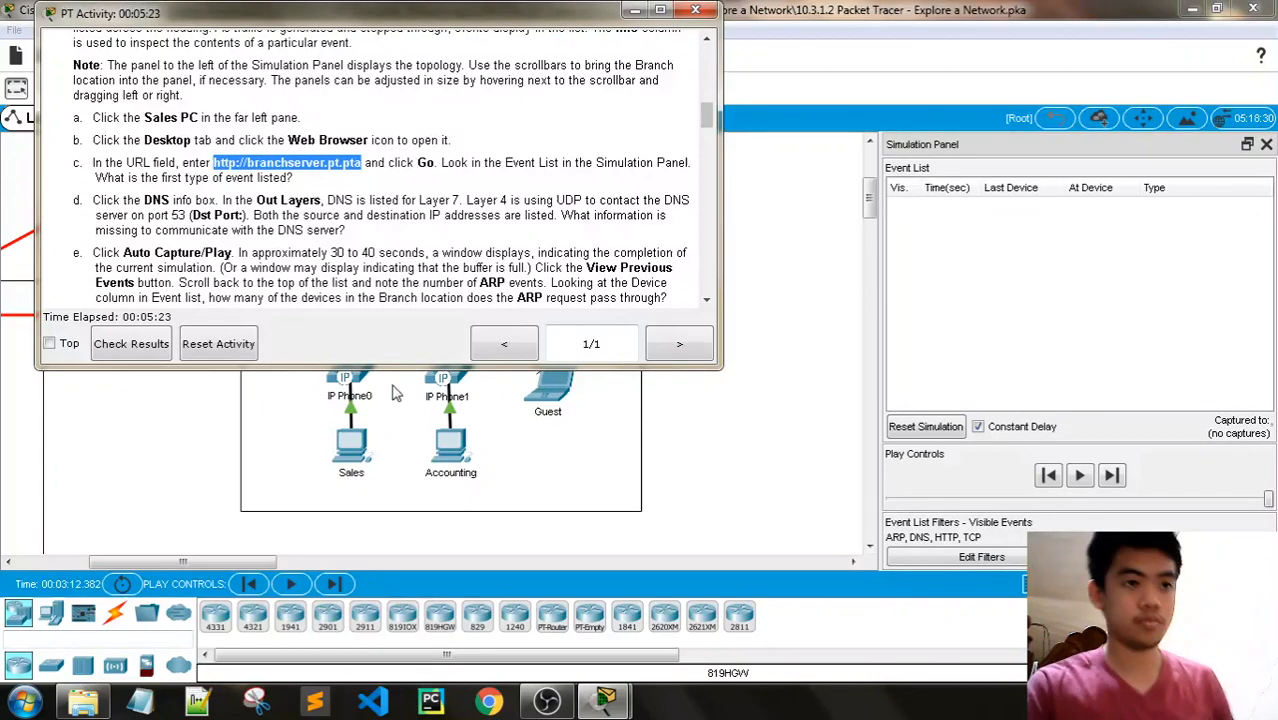
pyautogui.click(357, 473)
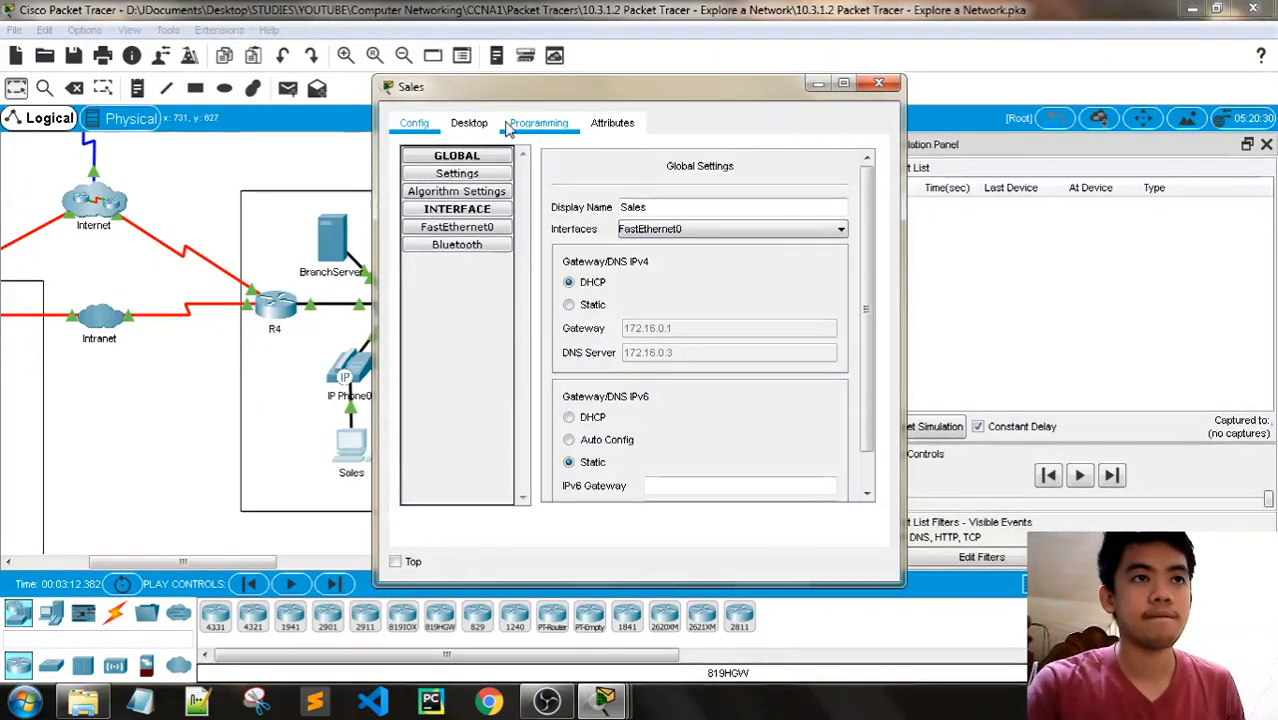
pyautogui.click(469, 122)
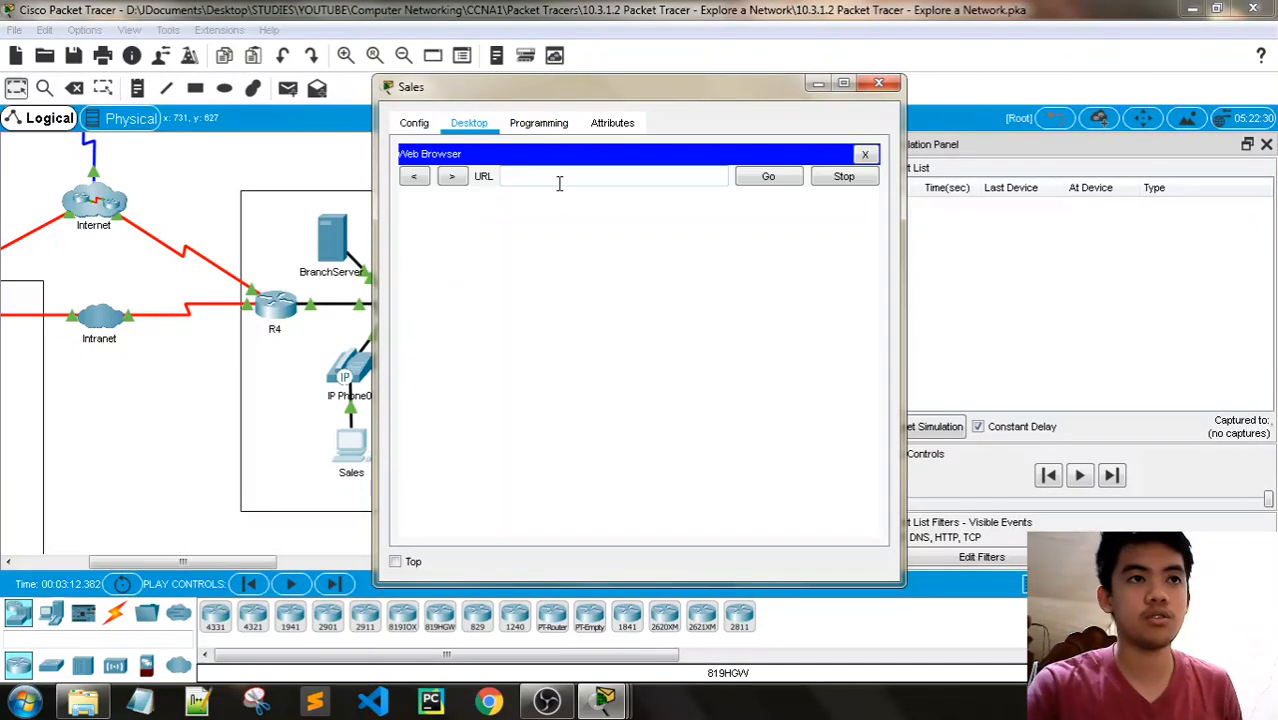
pyautogui.click(570, 180)
pyautogui.hotkey('ctrl', 'v')
pyautogui.click(768, 181)
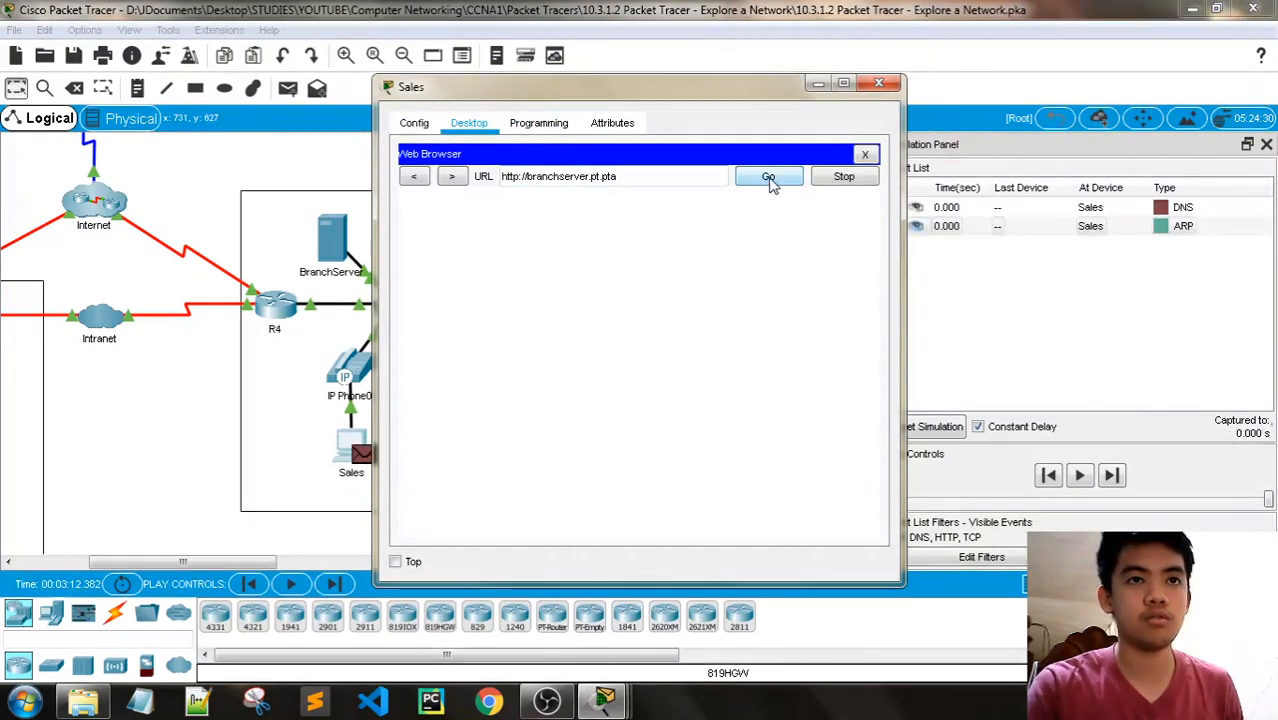
pyautogui.click(819, 83)
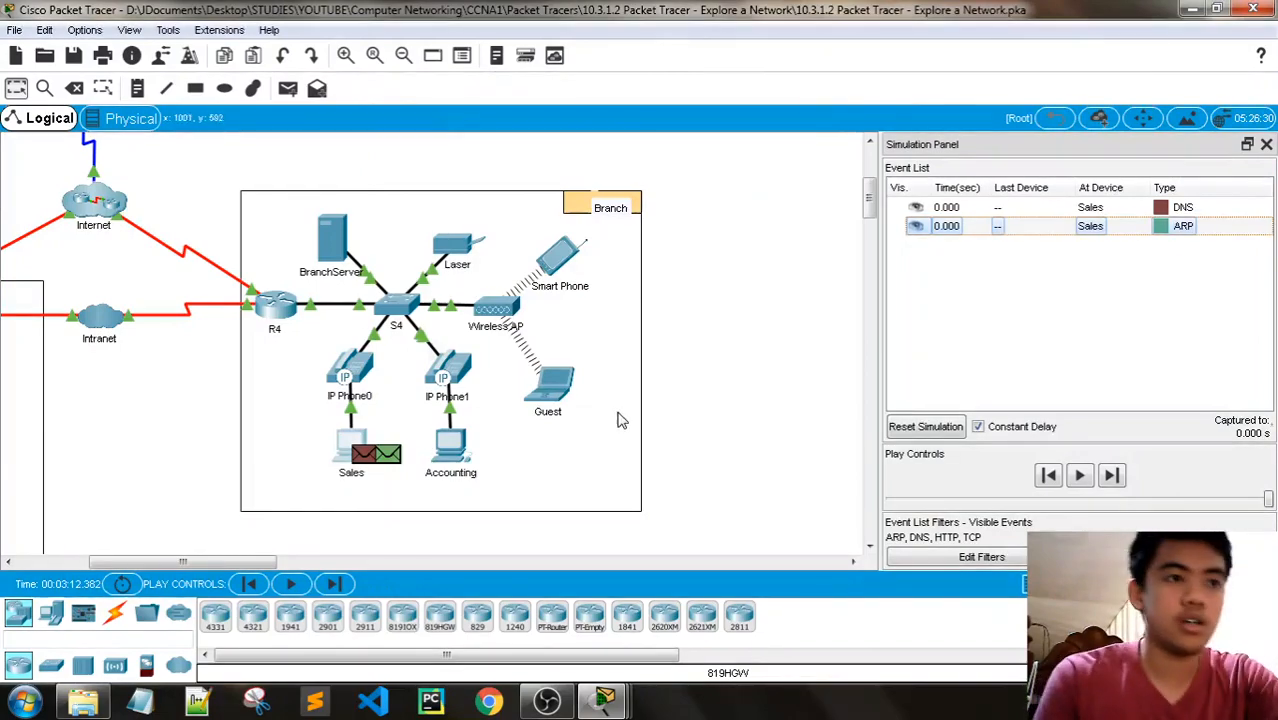
# - Read Steps 2c and 2d of the instructions and open the PDU information of the DNS event at Sales
pyautogui.moveTo(605, 697)
pyautogui.click(441, 637)
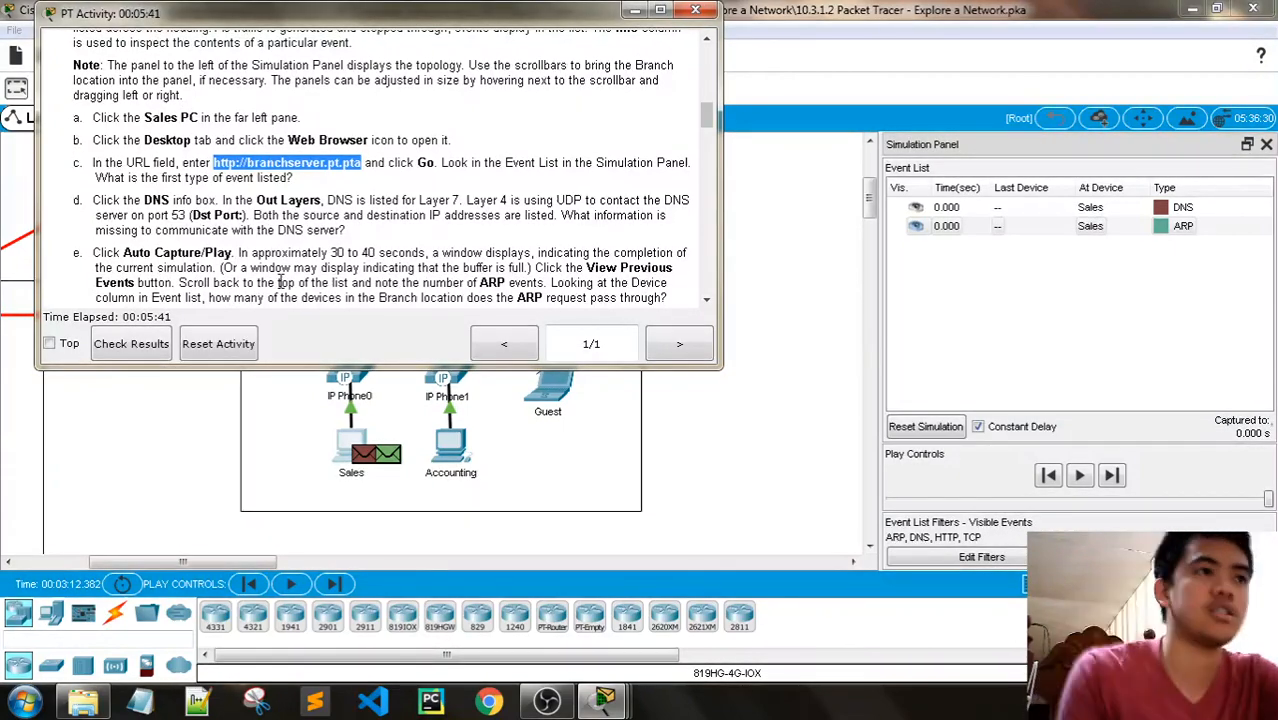
pyautogui.scroll(-1, 141, 256)
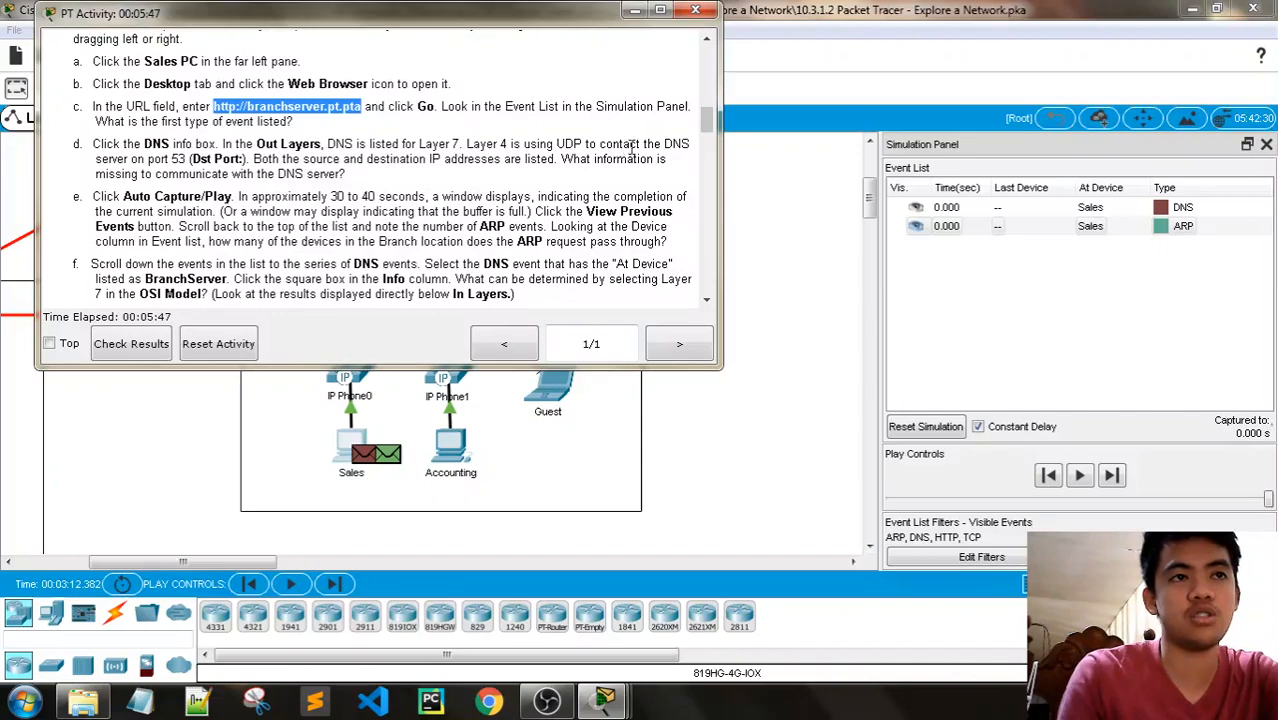
pyautogui.click(1048, 209)
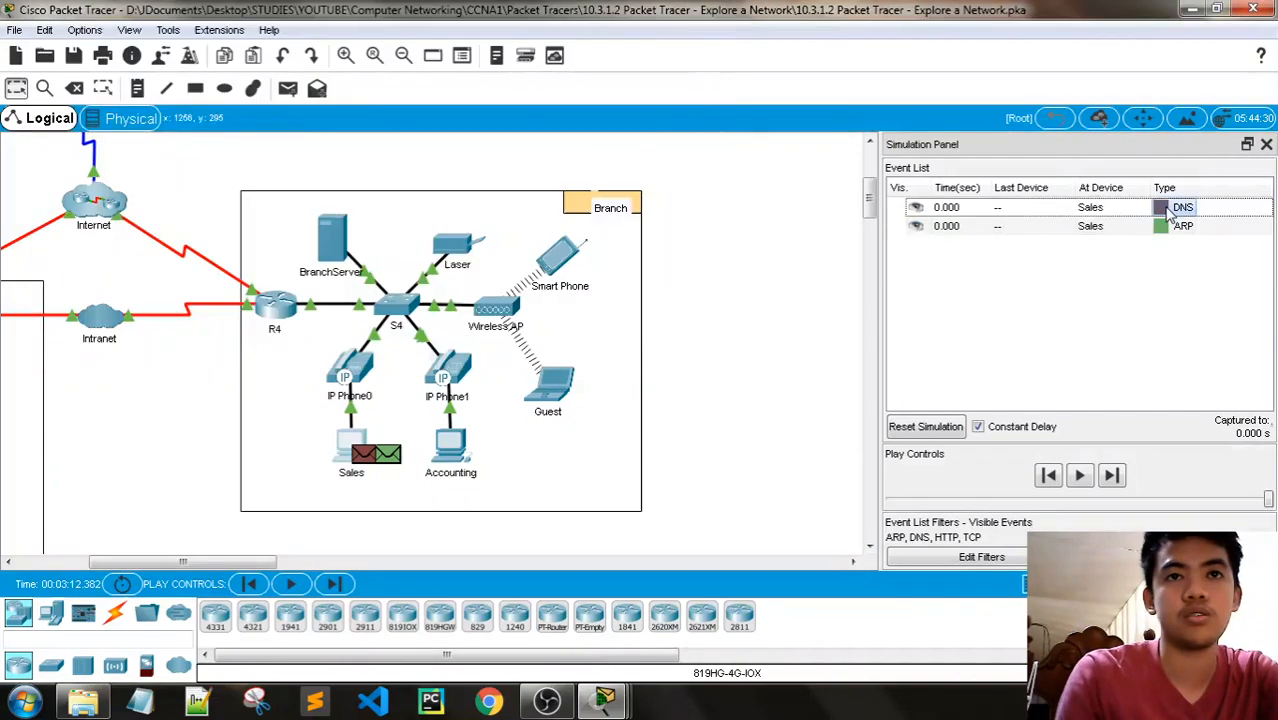
pyautogui.moveTo(650, 90); pyautogui.dragTo(687, 73)
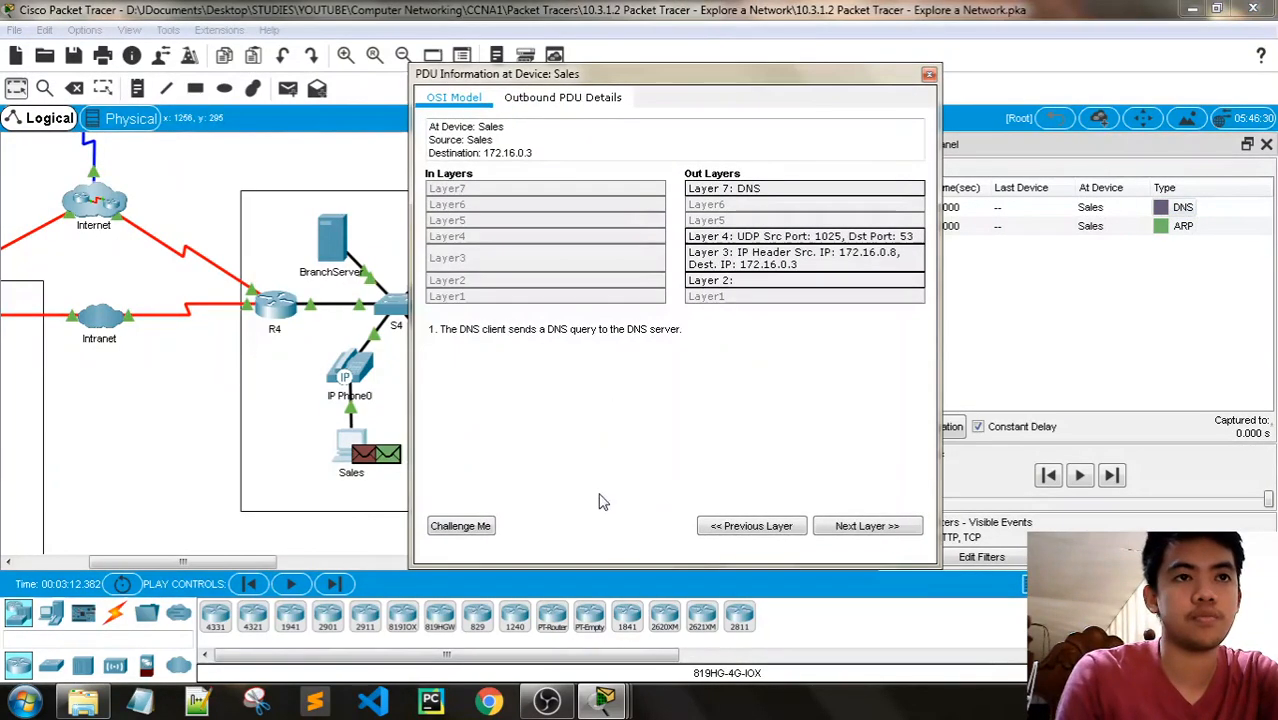
# - Arrange the Sales PDU information beside the instructions and compare its Out Layers with the Step 2d question
pyautogui.click(588, 690)
pyautogui.click(431, 623)
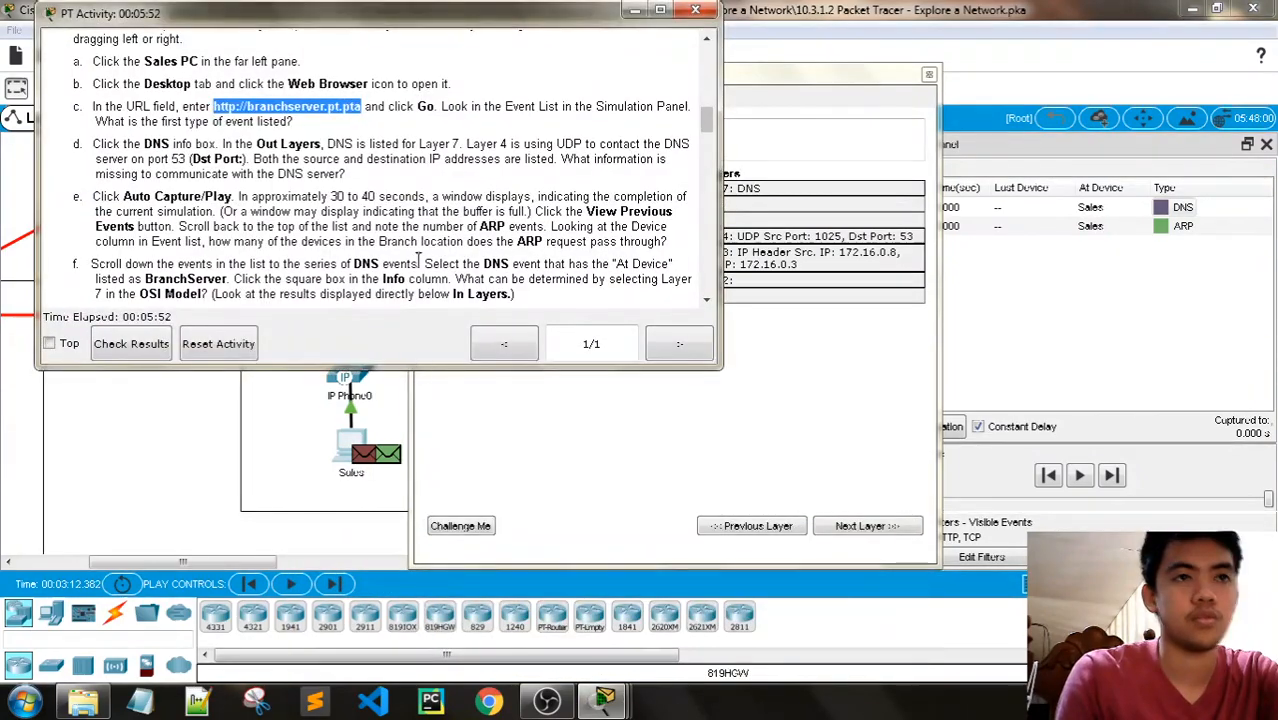
pyautogui.click(756, 78)
pyautogui.moveTo(756, 85); pyautogui.dragTo(1011, 57)
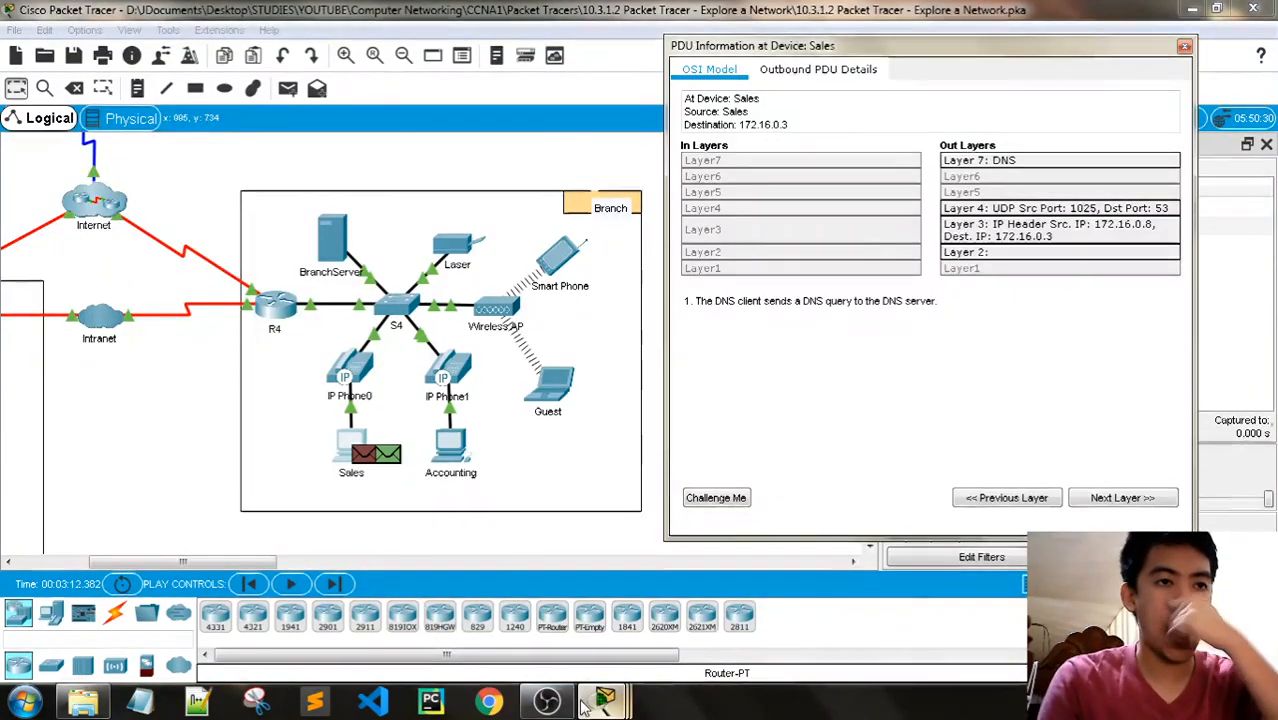
pyautogui.moveTo(603, 695)
pyautogui.click(420, 618)
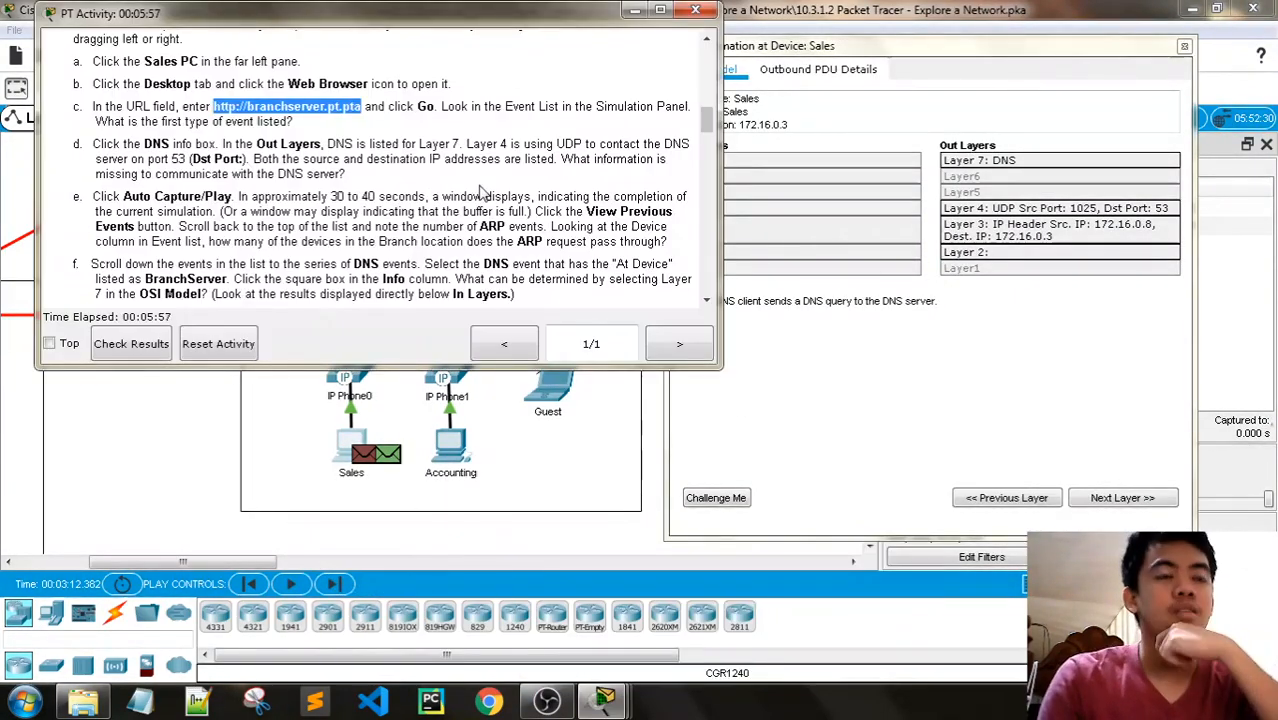
pyautogui.moveTo(364, 20); pyautogui.dragTo(343, 22)
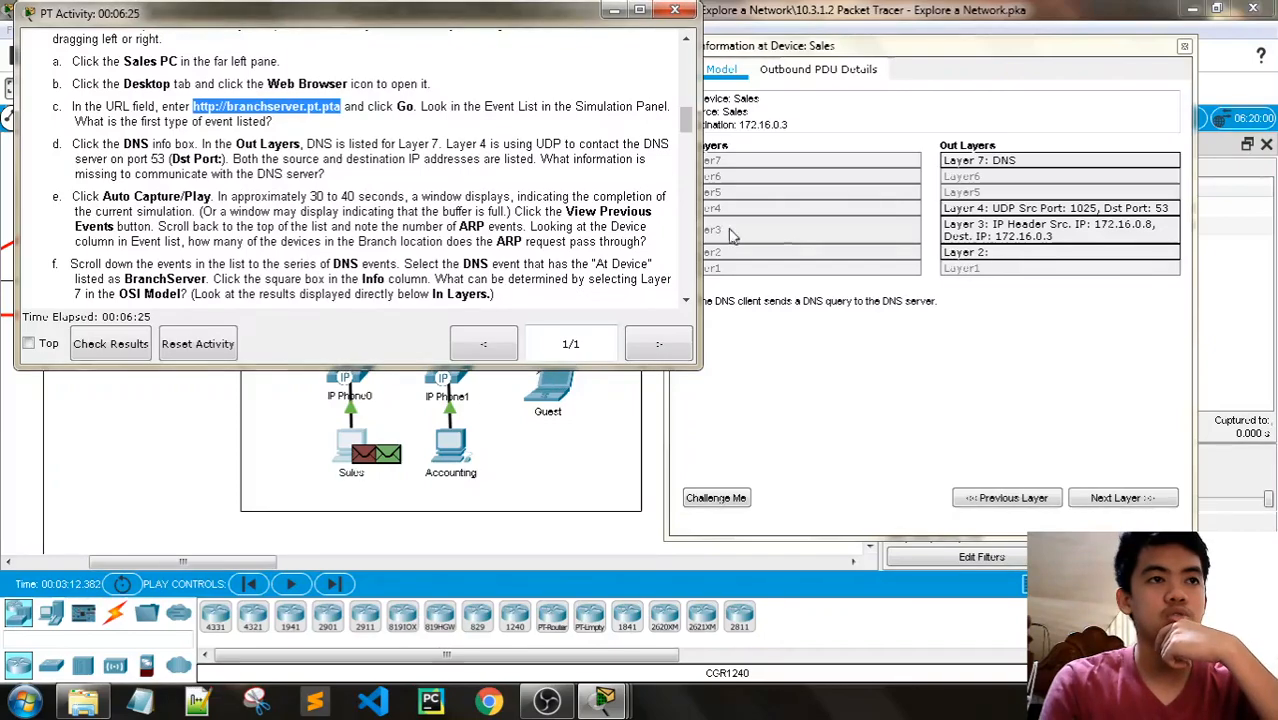
# - Close the PDU information of the Sales device and play the simulation briefly, pausing it after the first ARP and DNS events
pyautogui.moveTo(344, 27); pyautogui.dragTo(338, 27)
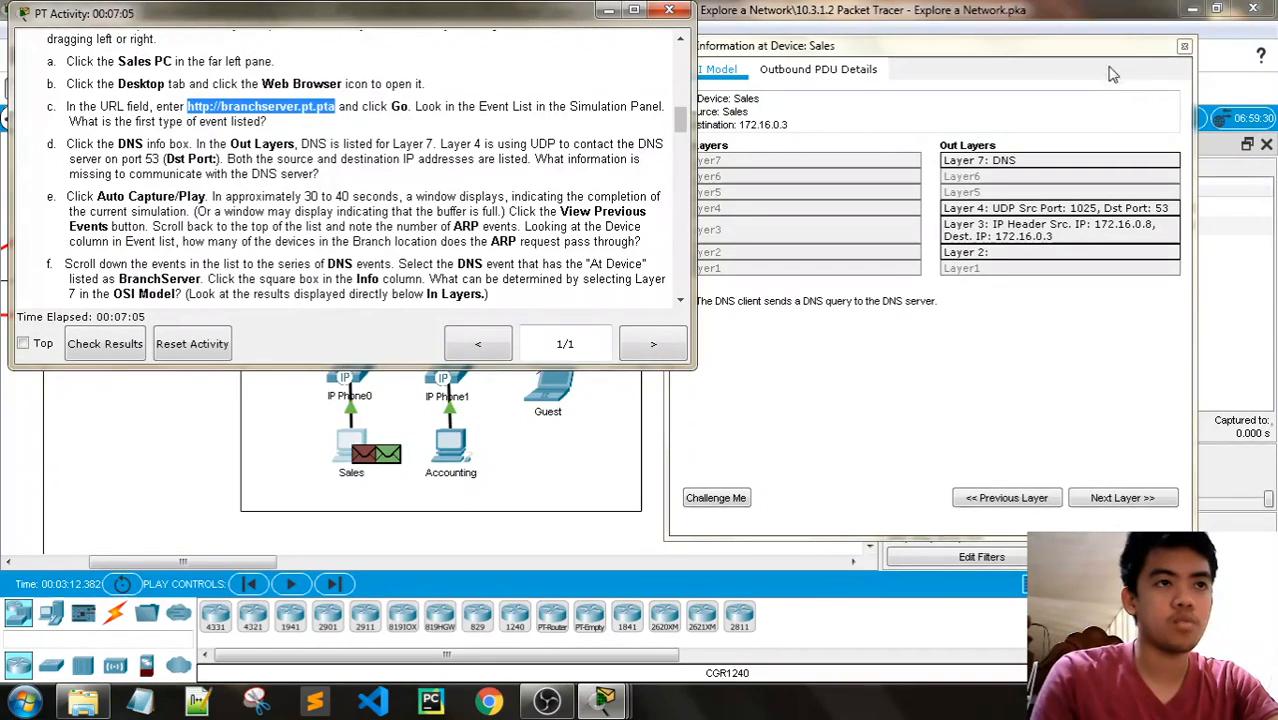
pyautogui.click(1183, 49)
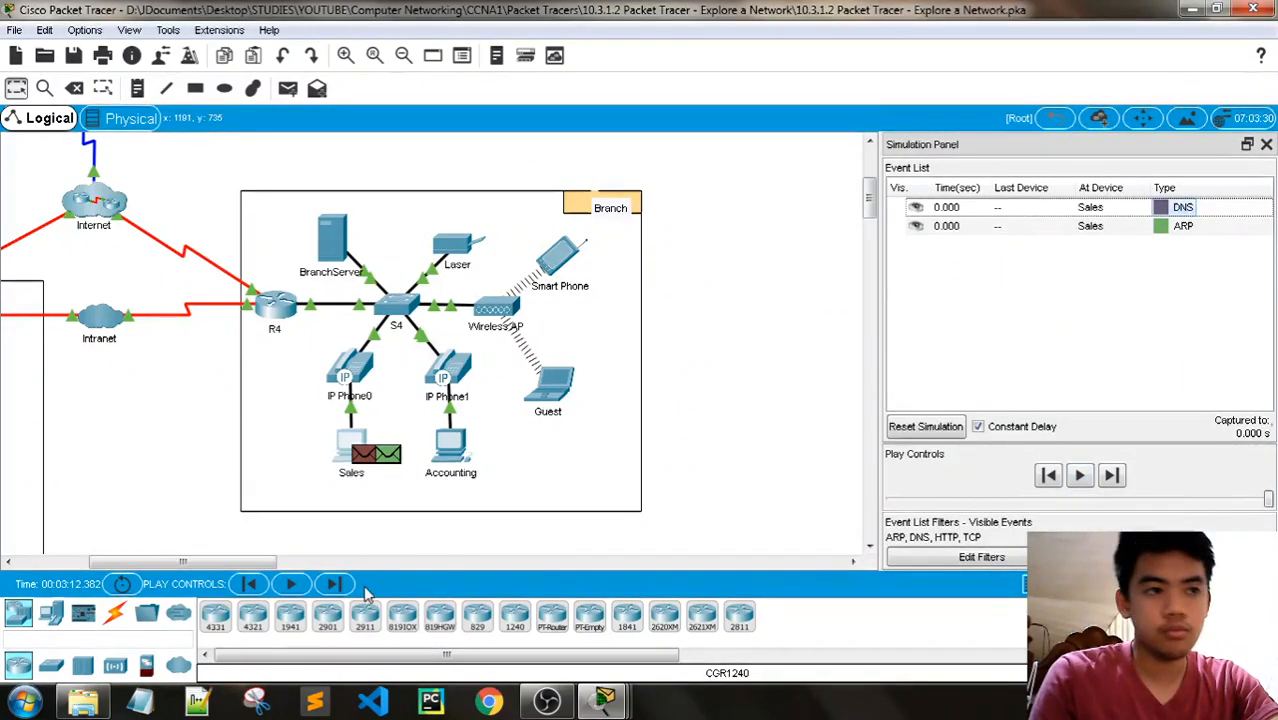
pyautogui.click(1080, 477)
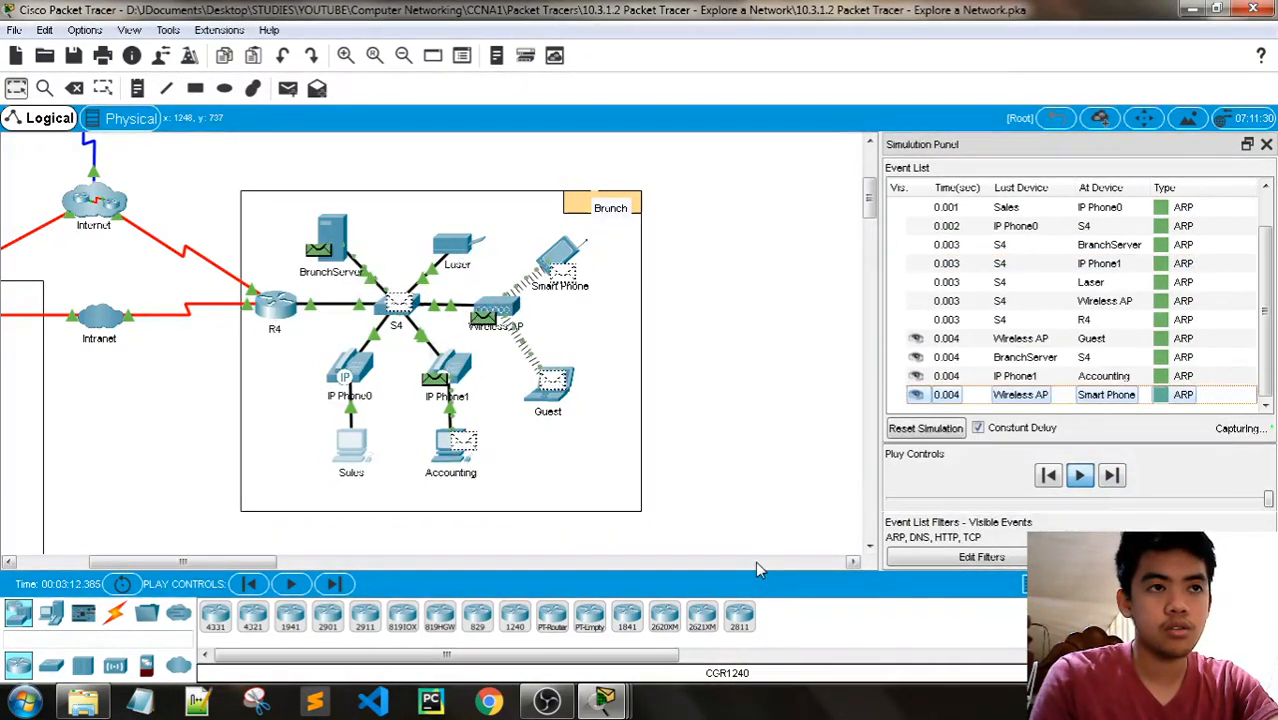
pyautogui.click(1083, 479)
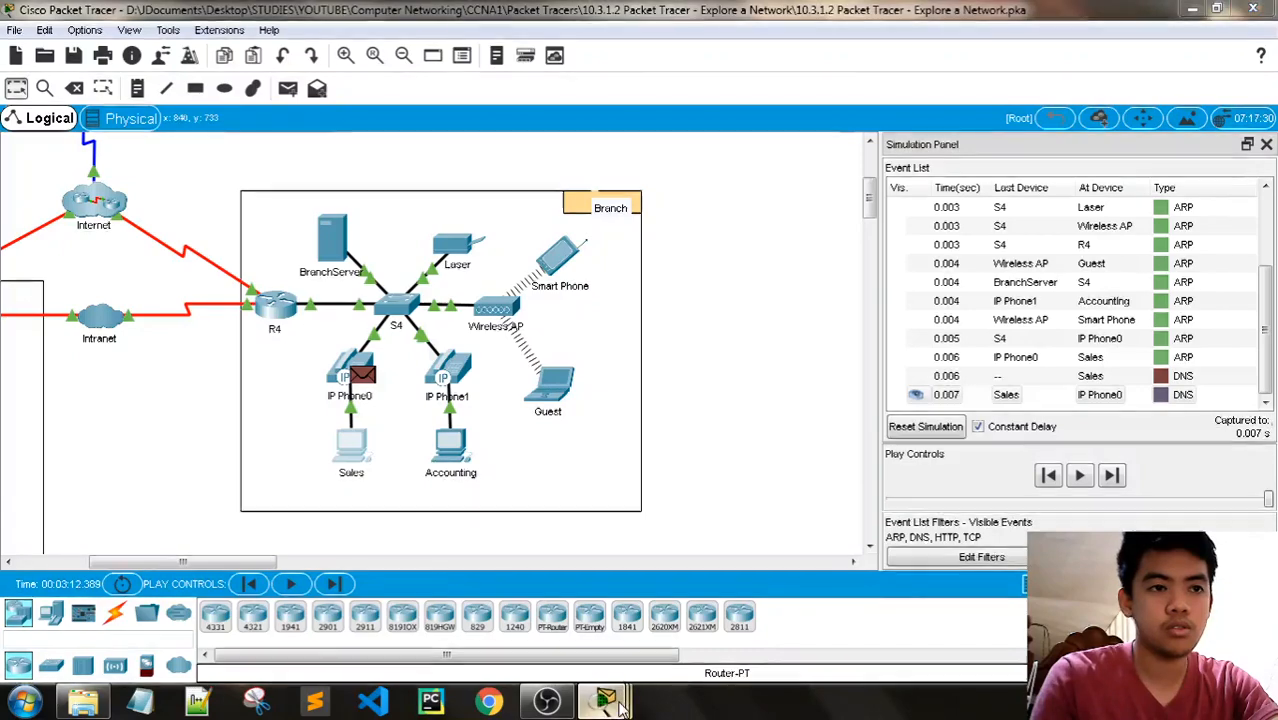
# - Consult Step 2e of the instructions, play the simulation until the event buffer fills, and choose to view the previous events
pyautogui.moveTo(604, 700)
pyautogui.click(455, 591)
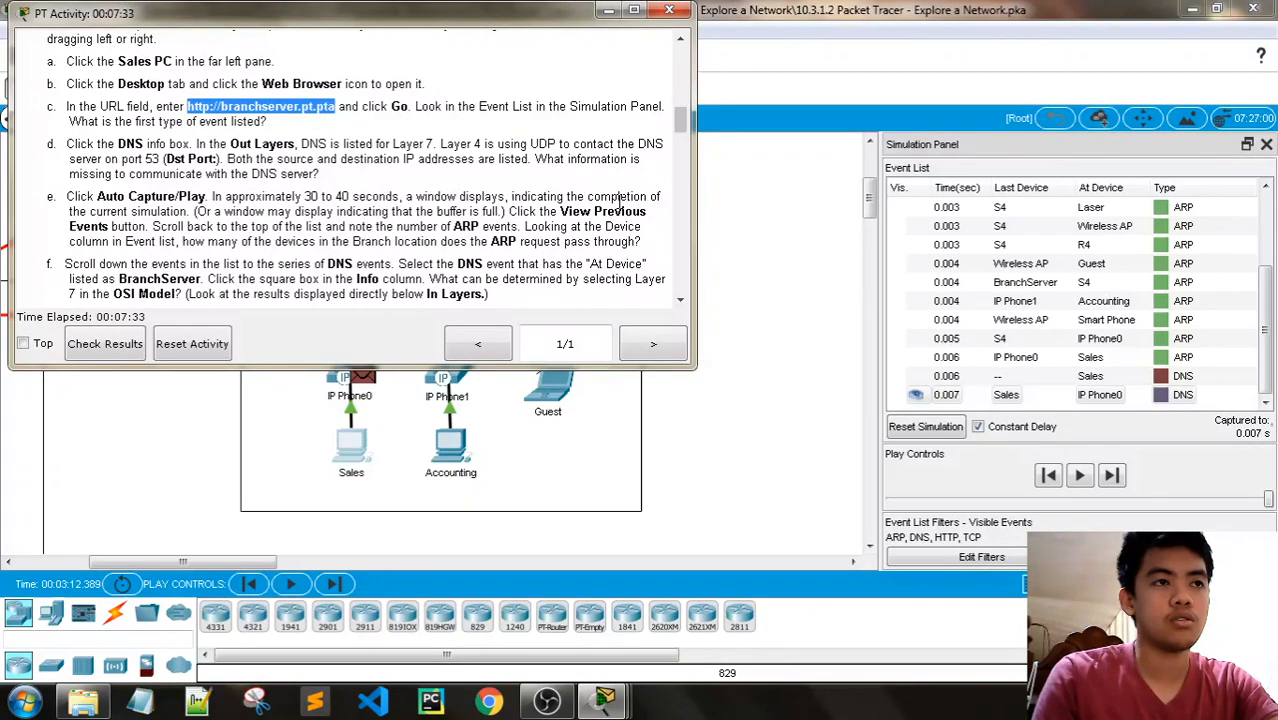
pyautogui.click(607, 14)
pyautogui.click(1079, 475)
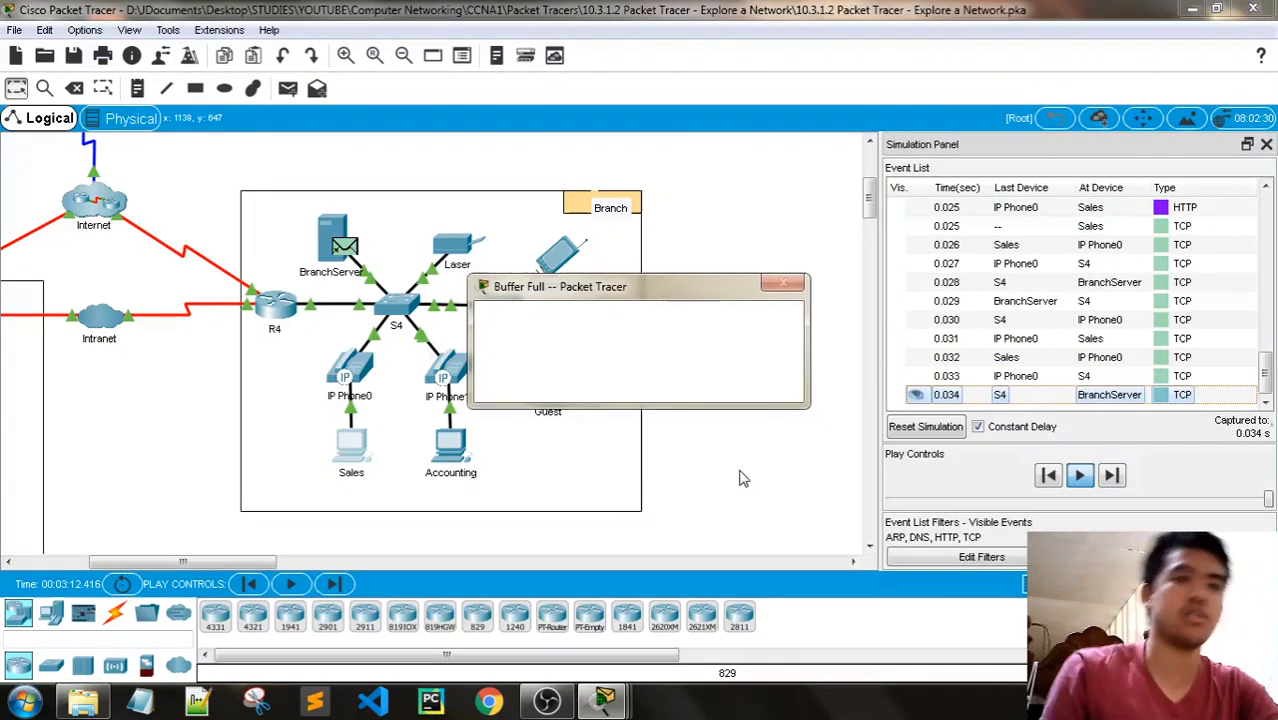
pyautogui.moveTo(605, 702)
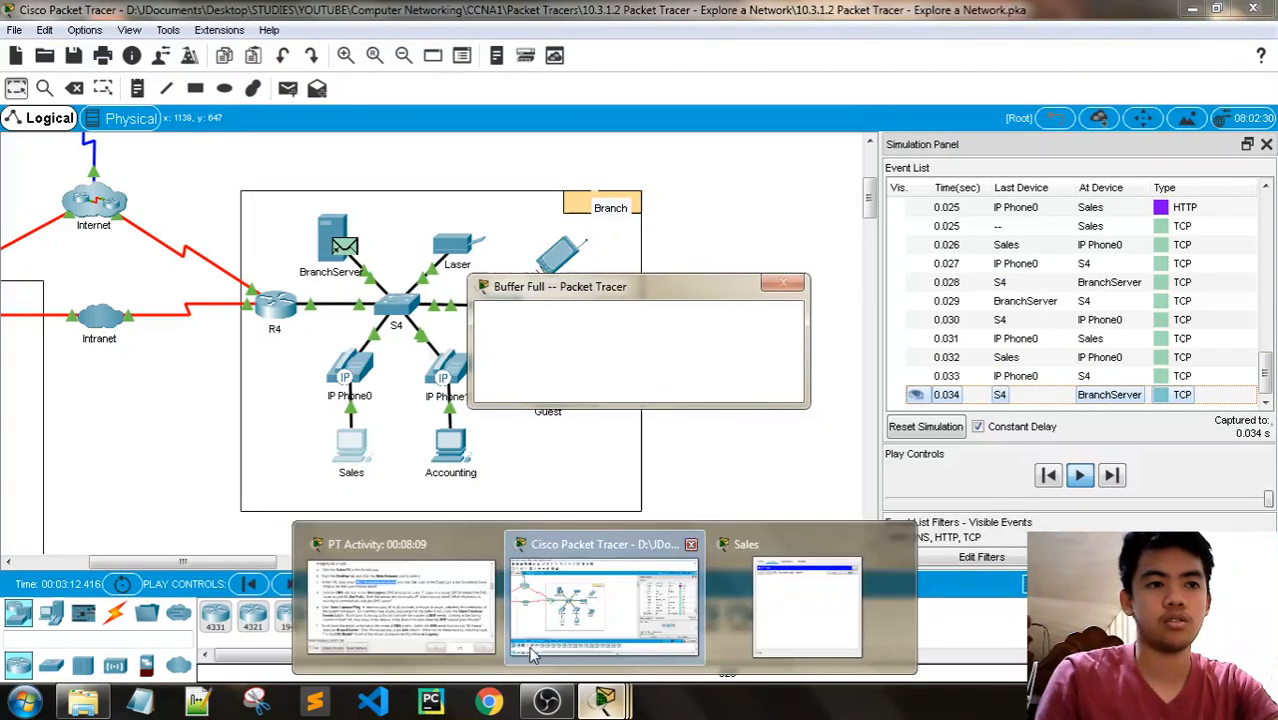
pyautogui.click(468, 624)
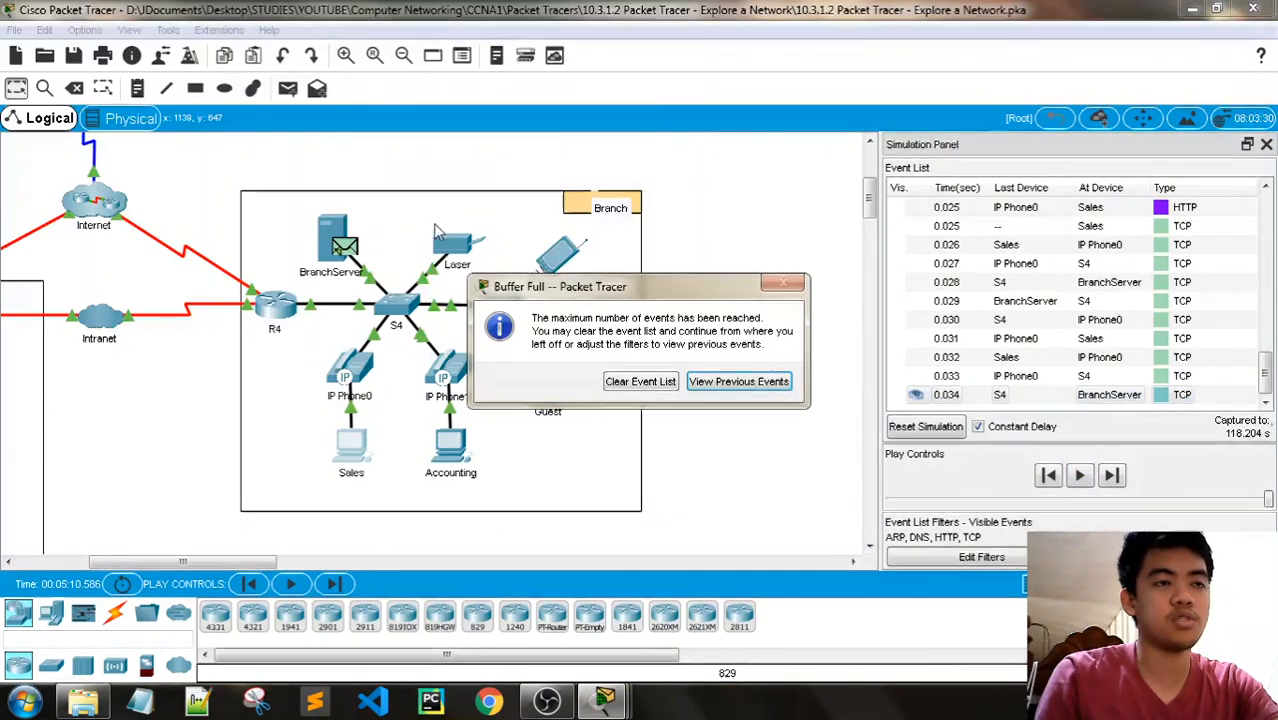
pyautogui.click(730, 385)
# - Check the page loaded in the Sales PC's web browser and bring the activity instructions back beside the event list
pyautogui.click(607, 697)
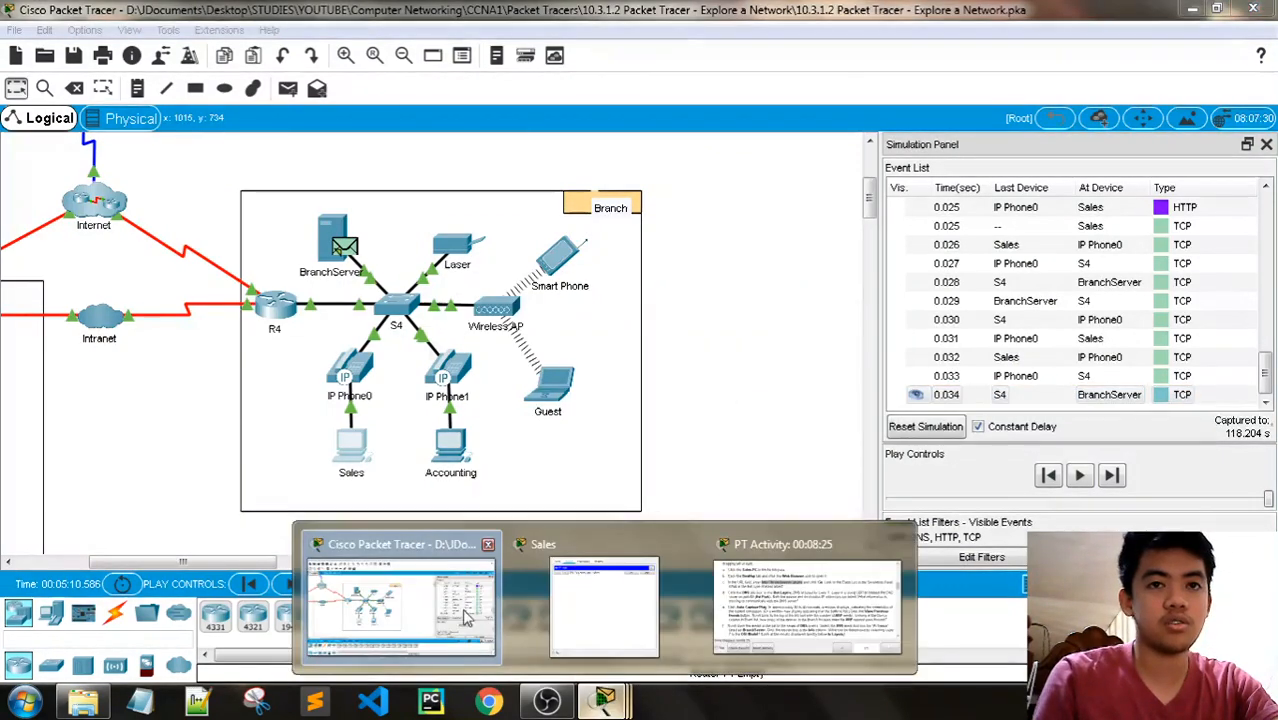
pyautogui.click(416, 599)
pyautogui.click(605, 702)
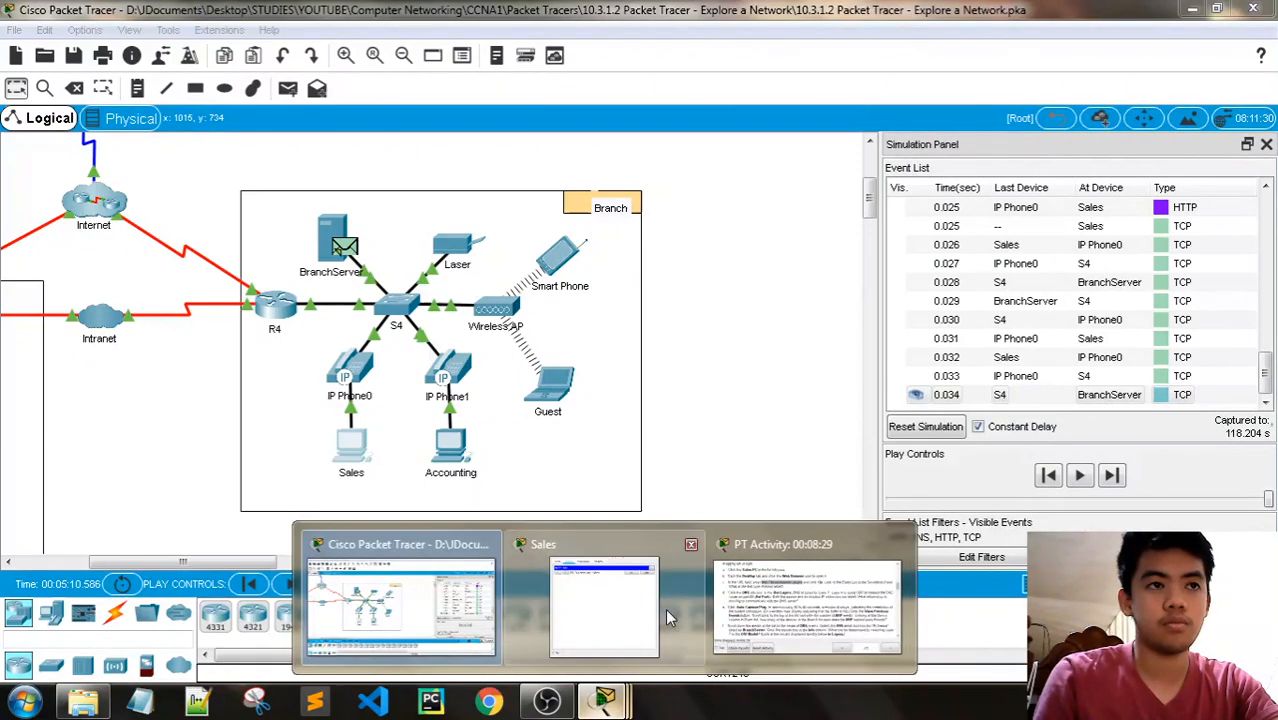
pyautogui.click(668, 617)
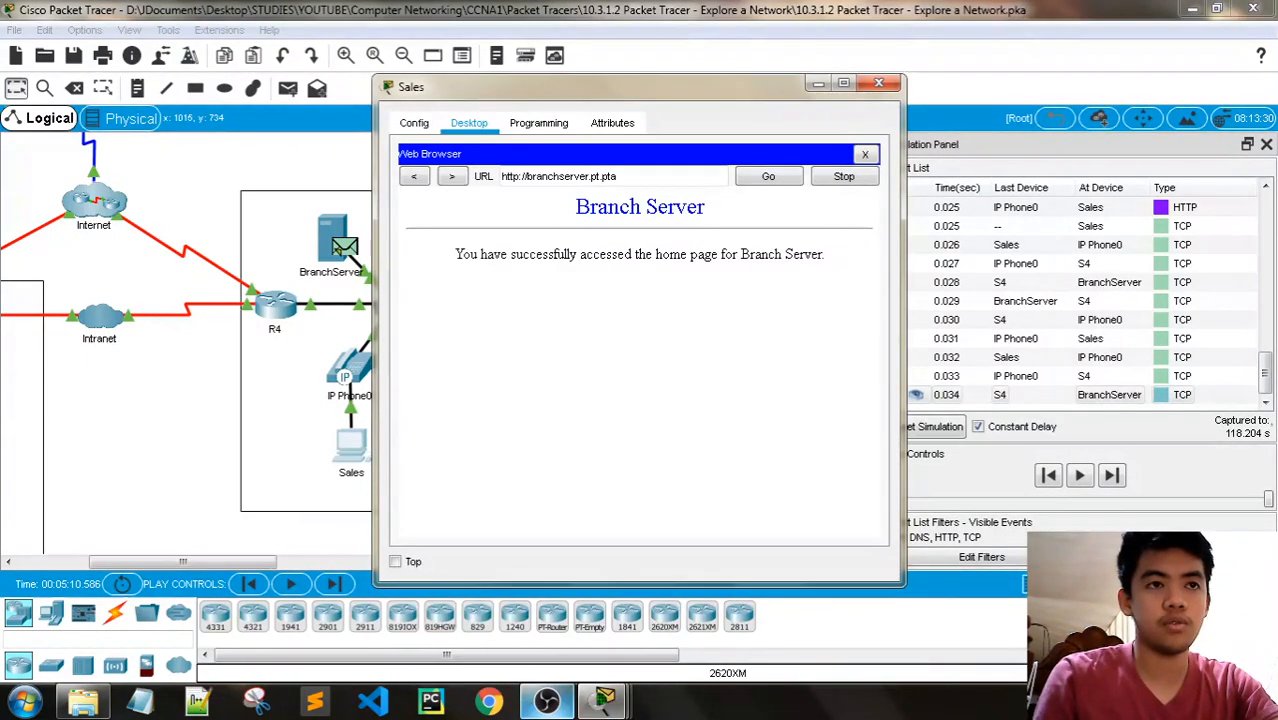
pyautogui.click(603, 703)
pyautogui.moveTo(603, 703)
pyautogui.click(820, 600)
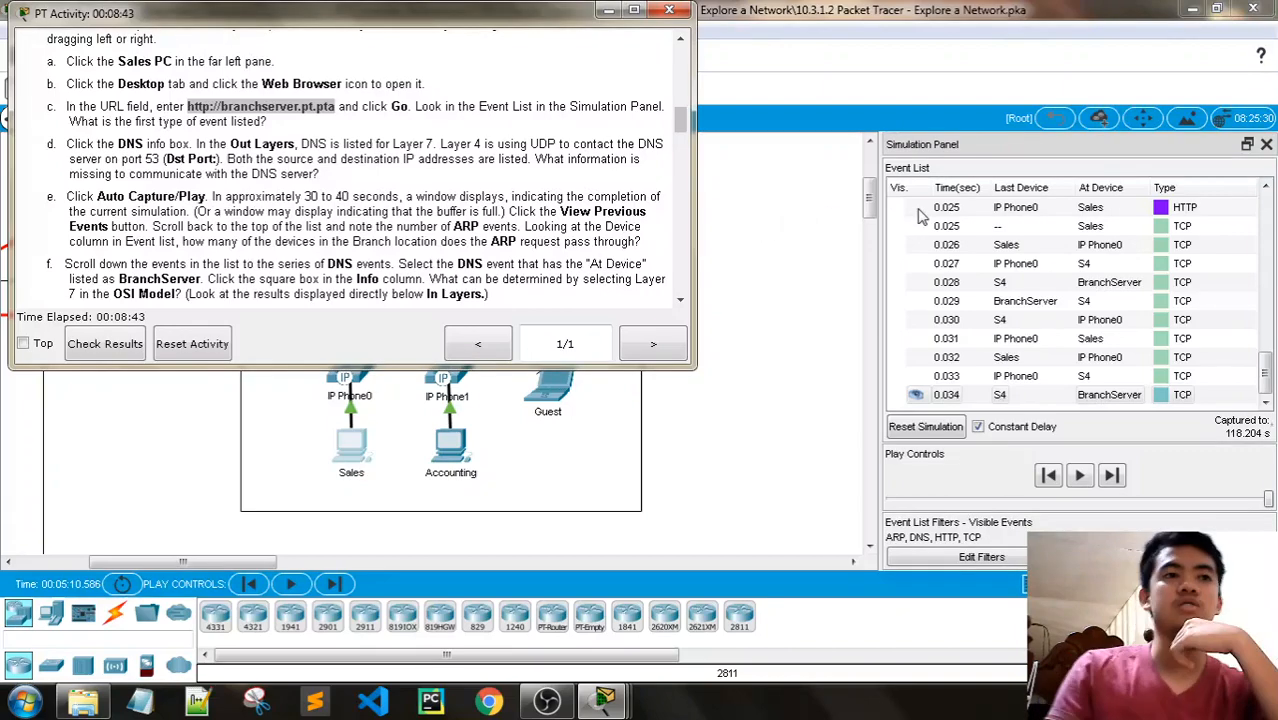
# - Return to the start of the event list to review the ARP events for Step 2e
pyautogui.scroll(15, 1100, 300)
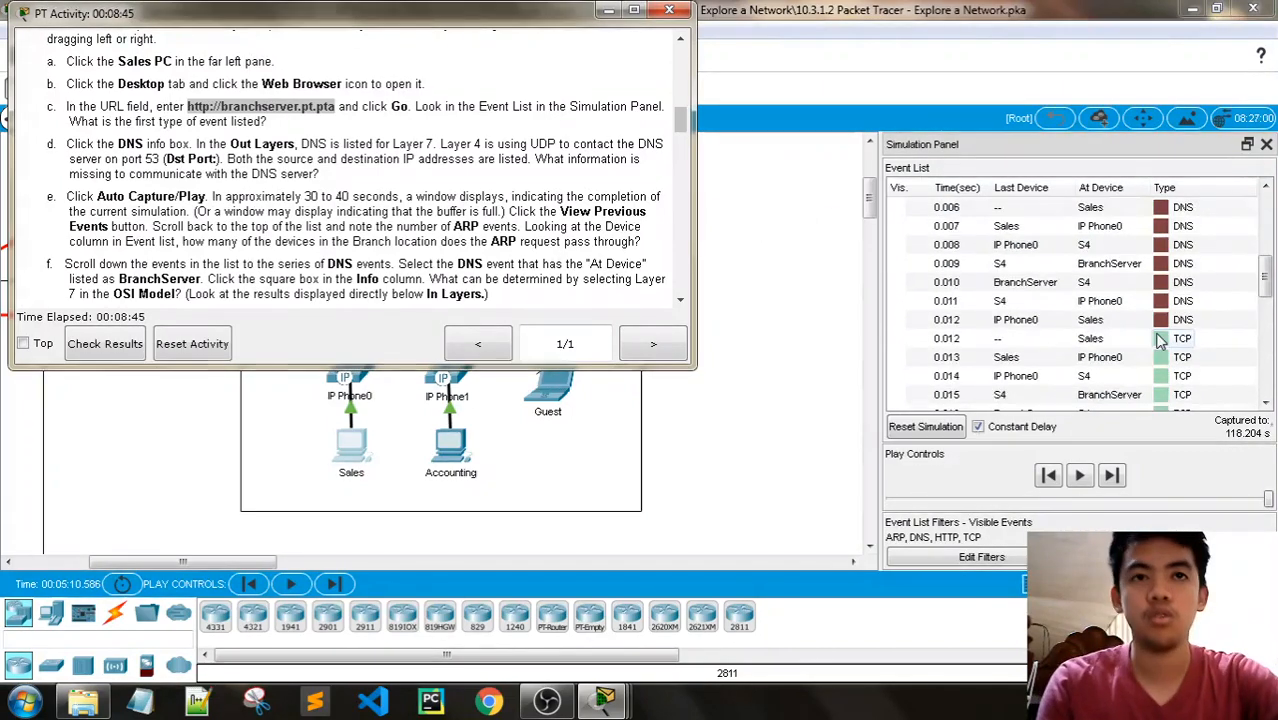
pyautogui.scroll(-15, 1158, 340)
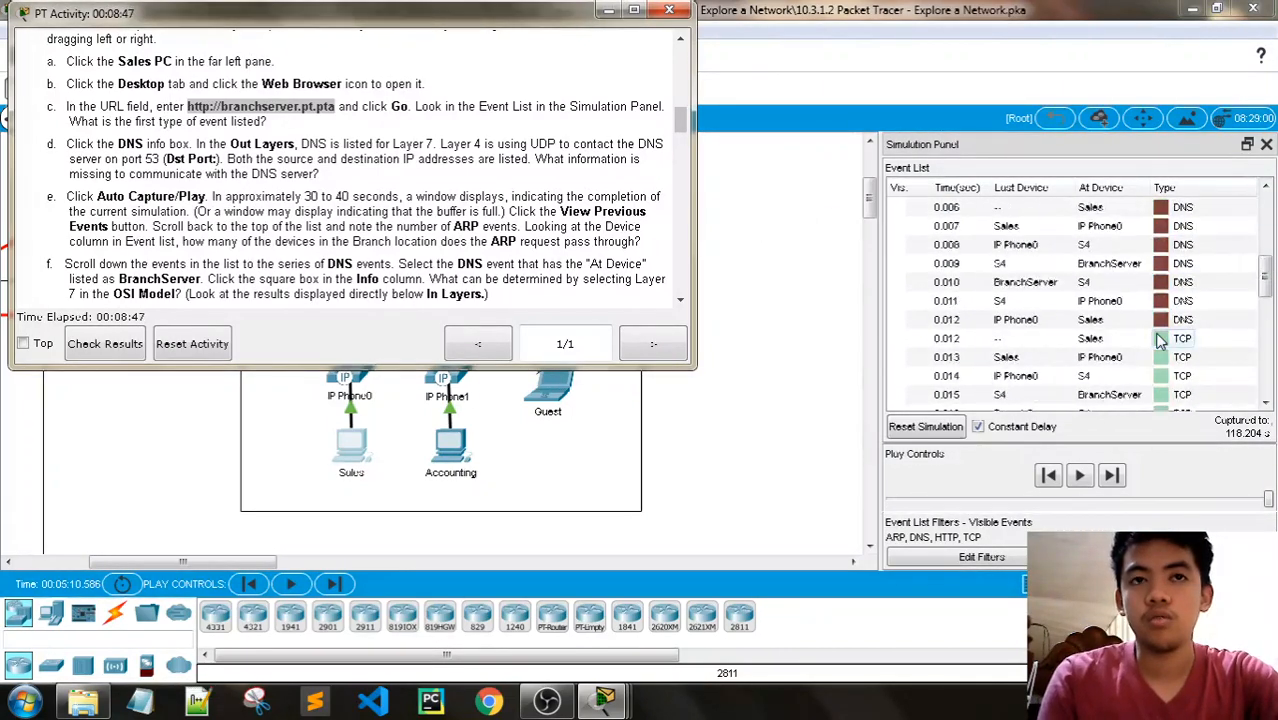
pyautogui.scroll(8, 1158, 340)
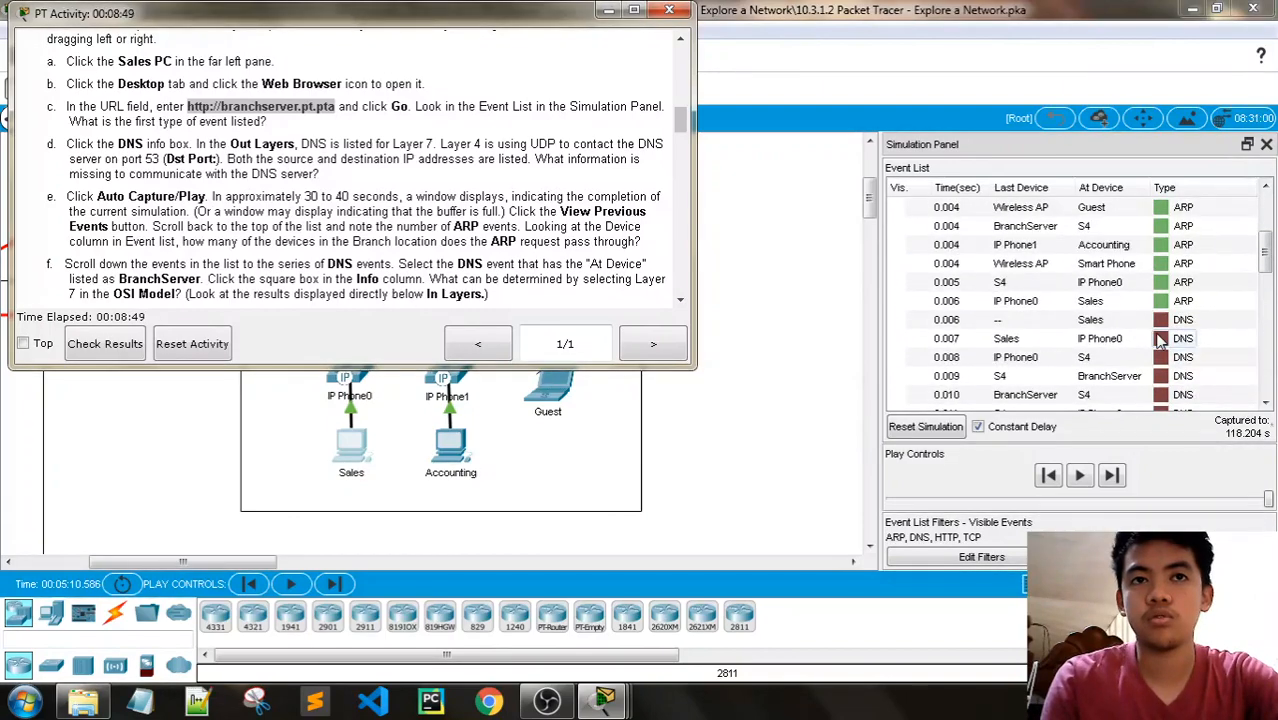
pyautogui.scroll(2, 1150, 372)
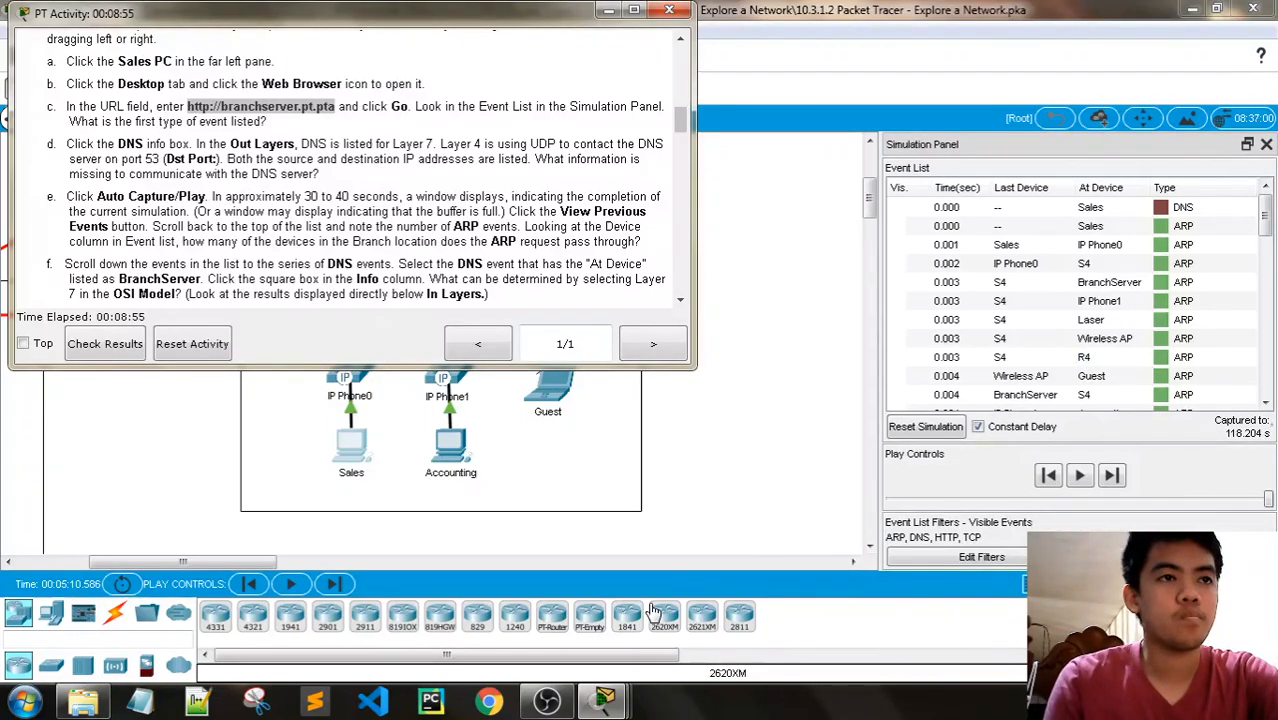
pyautogui.click(547, 703)
pyautogui.click(560, 705)
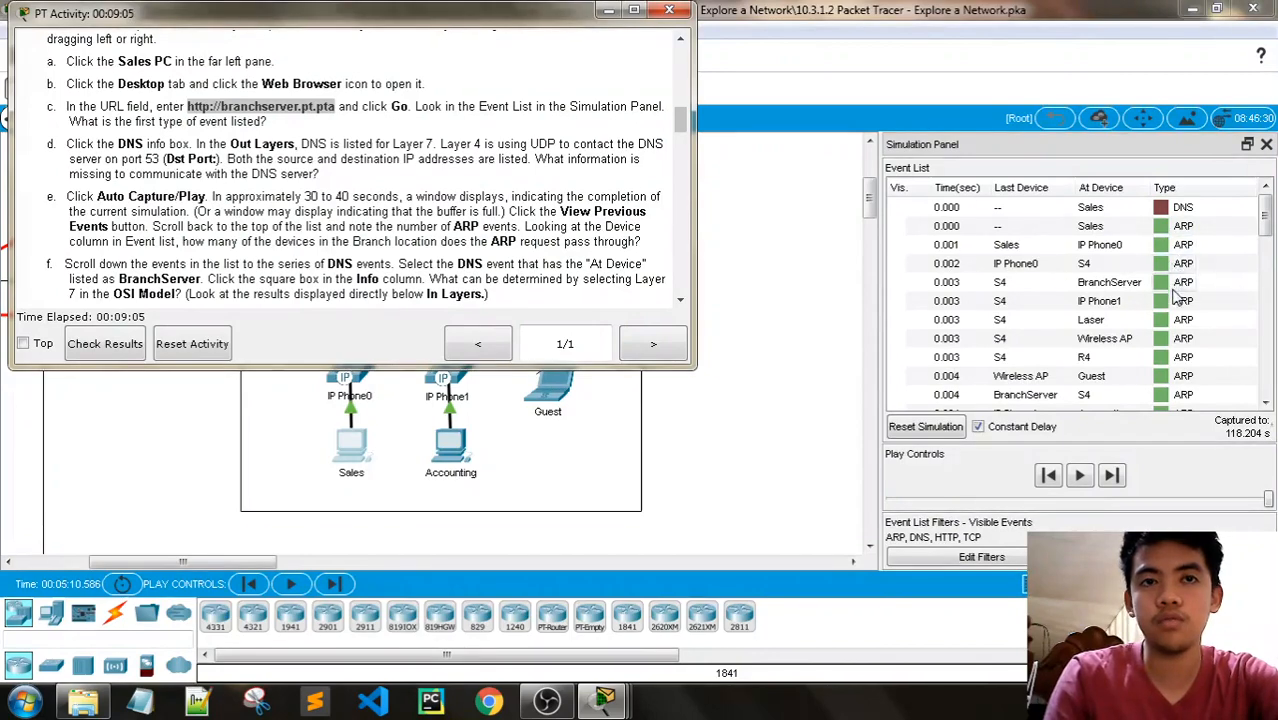
# - Inspect the PDU information of the ARP event at Wireless AP, close it, and look through the remaining ARP events
pyautogui.click(1162, 338)
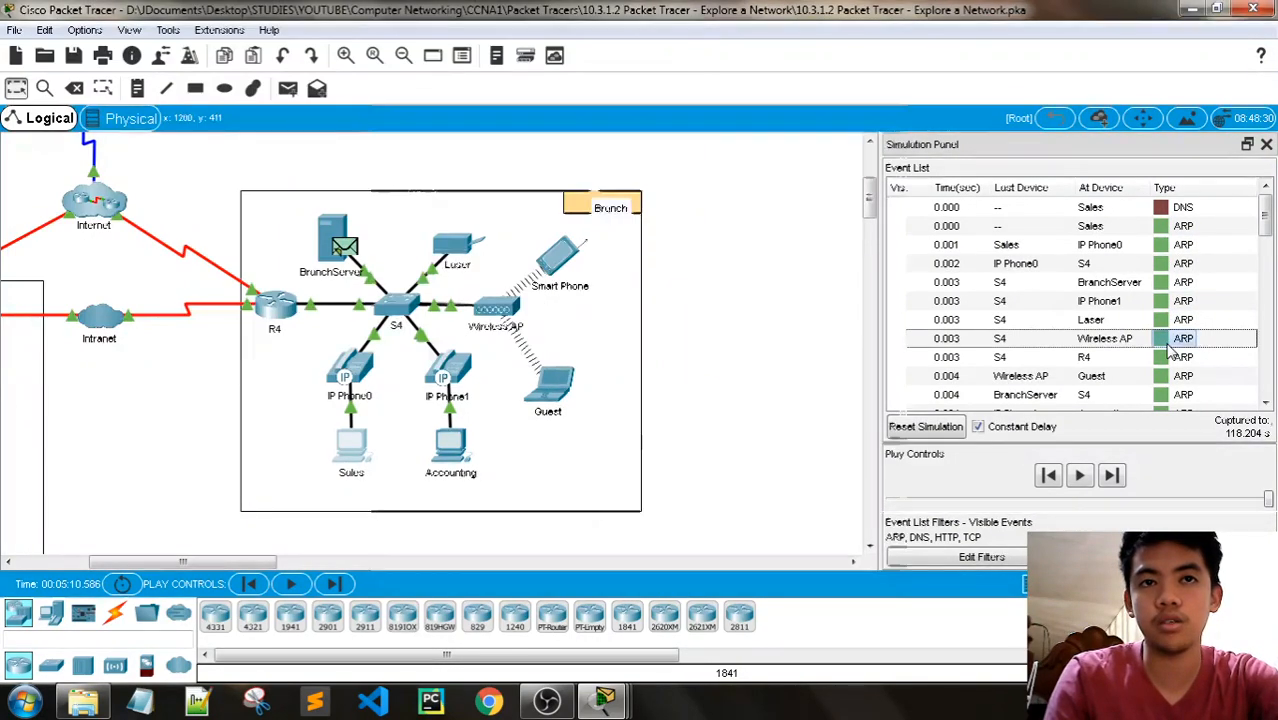
pyautogui.click(1162, 338)
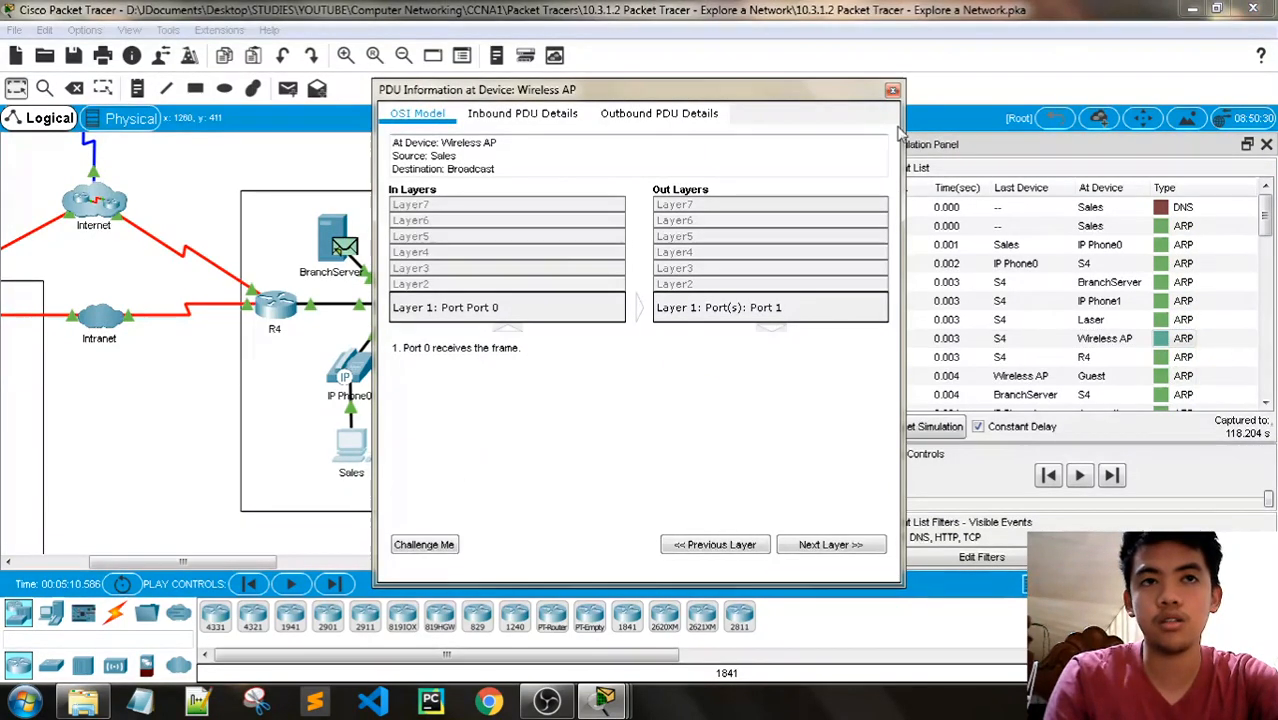
pyautogui.click(893, 91)
pyautogui.scroll(-1, 1244, 293)
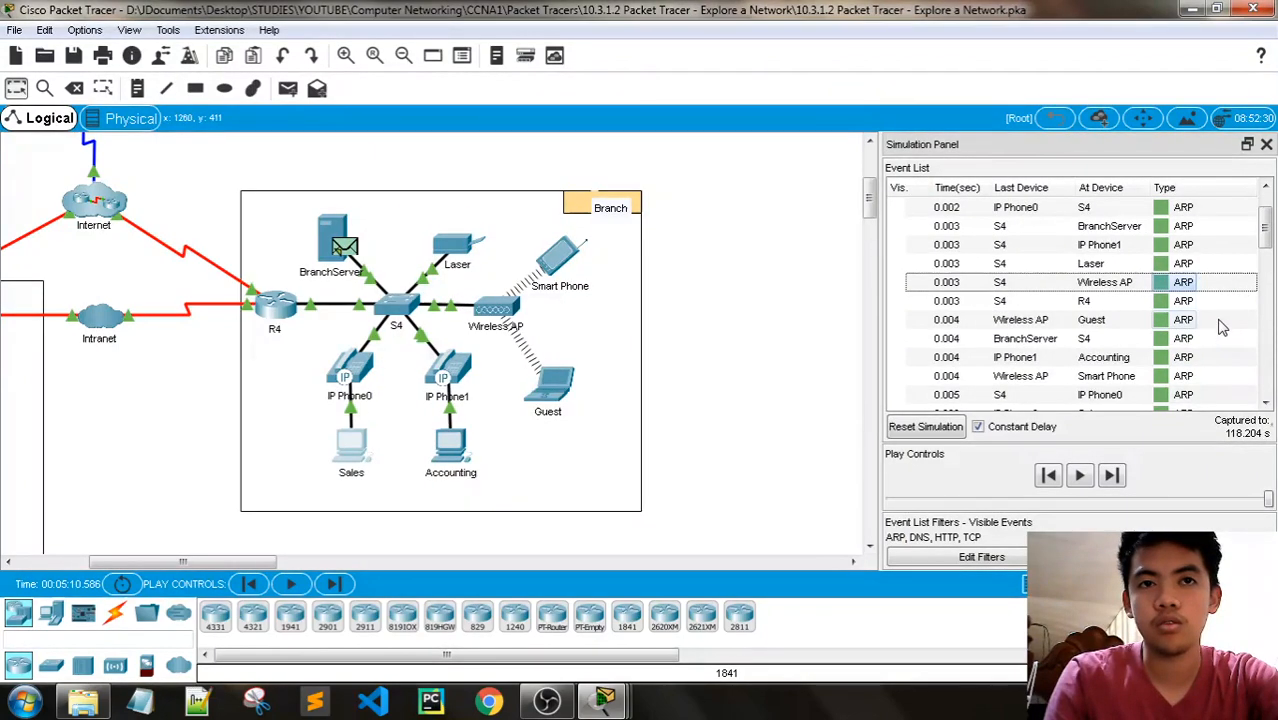
pyautogui.scroll(1, 1210, 357)
pyautogui.scroll(-2, 1212, 355)
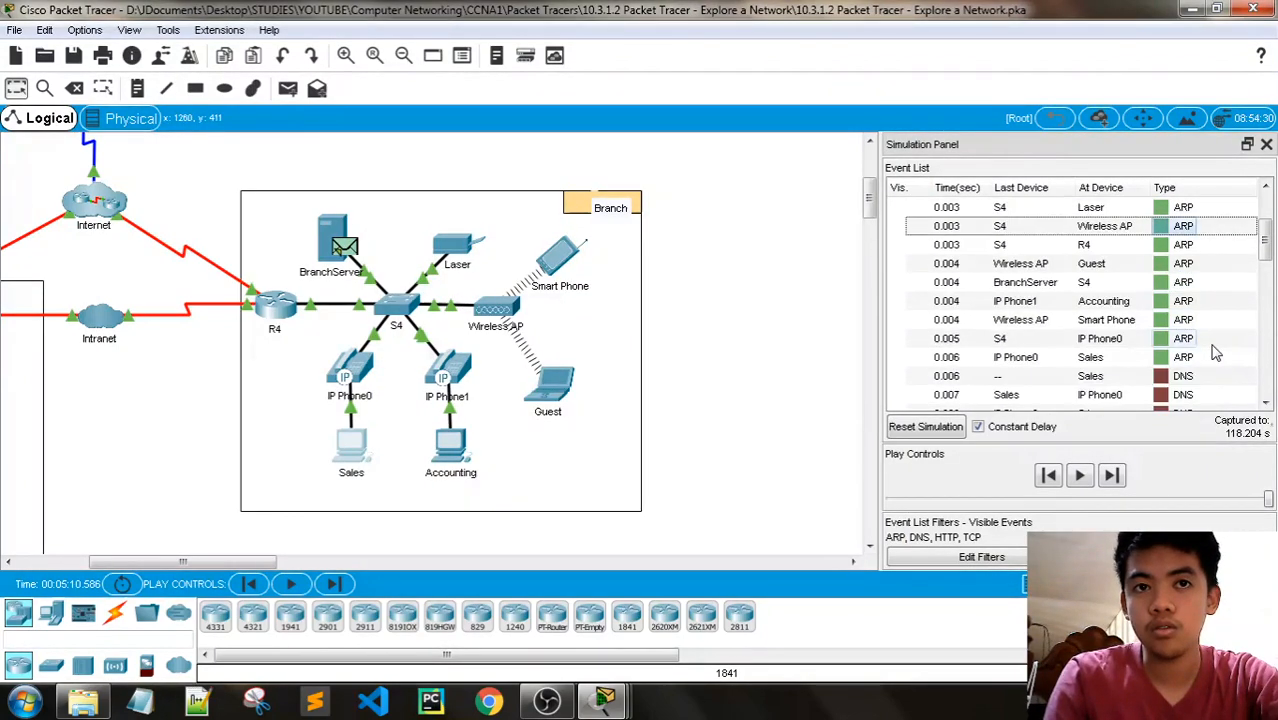
pyautogui.scroll(2, 1215, 352)
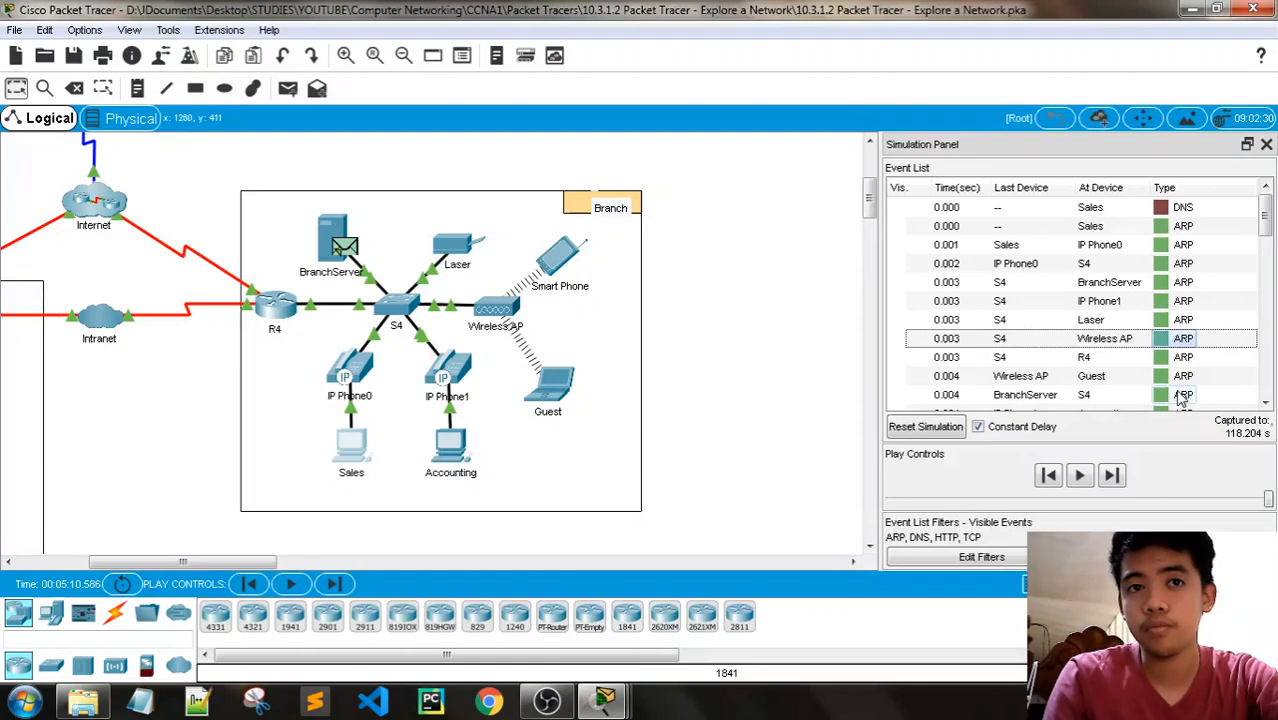
pyautogui.scroll(-2, 1182, 398)
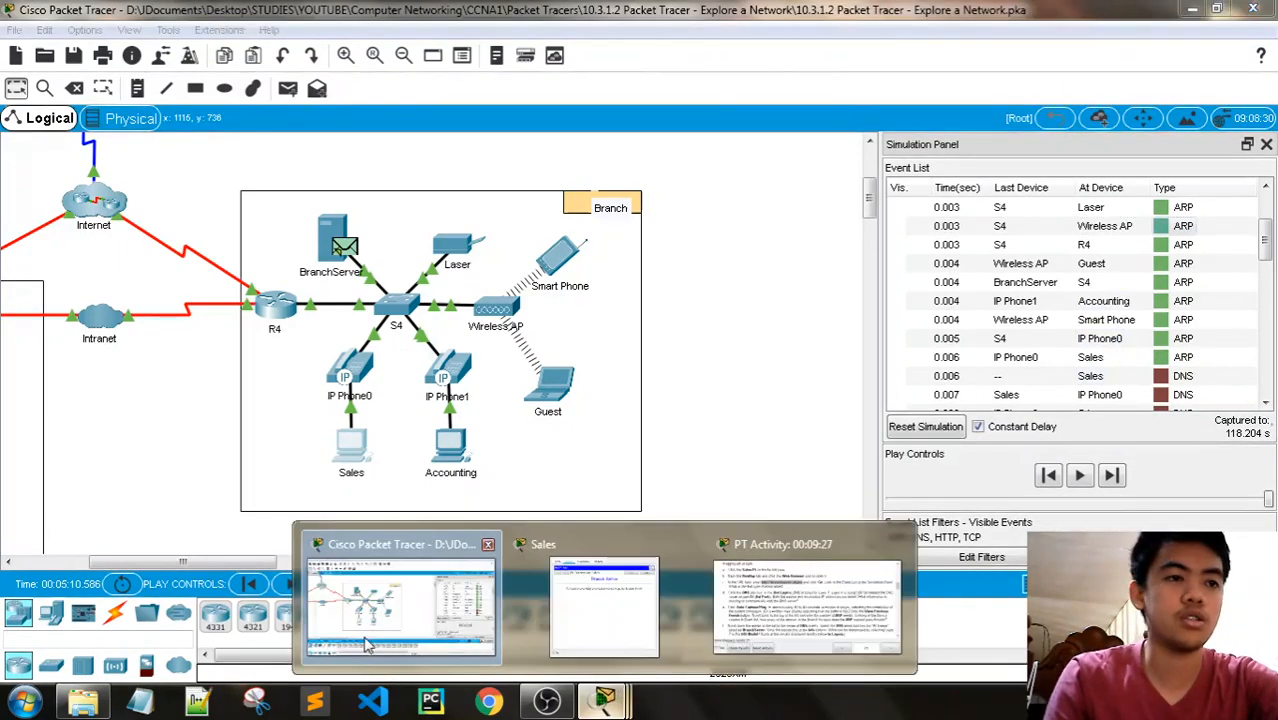
# - Reread Step 2e and examine the Last Device and At Device entries of the ARP events to count the Branch devices involved
pyautogui.moveTo(603, 711)
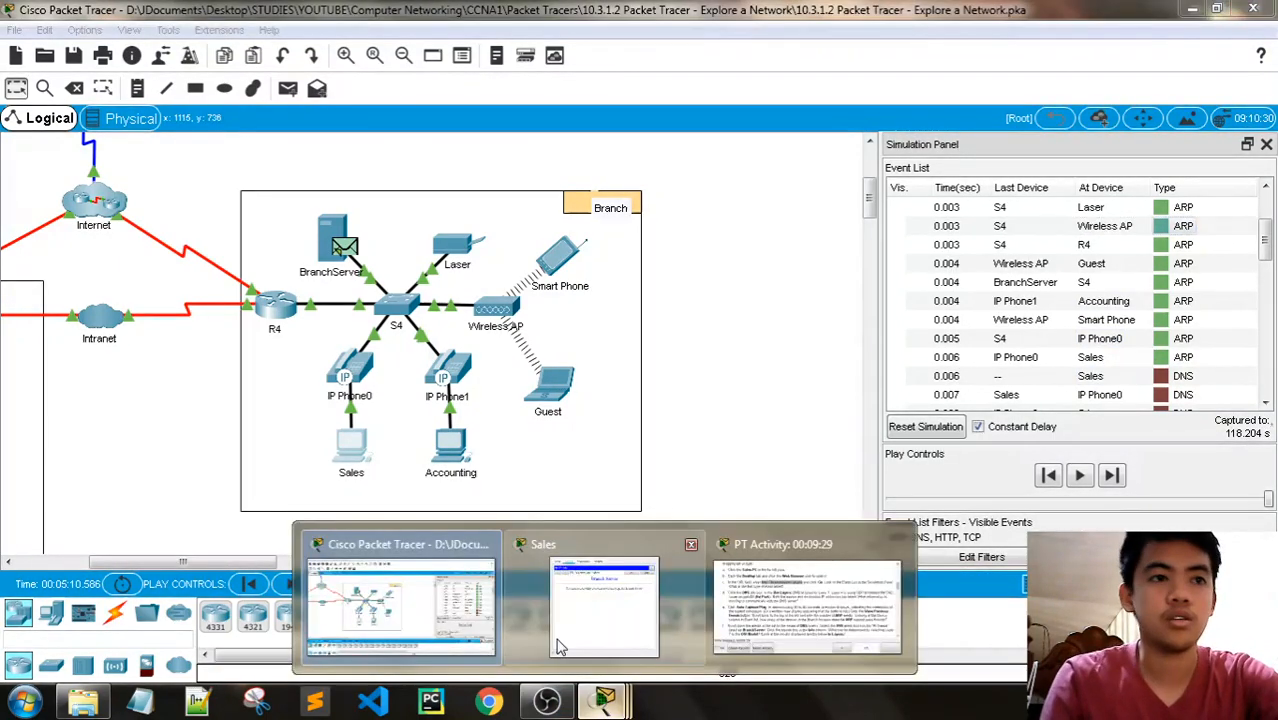
pyautogui.click(785, 595)
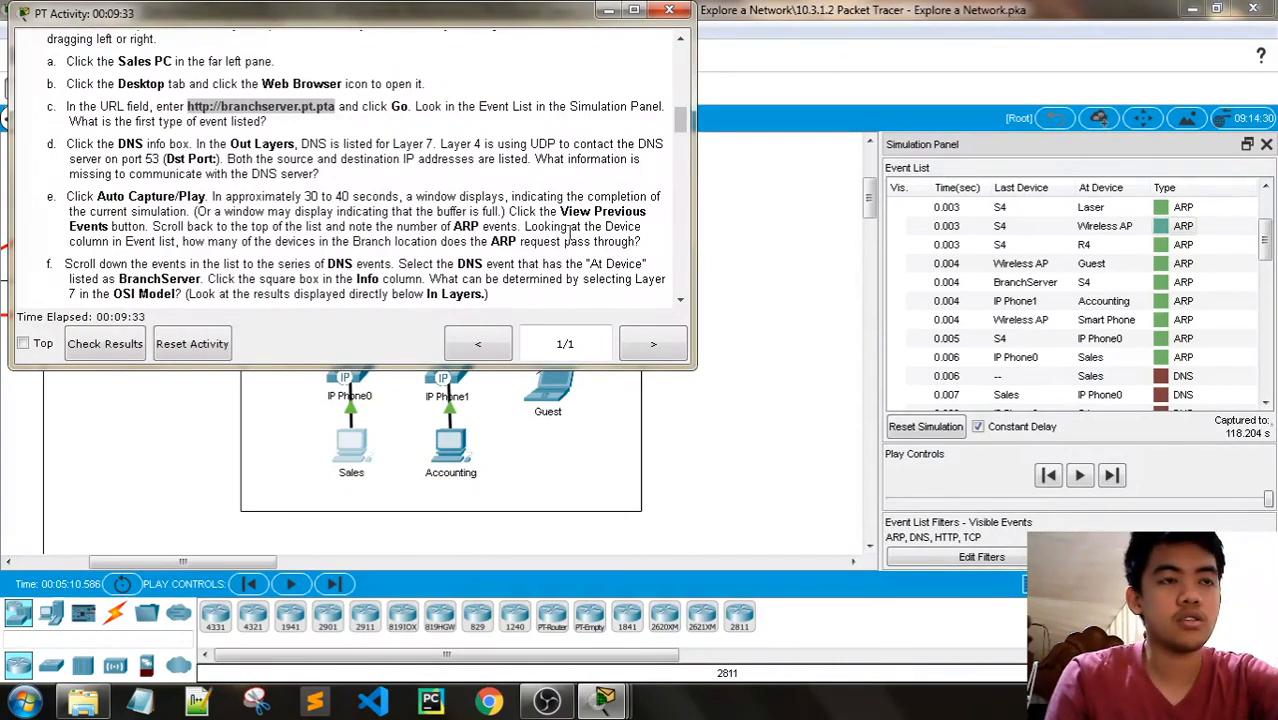
pyautogui.scroll(2, 1147, 318)
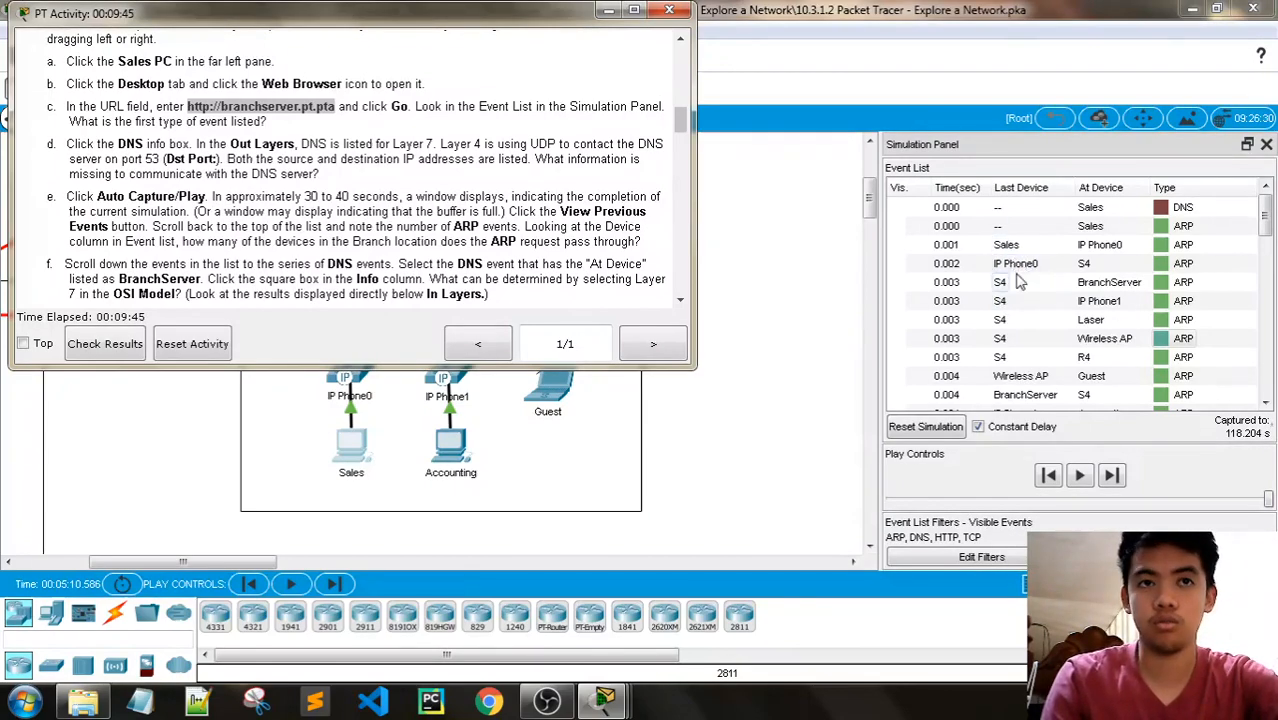
pyautogui.scroll(-1, 1012, 292)
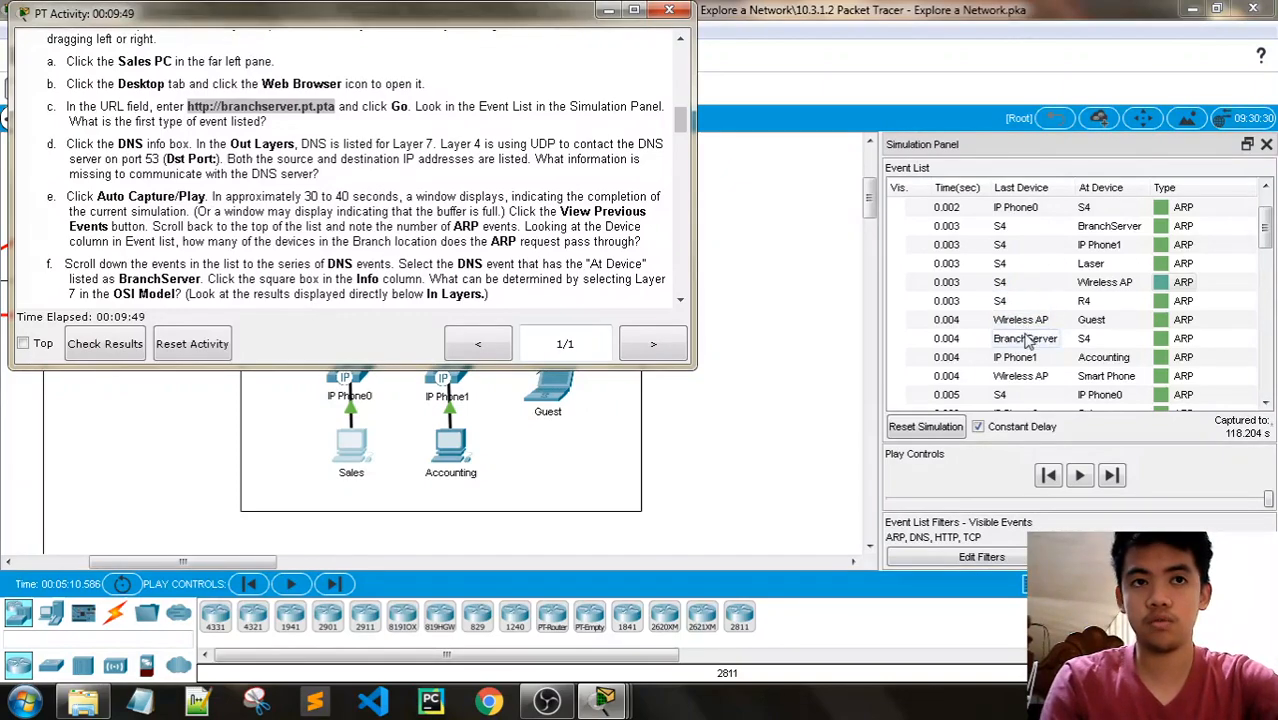
pyautogui.scroll(1, 1024, 335)
pyautogui.scroll(-1, 1029, 350)
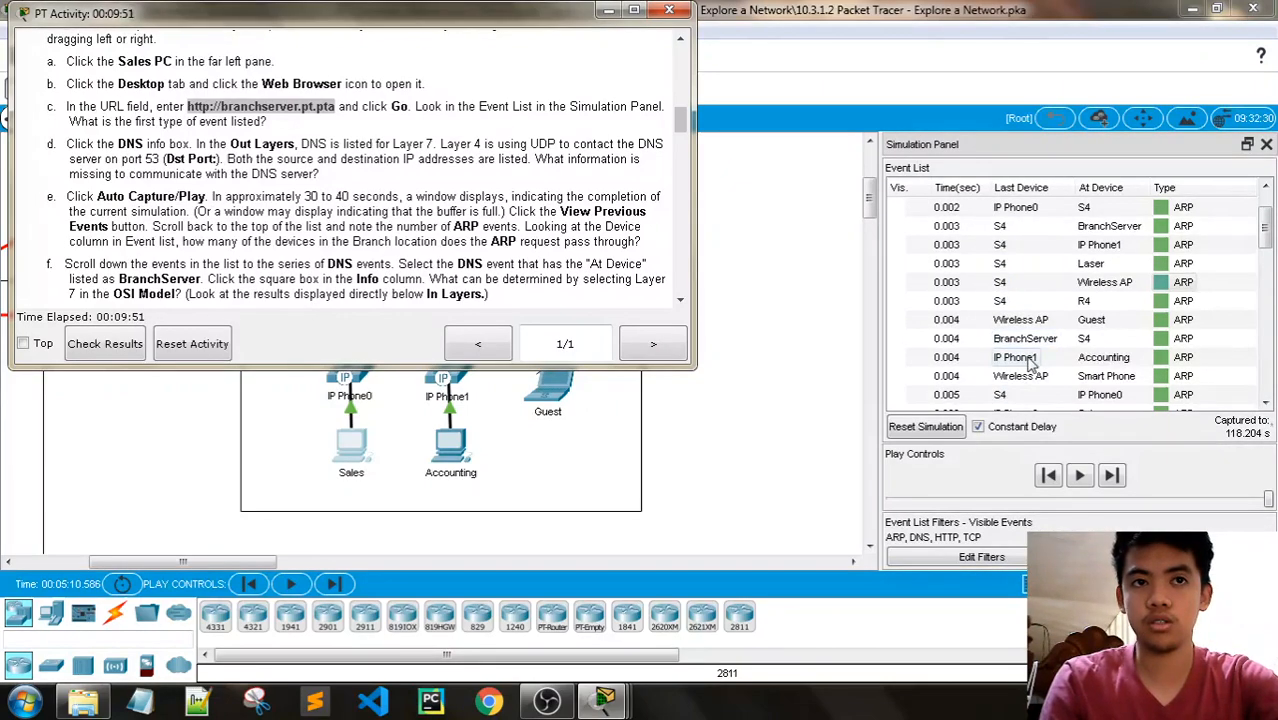
pyautogui.scroll(1, 1029, 362)
pyautogui.scroll(-1, 1030, 358)
pyautogui.scroll(-1, 1040, 378)
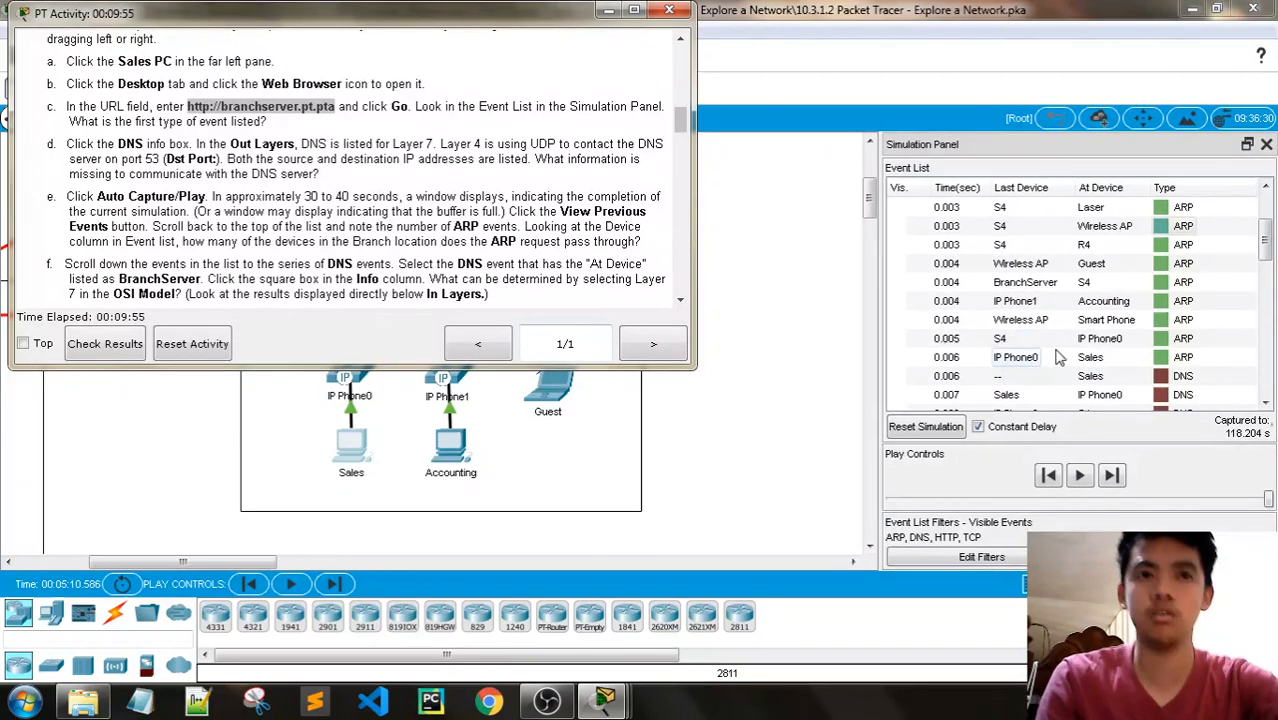
pyautogui.scroll(1, 1078, 350)
pyautogui.scroll(1, 1080, 350)
pyautogui.scroll(-1, 1080, 350)
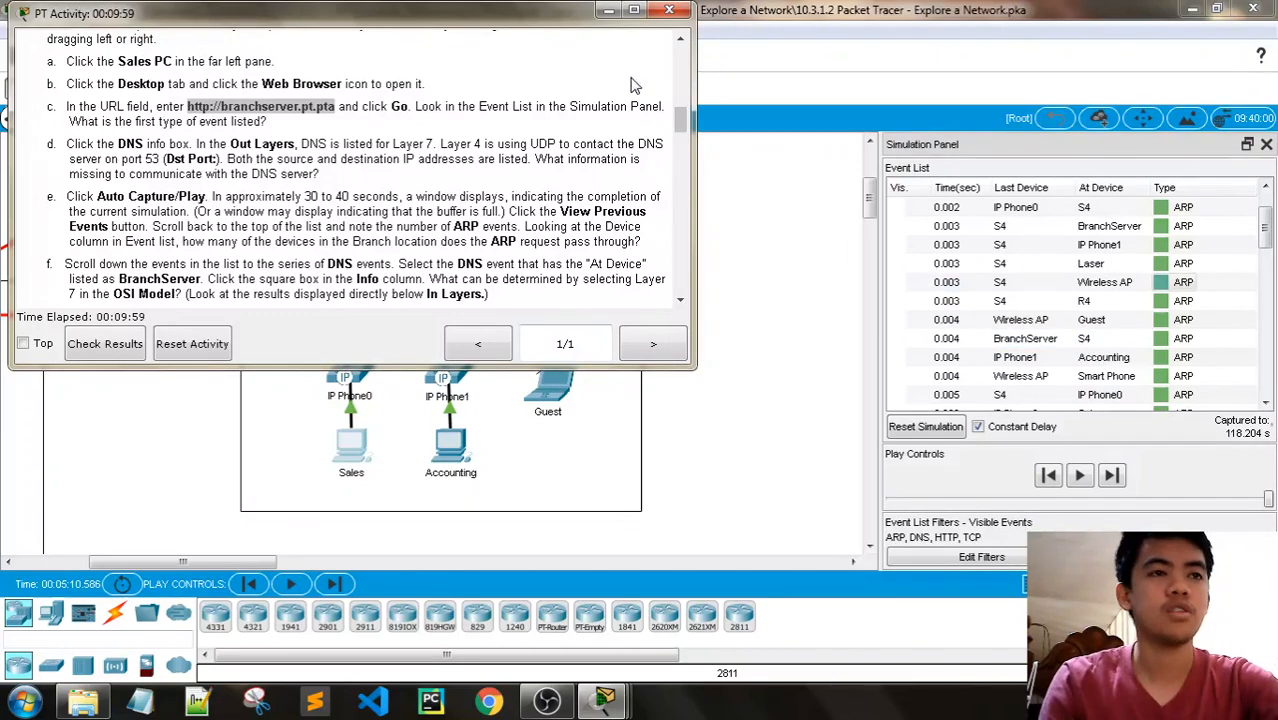
# - Recheck the instructions, minimize them, and trace the ARP request through the Branch topology using the event list's devices
pyautogui.click(607, 17)
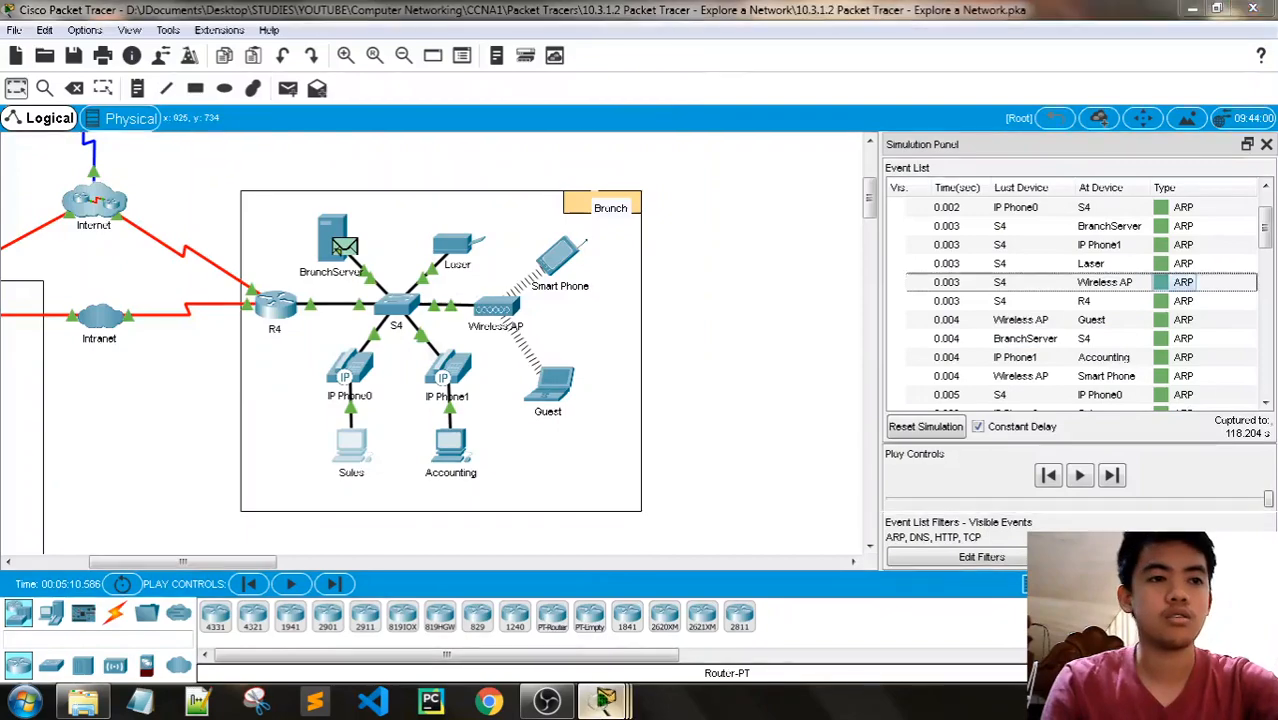
pyautogui.moveTo(604, 700)
pyautogui.click(764, 577)
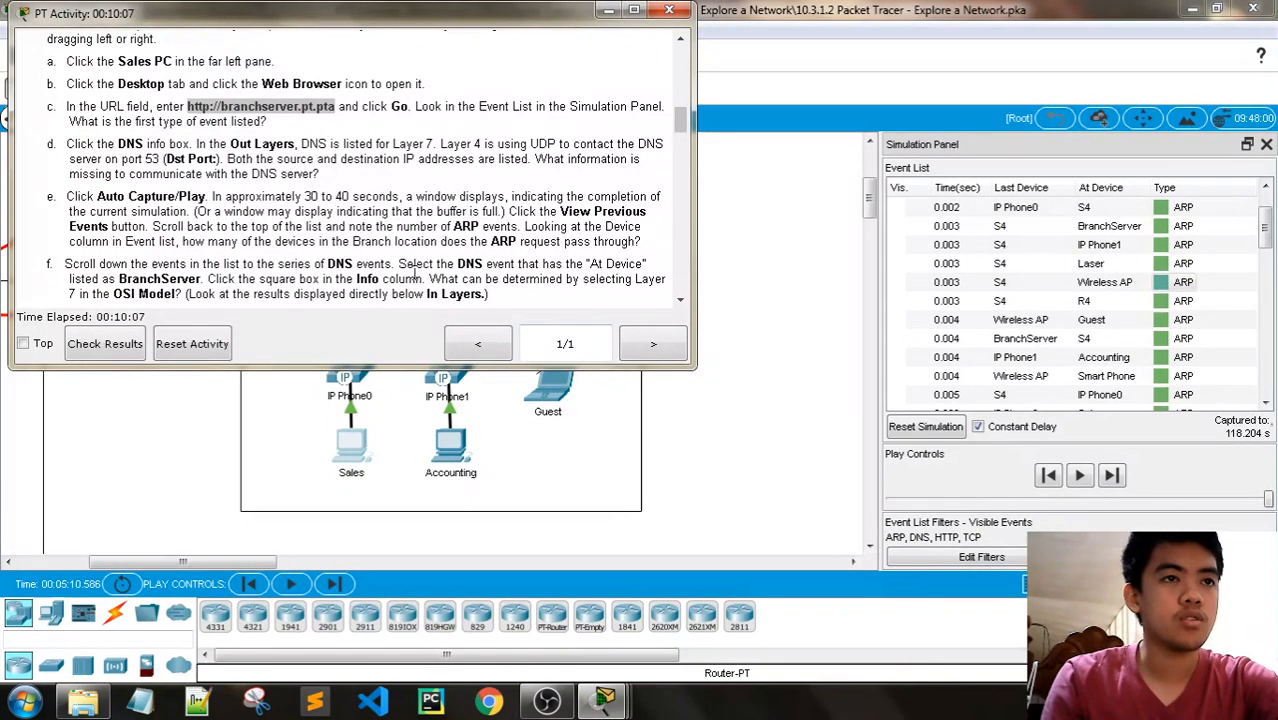
pyautogui.click(607, 10)
pyautogui.scroll(1, 1100, 300)
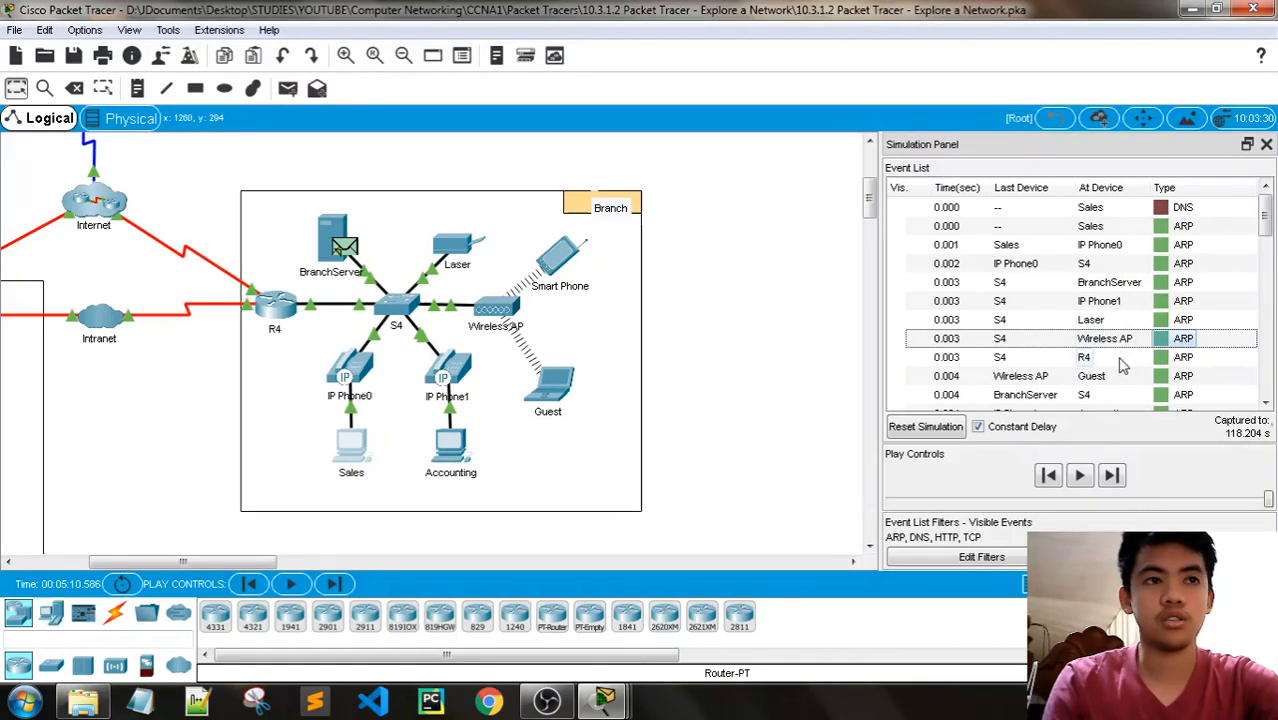
pyautogui.scroll(-1, 1122, 366)
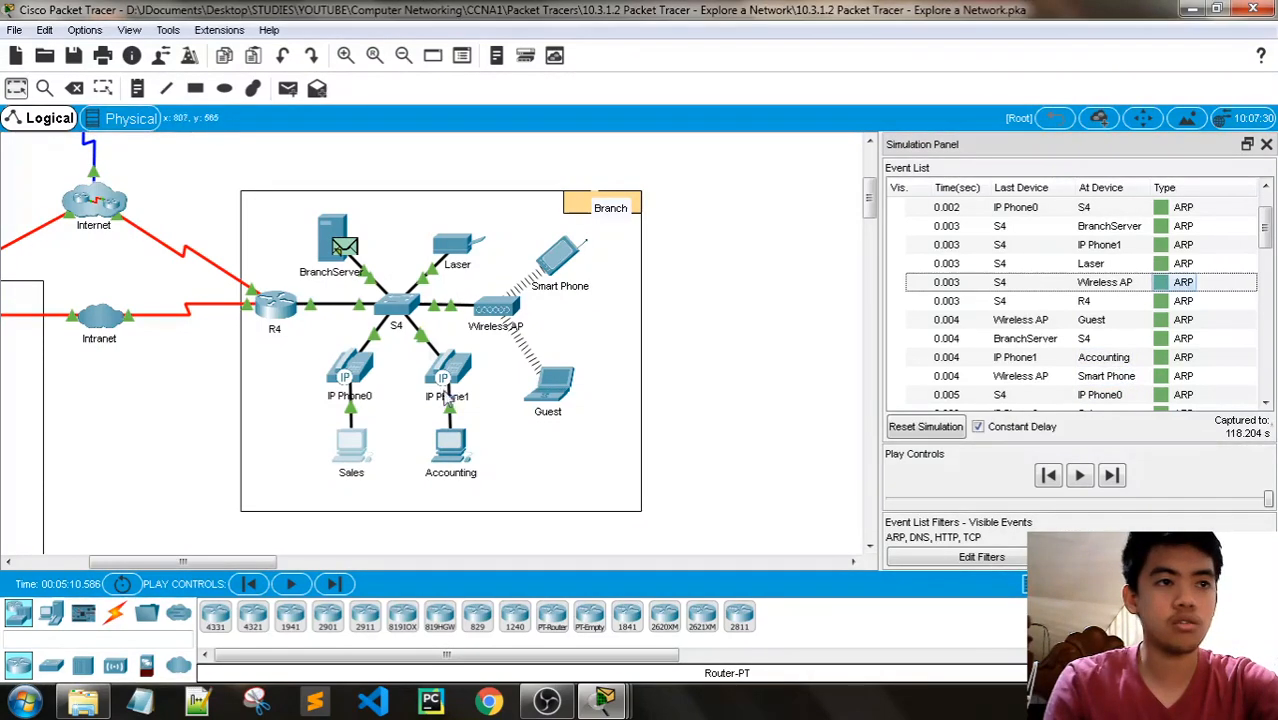
pyautogui.scroll(-1, 1020, 360)
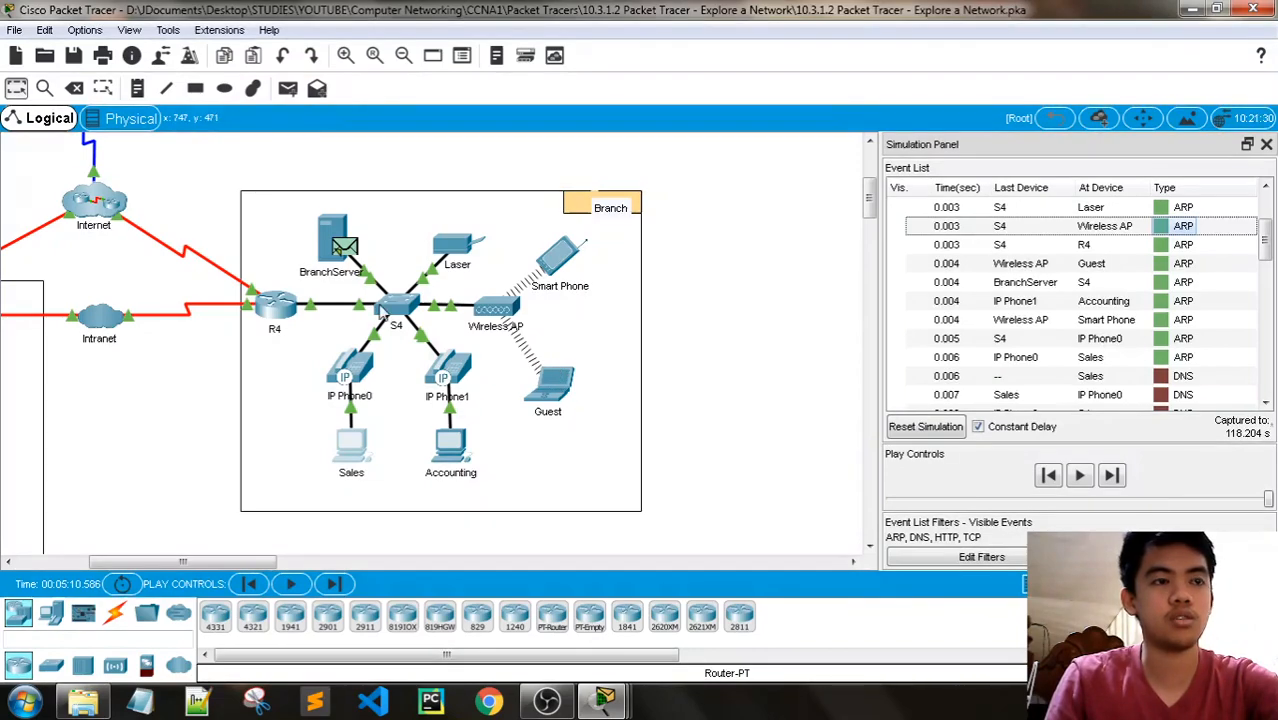
# - Review the At Device entries of the ARP events against the Branch topology to count the devices the request passes through
pyautogui.moveTo(381, 313)
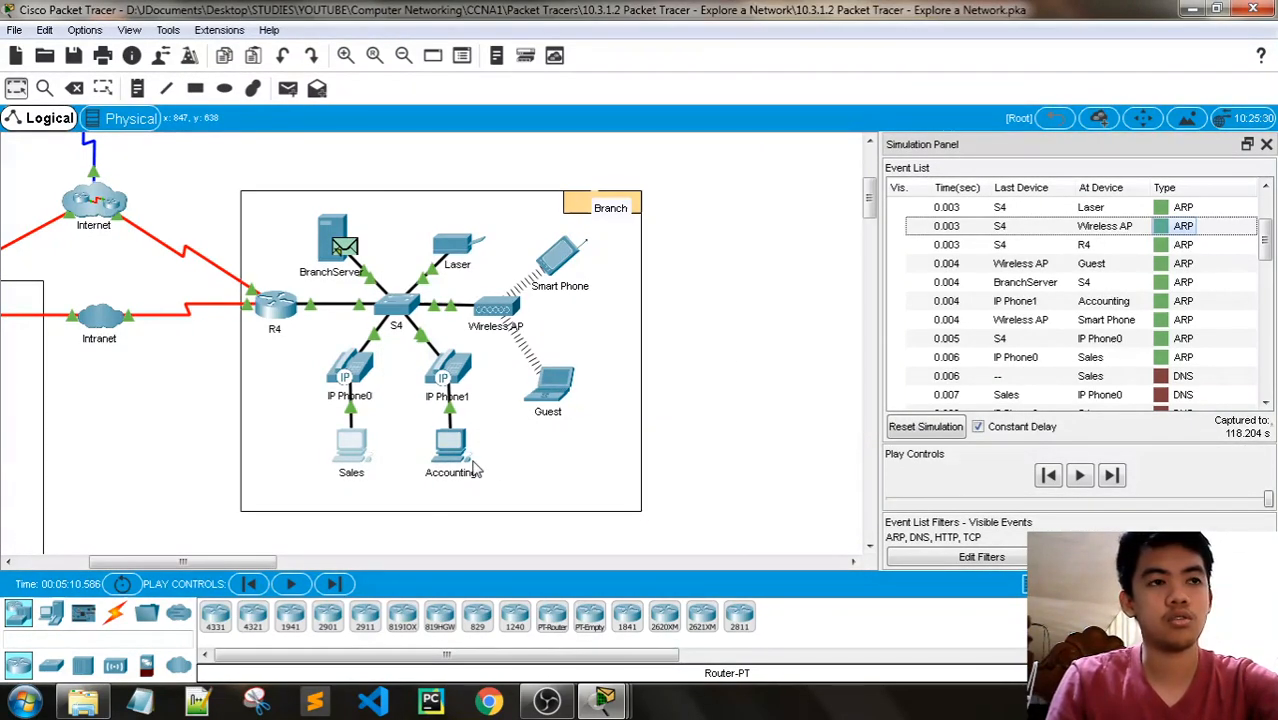
pyautogui.scroll(2, 1177, 338)
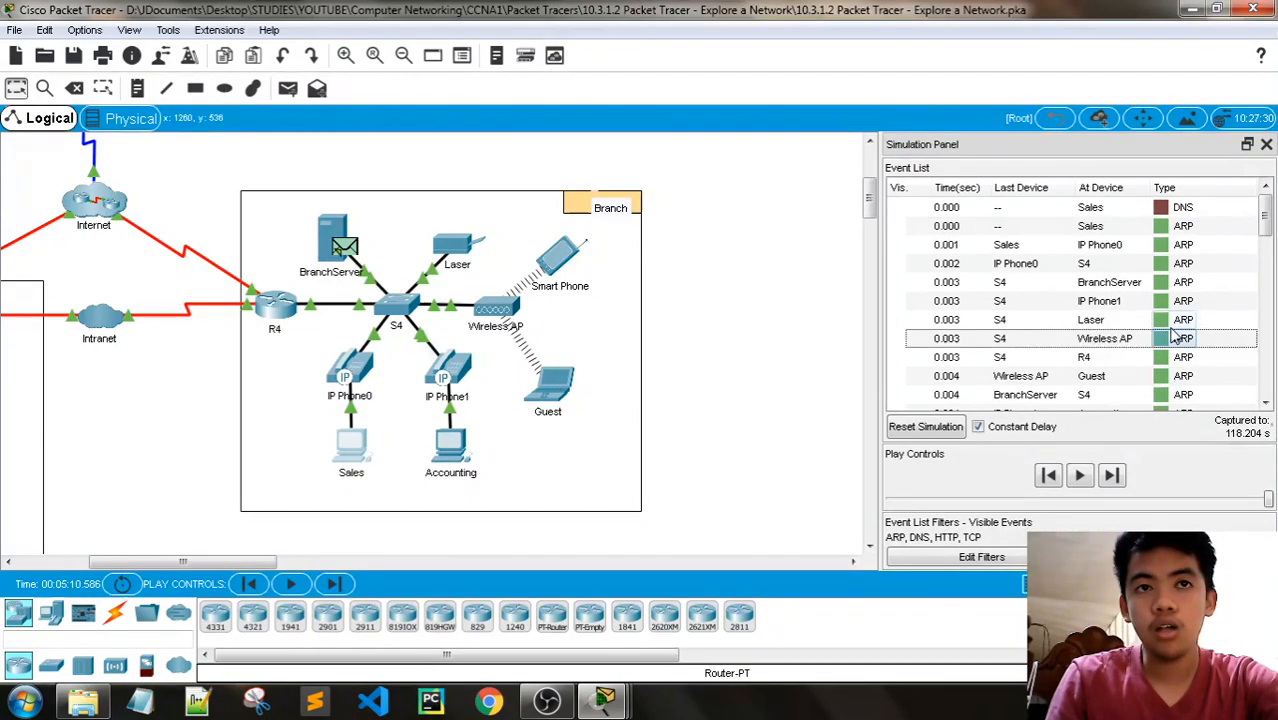
pyautogui.scroll(-1, 1177, 338)
pyautogui.scroll(1, 1165, 338)
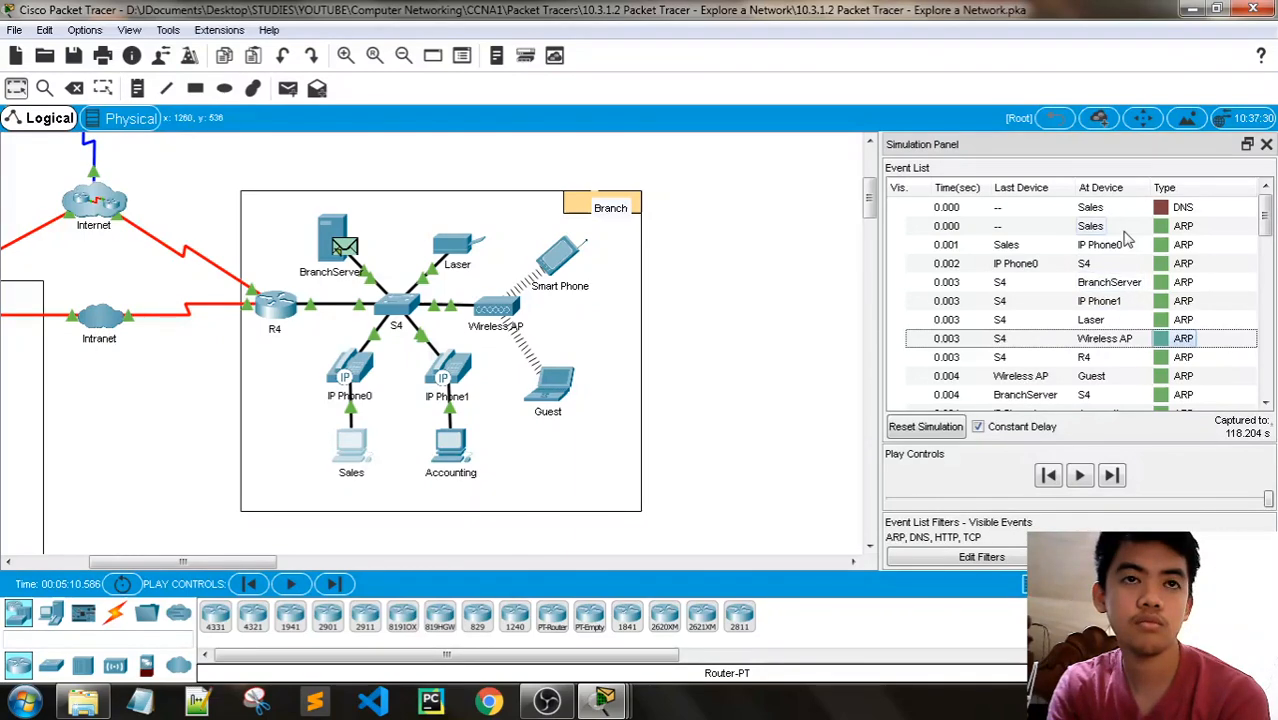
pyautogui.scroll(-2, 1128, 300)
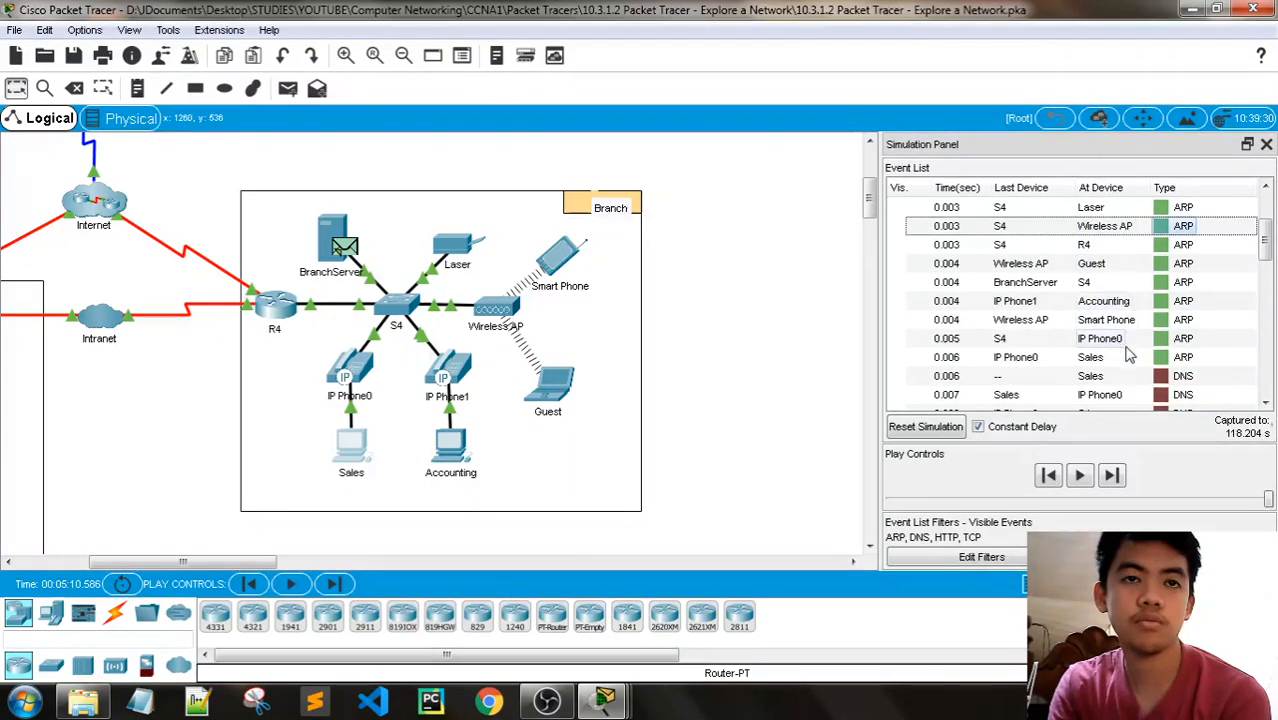
pyautogui.scroll(2, 1128, 356)
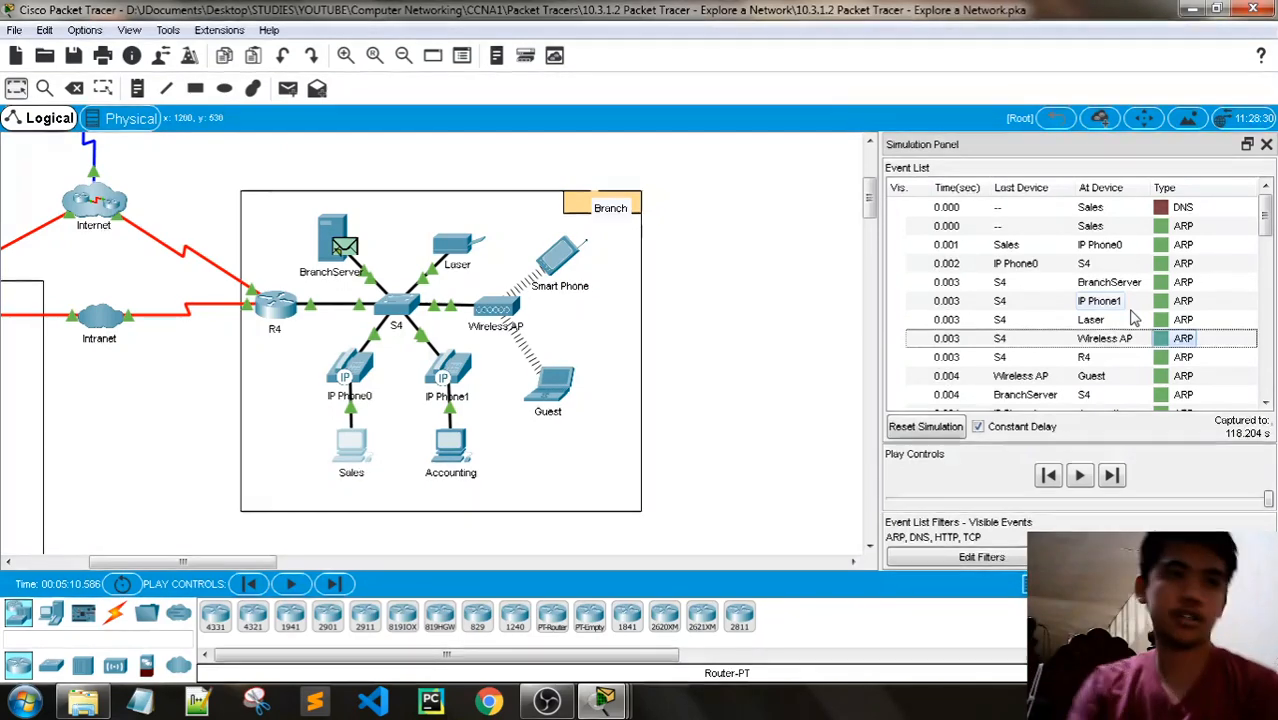
# - Bring up the activity instructions and read Step 2f about the DNS event at BranchServer
pyautogui.click(604, 700)
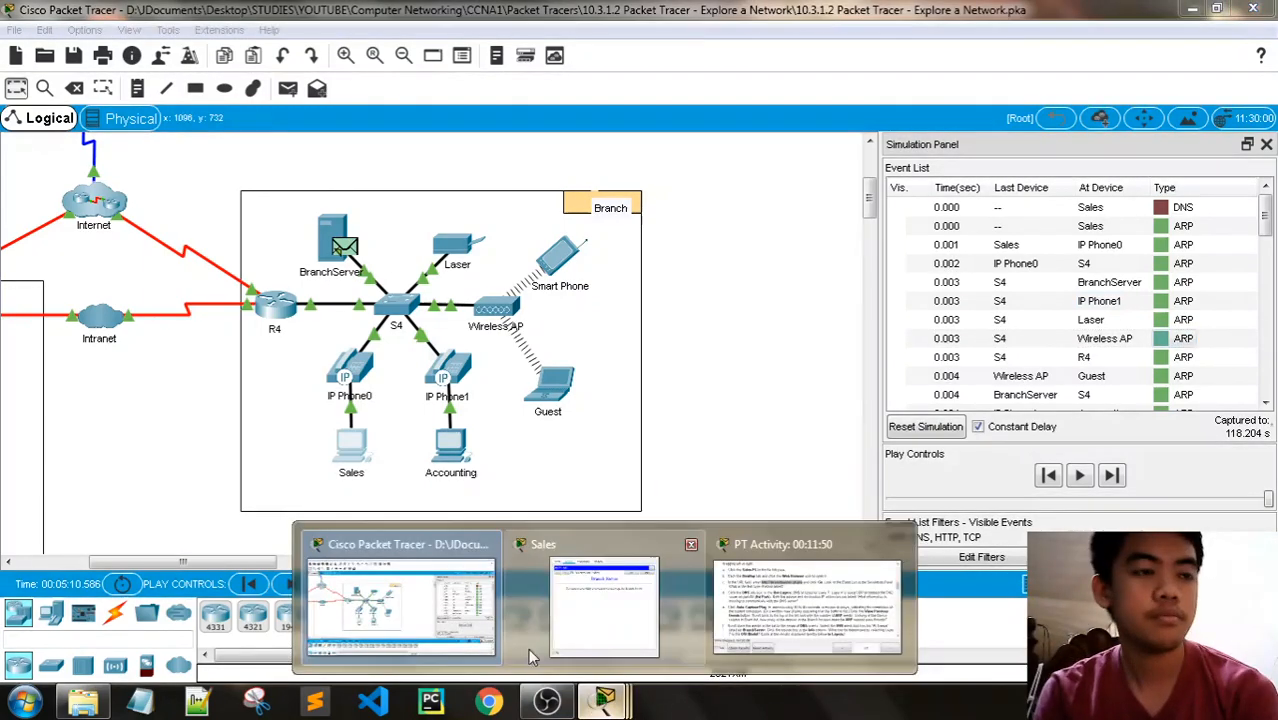
pyautogui.click(716, 630)
pyautogui.scroll(-2, 500, 200)
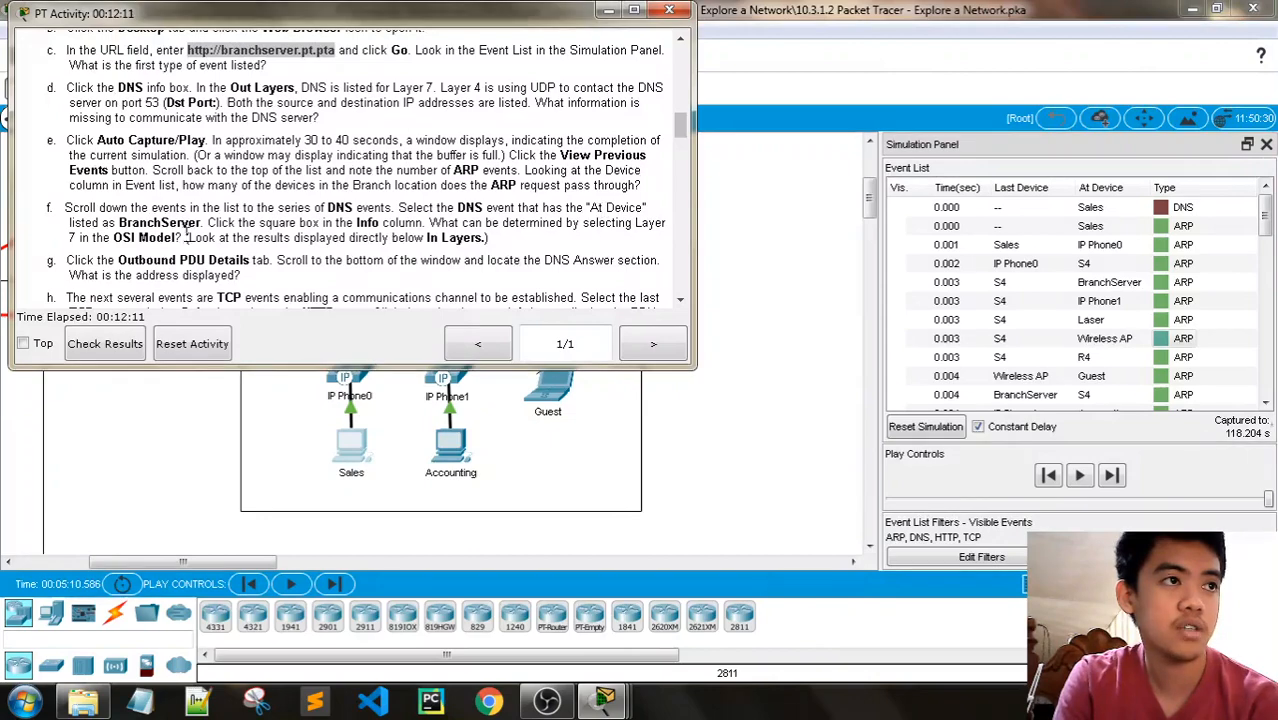
pyautogui.scroll(-2, 1244, 257)
pyautogui.scroll(2, 1244, 258)
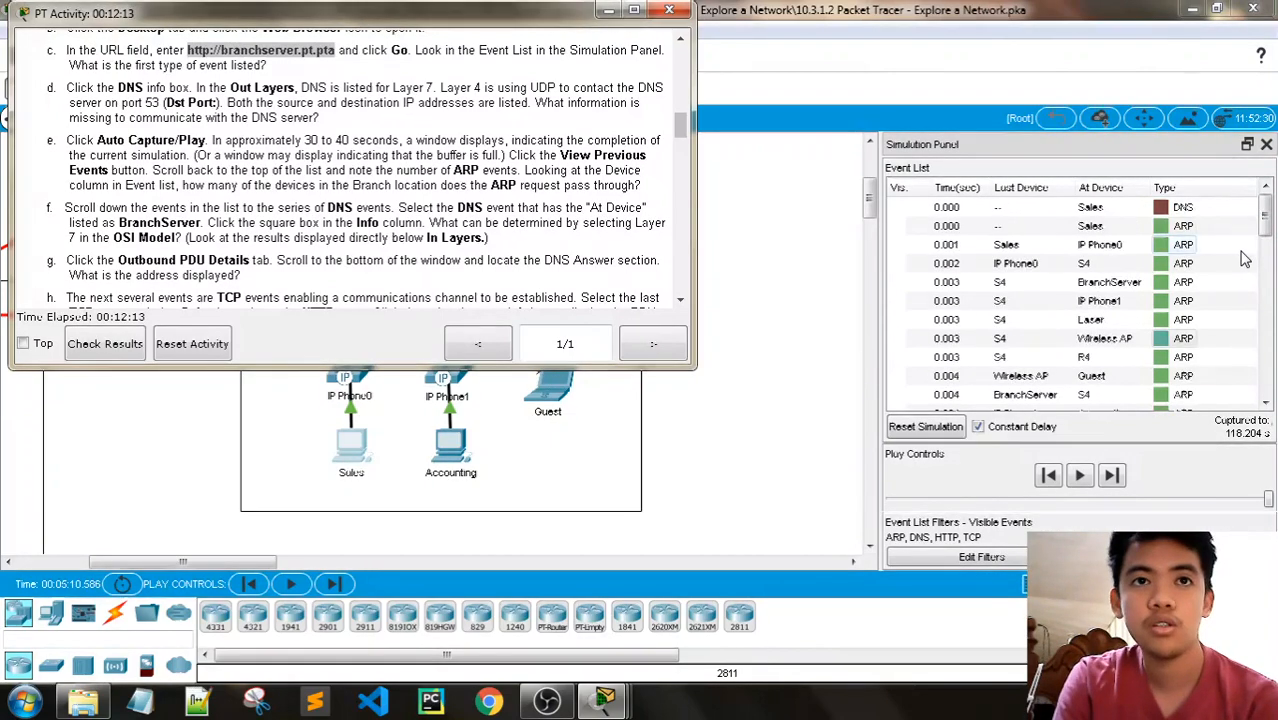
# - Find the DNS event whose At Device is BranchServer in the event list and open its PDU information
pyautogui.scroll(-10, 1244, 259)
pyautogui.scroll(5, 1240, 270)
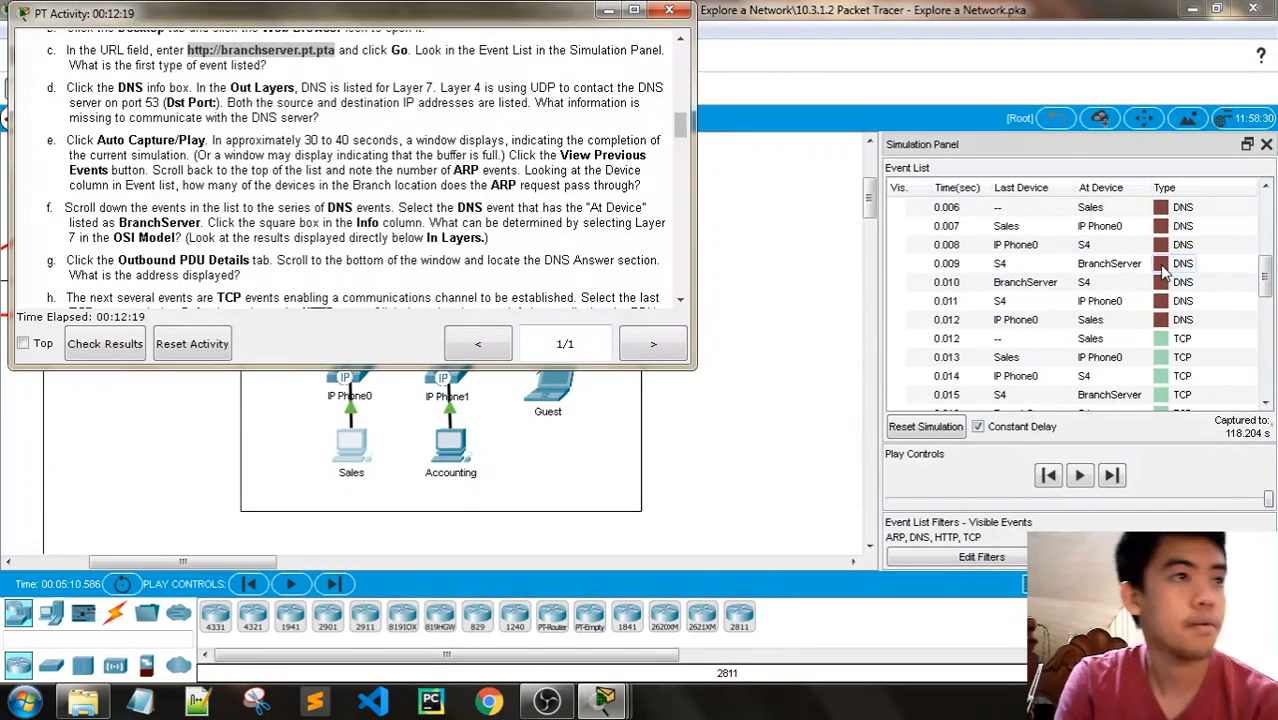
pyautogui.scroll(5, 1165, 270)
pyautogui.scroll(-3, 1165, 275)
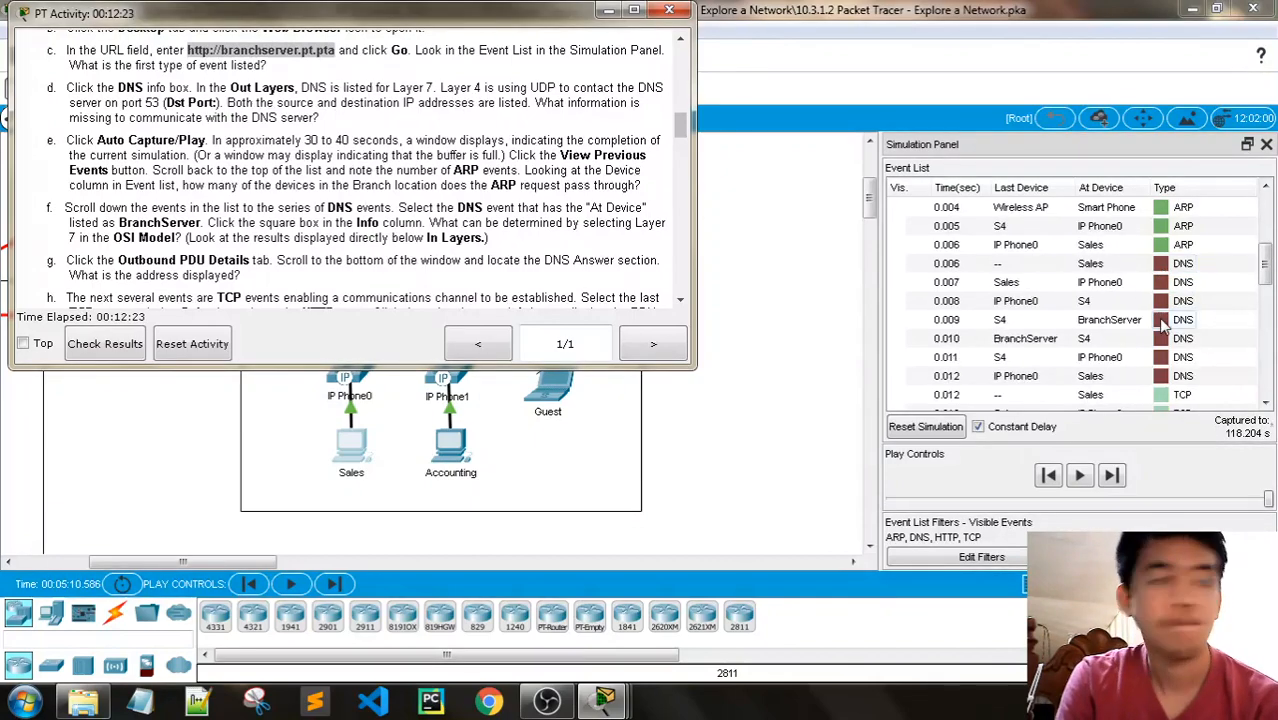
pyautogui.click(1161, 320)
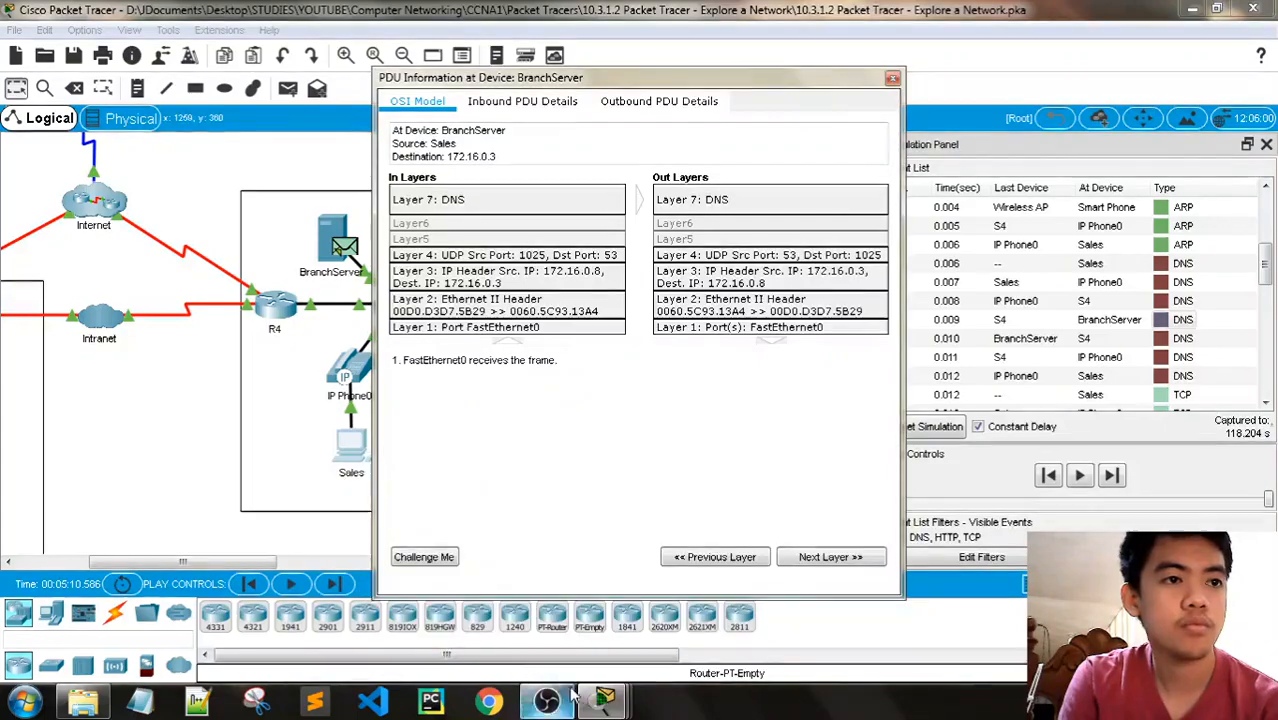
# - Place the BranchServer PDU information window beside the instructions and reread Step 2f on the Layer 7 question
pyautogui.moveTo(604, 700)
pyautogui.click(745, 625)
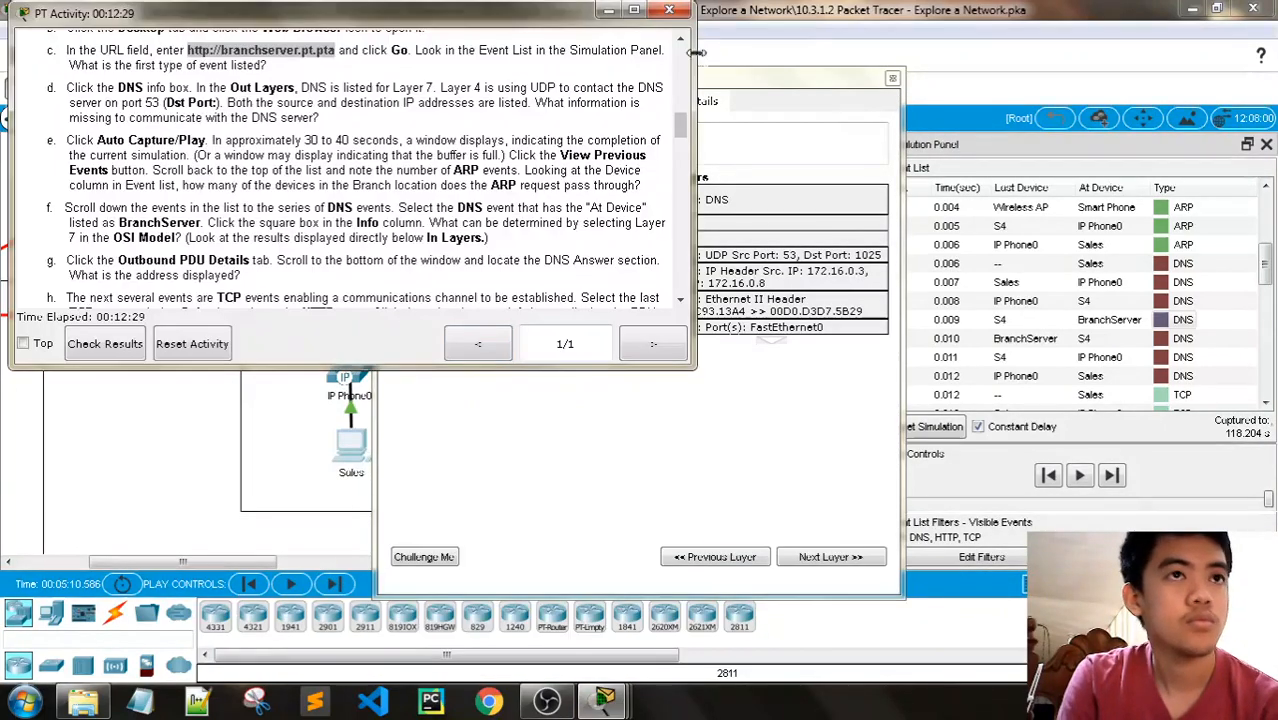
pyautogui.click(718, 623)
pyautogui.moveTo(604, 700)
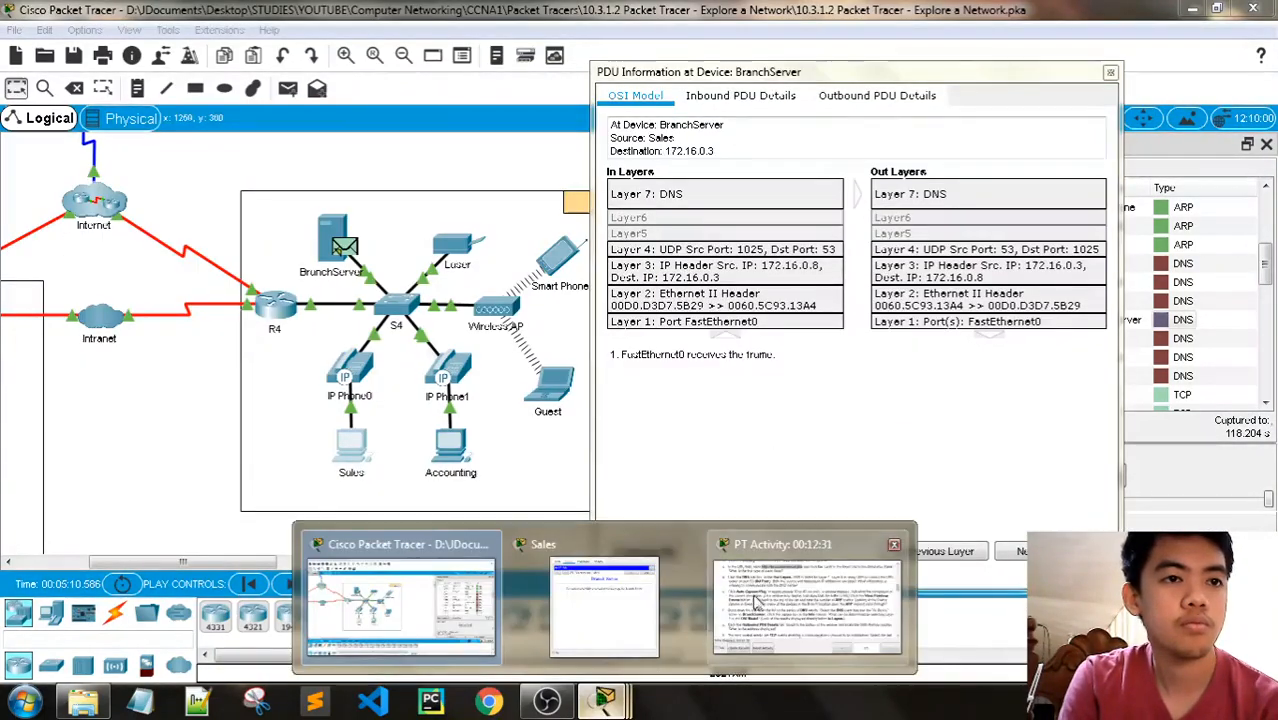
pyautogui.click(770, 540)
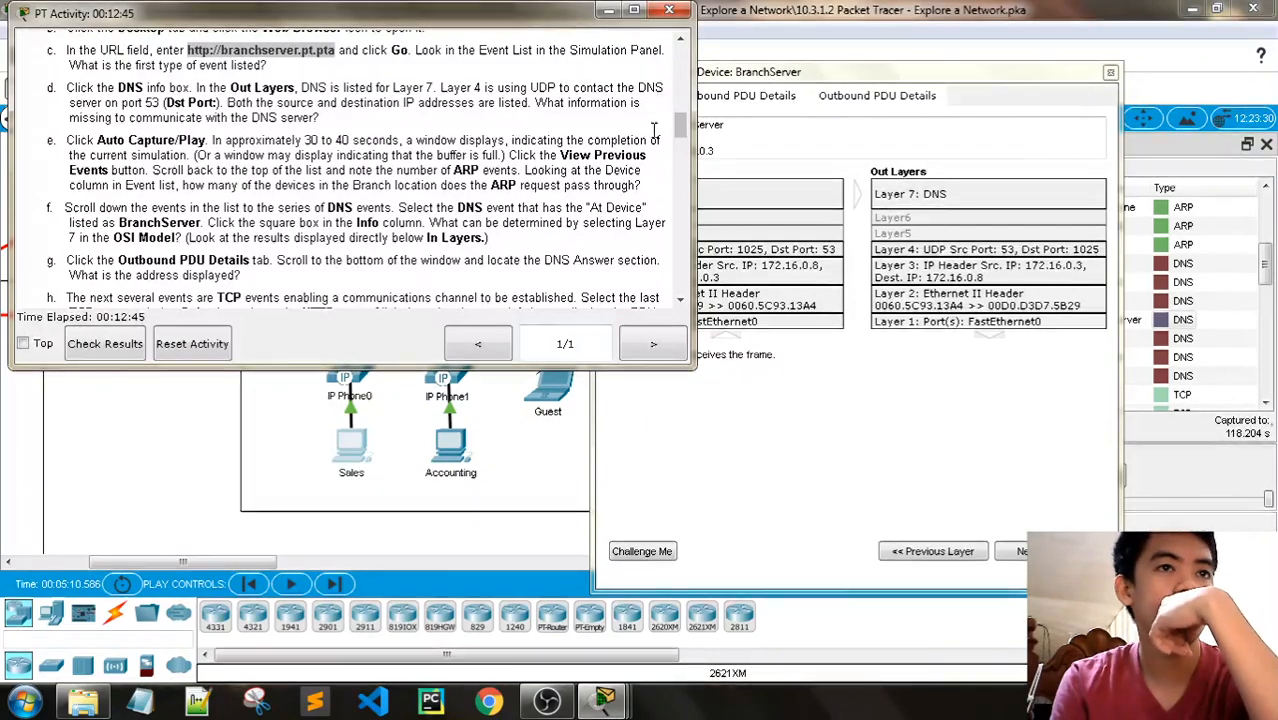
pyautogui.click(763, 74)
pyautogui.moveTo(763, 74); pyautogui.dragTo(811, 66)
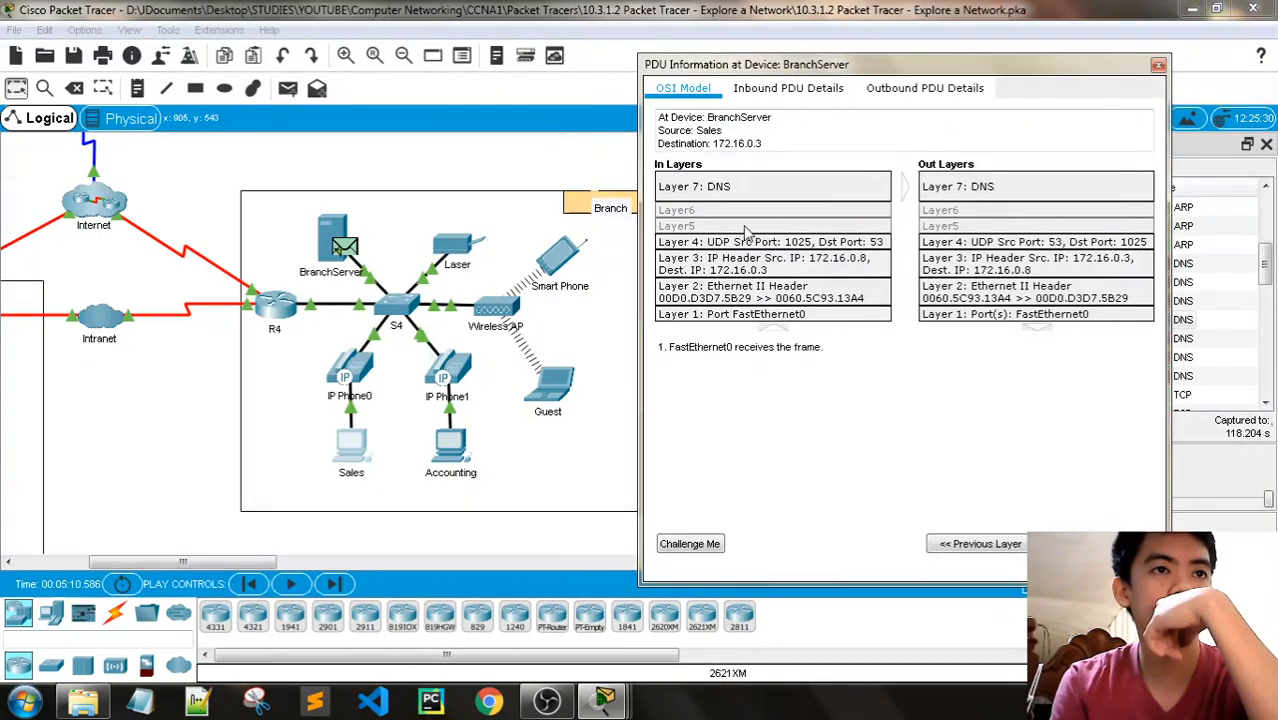
pyautogui.moveTo(604, 700)
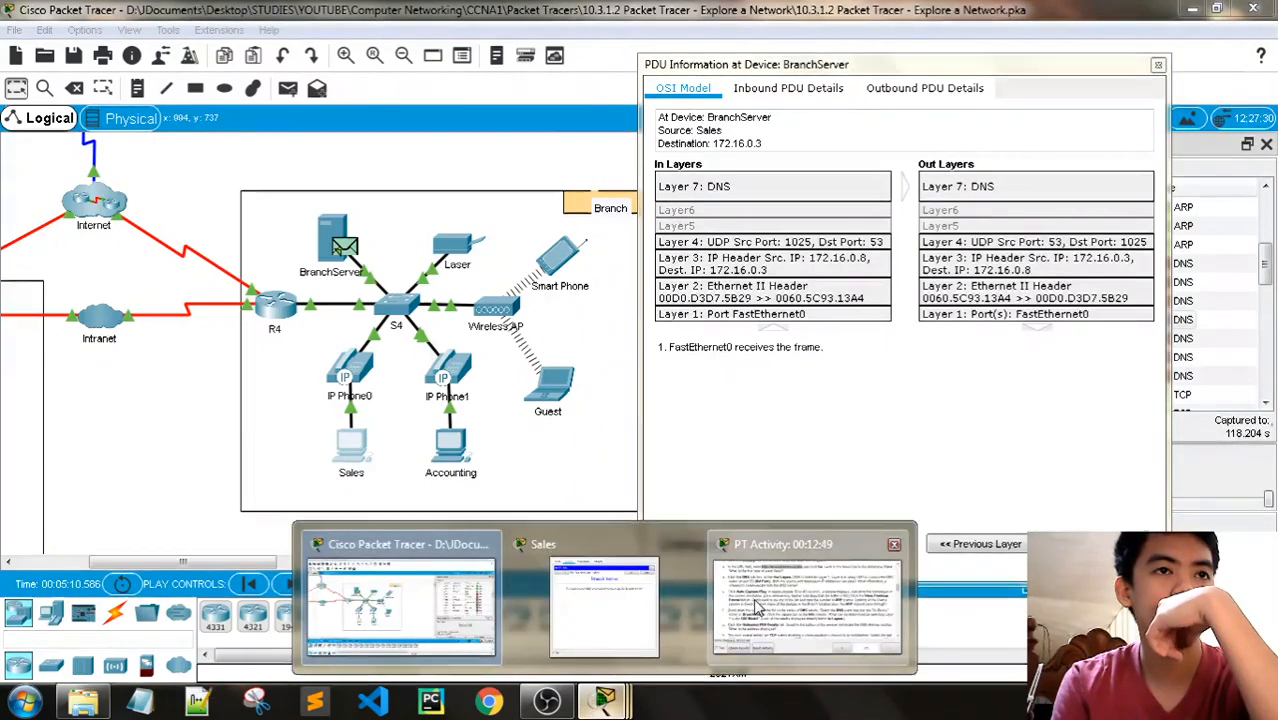
pyautogui.click(745, 610)
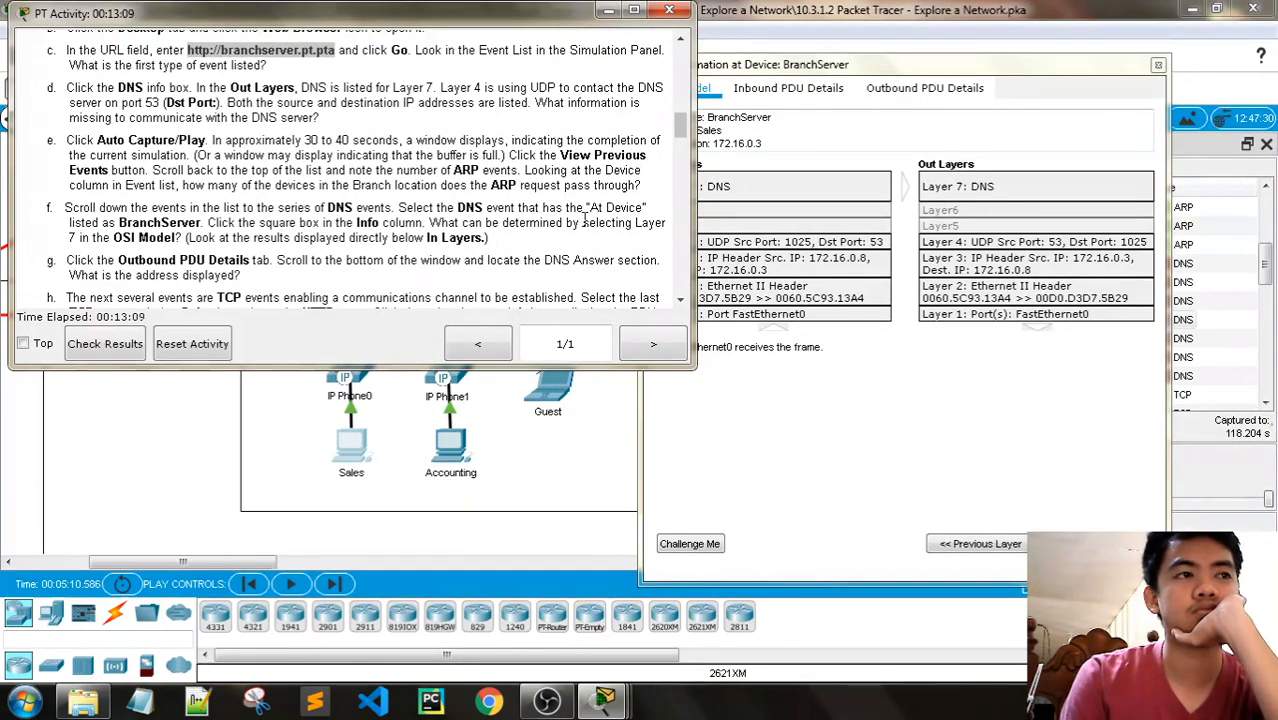
# - Examine the UDP and DNS Query sections in the inbound PDU details of the BranchServer DNS event
pyautogui.click(810, 80)
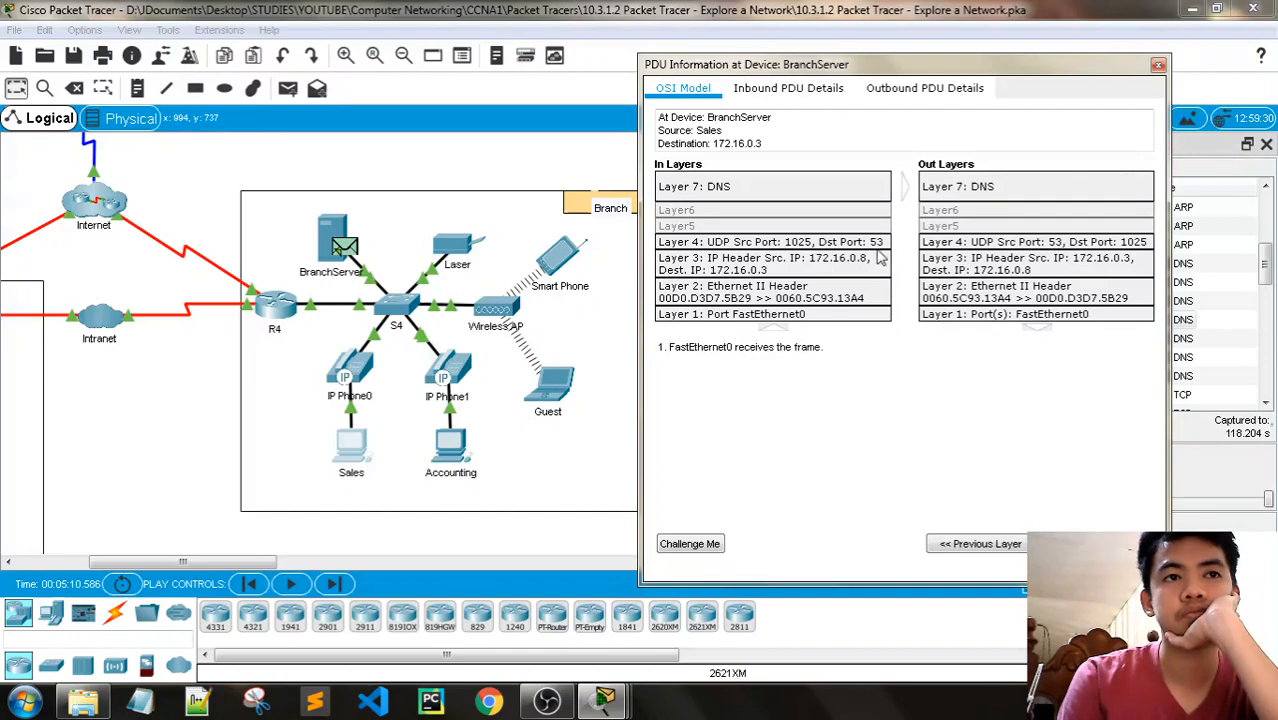
pyautogui.click(811, 92)
pyautogui.scroll(-10, 820, 305)
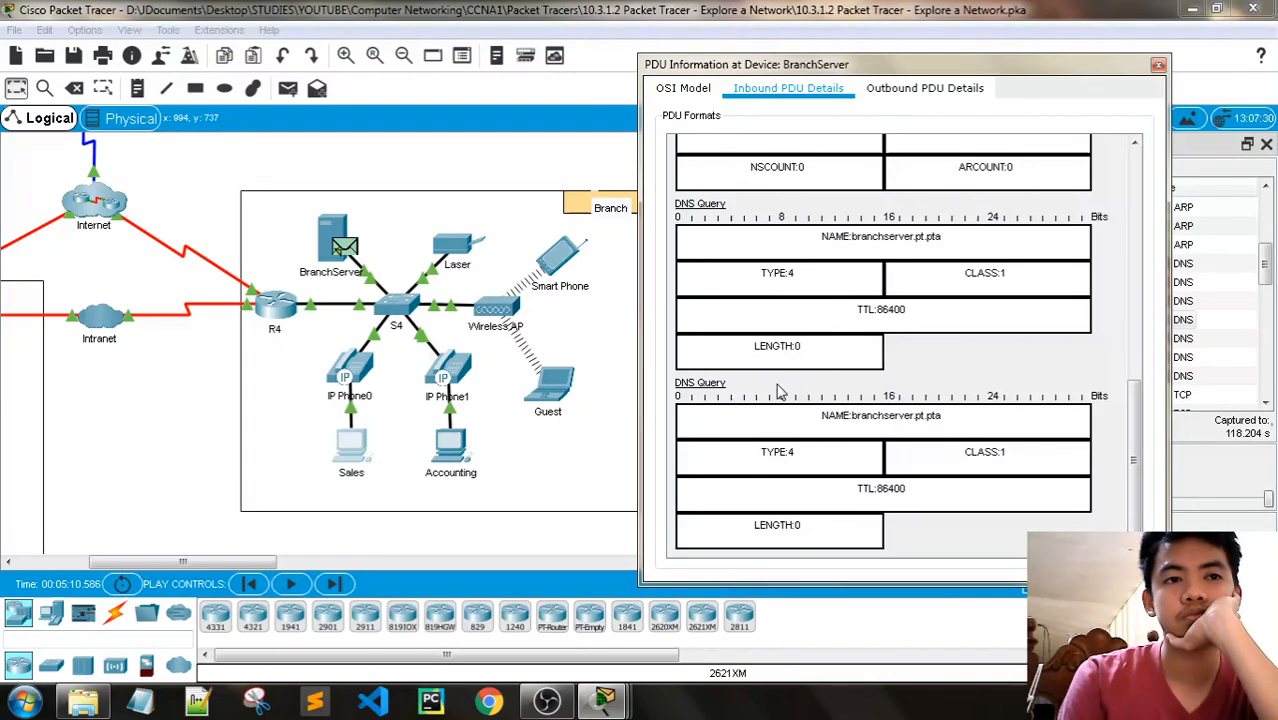
pyautogui.scroll(10, 780, 390)
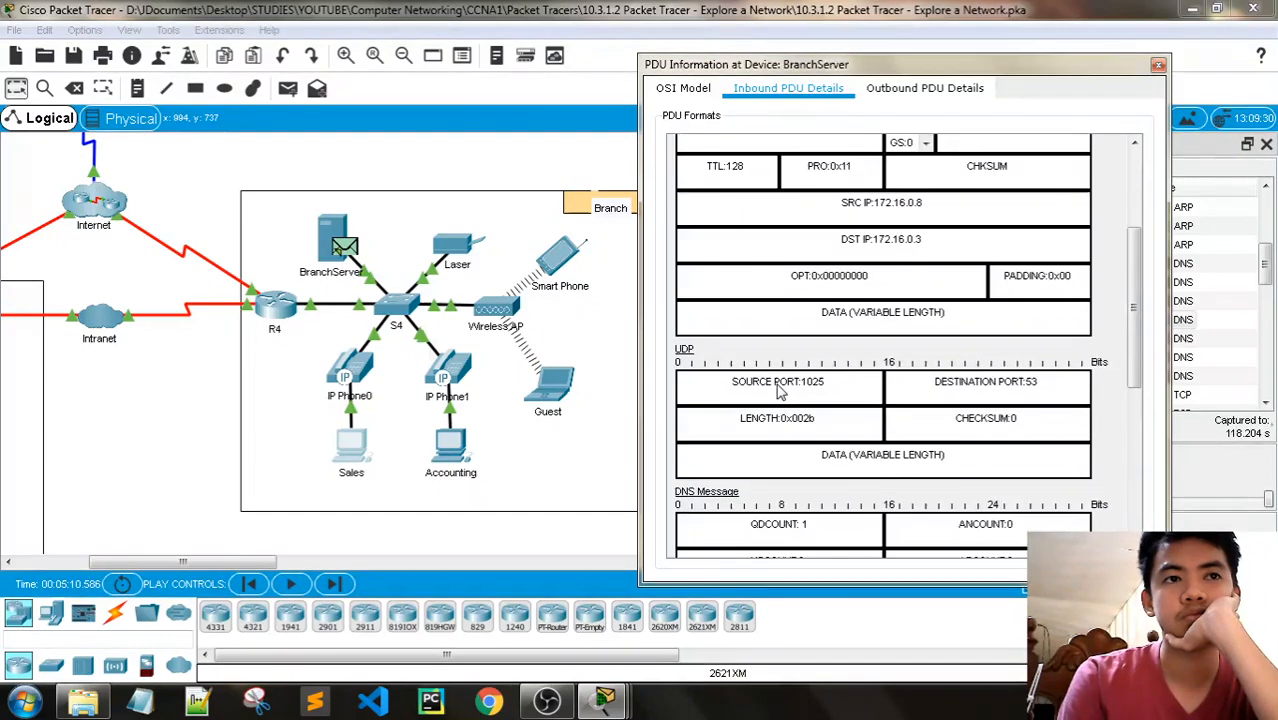
# - Locate the address in the DNS Answer section of BranchServer's outbound PDU details and check it against Step 2g
pyautogui.click(925, 88)
pyautogui.scroll(-10, 864, 318)
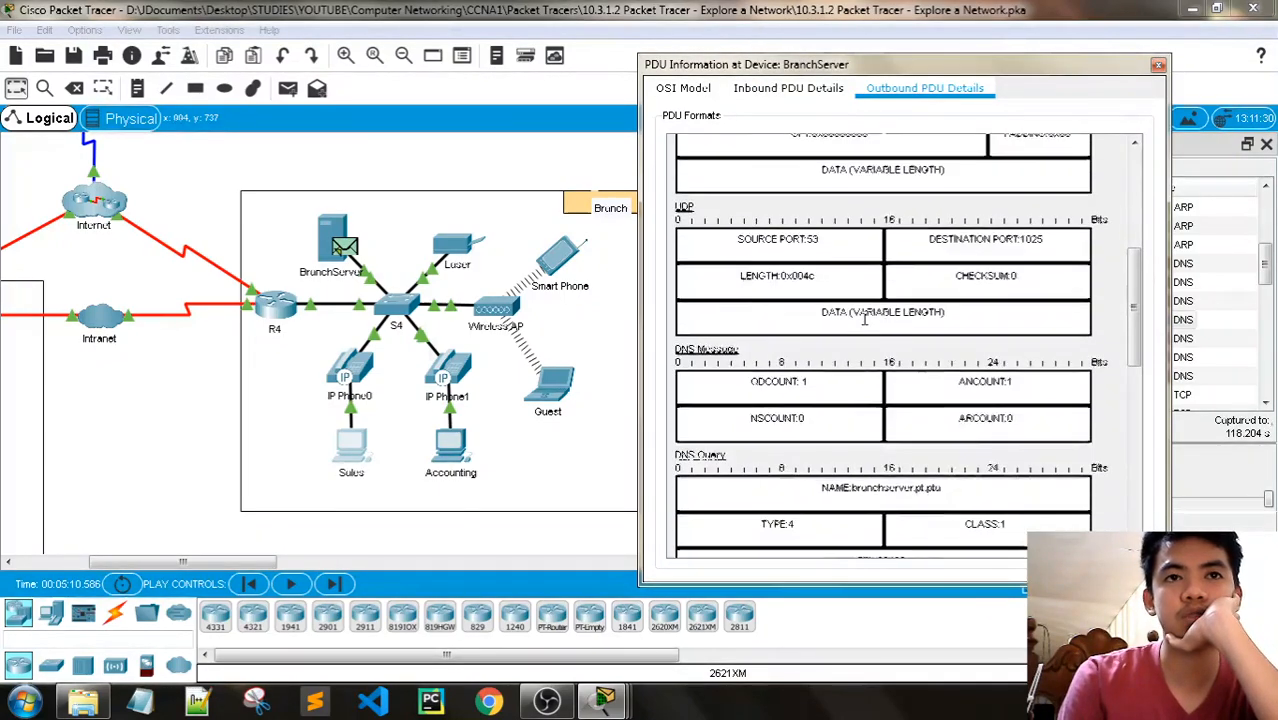
pyautogui.scroll(-2, 864, 318)
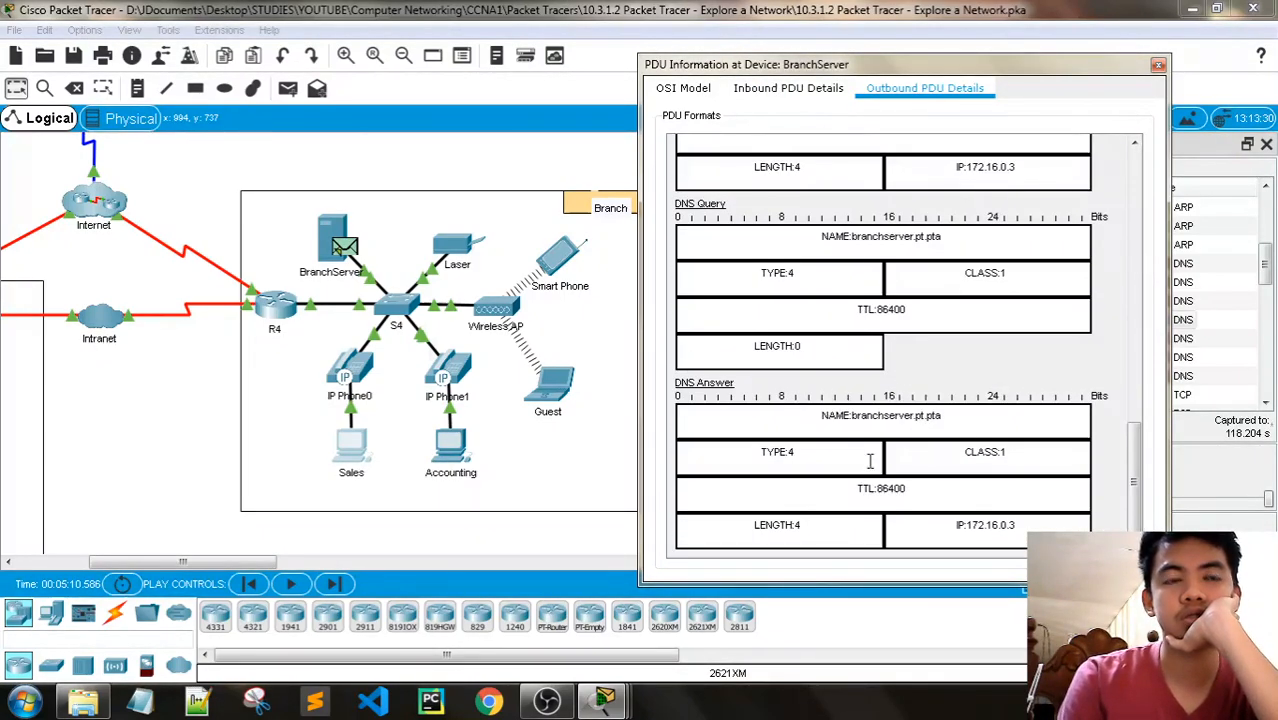
pyautogui.click(604, 700)
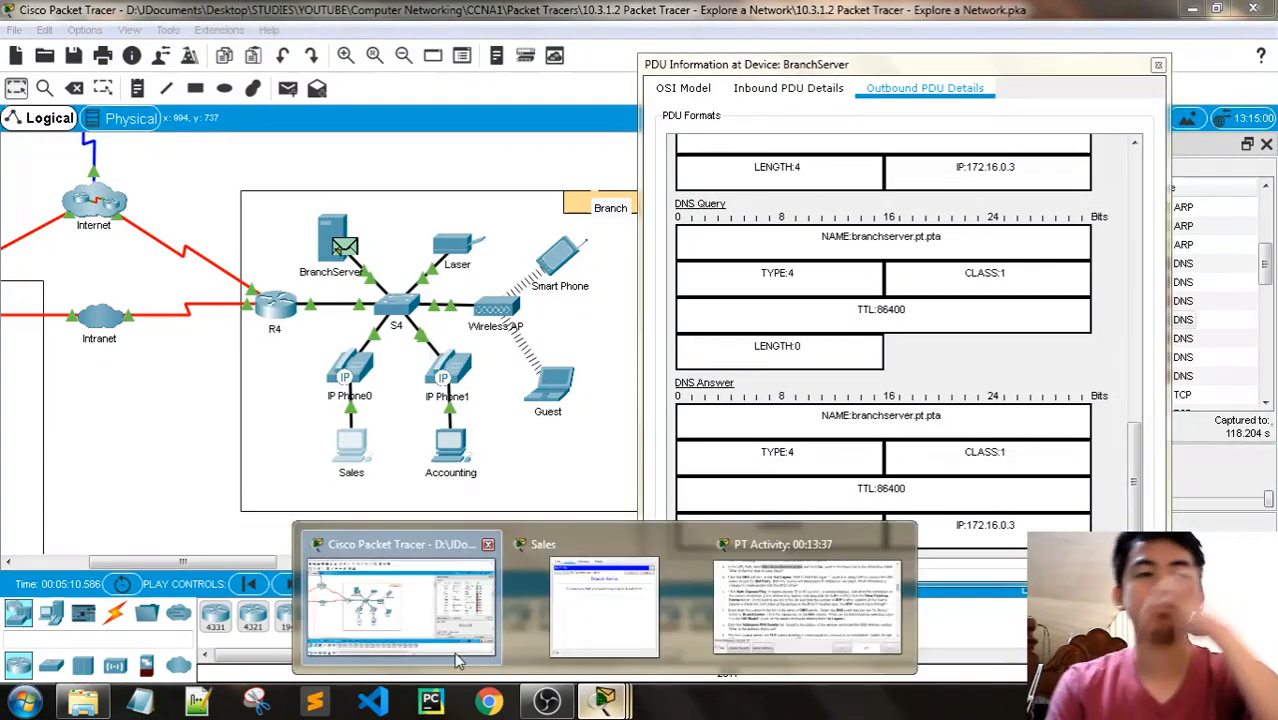
pyautogui.click(733, 620)
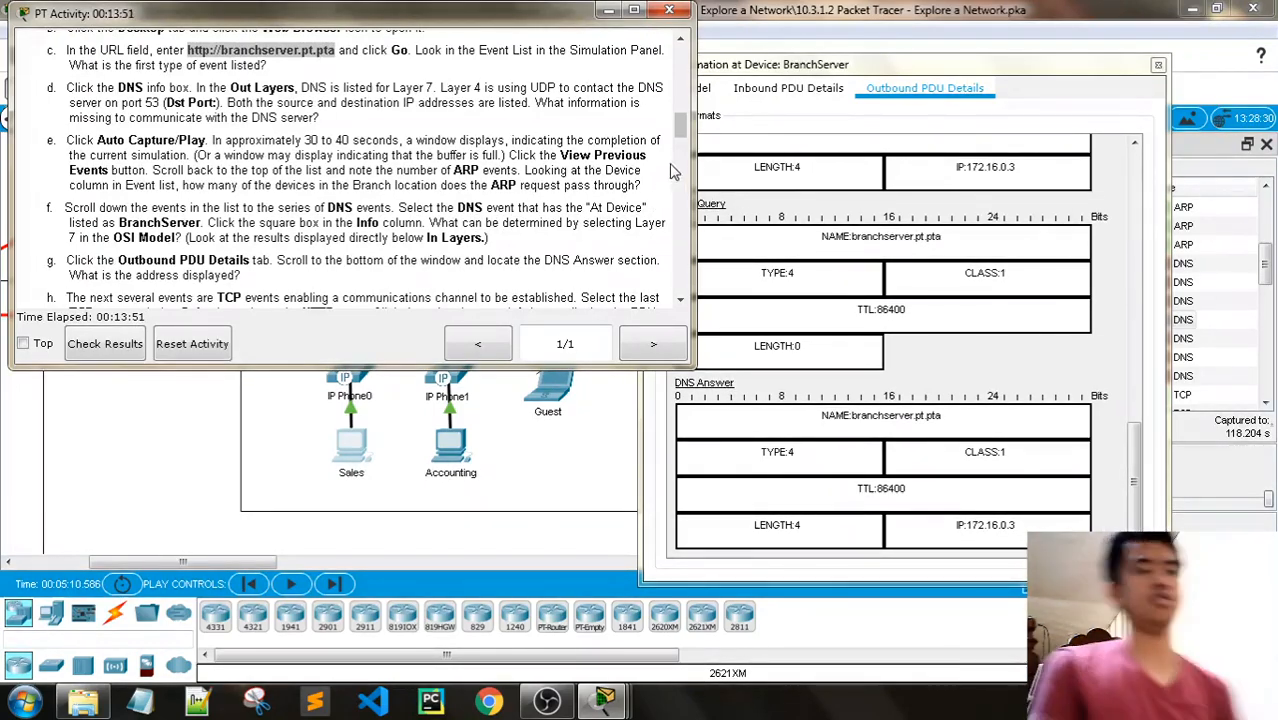
# - Compare the OSI model view with the inbound PDU details, reviewing the DNS Message and DNS Query fields for Step 2f
pyautogui.click(748, 88)
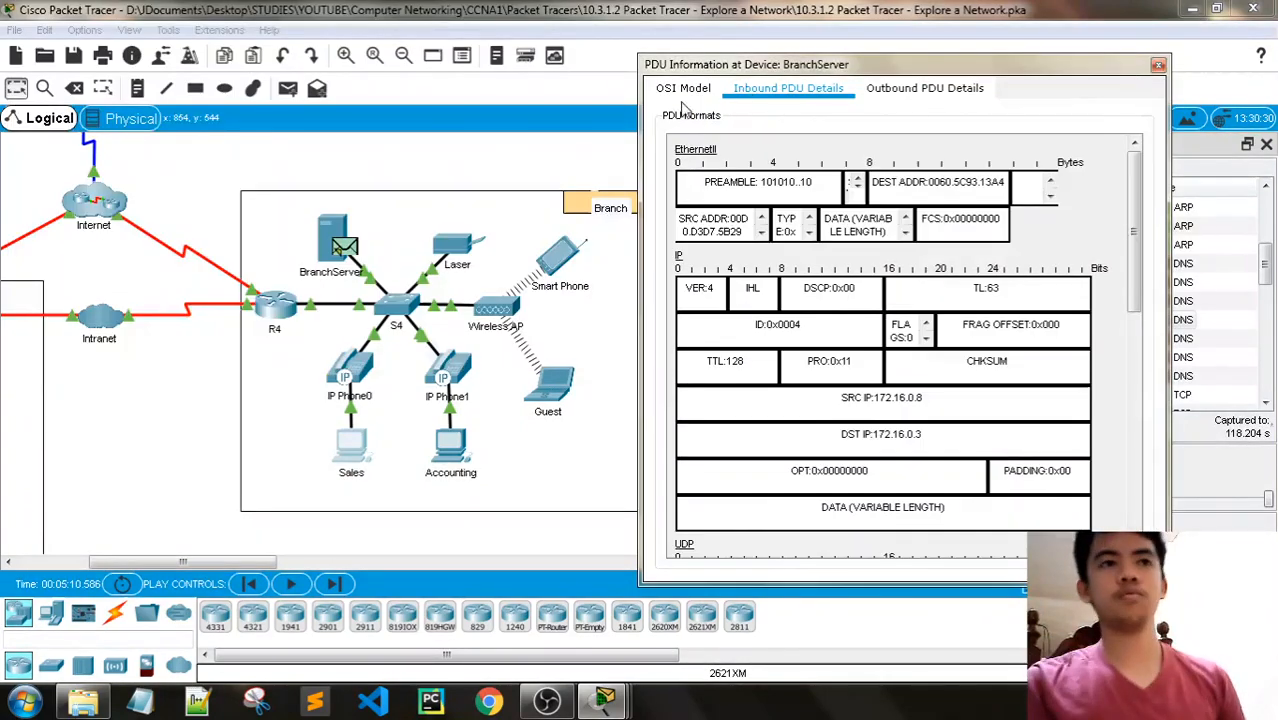
pyautogui.click(684, 90)
pyautogui.click(736, 94)
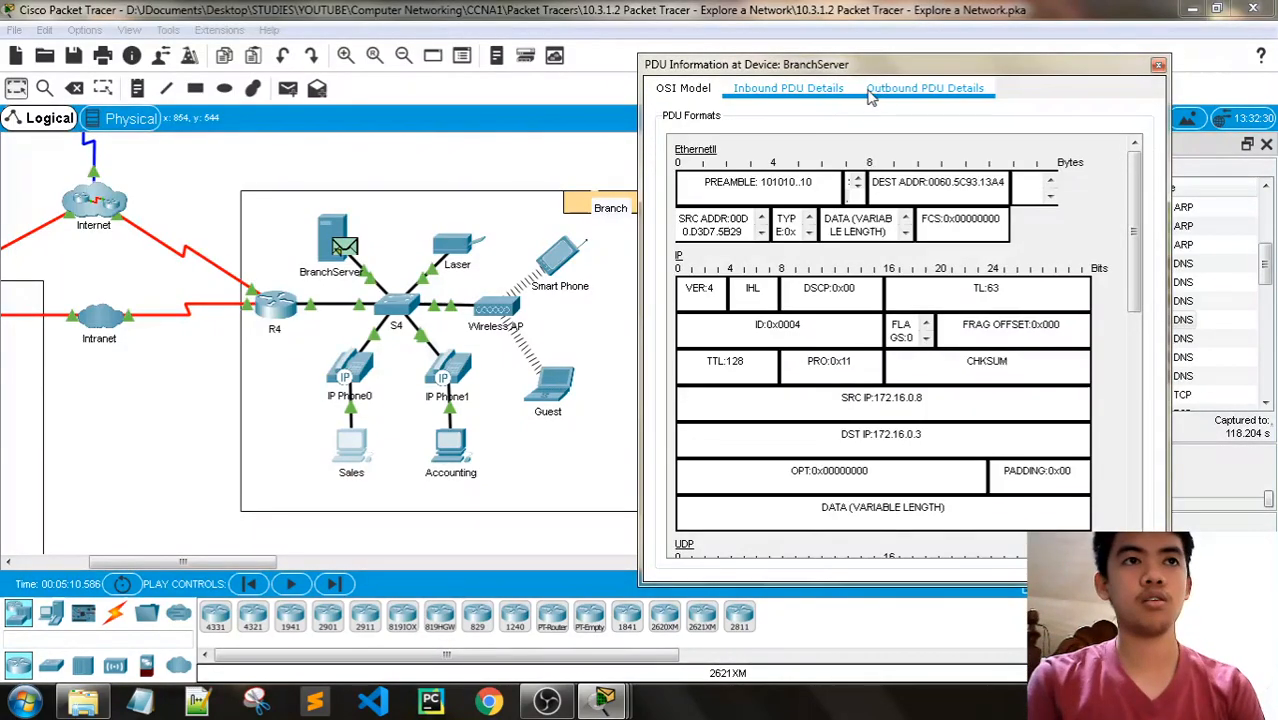
pyautogui.click(678, 94)
pyautogui.click(787, 90)
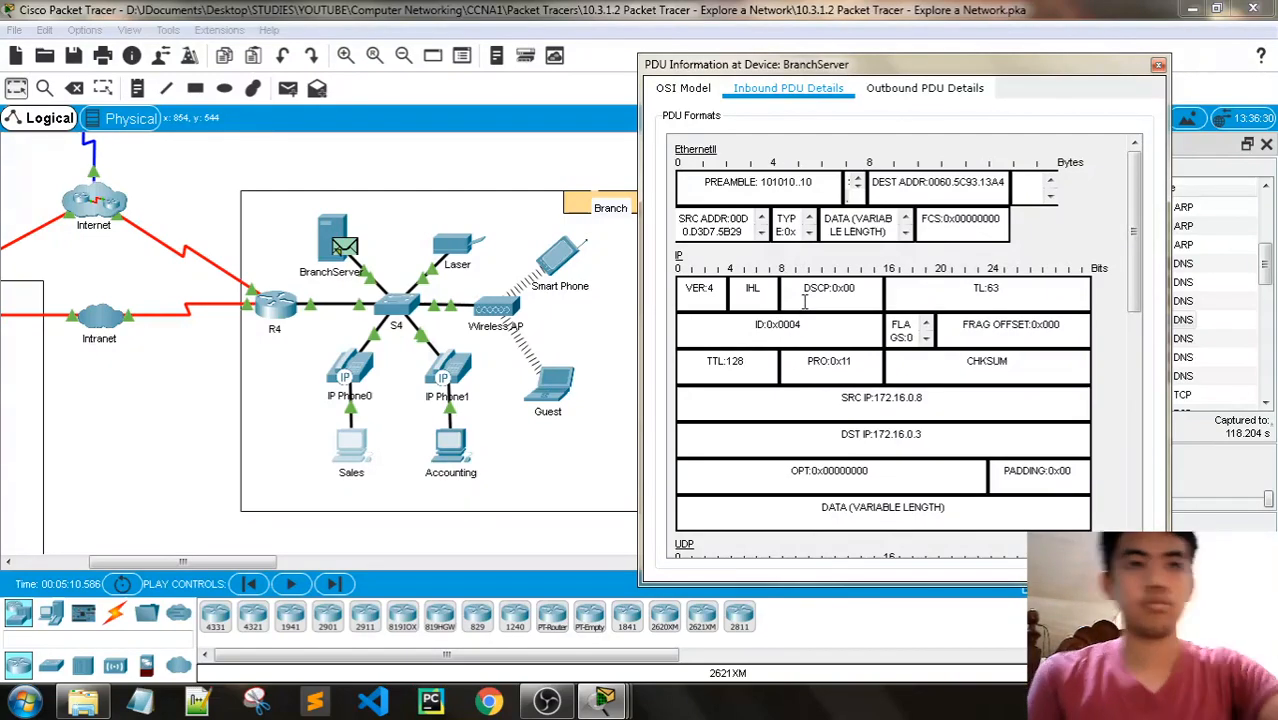
pyautogui.scroll(-9, 805, 300)
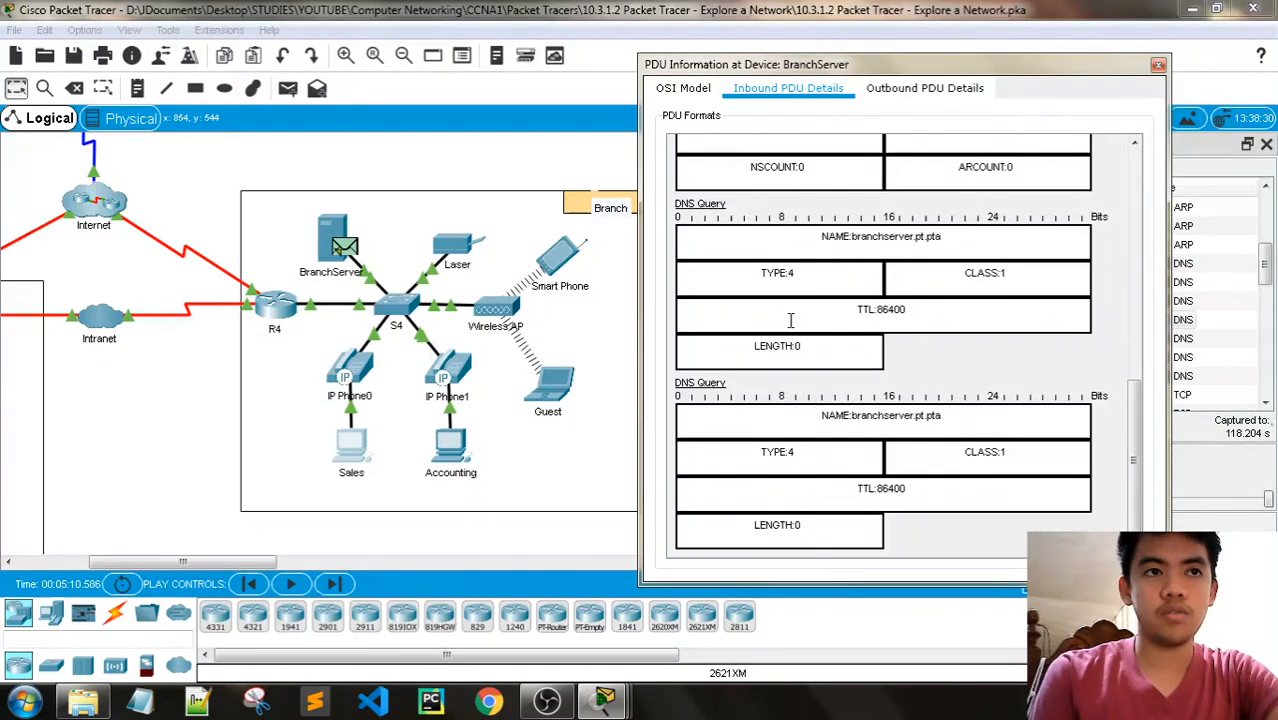
pyautogui.scroll(4, 790, 320)
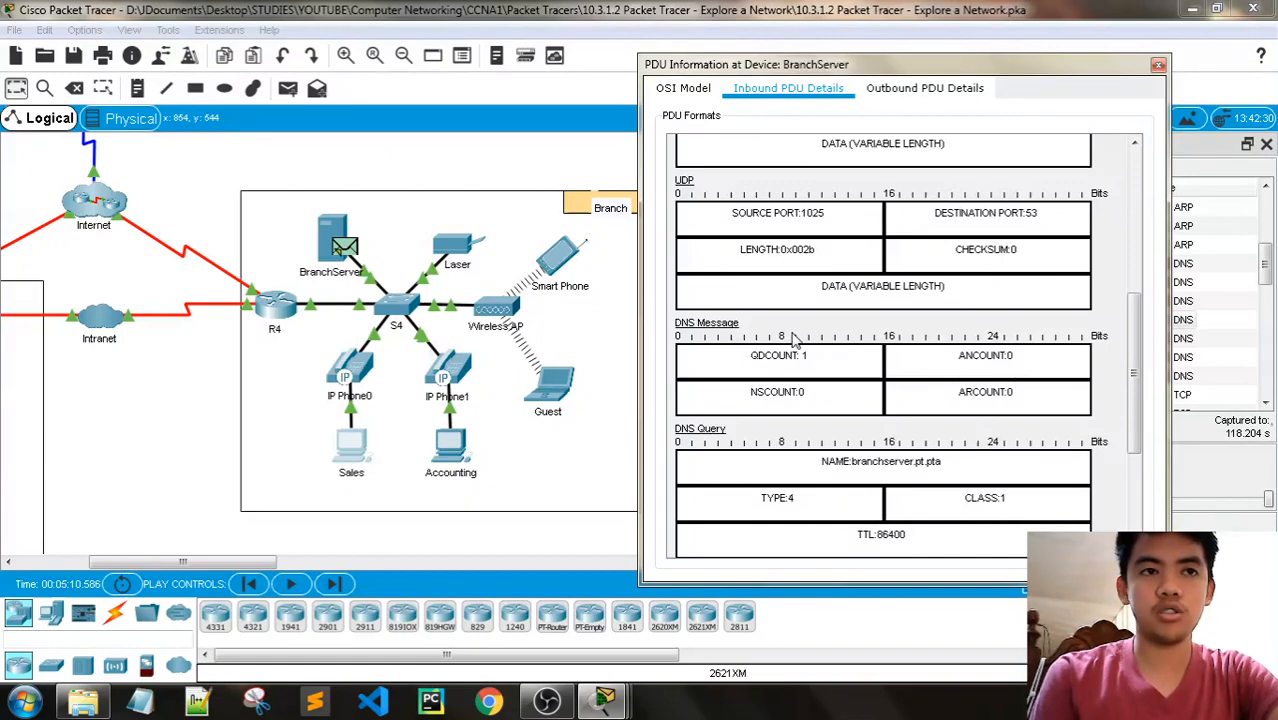
pyautogui.scroll(-5, 790, 340)
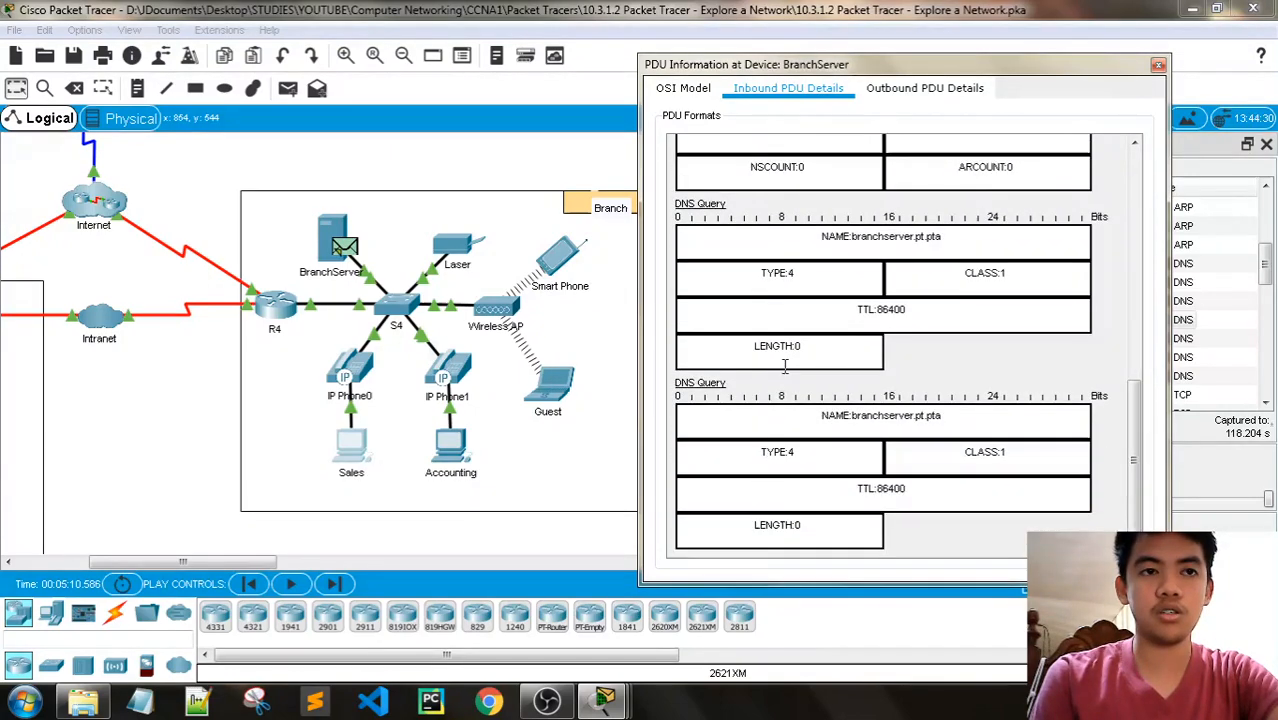
pyautogui.scroll(4, 785, 366)
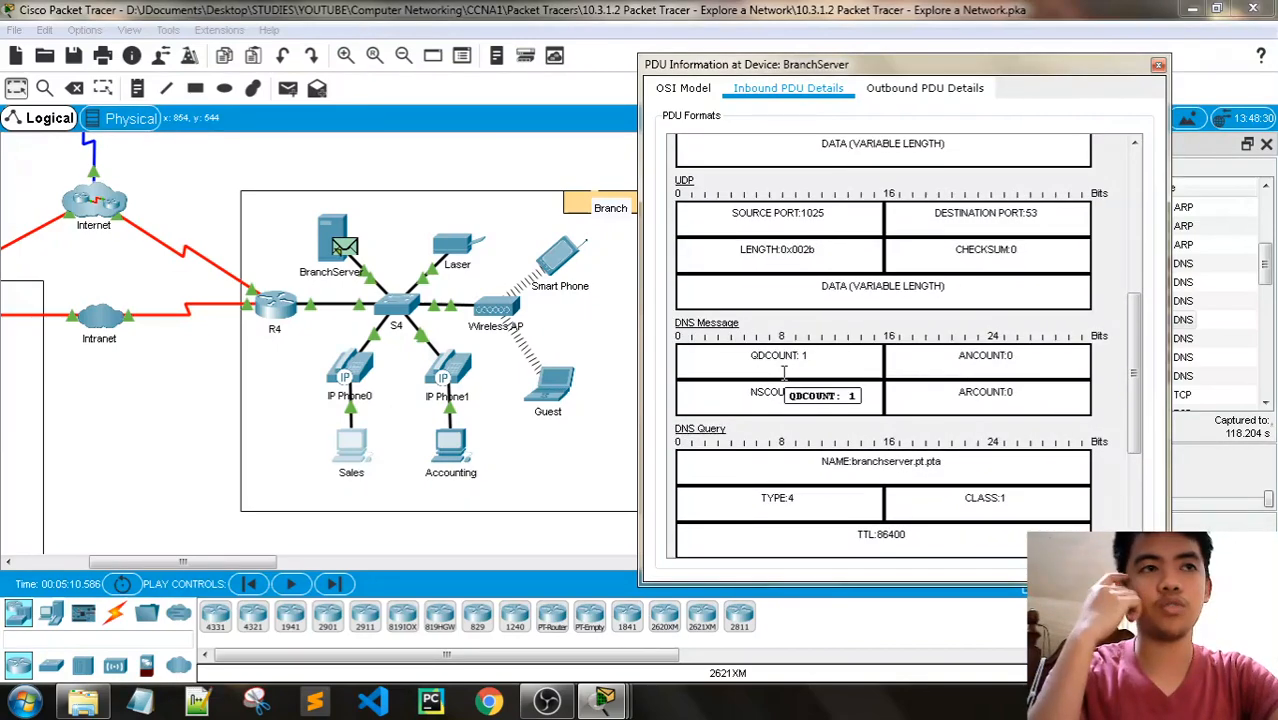
pyautogui.scroll(5, 790, 365)
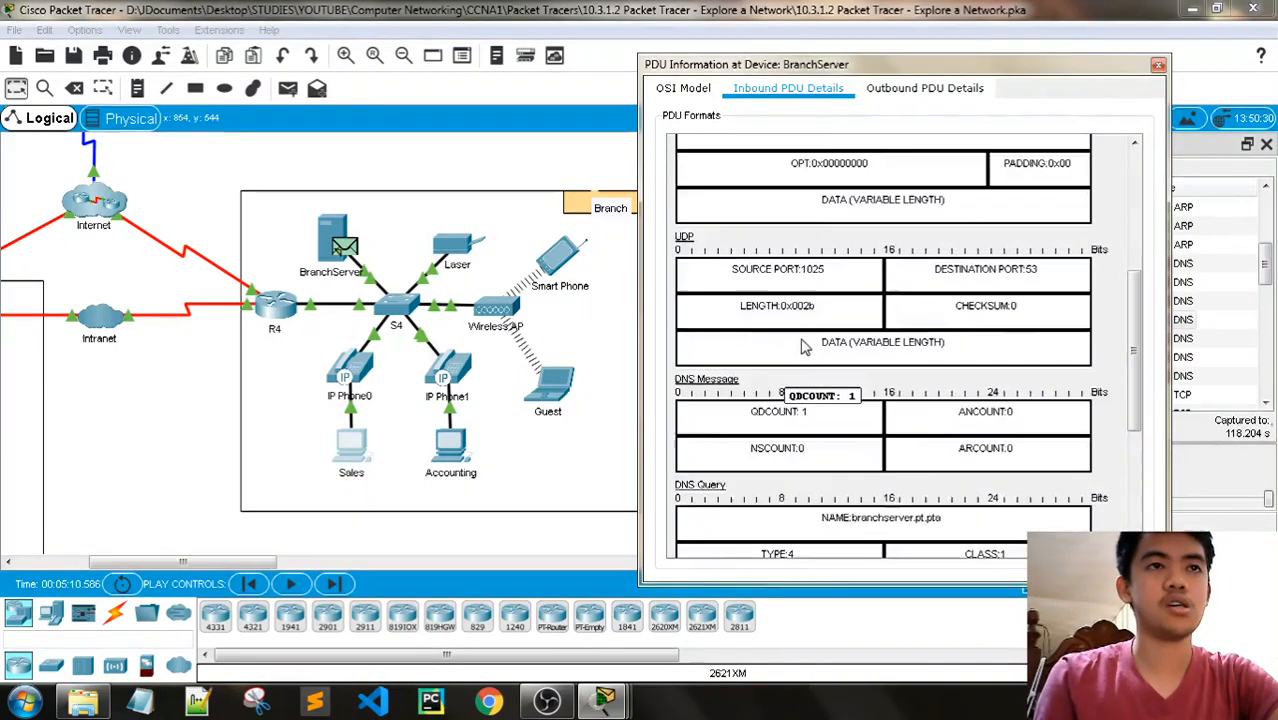
# - Return to the OSI model view of the BranchServer DNS event to review its In Layers and Out Layers
pyautogui.click(696, 90)
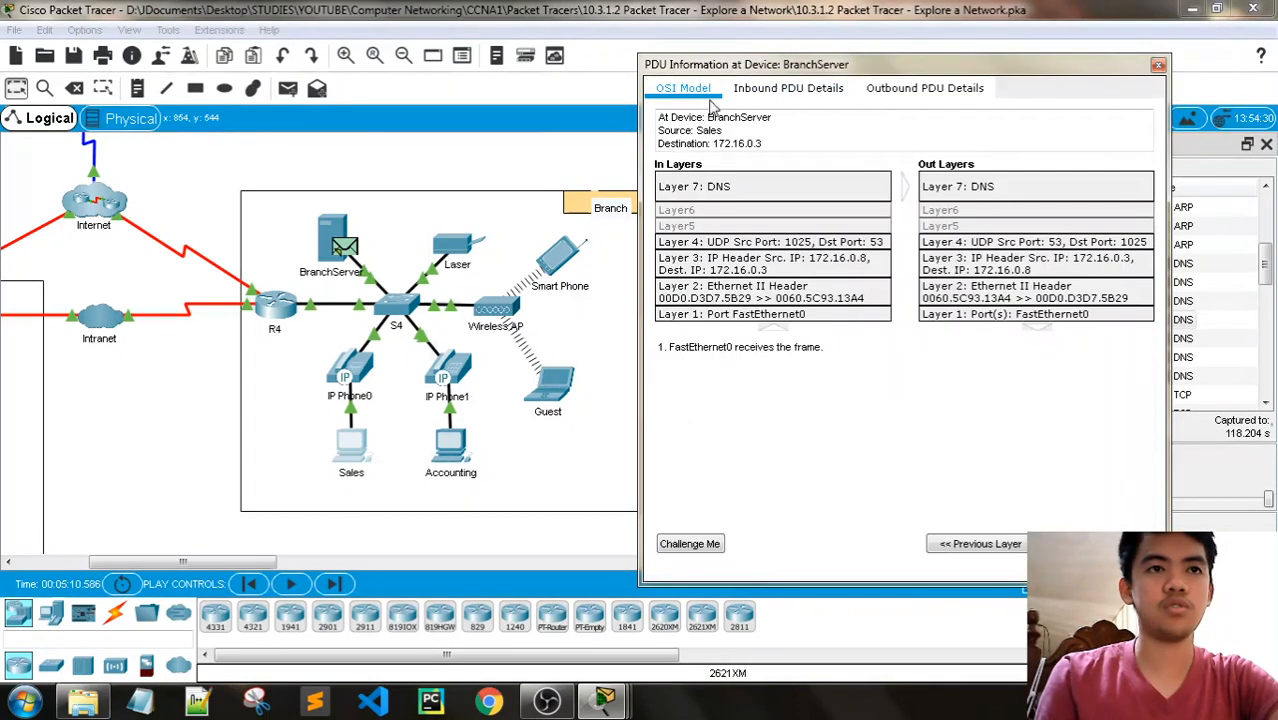
pyautogui.click(604, 700)
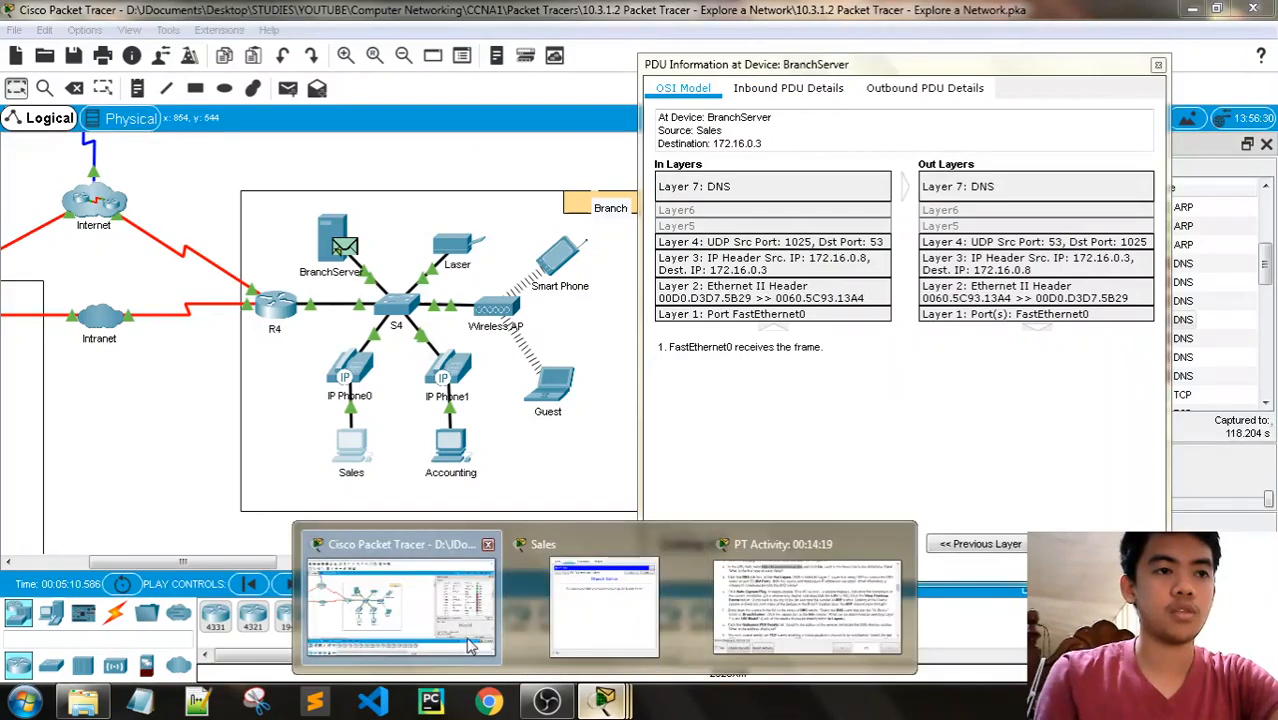
pyautogui.click(546, 700)
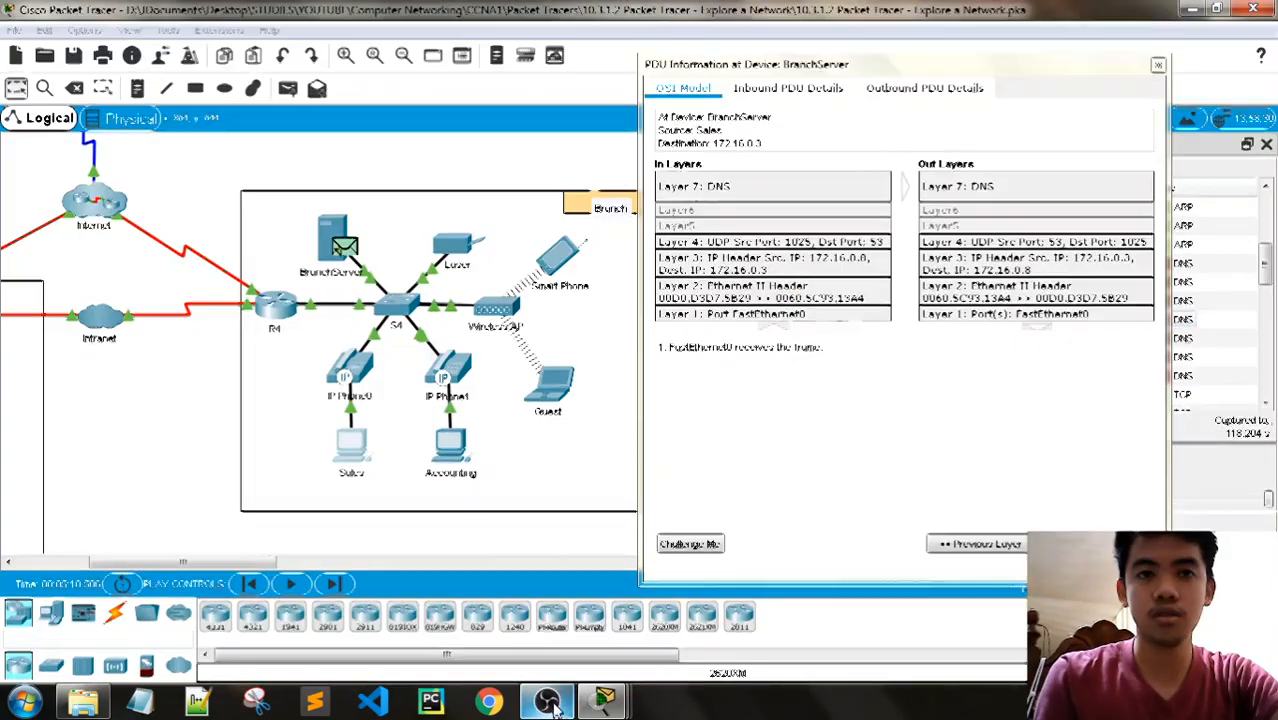
# - Review Step 2g and locate the IP address in the DNS Answer section of BranchServer's outbound PDU details
pyautogui.click(607, 700)
pyautogui.click(880, 595)
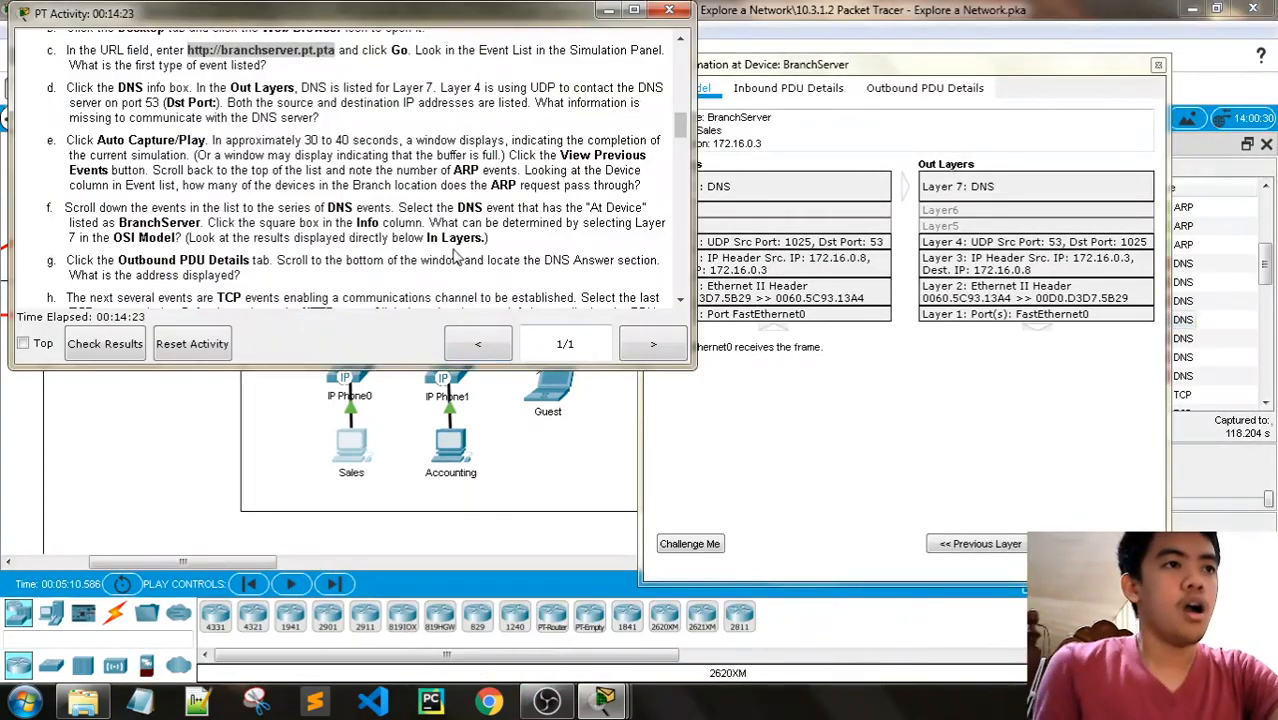
pyautogui.scroll(-1, 455, 258)
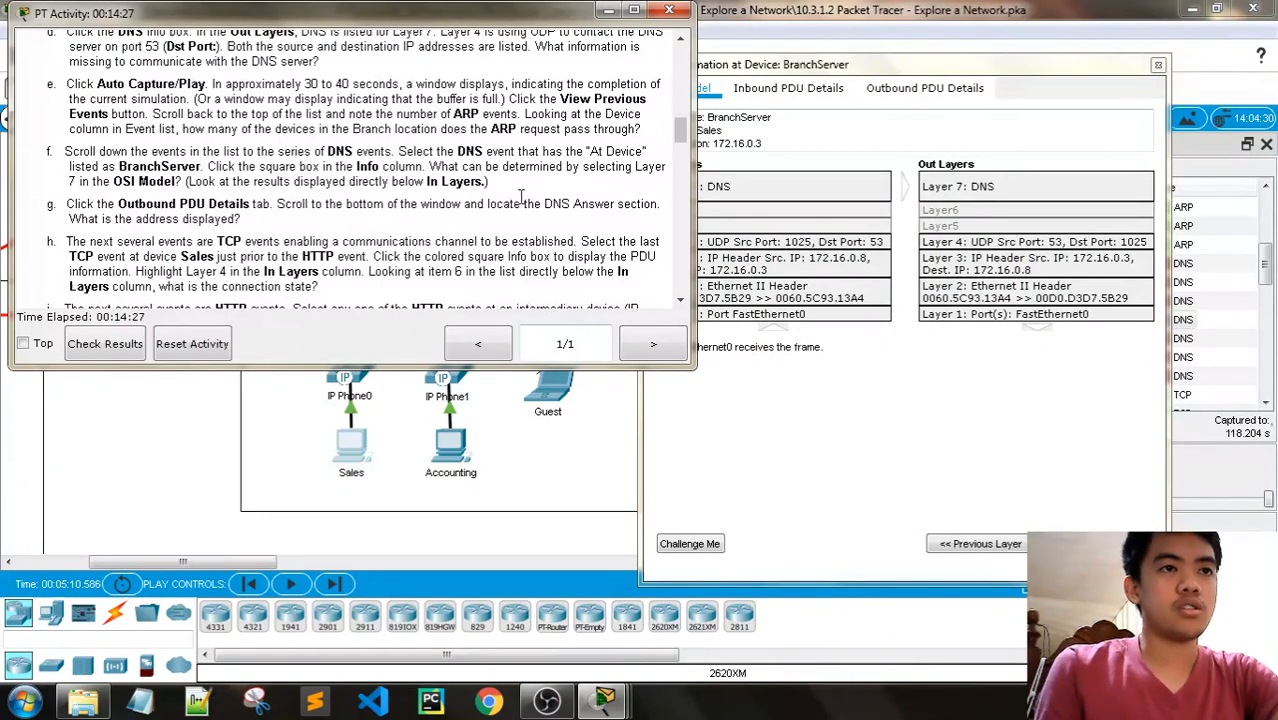
pyautogui.click(930, 90)
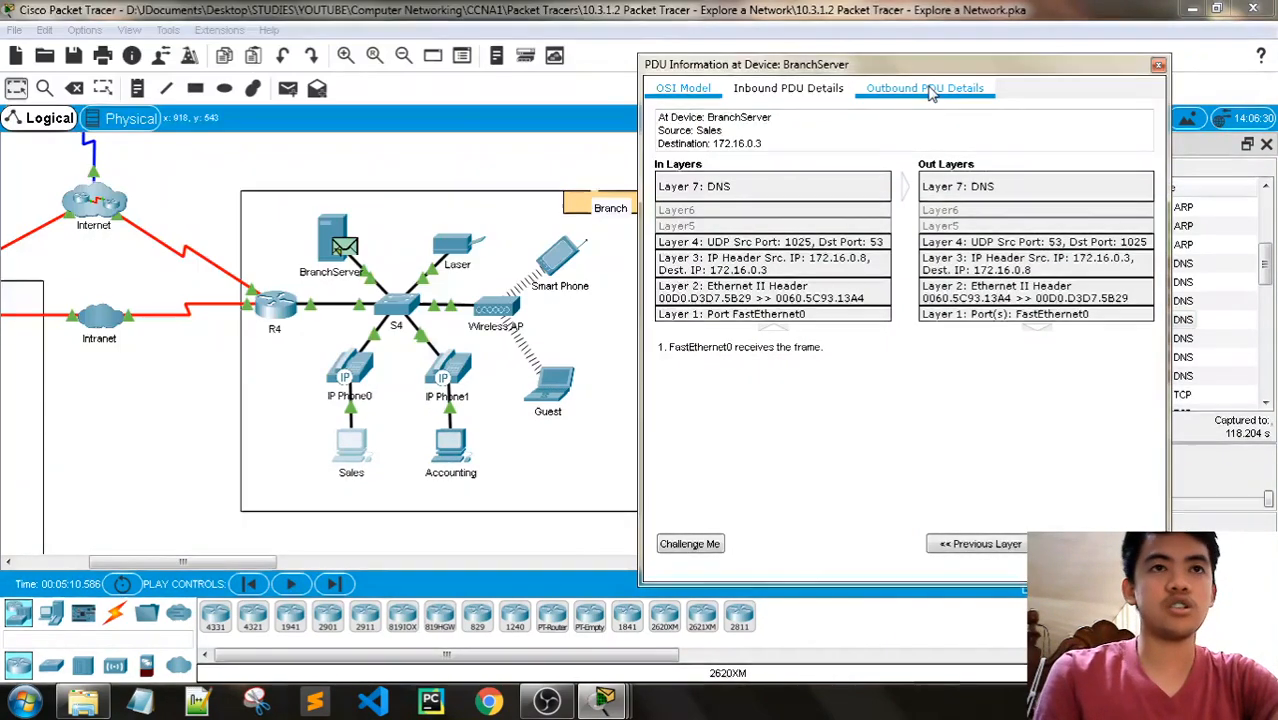
pyautogui.click(930, 90)
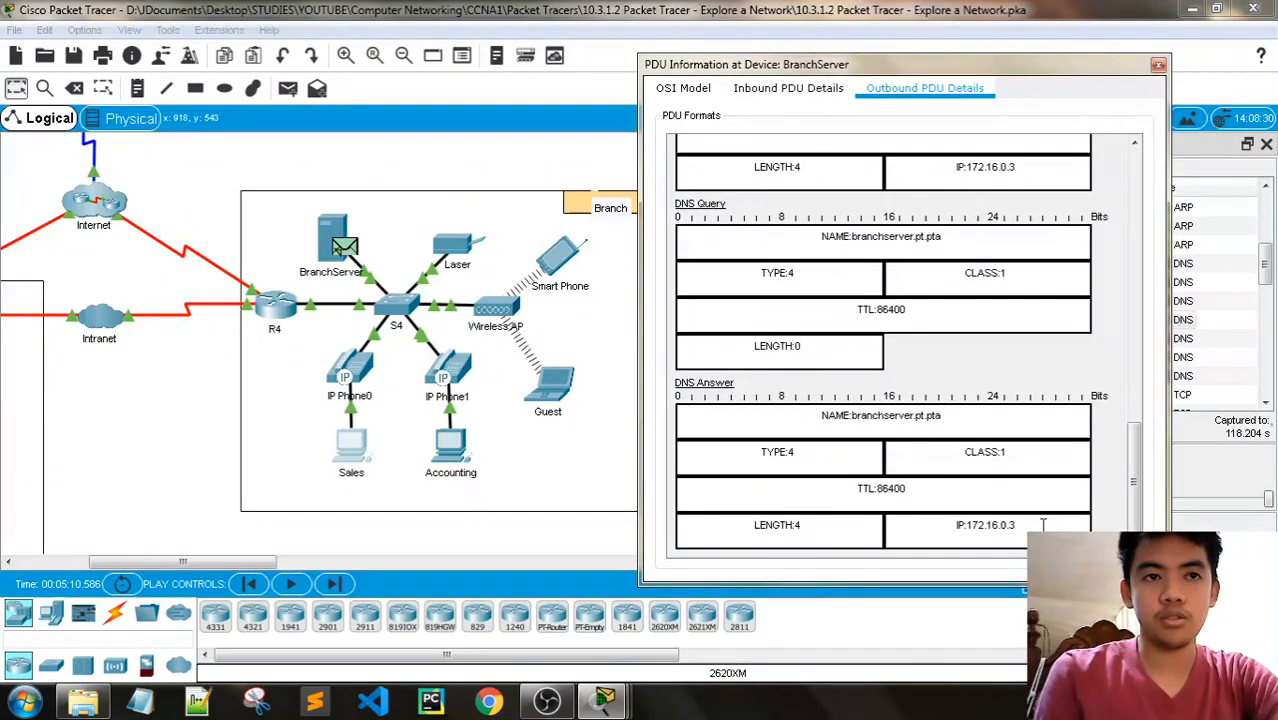
pyautogui.moveTo(1019, 525); pyautogui.dragTo(974, 521)
# - Check BranchServer's address in its IP Configuration against the DNS Answer, and close the device window
pyautogui.click(321, 229)
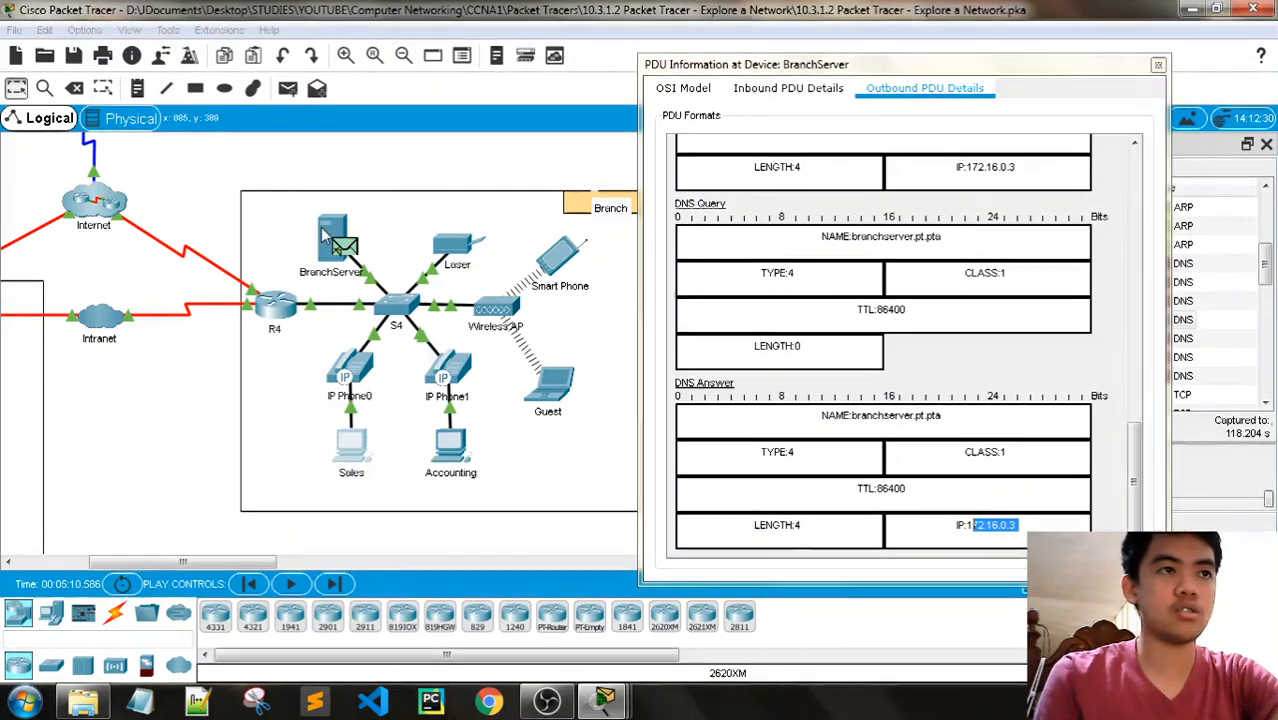
pyautogui.click(531, 122)
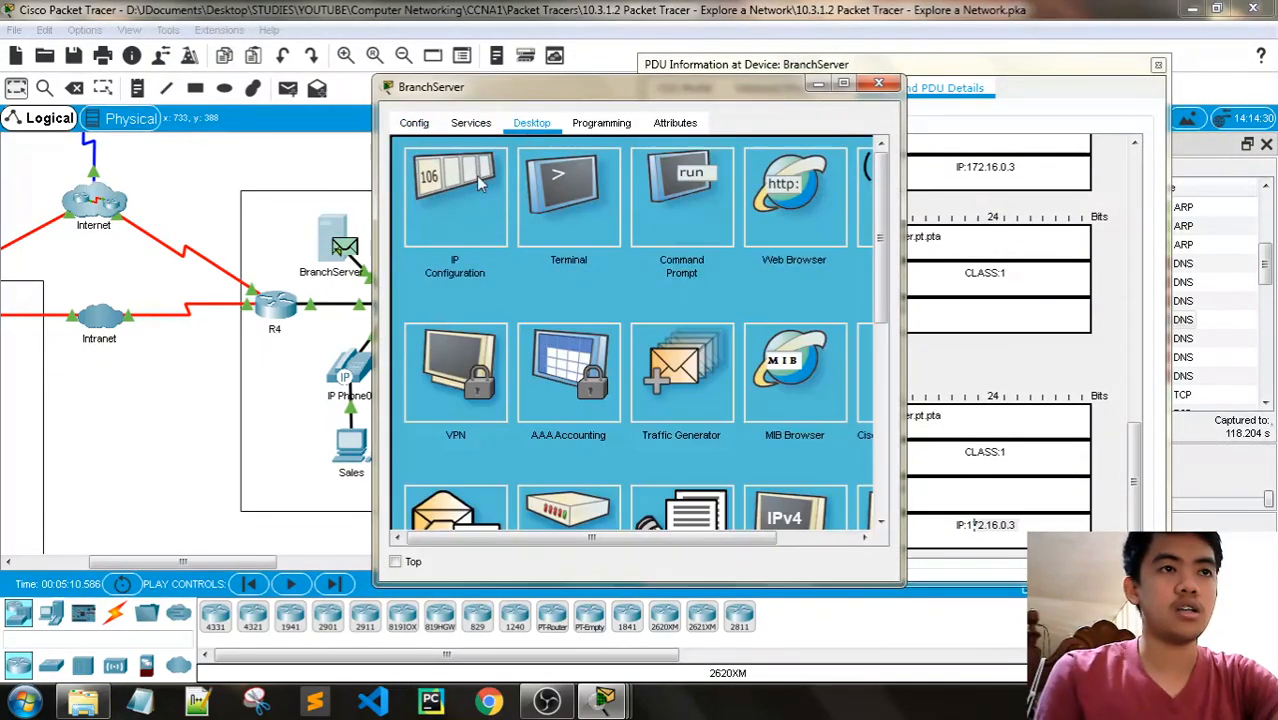
pyautogui.click(456, 180)
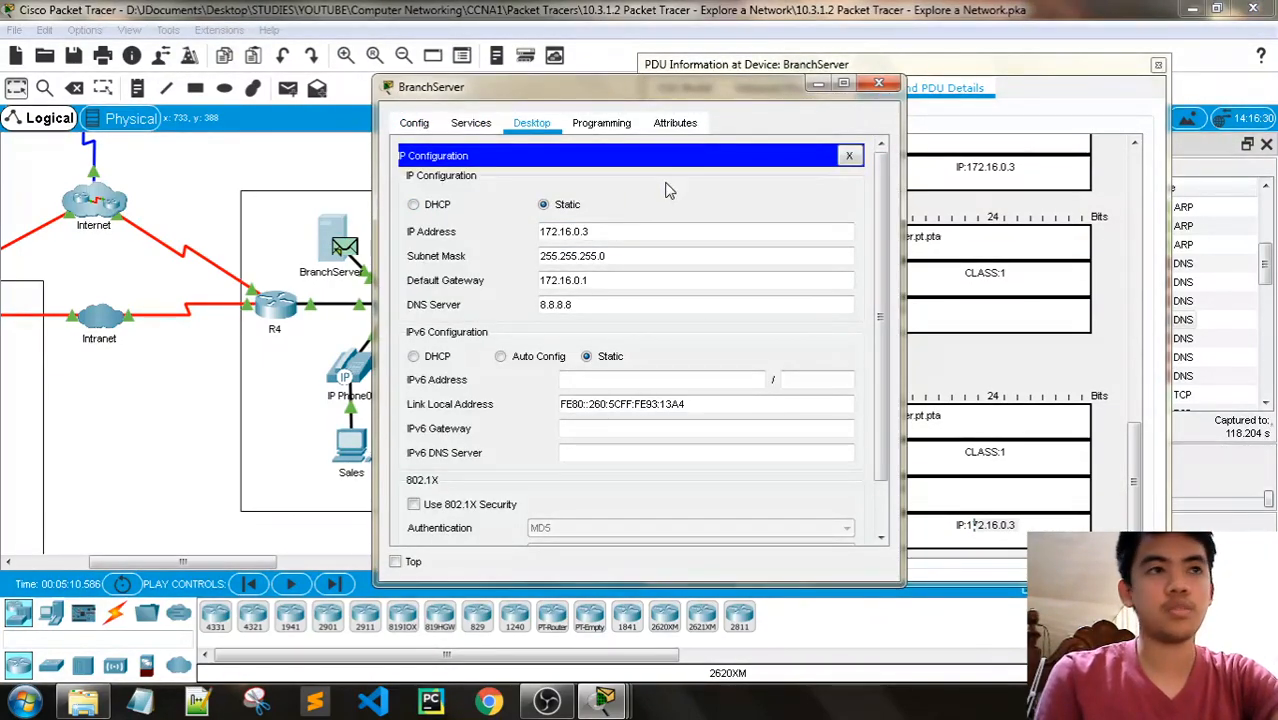
pyautogui.click(879, 83)
# - Read Step 2h and inspect the OSI model of the Sales TCP event at 0.025 s, just after the last HTTP event
pyautogui.moveTo(533, 680)
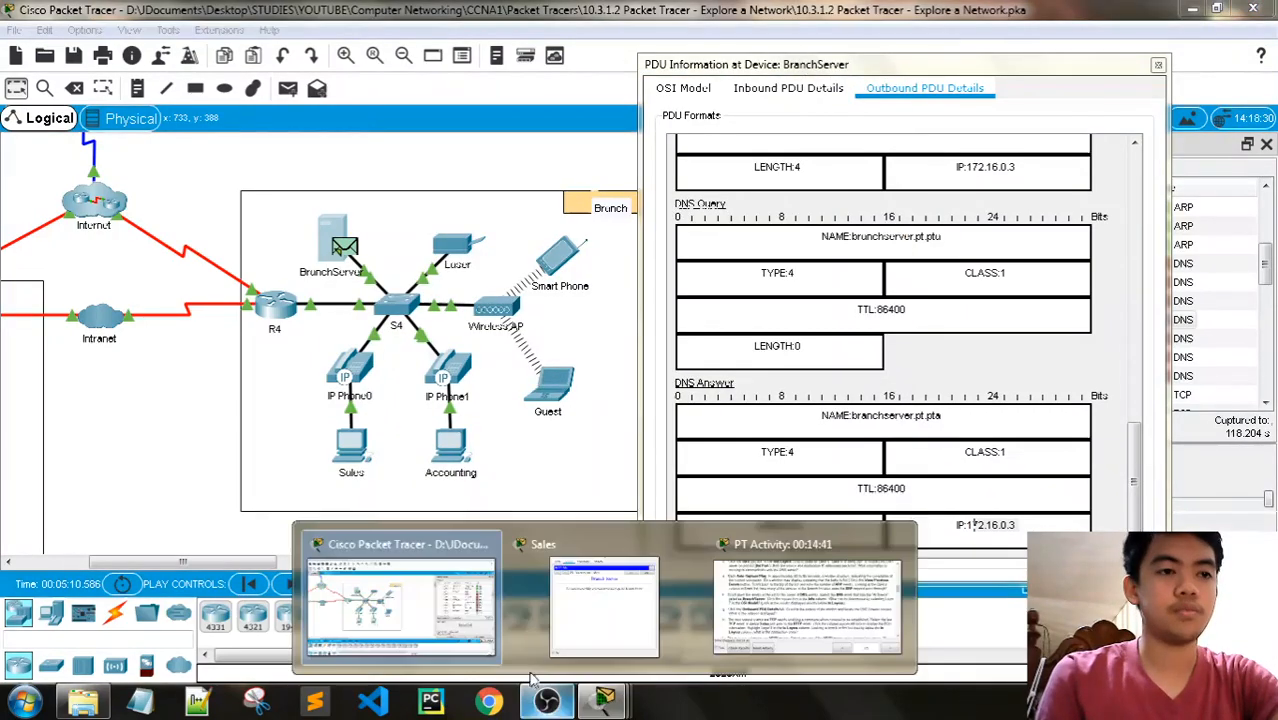
pyautogui.click(806, 605)
pyautogui.scroll(-3, 369, 267)
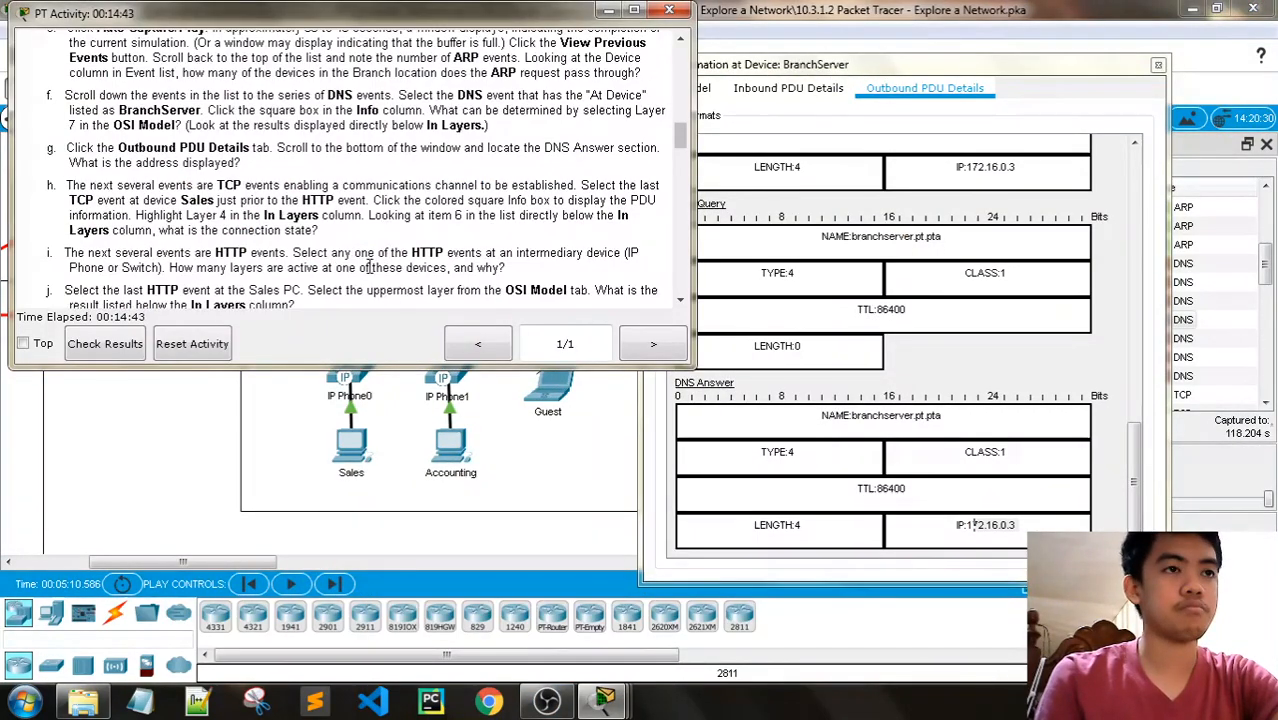
pyautogui.scroll(-1, 369, 267)
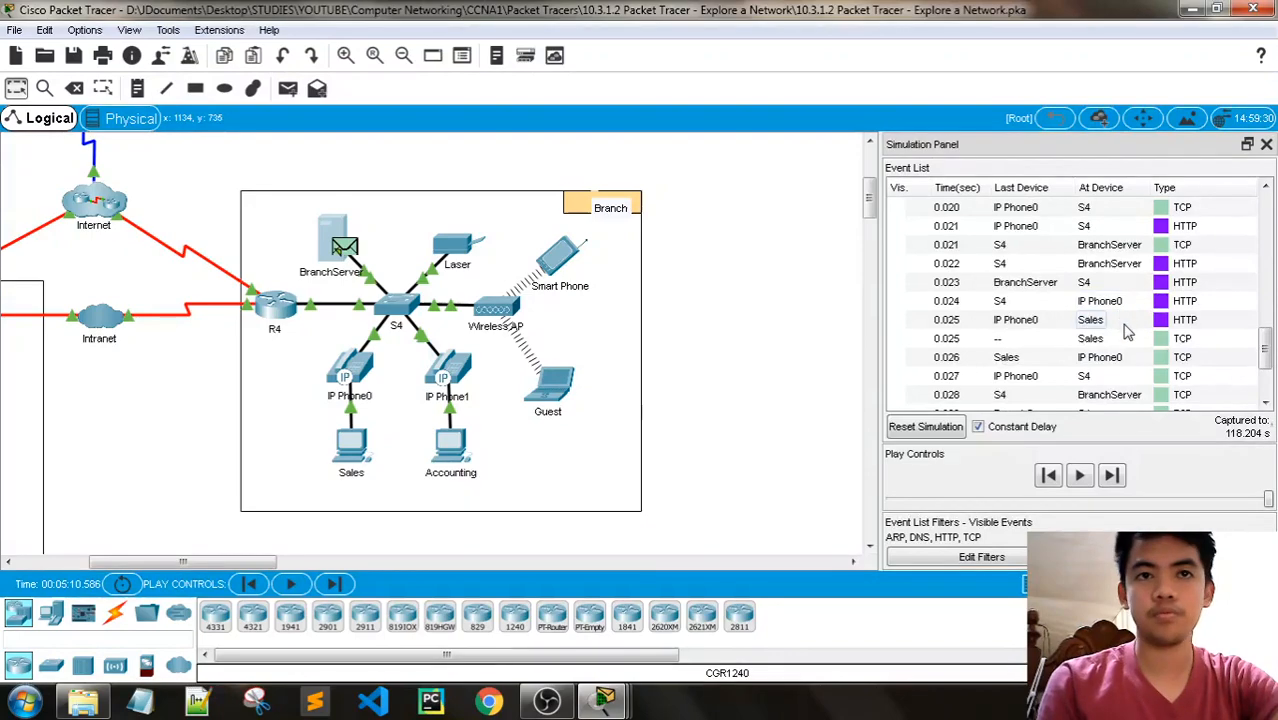
pyautogui.scroll(-1, 1118, 331)
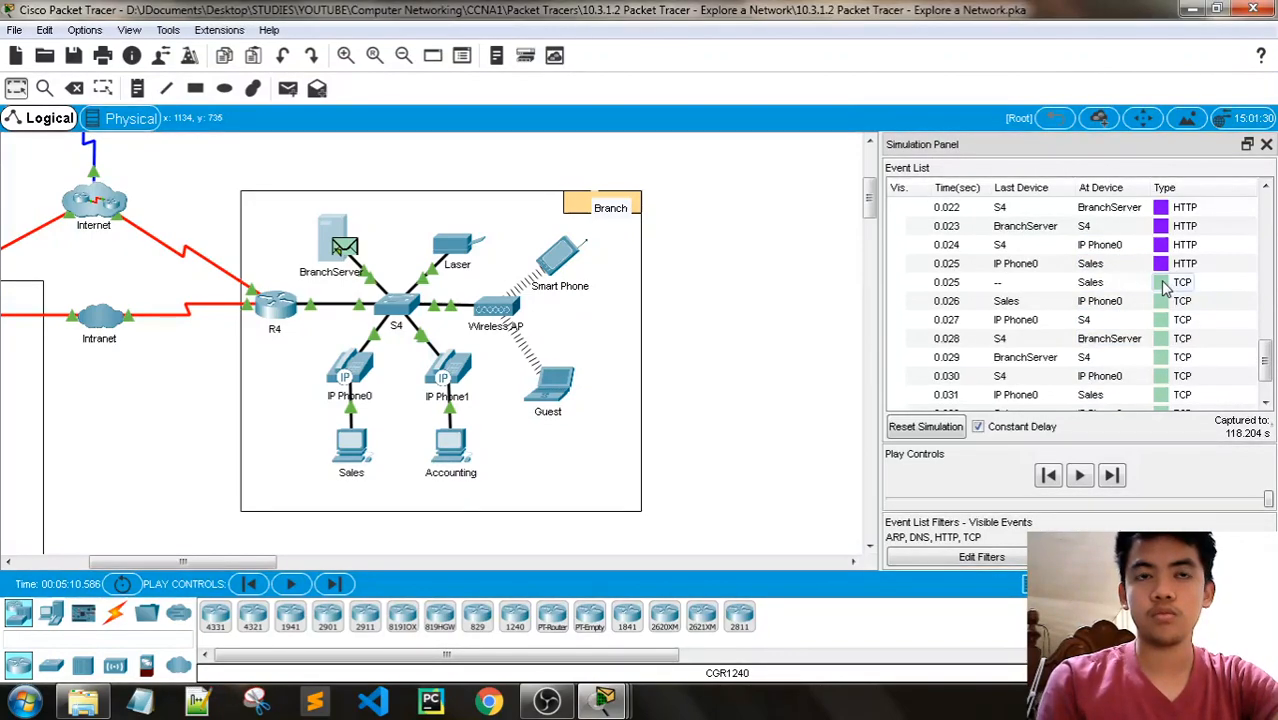
pyautogui.click(1165, 284)
pyautogui.click(1165, 284)
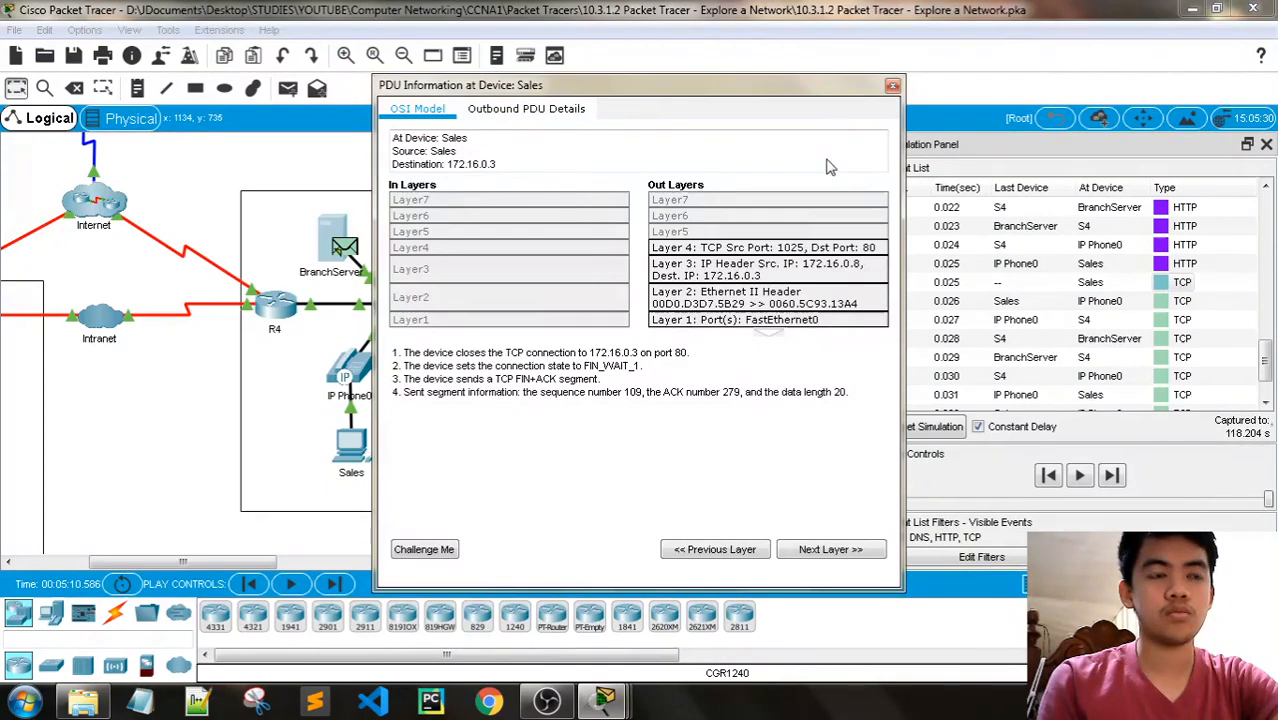
pyautogui.click(892, 85)
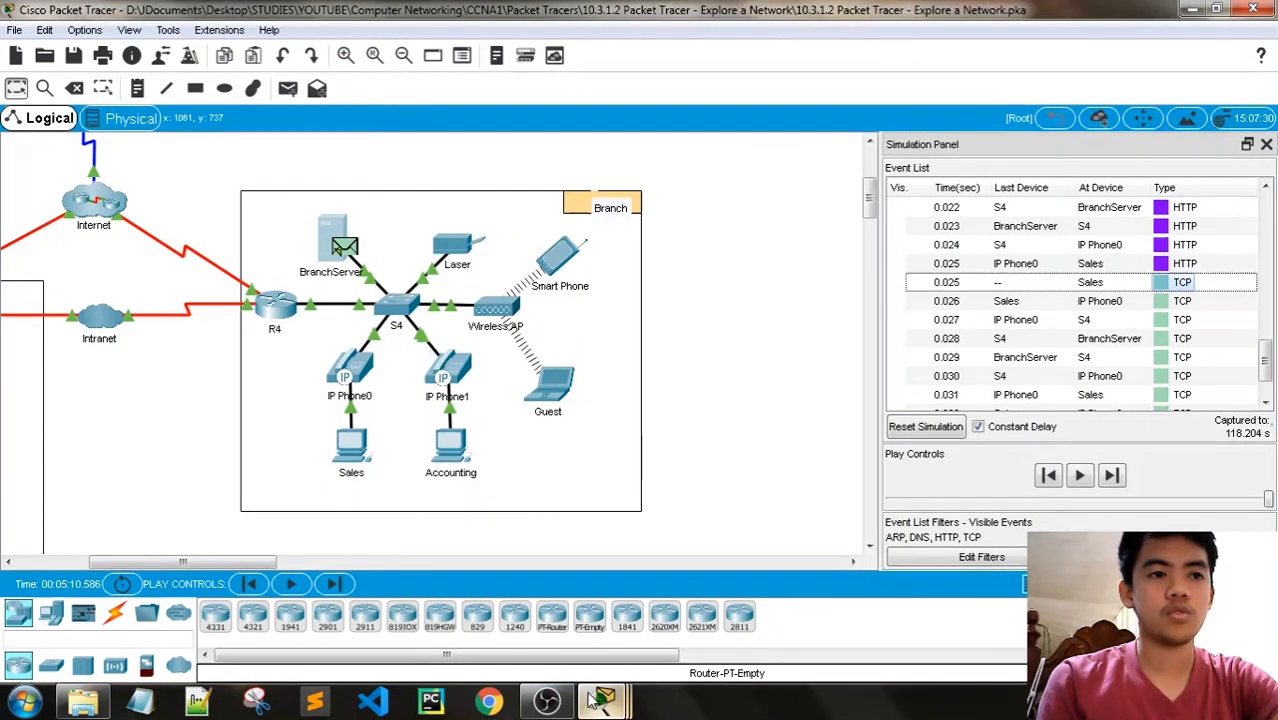
# - Reread Step 2h and open the PDU information of the last Sales TCP event in the list, at 0.031 s
pyautogui.moveTo(604, 700)
pyautogui.click(806, 600)
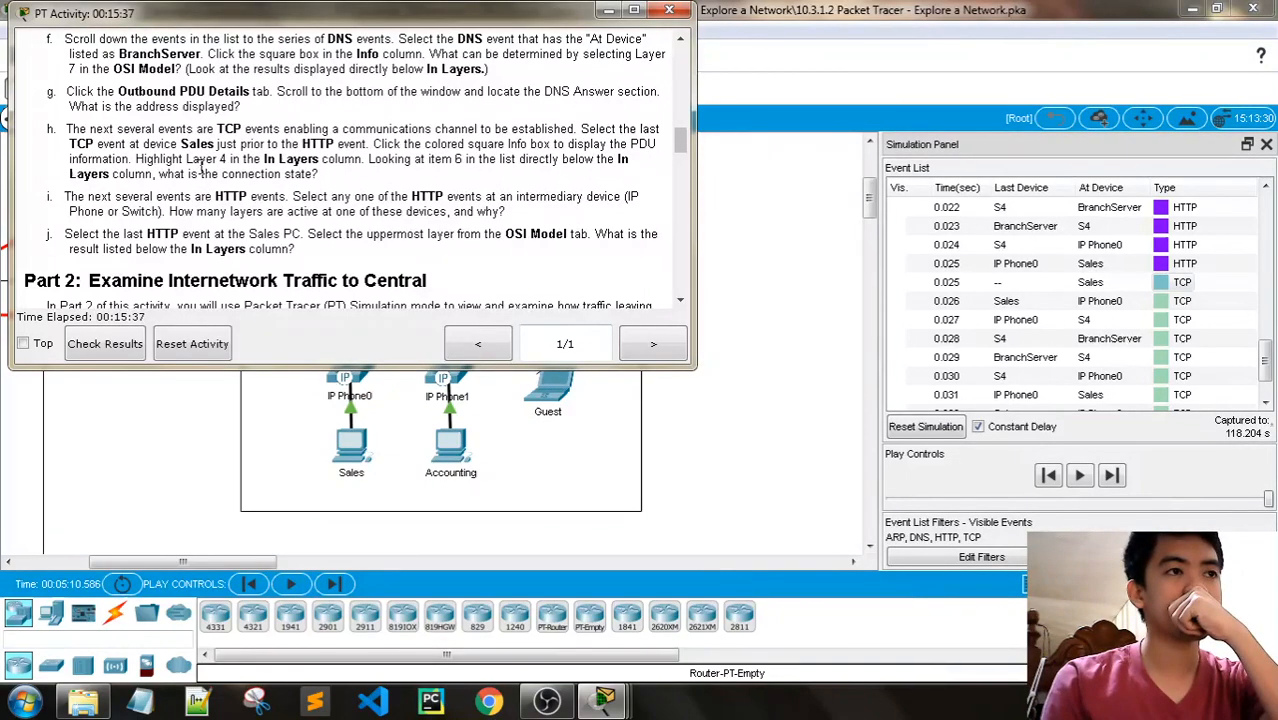
pyautogui.click(609, 12)
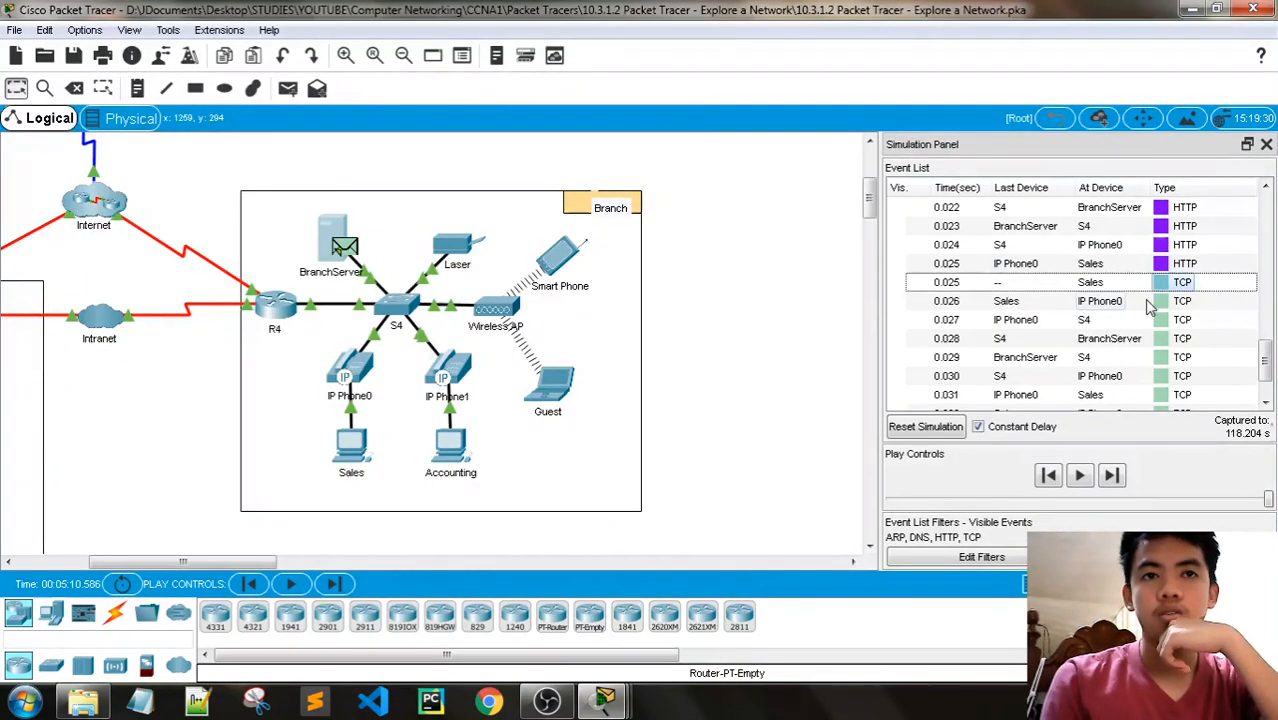
pyautogui.scroll(-1, 1157, 330)
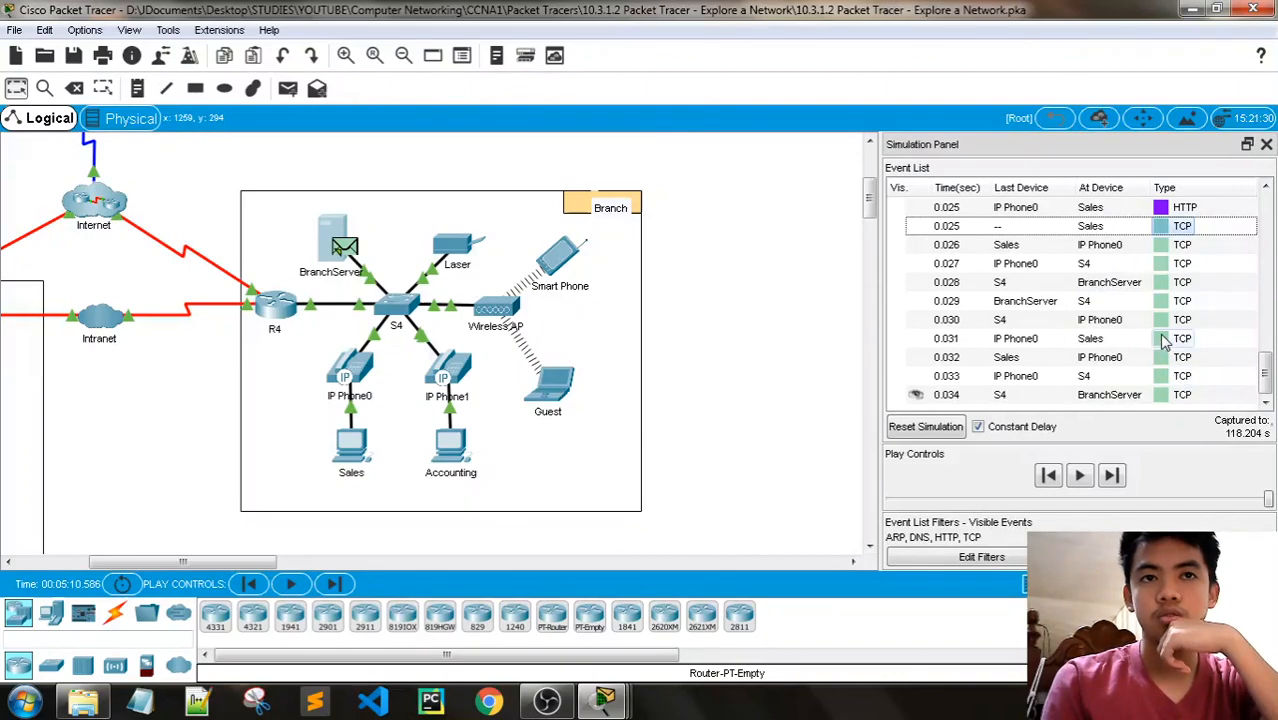
pyautogui.click(1163, 340)
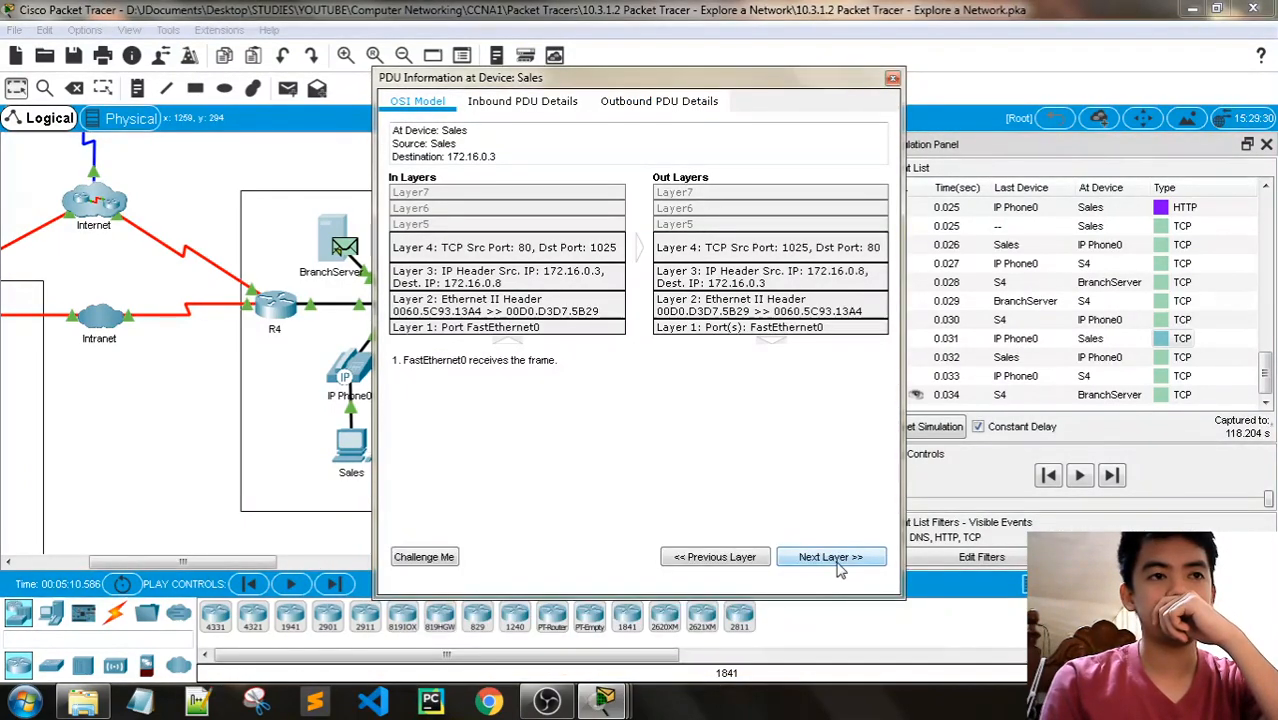
# - Go through every OSI layer of the 0.031 s Sales TCP event, compare it with Step 2h, and close its PDU information
pyautogui.click(841, 562)
pyautogui.click(841, 562)
pyautogui.click(841, 562)
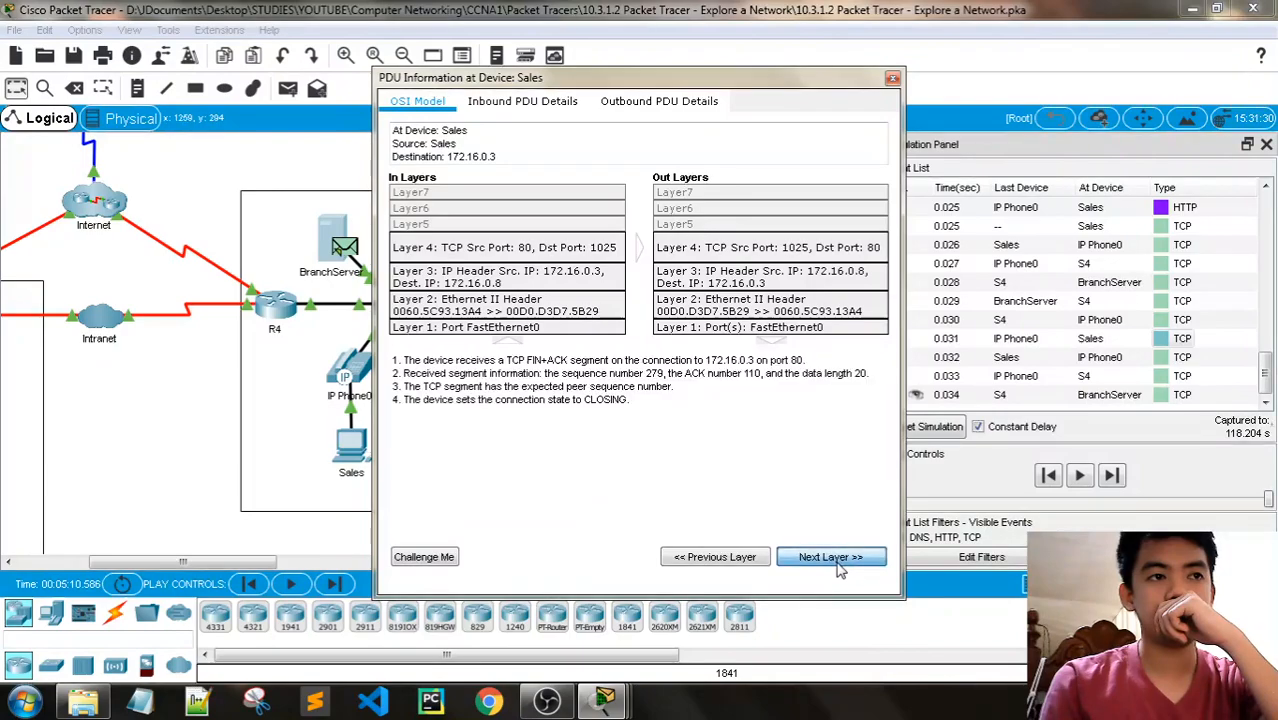
pyautogui.click(841, 562)
pyautogui.click(841, 562)
pyautogui.click(841, 562)
pyautogui.click(840, 565)
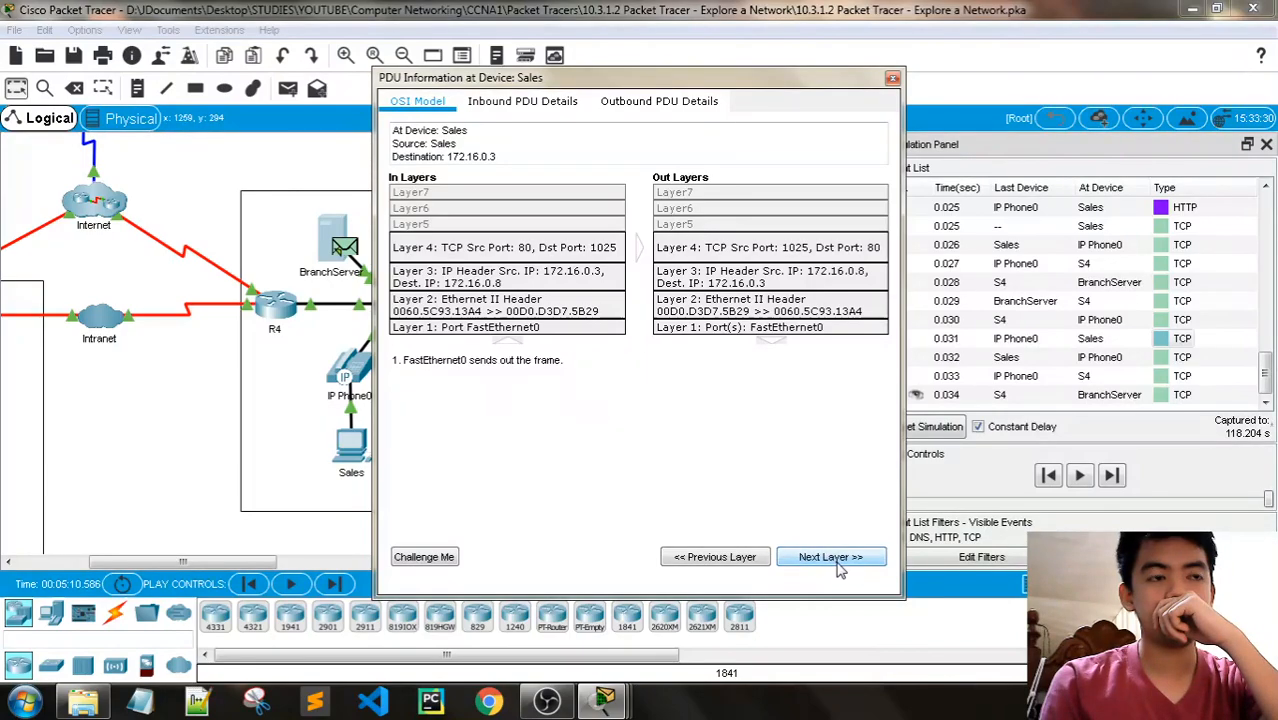
pyautogui.moveTo(604, 700)
pyautogui.click(806, 605)
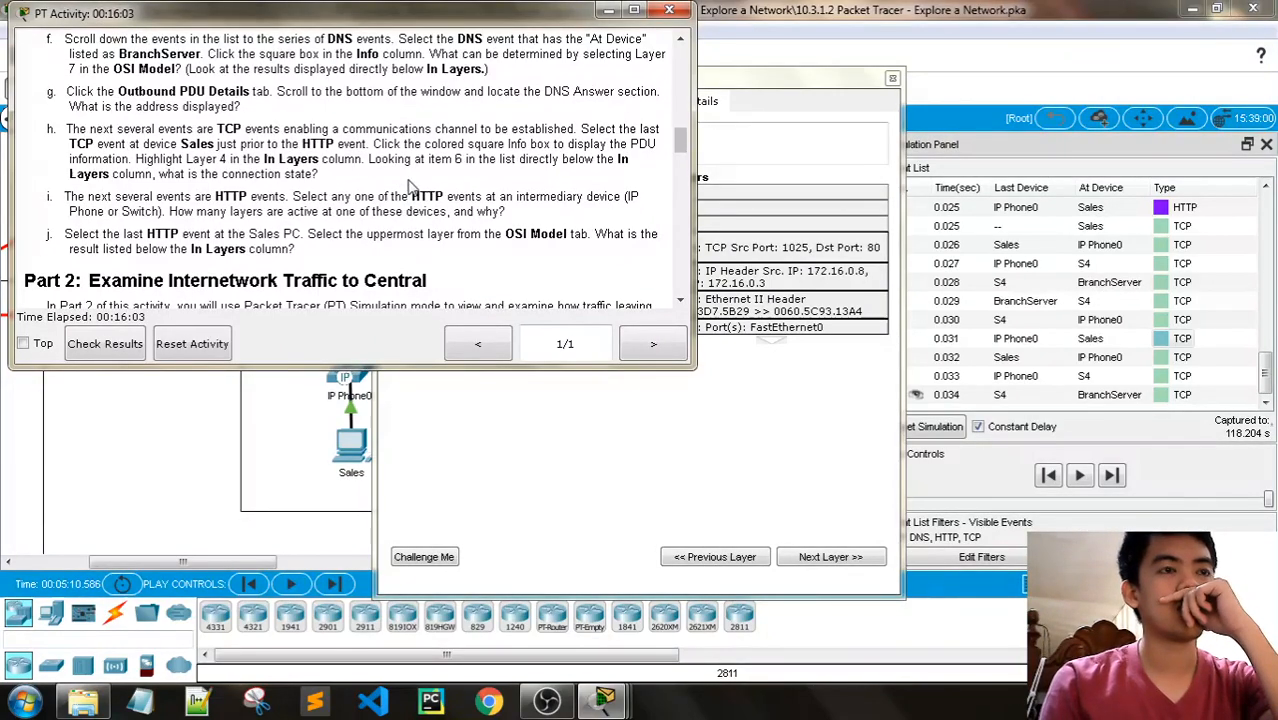
pyautogui.click(611, 14)
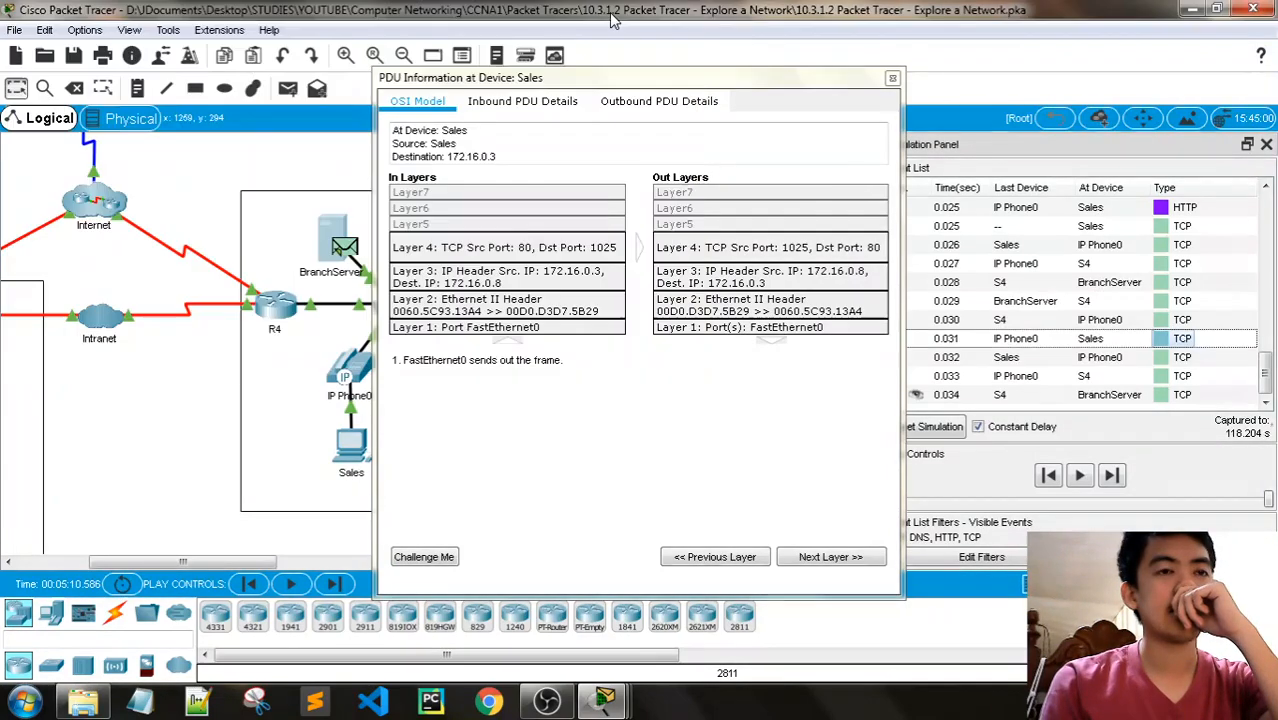
pyautogui.click(892, 78)
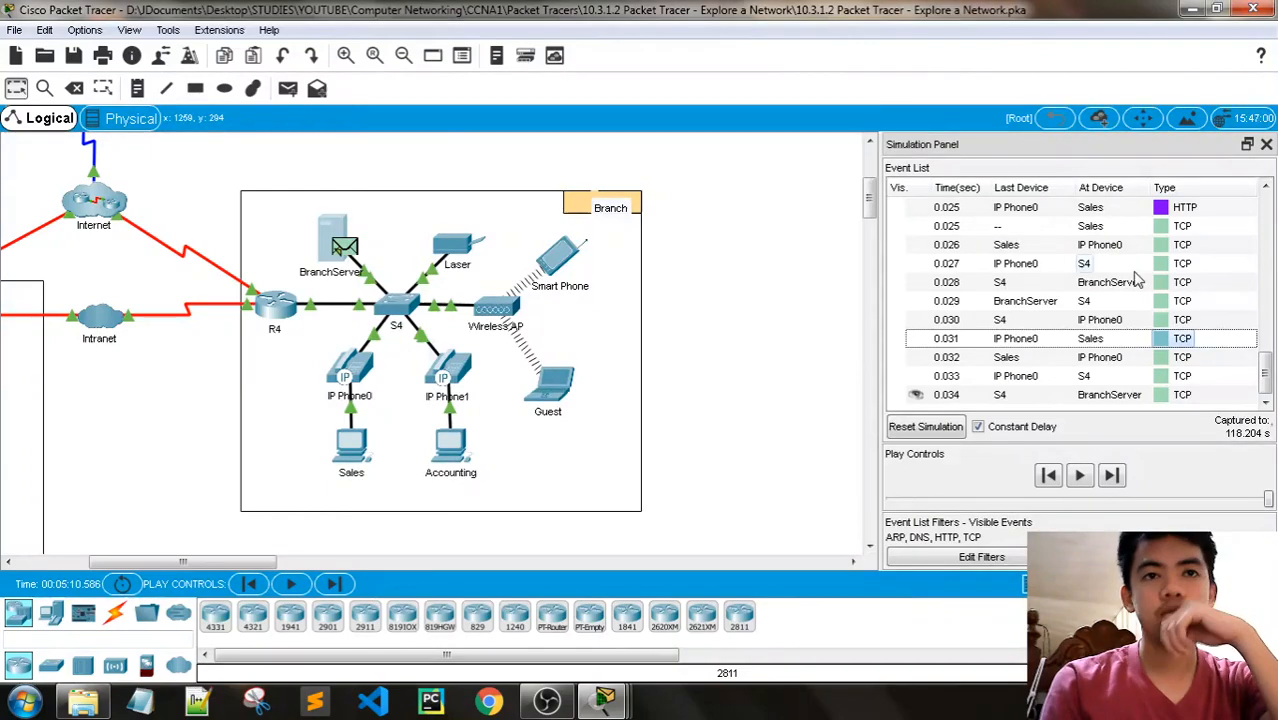
# - Open the Sales TCP event at 0.018 s, just before the first HTTP event, and advance to Layer 4 of its In Layers
pyautogui.scroll(3, 1150, 310)
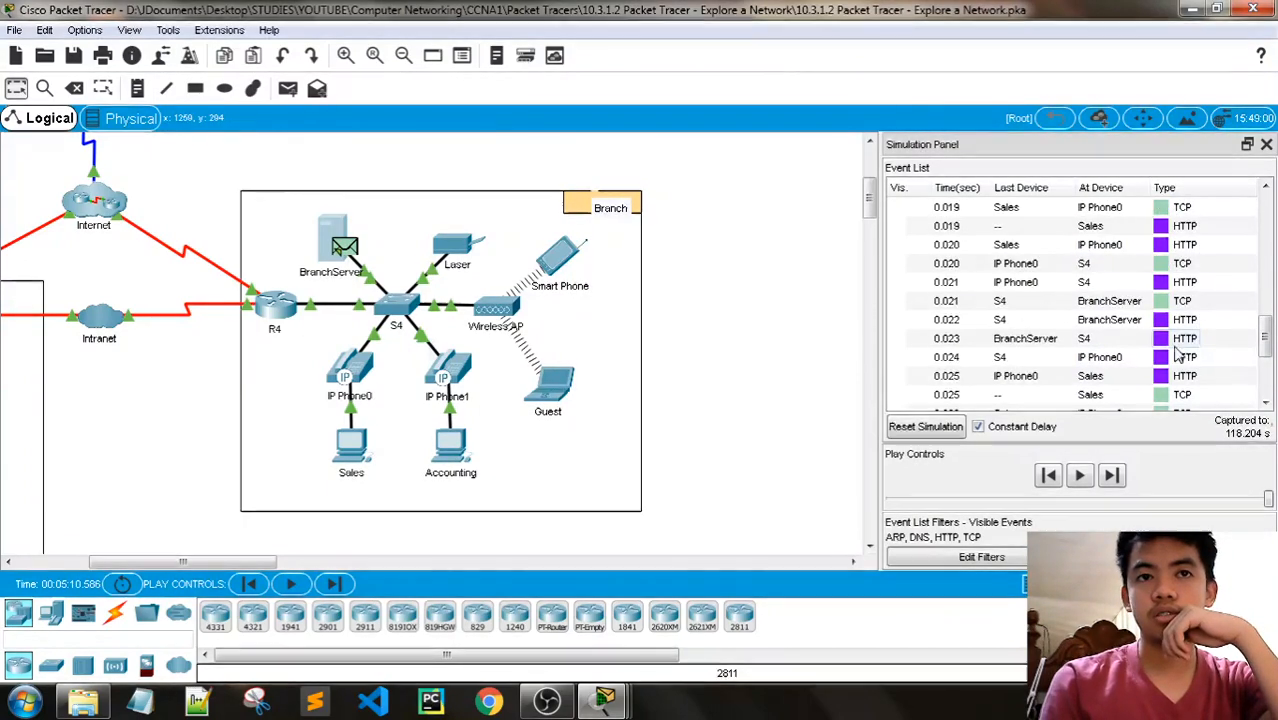
pyautogui.scroll(2, 1160, 325)
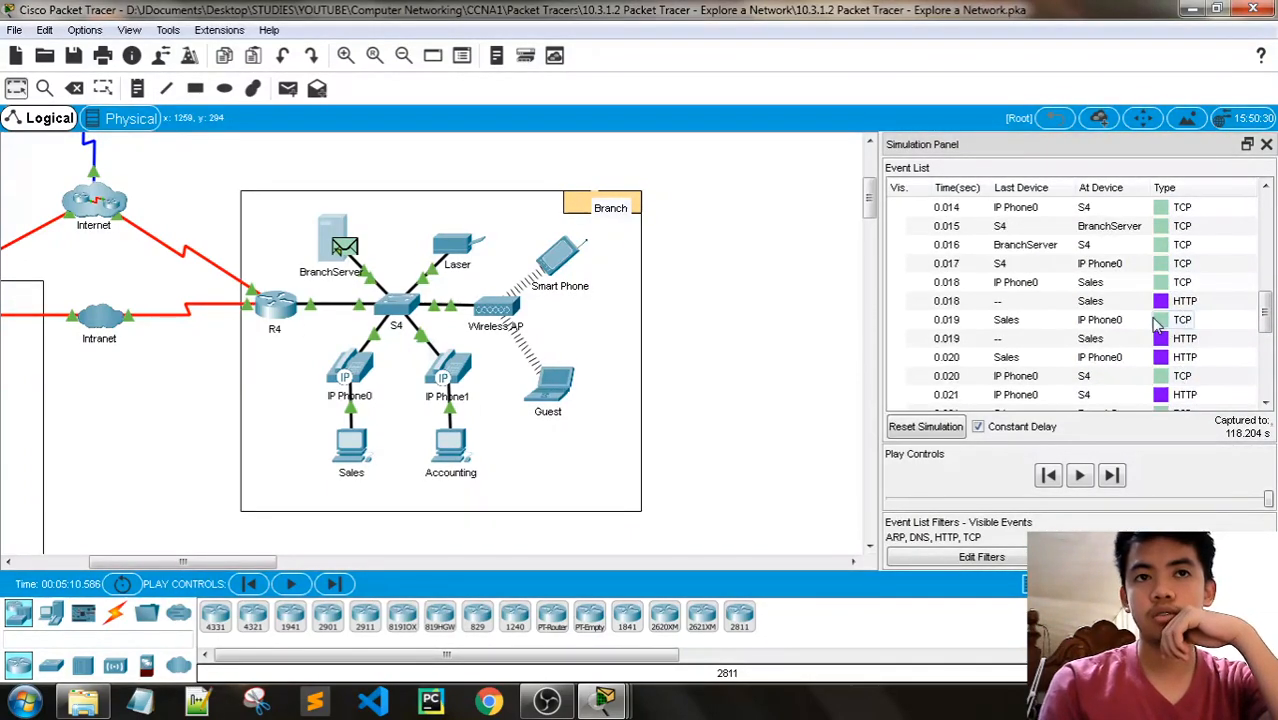
pyautogui.click(1165, 284)
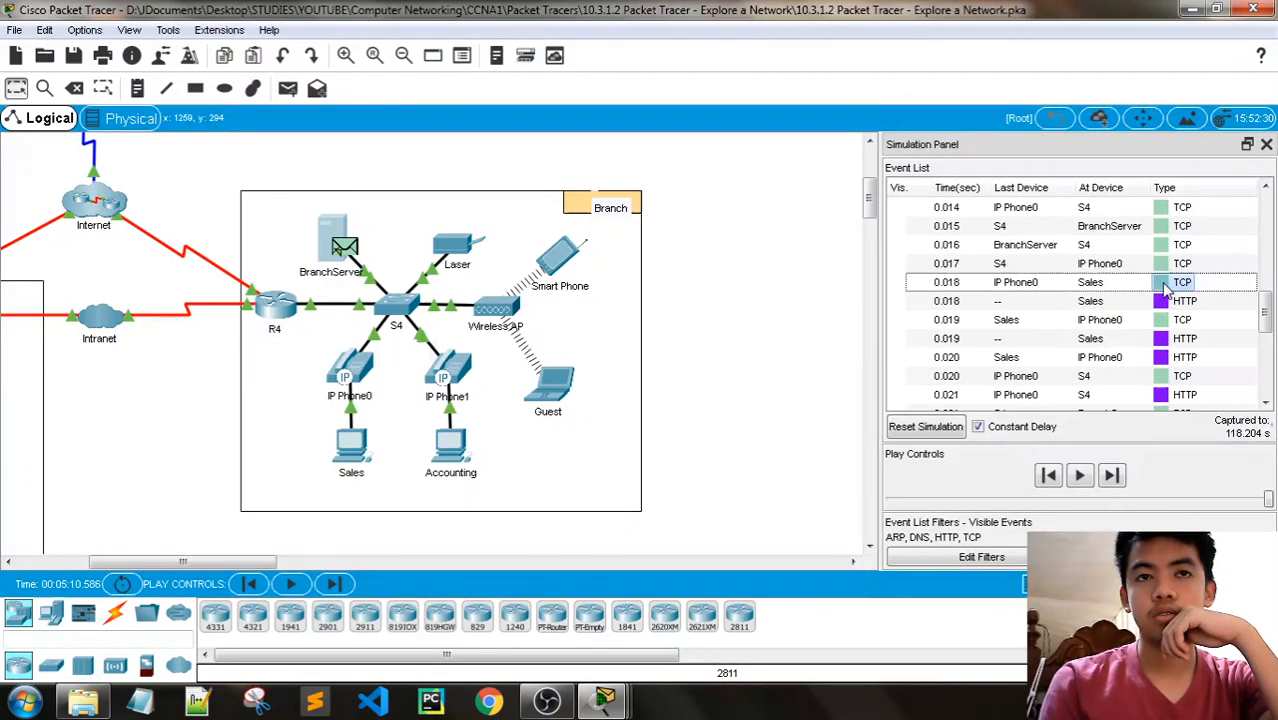
pyautogui.click(1161, 283)
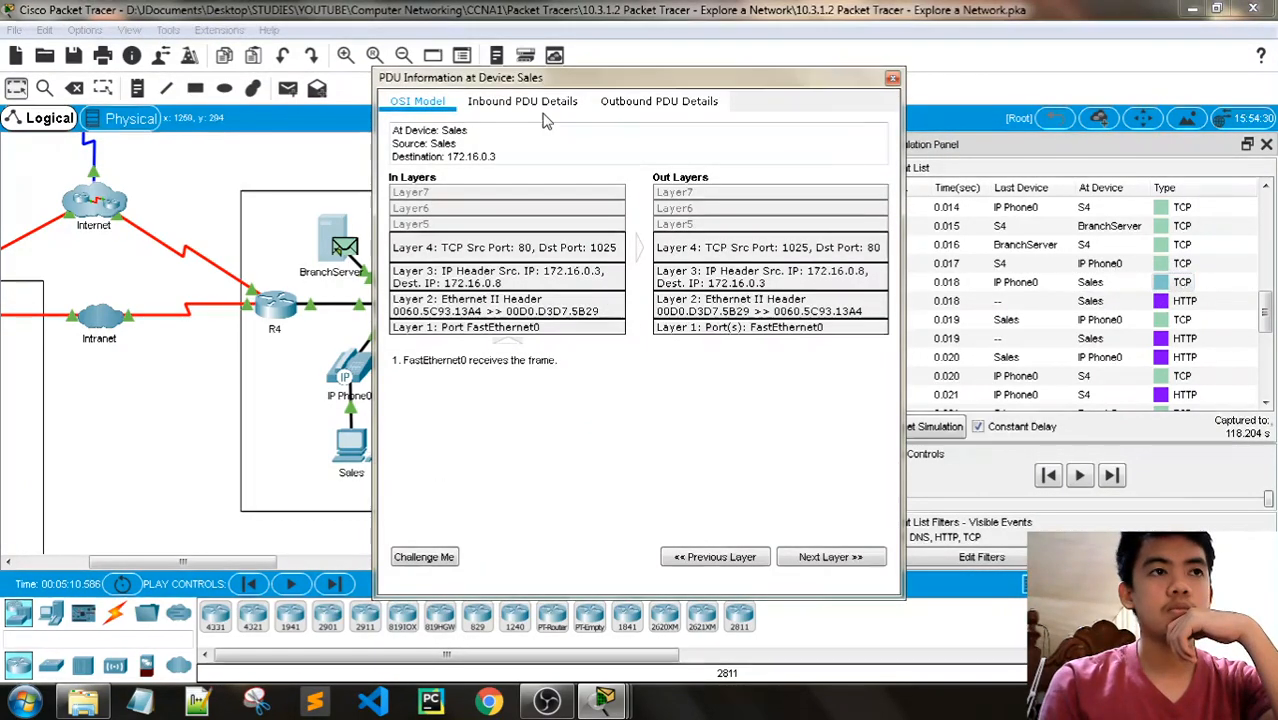
pyautogui.click(810, 558)
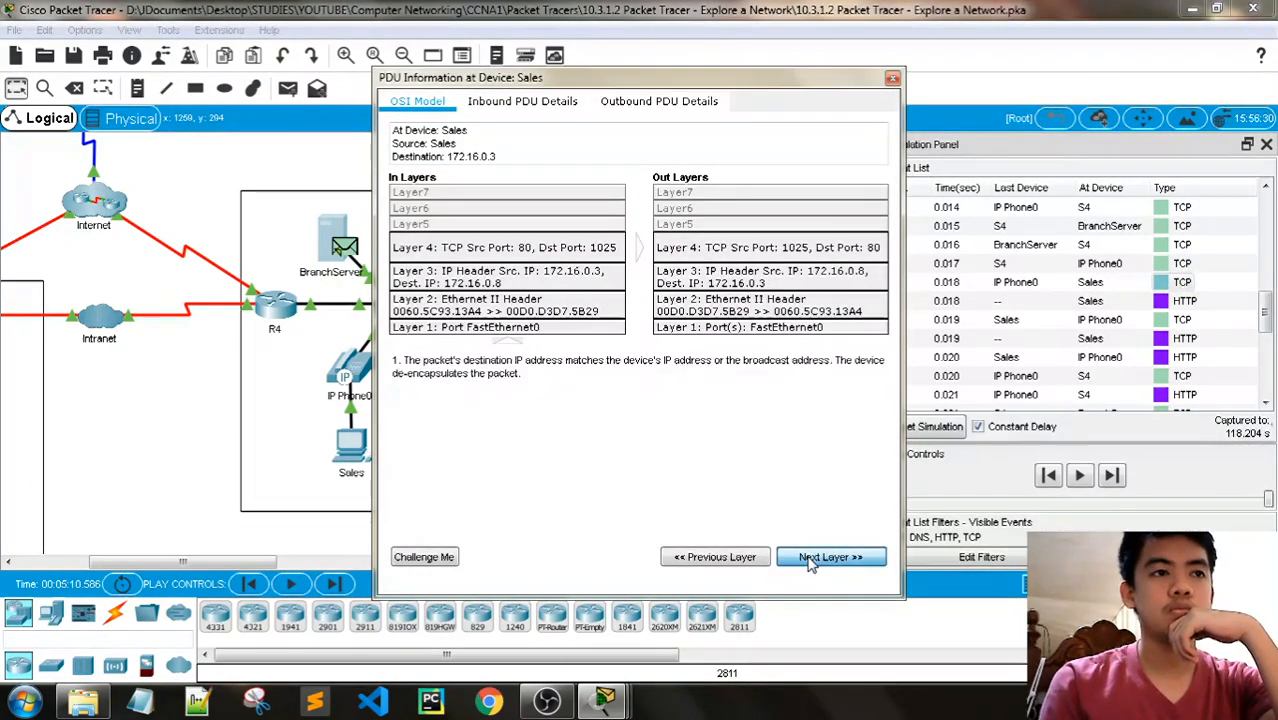
pyautogui.click(818, 557)
pyautogui.click(818, 557)
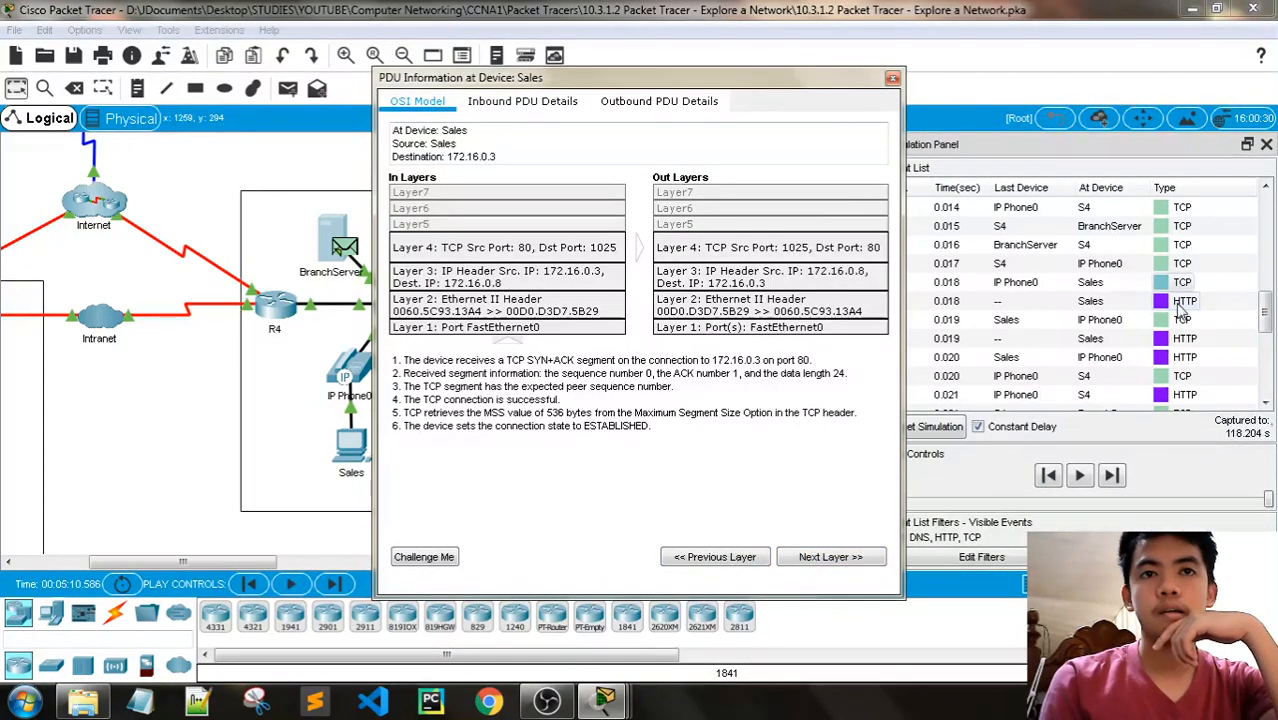
# - Check item 6 of the Layer 4 details against the connection state question in Step 2h, and close the PDU information
pyautogui.scroll(1, 1137, 290)
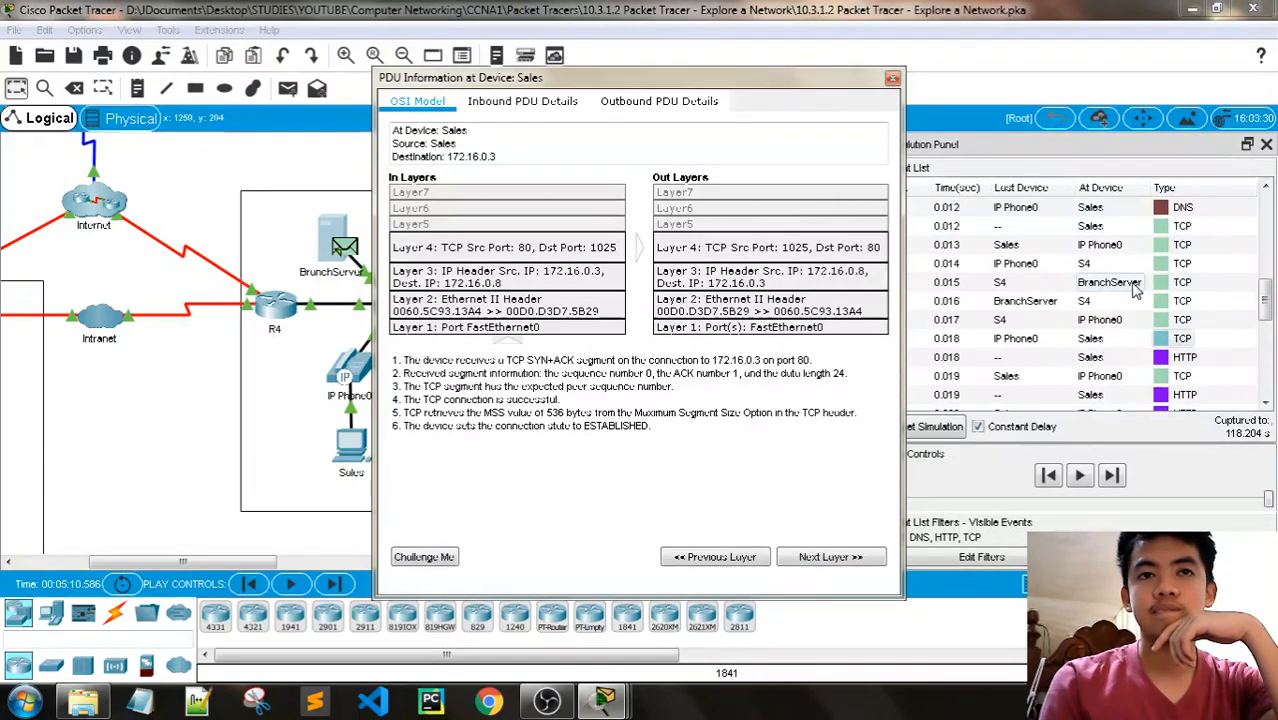
pyautogui.scroll(-1, 1137, 290)
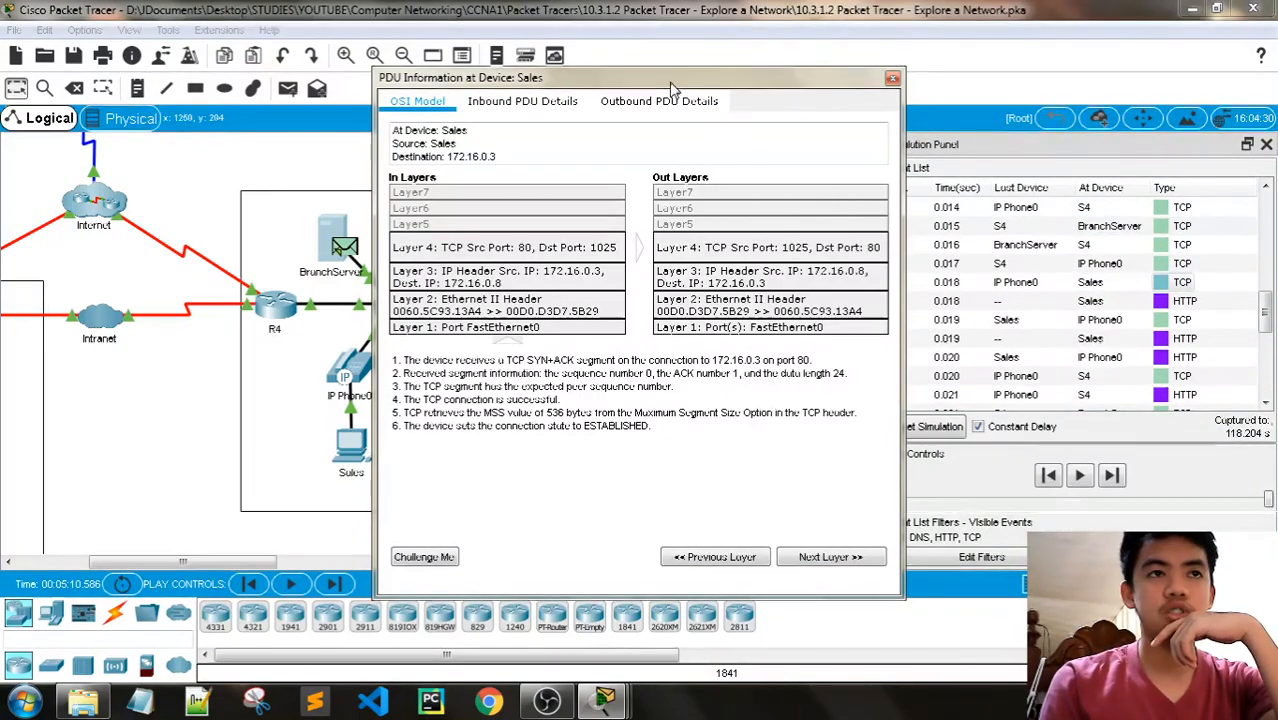
pyautogui.moveTo(673, 86); pyautogui.dragTo(794, 78)
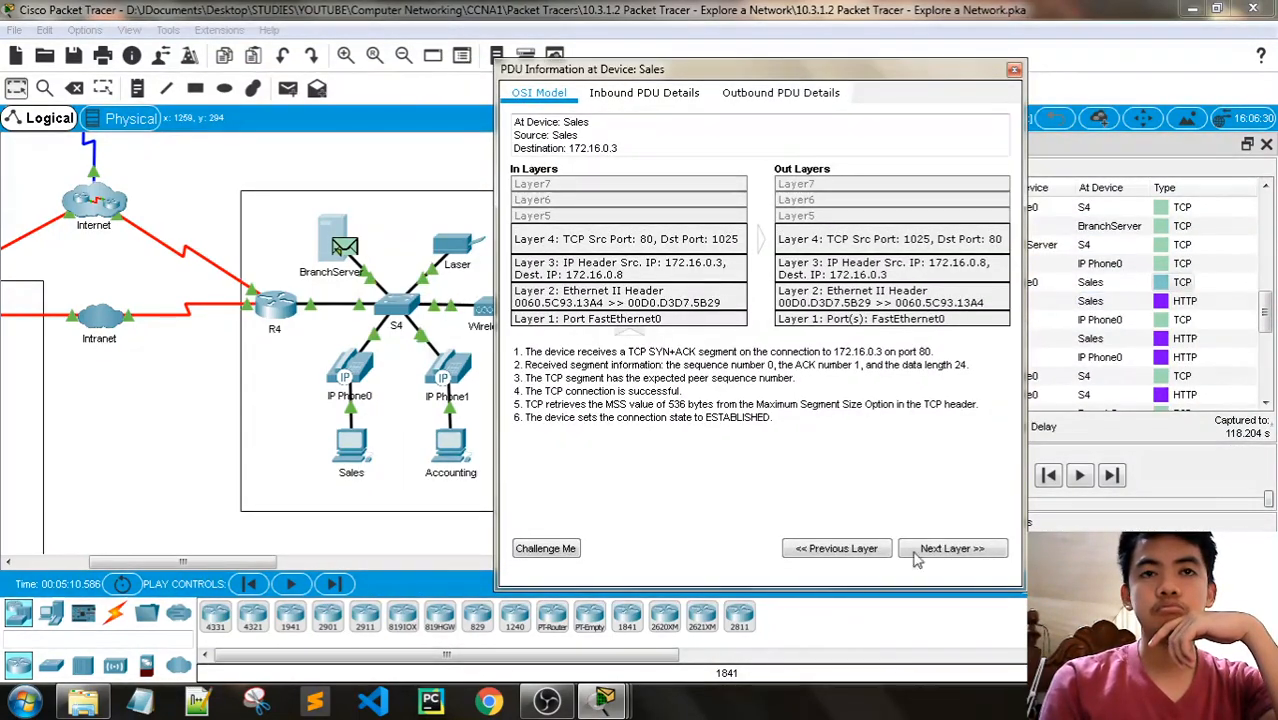
pyautogui.click(604, 700)
pyautogui.click(697, 630)
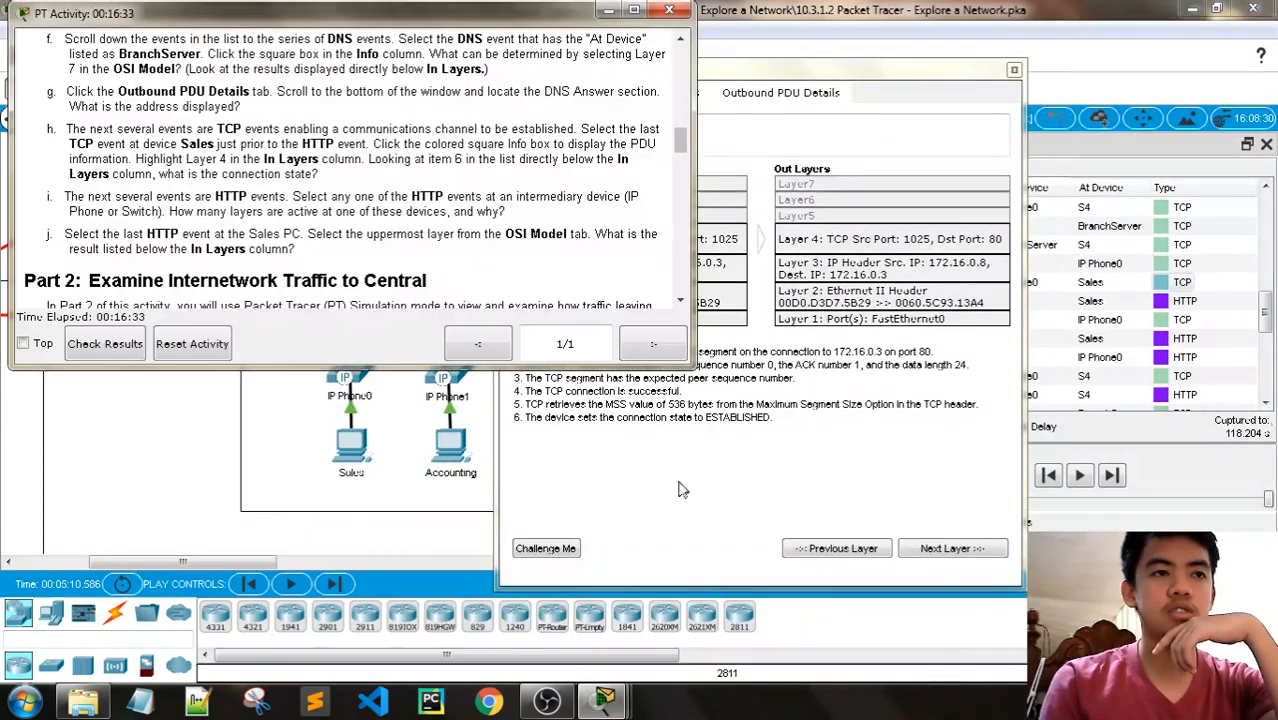
pyautogui.click(741, 79)
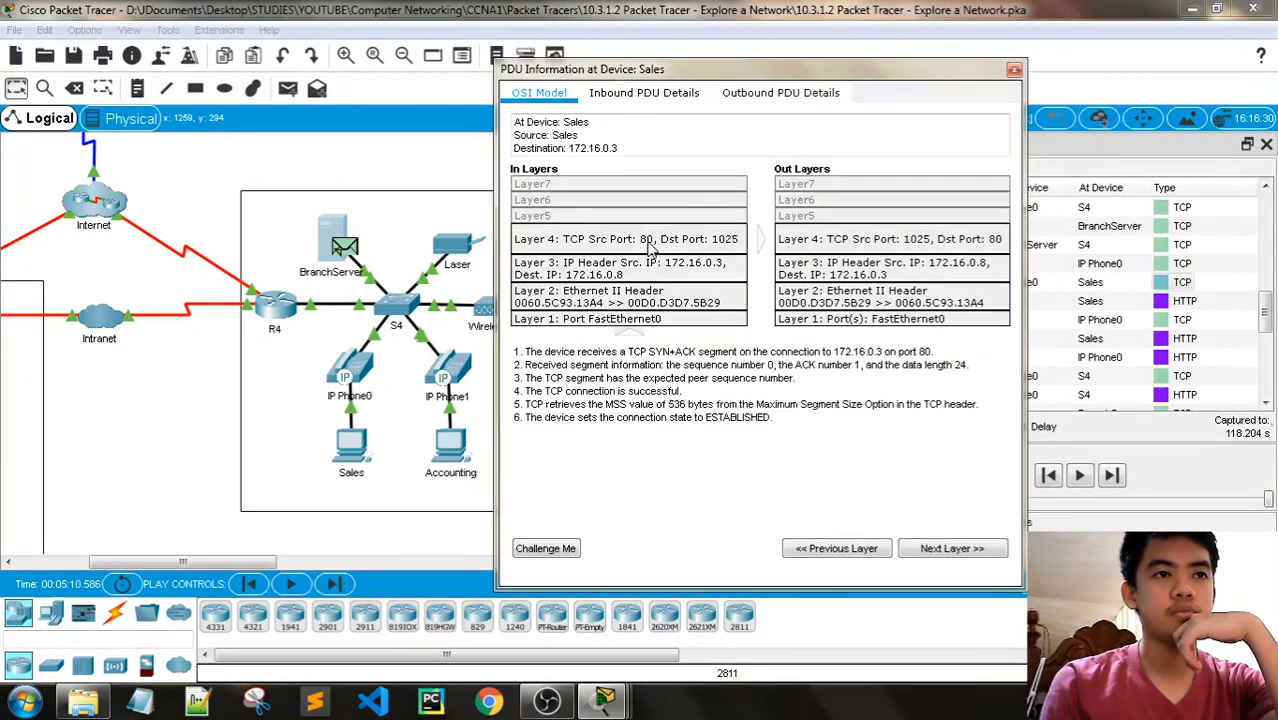
pyautogui.moveTo(604, 700)
pyautogui.click(738, 620)
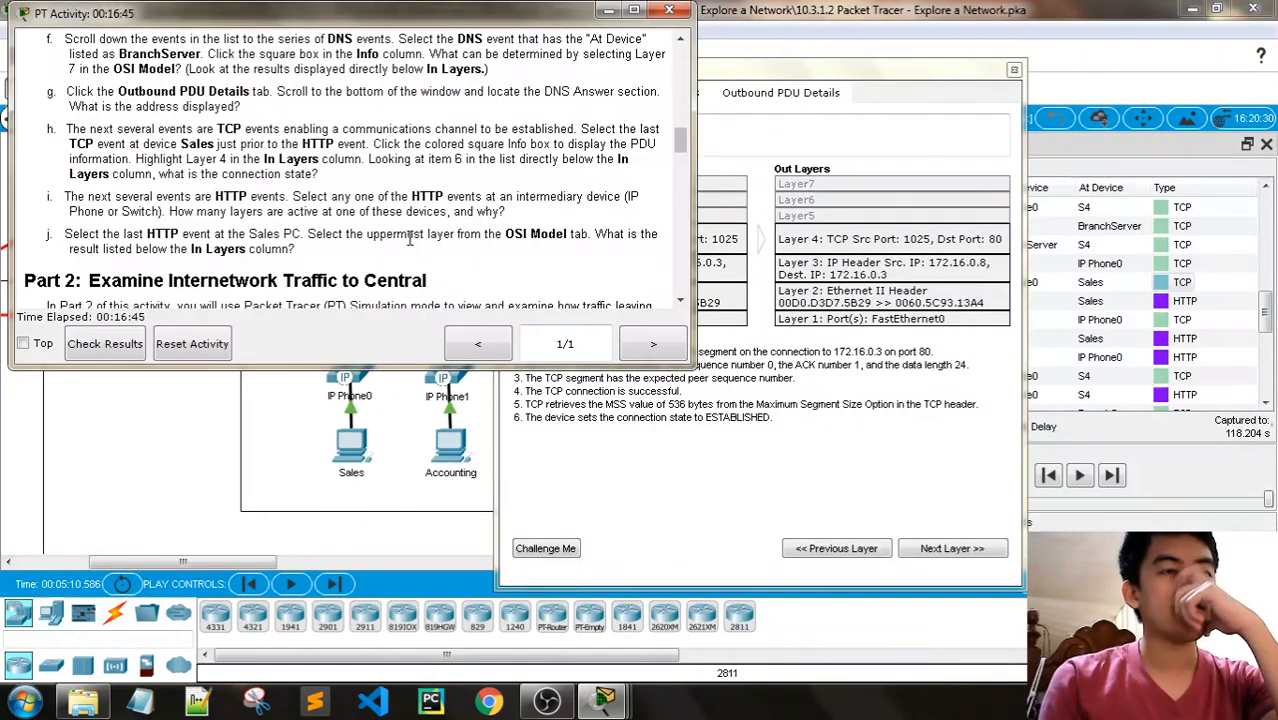
pyautogui.click(748, 66)
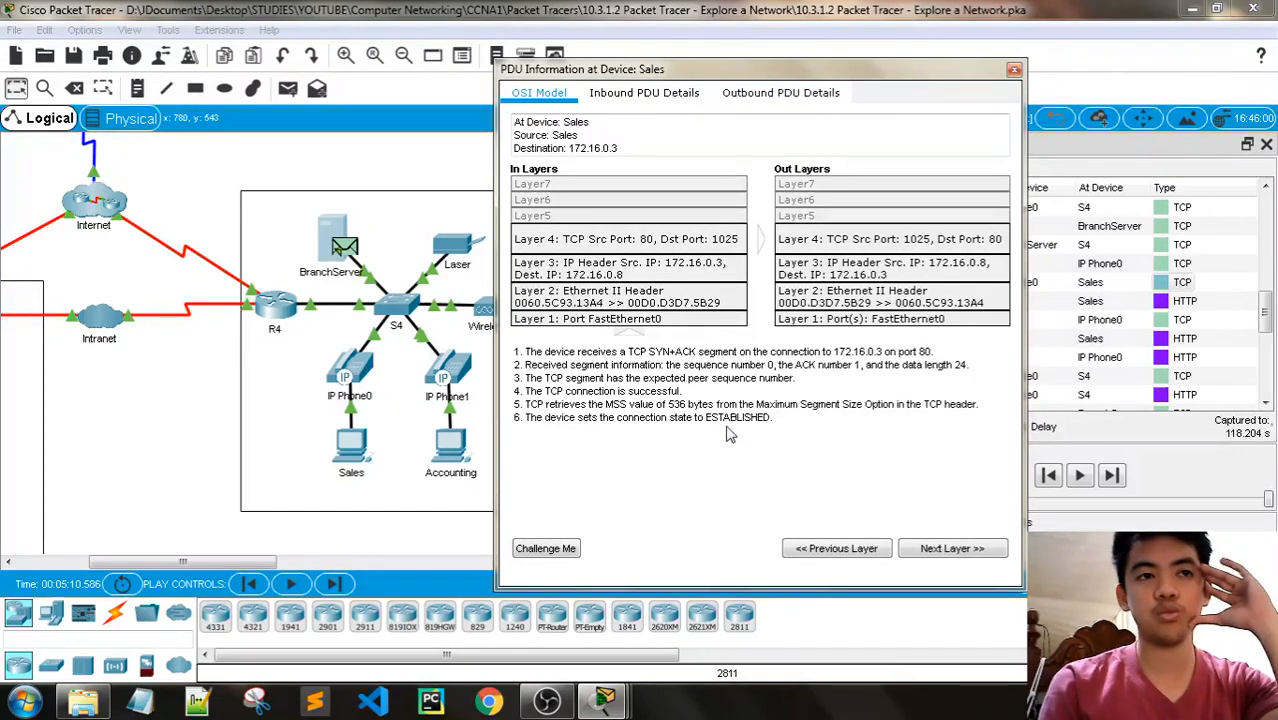
pyautogui.click(1013, 69)
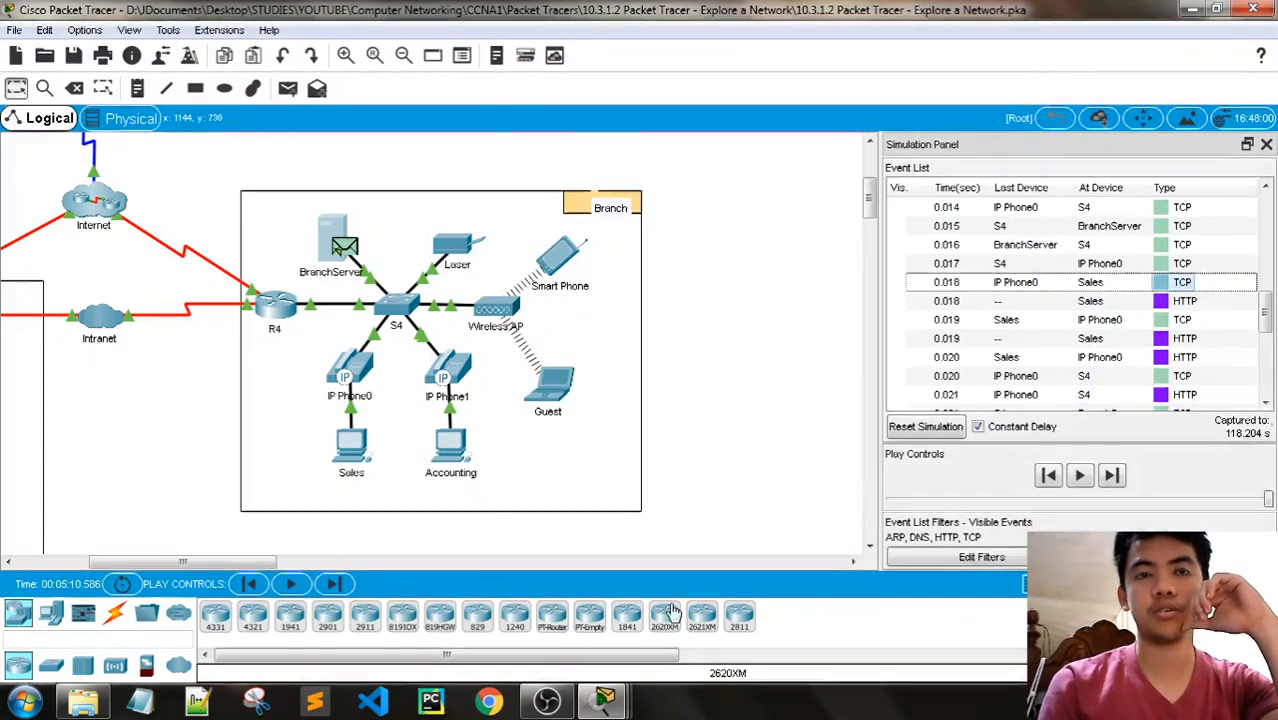
# - Read Step 2i and open the PDU information of the 0.023 s HTTP event at the intermediary switch S4
pyautogui.moveTo(604, 701)
pyautogui.click(698, 614)
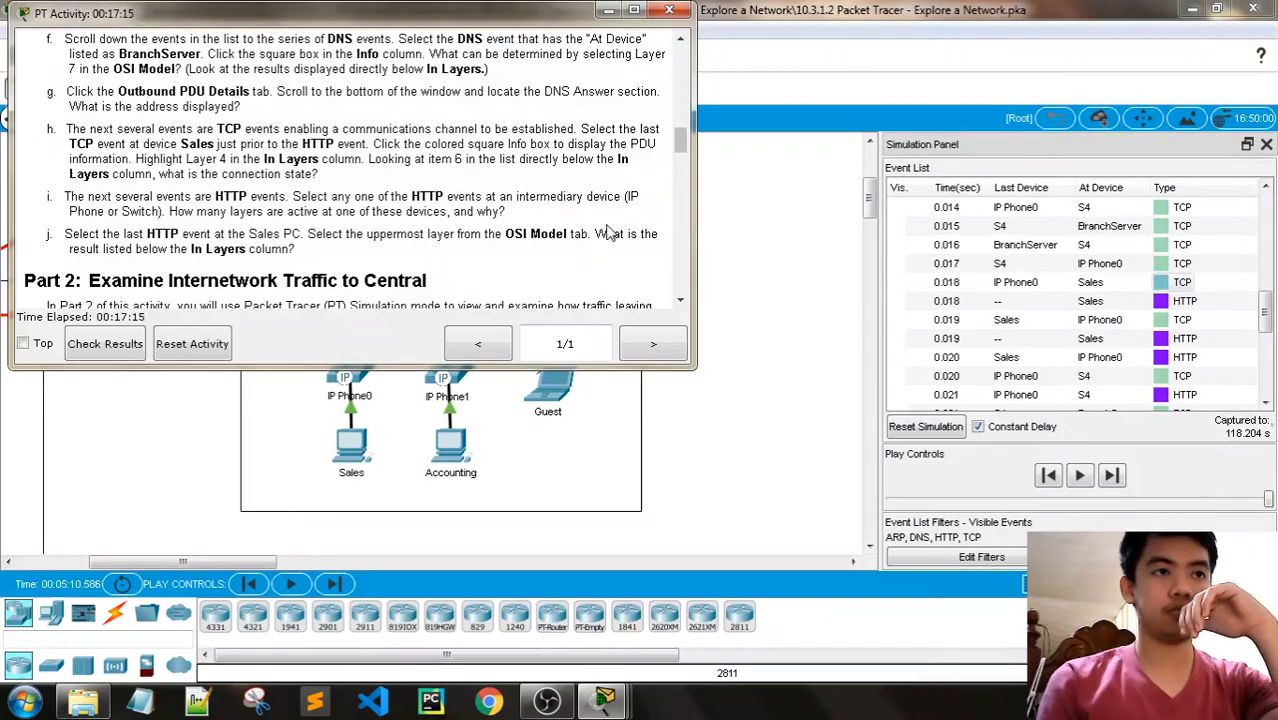
pyautogui.scroll(-1, 618, 212)
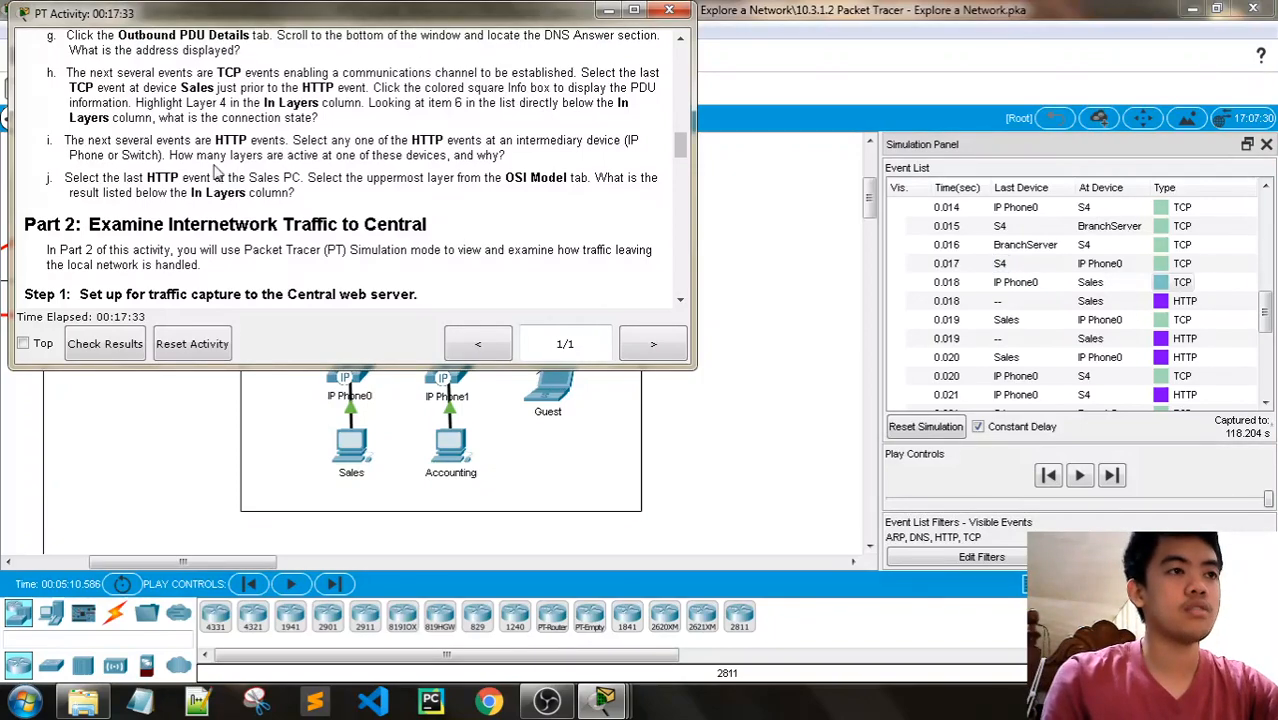
pyautogui.scroll(-1, 1158, 290)
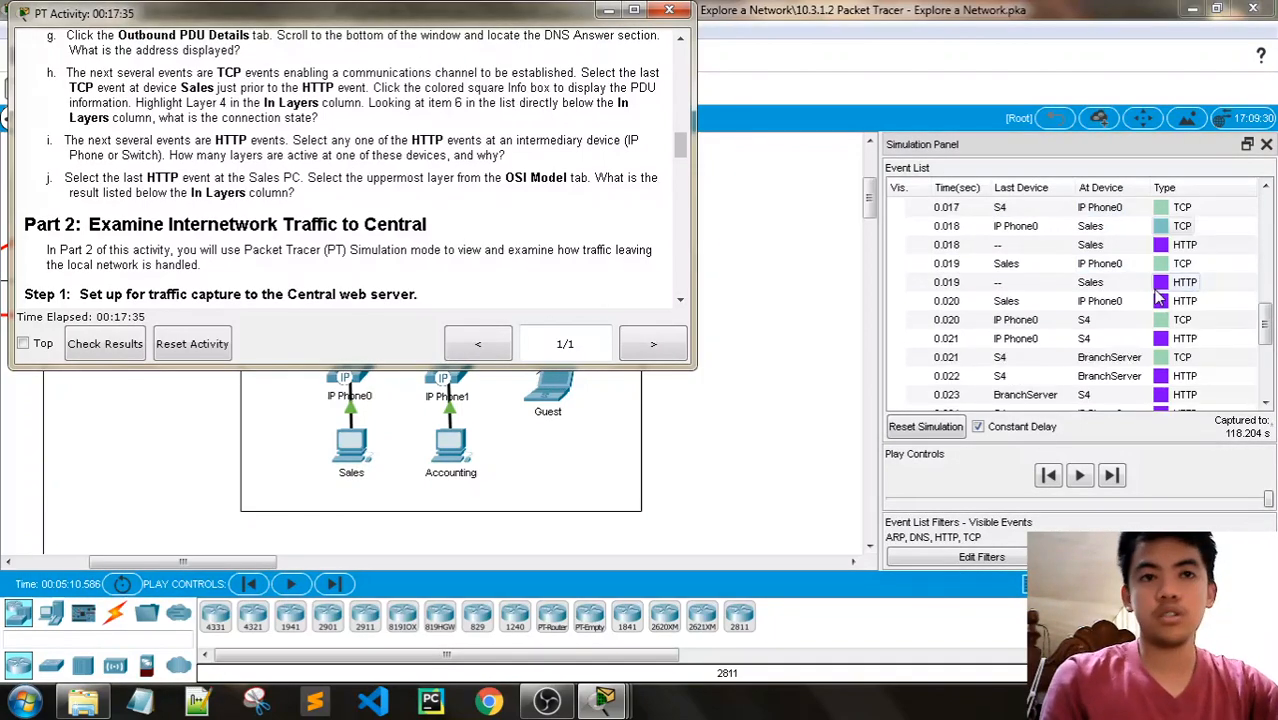
pyautogui.scroll(-1, 1158, 290)
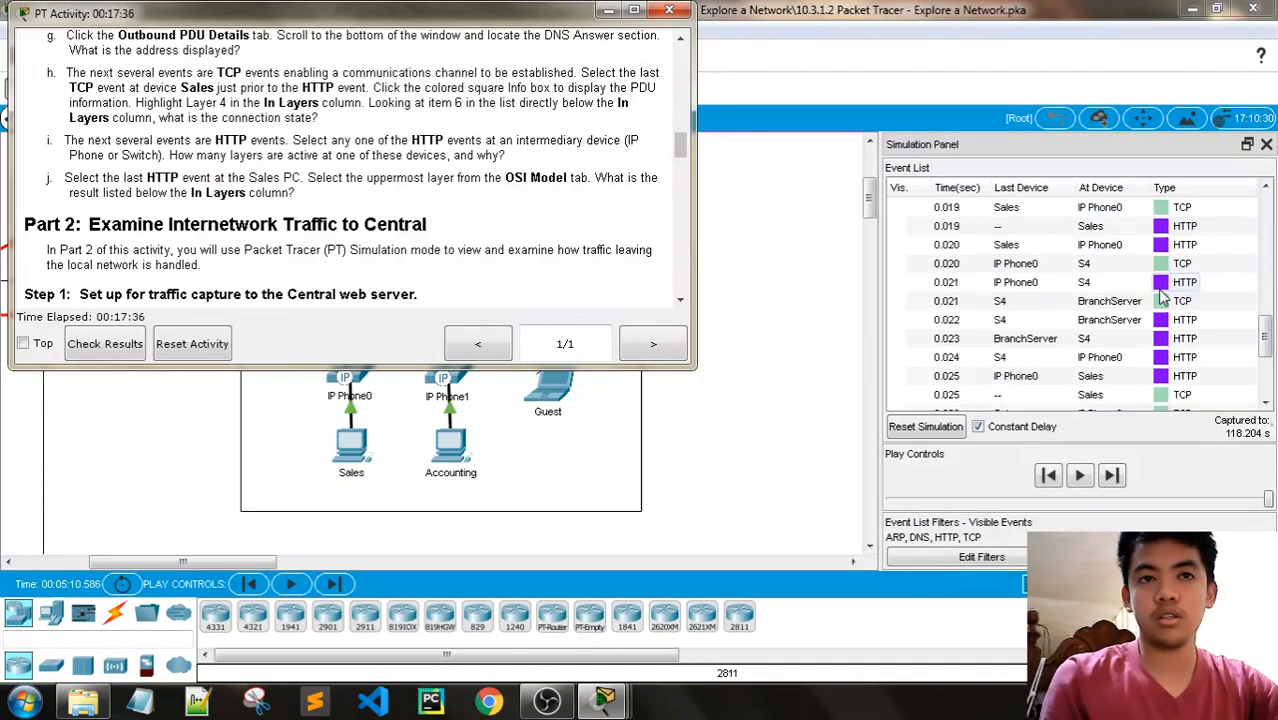
pyautogui.click(1166, 340)
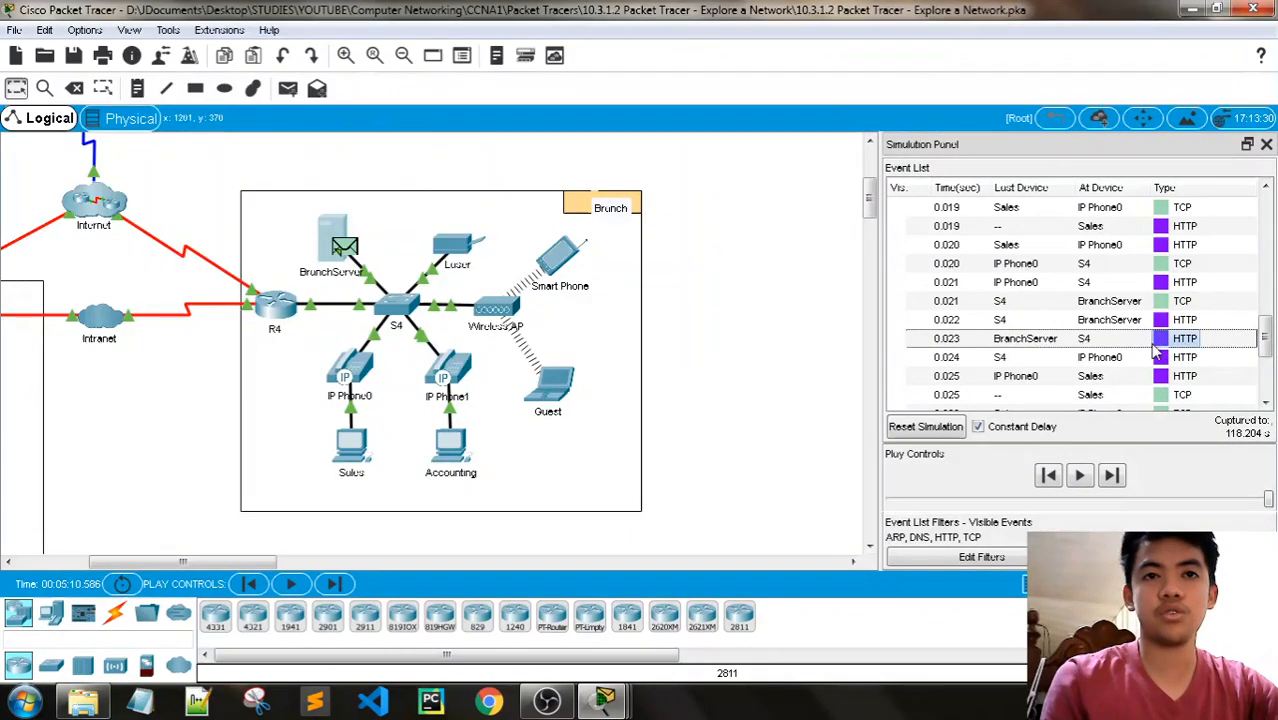
pyautogui.click(1162, 339)
# - Compare the active layers of the 0.023 s S4 HTTP event with Step 2i, and close its PDU information
pyautogui.click(604, 700)
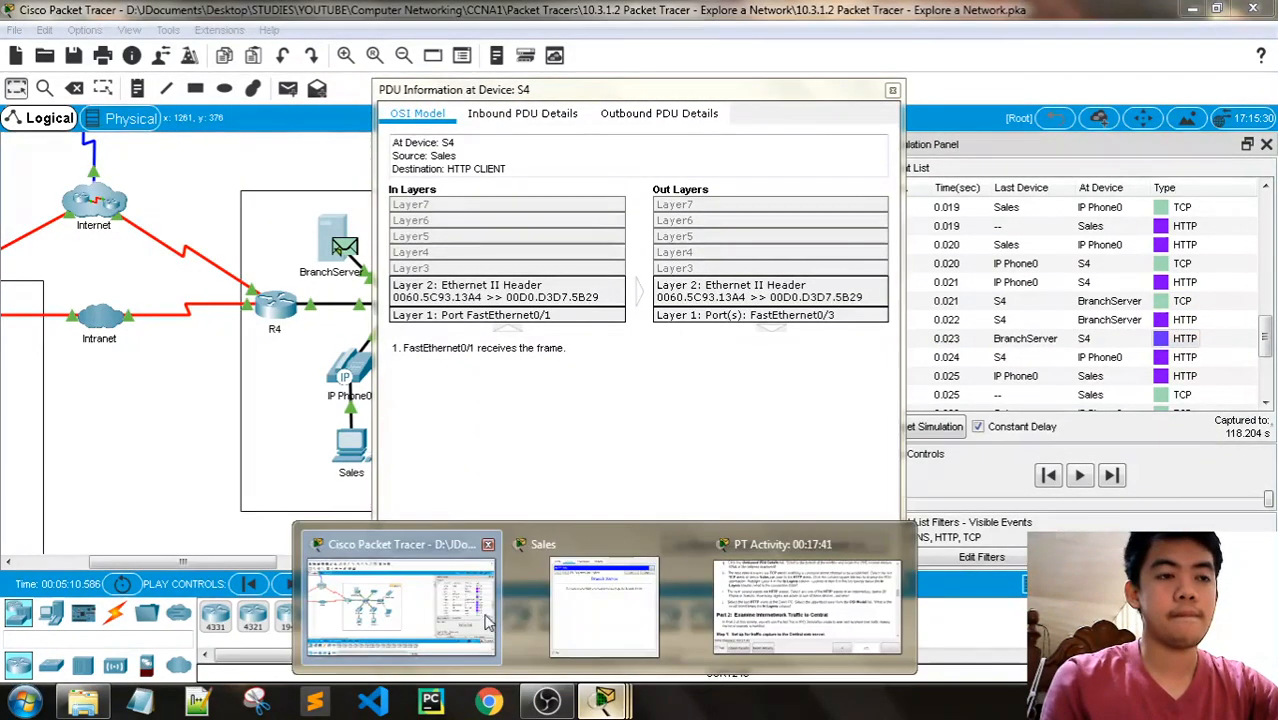
pyautogui.click(800, 588)
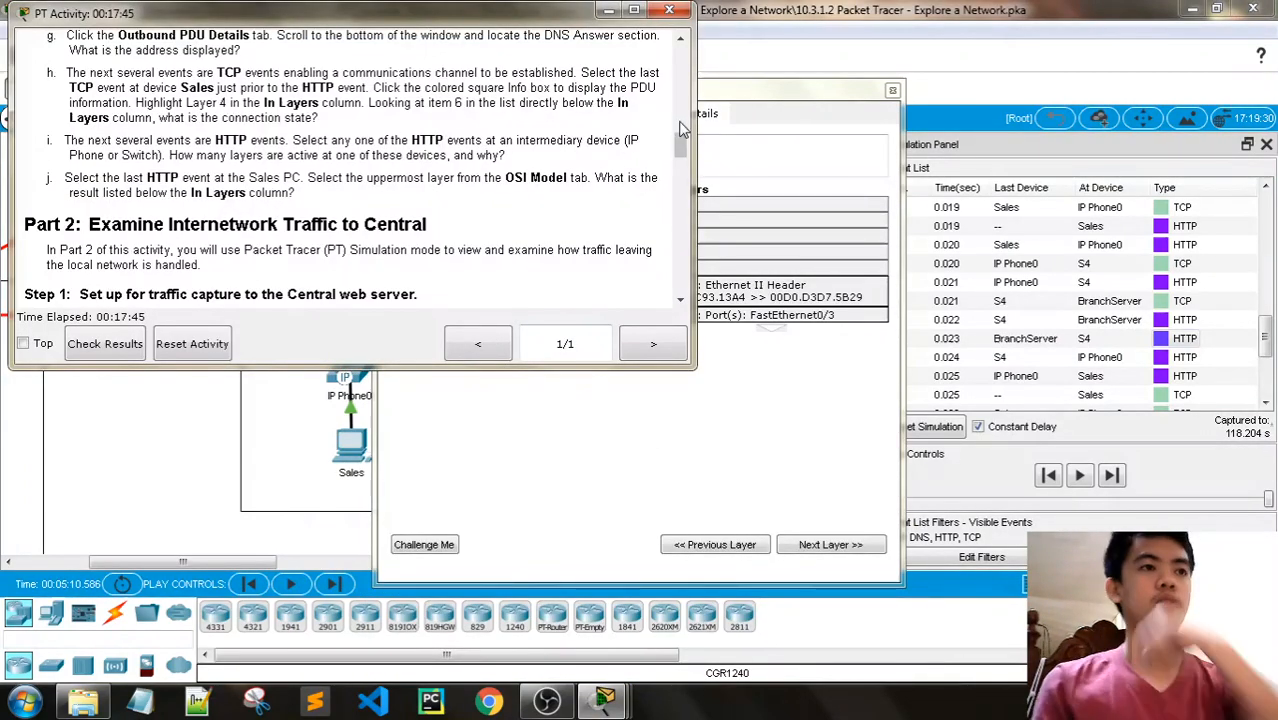
pyautogui.click(779, 93)
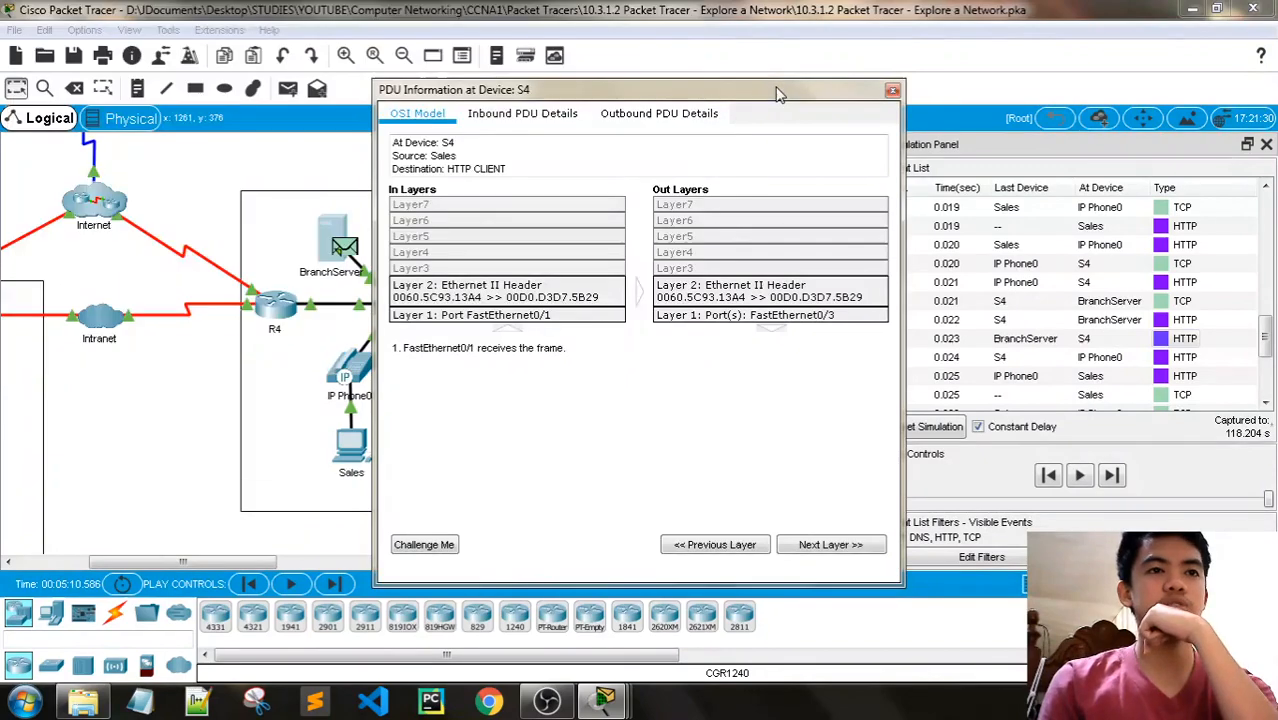
pyautogui.click(891, 92)
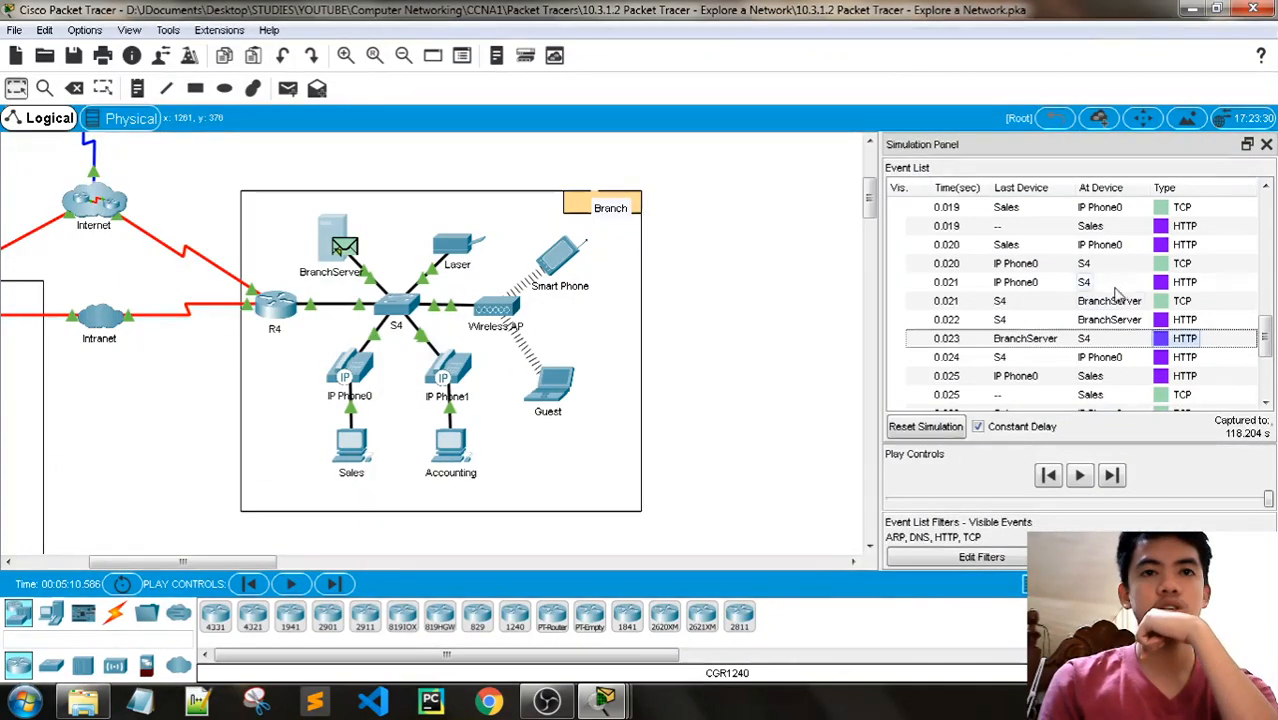
# - Check the active layers of the HTTP events at IP Phone0 (0.024 s) and S4 (0.021 s), closing each PDU information window
pyautogui.click(1160, 357)
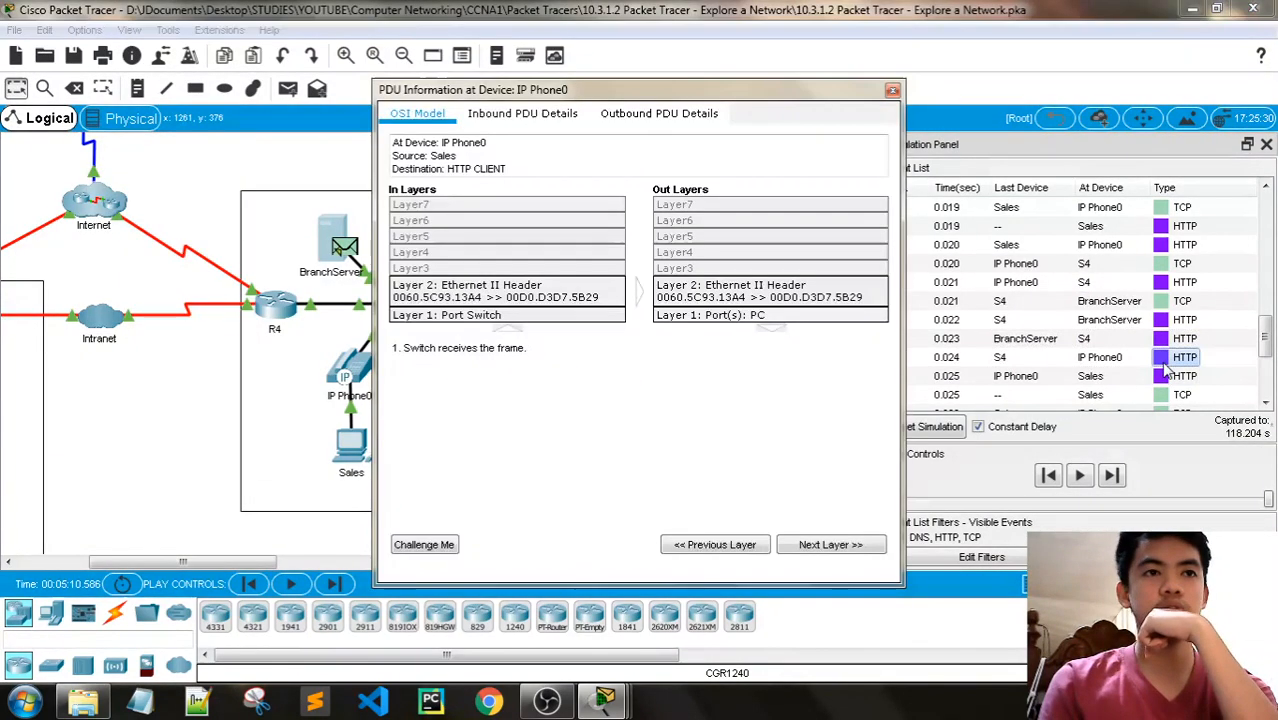
pyautogui.click(892, 90)
pyautogui.click(1158, 290)
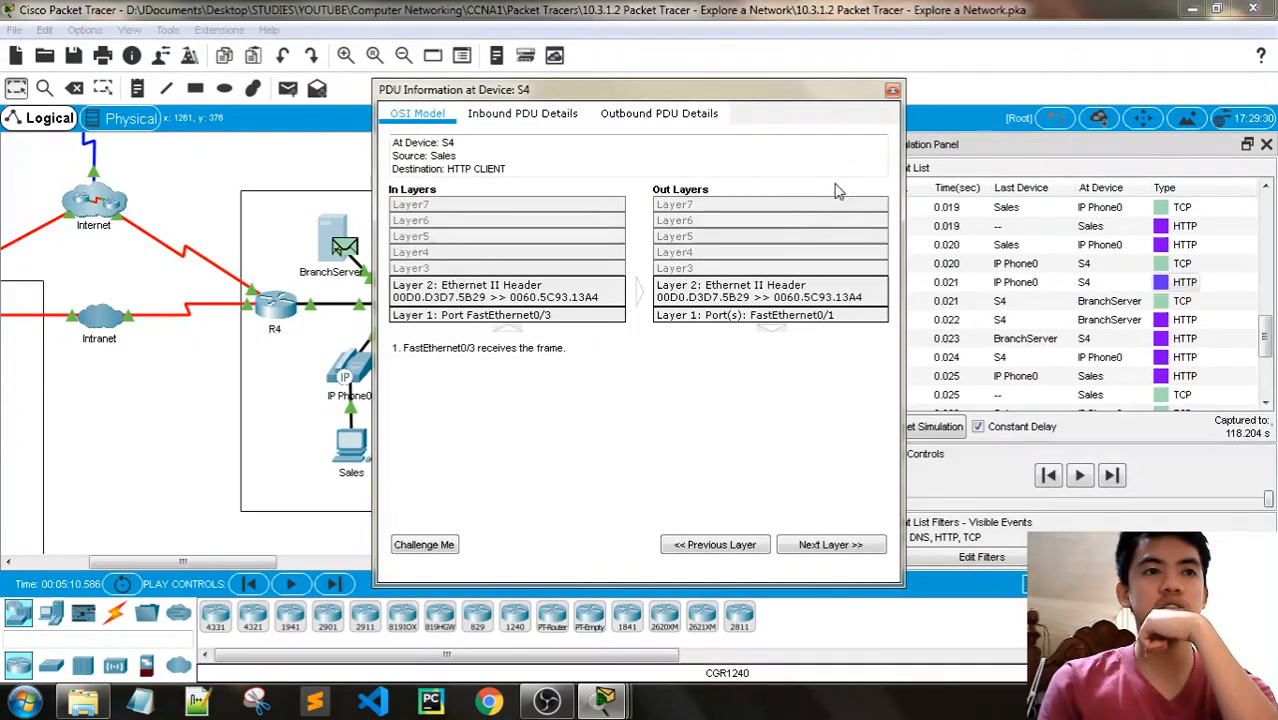
pyautogui.click(895, 103)
# - Read Step 2j, open the last Sales HTTP event at 0.025 s, and select Layer 7 of its In Layers
pyautogui.moveTo(604, 700)
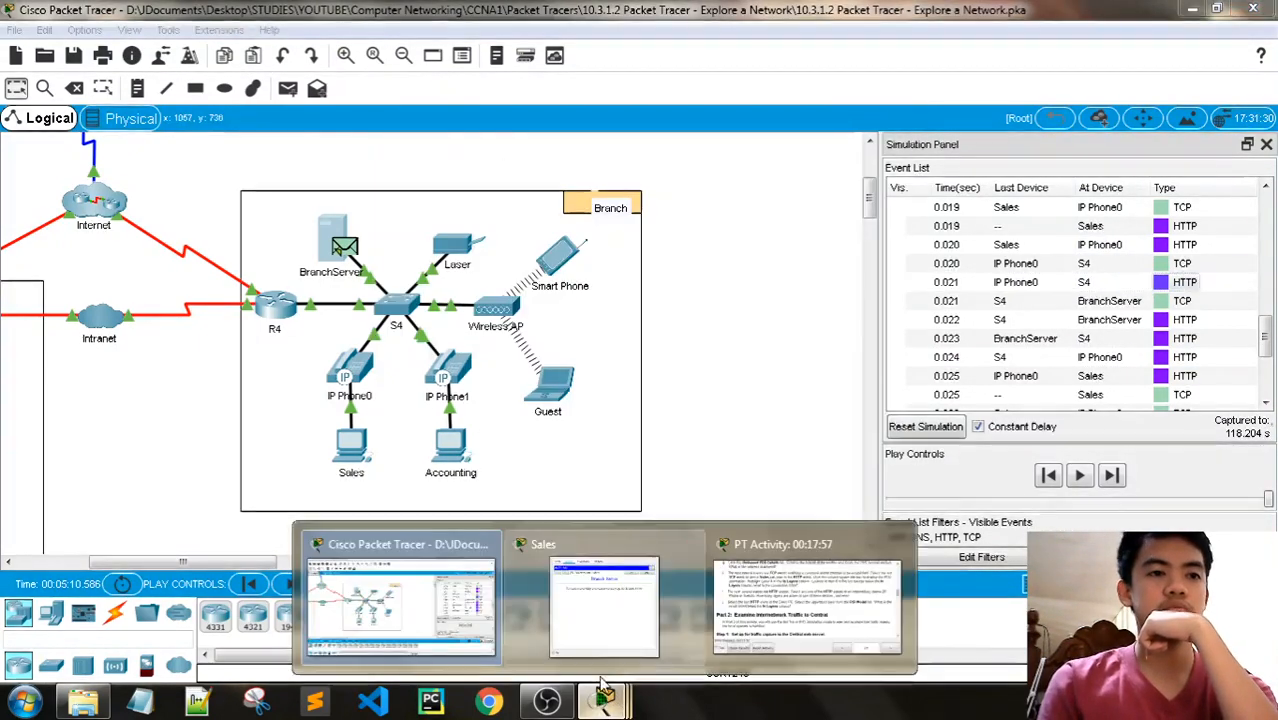
pyautogui.click(790, 600)
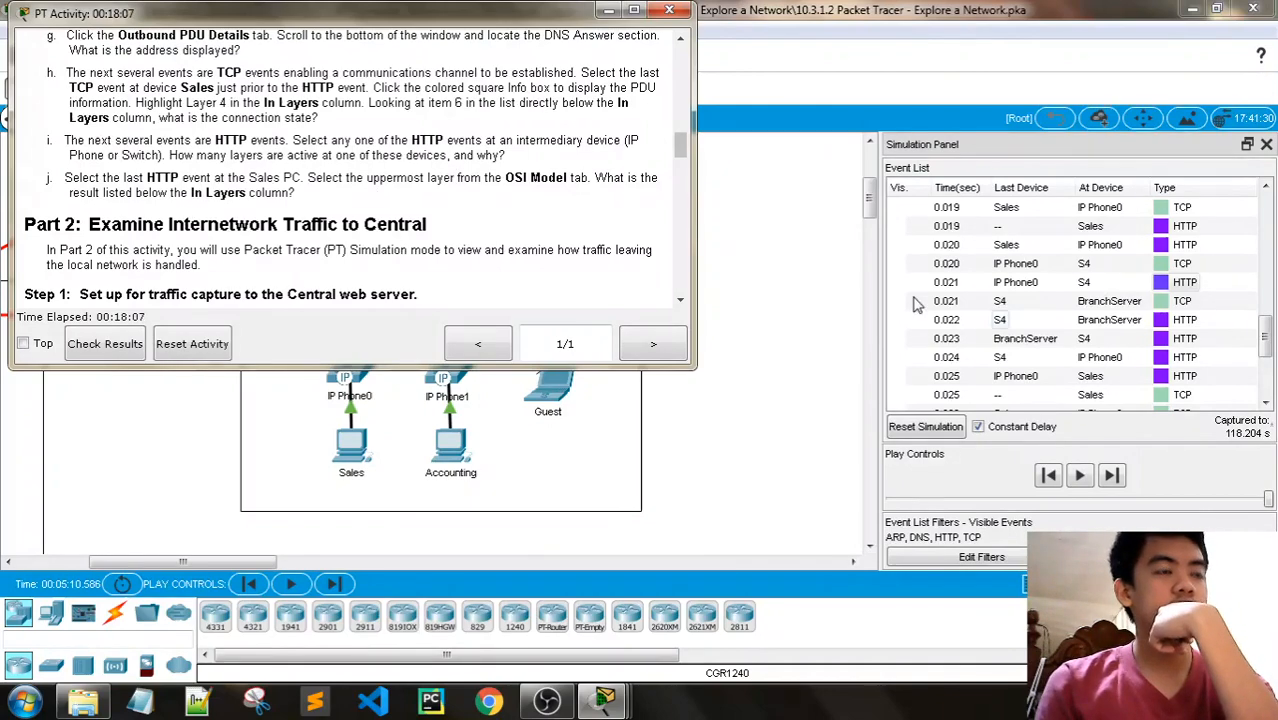
pyautogui.scroll(-1, 1072, 338)
pyautogui.scroll(-2, 1075, 337)
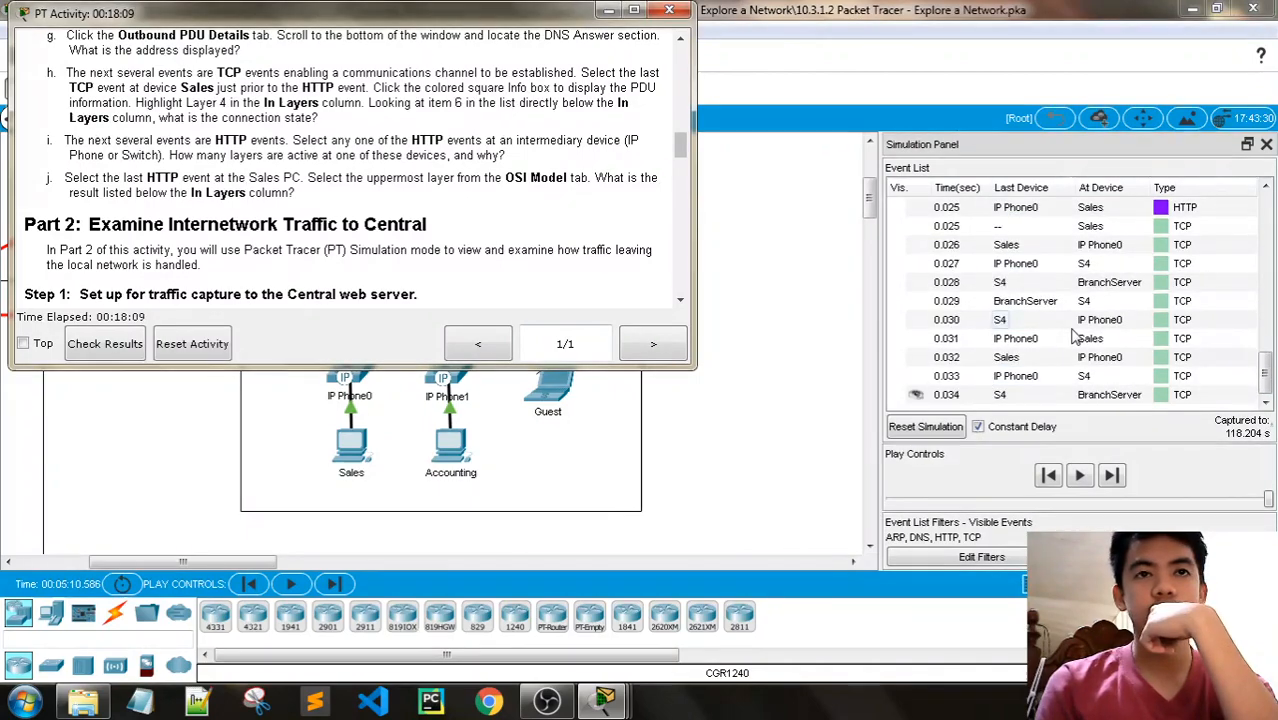
pyautogui.scroll(1, 1075, 337)
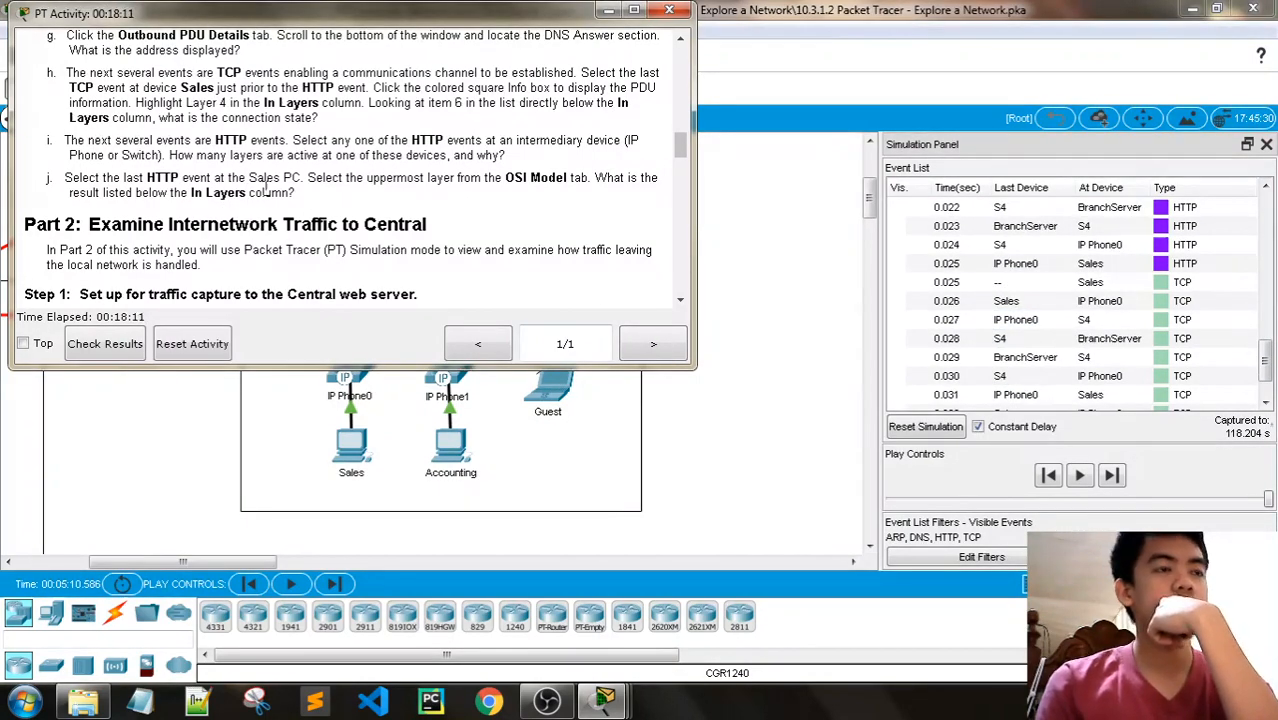
pyautogui.scroll(1, 1110, 305)
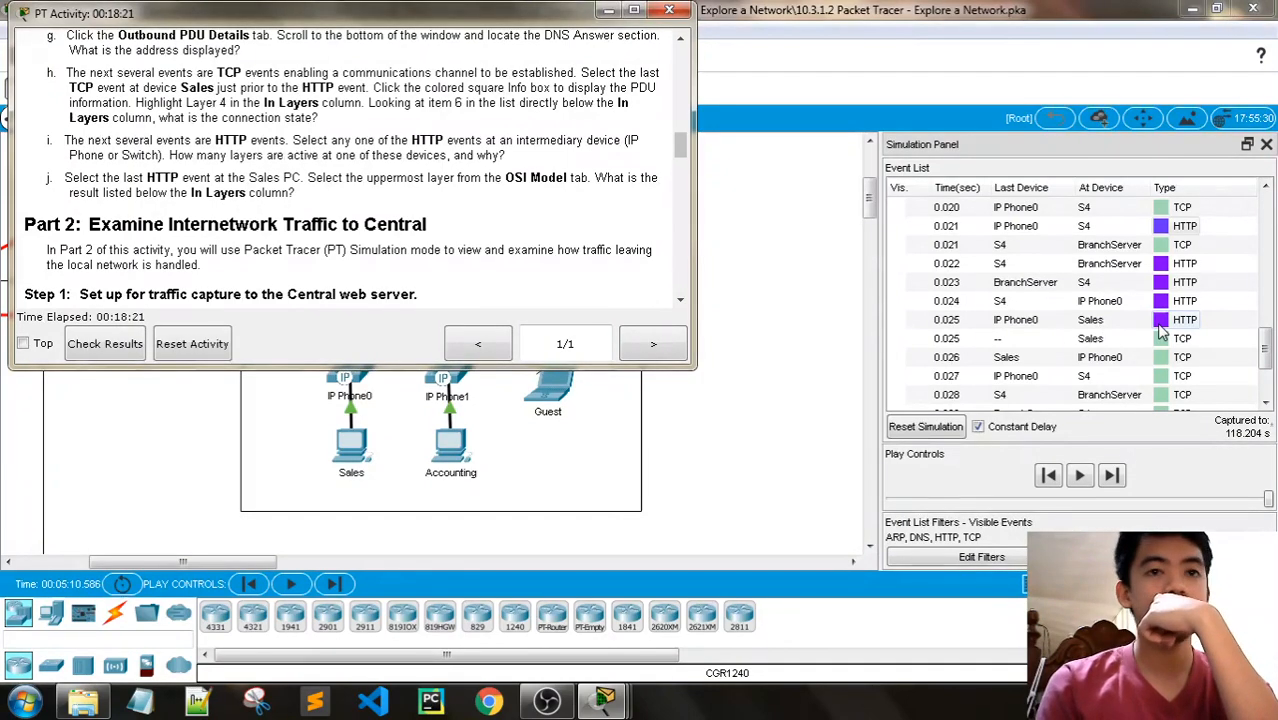
pyautogui.click(1160, 335)
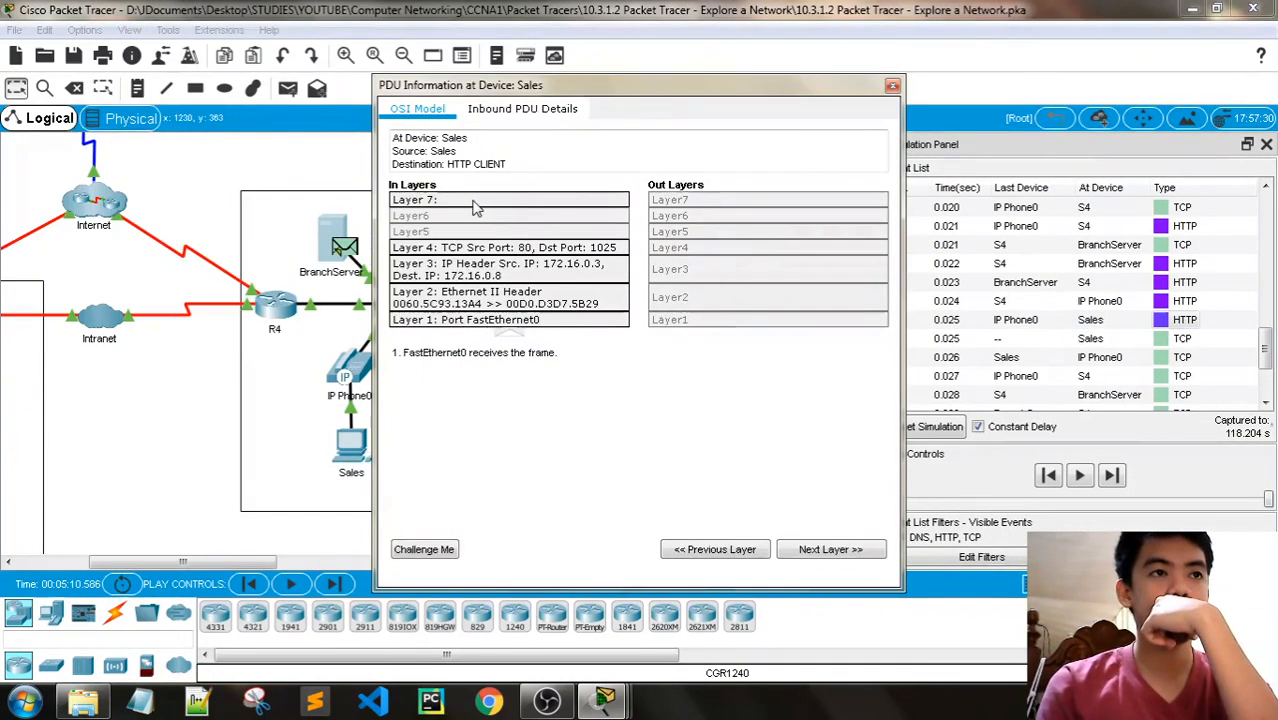
pyautogui.click(474, 201)
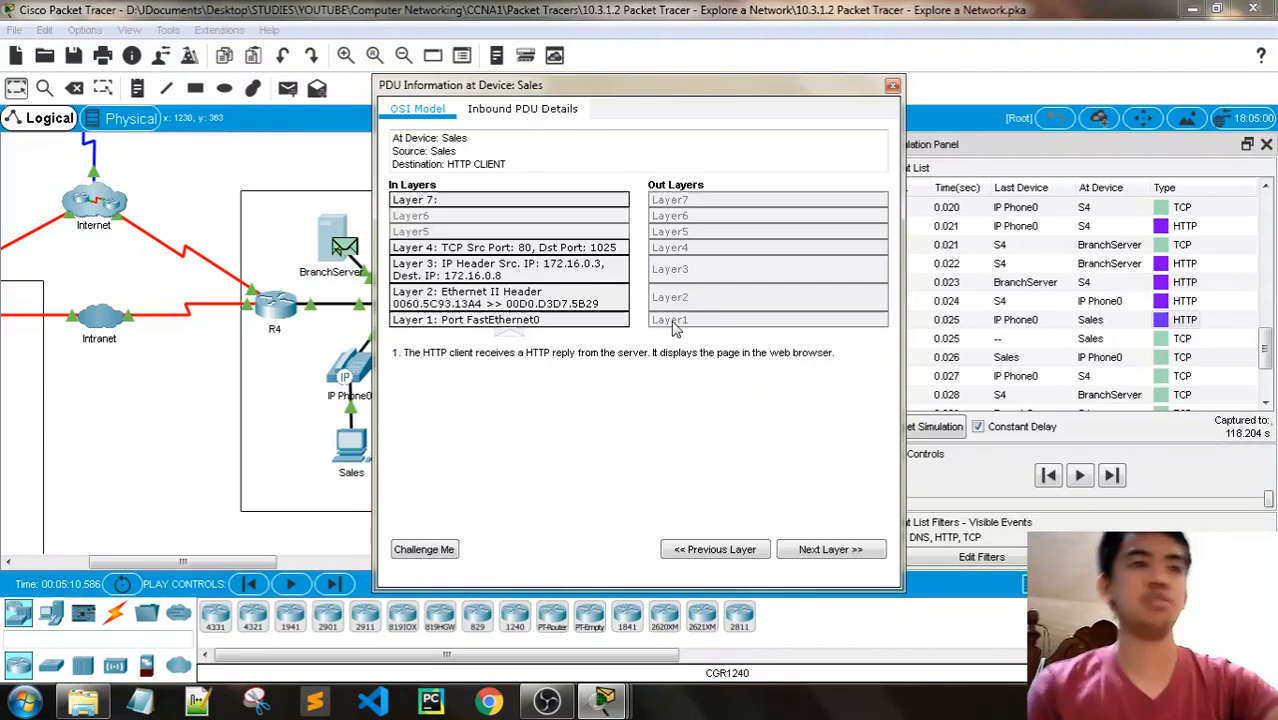
# - Check the Layer 7 result of the 0.025 s Sales HTTP event against Step 2j, and close its PDU information
pyautogui.moveTo(597, 706)
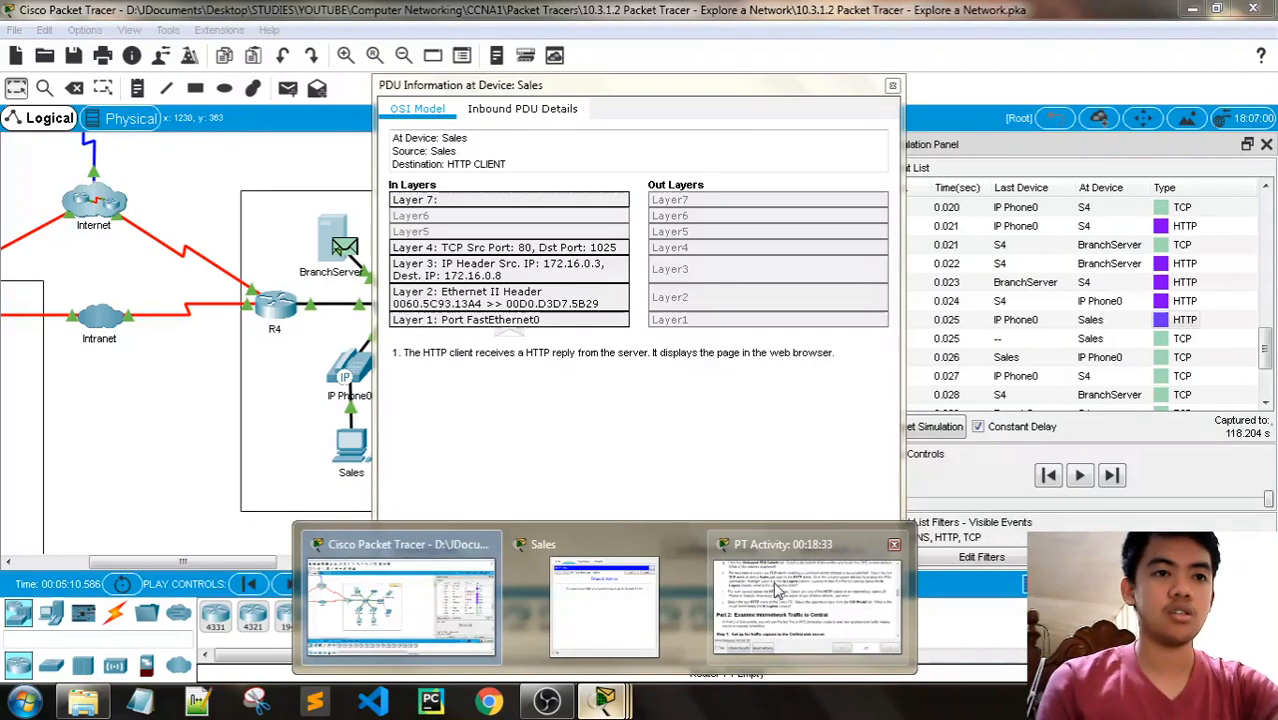
pyautogui.click(580, 590)
pyautogui.click(818, 84)
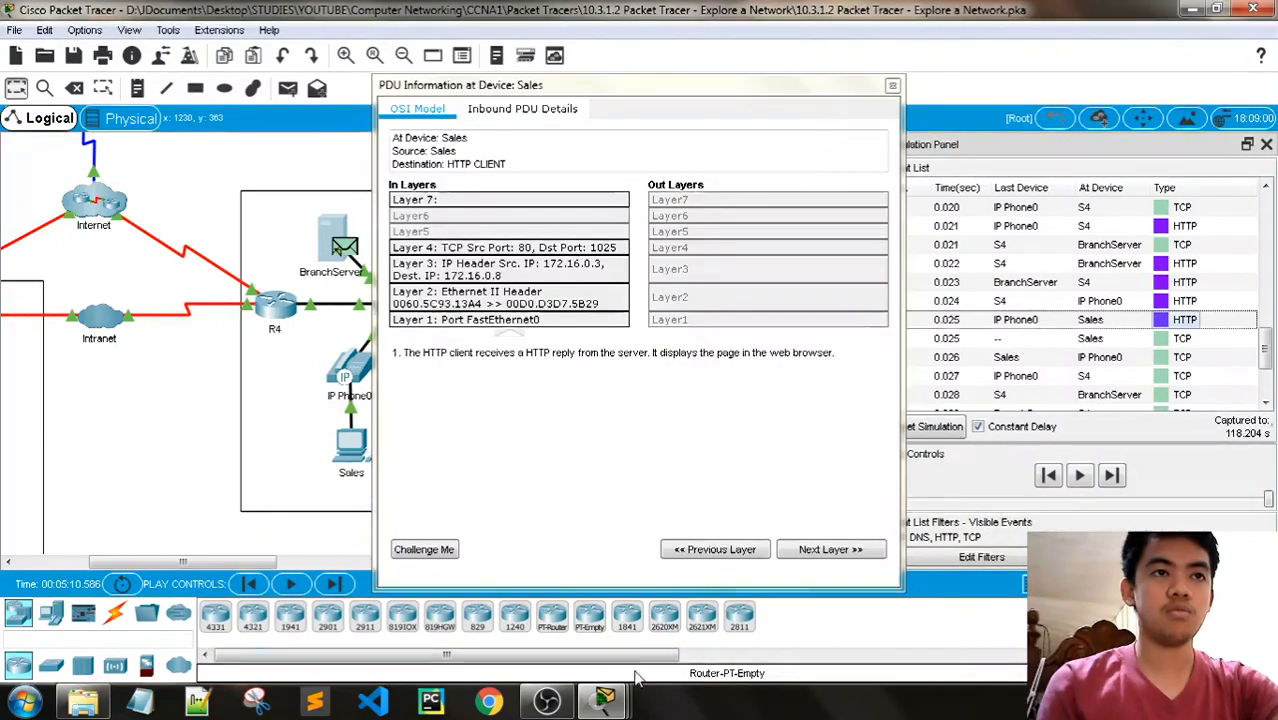
pyautogui.moveTo(605, 700)
pyautogui.click(758, 604)
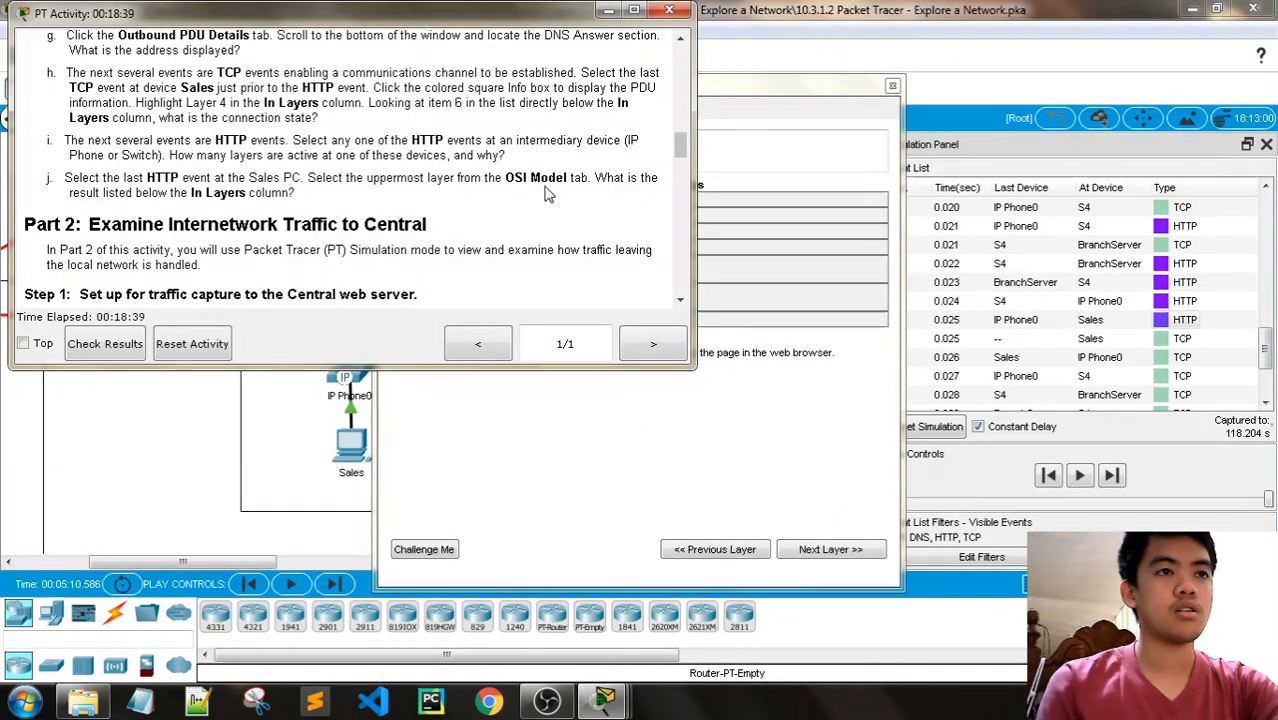
pyautogui.click(736, 87)
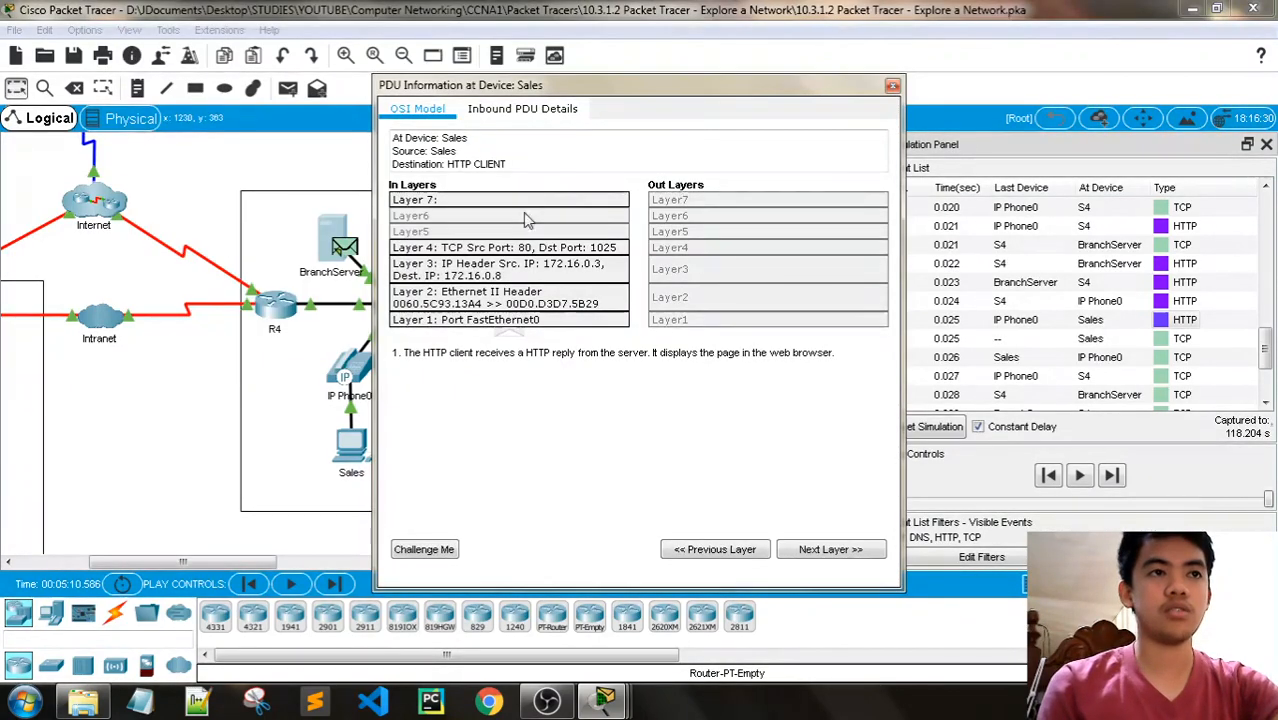
pyautogui.click(891, 86)
# - Glance at the 0.024 s IP Phone0 HTTP event, then view the inbound and outbound PDU details of the 0.022 s BranchServer event
pyautogui.click(1158, 302)
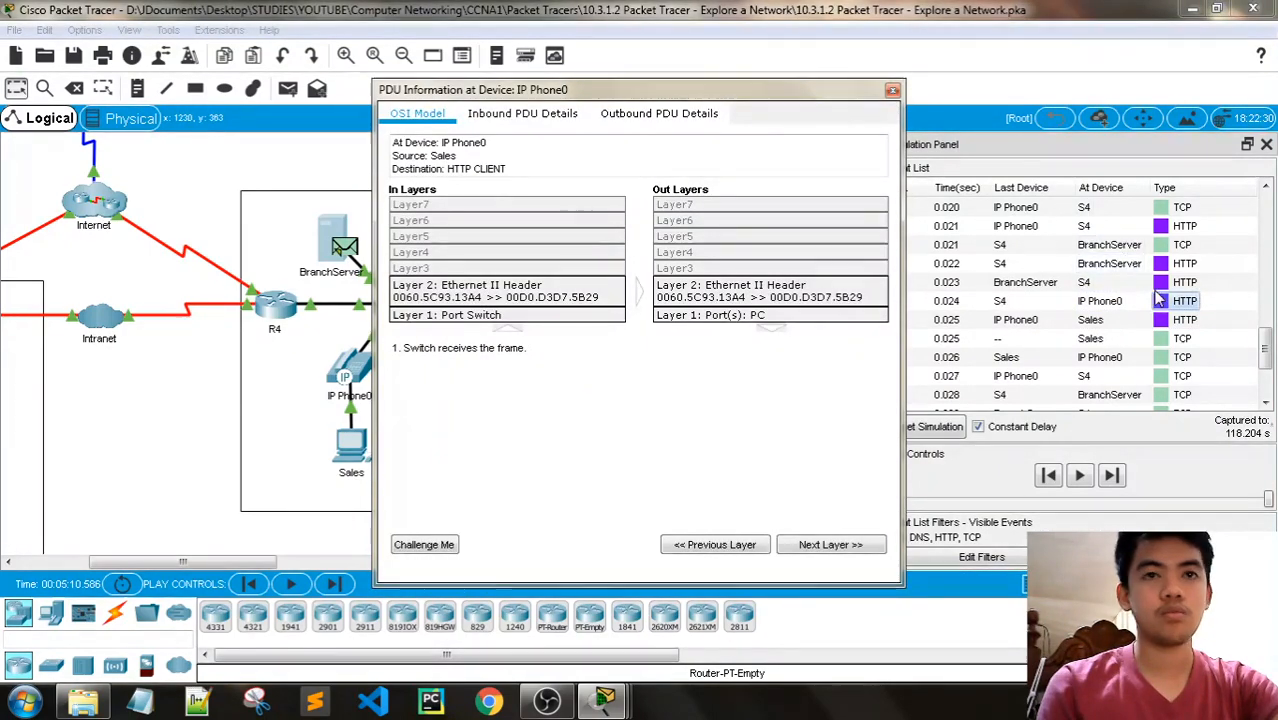
pyautogui.click(893, 92)
pyautogui.click(1160, 263)
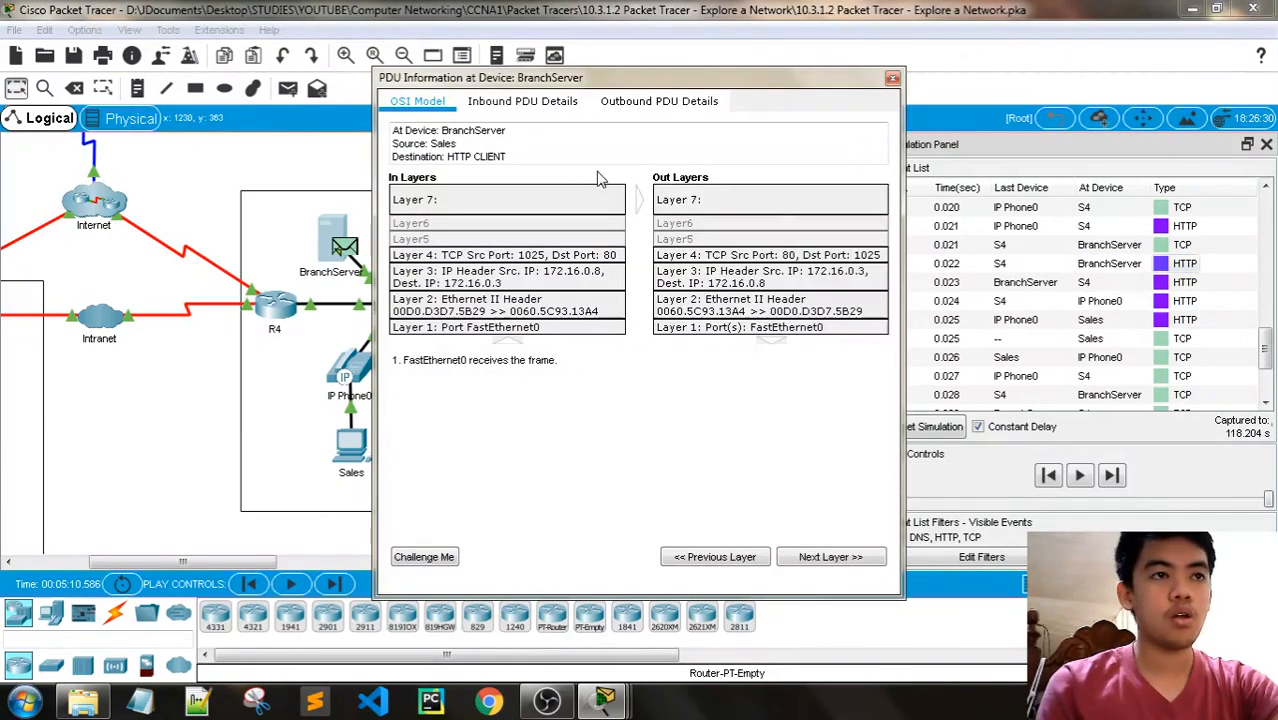
pyautogui.click(535, 102)
pyautogui.click(645, 104)
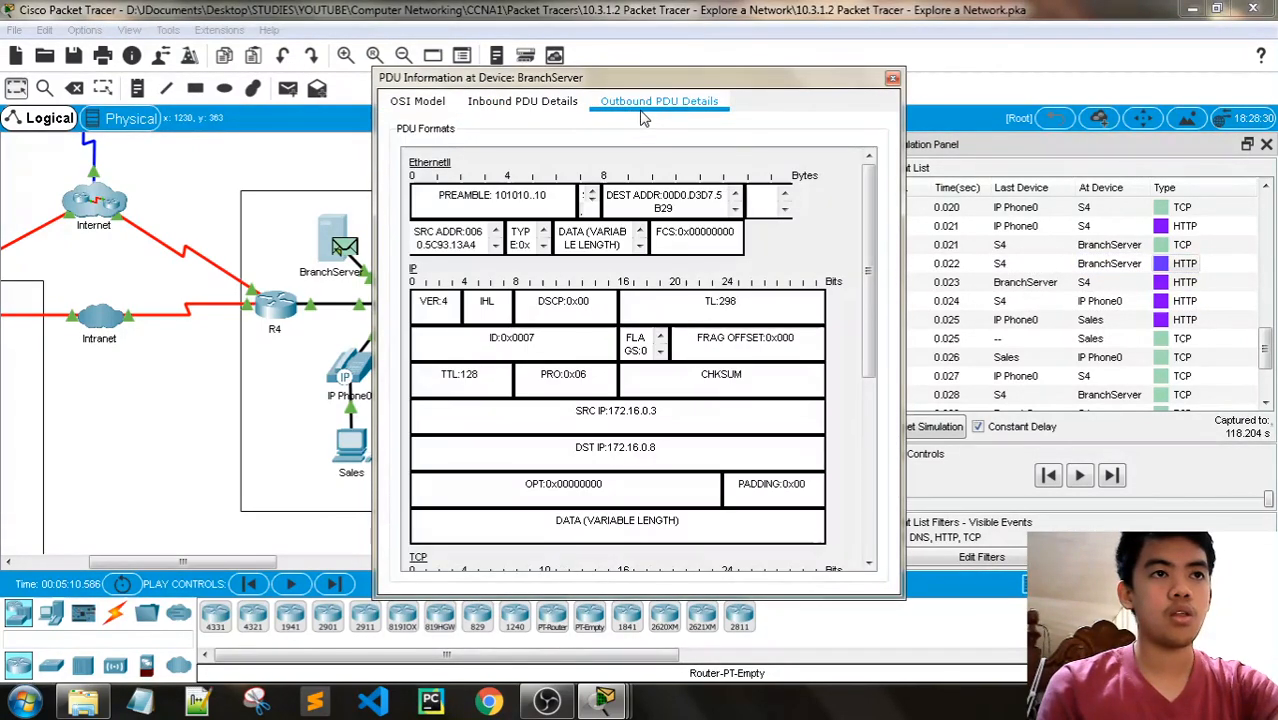
# - Examine Layer 7 of the BranchServer HTTP event's In and Out Layers in the OSI model, and close its PDU information
pyautogui.click(442, 106)
pyautogui.click(697, 202)
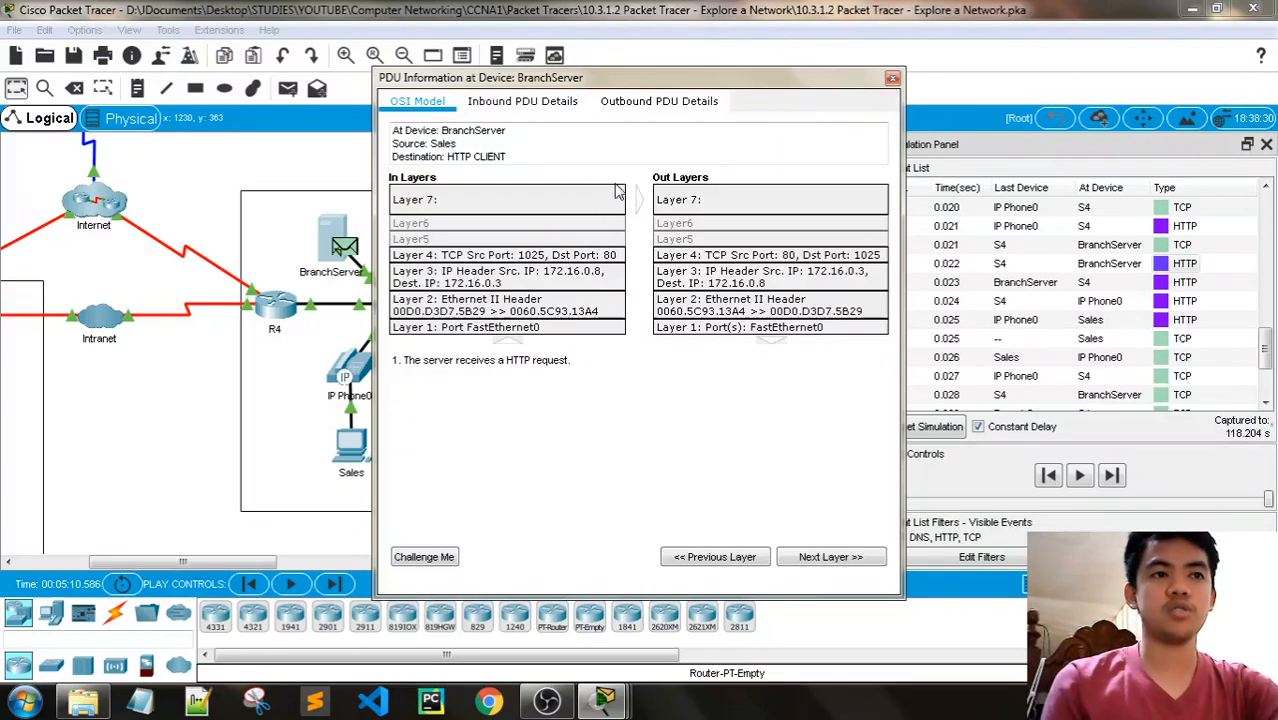
pyautogui.click(680, 200)
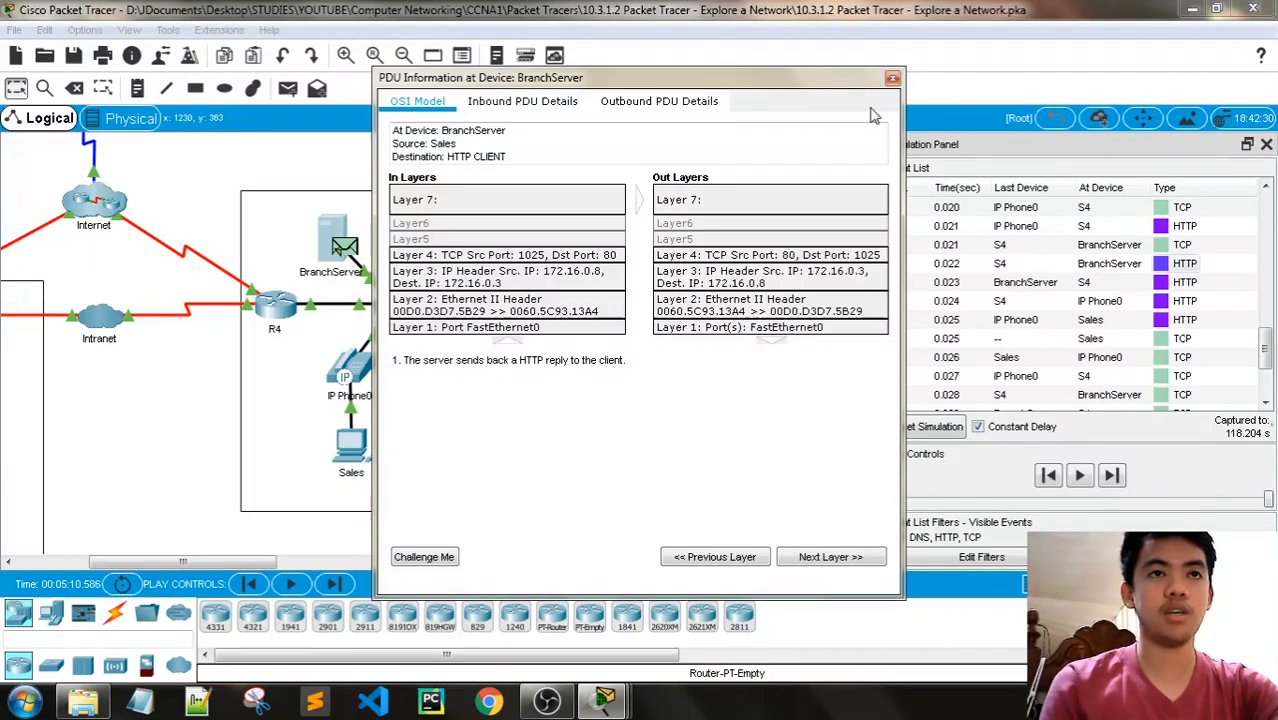
pyautogui.click(892, 78)
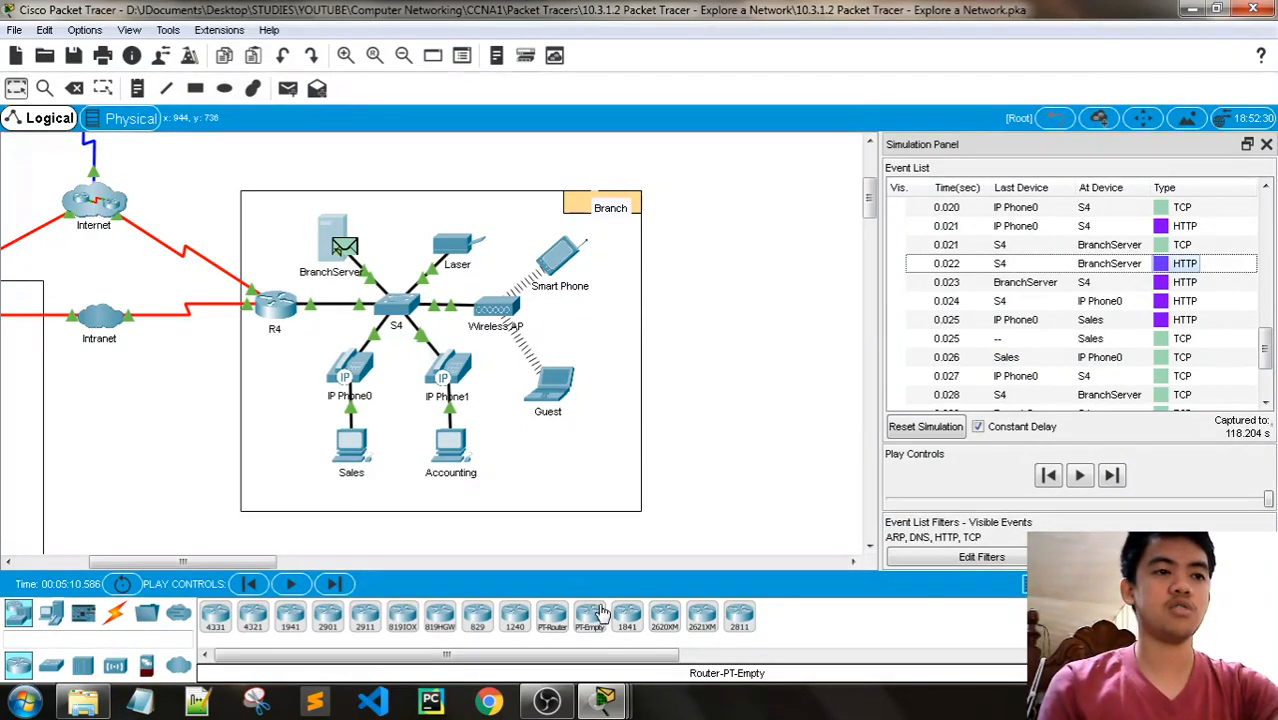
# - Bring up the activity instructions and read Part 2, Step 1 on setting up traffic capture to the Central web server
pyautogui.moveTo(604, 700)
pyautogui.click(796, 596)
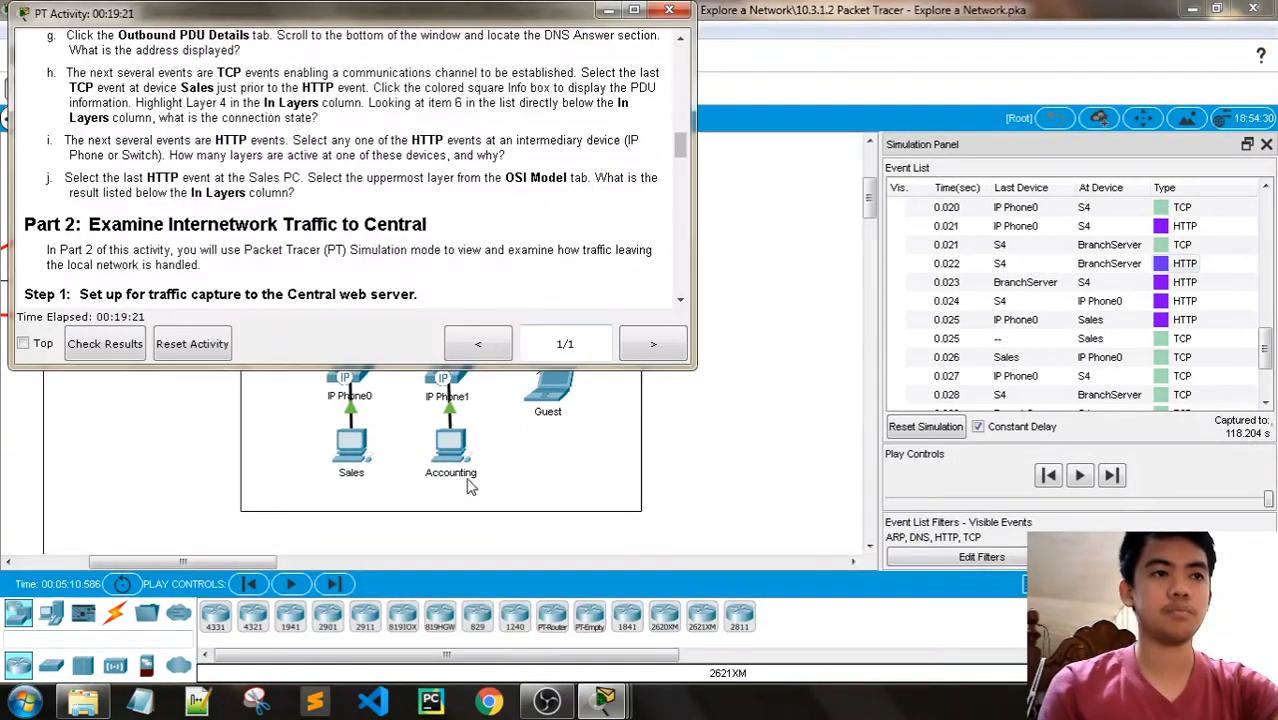
pyautogui.scroll(-5, 445, 215)
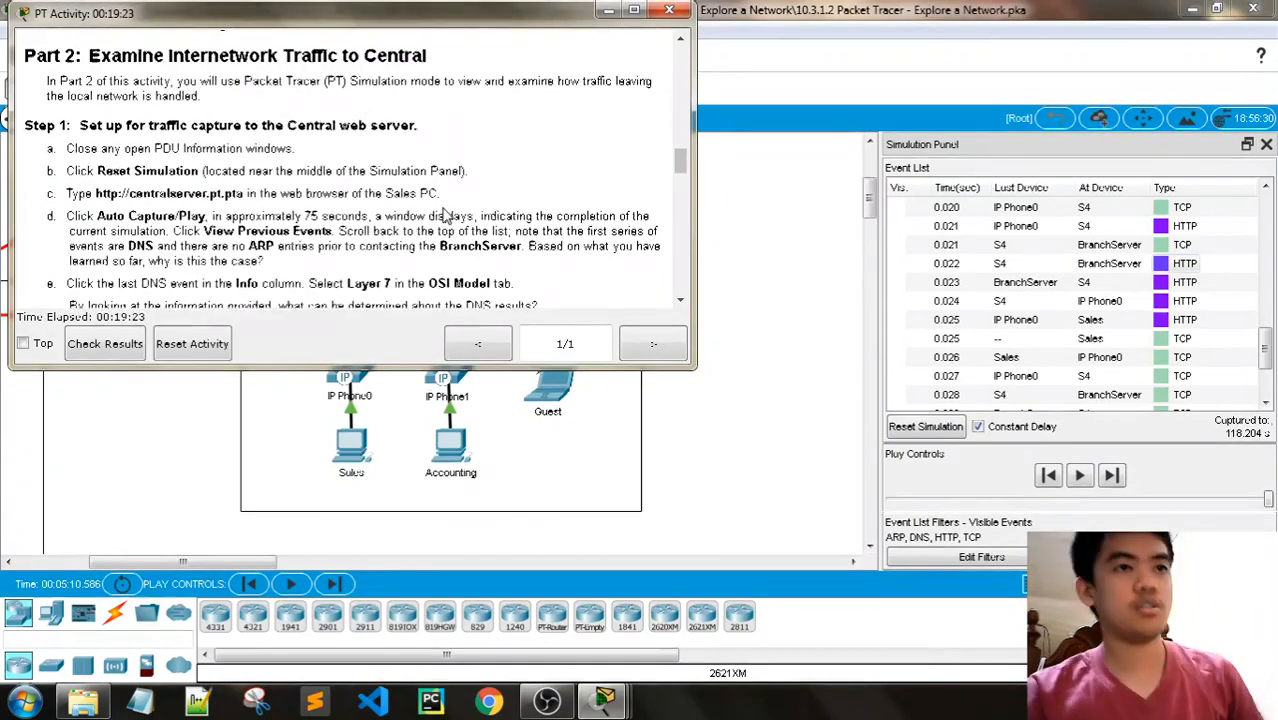
pyautogui.scroll(-2, 445, 215)
pyautogui.scroll(3, 445, 215)
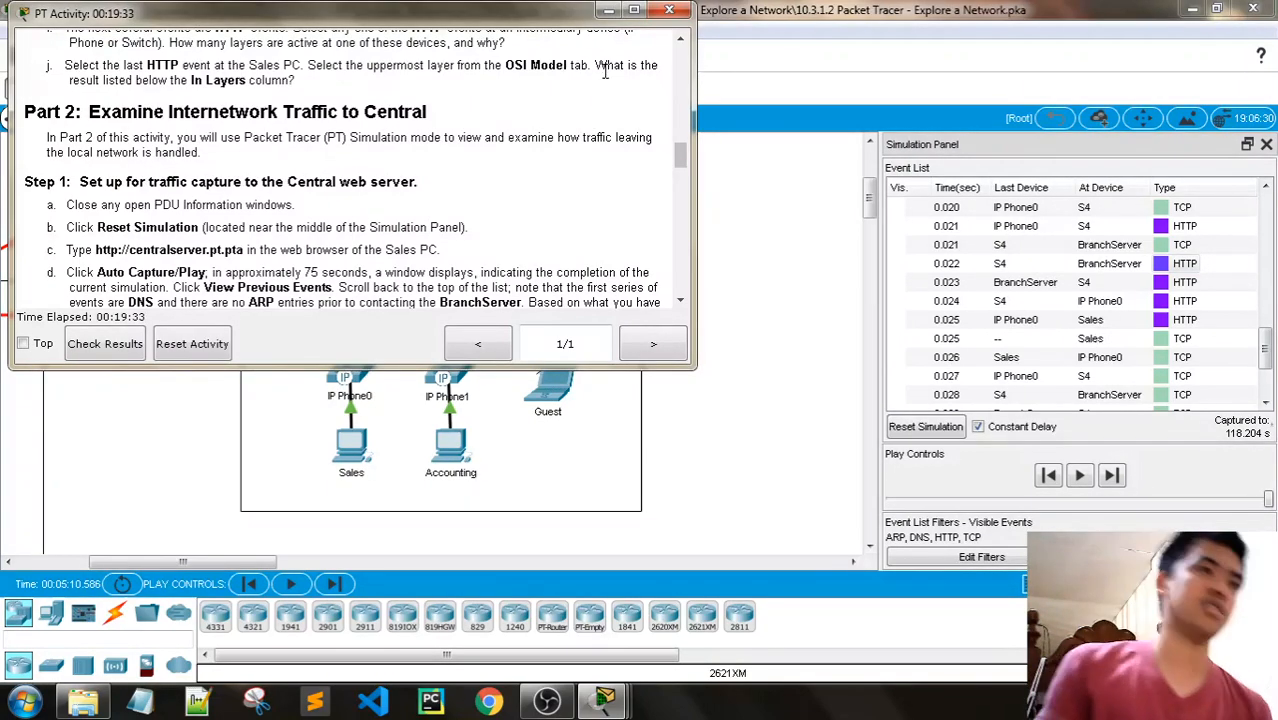
# - Minimize the instructions to look over the Central network in the topology, and reopen them at Part 2, Step 1
pyautogui.click(609, 10)
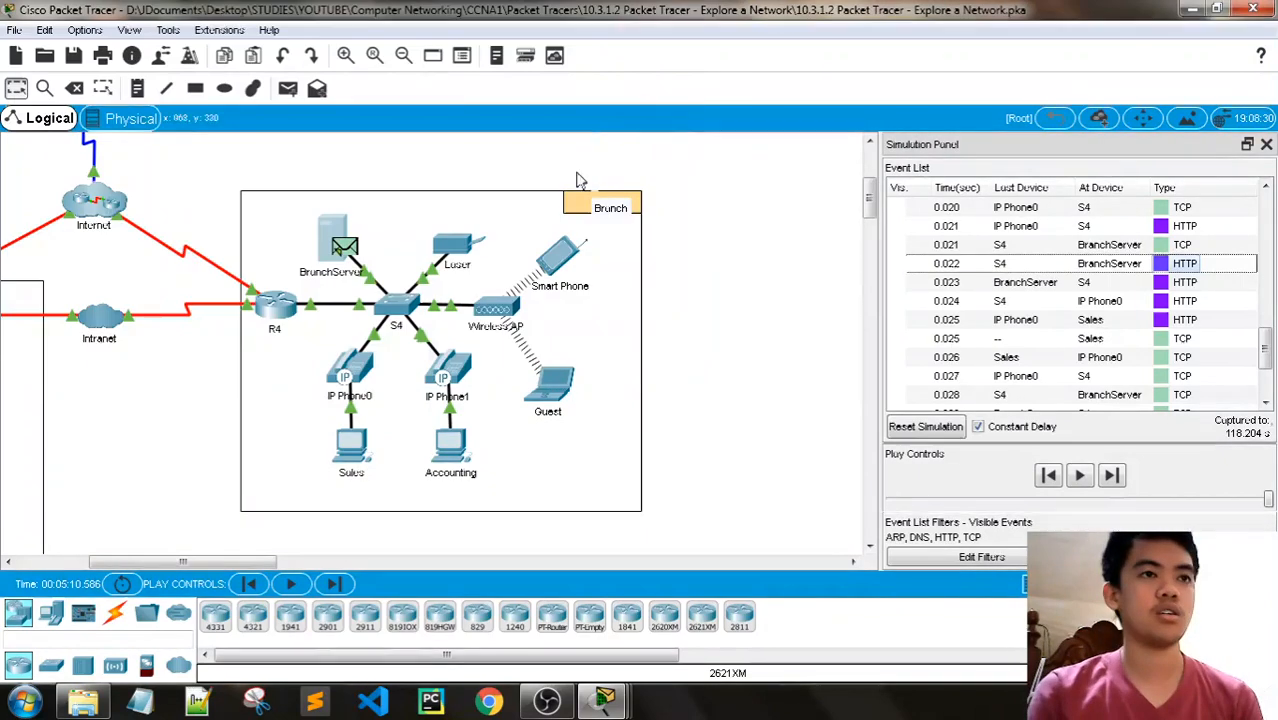
pyautogui.moveTo(219, 562); pyautogui.dragTo(147, 562)
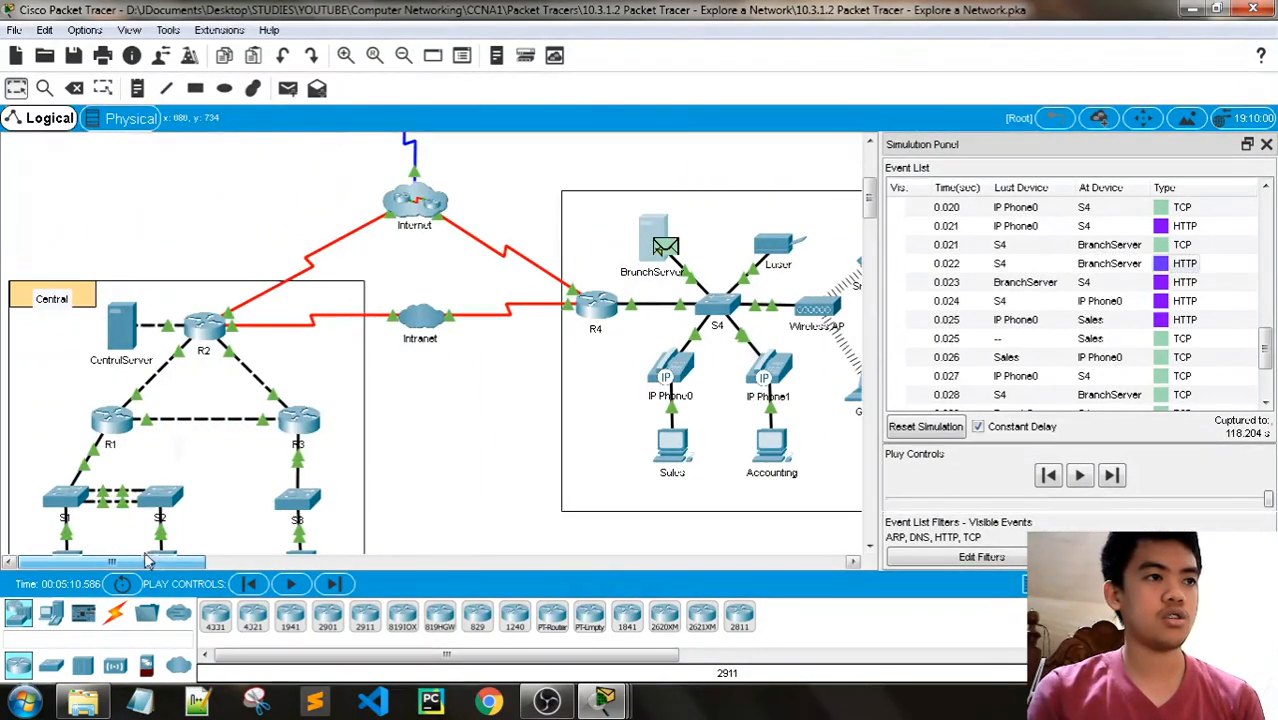
pyautogui.scroll(-2, 224, 450)
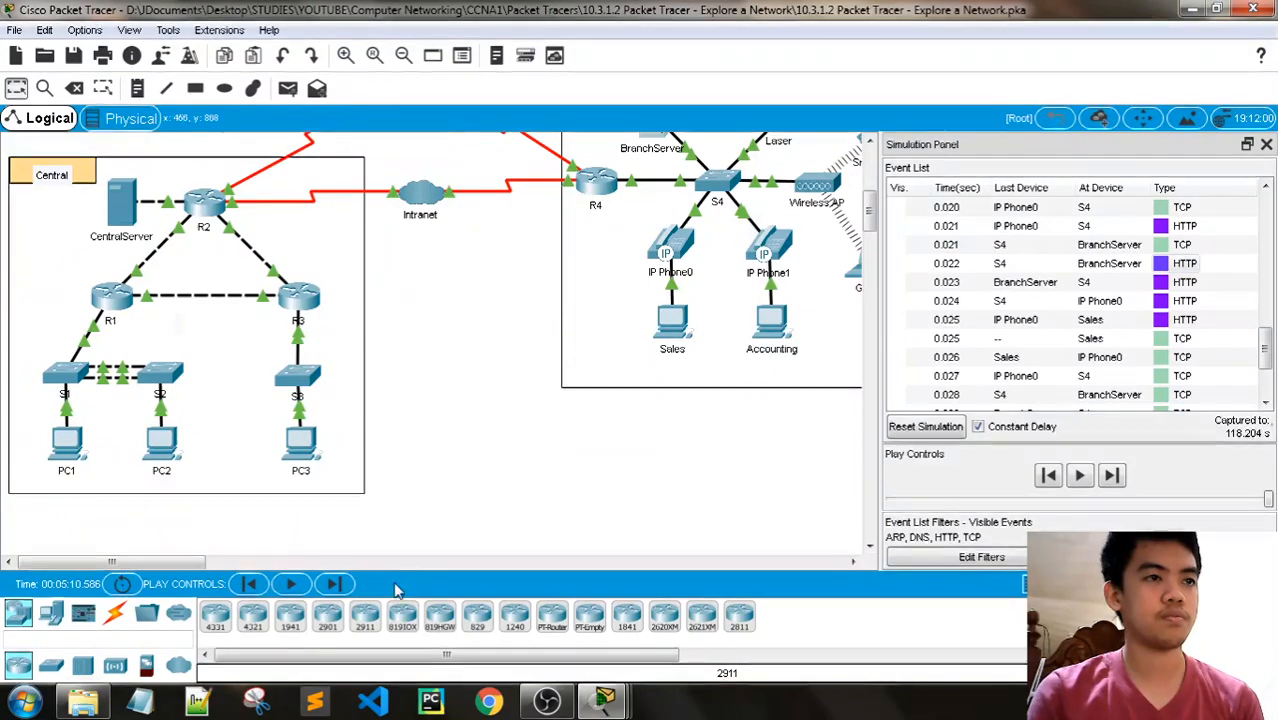
pyautogui.click(604, 700)
pyautogui.click(806, 605)
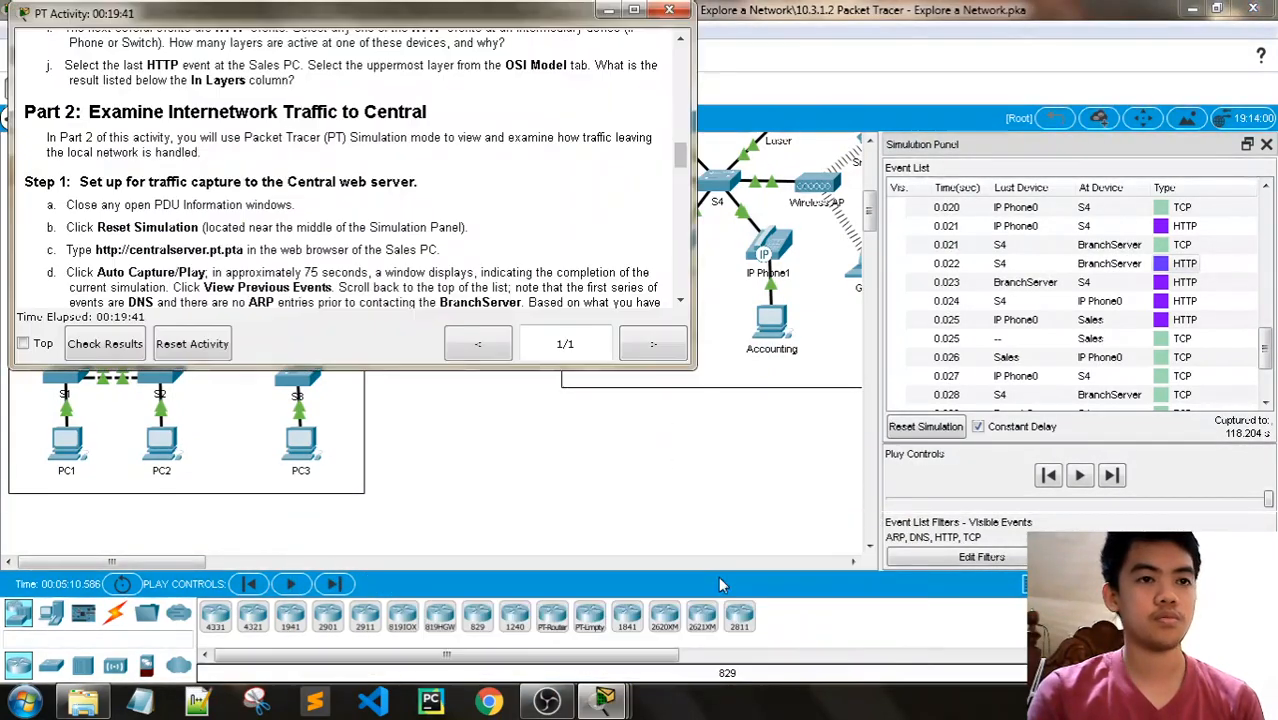
# - Recheck the instructions for Part 2, Step 1, close the open Sales PC window and reset the simulation
pyautogui.scroll(5, 558, 268)
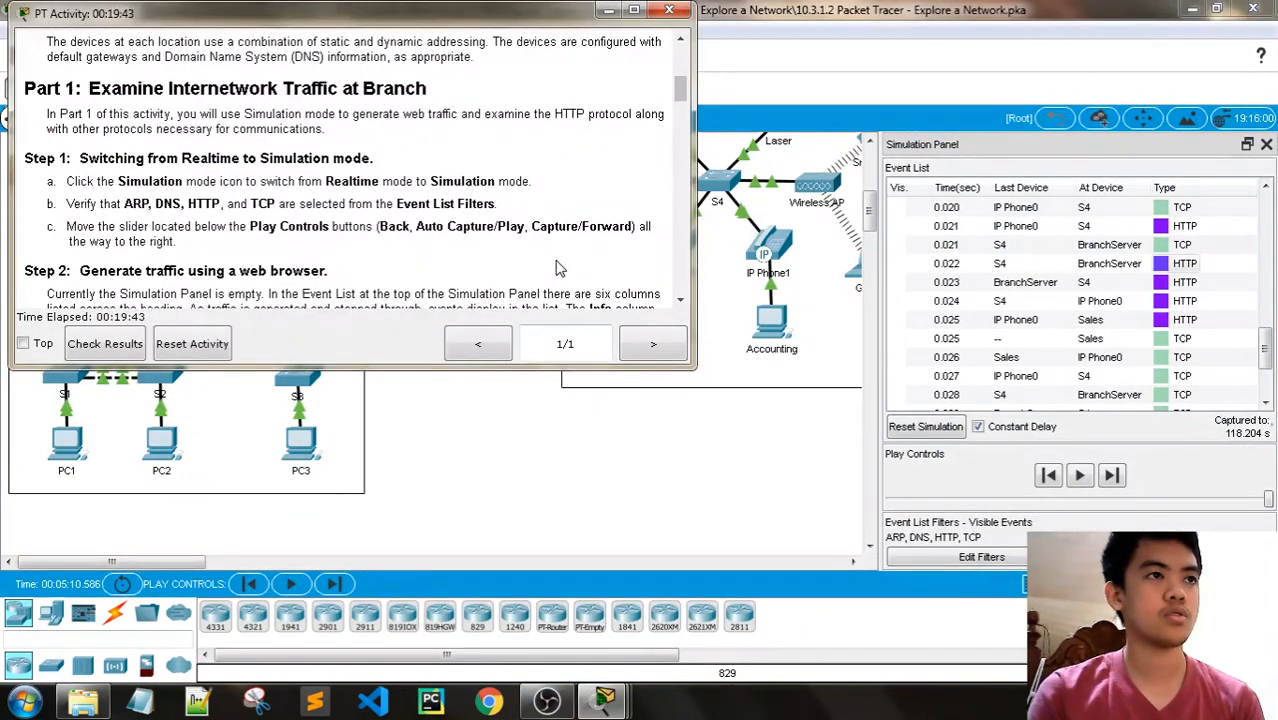
pyautogui.scroll(-10, 558, 268)
pyautogui.scroll(1, 558, 268)
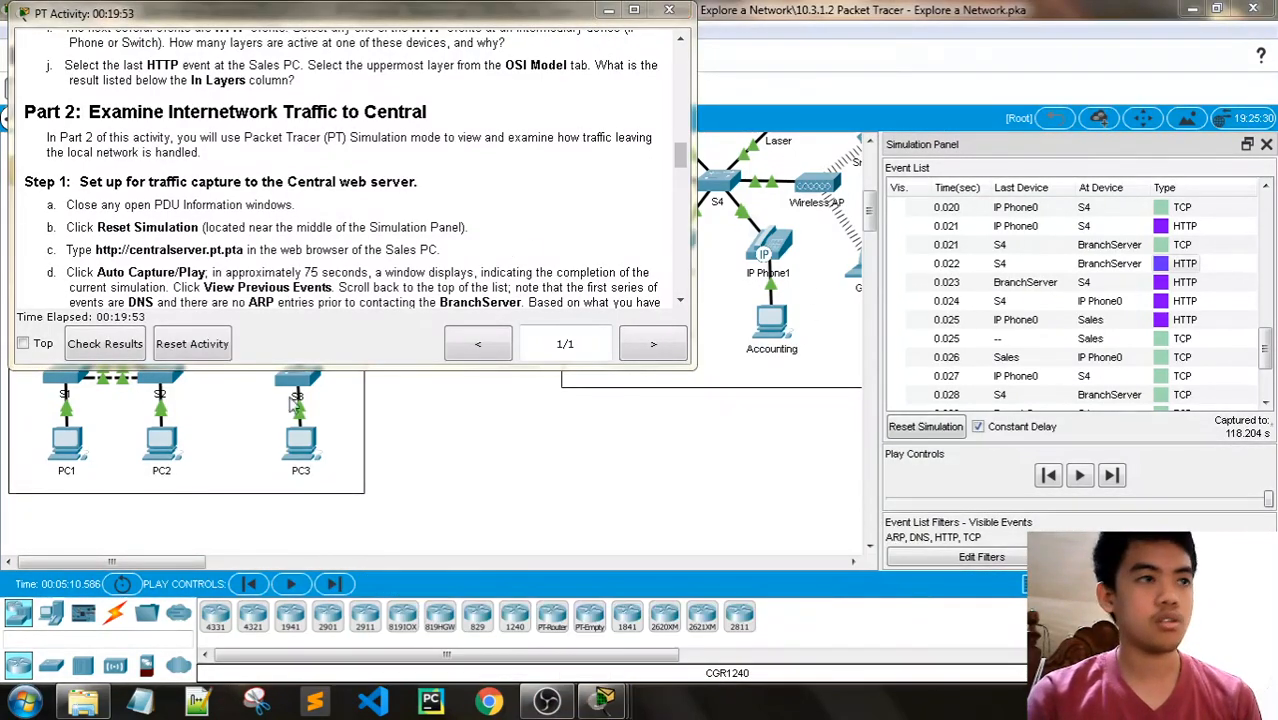
pyautogui.moveTo(603, 700)
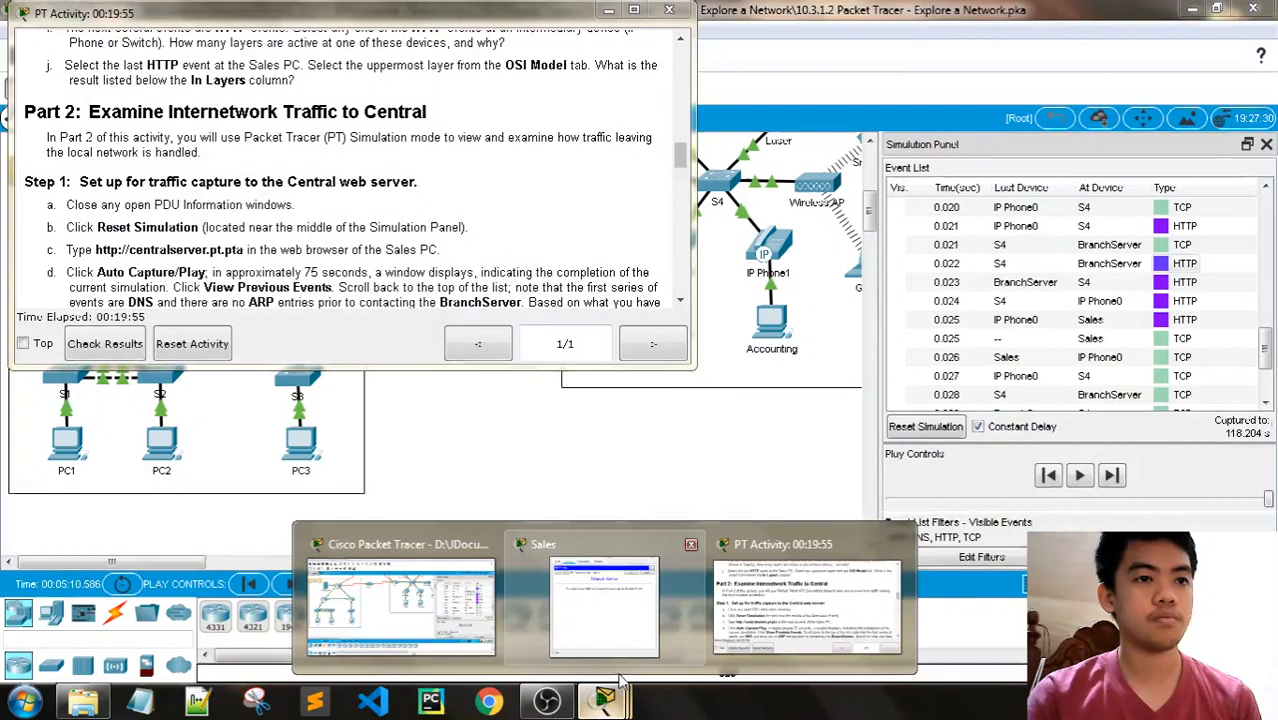
pyautogui.click(660, 552)
pyautogui.click(879, 85)
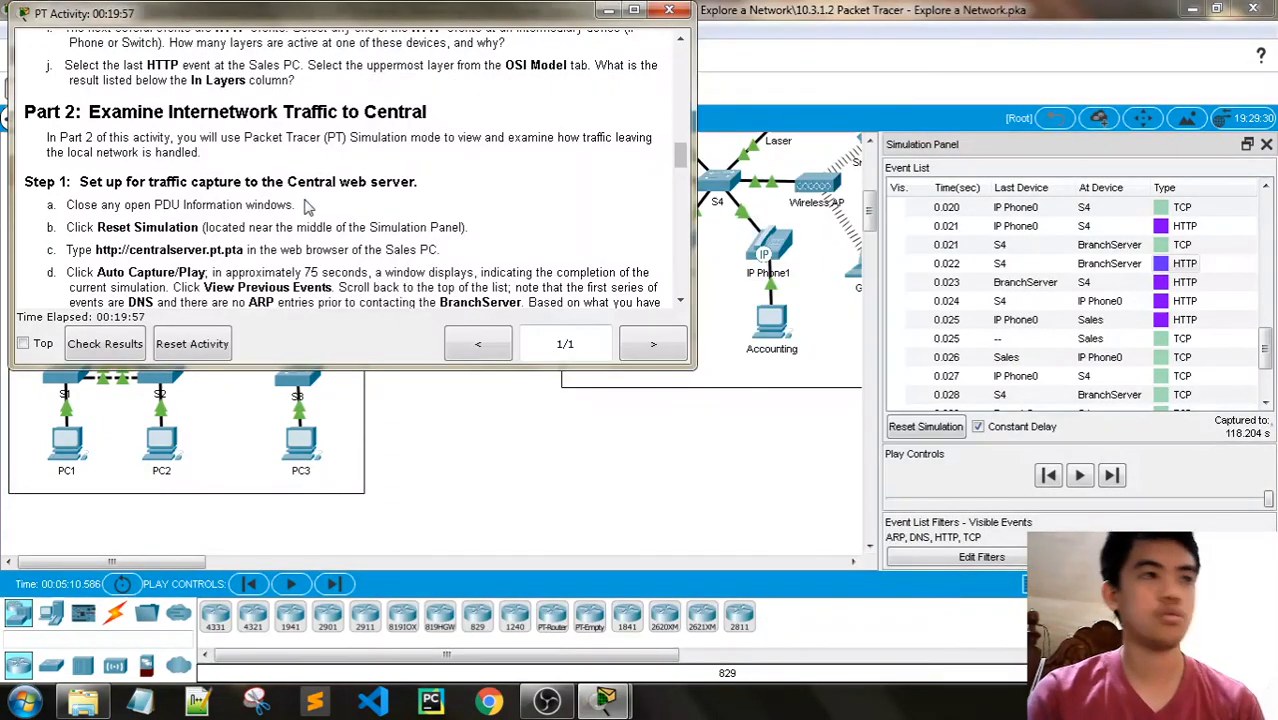
pyautogui.click(942, 430)
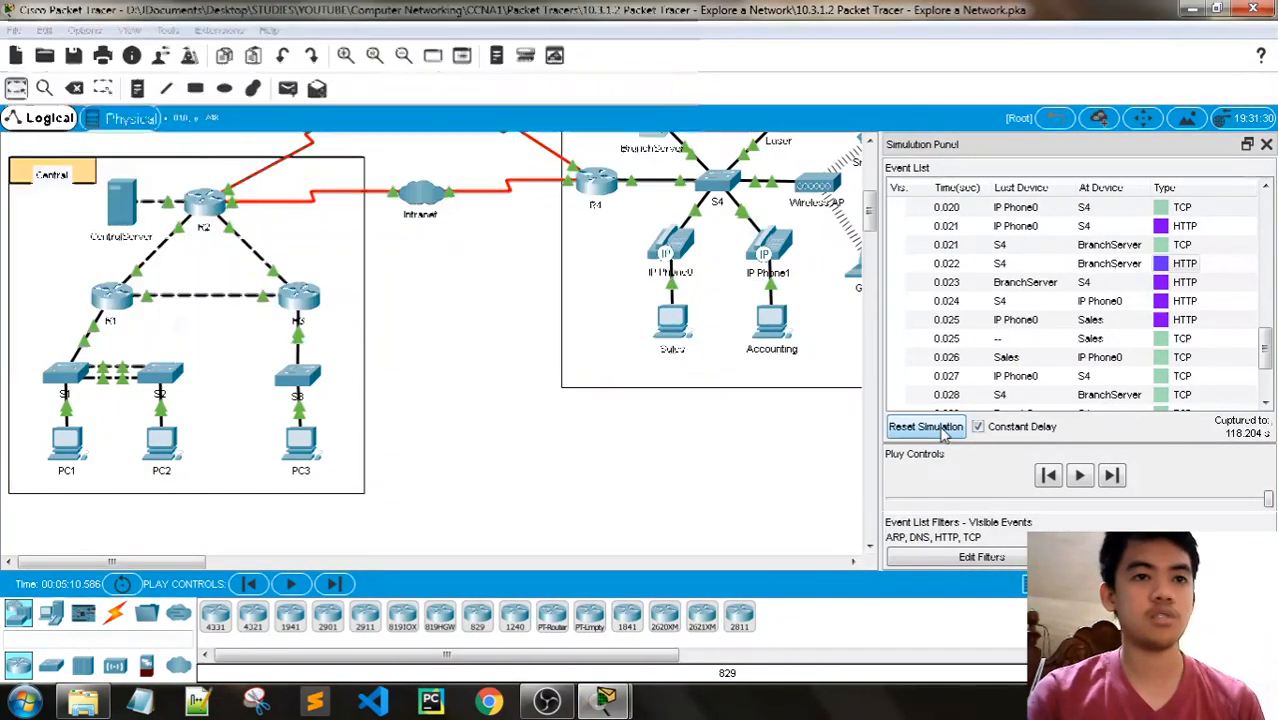
# - Check the instructions for the Central web request and open the Web Browser on the Sales PC
pyautogui.moveTo(603, 700)
pyautogui.click(560, 605)
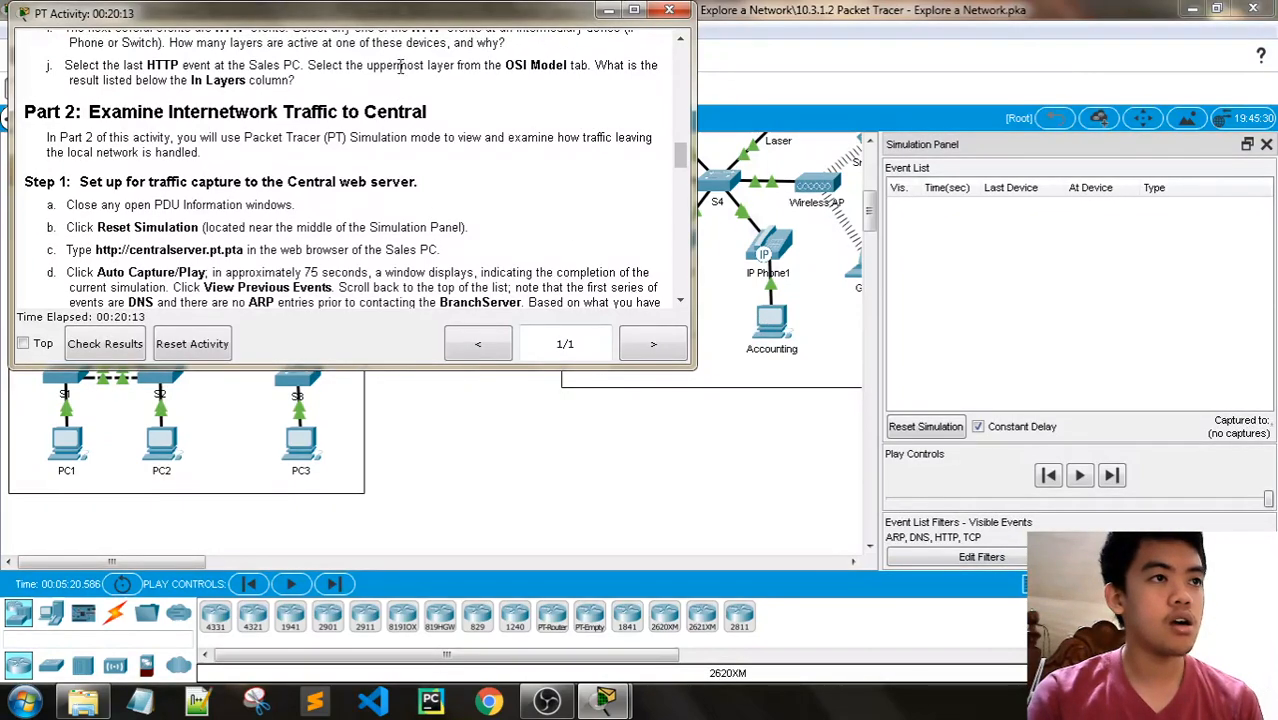
pyautogui.click(607, 12)
pyautogui.scroll(1, 778, 450)
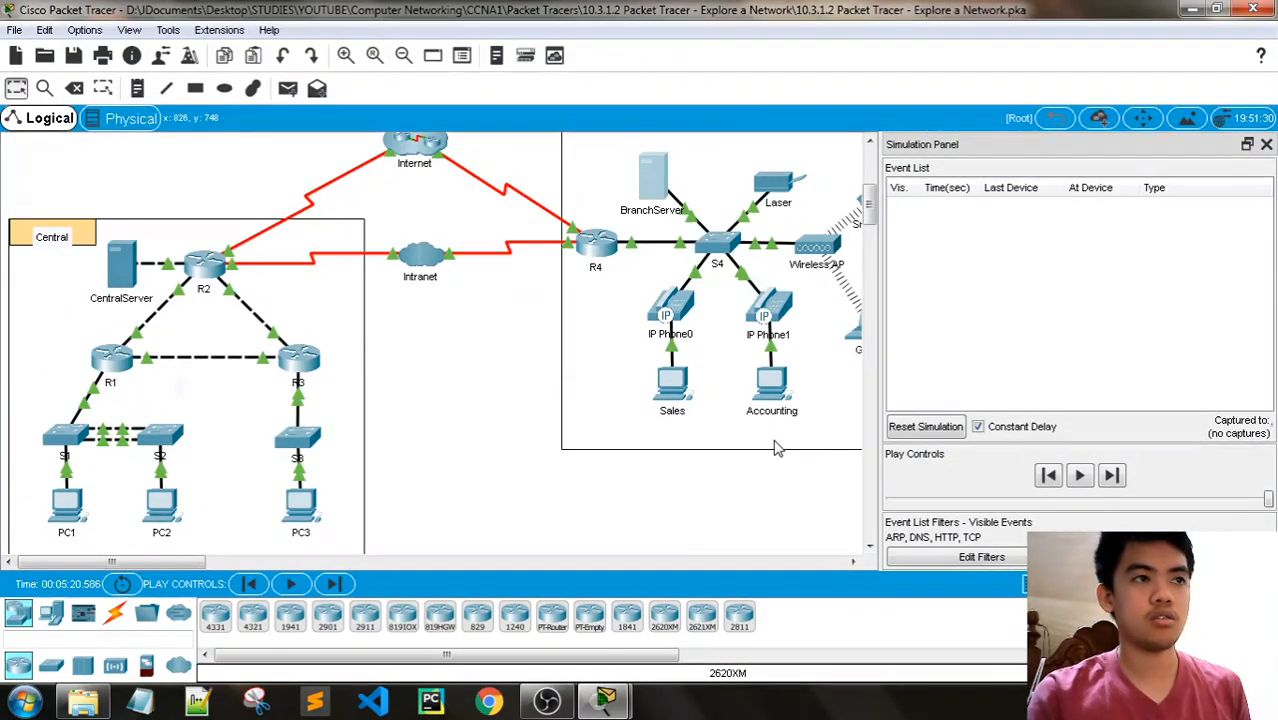
pyautogui.click(678, 390)
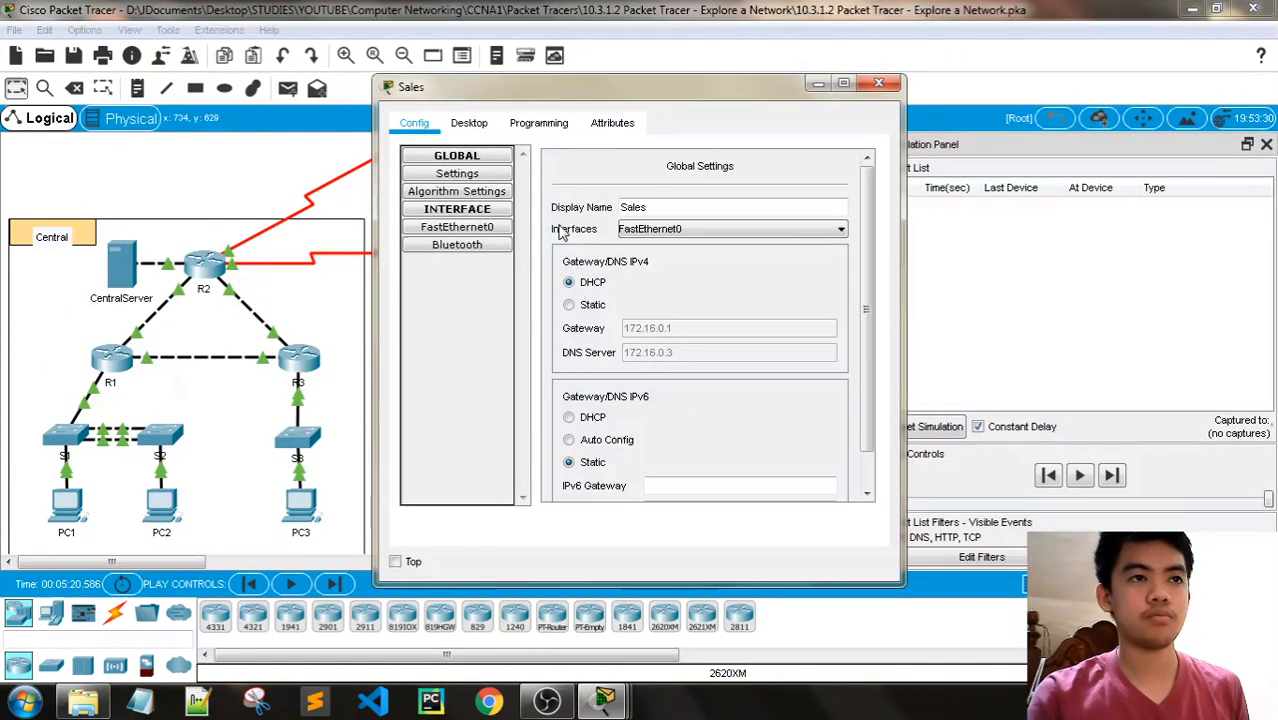
pyautogui.click(469, 122)
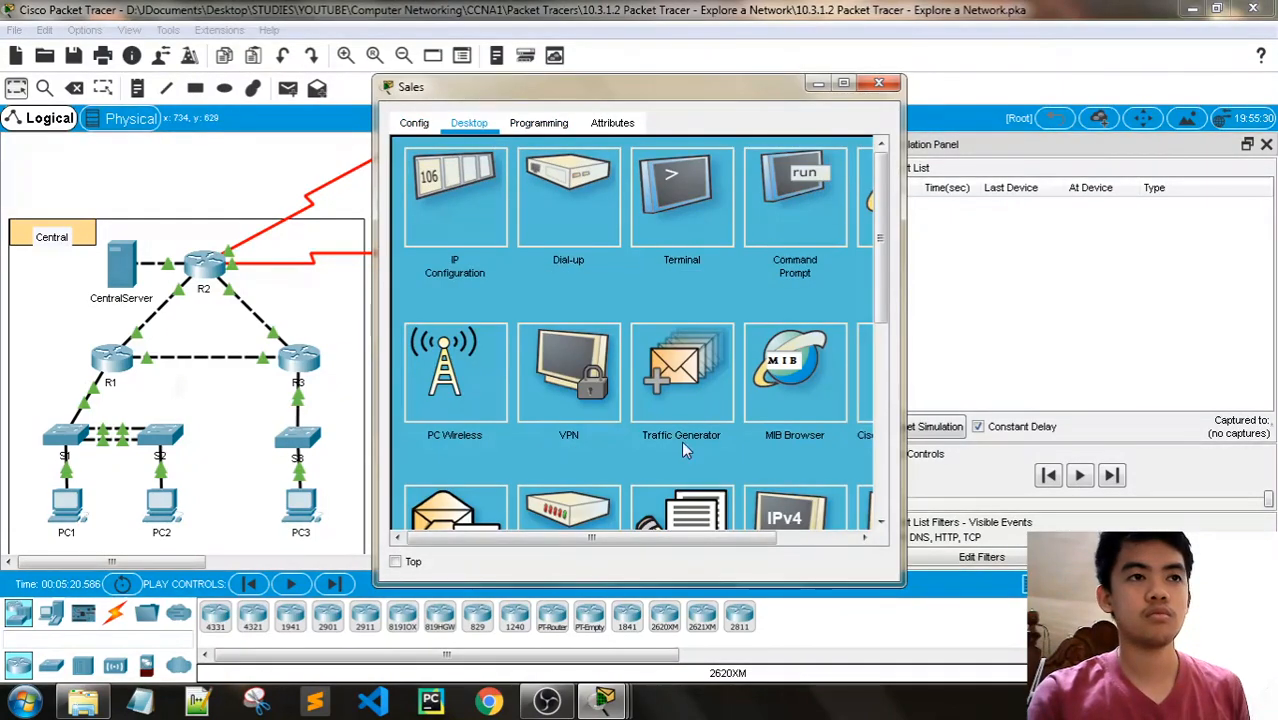
pyautogui.moveTo(645, 540); pyautogui.dragTo(727, 540)
pyautogui.click(808, 257)
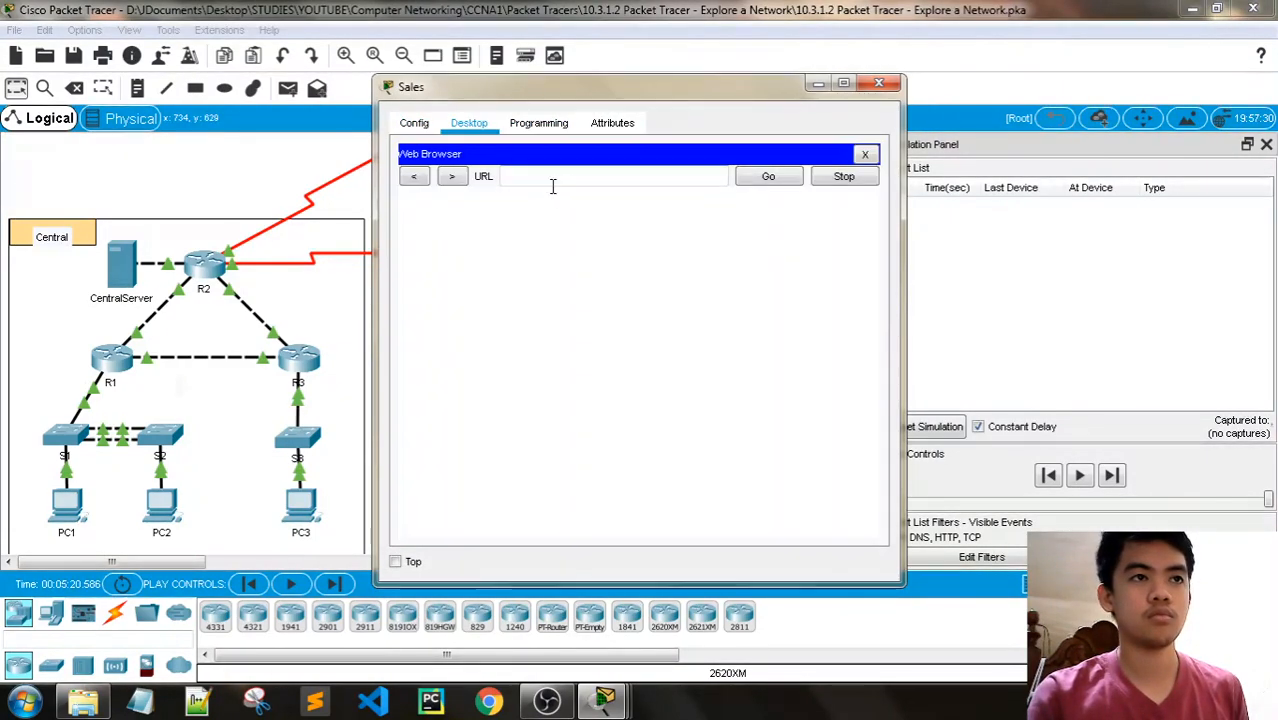
pyautogui.moveTo(604, 700)
pyautogui.click(535, 585)
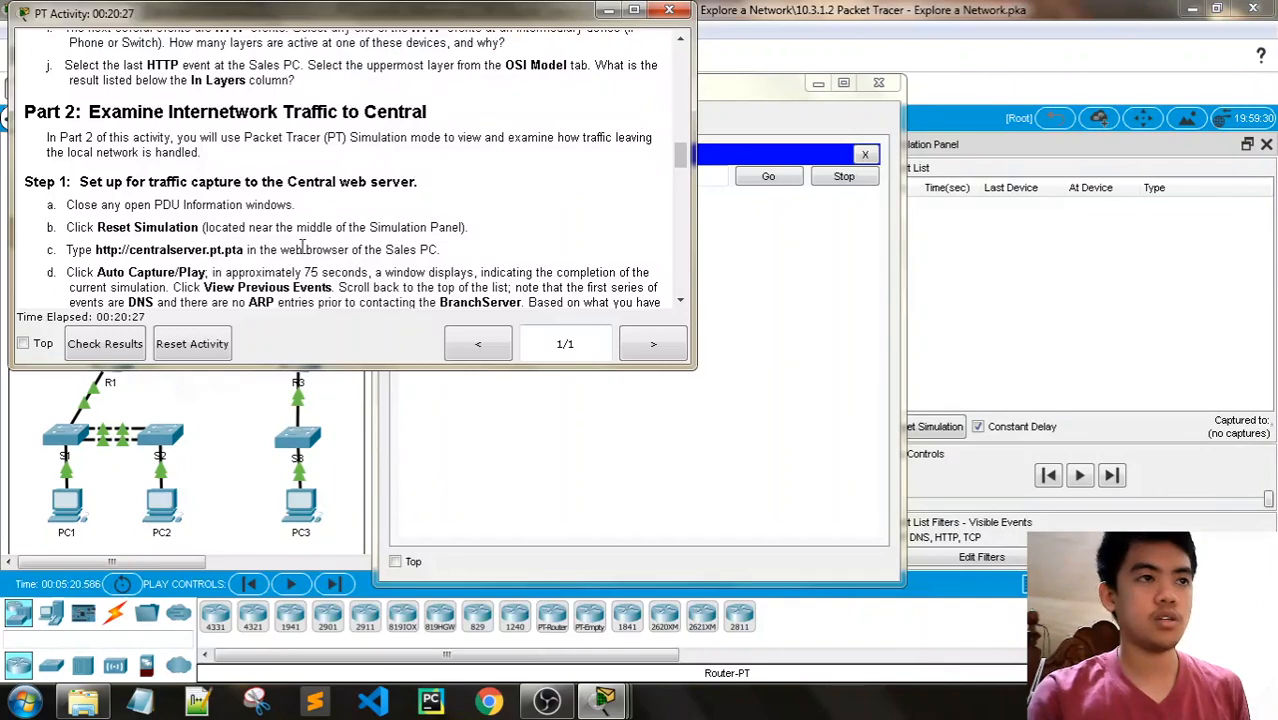
pyautogui.moveTo(243, 250); pyautogui.dragTo(97, 250)
pyautogui.hotkey('ctrl', 'c')
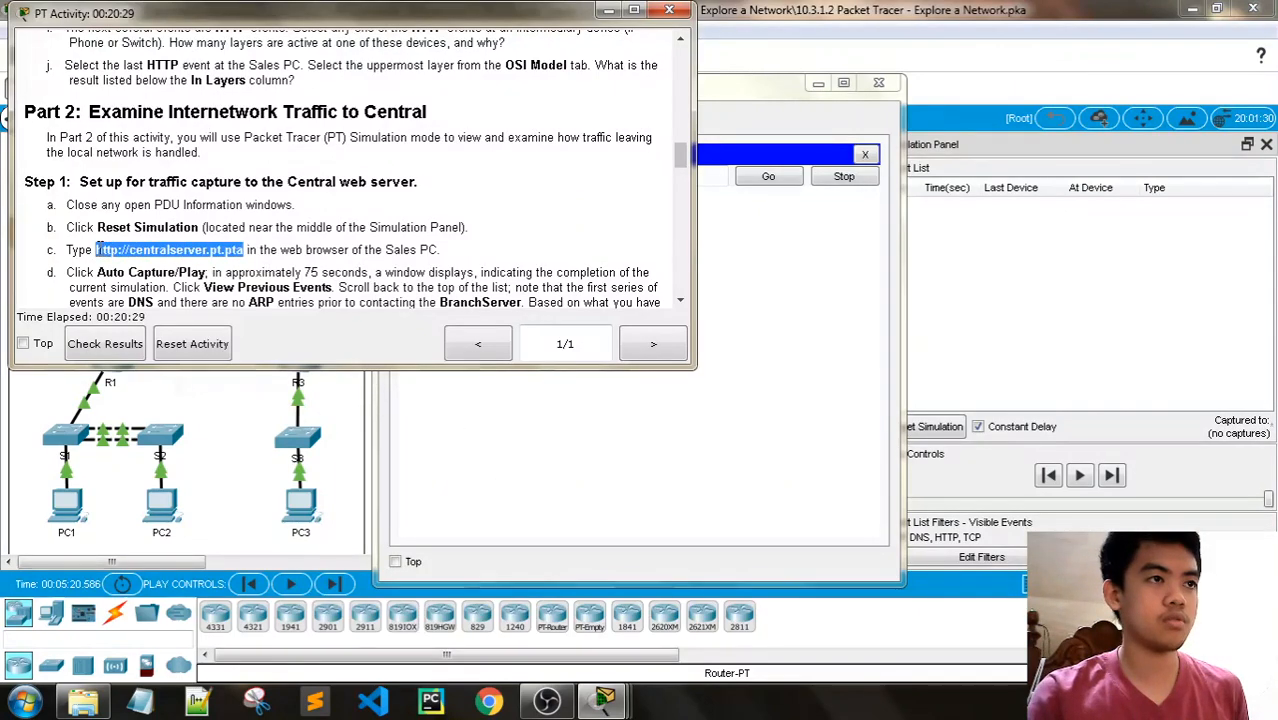
pyautogui.click(608, 12)
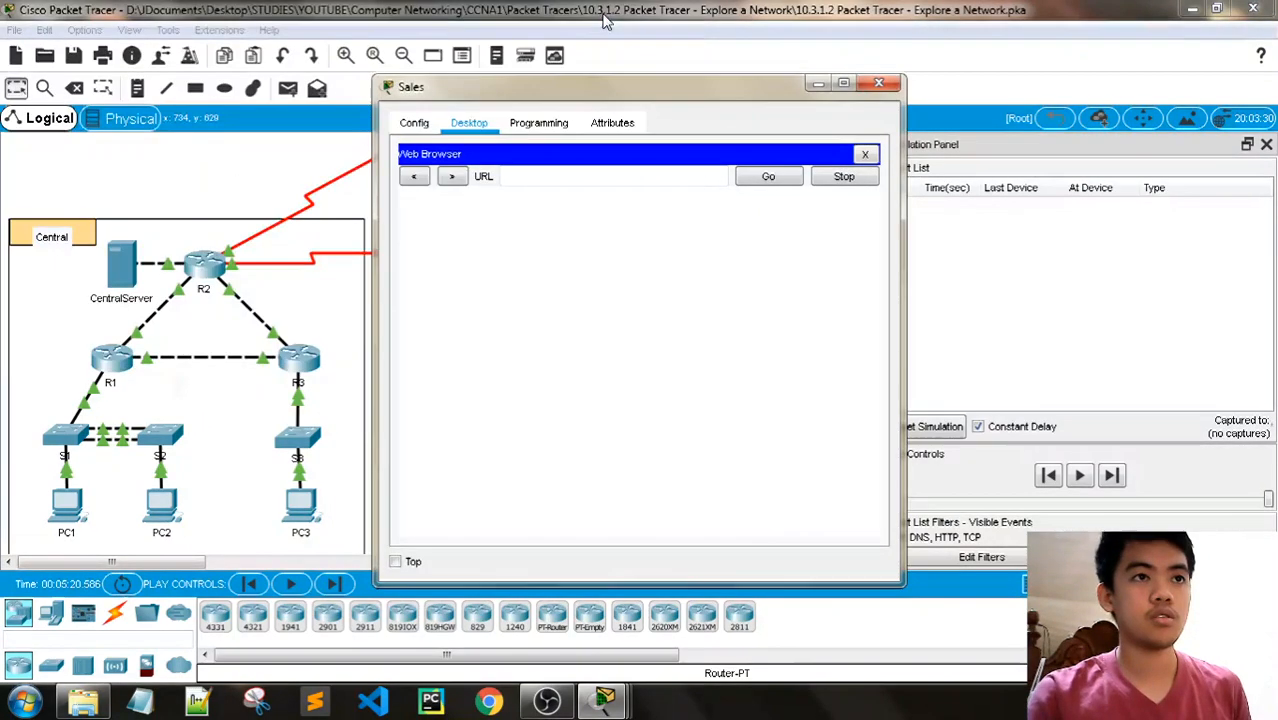
pyautogui.click(565, 176)
pyautogui.hotkey('ctrl', 'v')
pyautogui.click(768, 177)
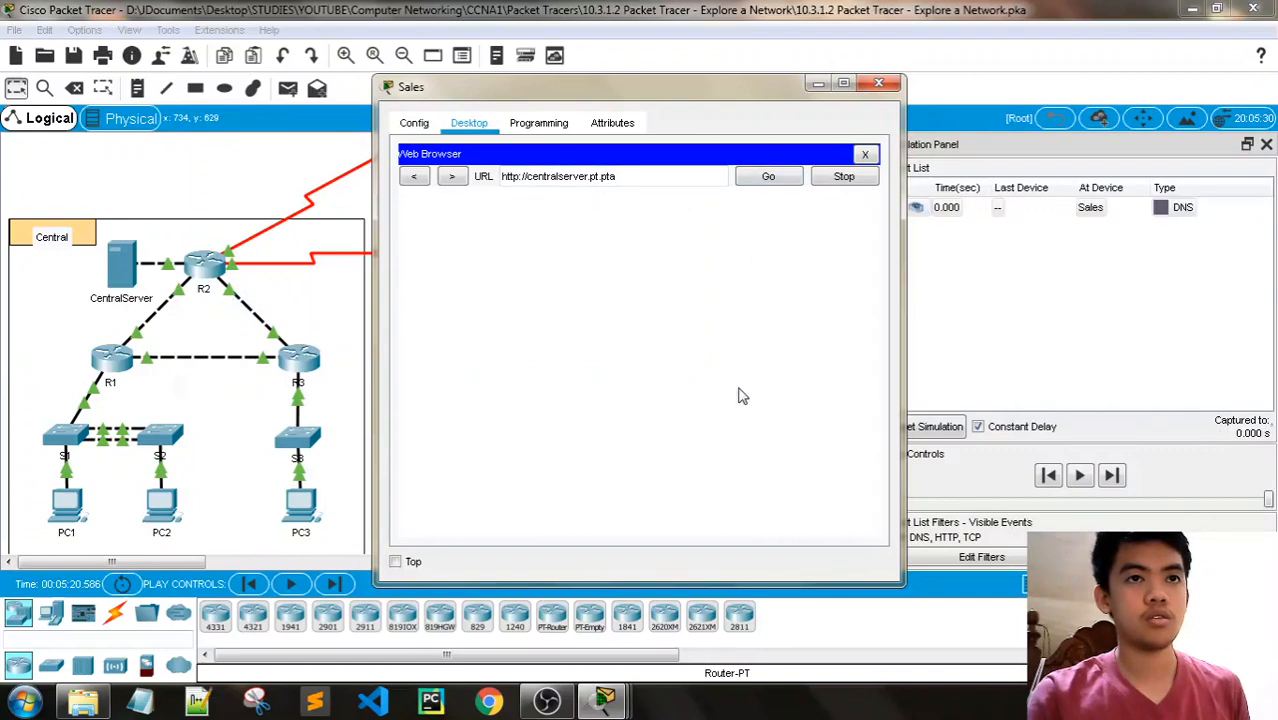
pyautogui.click(816, 84)
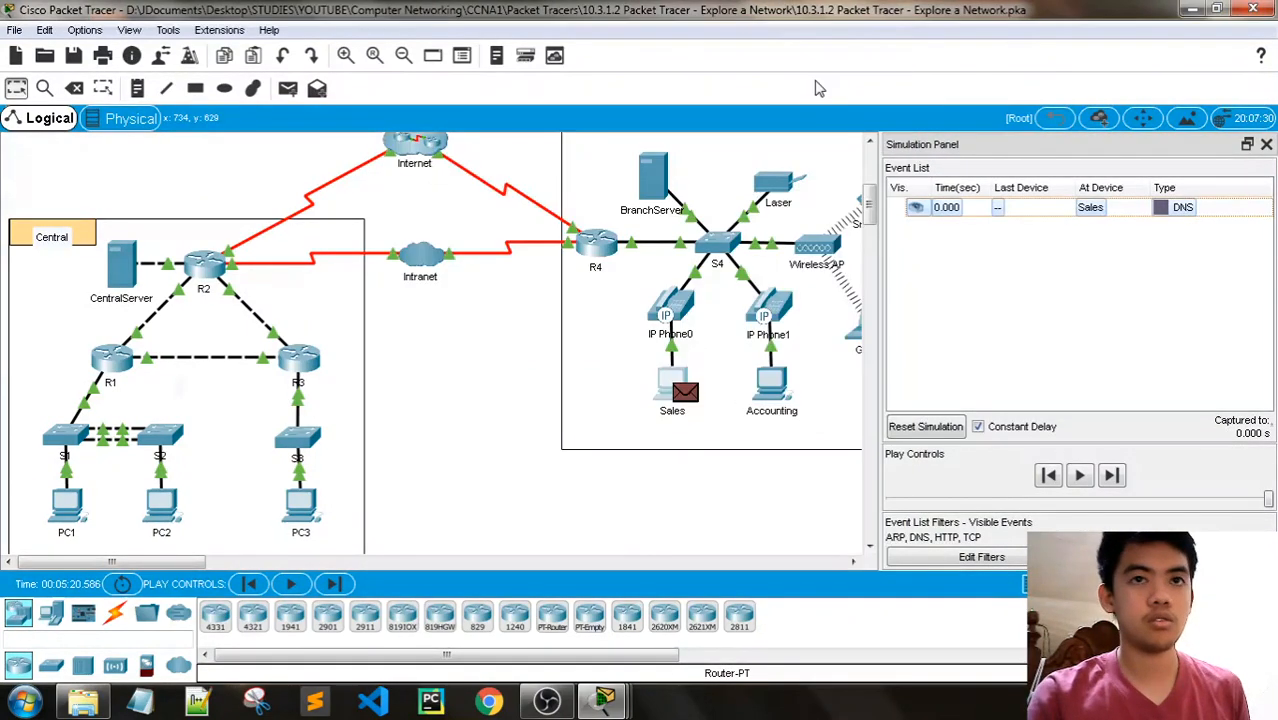
# - Read Part 2, Step 1d on capturing the Central traffic, and look at the DNS packet waiting at the Sales PC
pyautogui.moveTo(603, 700)
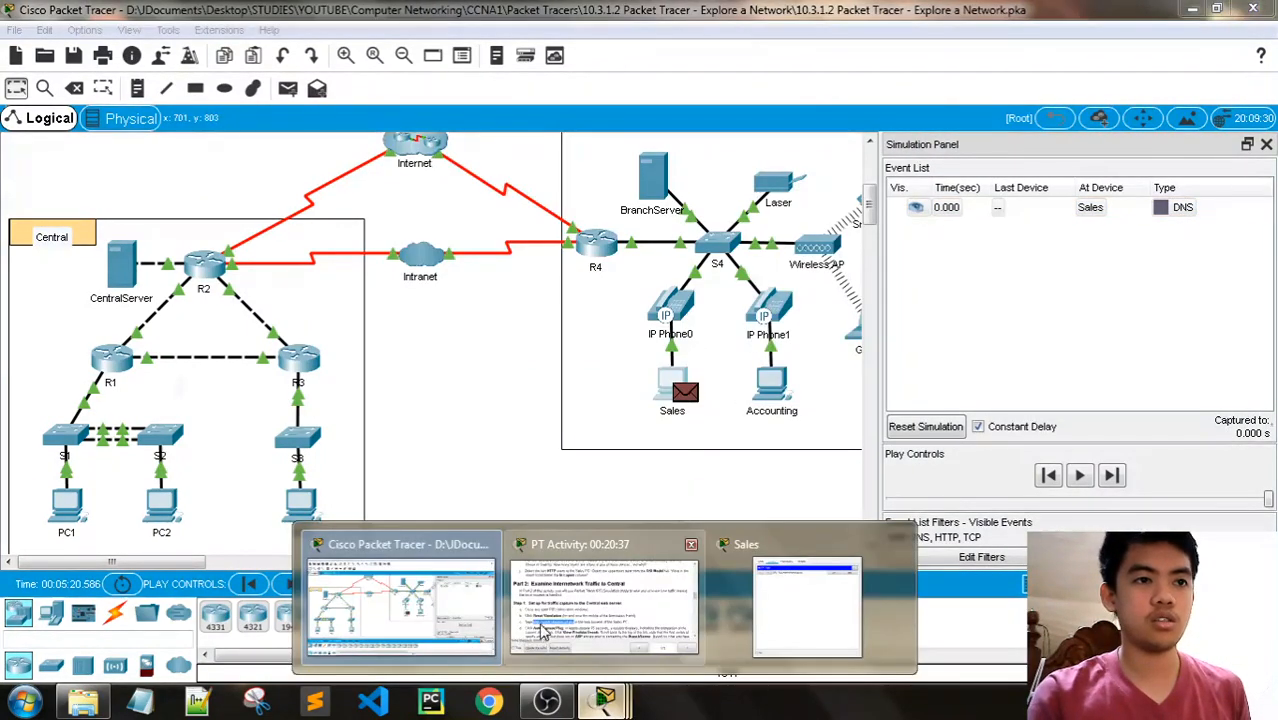
pyautogui.click(560, 598)
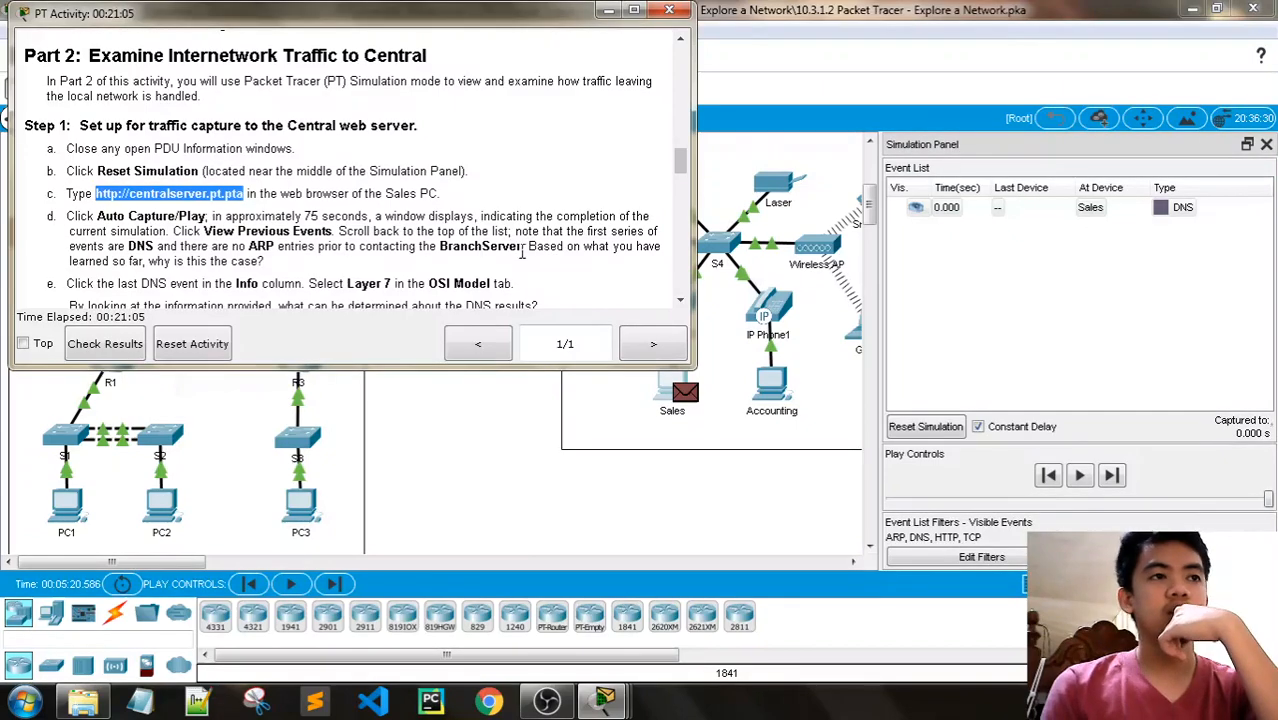
pyautogui.click(610, 12)
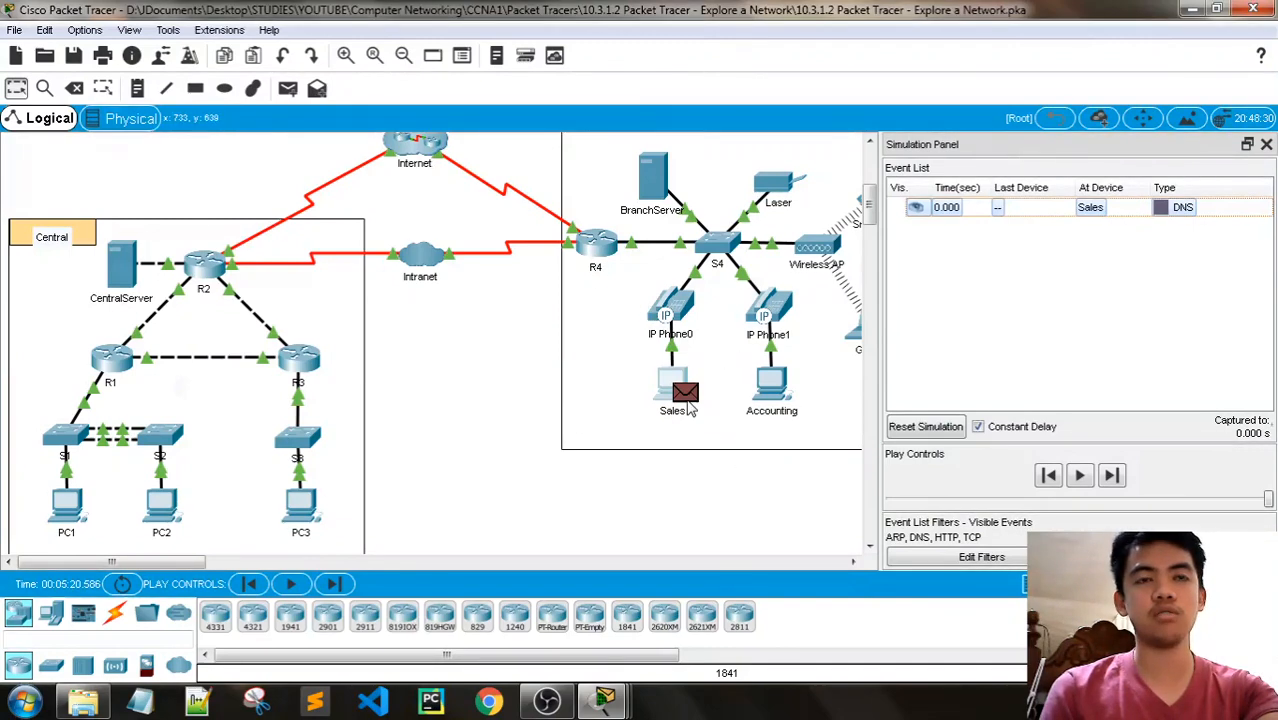
pyautogui.moveTo(674, 381)
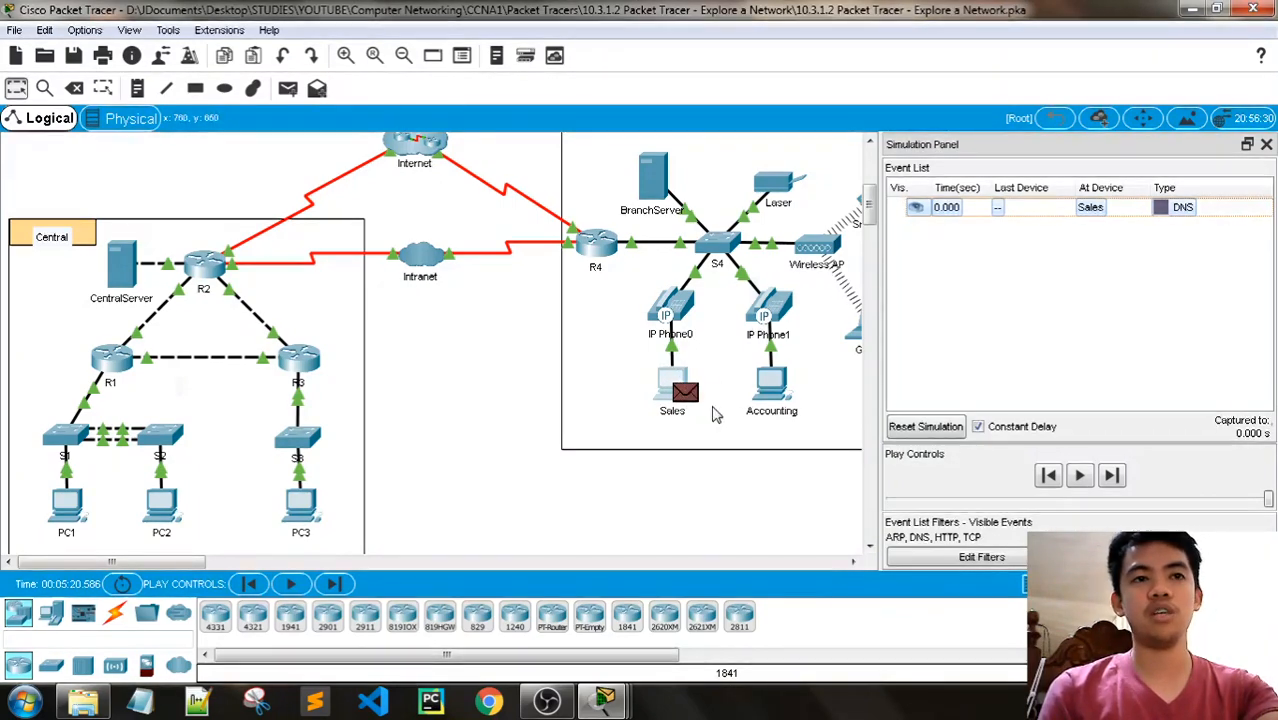
pyautogui.moveTo(604, 700)
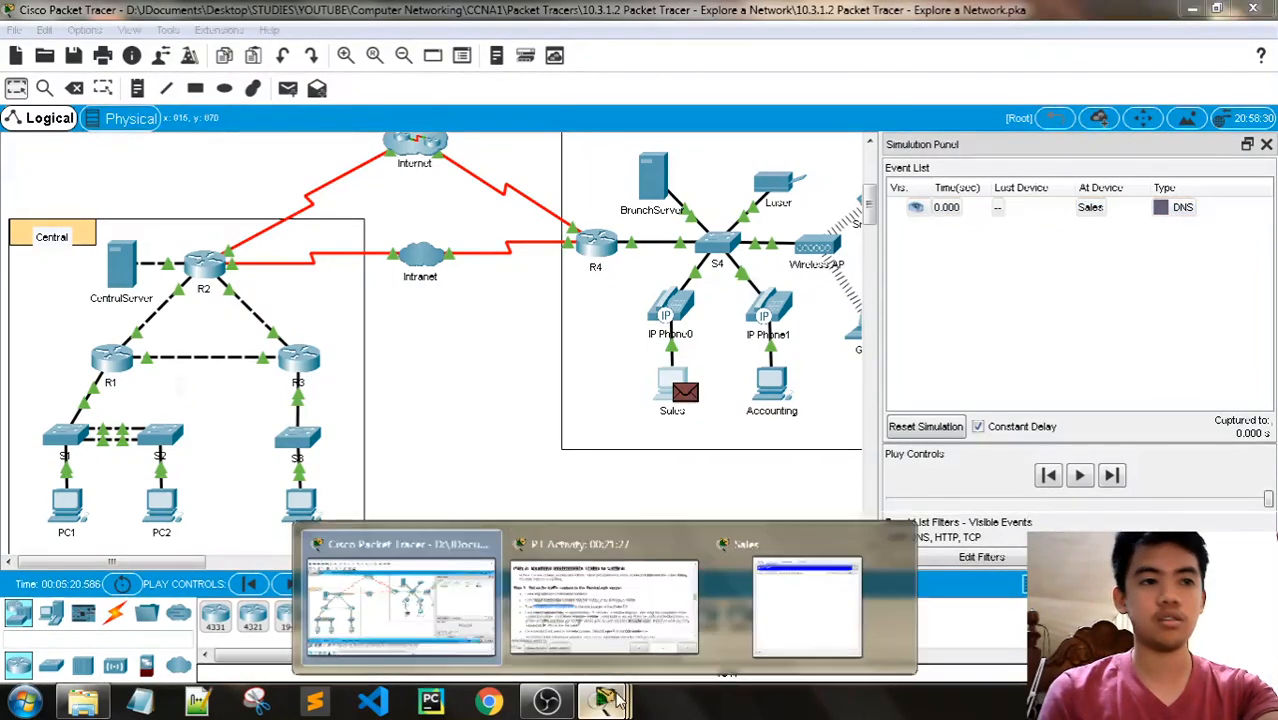
pyautogui.click(580, 612)
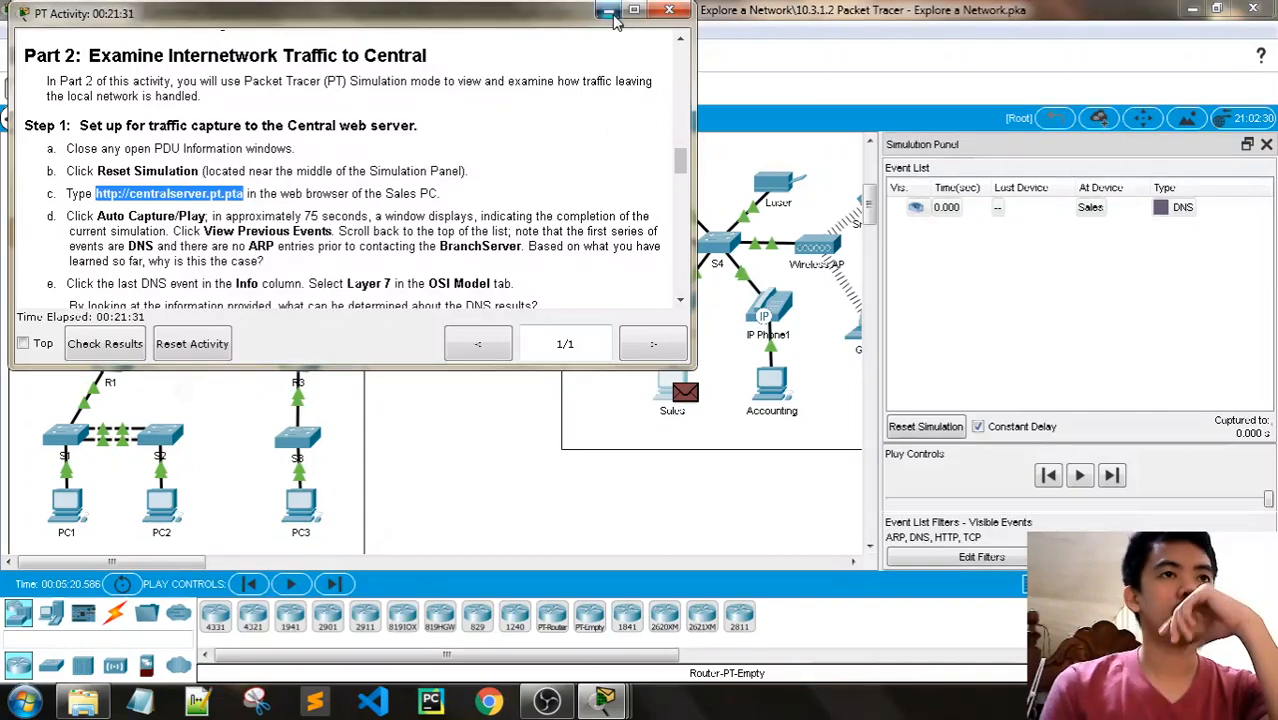
# - Advance the simulation by one event and start automatic capture of the traffic to the Central web server
pyautogui.click(1033, 480)
pyautogui.click(1113, 476)
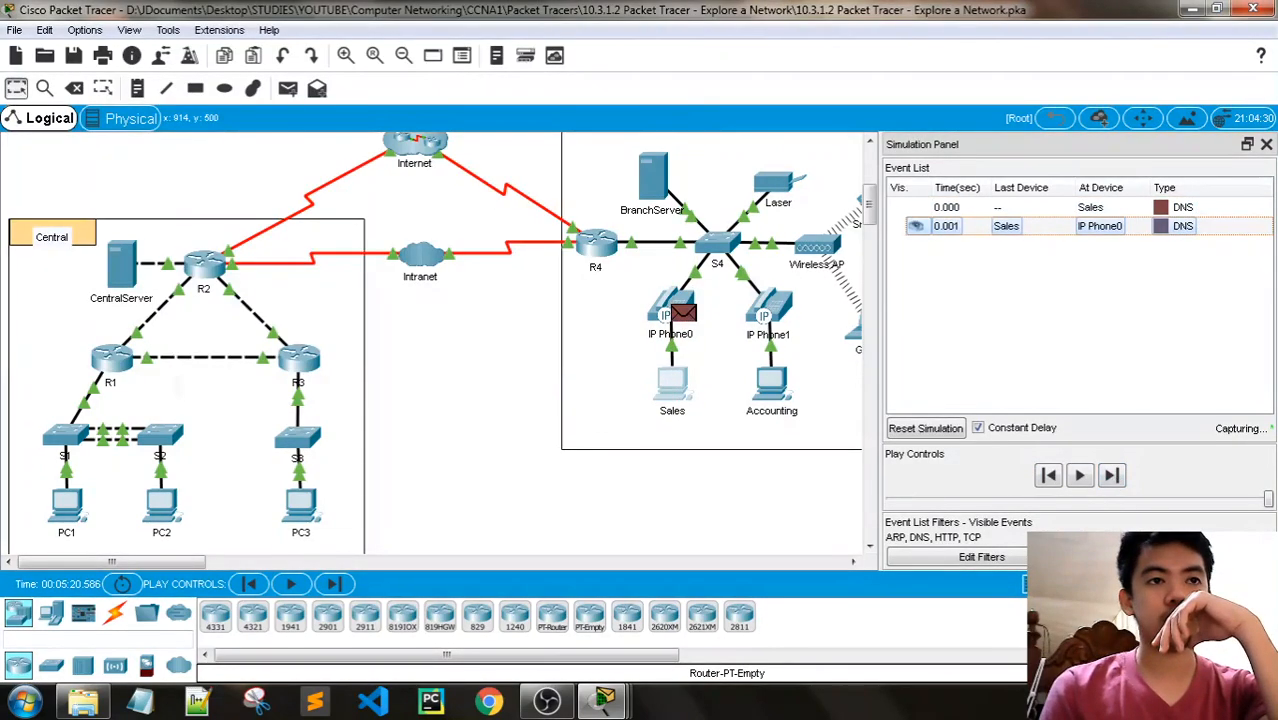
pyautogui.click(1079, 476)
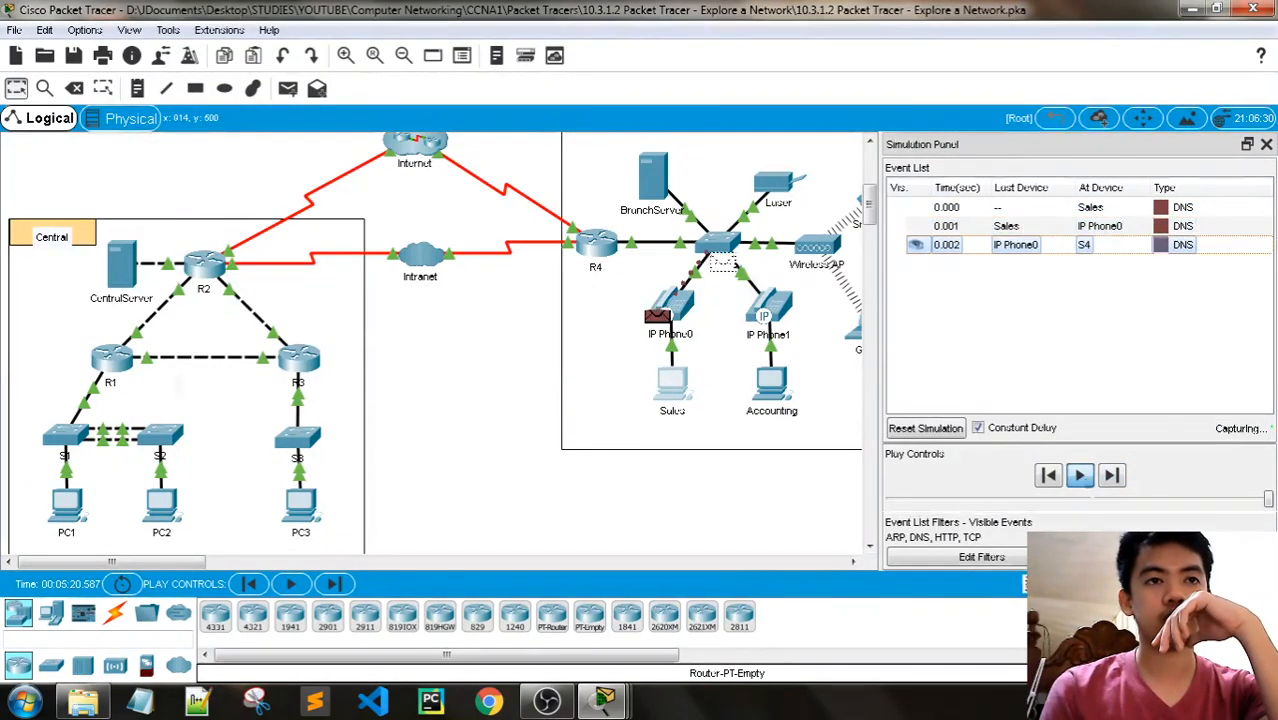
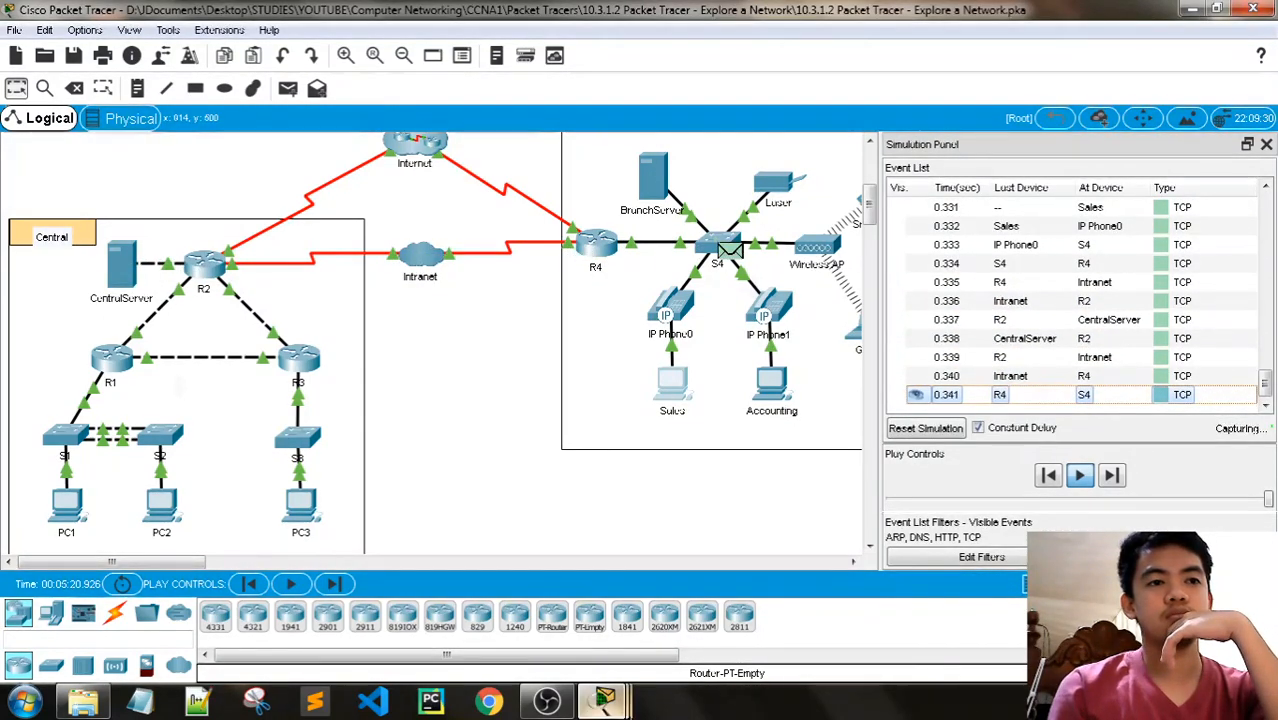
# - Check the Central Server page in the Sales PC's browser, minimize the Sales window, and stop the automatic capture
pyautogui.moveTo(630, 710)
pyautogui.click(806, 606)
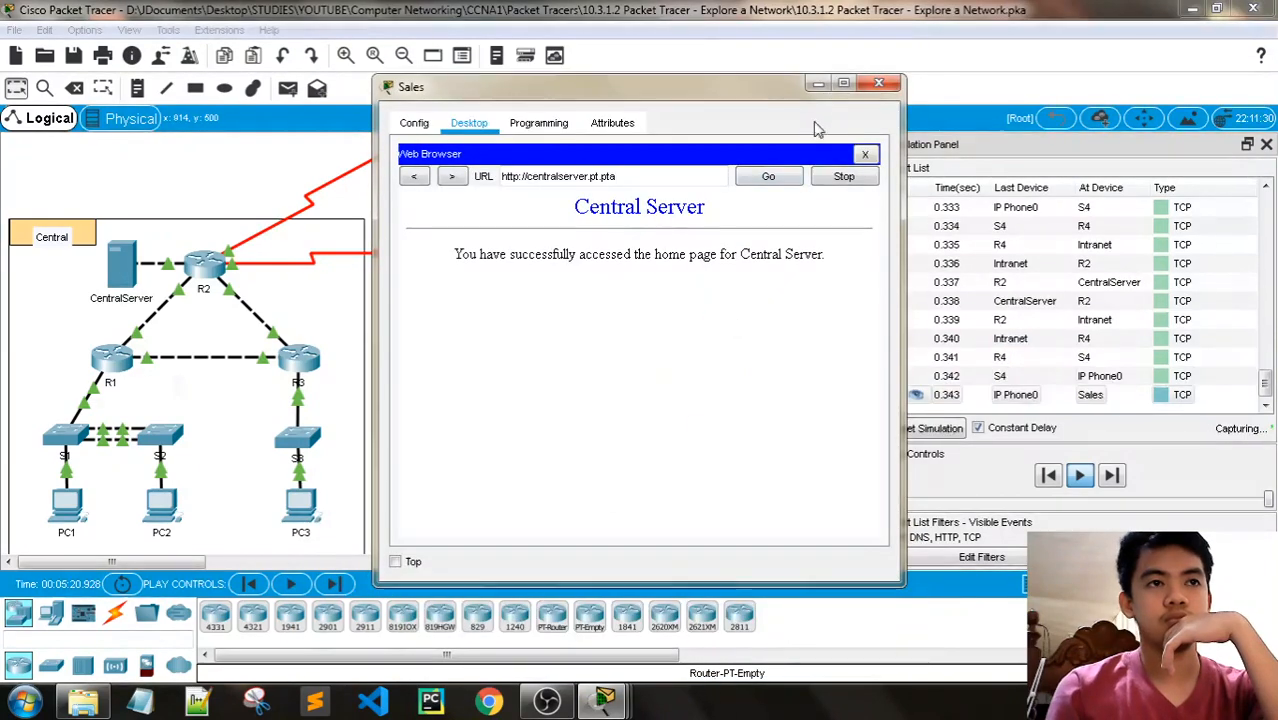
pyautogui.click(813, 84)
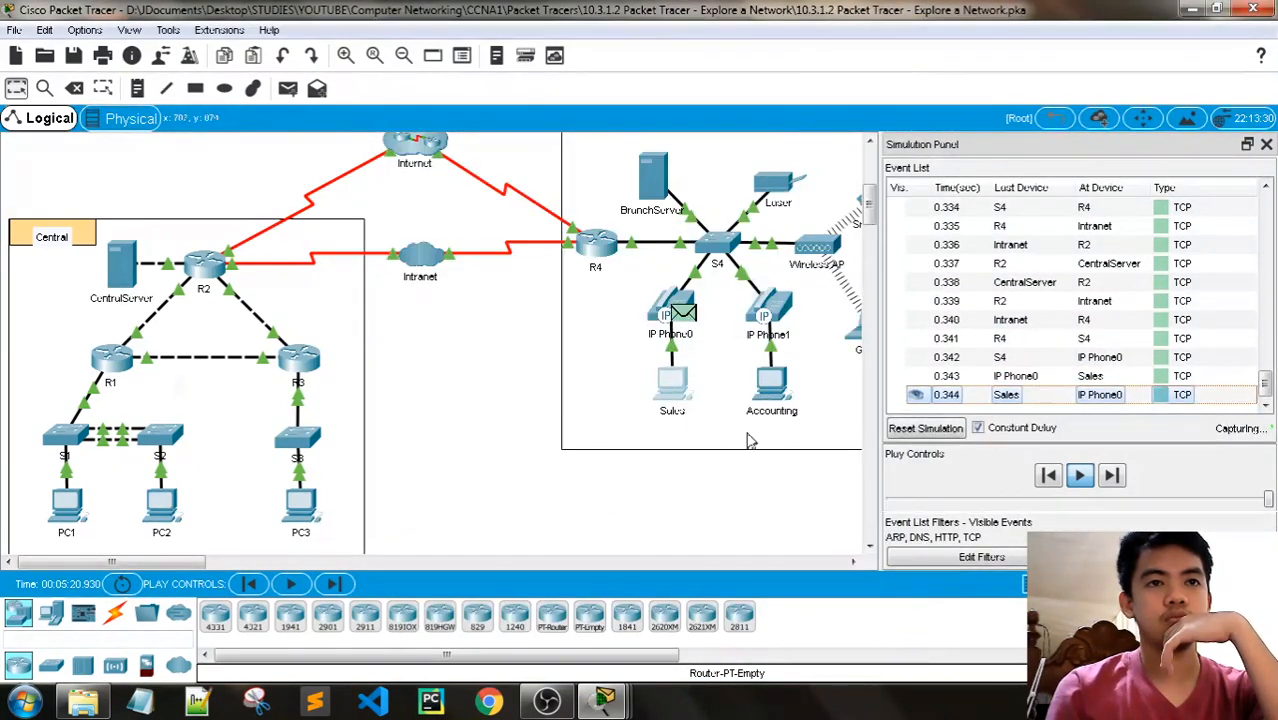
pyautogui.click(1079, 475)
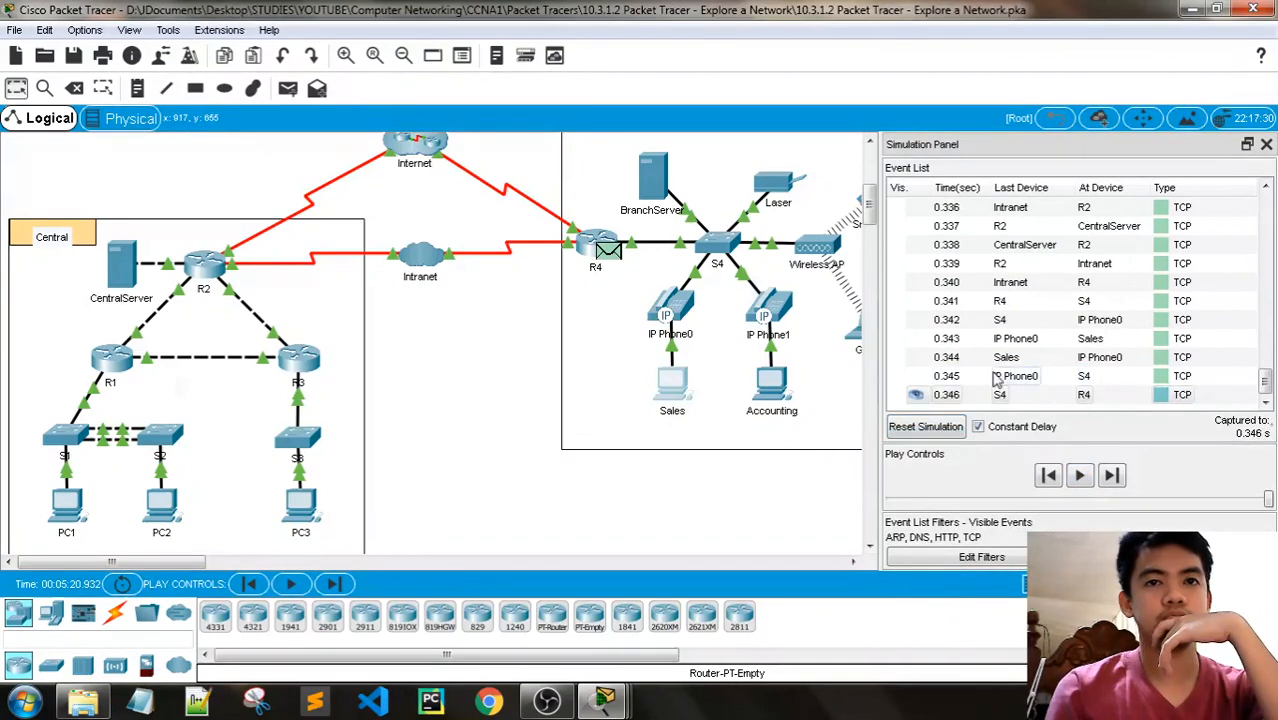
# - Look back through the captured events and reread Part 2, Step 1d in the activity instructions
pyautogui.scroll(4, 1010, 378)
pyautogui.scroll(2, 1020, 376)
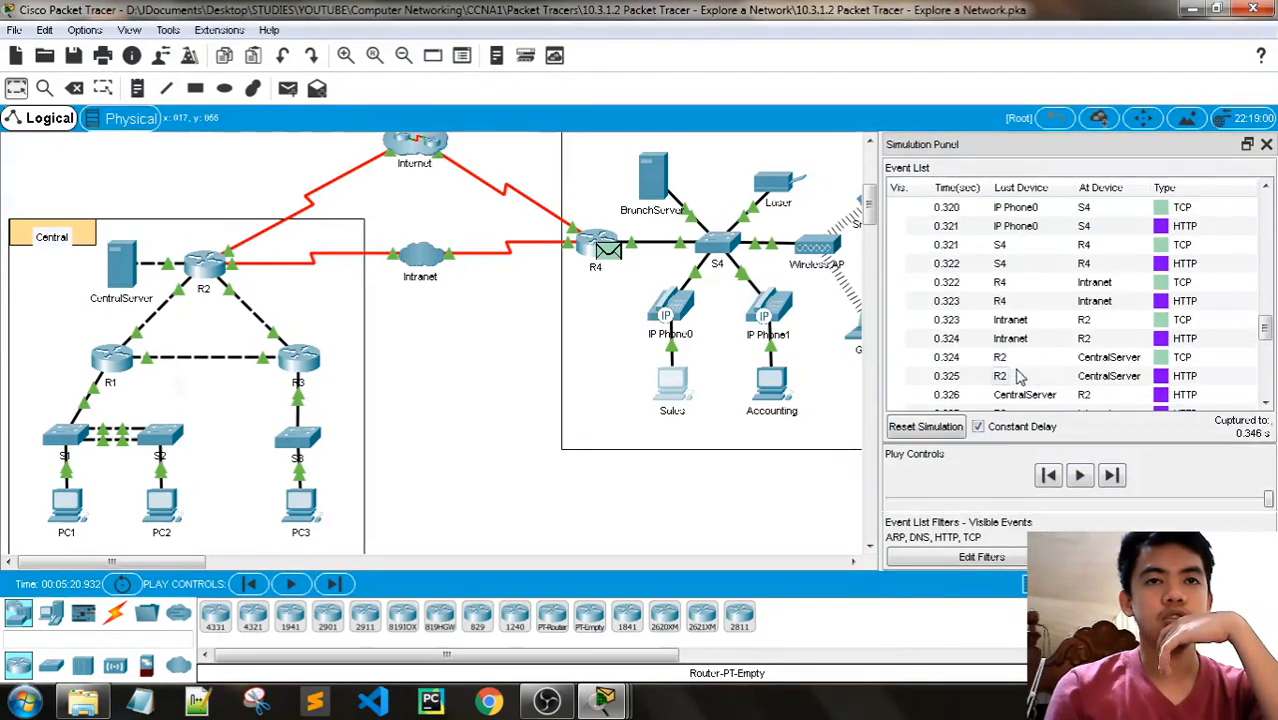
pyautogui.moveTo(604, 700)
pyautogui.click(550, 562)
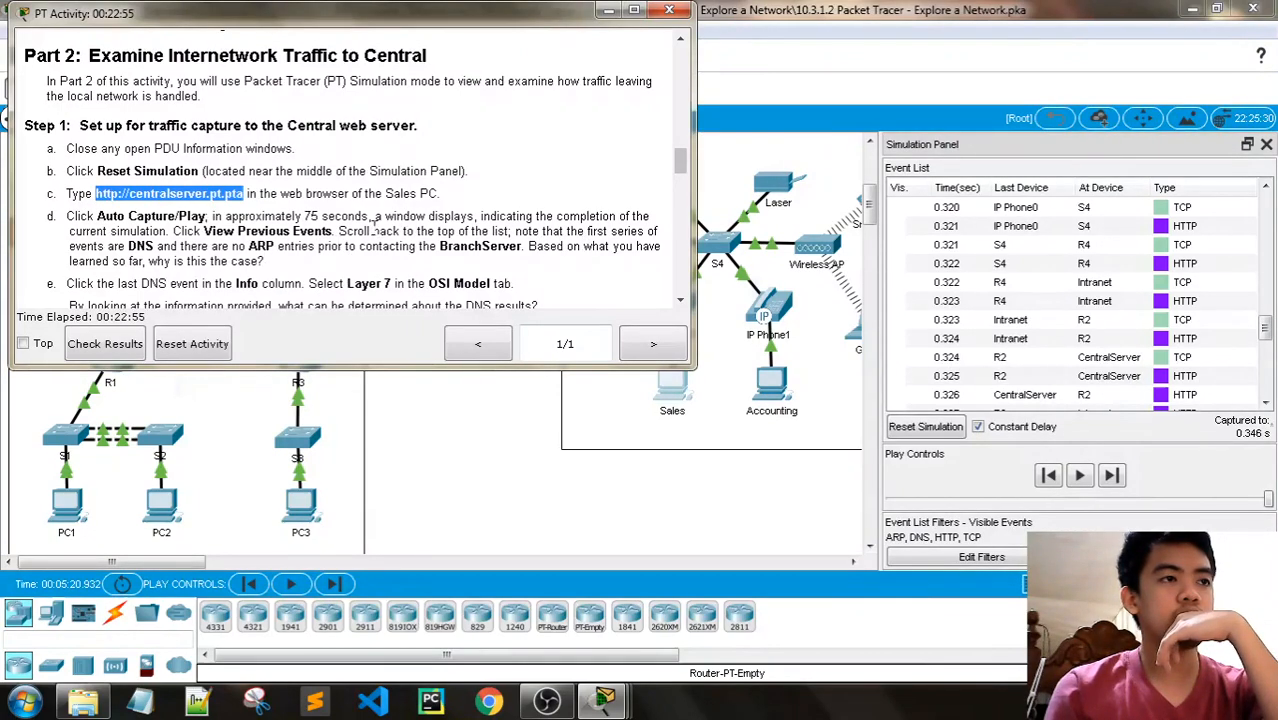
pyautogui.click(611, 12)
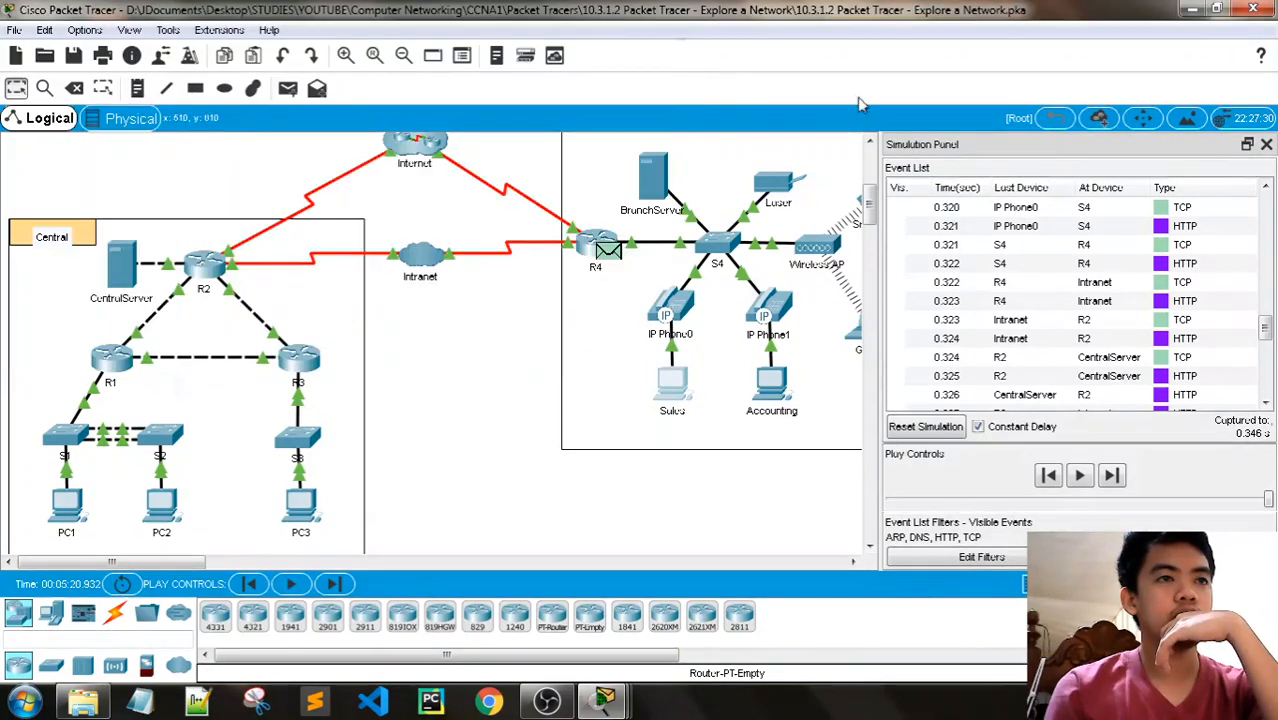
# - Review the start of the event list for the order of the DNS, ARP and TCP events
pyautogui.scroll(10, 1160, 320)
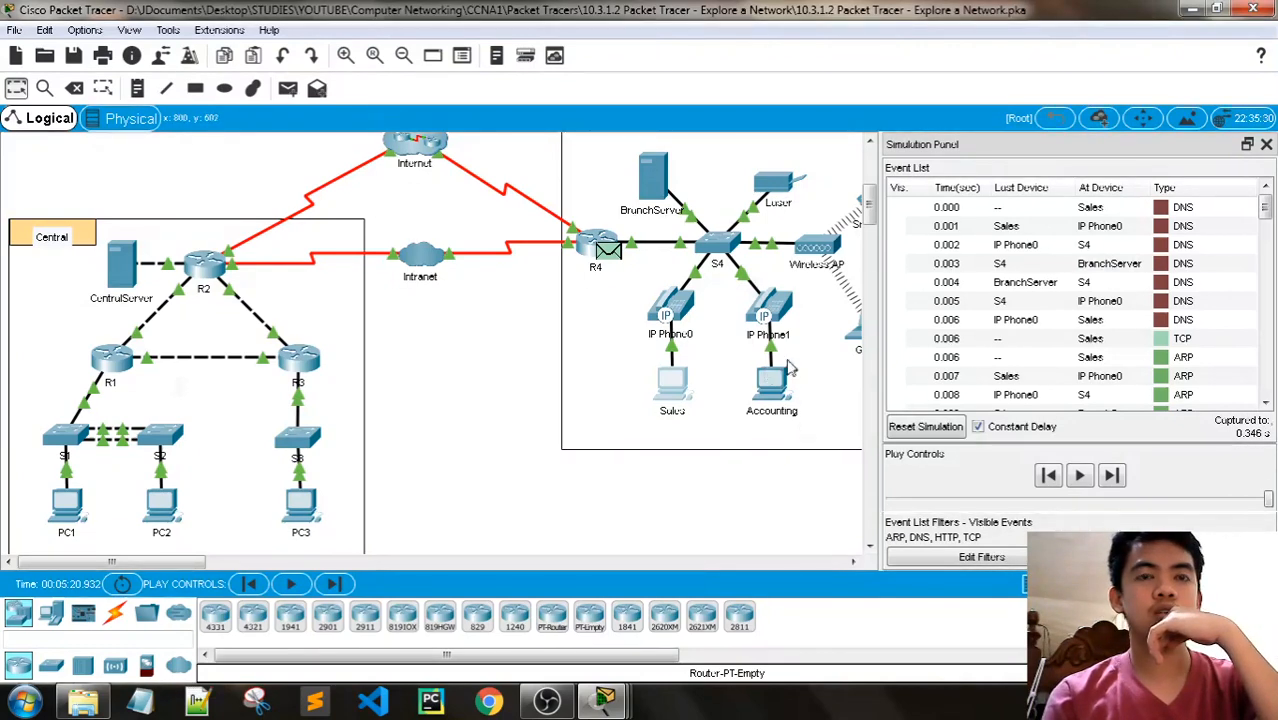
pyautogui.scroll(-5, 984, 357)
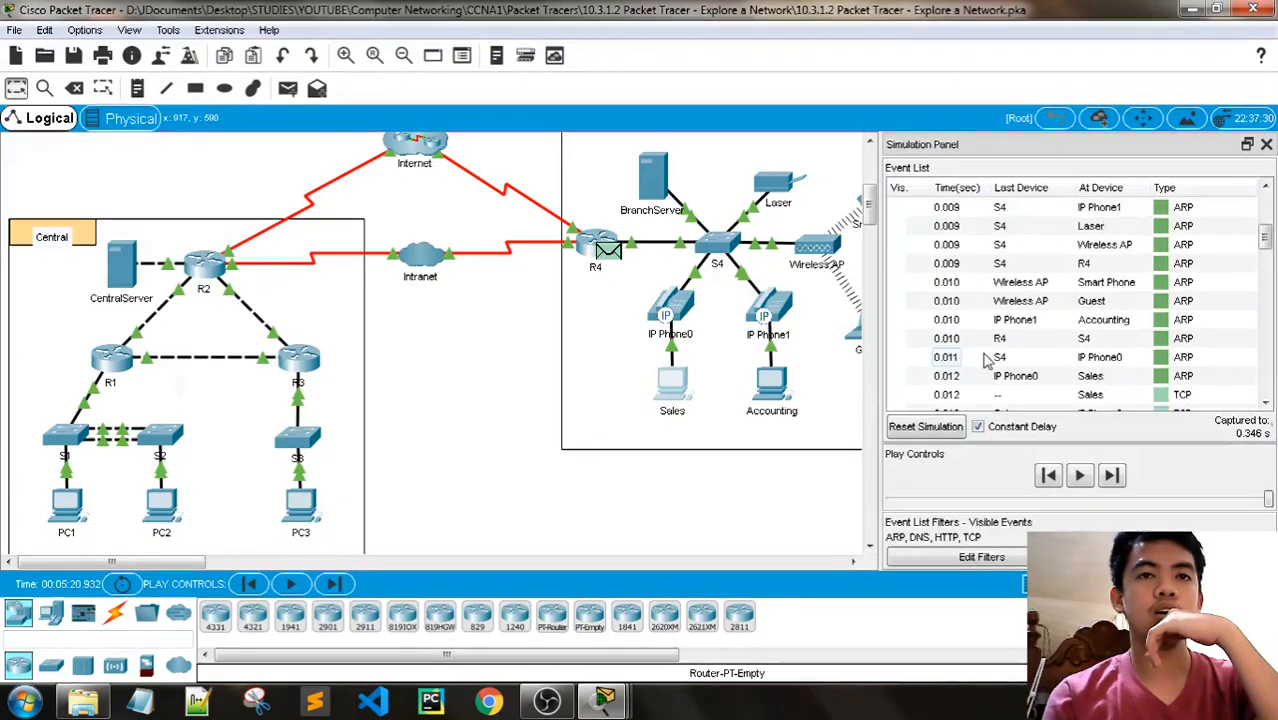
pyautogui.scroll(-3, 984, 360)
pyautogui.scroll(2, 984, 360)
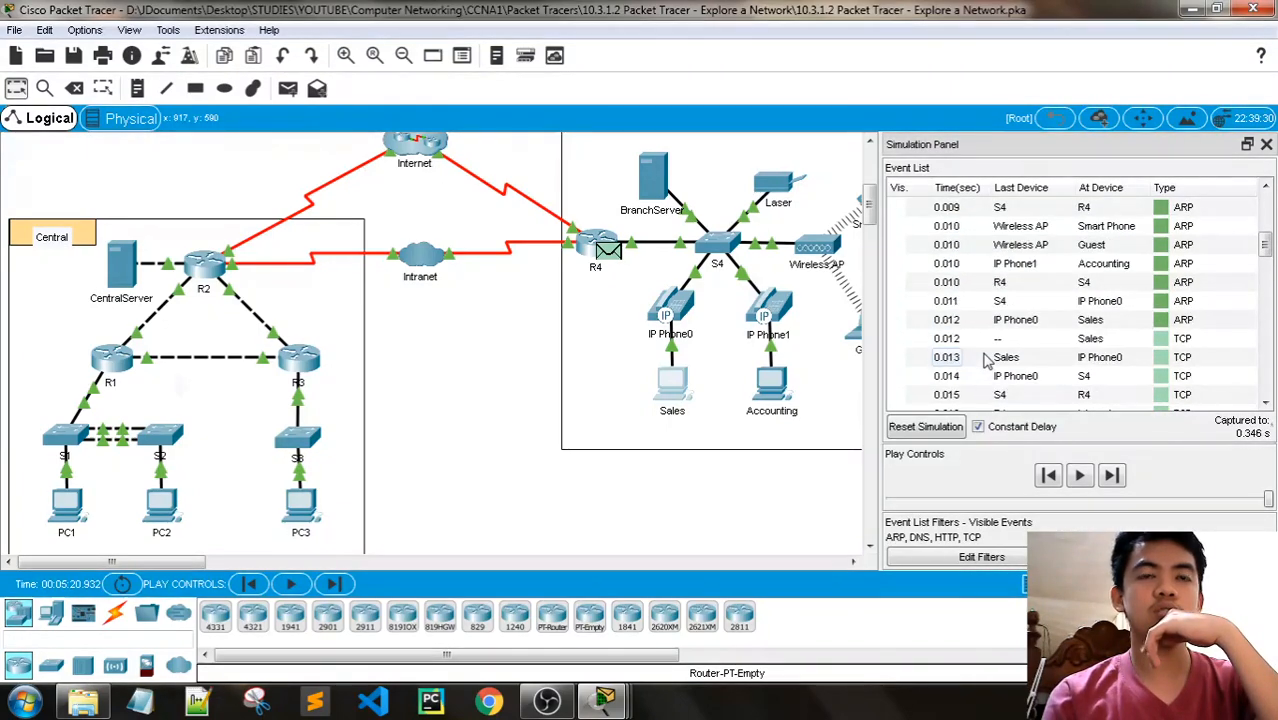
pyautogui.scroll(5, 984, 360)
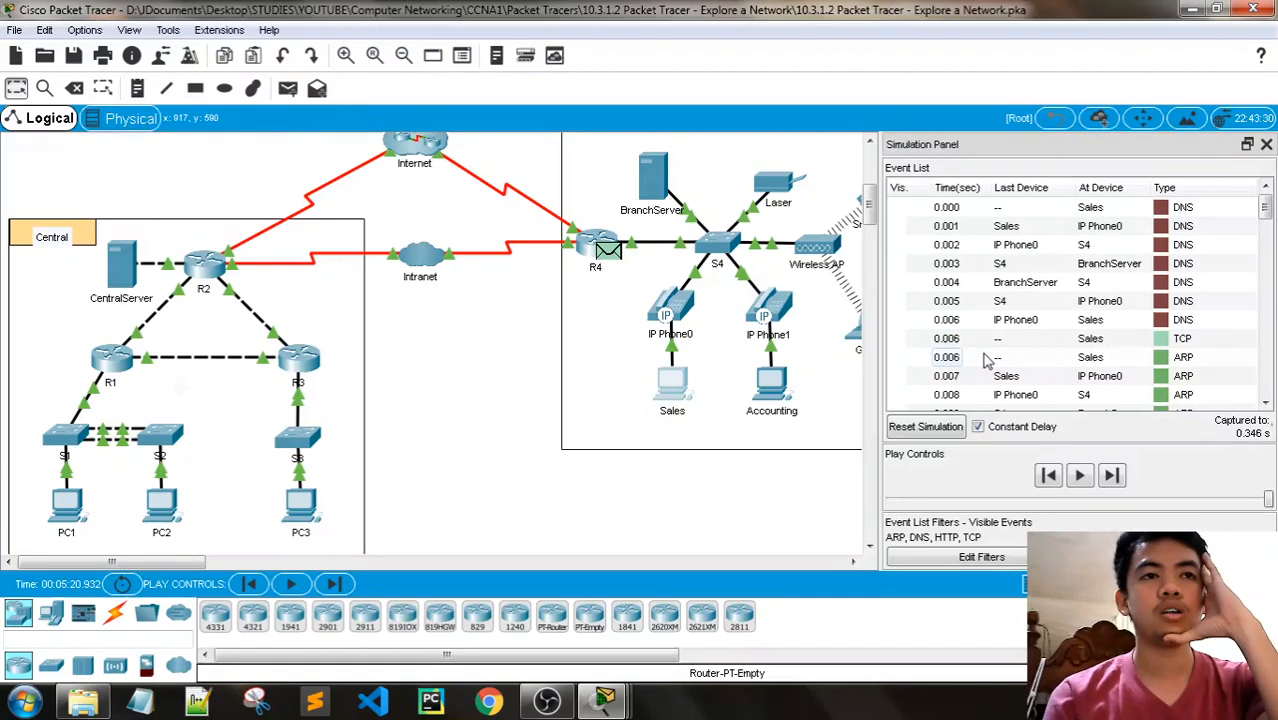
# - Read the Part 2, Step 1 instructions on why DNS events come first without ARP entries before contacting the BranchServer
pyautogui.moveTo(604, 700)
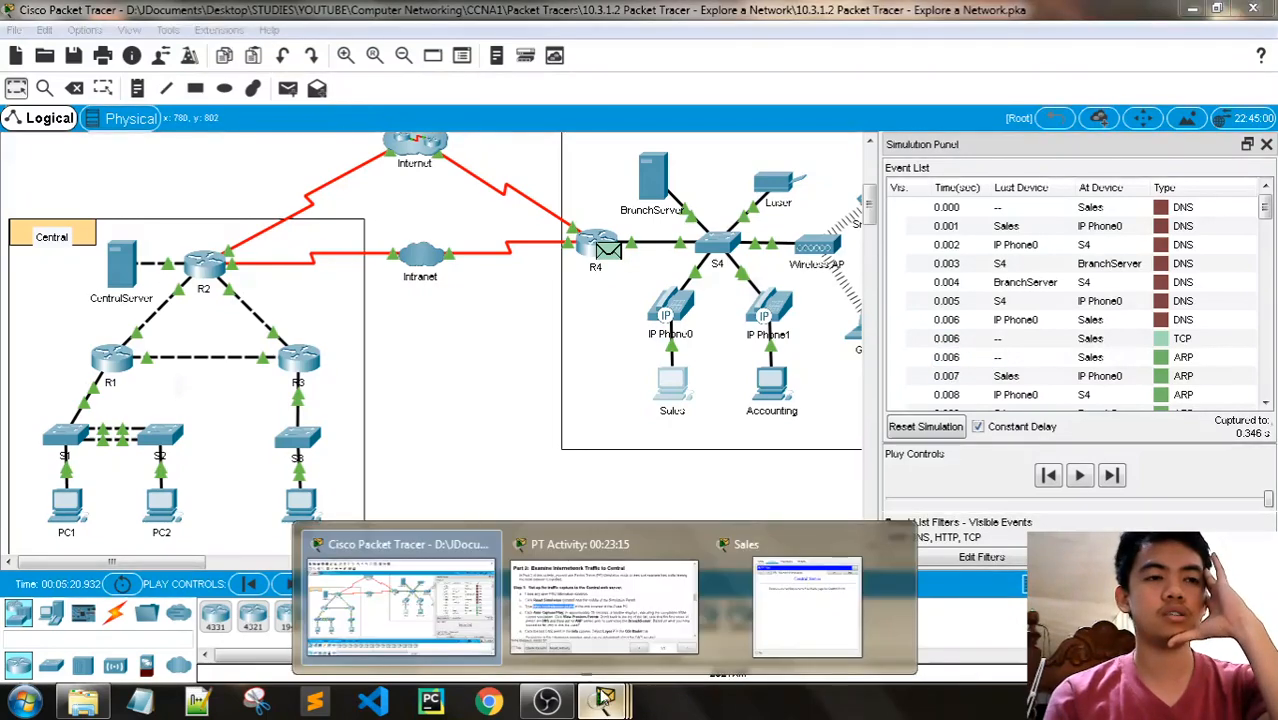
pyautogui.click(583, 625)
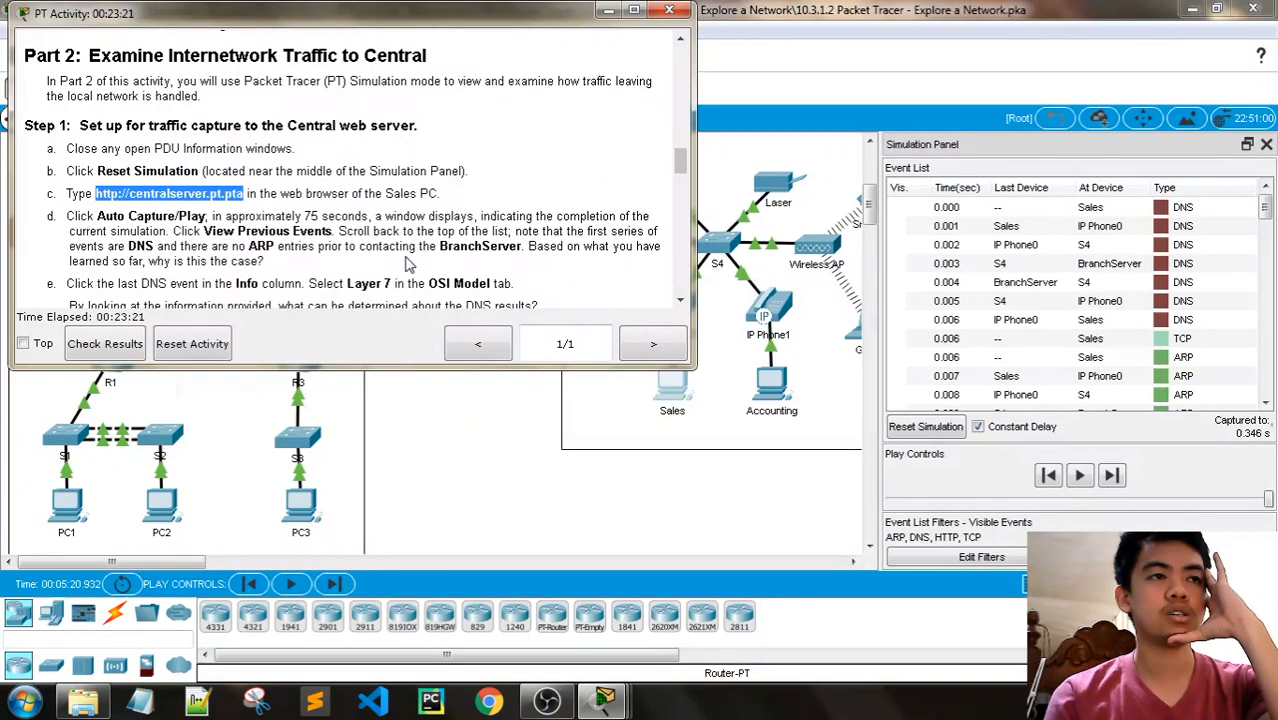
pyautogui.scroll(-8, 407, 263)
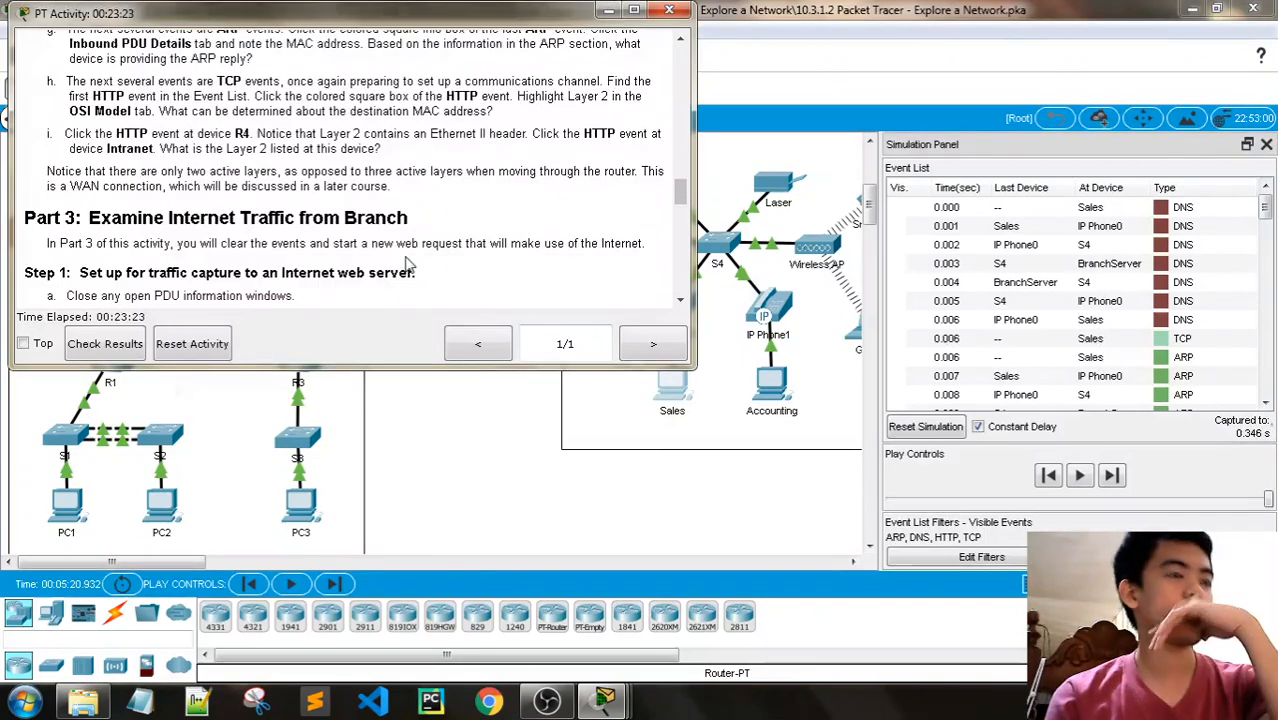
pyautogui.scroll(-5, 407, 263)
pyautogui.scroll(5, 407, 263)
pyautogui.scroll(-10, 407, 260)
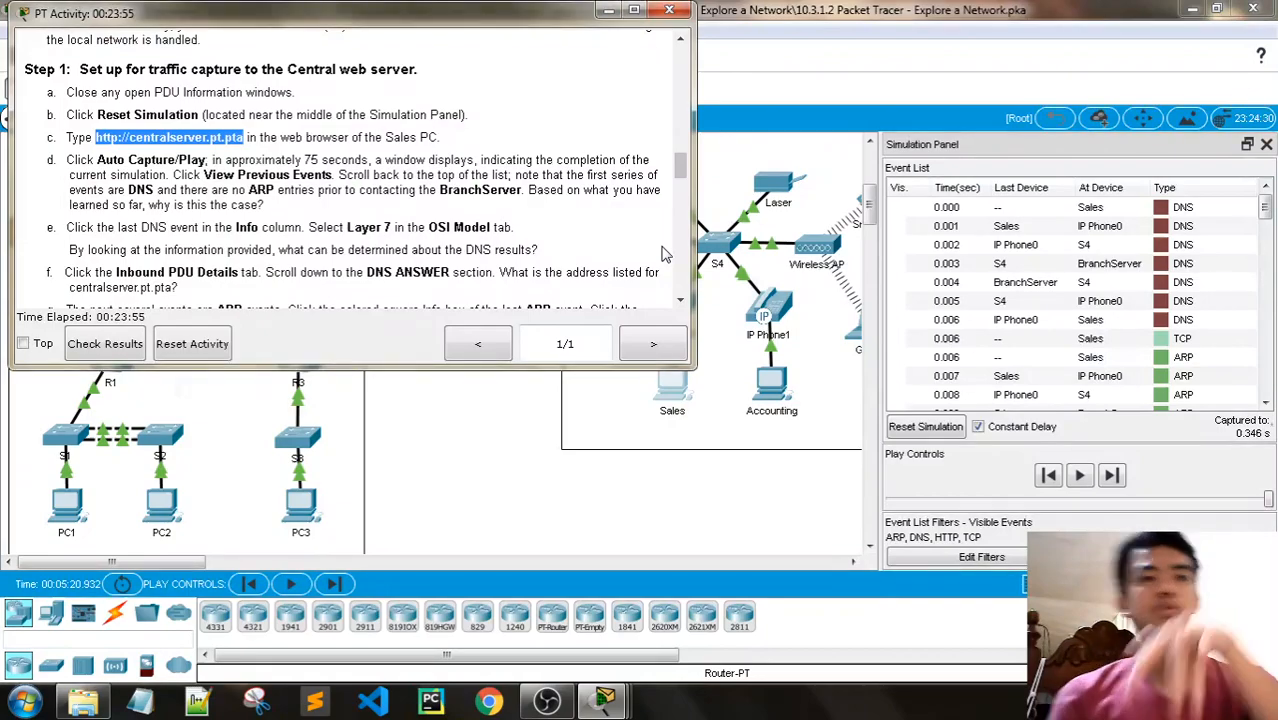
pyautogui.moveTo(505, 30); pyautogui.dragTo(505, 280)
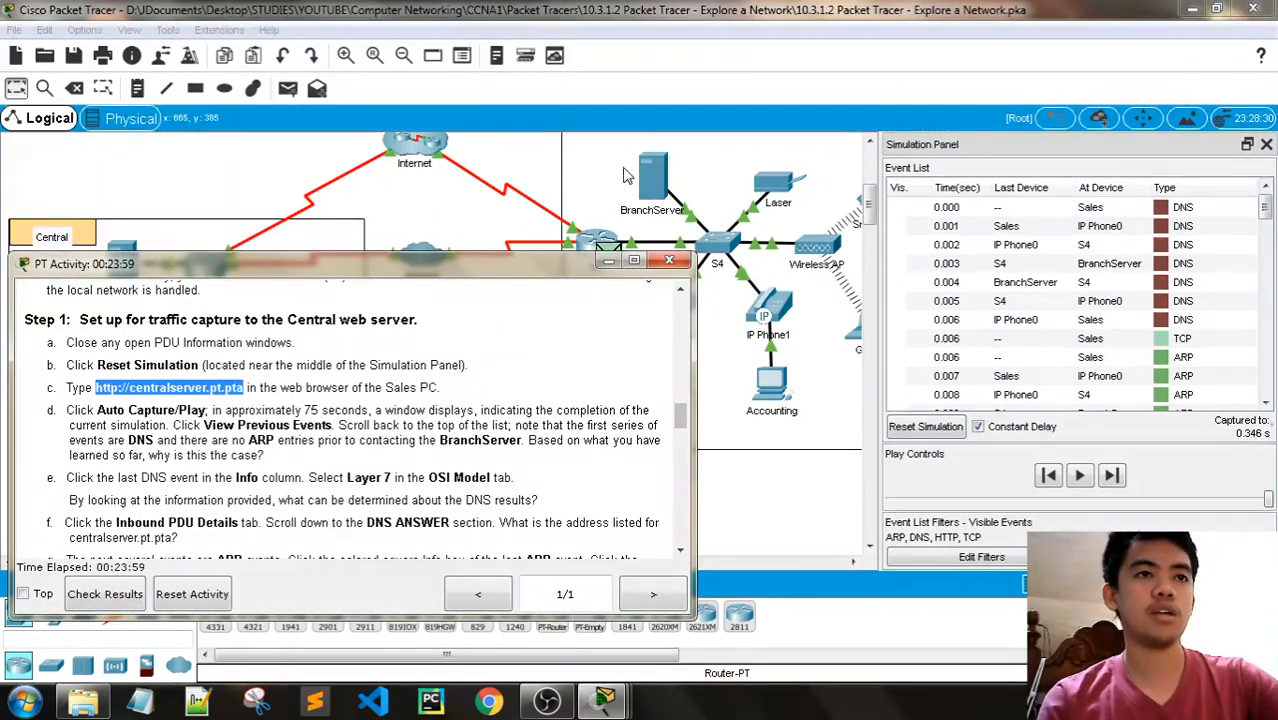
pyautogui.moveTo(553, 268); pyautogui.dragTo(542, 20)
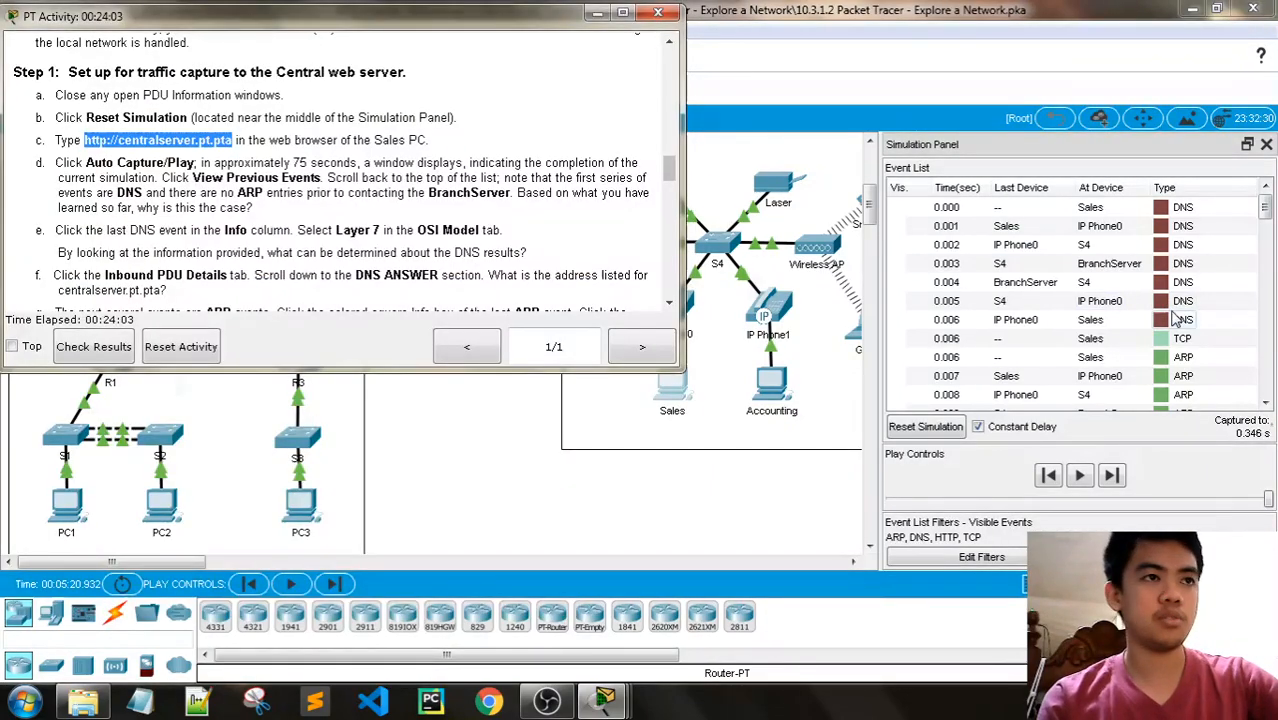
# - Examine the outbound Layer 2 details of the ARP event from S4 at R4, and close the PDU information
pyautogui.scroll(-2, 1178, 318)
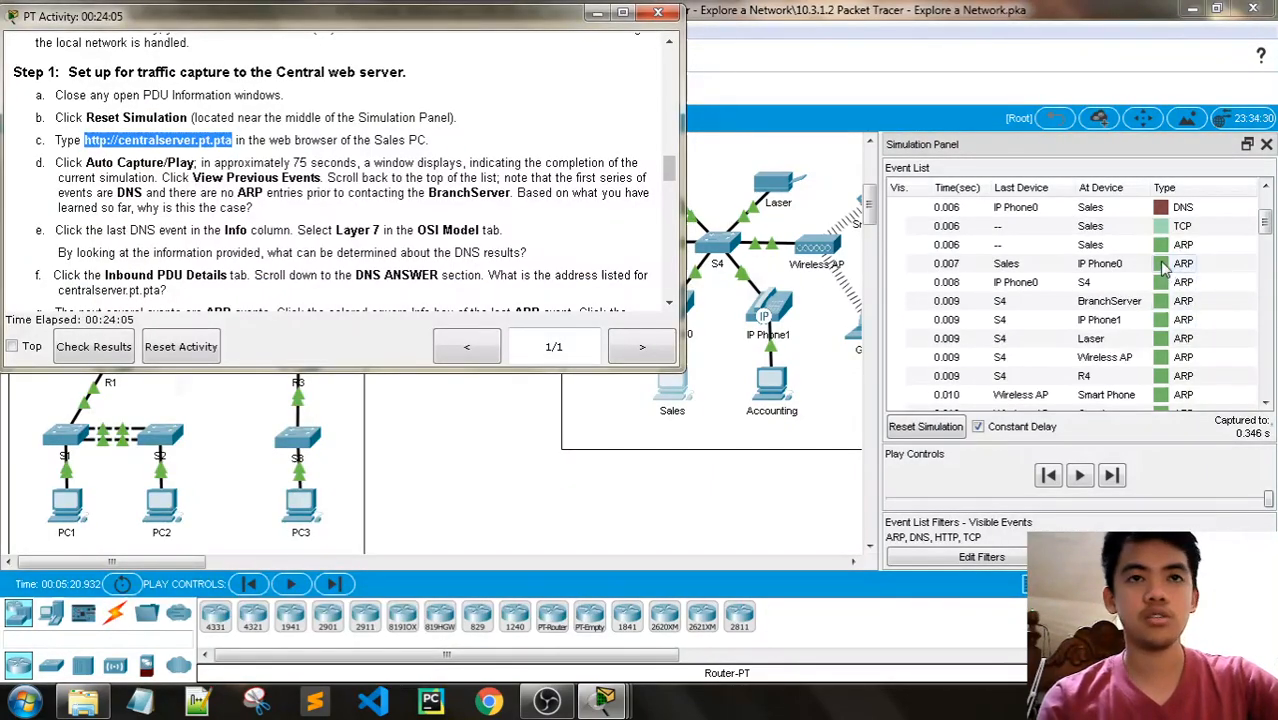
pyautogui.scroll(-1, 1147, 260)
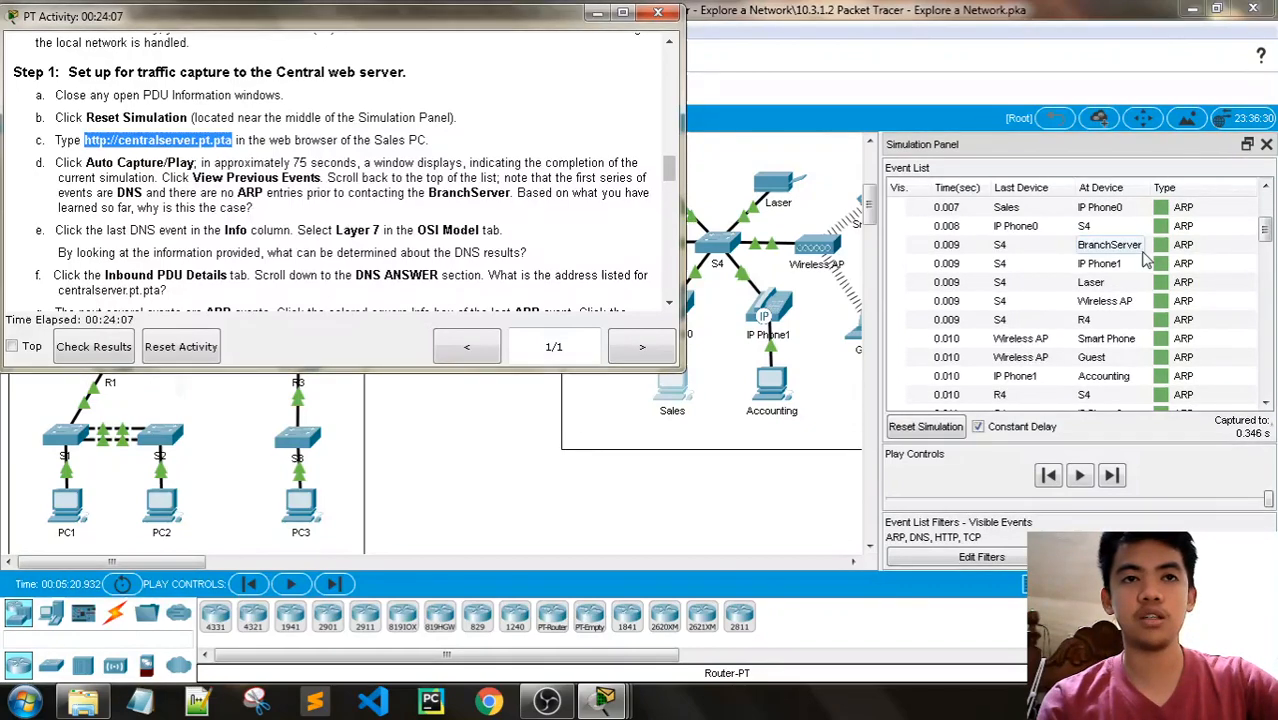
pyautogui.click(1162, 320)
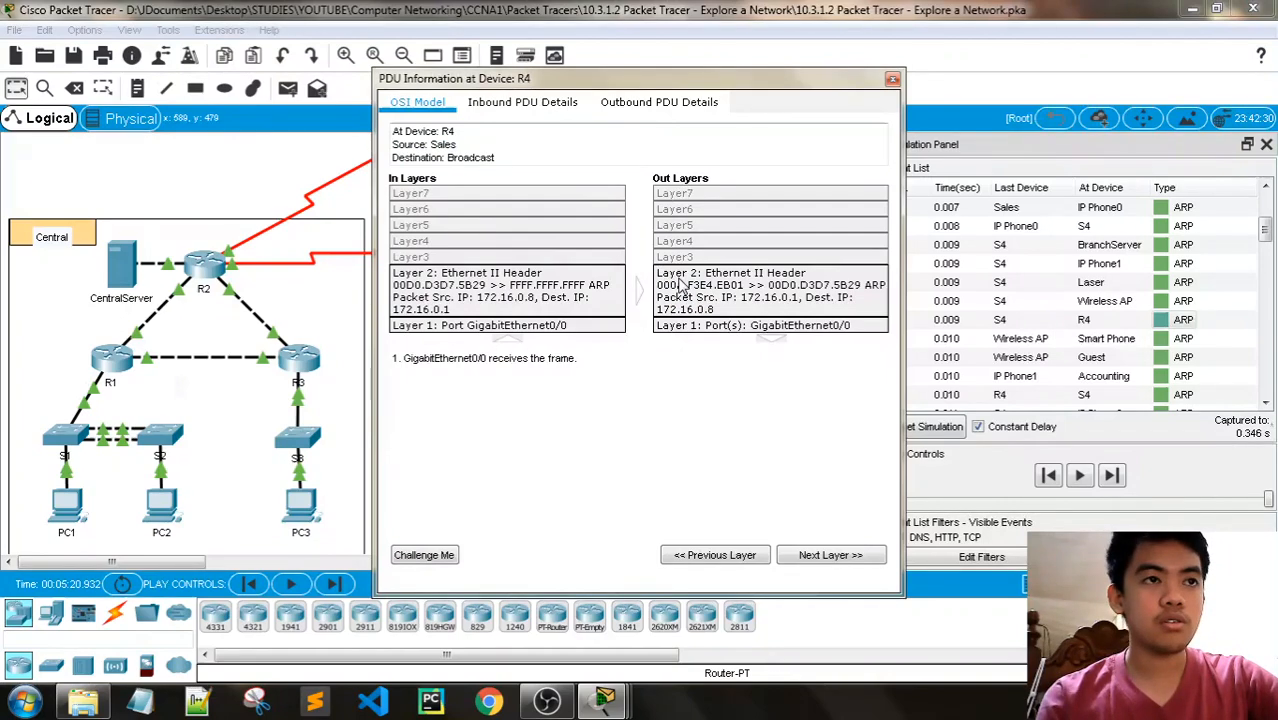
pyautogui.click(679, 286)
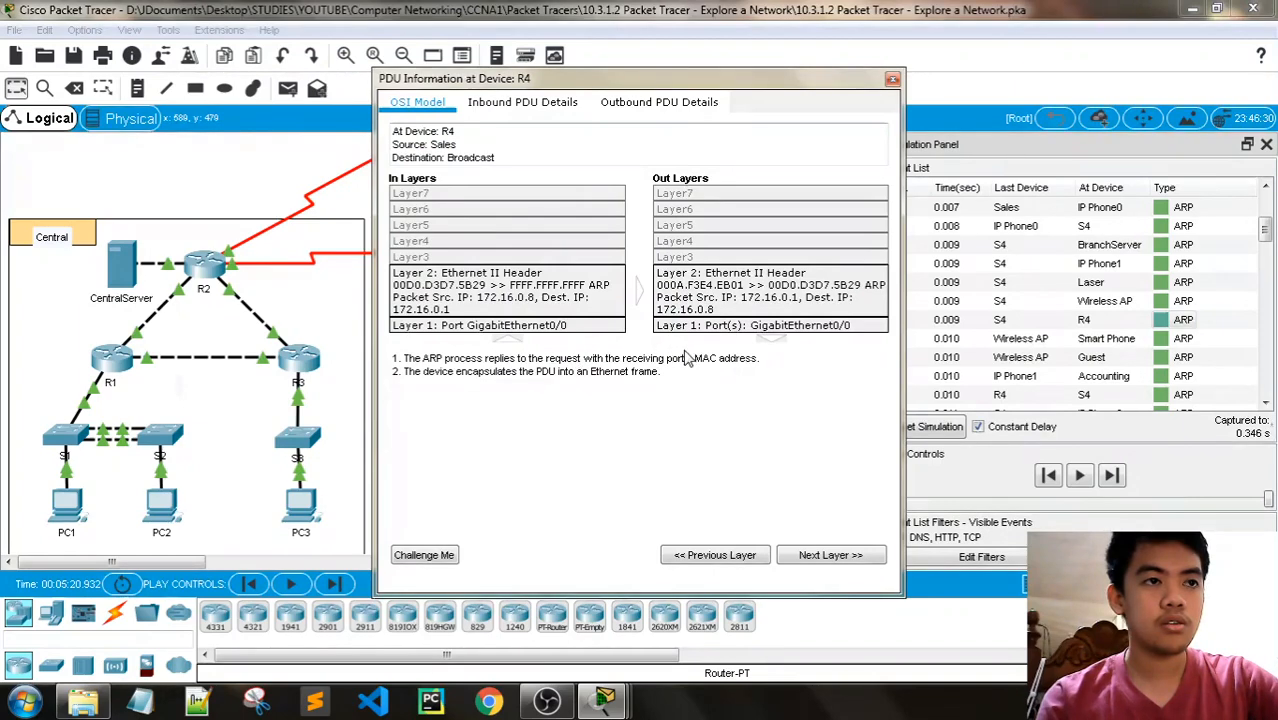
pyautogui.click(892, 78)
# - Examine the inbound Layer 2 details of the last ARP event, from IP Phone0 at Sales
pyautogui.scroll(-2, 1150, 320)
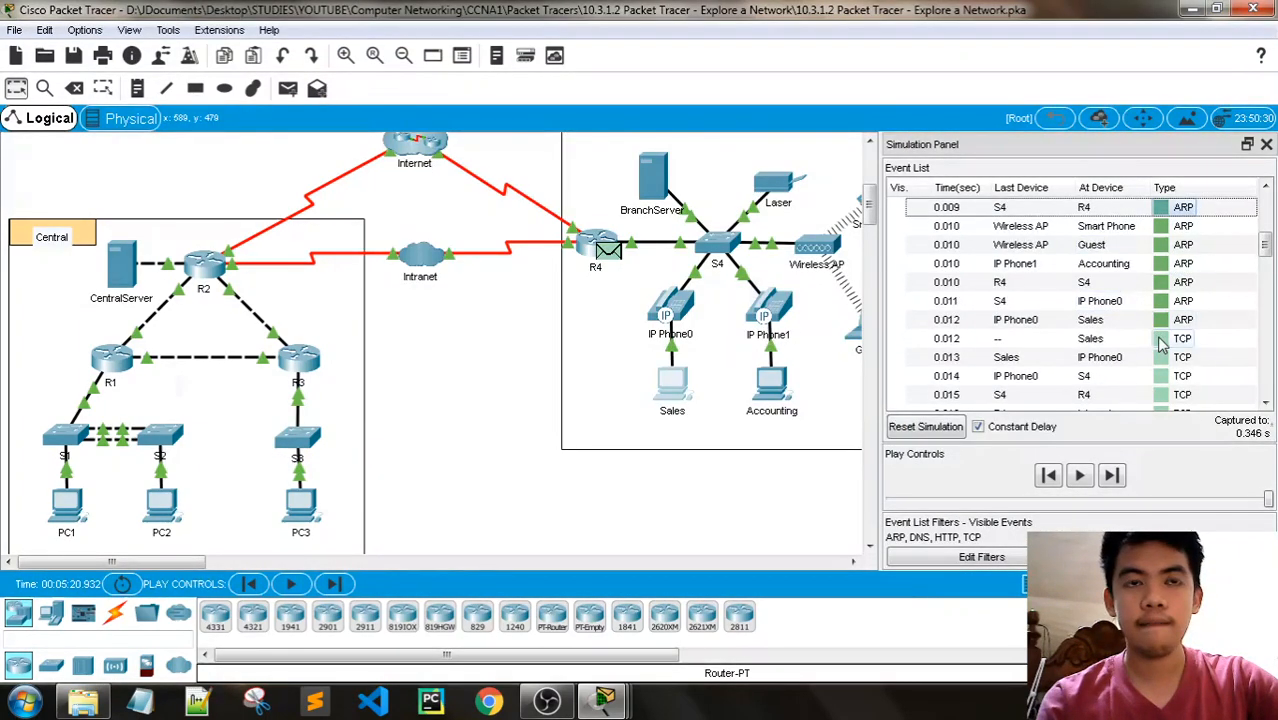
pyautogui.click(1161, 319)
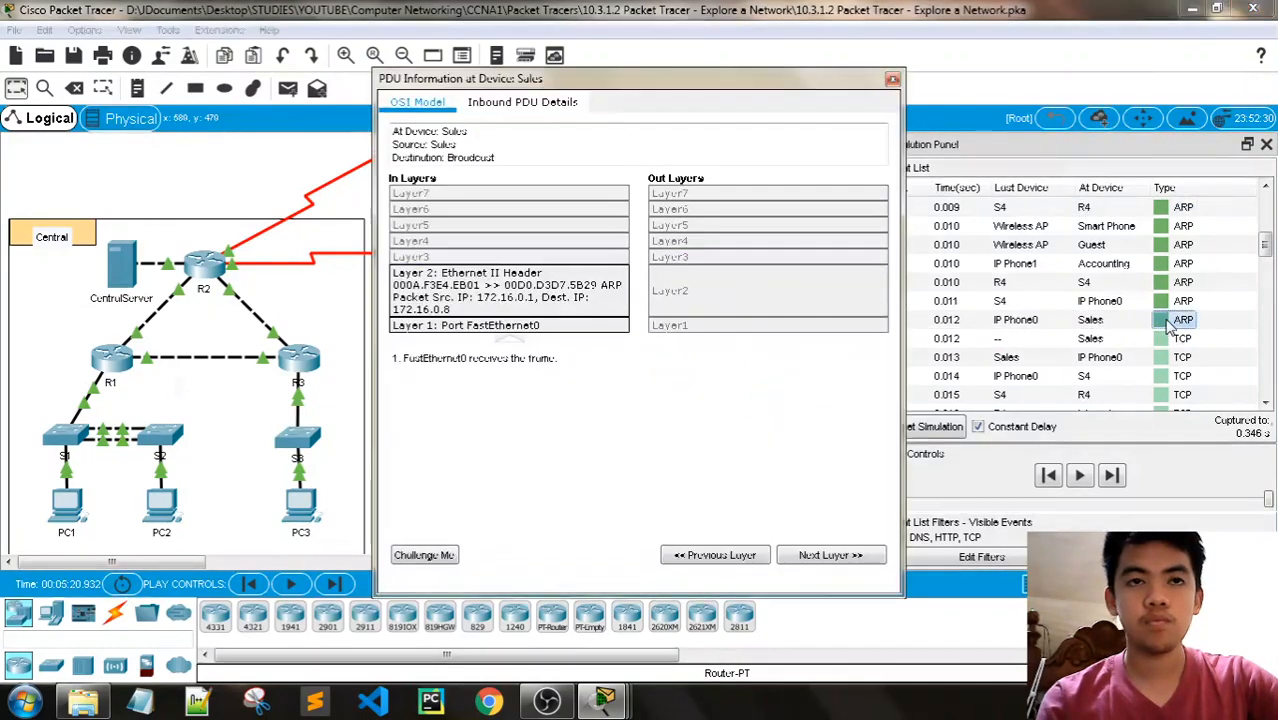
pyautogui.click(525, 297)
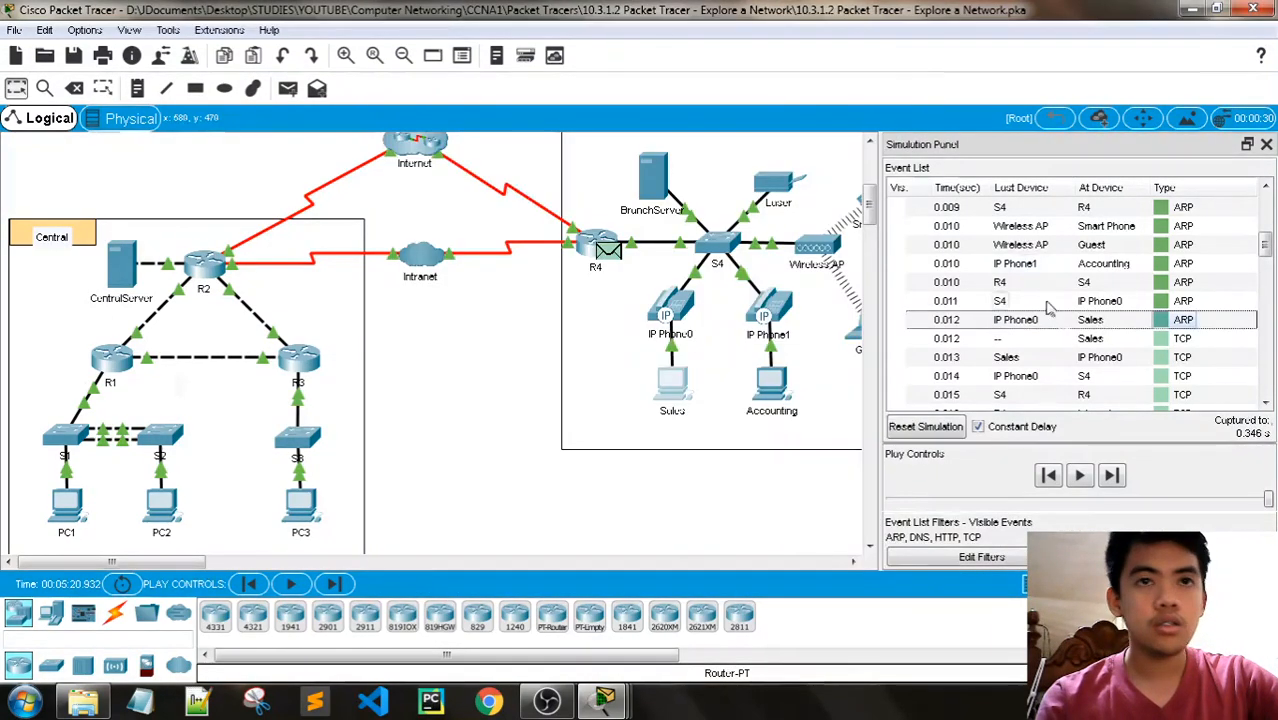
# - Examine the PDU information of the first ARP event at Sales, at 0.006 s, and close it
pyautogui.scroll(3, 1062, 323)
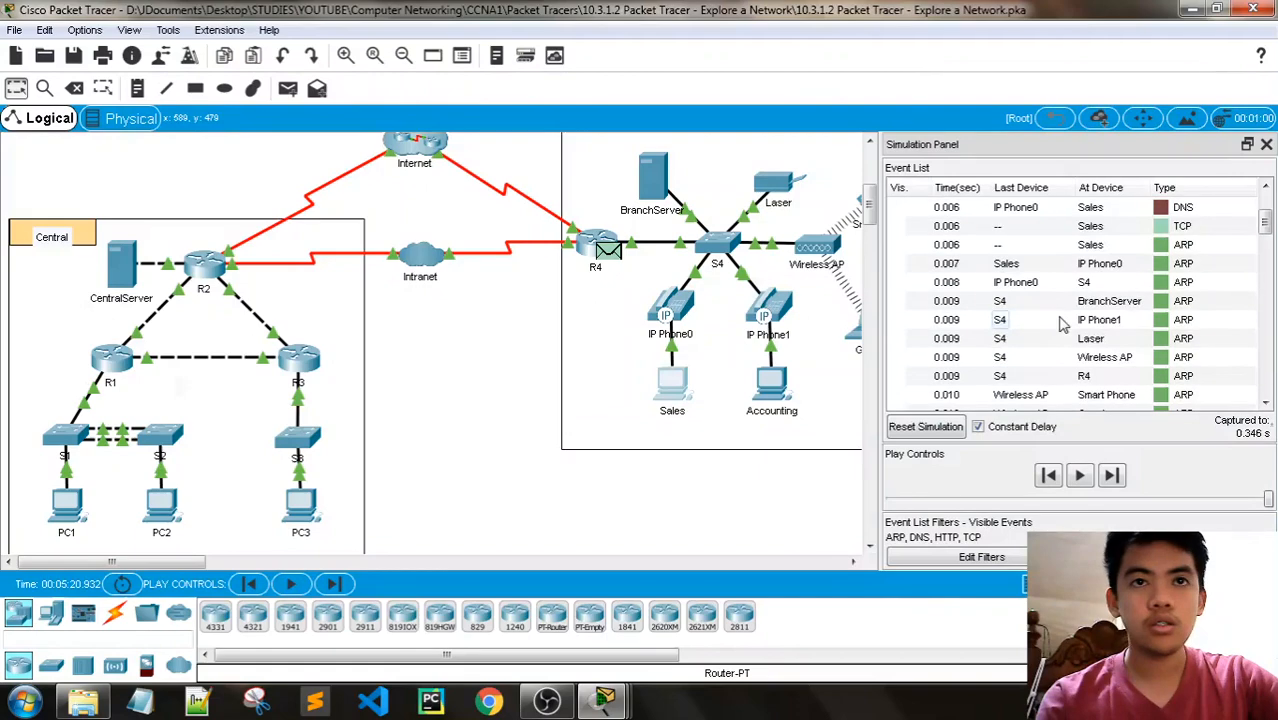
pyautogui.click(1160, 244)
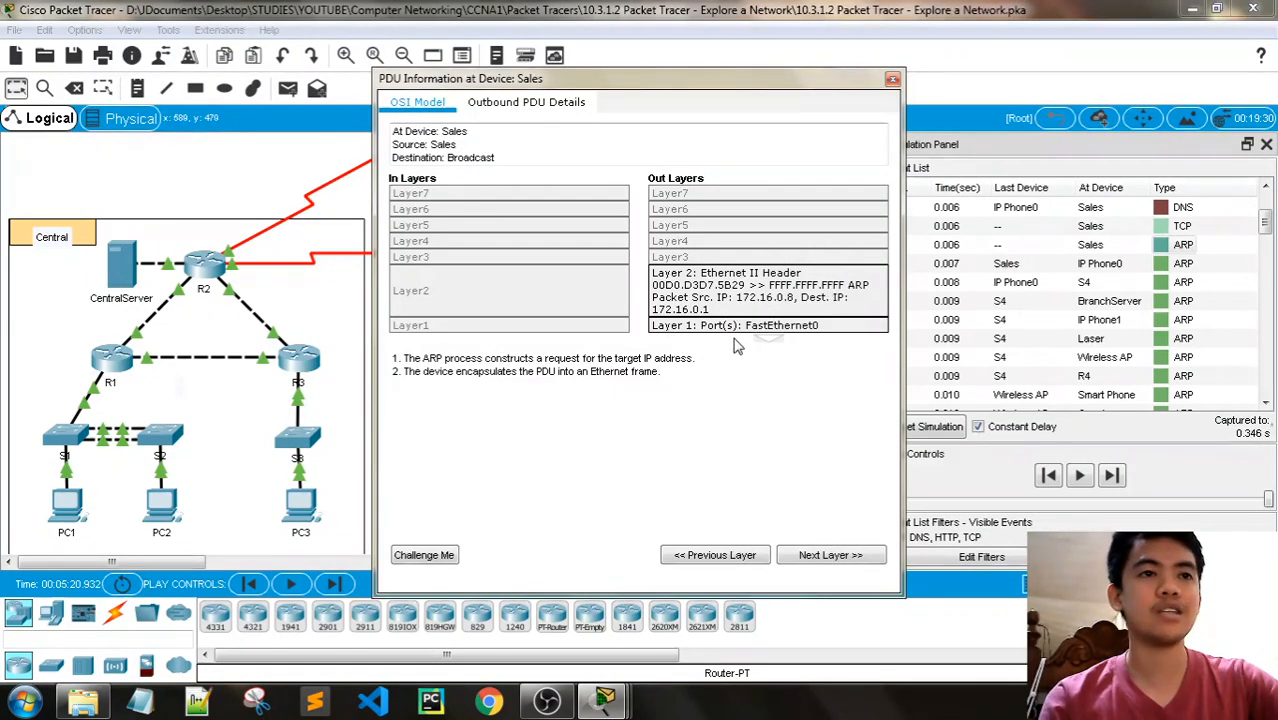
pyautogui.click(893, 80)
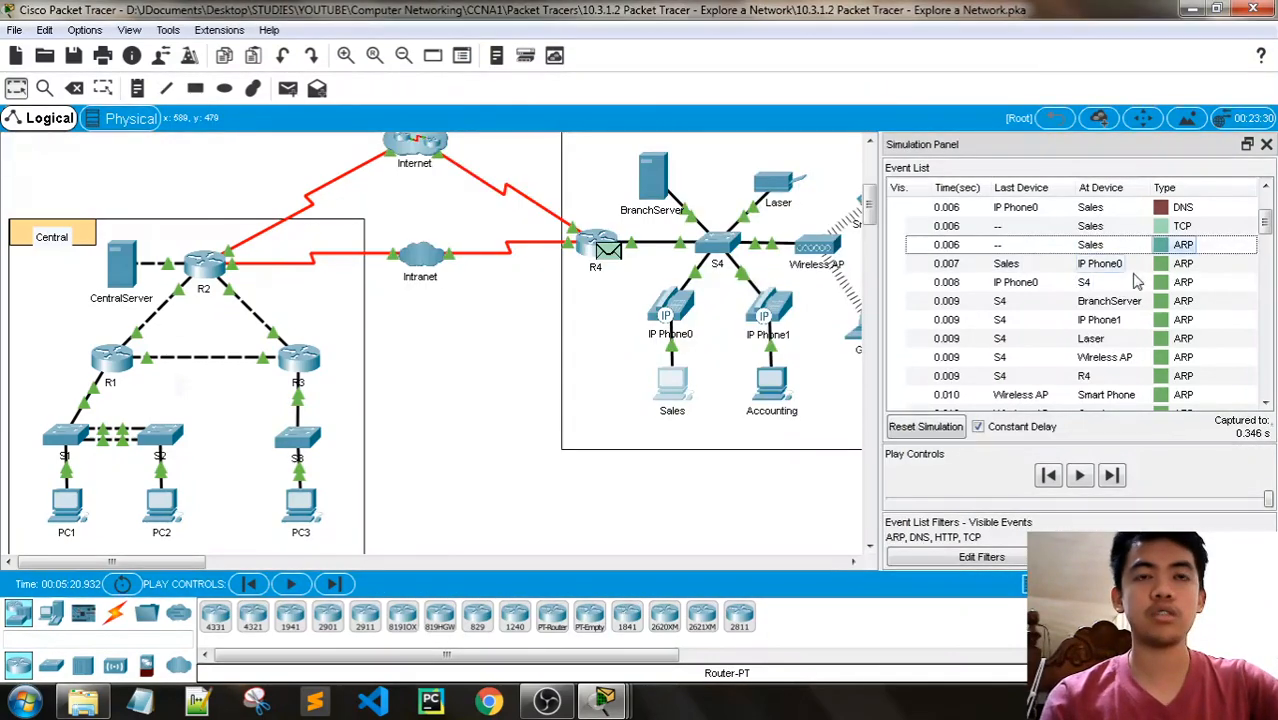
# - Trace the ARP events in the event list from the first one at Sales to the last before the TCP events
pyautogui.scroll(-3, 1147, 266)
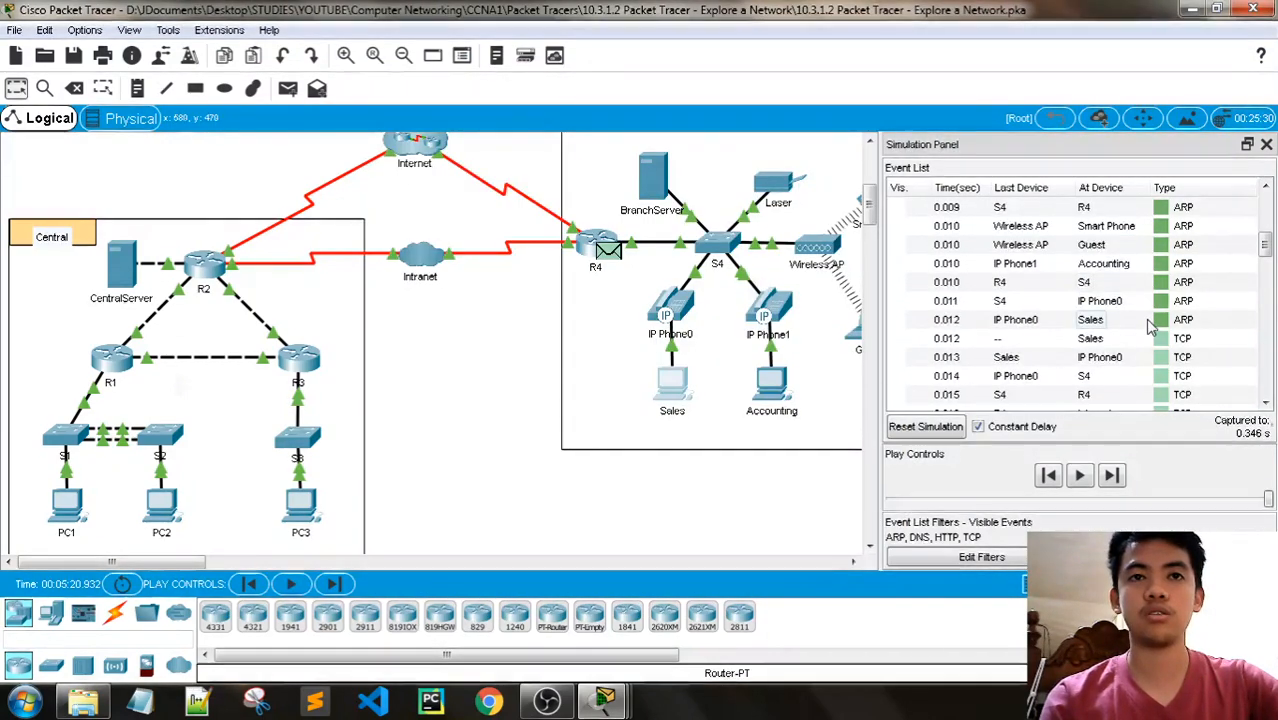
pyautogui.scroll(2, 1145, 319)
pyautogui.scroll(1, 1150, 333)
pyautogui.click(1165, 250)
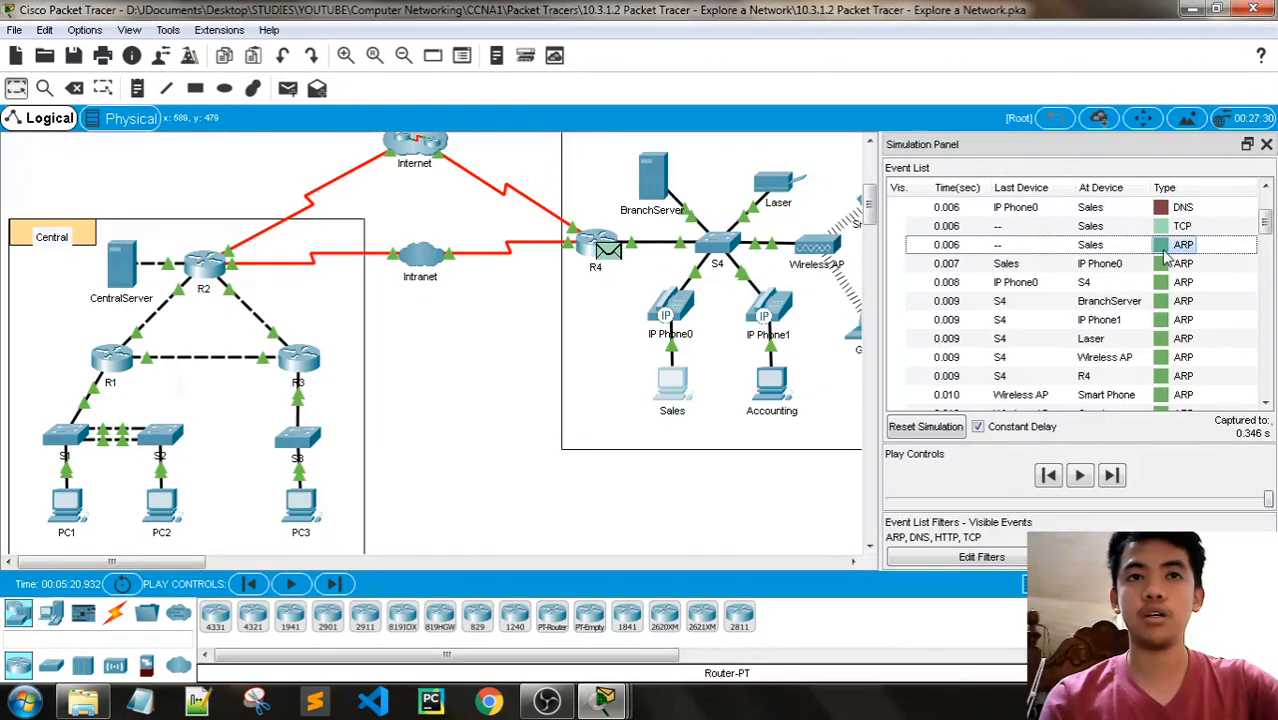
pyautogui.scroll(-1, 1165, 263)
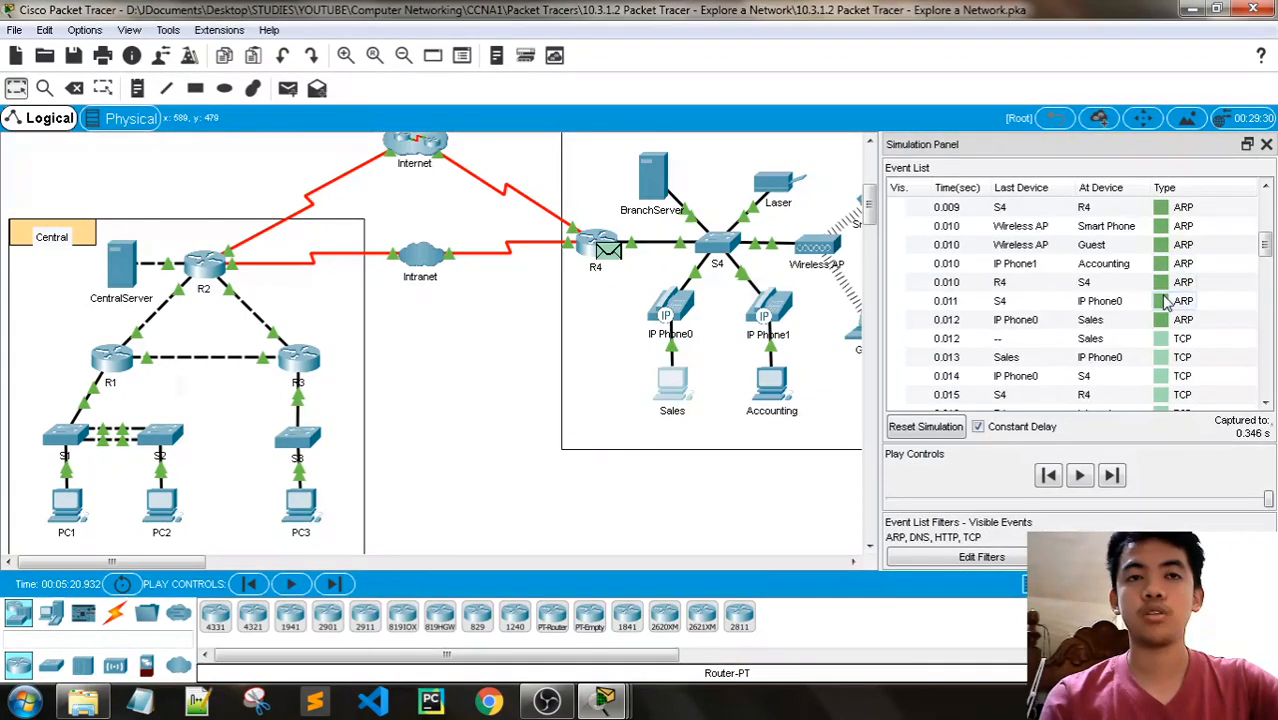
pyautogui.scroll(2, 1165, 305)
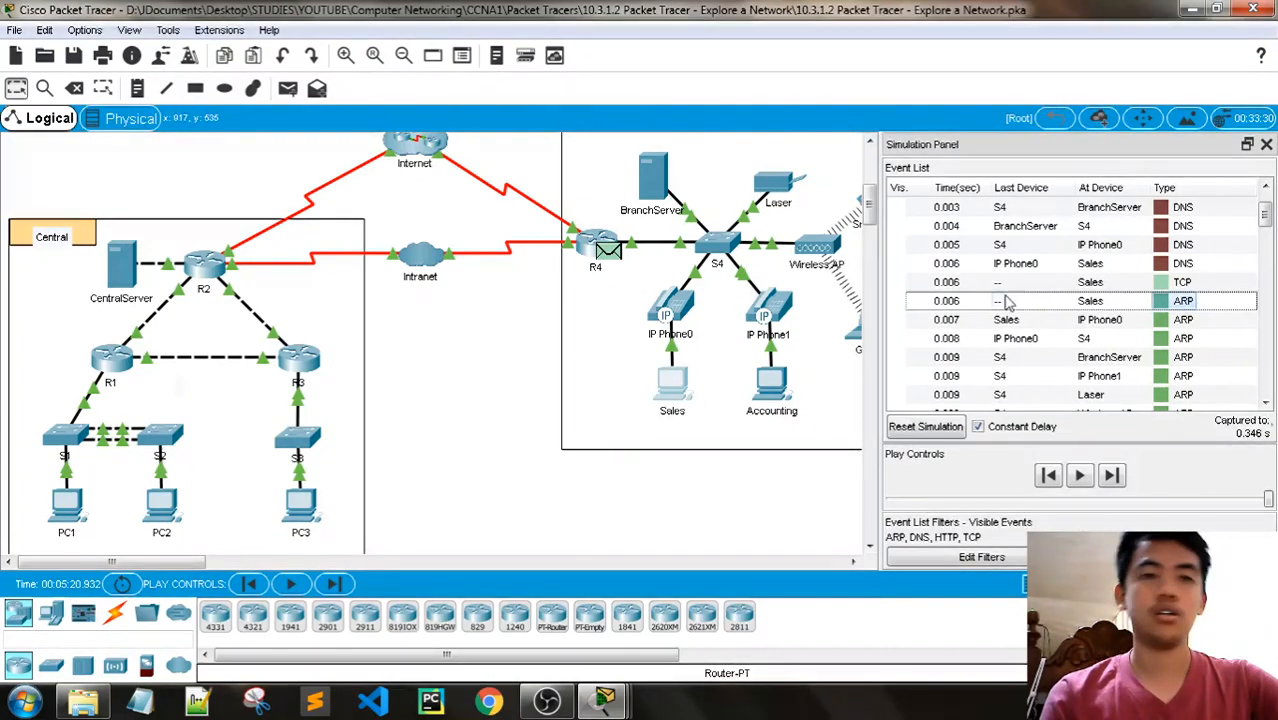
pyautogui.scroll(-3, 1105, 282)
pyautogui.scroll(-1, 1105, 282)
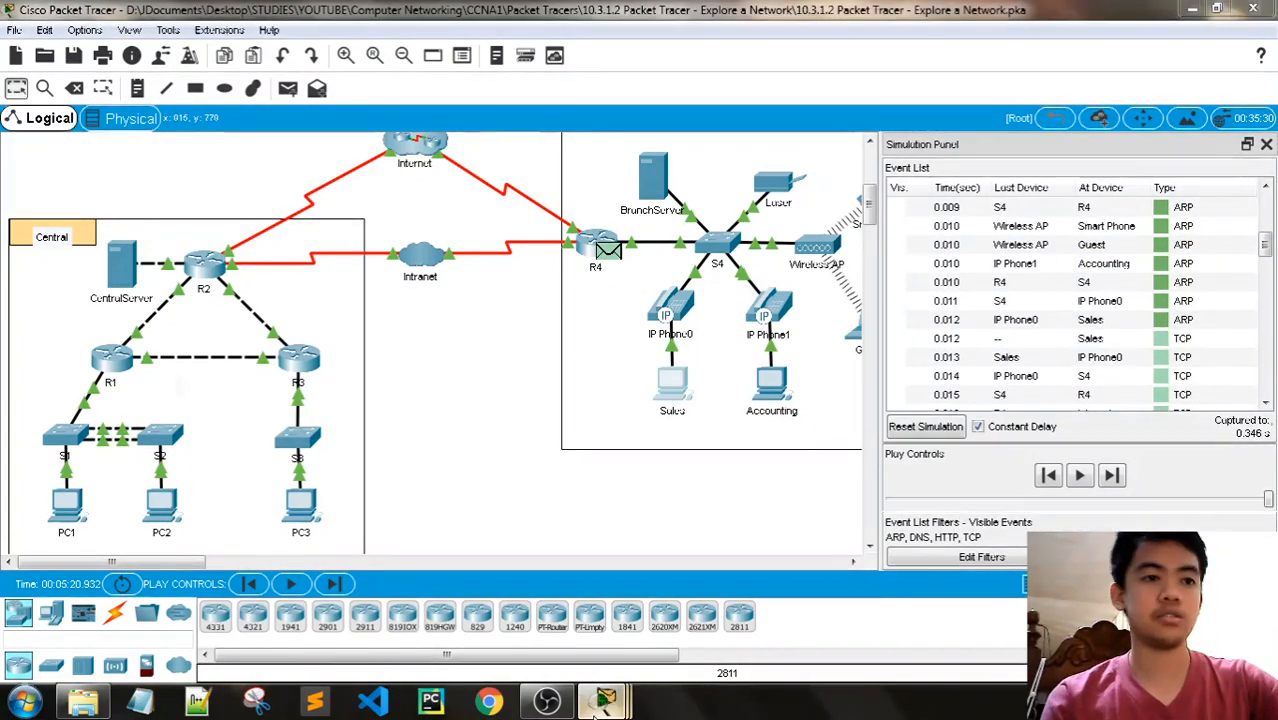
# - Read Part 2, Steps 1e to 1g and locate the last DNS event at Sales in the event list
pyautogui.moveTo(604, 700)
pyautogui.click(535, 611)
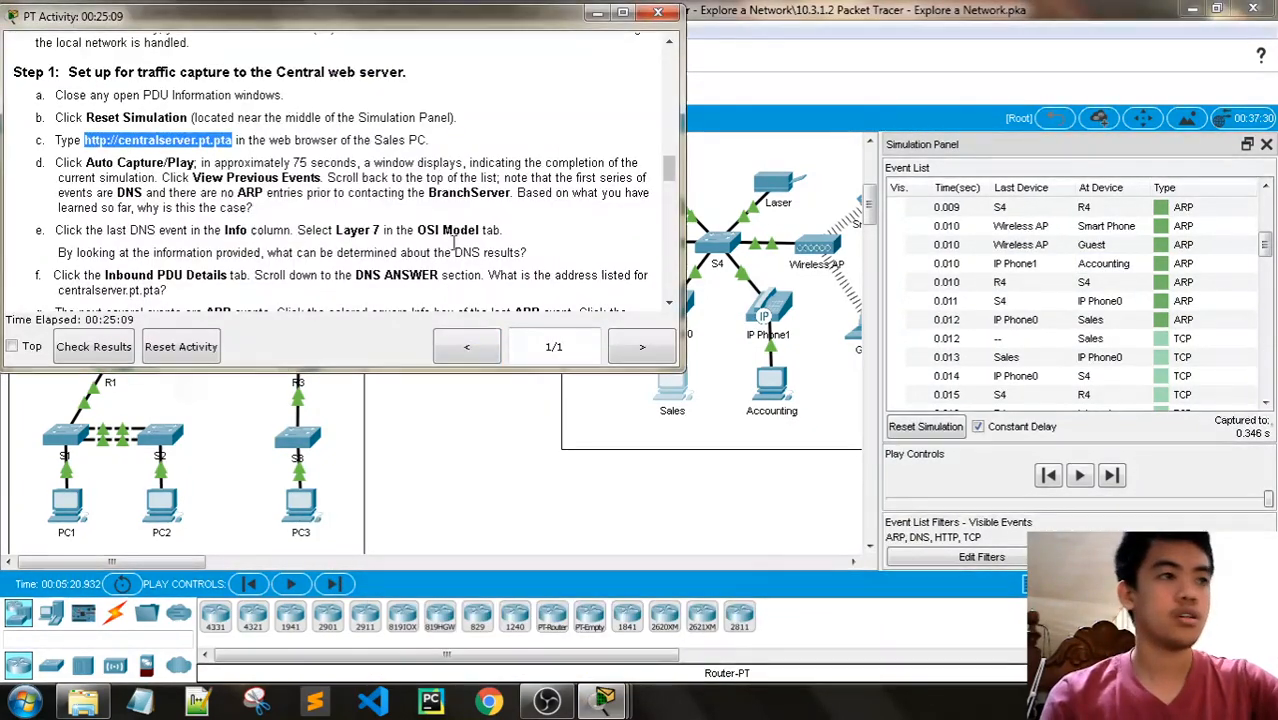
pyautogui.scroll(-1, 455, 240)
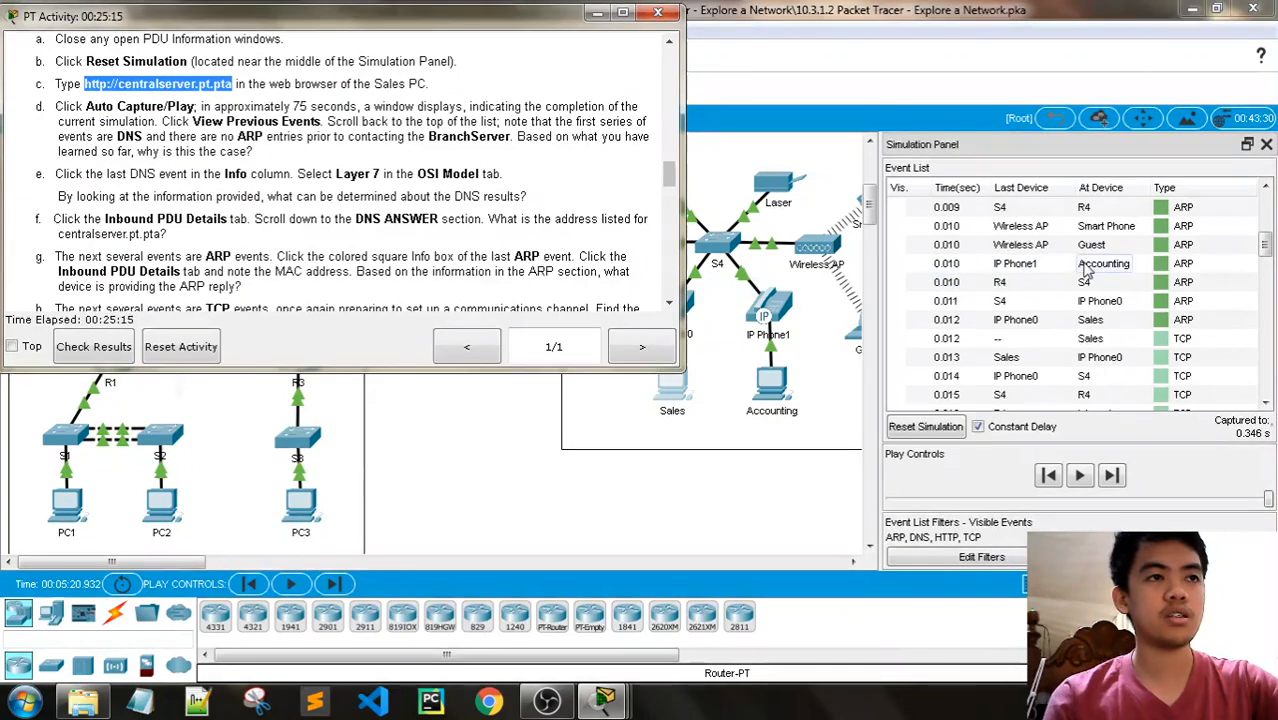
pyautogui.scroll(-2, 1163, 285)
pyautogui.scroll(-10, 1163, 285)
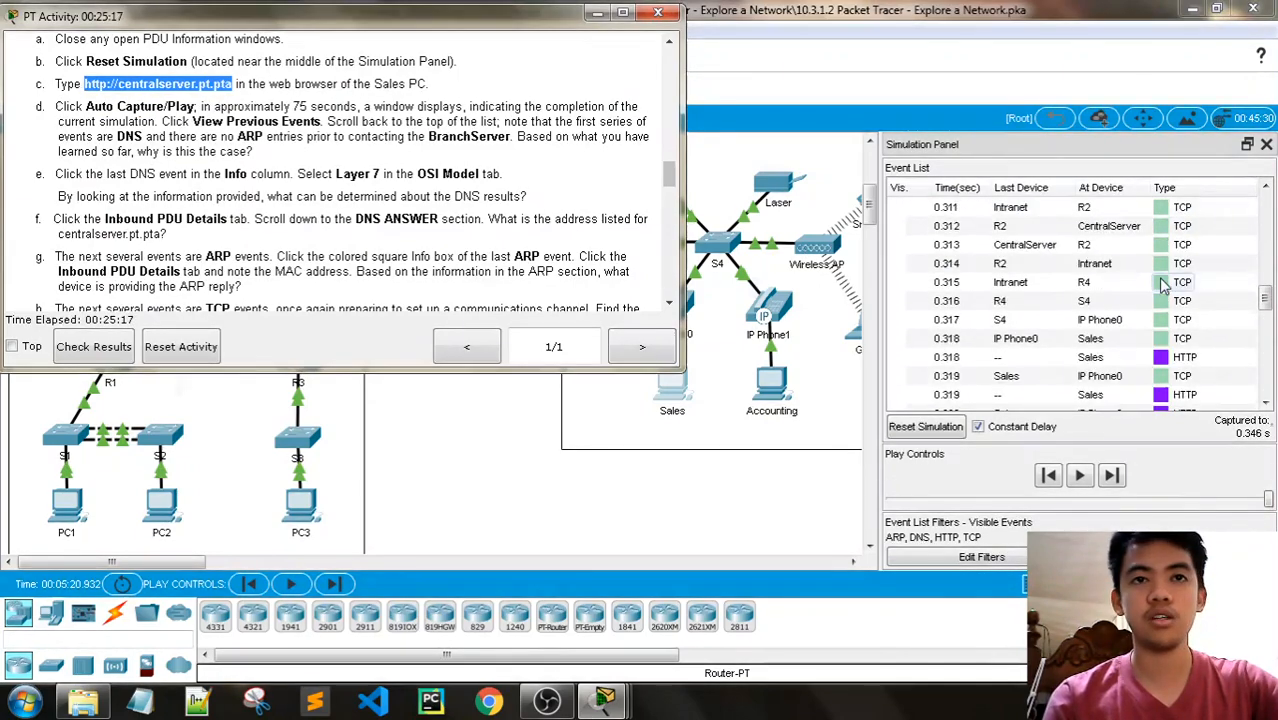
pyautogui.scroll(12, 1163, 285)
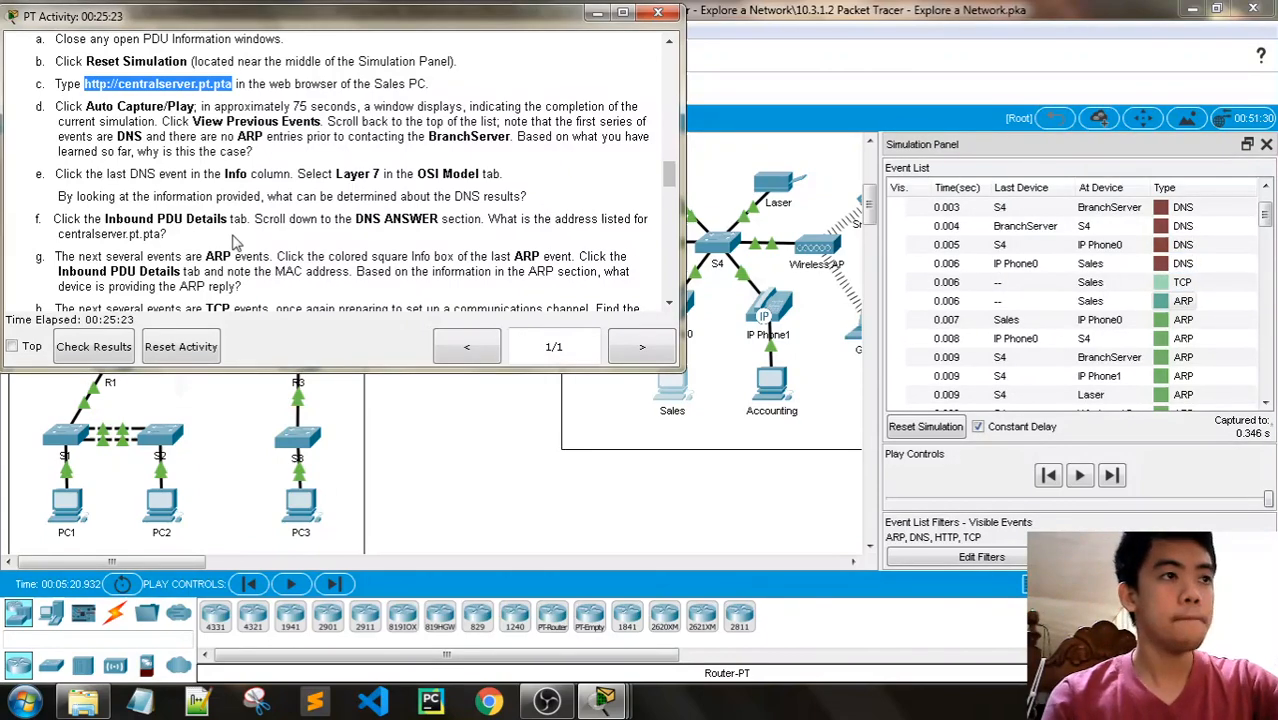
# - Examine the Layer 7 information of the last DNS event at Sales, at 0.006 s, and check it against Step 1e
pyautogui.click(1161, 264)
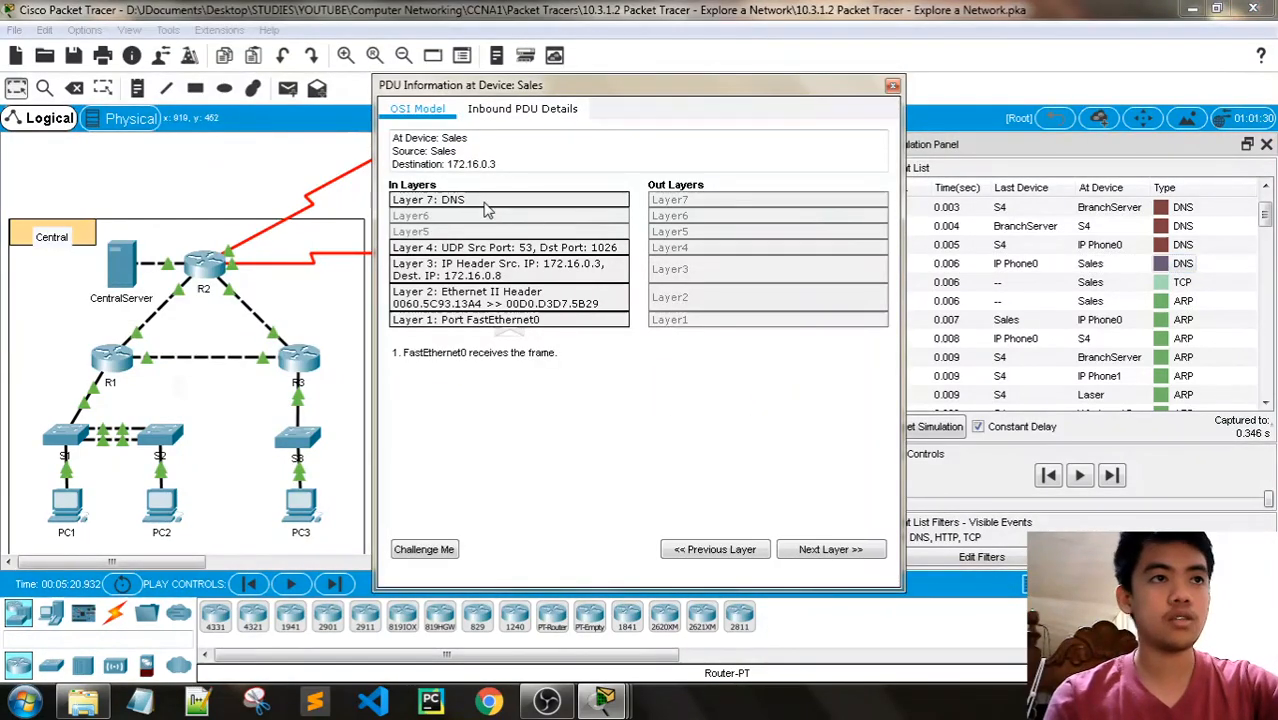
pyautogui.click(484, 205)
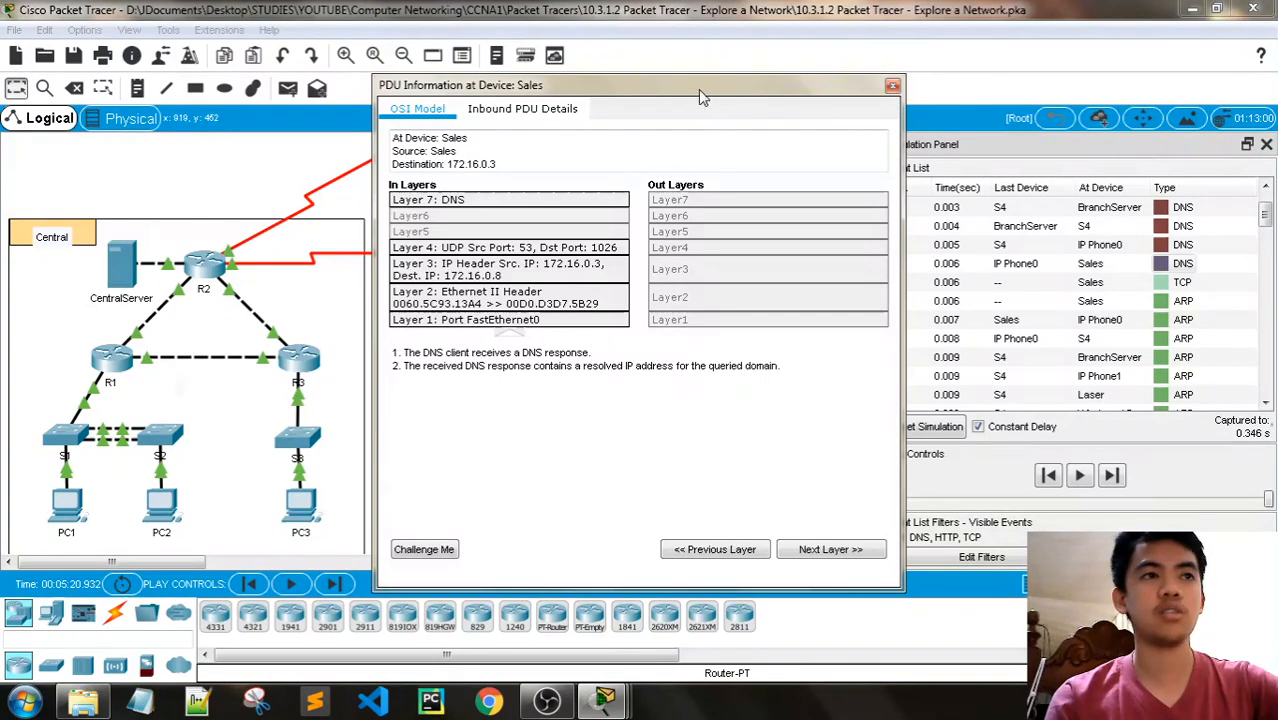
pyautogui.moveTo(698, 89); pyautogui.dragTo(595, 380)
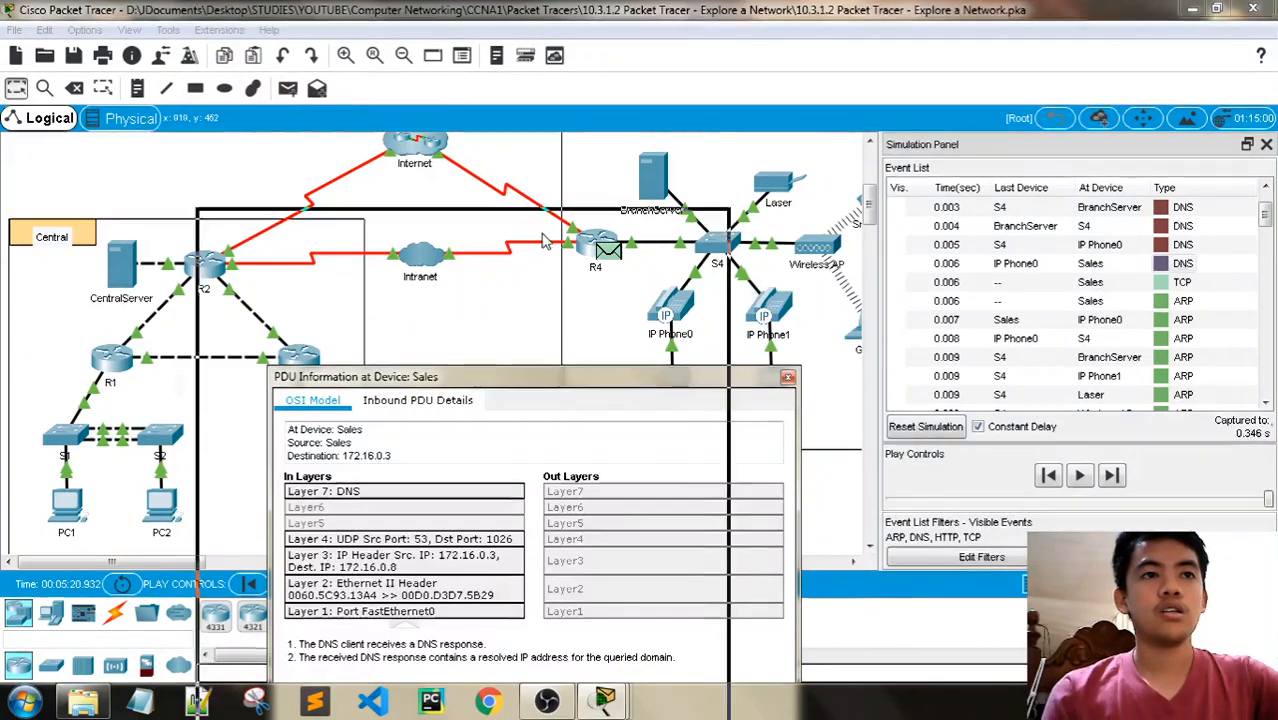
pyautogui.moveTo(545, 241); pyautogui.dragTo(531, 148)
pyautogui.click(604, 699)
pyautogui.click(582, 646)
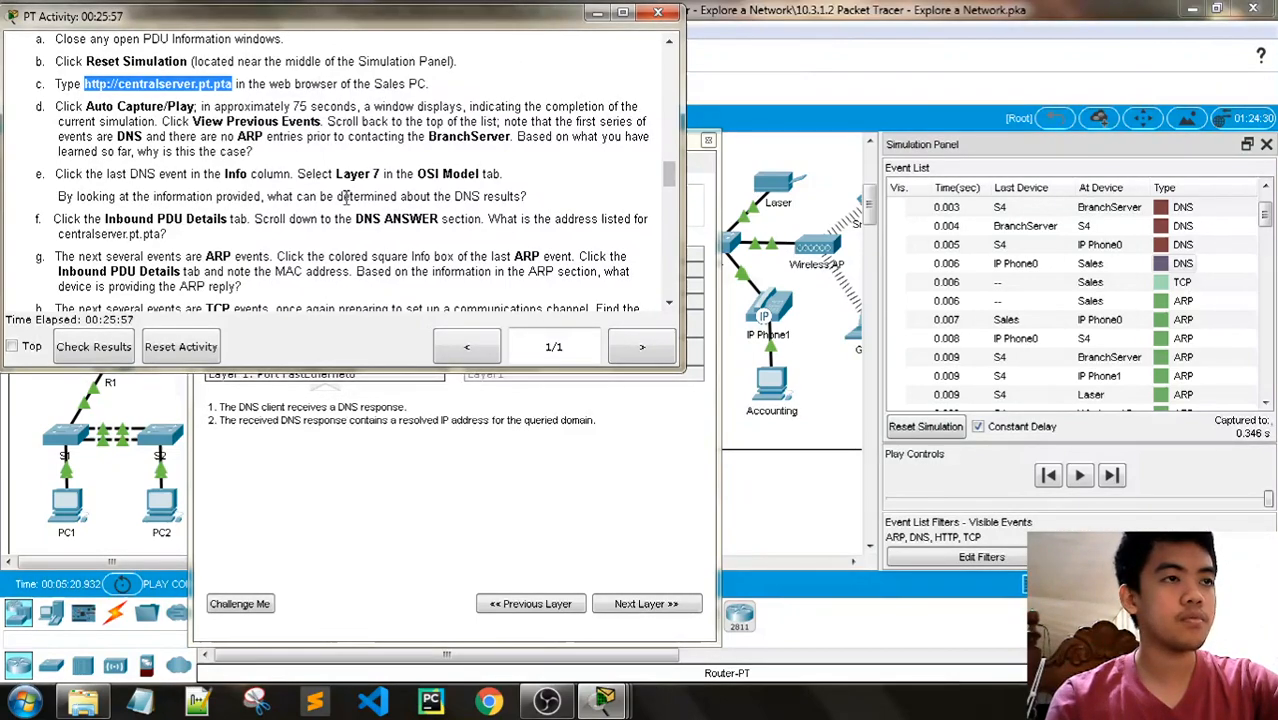
pyautogui.click(597, 16)
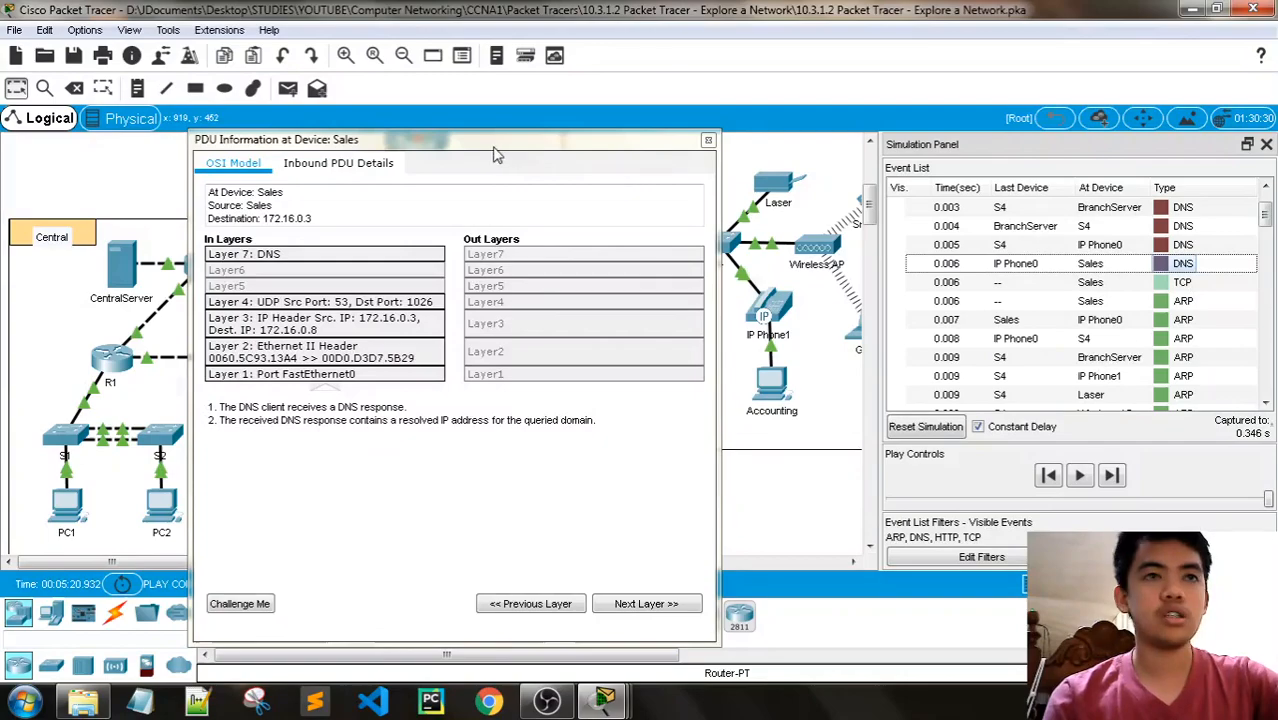
# - Move the PDU information clear of the topology and view the DNS service on BranchServer
pyautogui.moveTo(494, 149); pyautogui.dragTo(376, 86)
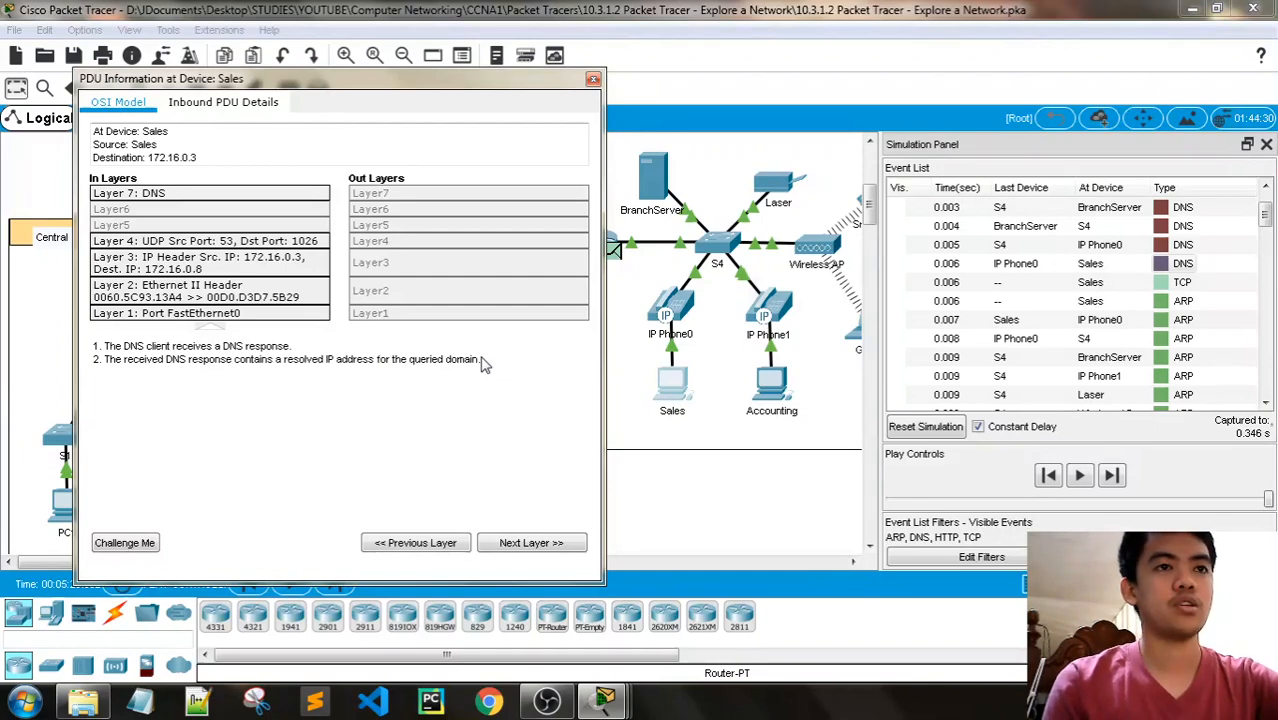
pyautogui.click(654, 180)
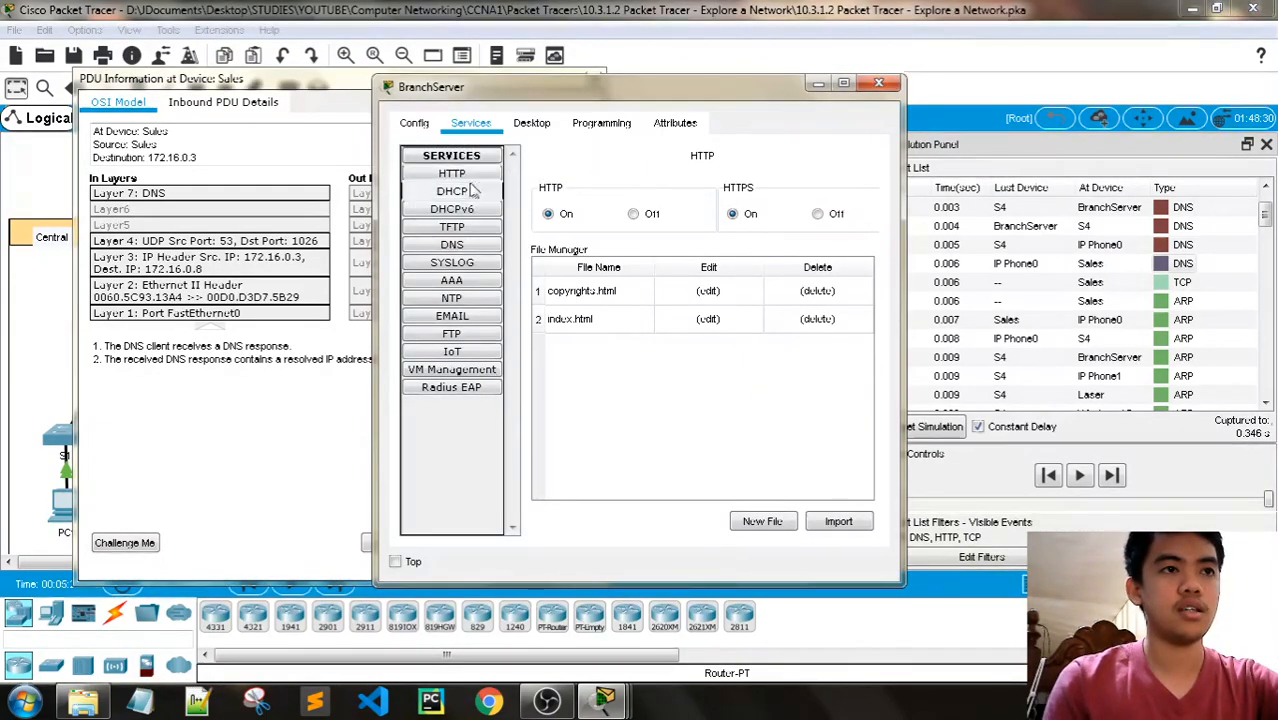
pyautogui.click(454, 244)
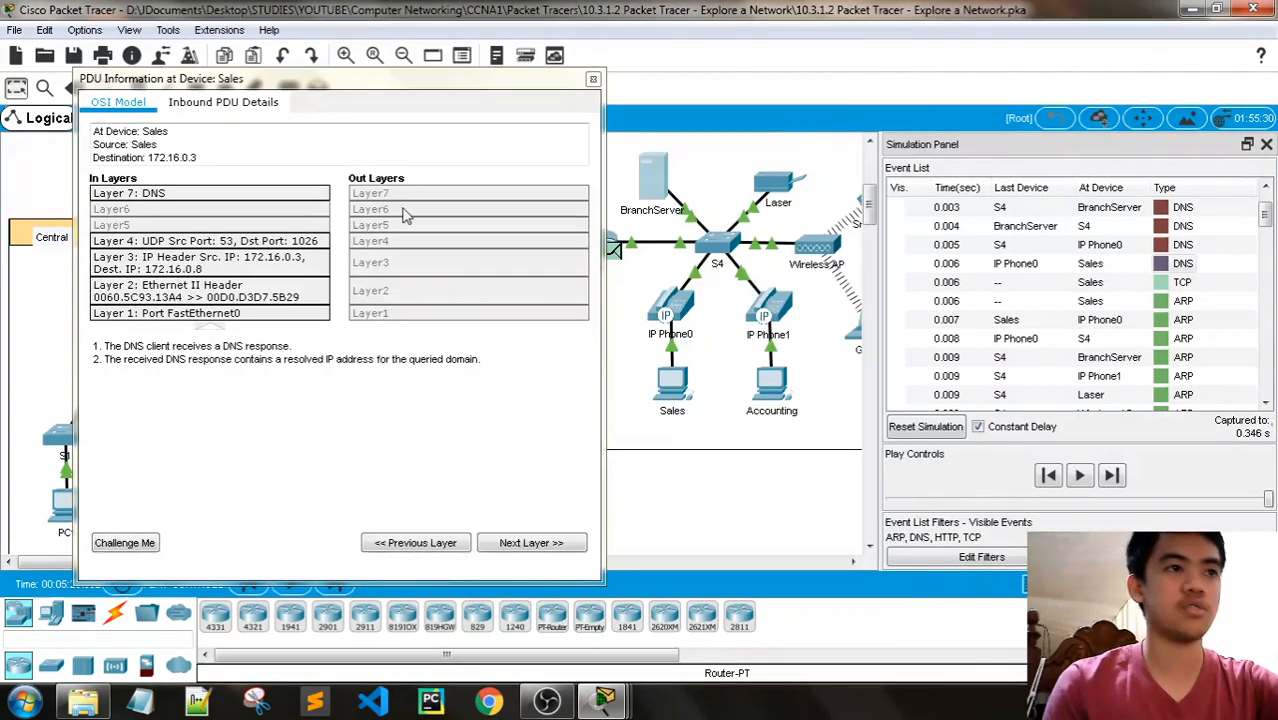
# - Examine the DNS Answer section in the inbound details of the Sales DNS event, then close the PDU information
pyautogui.click(224, 103)
pyautogui.scroll(-15, 378, 393)
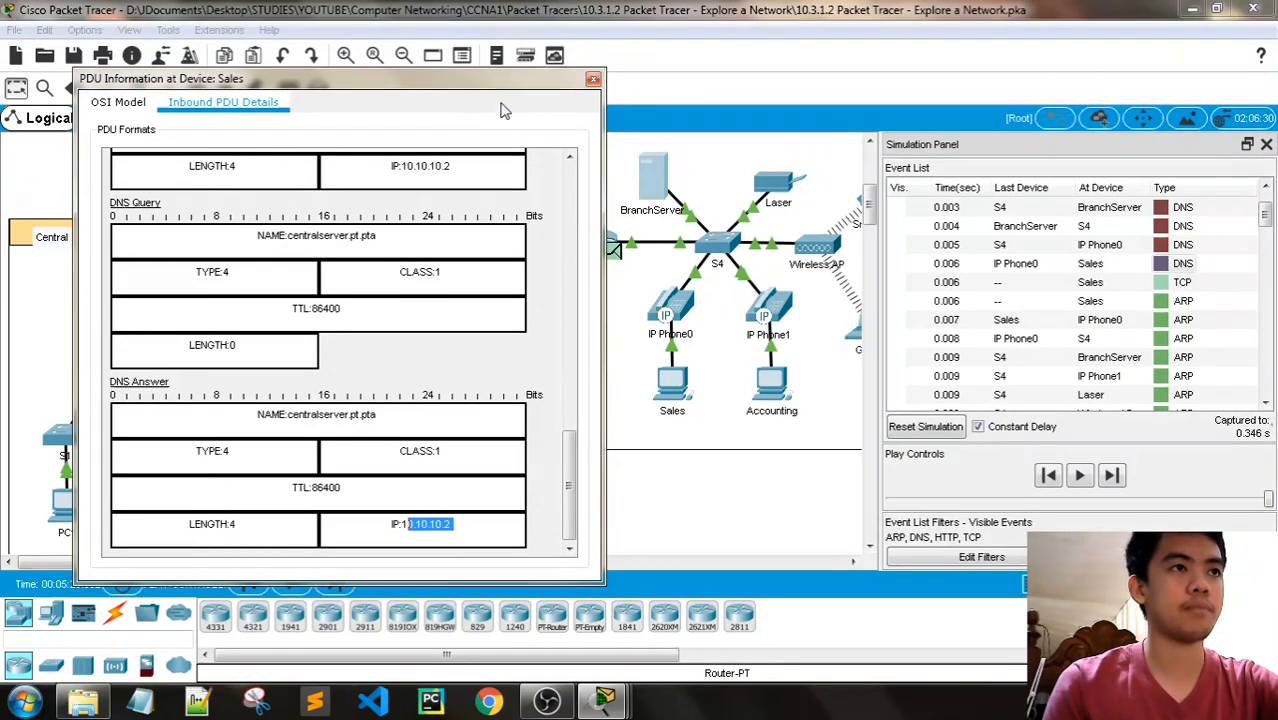
pyautogui.click(593, 79)
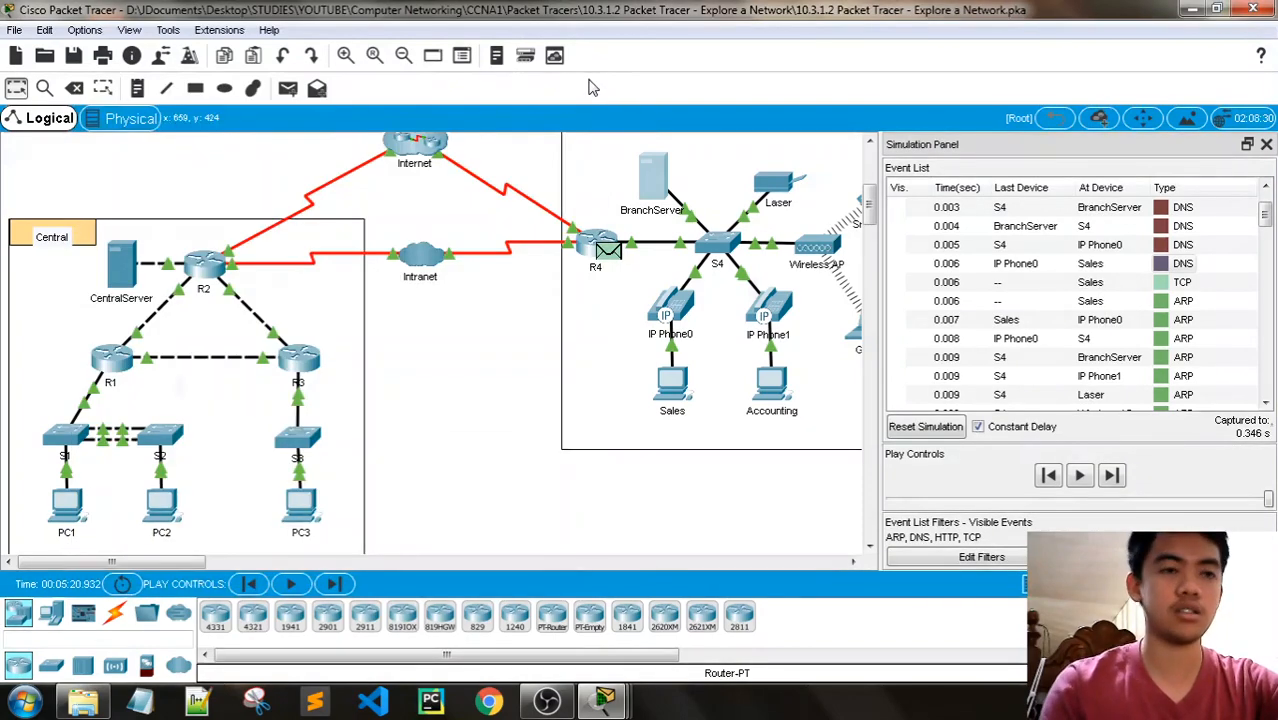
# - Read Steps 1f to 1i and locate the last ARP event at Sales before the TCP events in the event list
pyautogui.moveTo(604, 700)
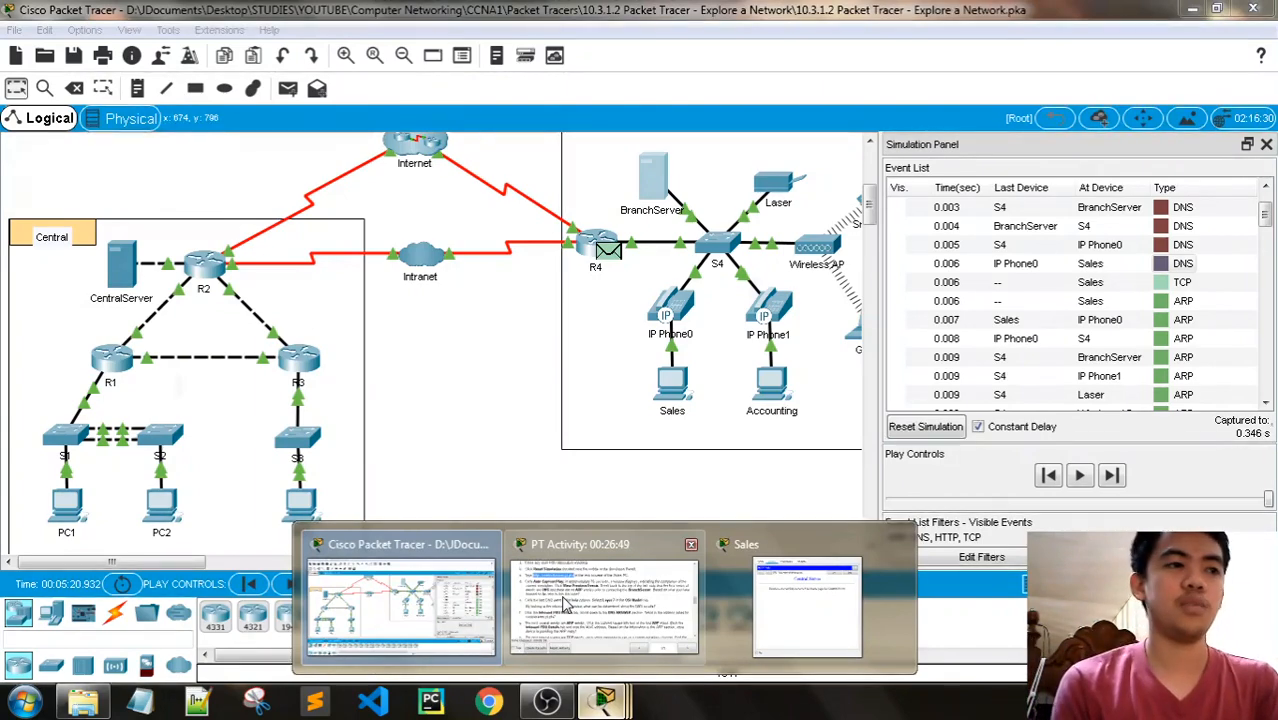
pyautogui.click(565, 605)
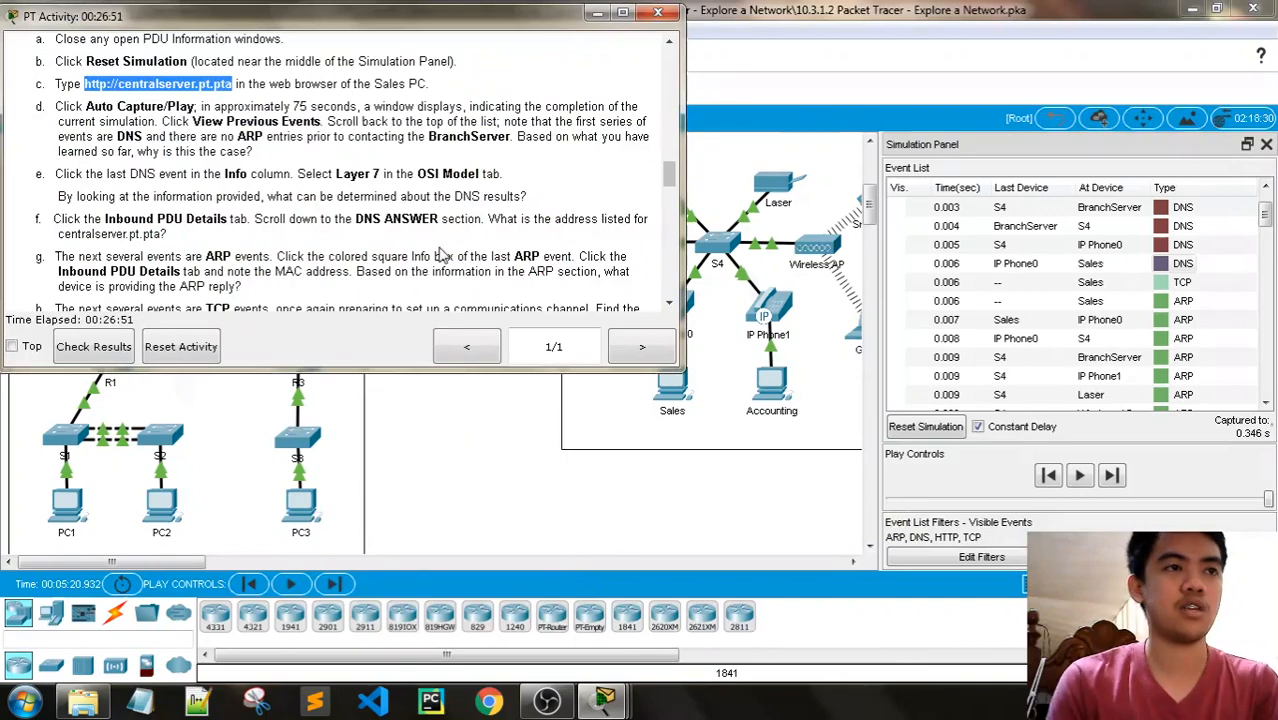
pyautogui.scroll(-1, 440, 250)
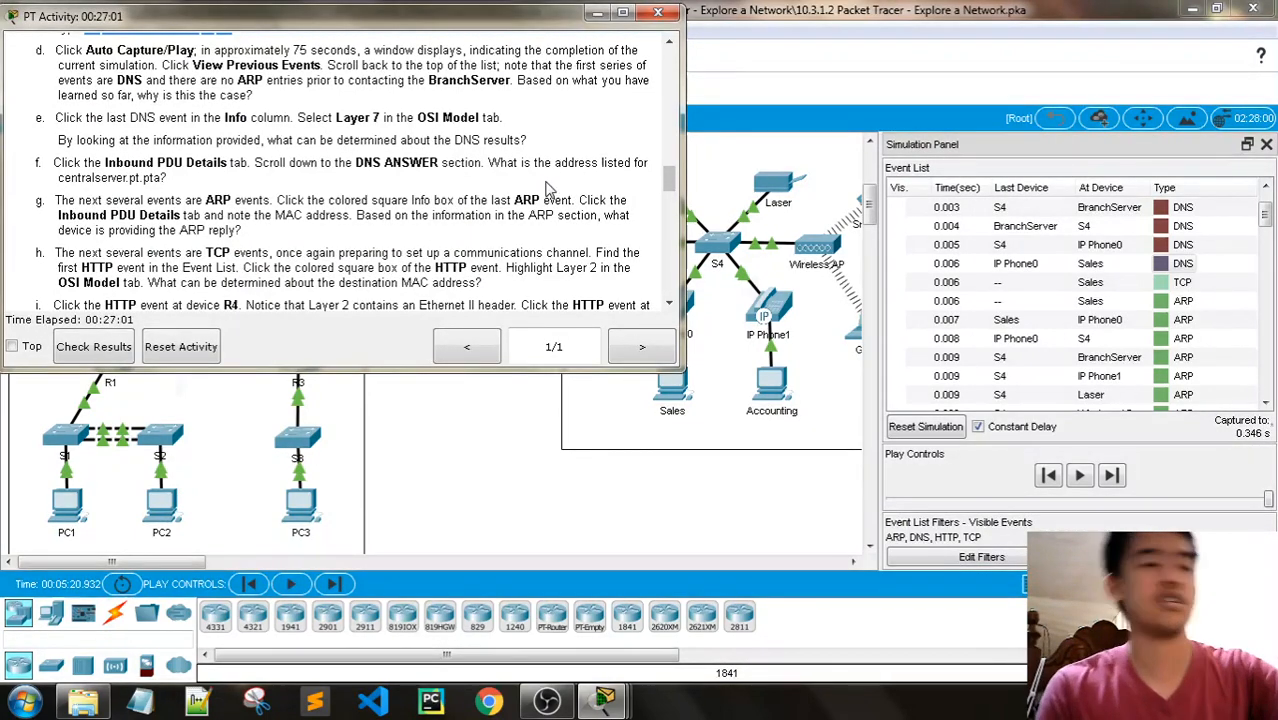
pyautogui.scroll(-1, 285, 185)
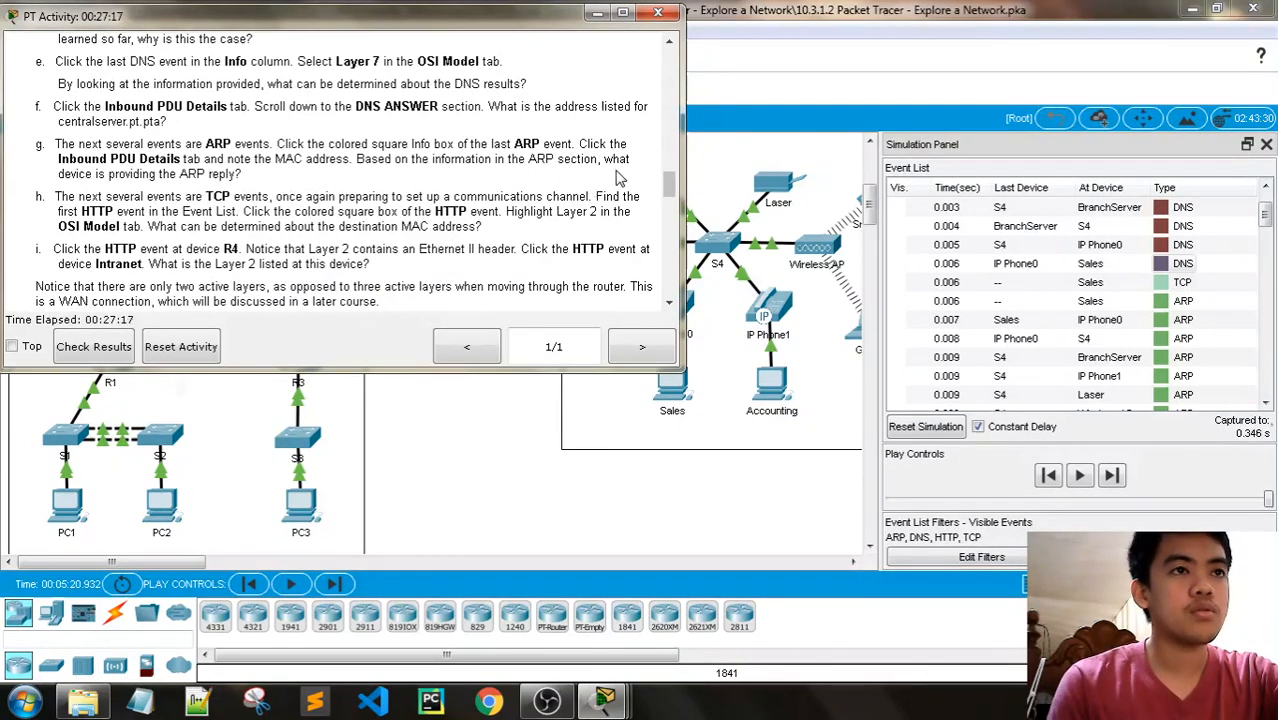
pyautogui.scroll(-5, 1083, 250)
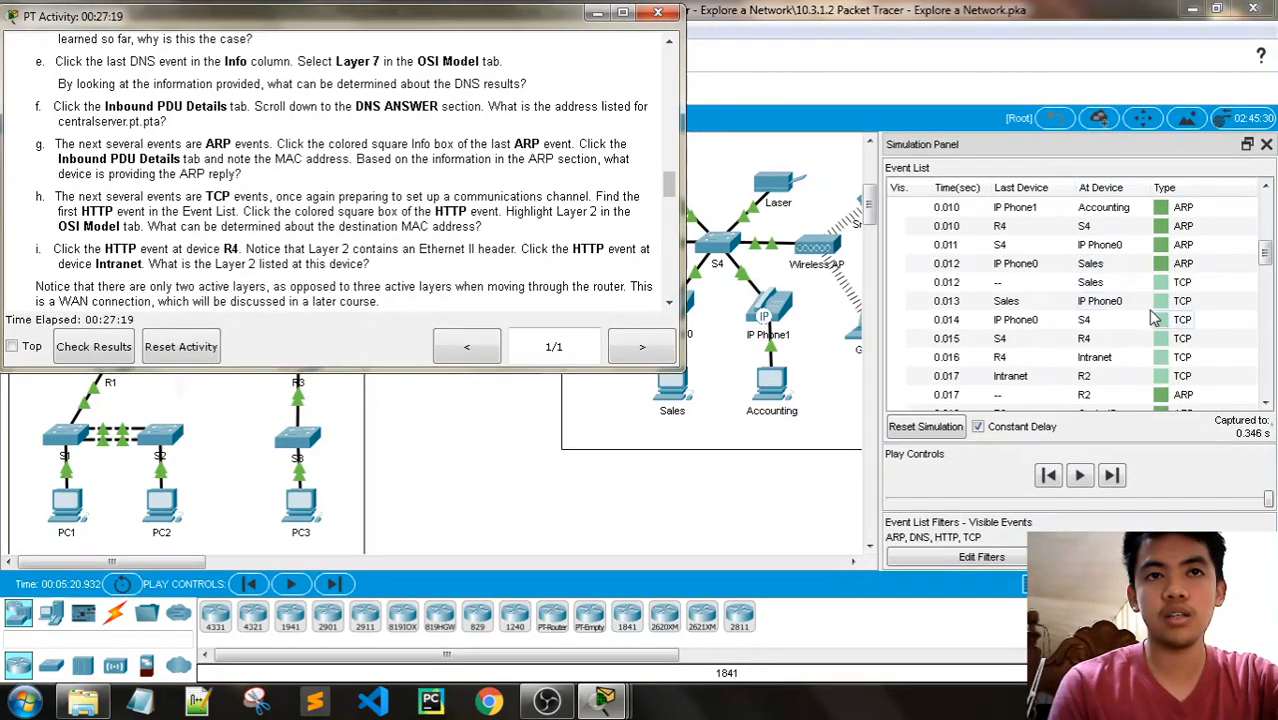
pyautogui.scroll(-1, 1178, 318)
pyautogui.scroll(1, 1177, 310)
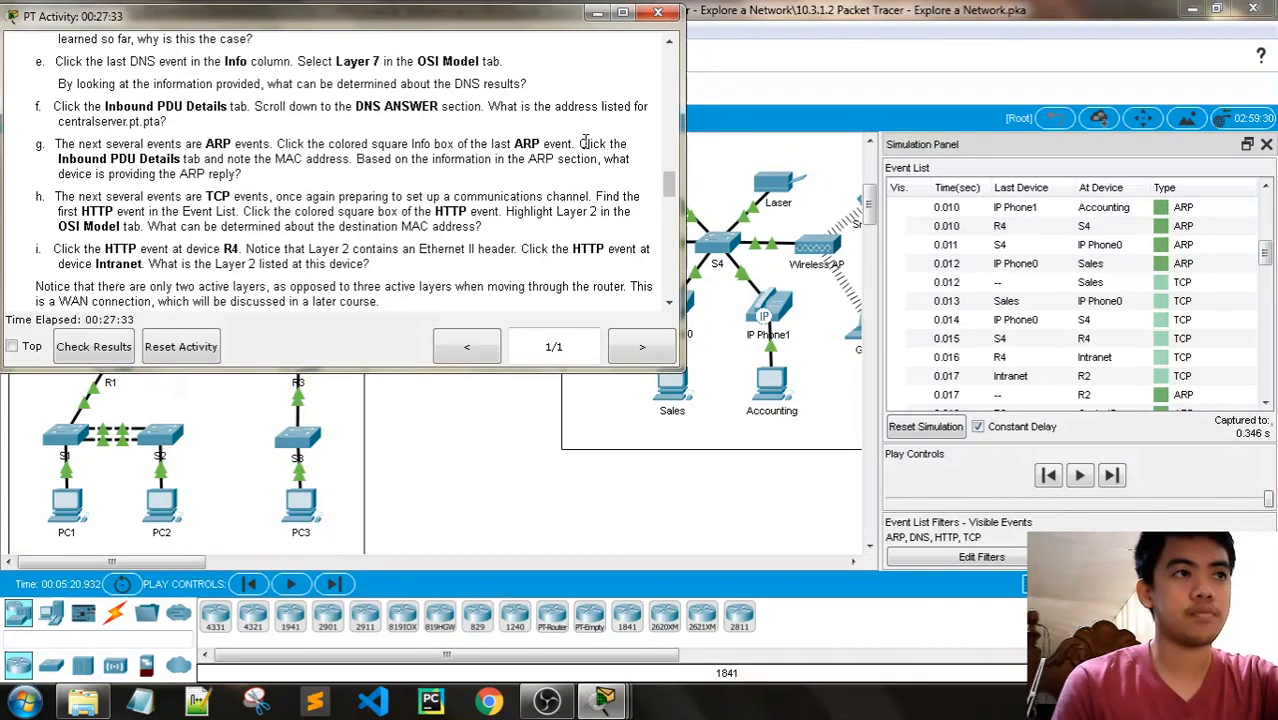
# - Examine the inbound PDU details of the ARP event at Sales at 0.012 s, compare them with Step 1g, and close them
pyautogui.click(1163, 268)
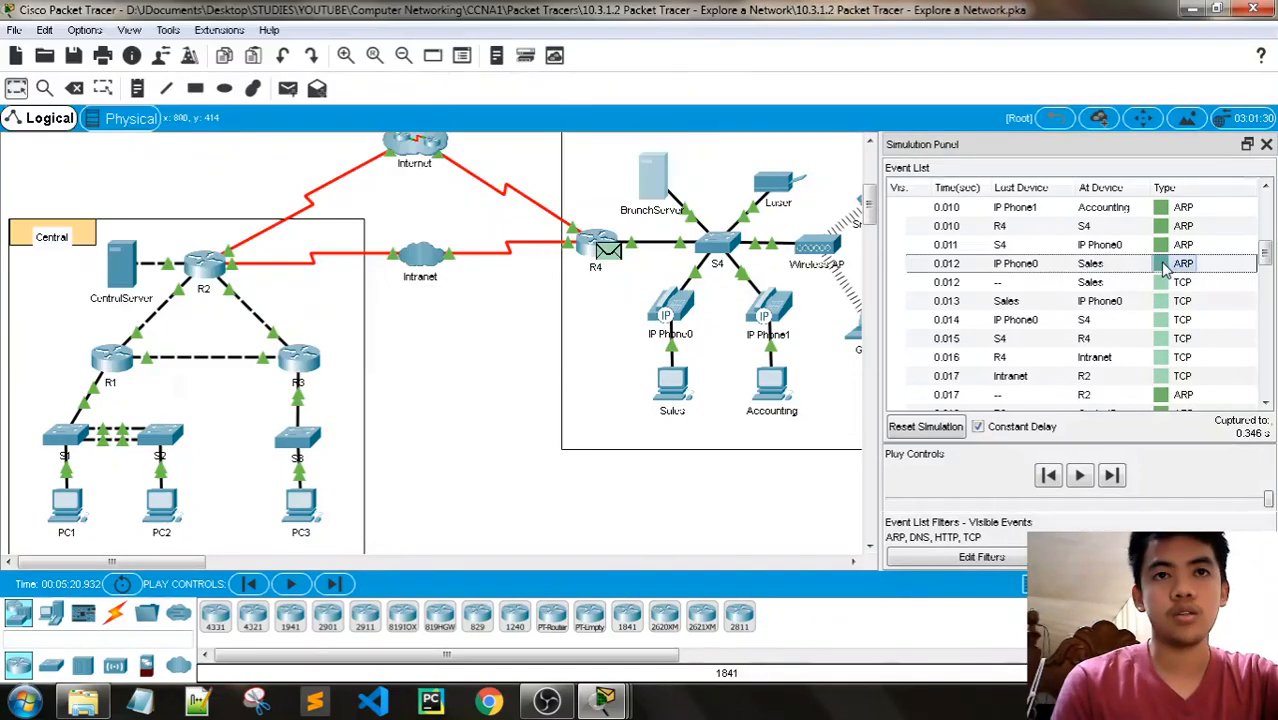
pyautogui.click(1163, 266)
pyautogui.click(526, 104)
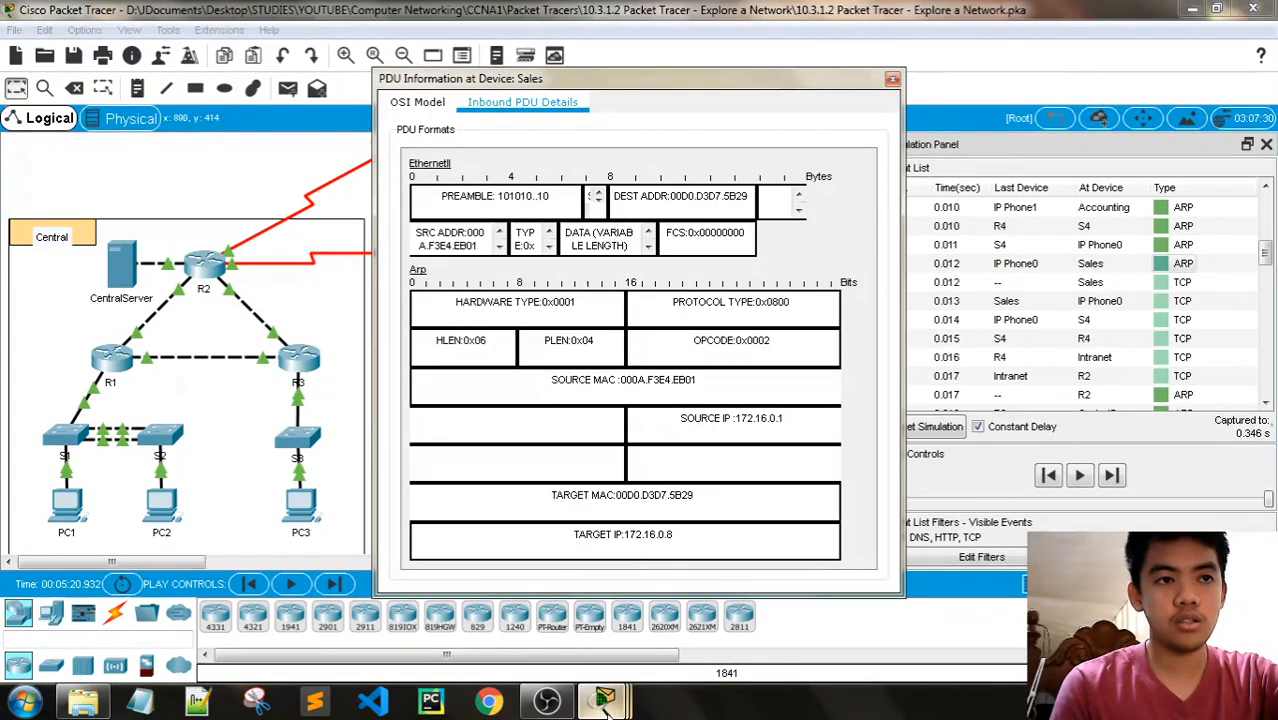
pyautogui.click(655, 597)
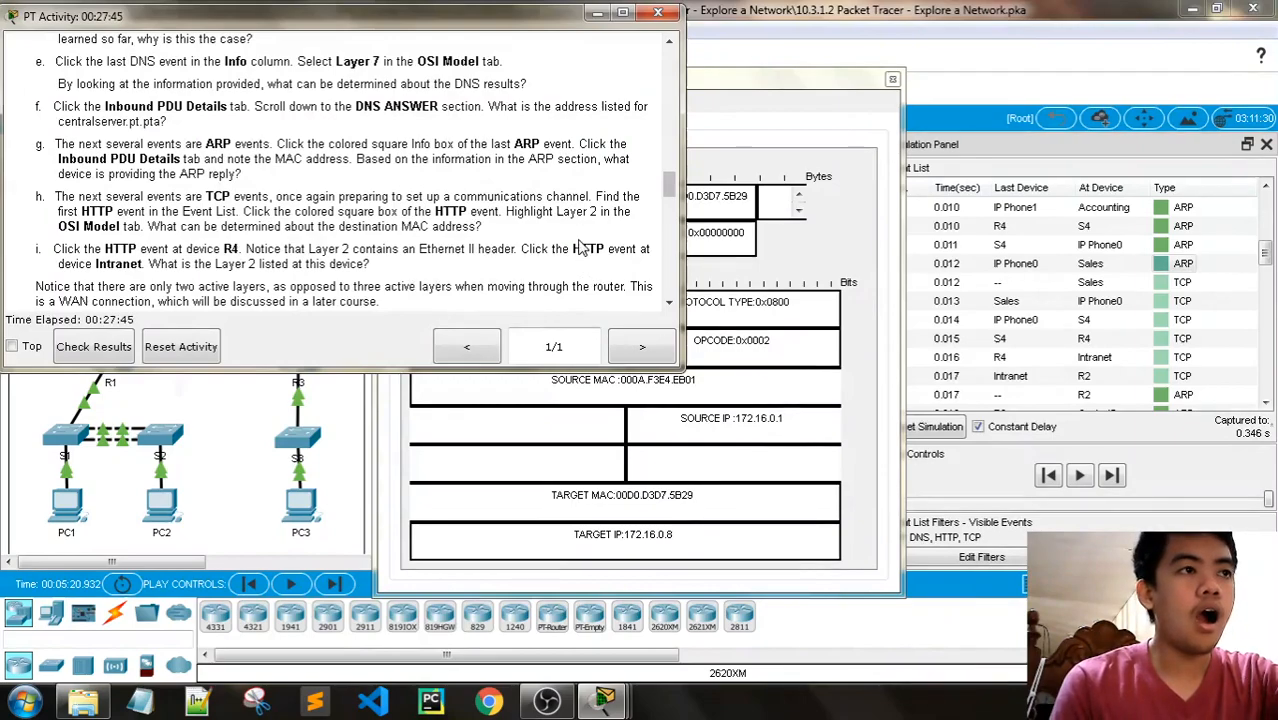
pyautogui.click(716, 66)
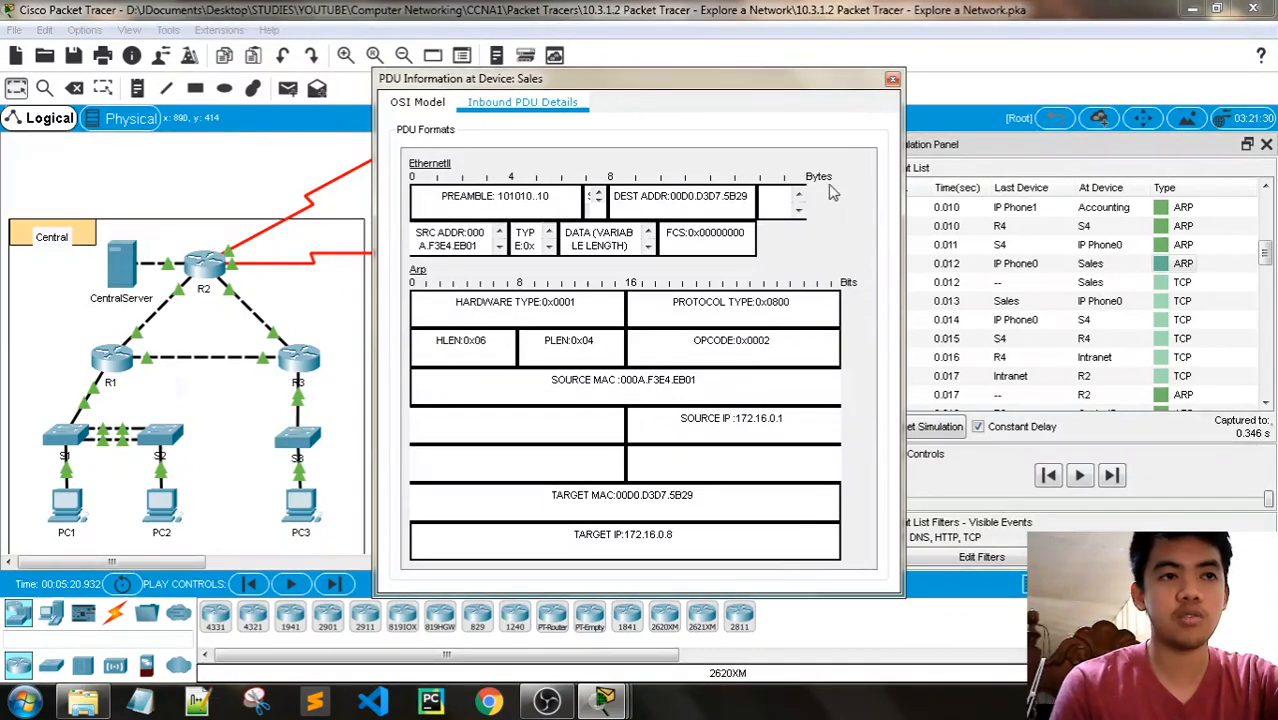
pyautogui.click(892, 80)
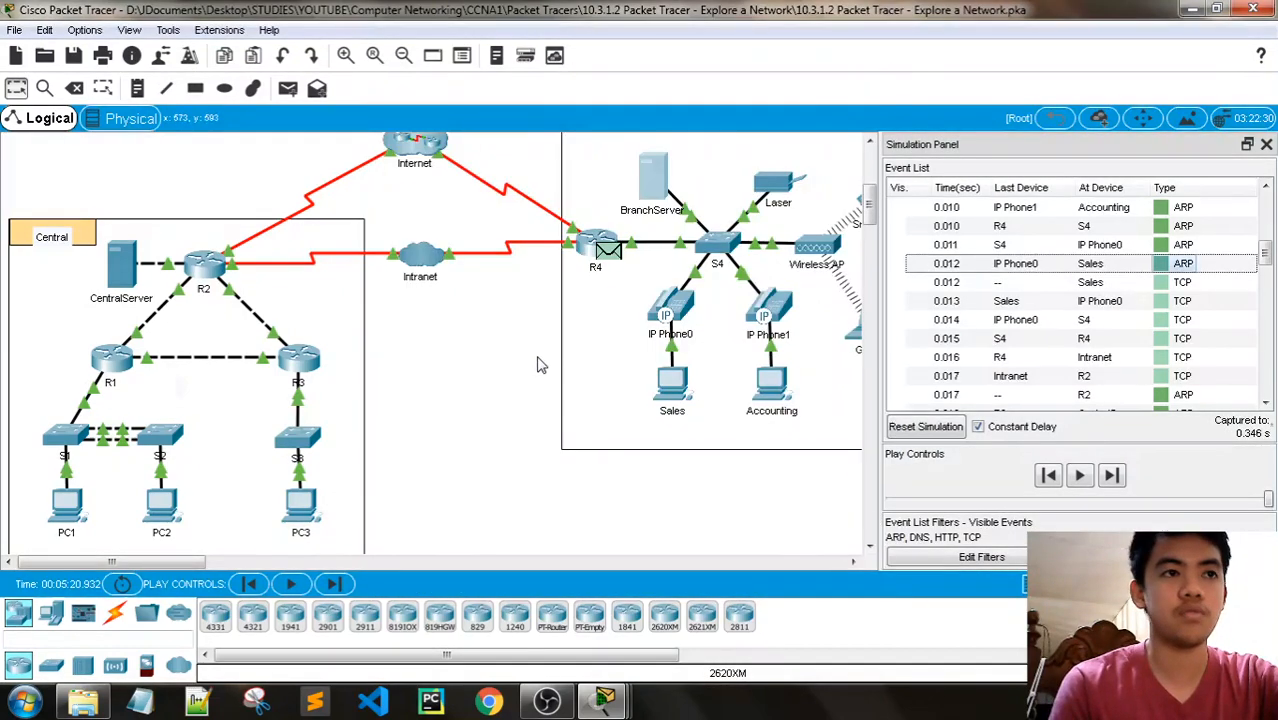
# - Look through router R4's attributes, command line, global settings and algorithm settings for its MAC address
pyautogui.click(590, 246)
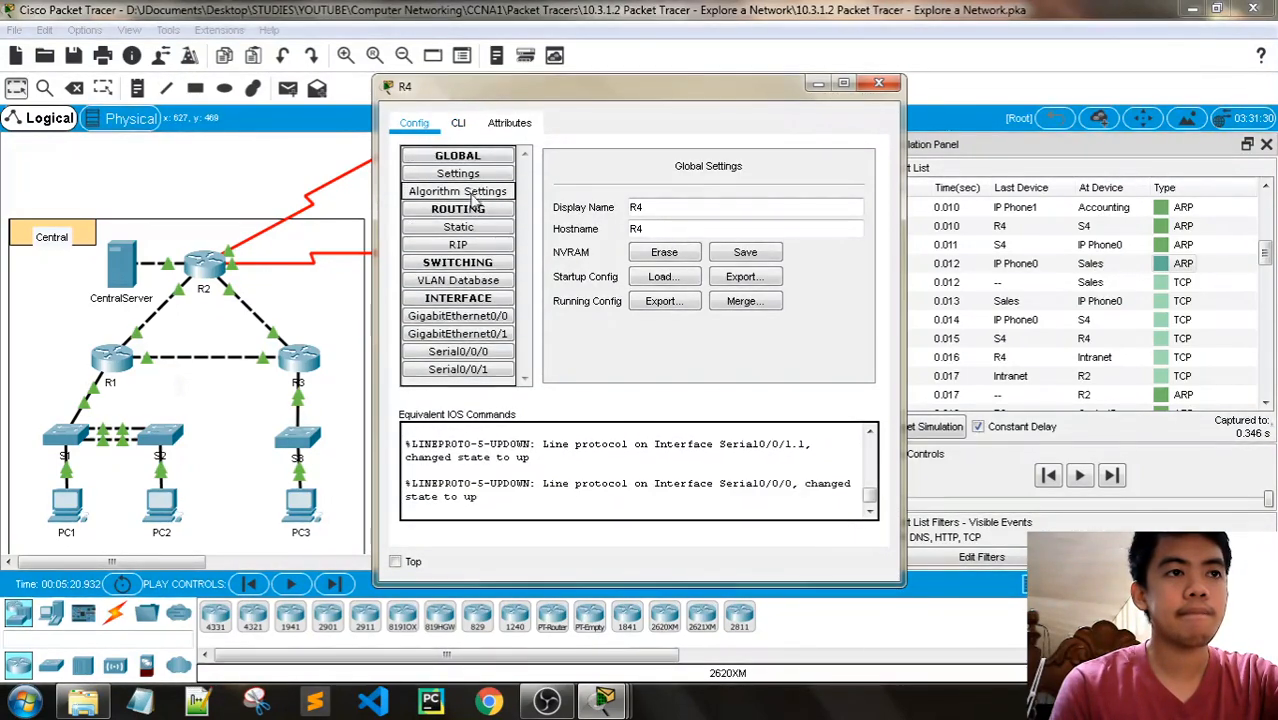
pyautogui.click(502, 128)
pyautogui.scroll(-1, 588, 230)
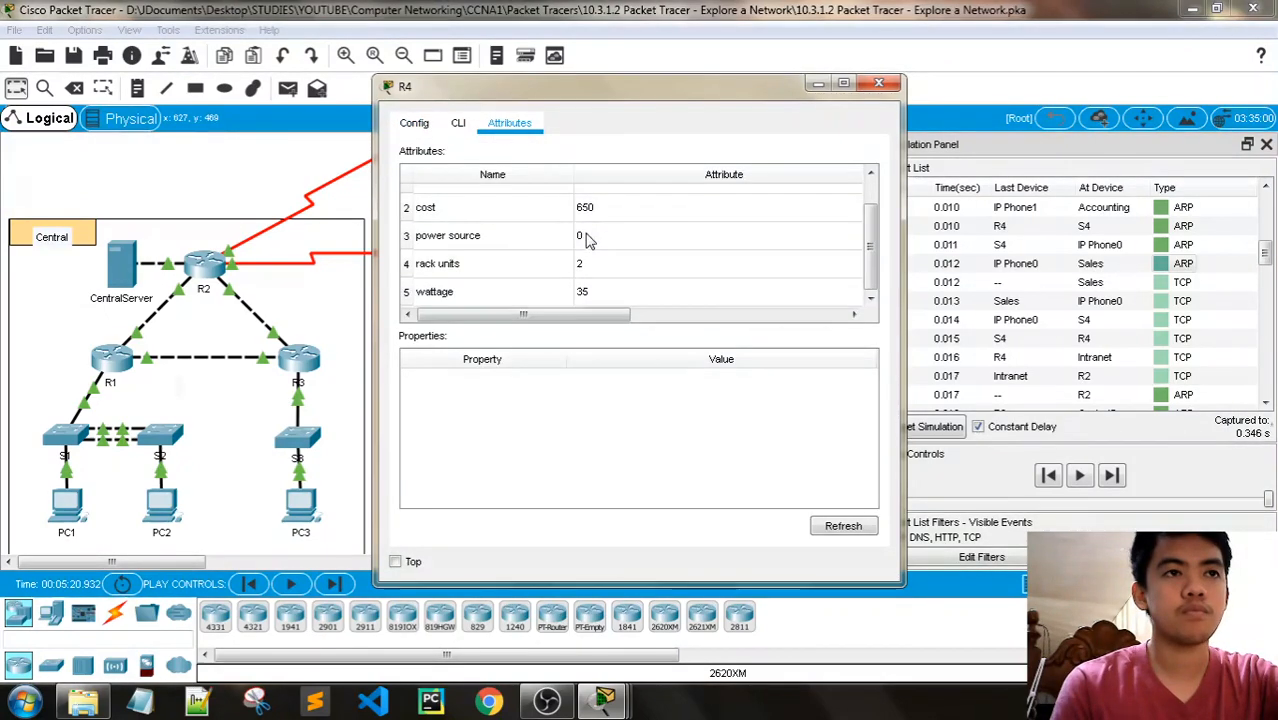
pyautogui.click(458, 123)
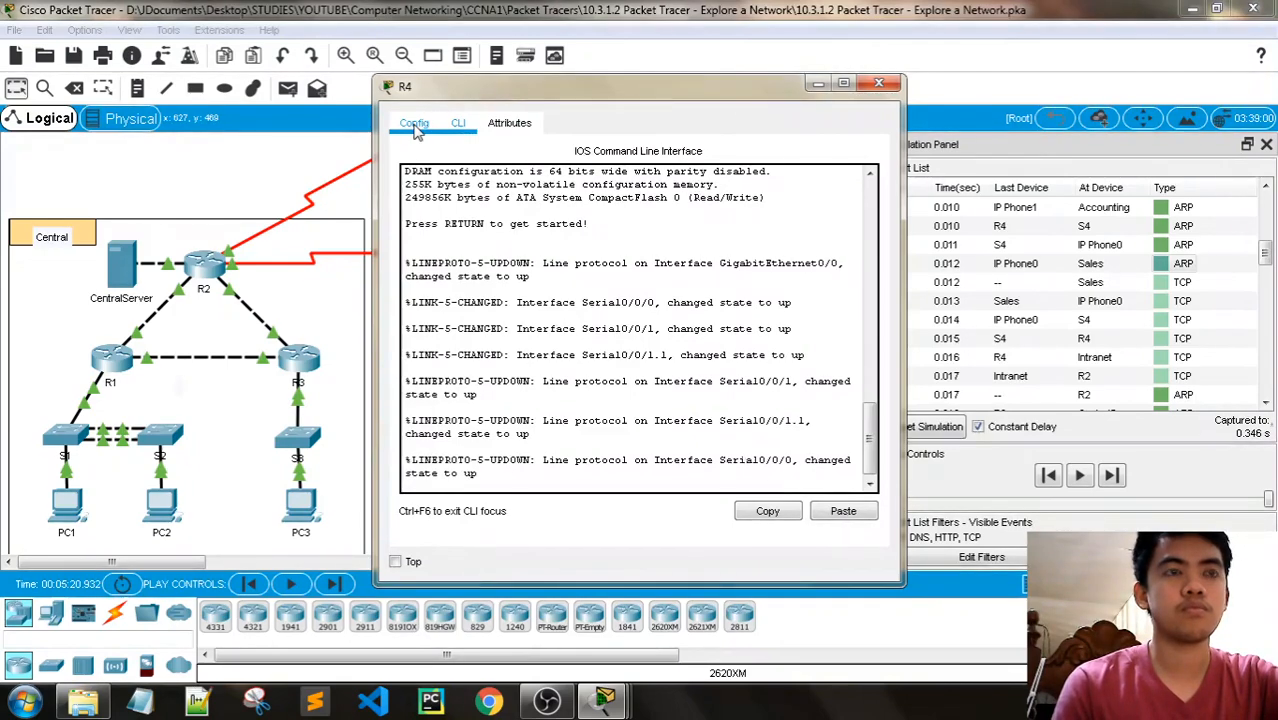
pyautogui.click(416, 126)
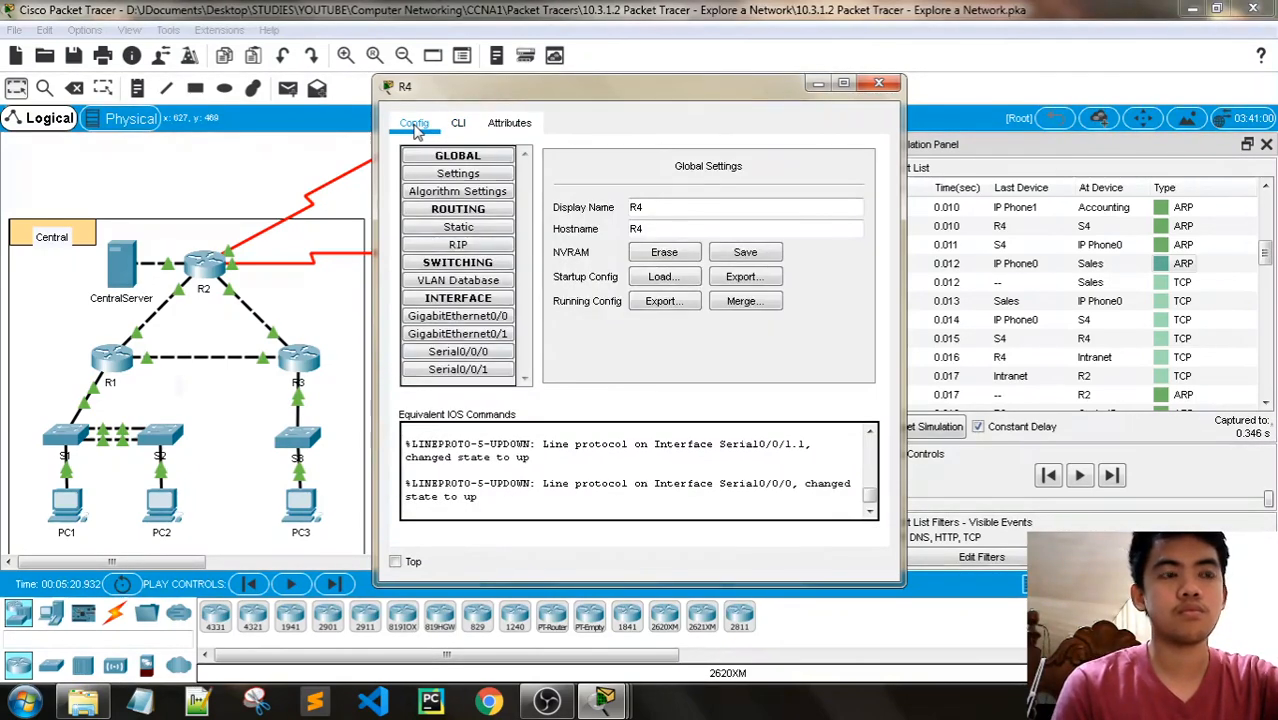
pyautogui.click(477, 193)
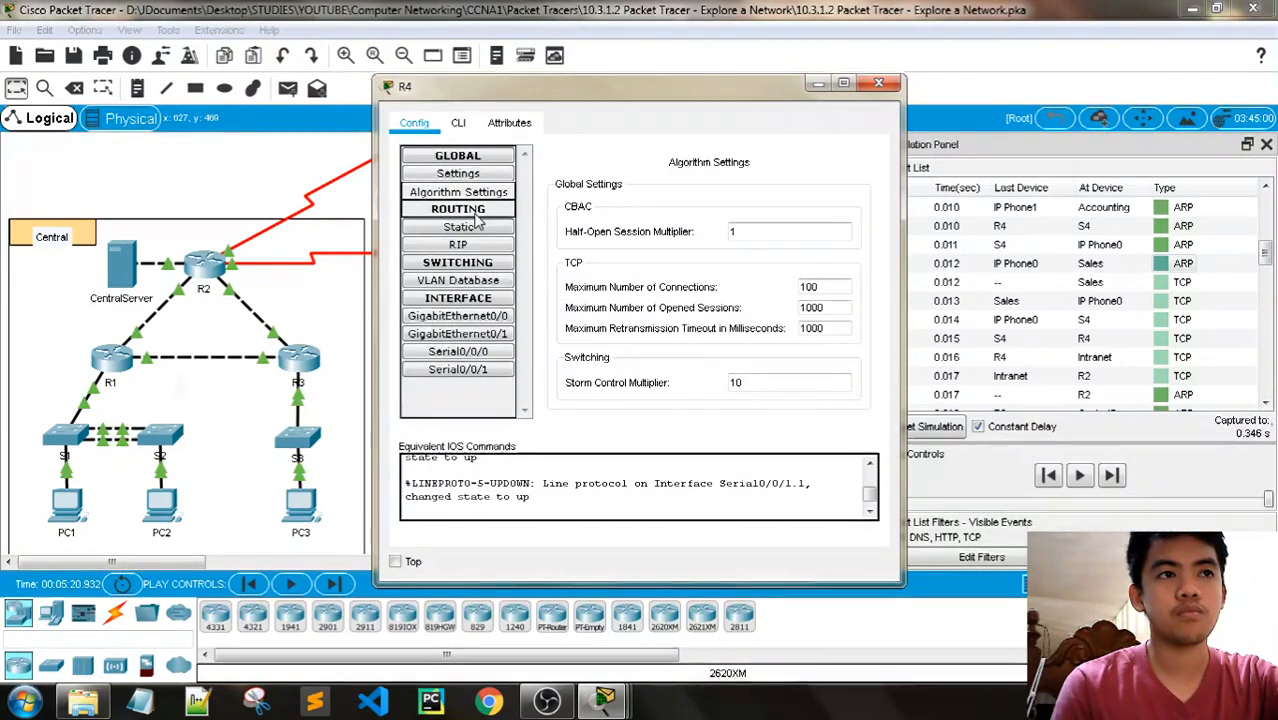
# - Compare the MAC and IP addresses of R4's GigabitEthernet0/0, GigabitEthernet0/1 and Serial0/0/0 interfaces, then close the router's configuration
pyautogui.click(469, 316)
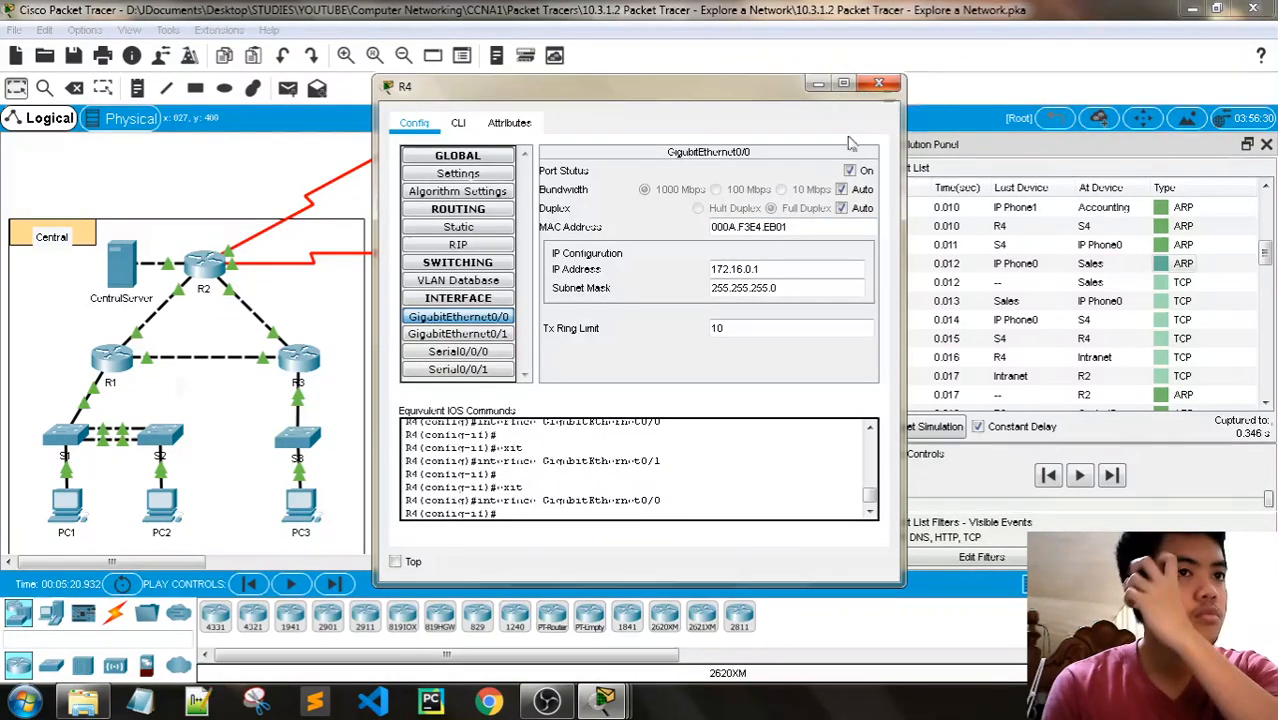
pyautogui.click(458, 352)
pyautogui.click(460, 334)
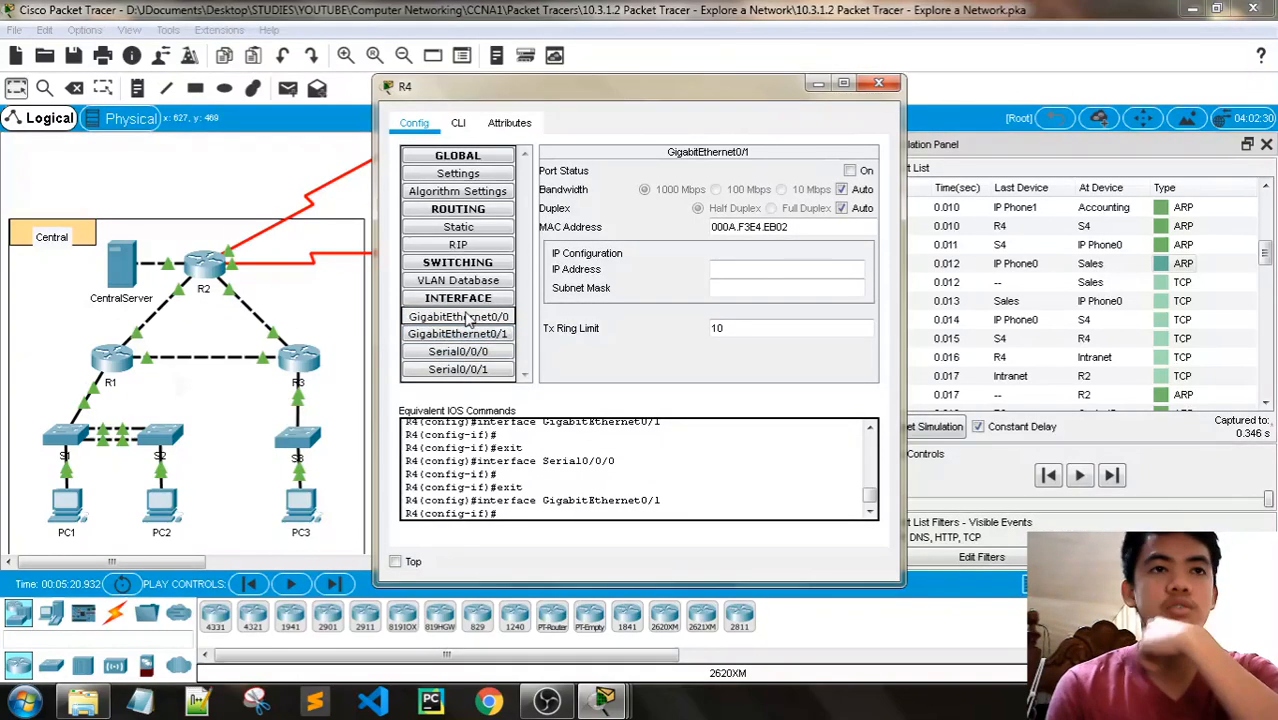
pyautogui.click(462, 316)
pyautogui.click(472, 333)
pyautogui.click(470, 316)
pyautogui.click(472, 333)
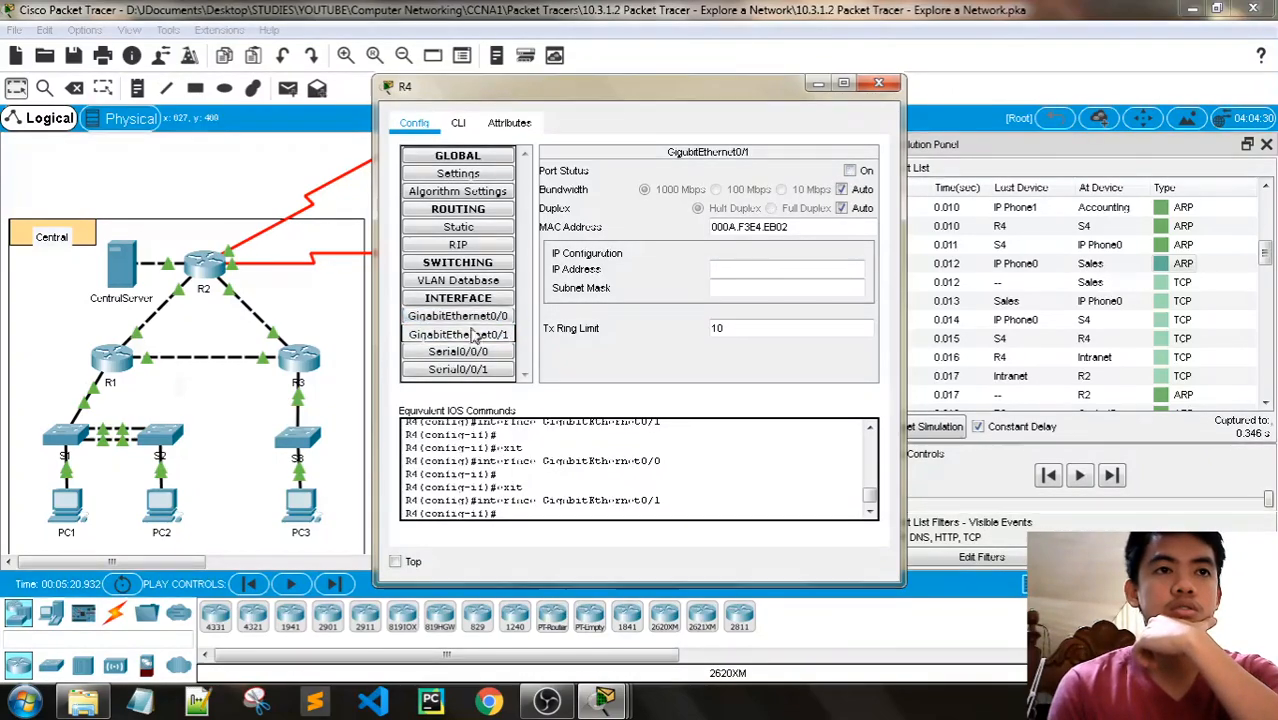
pyautogui.click(470, 316)
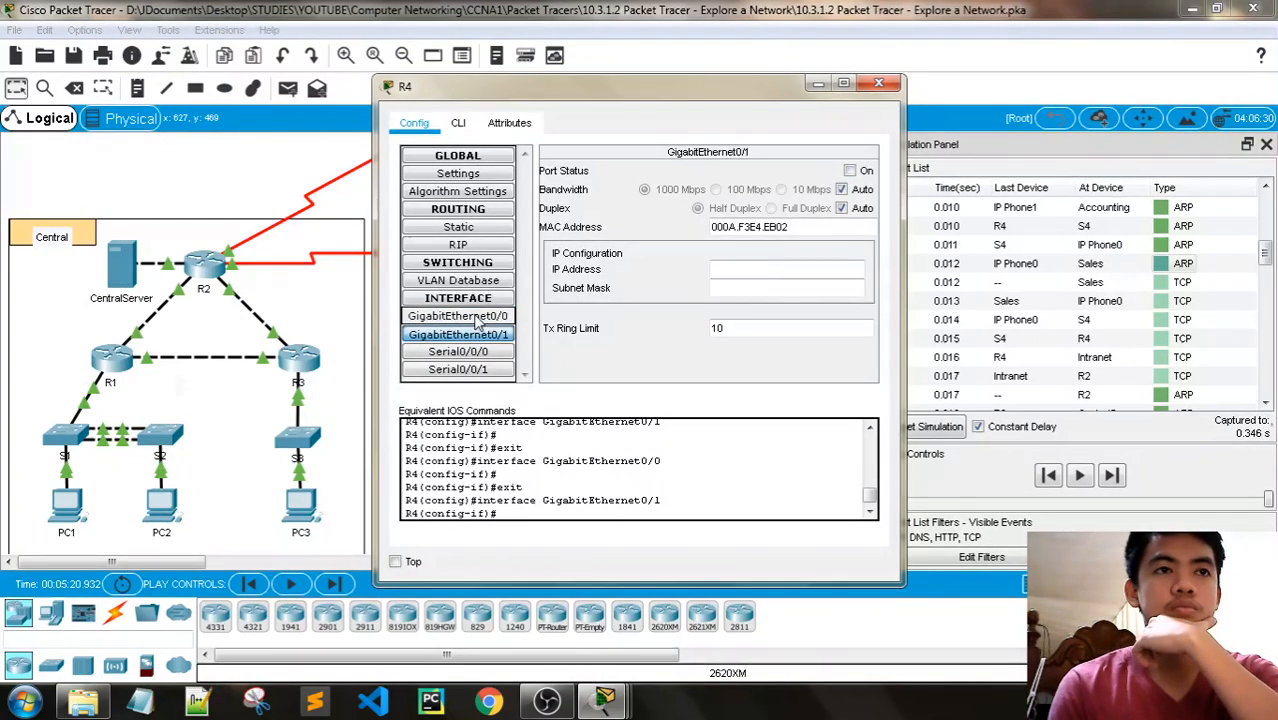
pyautogui.click(880, 84)
# - Reopen the PDU information of the ARP event at Sales at 0.012 s and review its inbound Layer 2 addresses
pyautogui.click(610, 698)
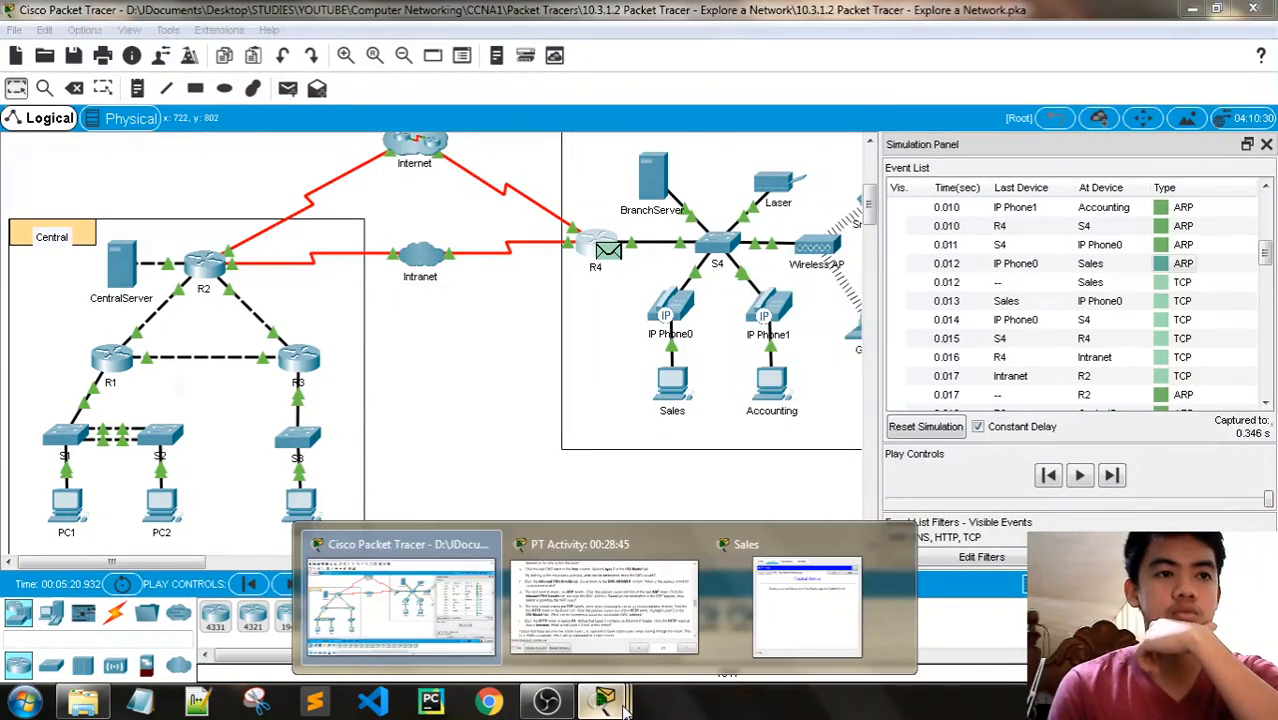
pyautogui.click(1158, 266)
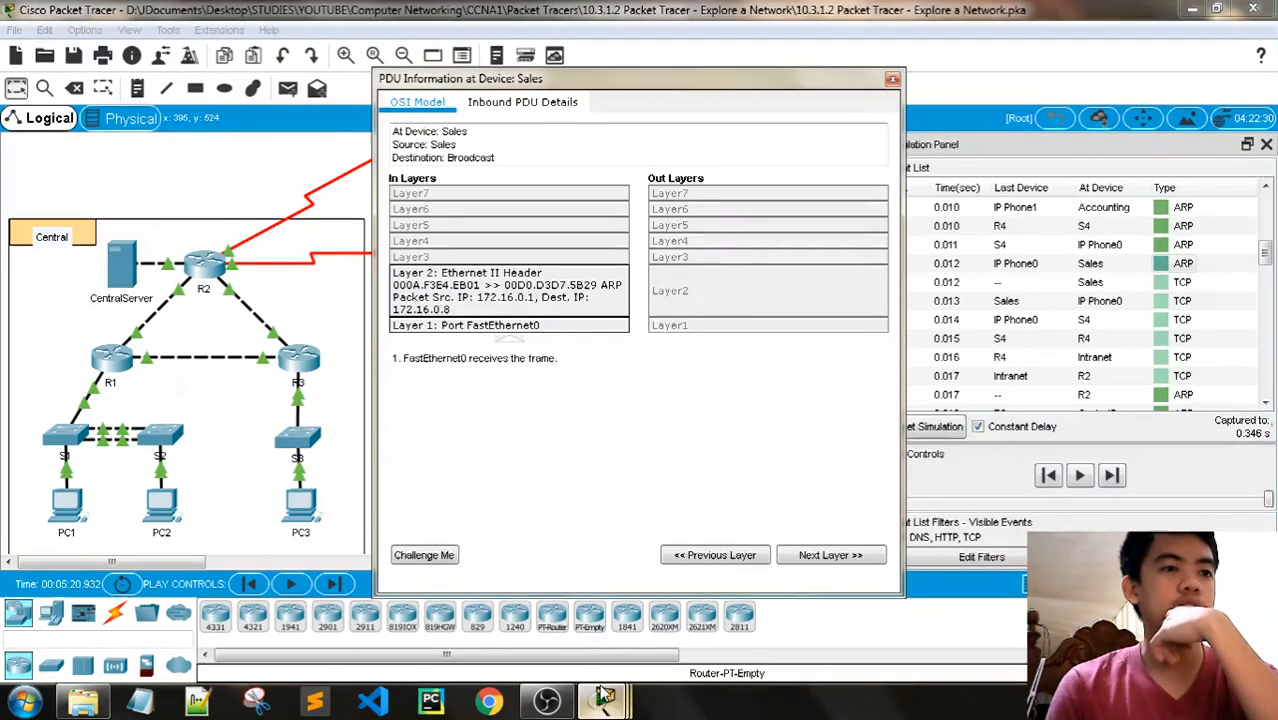
# - Read Steps 1h and 1i and select the first HTTP event at Sales, at 0.318 s, in the event list
pyautogui.moveTo(604, 700)
pyautogui.click(558, 640)
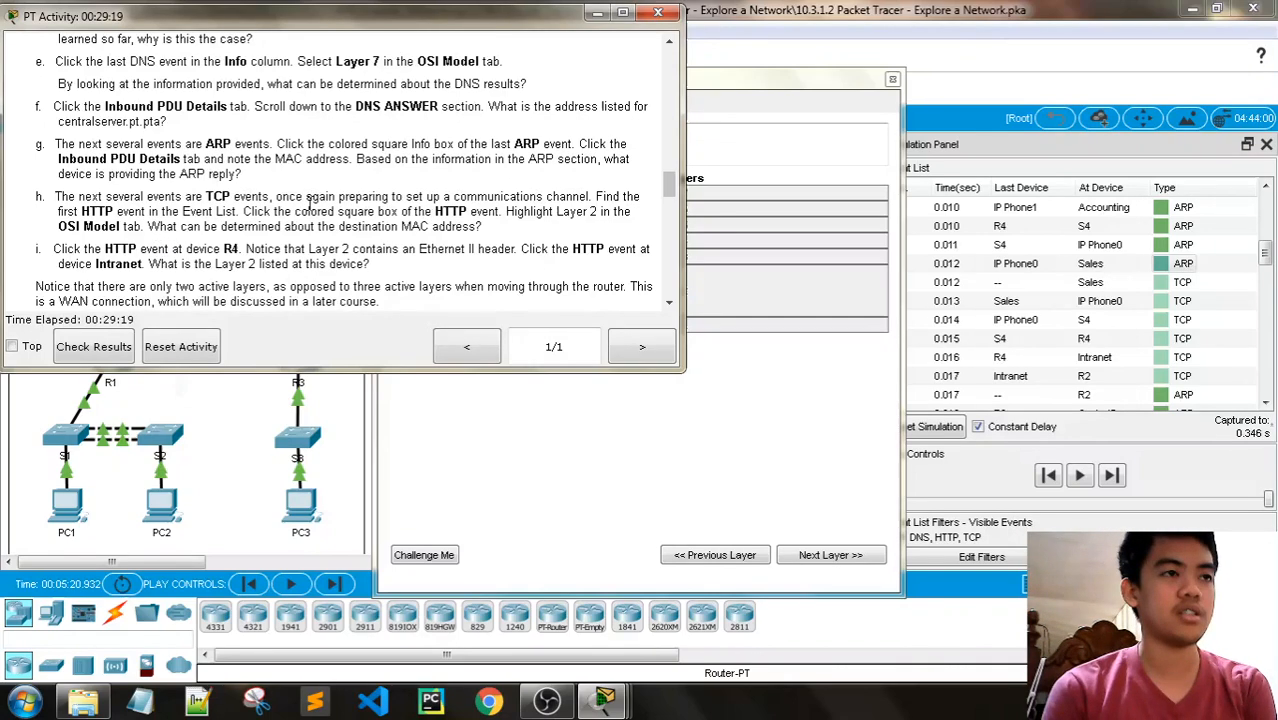
pyautogui.scroll(-1, 309, 202)
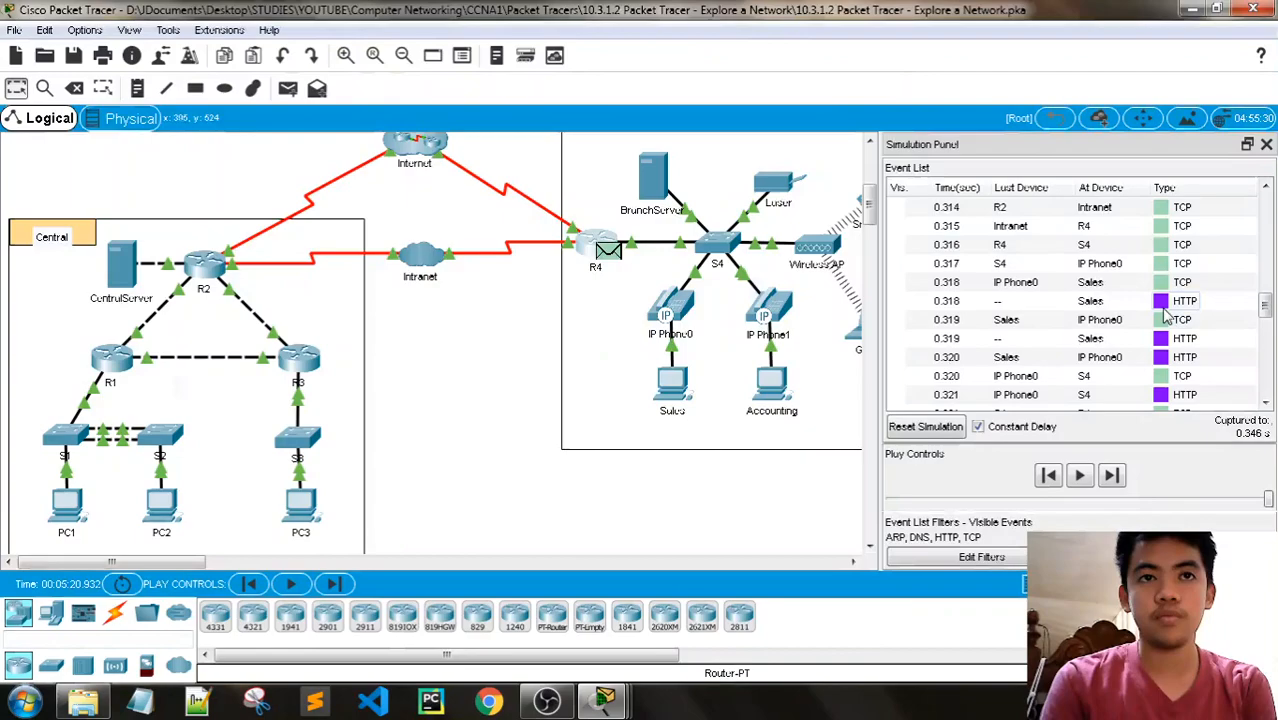
pyautogui.click(1165, 310)
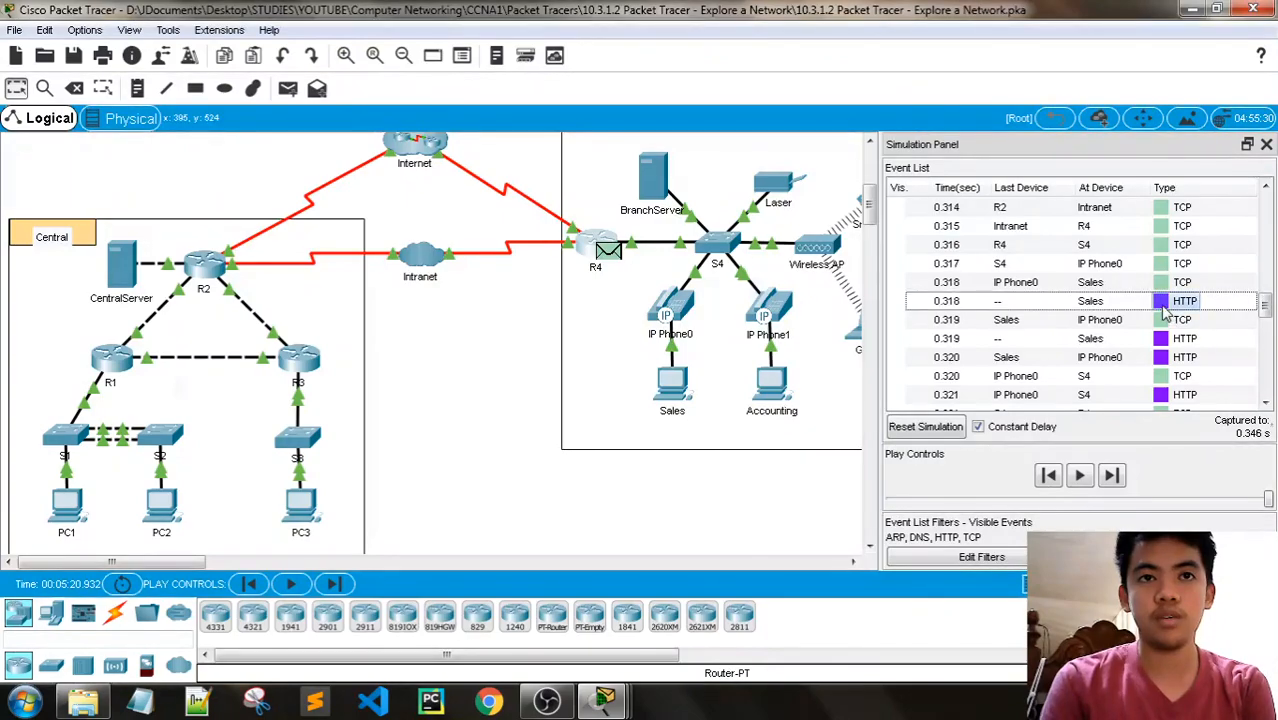
# - Open the PDU information of the HTTP event at Sales at 0.318 s and examine its outbound Layer 2 addressing for Step 1h
pyautogui.click(1162, 303)
pyautogui.moveTo(604, 700)
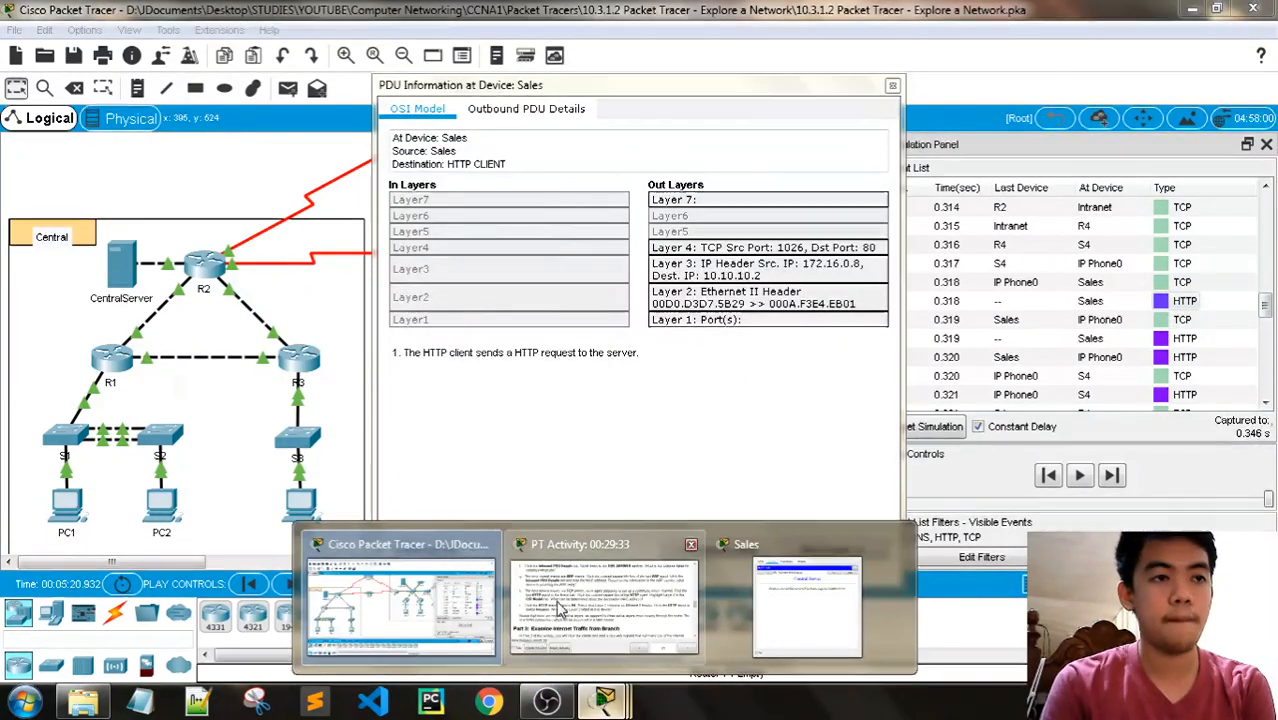
pyautogui.click(561, 611)
pyautogui.click(729, 87)
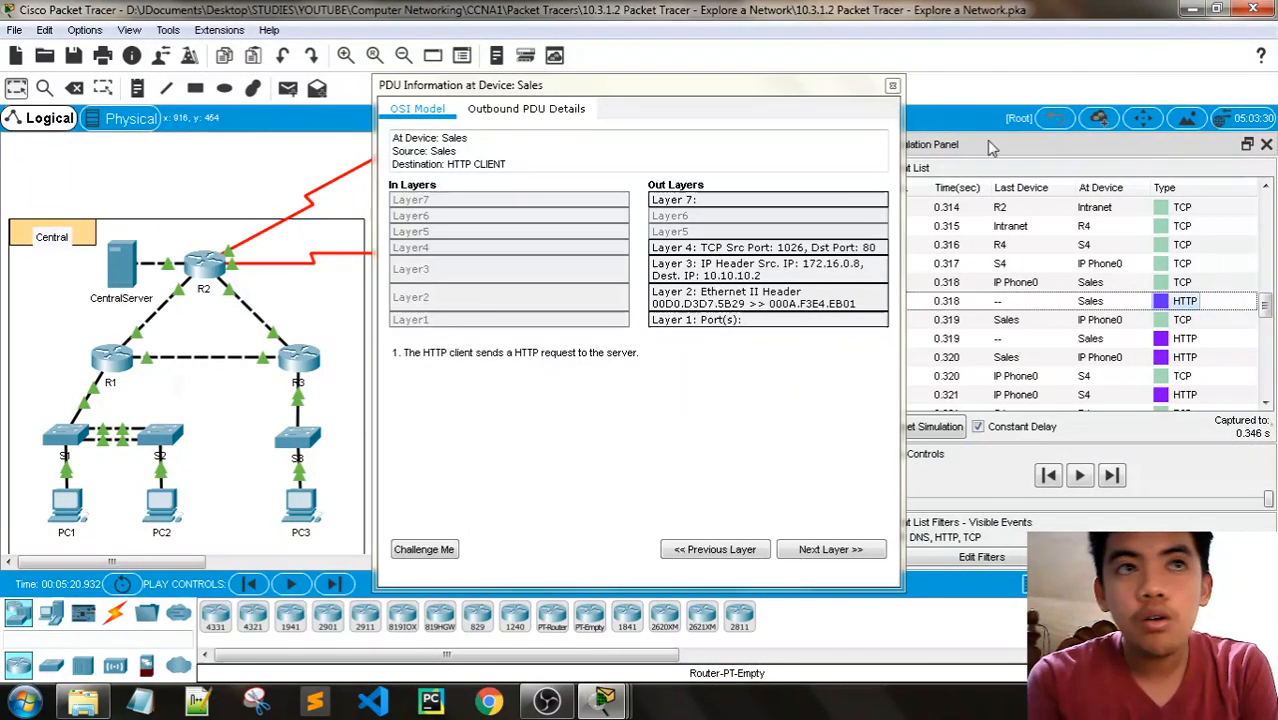
pyautogui.moveTo(603, 700)
pyautogui.click(585, 600)
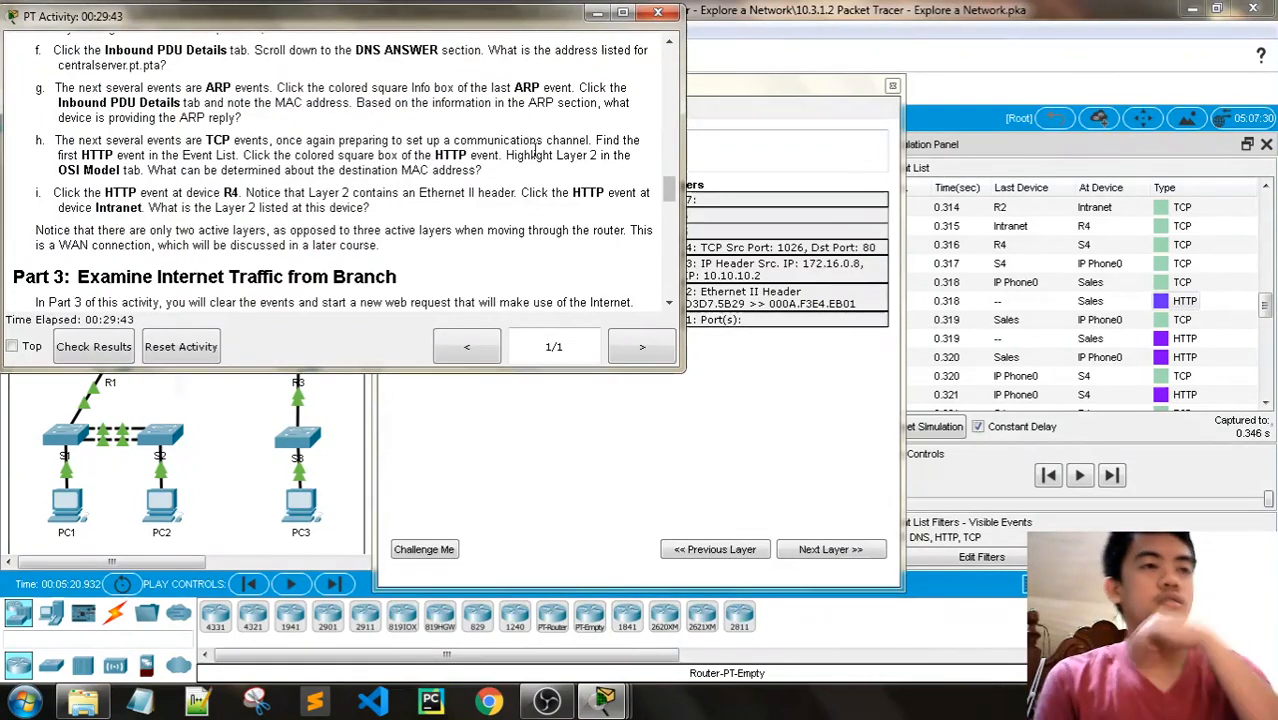
pyautogui.click(761, 87)
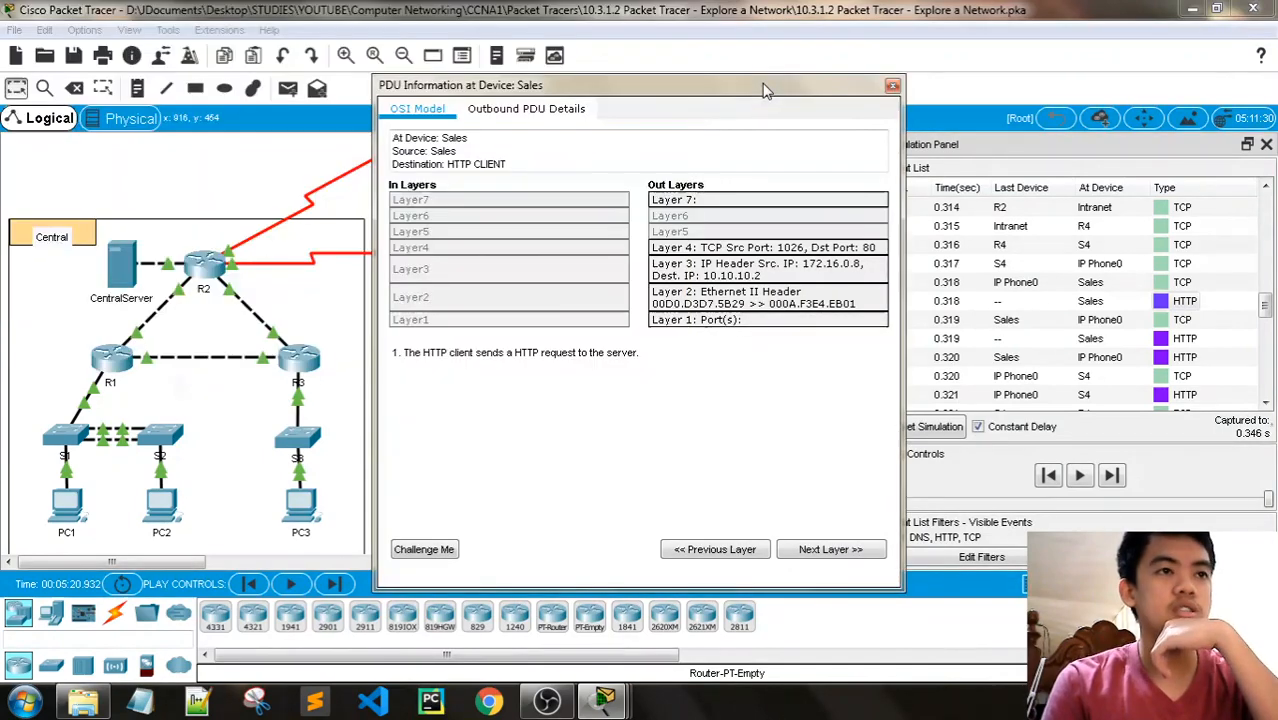
pyautogui.click(731, 320)
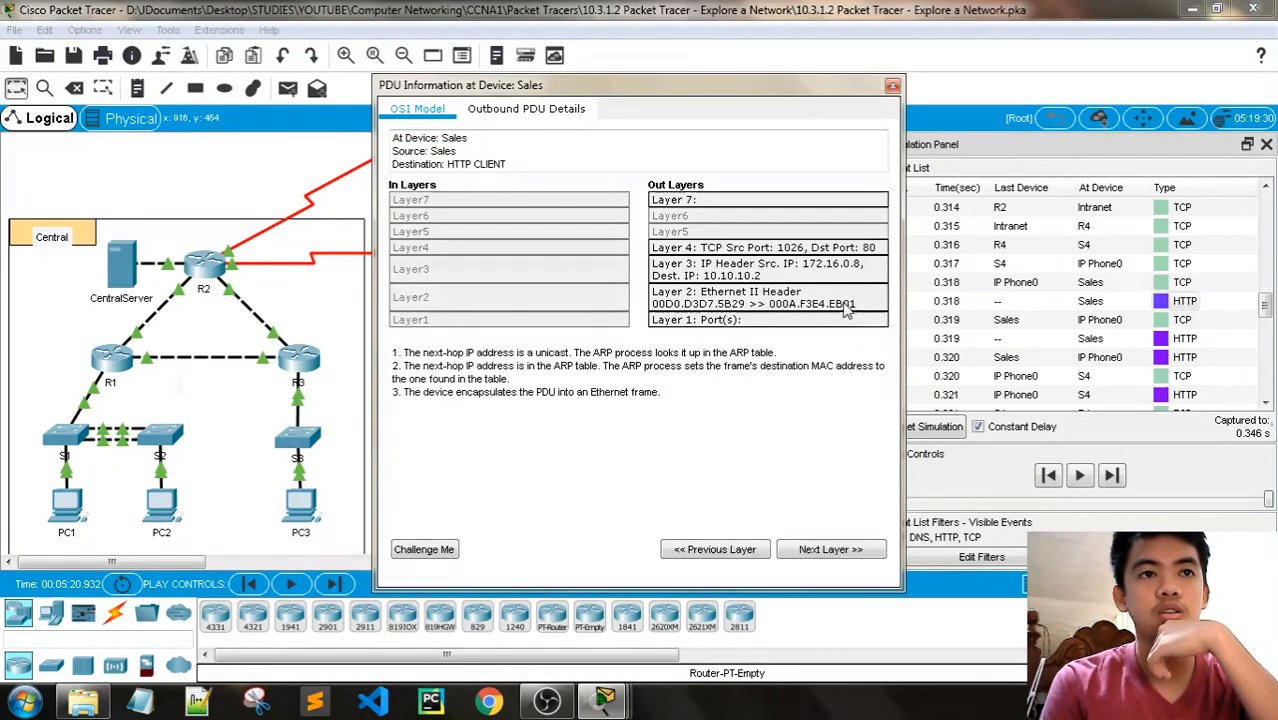
pyautogui.moveTo(645, 97); pyautogui.dragTo(981, 70)
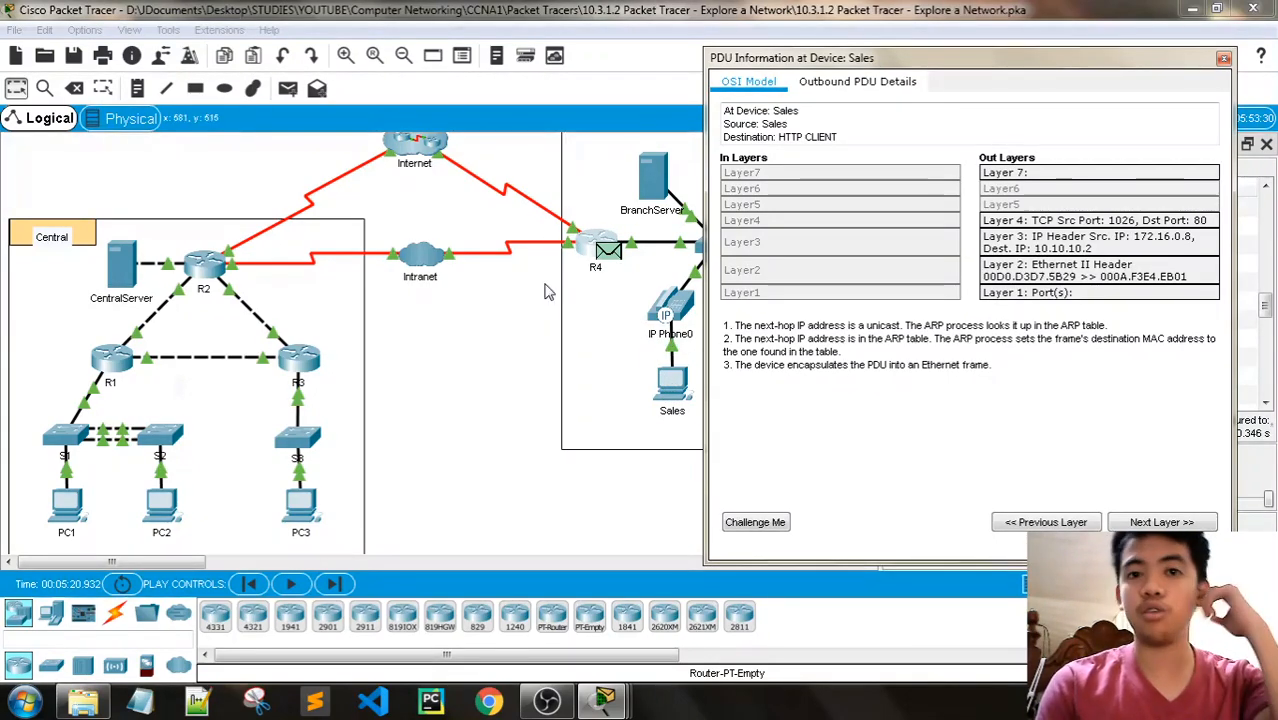
# - Read Step 1i in the activity instructions and close the Sales PDU information
pyautogui.moveTo(604, 700)
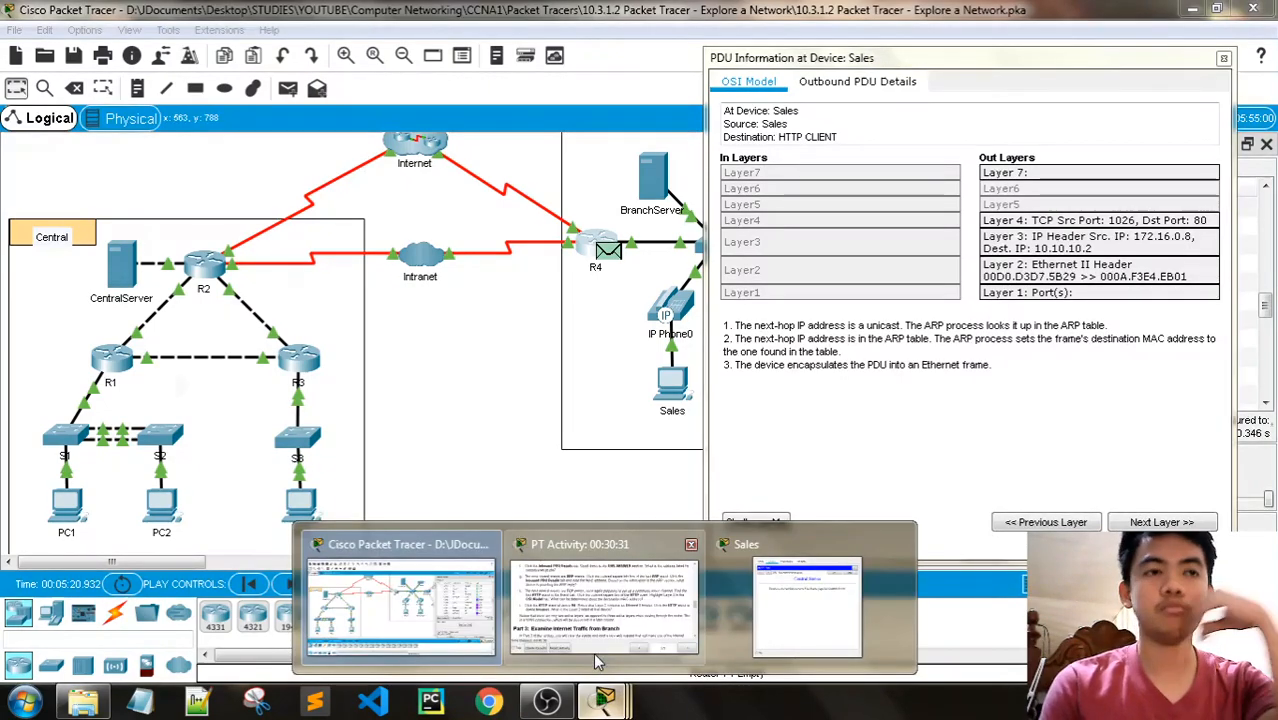
pyautogui.click(676, 612)
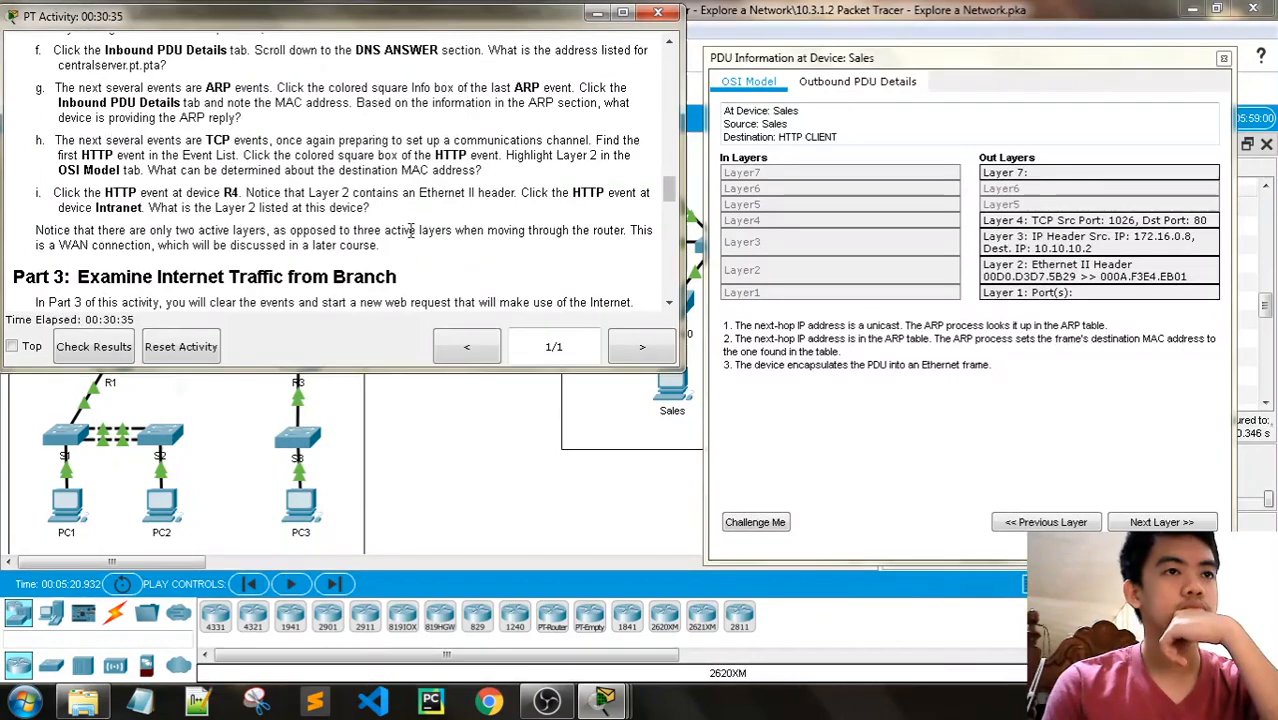
pyautogui.scroll(-1, 344, 175)
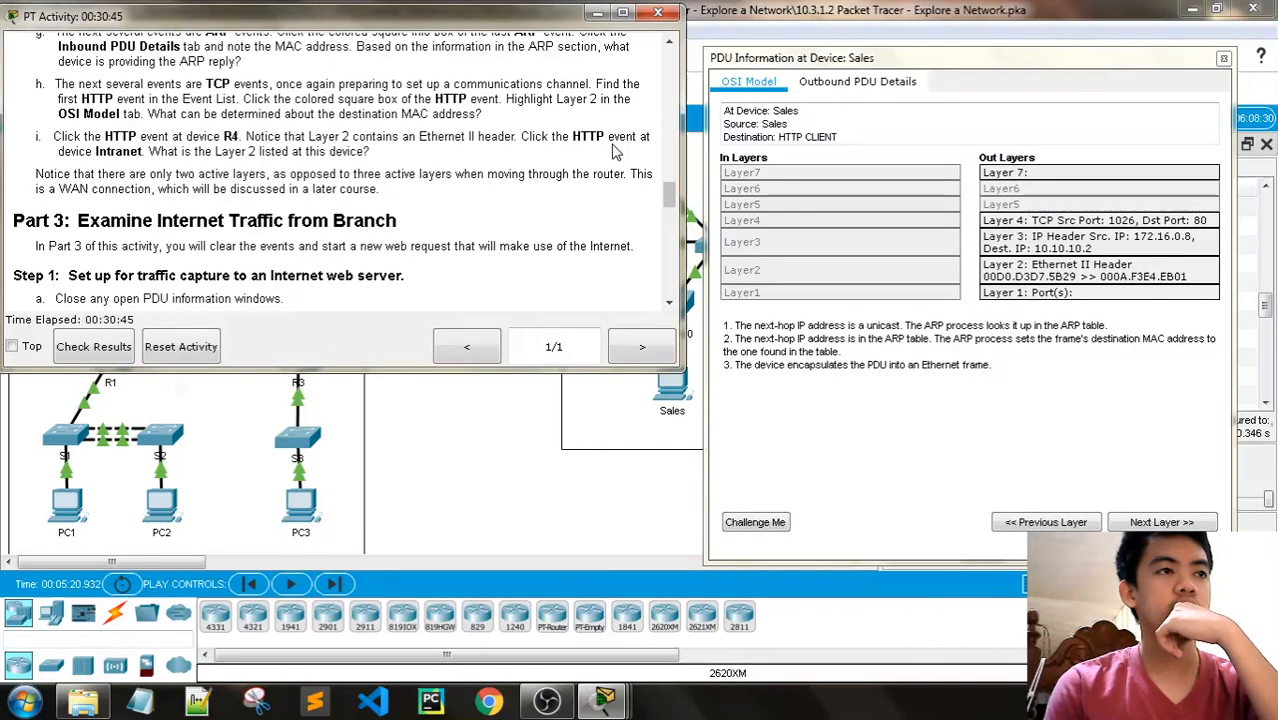
pyautogui.click(1224, 58)
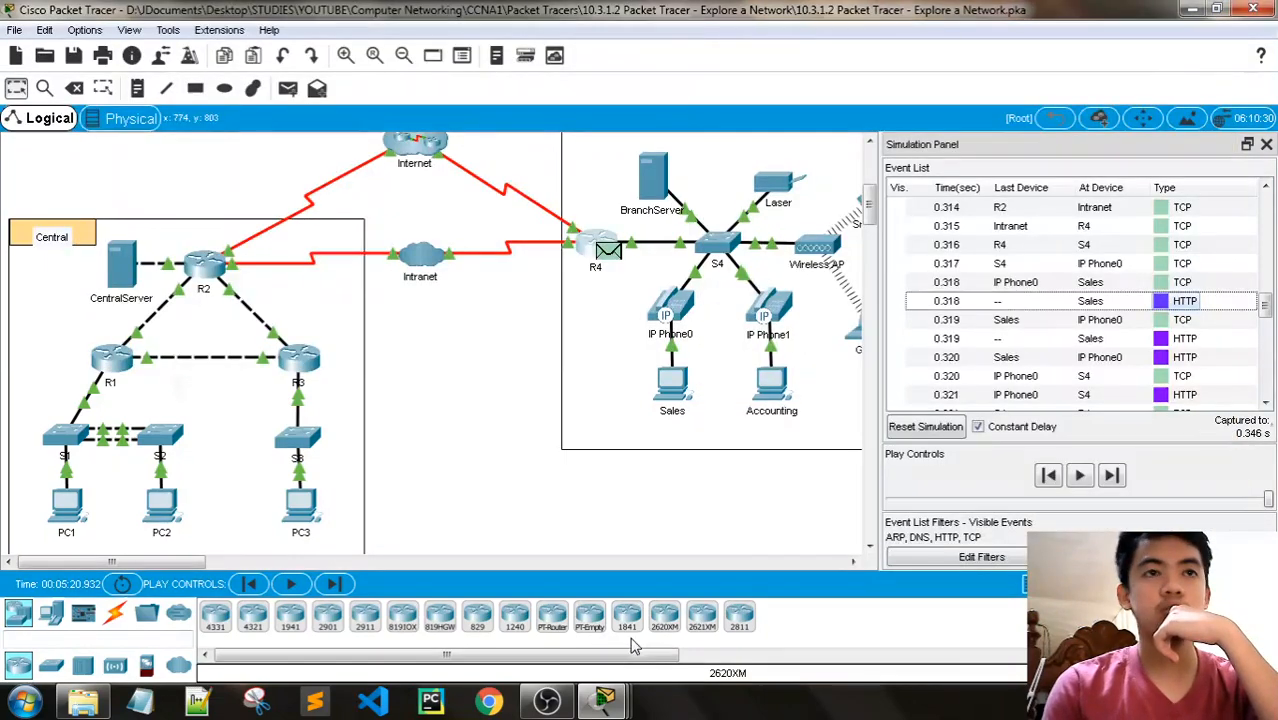
# - Open the PDU information of the HTTP event at R4 at 0.322 s and check its Layer 2 headers against Step 1i
pyautogui.moveTo(604, 700)
pyautogui.click(600, 560)
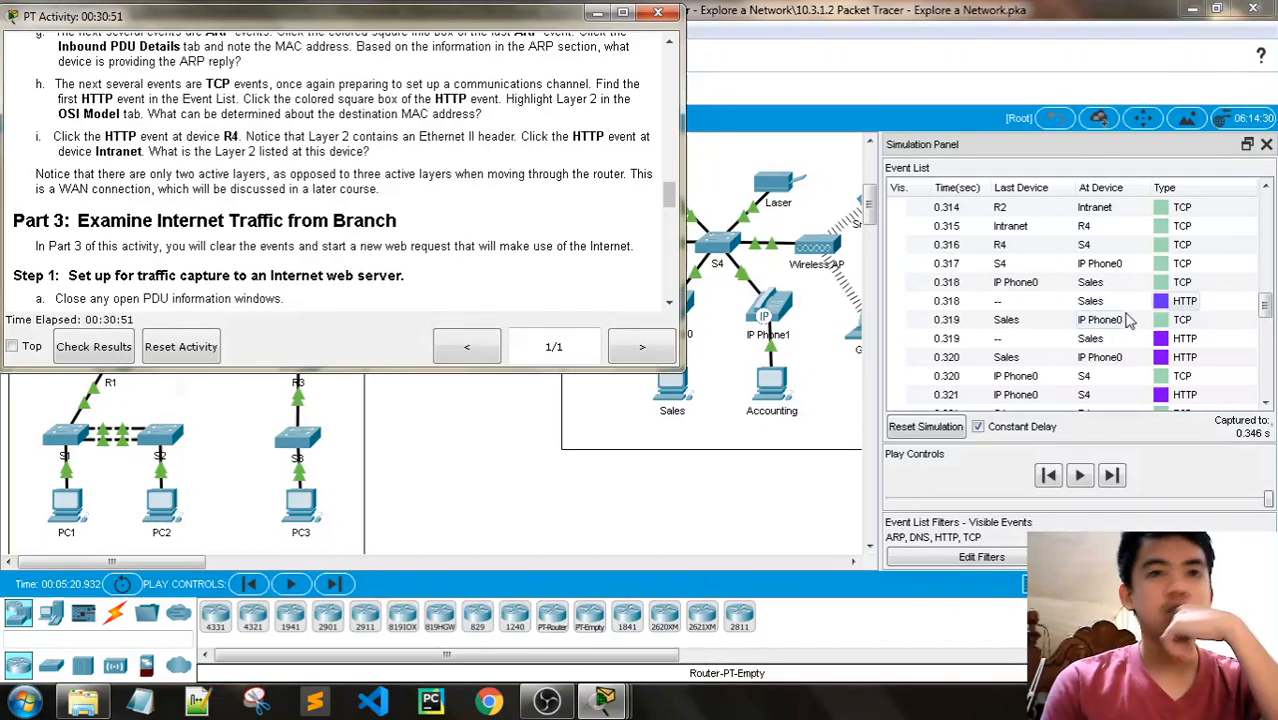
pyautogui.scroll(-2, 1140, 318)
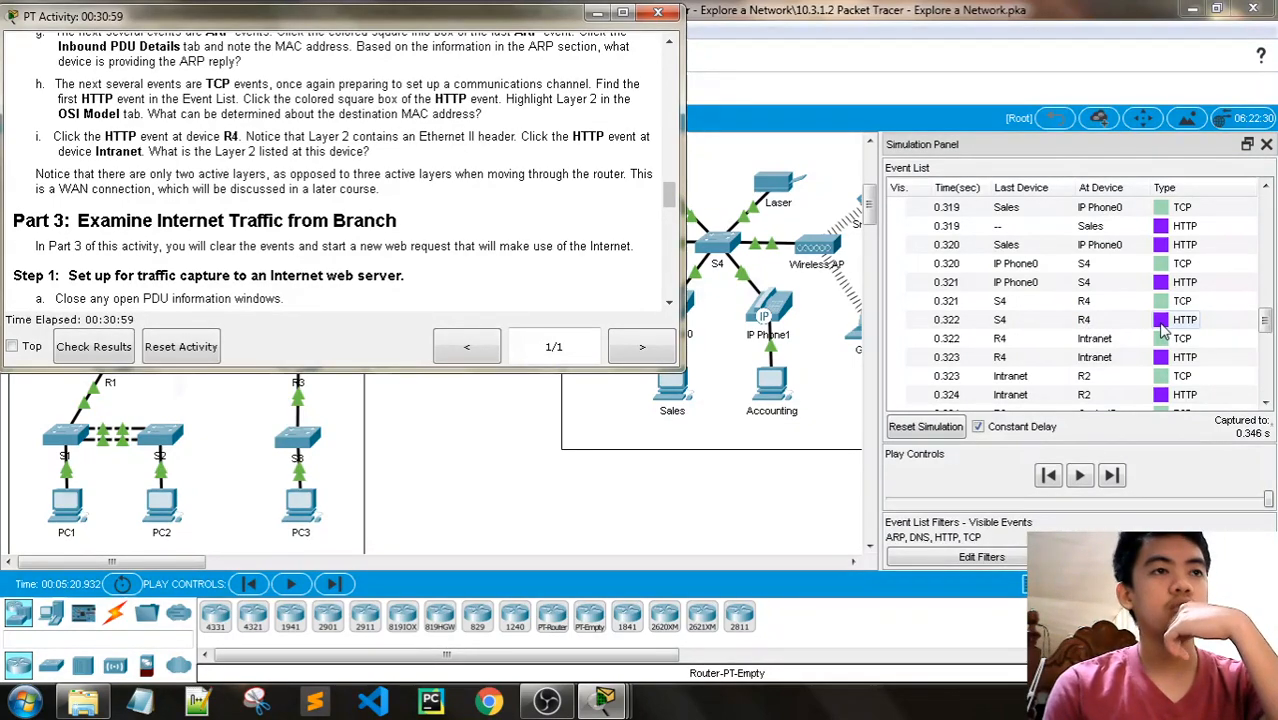
pyautogui.click(1161, 322)
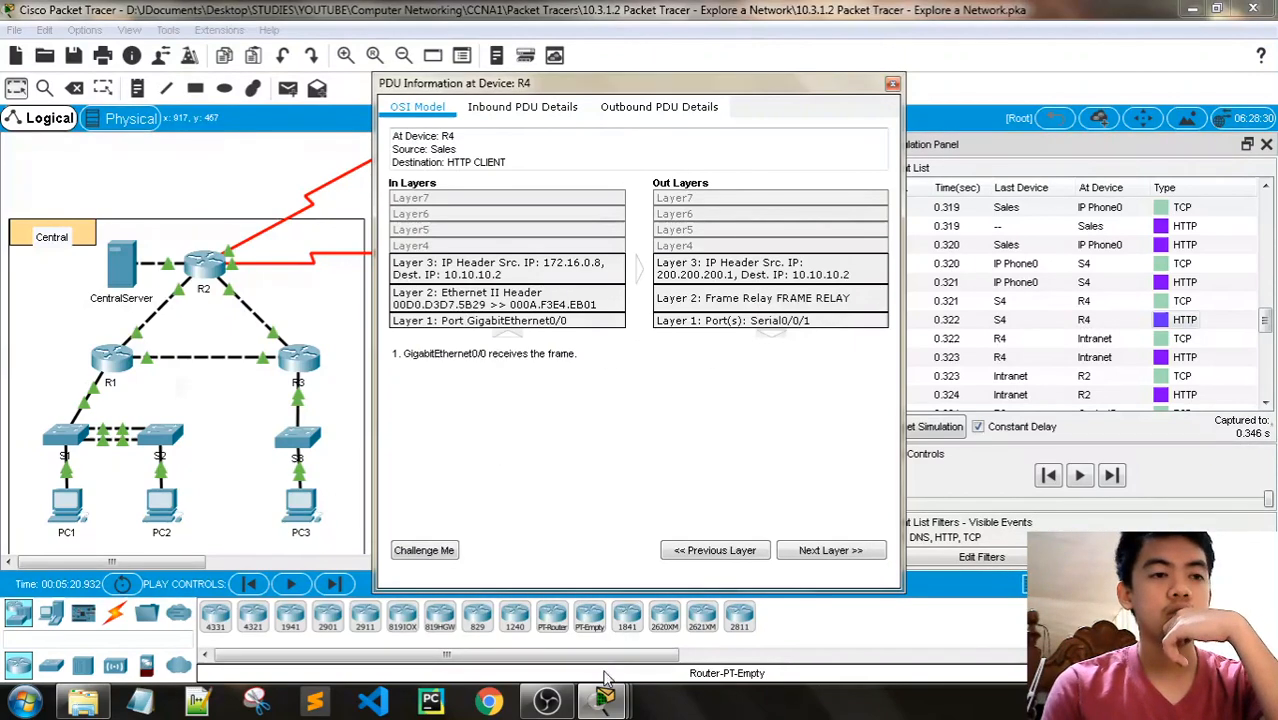
pyautogui.moveTo(602, 694)
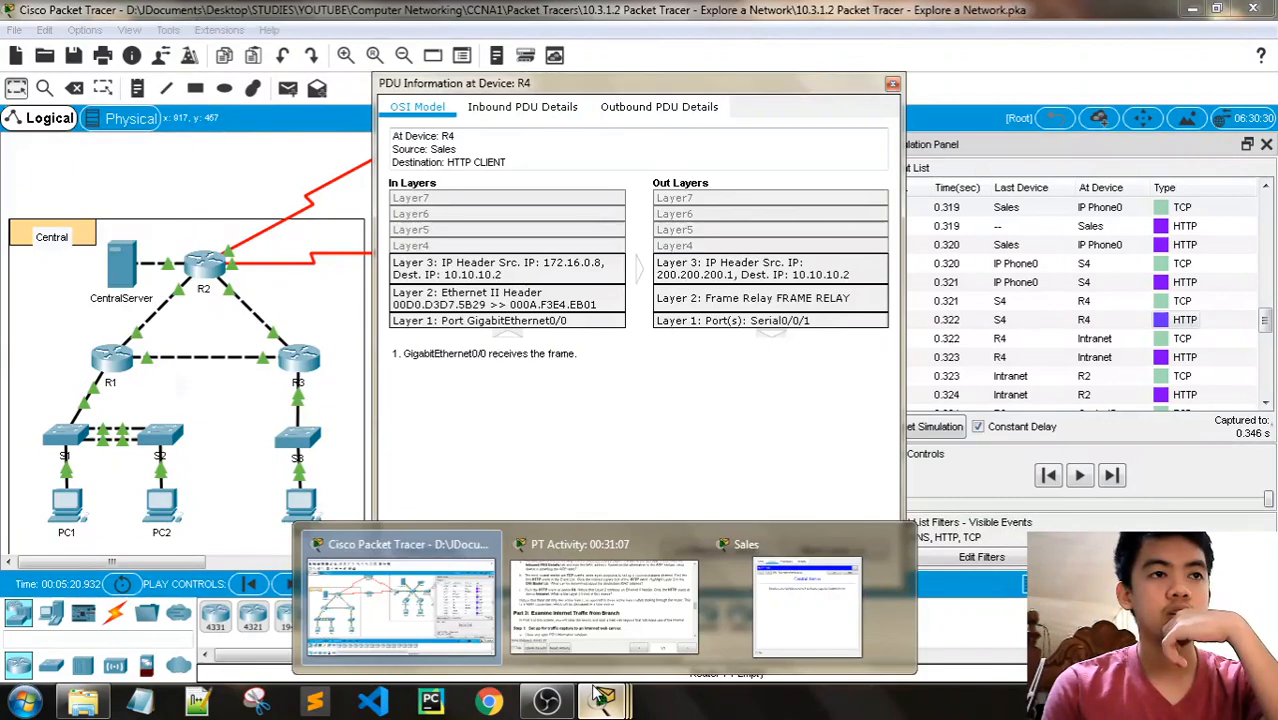
pyautogui.click(605, 622)
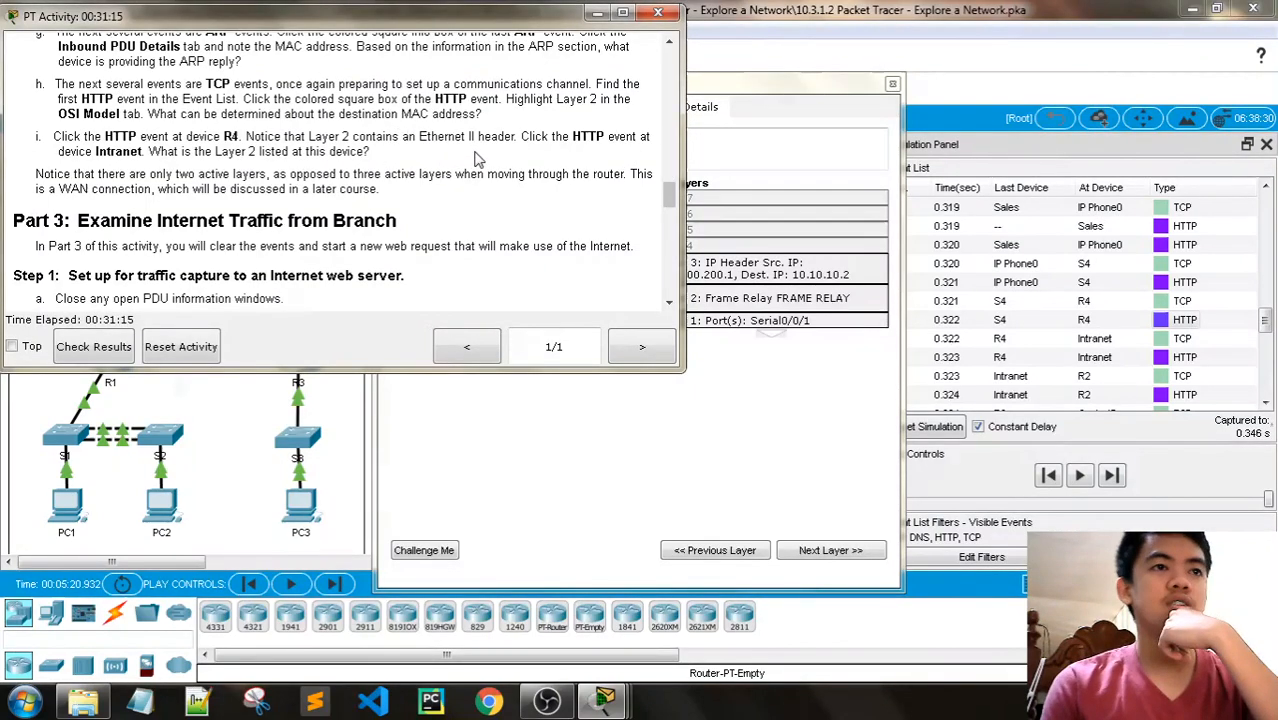
pyautogui.click(785, 90)
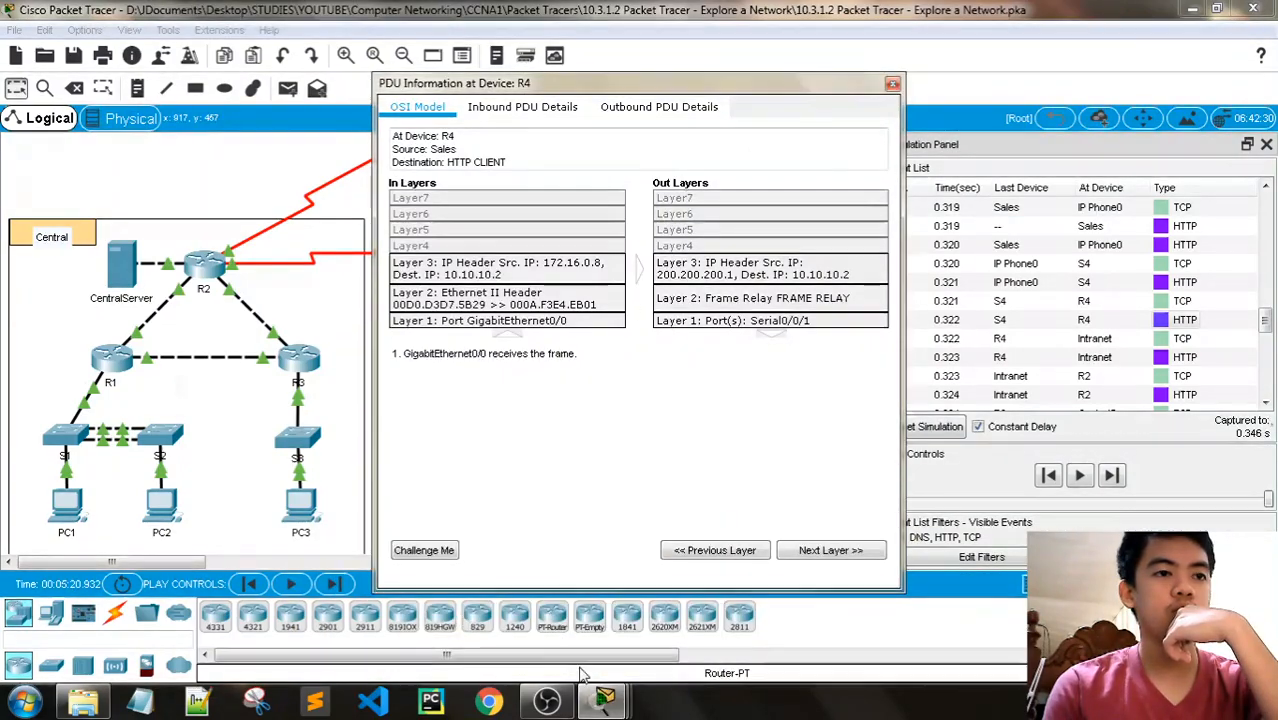
# - Review Layer 2 of the HTTP event at Intranet at 0.323 s, close its PDU information and return to the activity instructions
pyautogui.moveTo(604, 700)
pyautogui.click(577, 625)
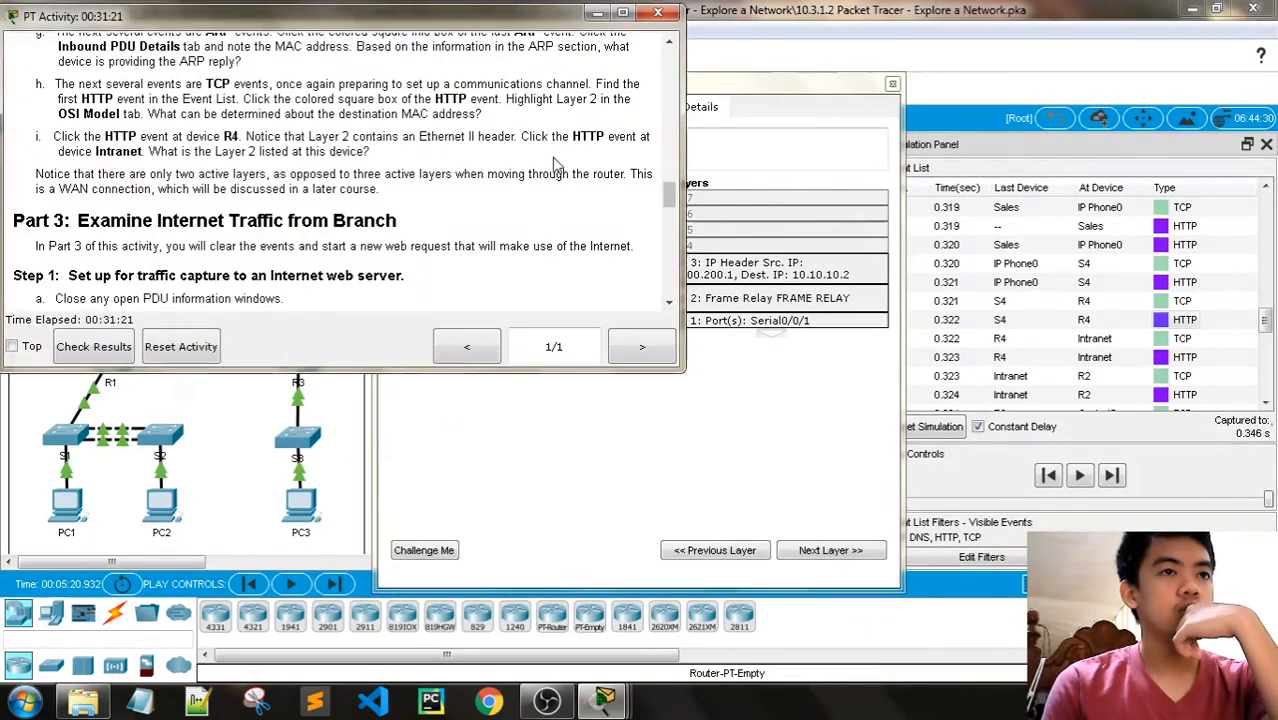
pyautogui.scroll(-1, 1160, 330)
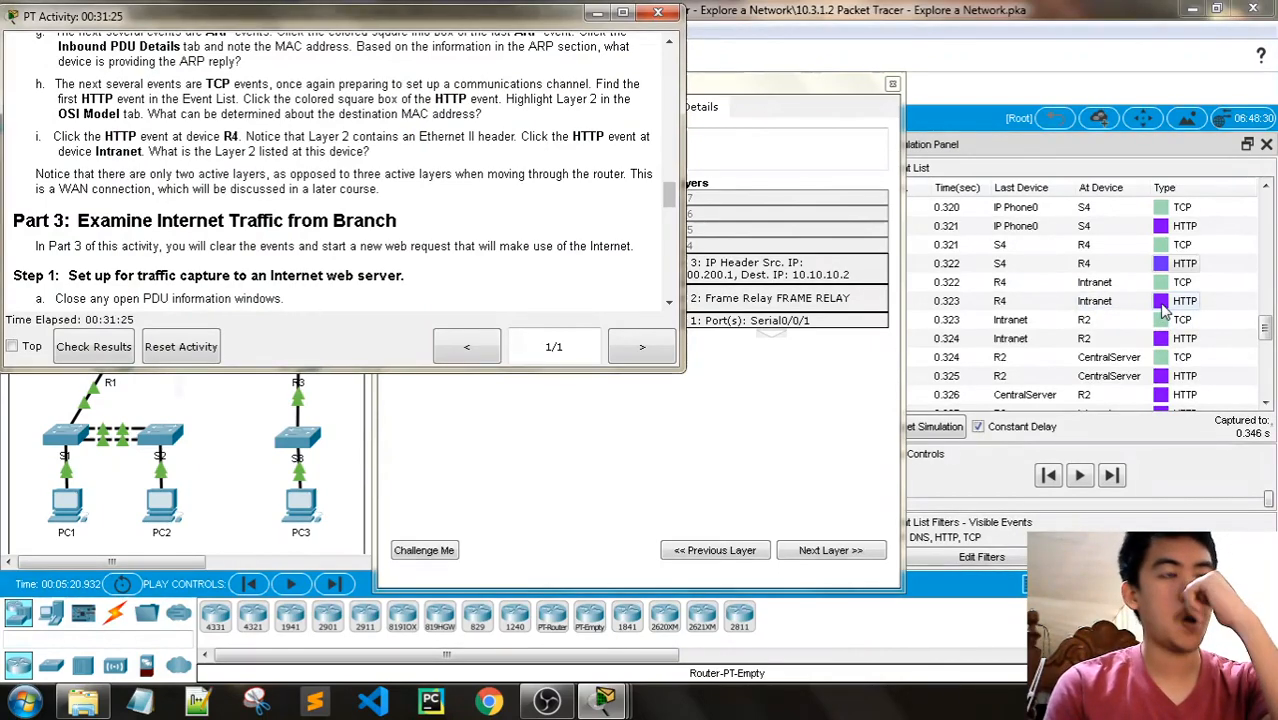
pyautogui.click(1161, 301)
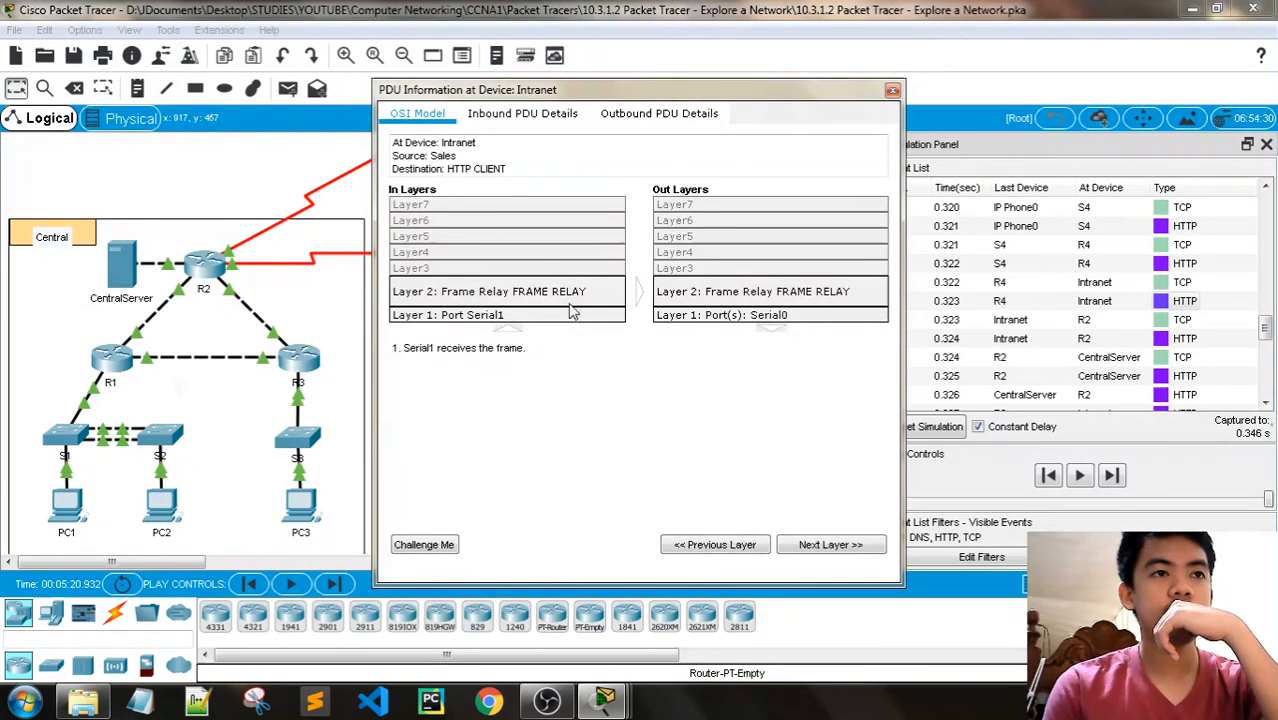
pyautogui.click(892, 90)
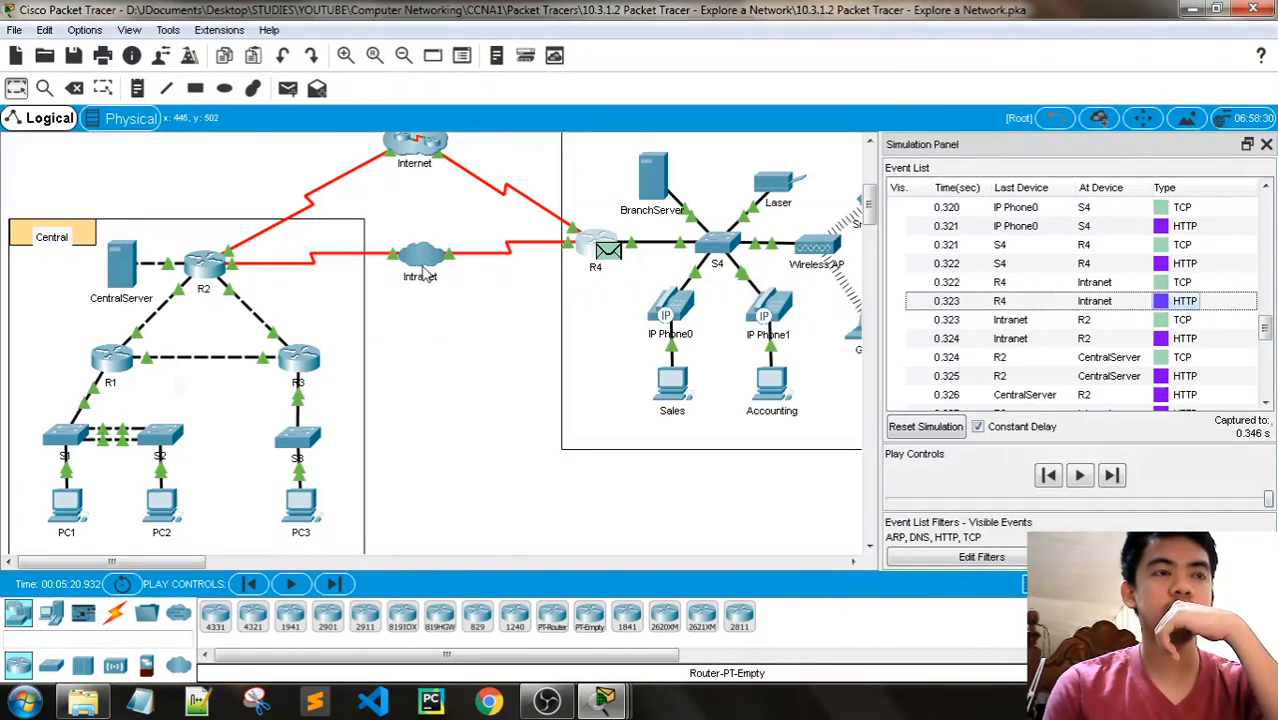
pyautogui.click(606, 697)
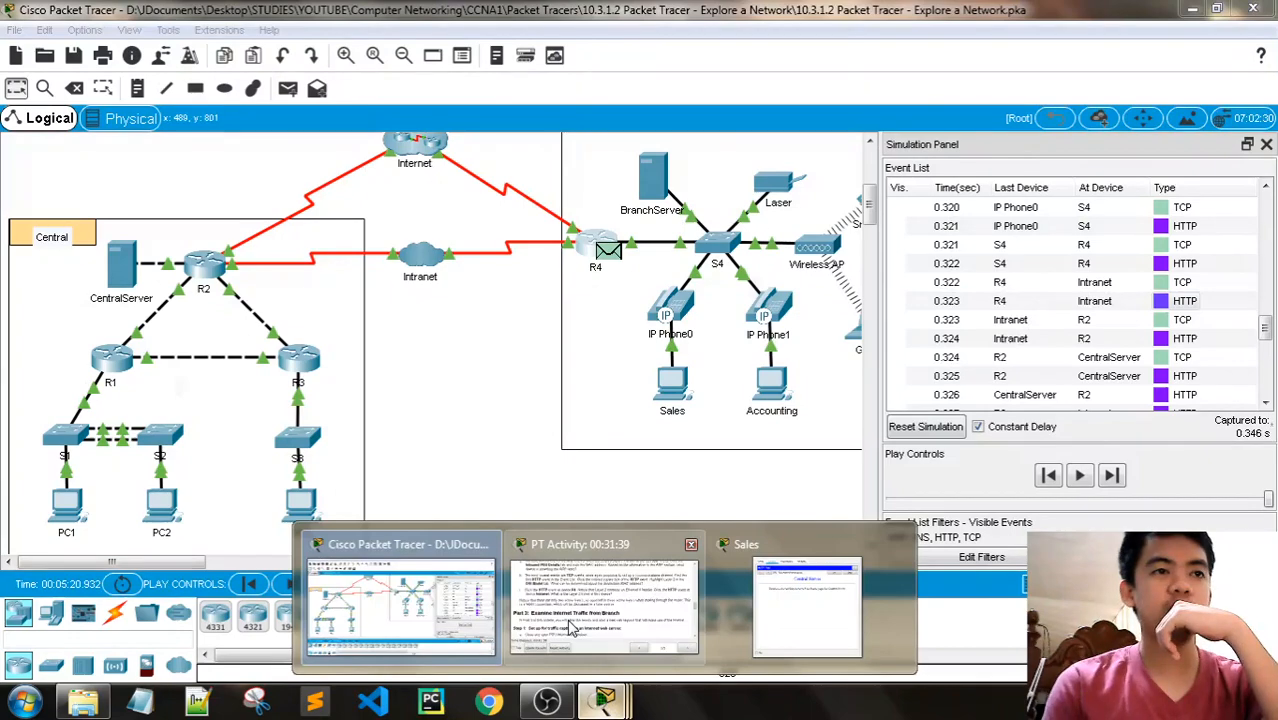
pyautogui.click(571, 627)
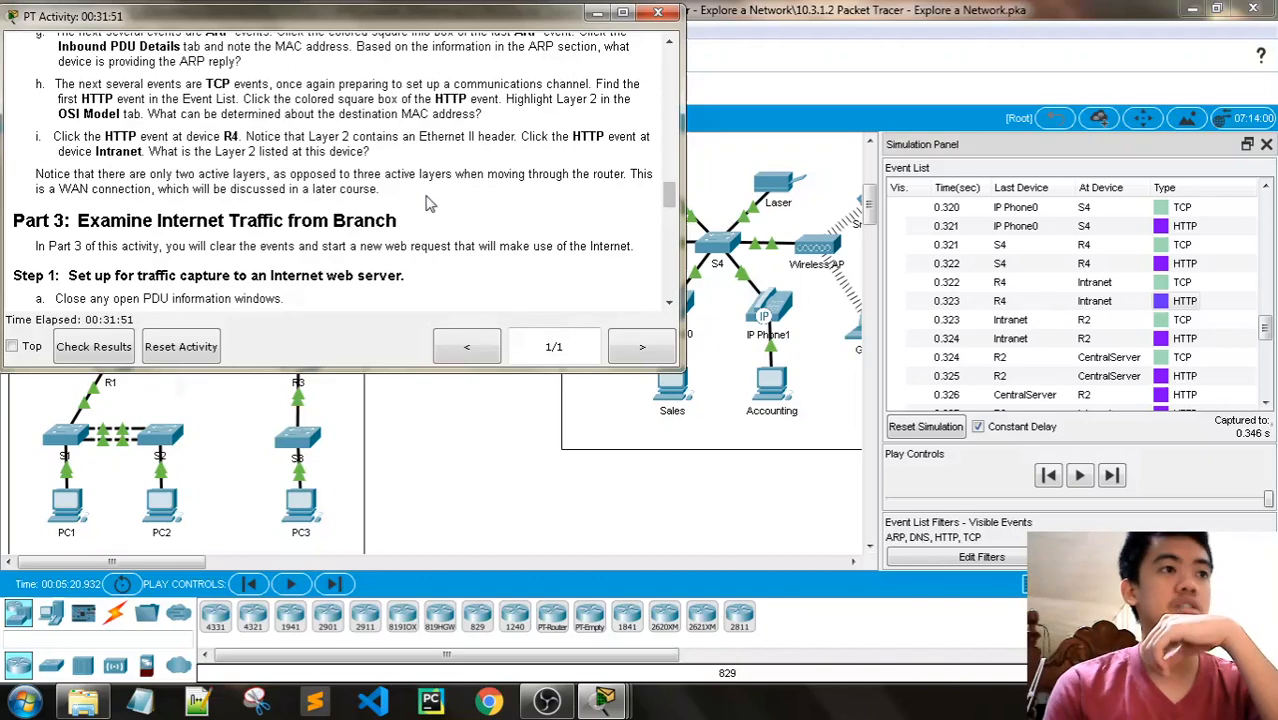
# - Switch to Chrome, search Google for "frame relay" and skim the definition and related results
pyautogui.click(489, 701)
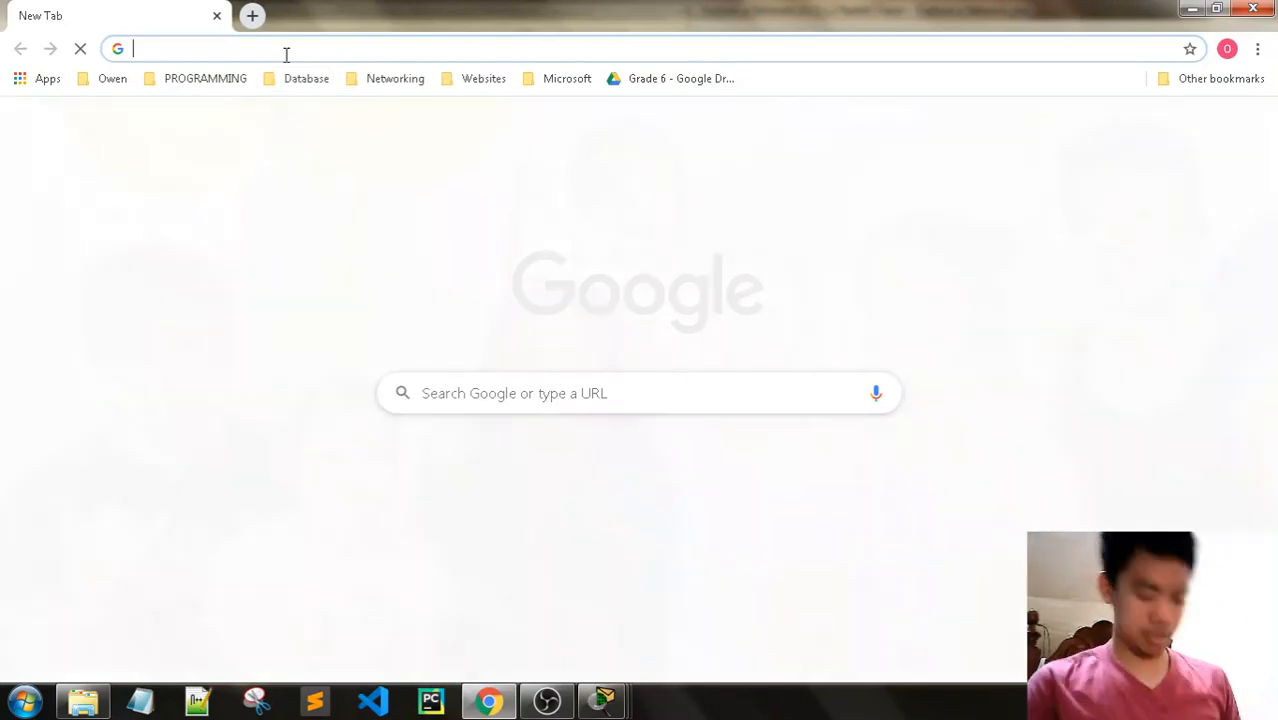
pyautogui.write('r')
pyautogui.press('BackSpace')
pyautogui.press('BackSpace')
pyautogui.write('fr')
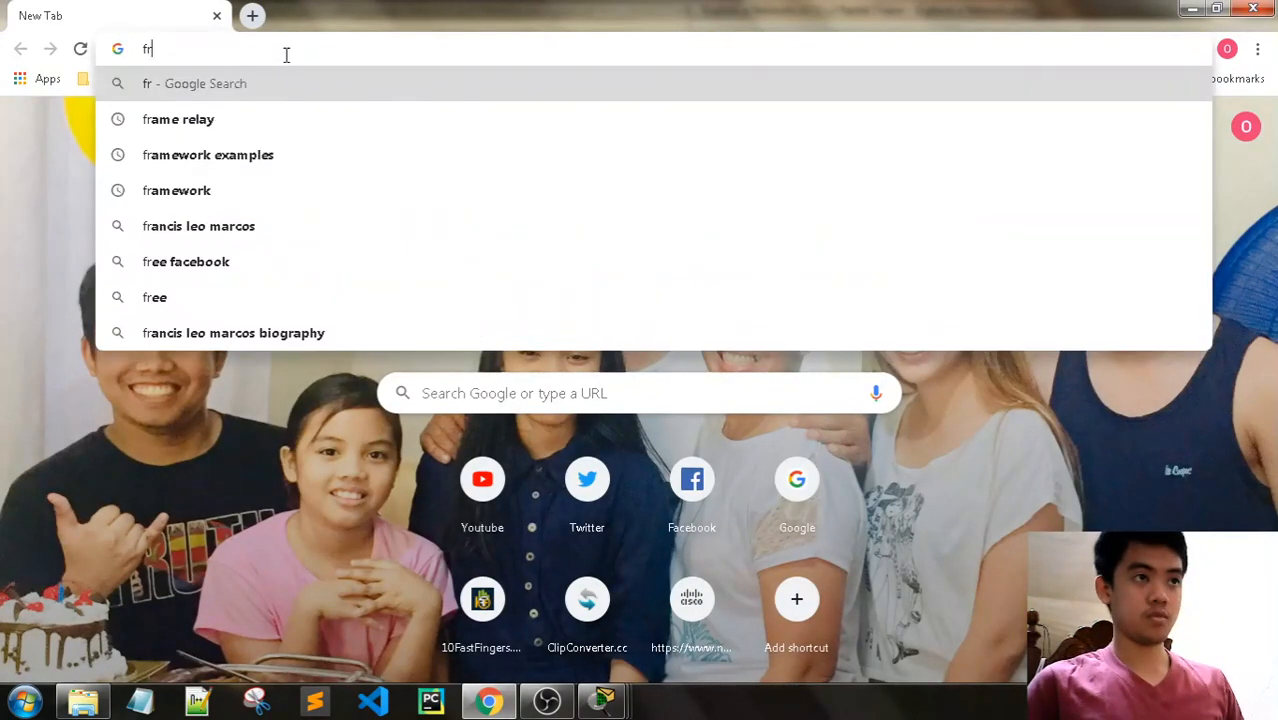
pyautogui.write('ame')
pyautogui.press('Down')
pyautogui.press('Return')
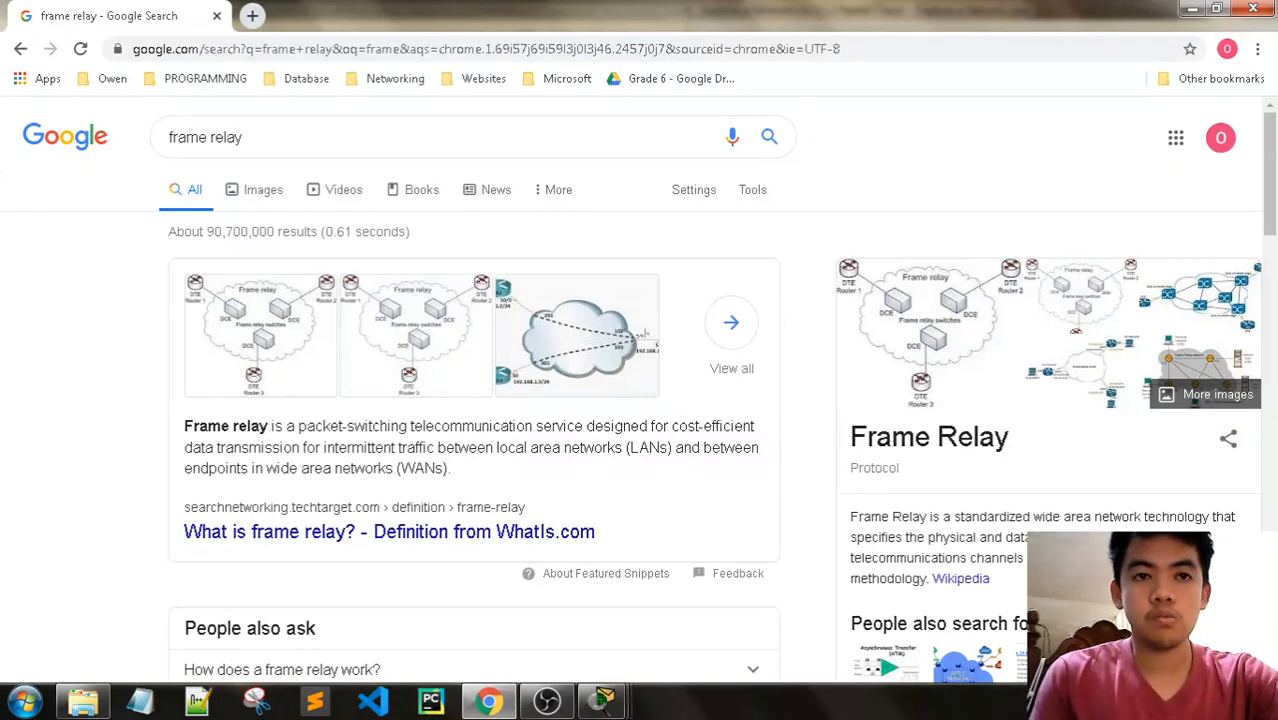
pyautogui.scroll(-2, 645, 333)
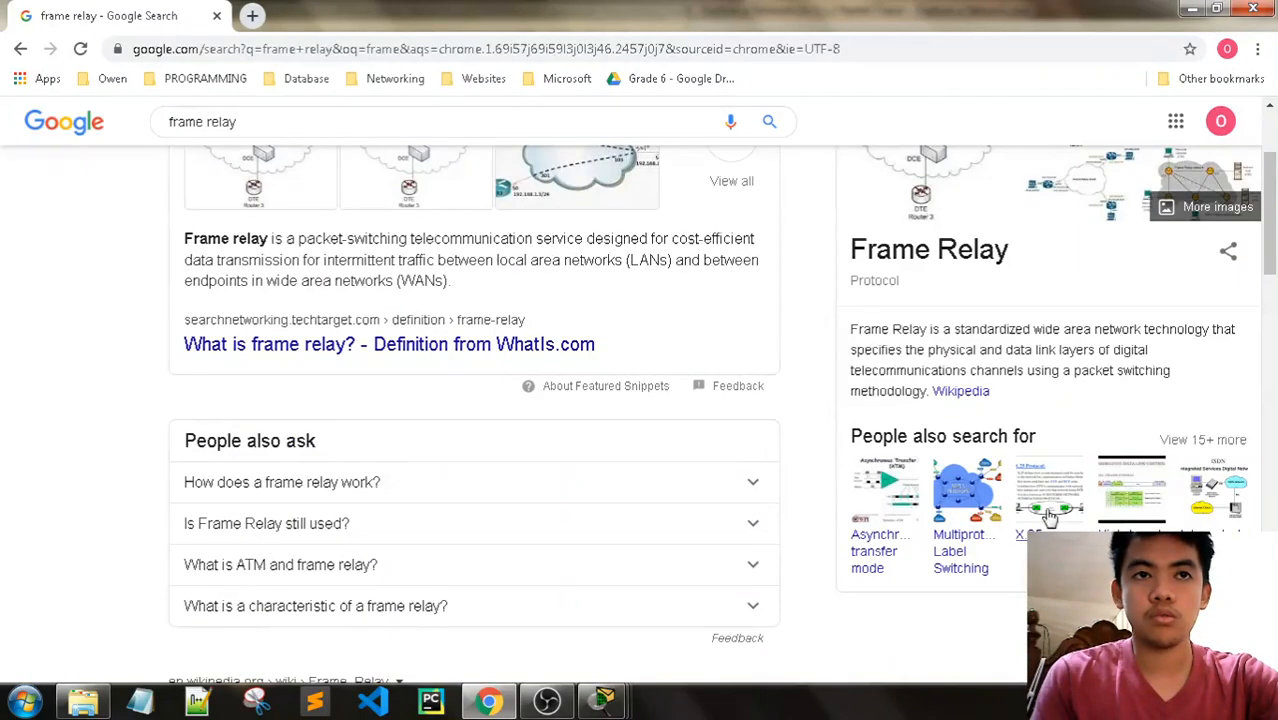
pyautogui.scroll(2, 476, 378)
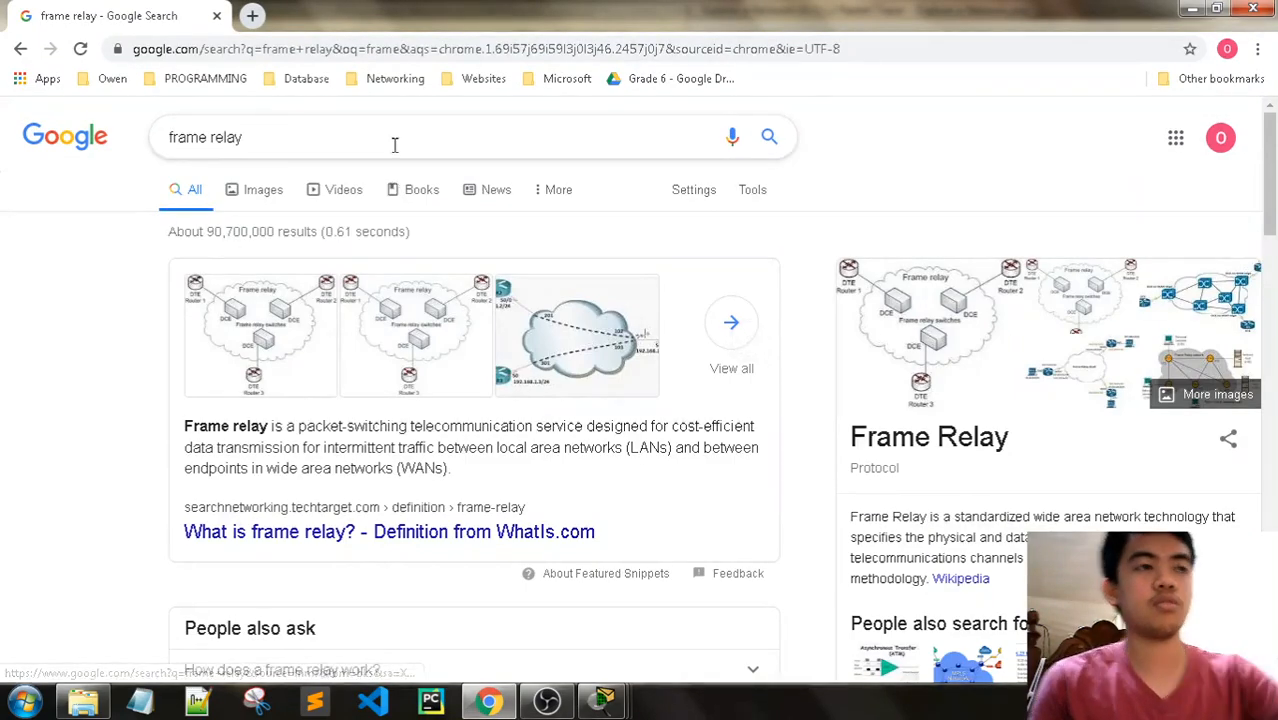
# - Search Google for "packet switching" to look up its definition
pyautogui.tripleClick(394, 140)
pyautogui.write('packet wi')
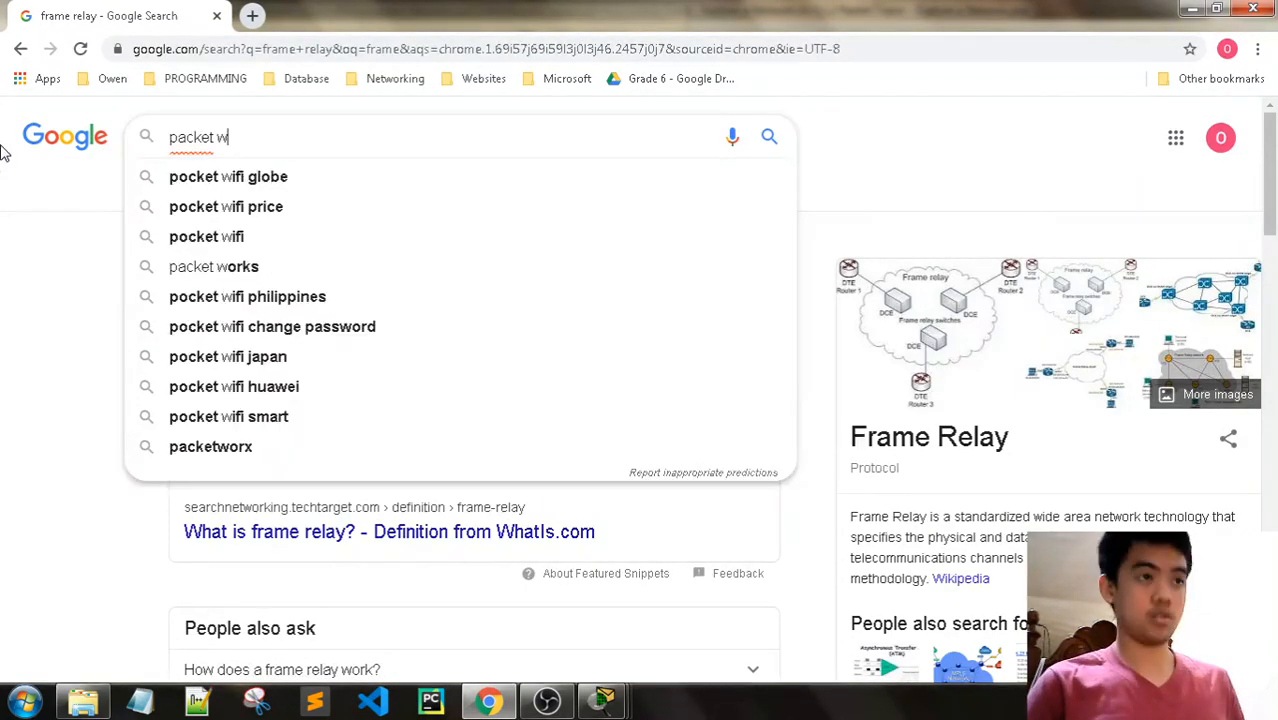
pyautogui.press('BackSpace')
pyautogui.press('BackSpace')
pyautogui.write('s')
pyautogui.press('Down')
pyautogui.press('Return')
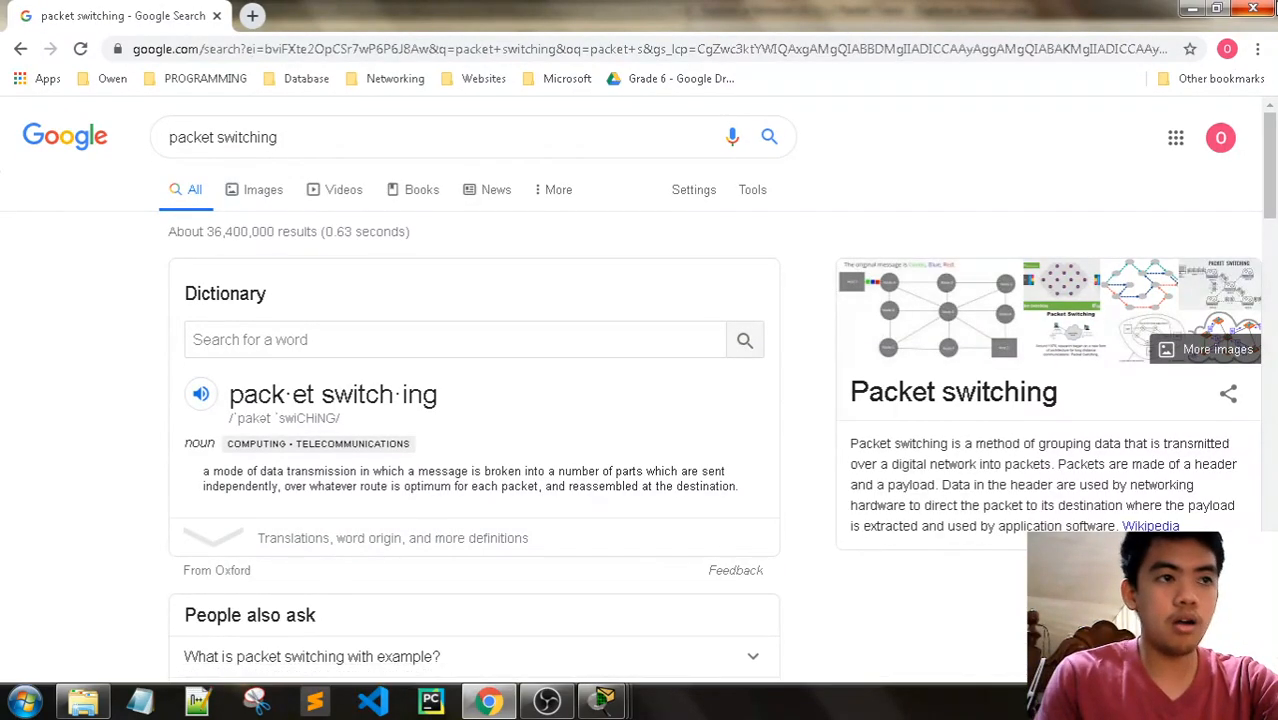
# - Return to Packet Tracer and read the Part 3 Step 1 instructions for capturing traffic to an Internet web server
pyautogui.hotkey('alt', 'Tab')
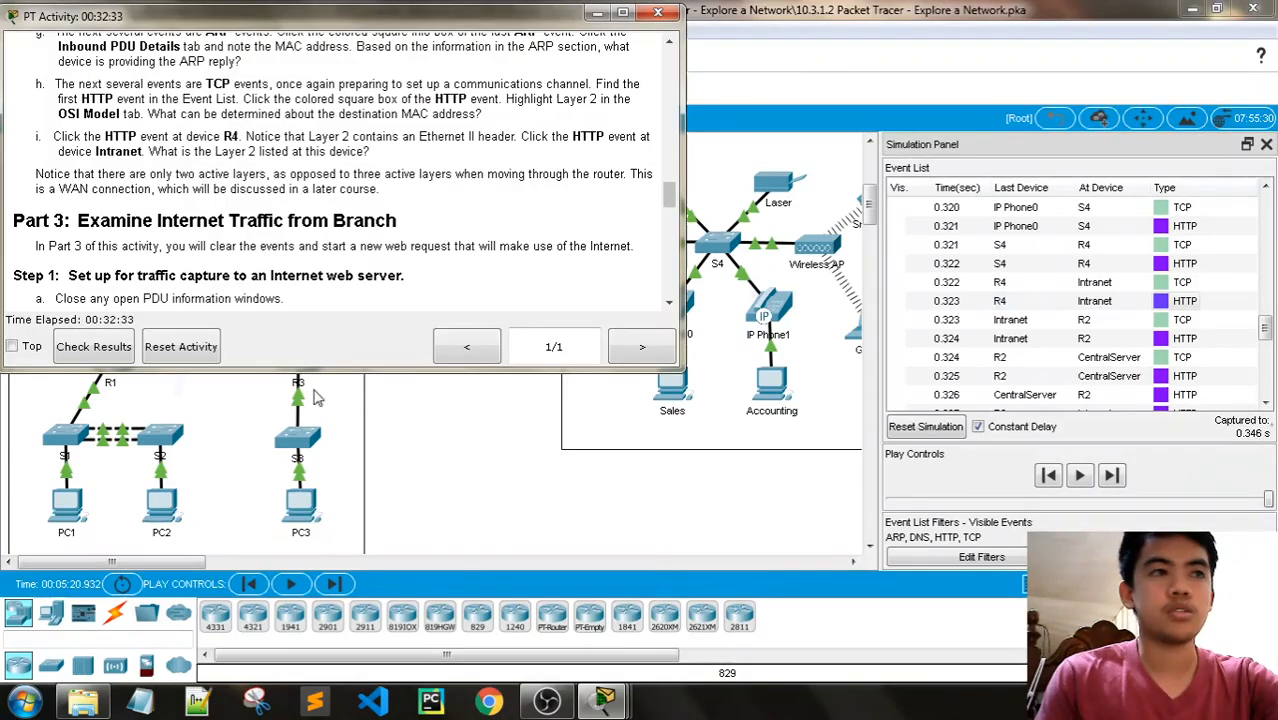
pyautogui.scroll(-1, 323, 228)
pyautogui.scroll(1, 323, 228)
pyautogui.scroll(-1, 323, 228)
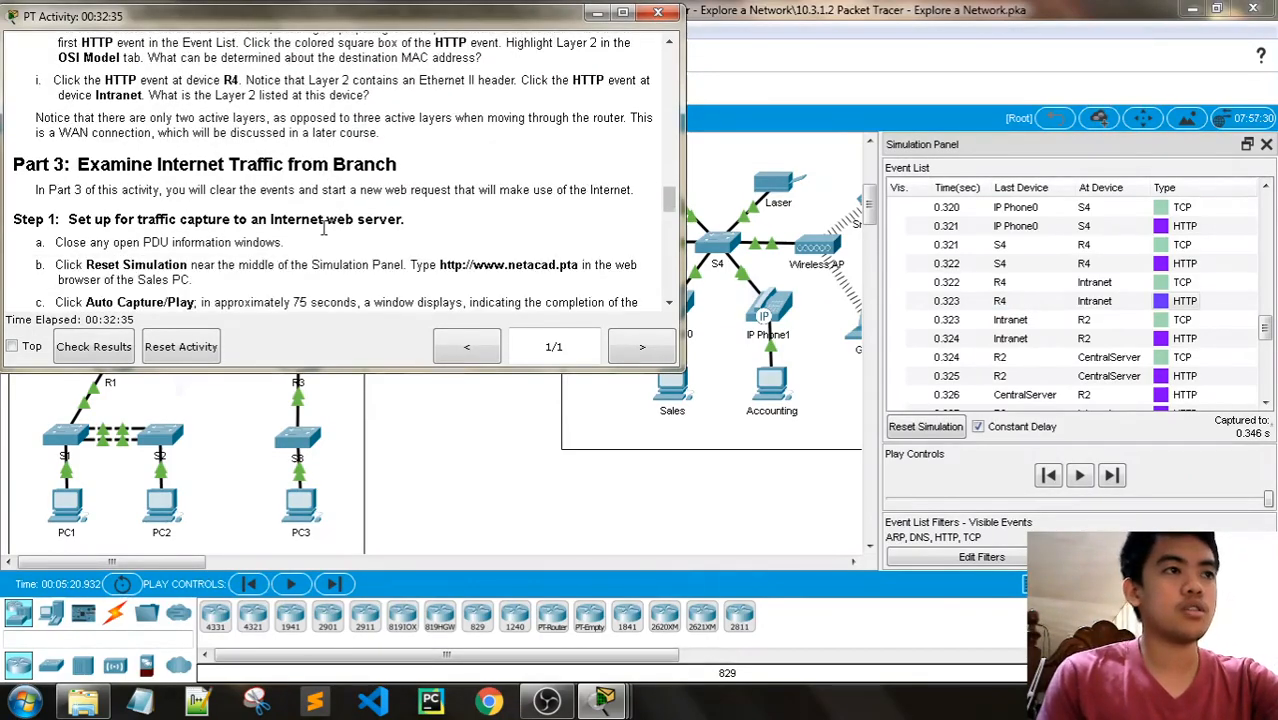
pyautogui.scroll(-20, 323, 228)
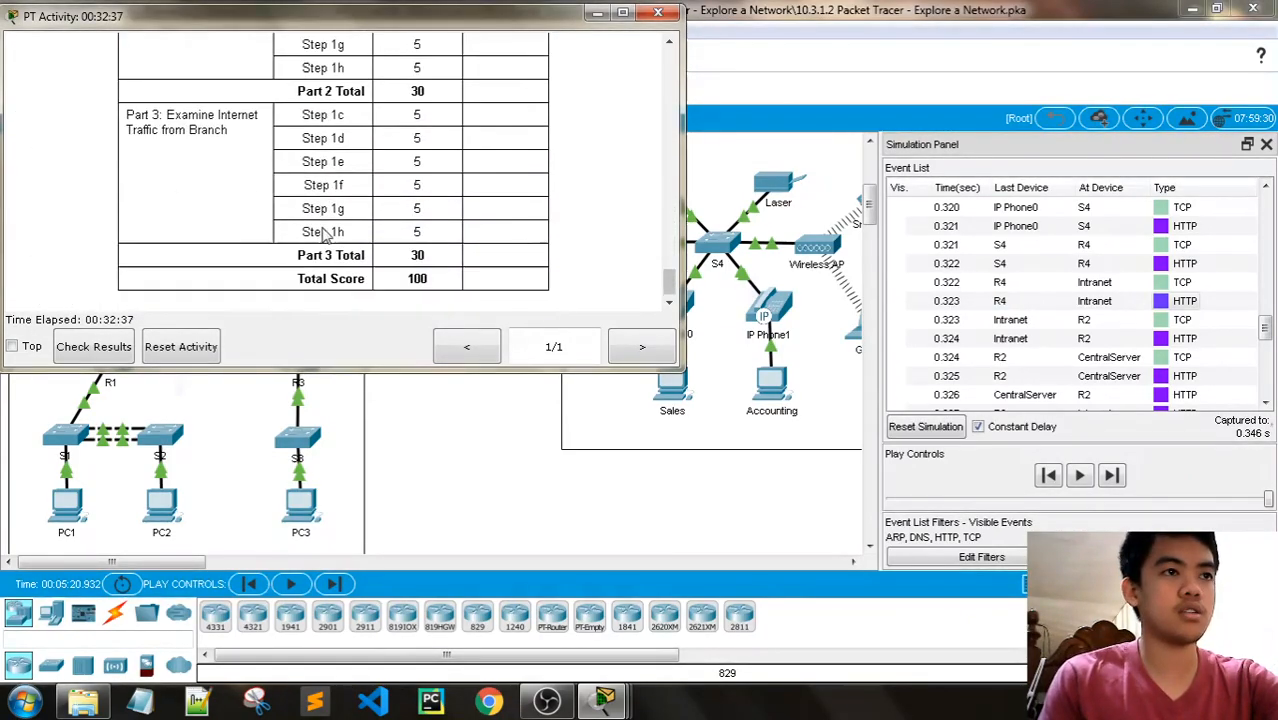
pyautogui.scroll(15, 323, 230)
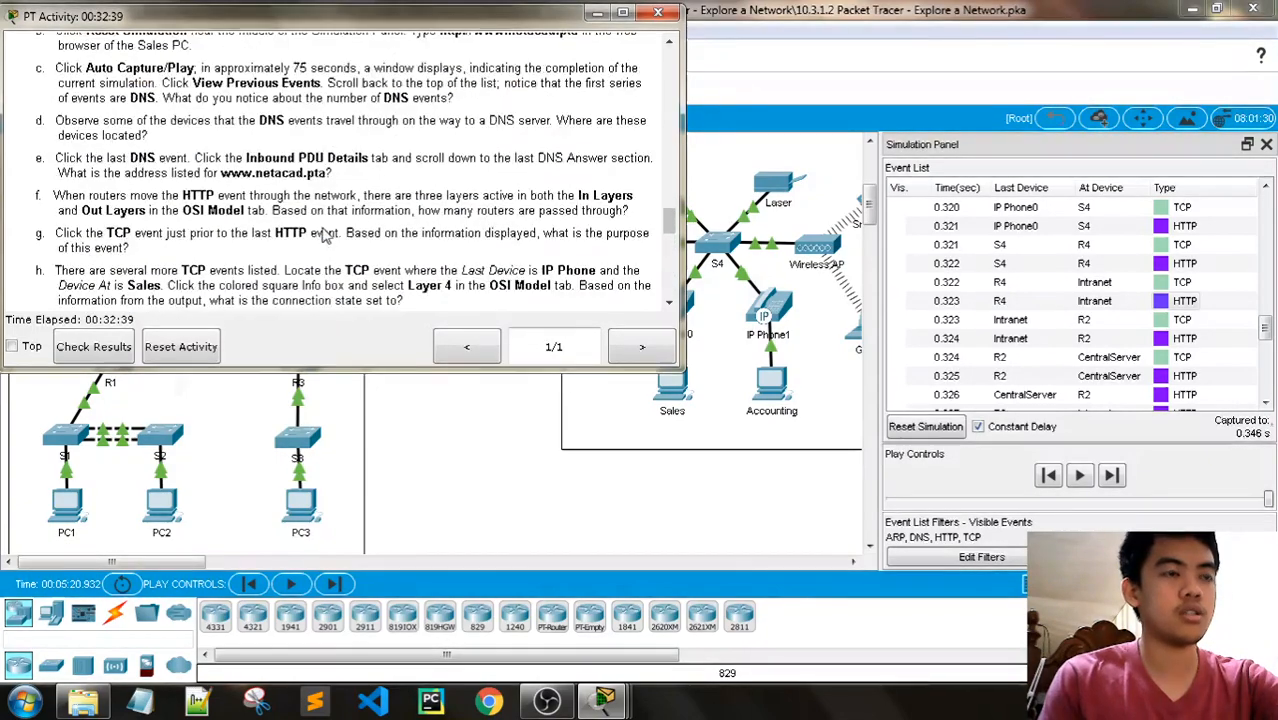
pyautogui.scroll(4, 323, 233)
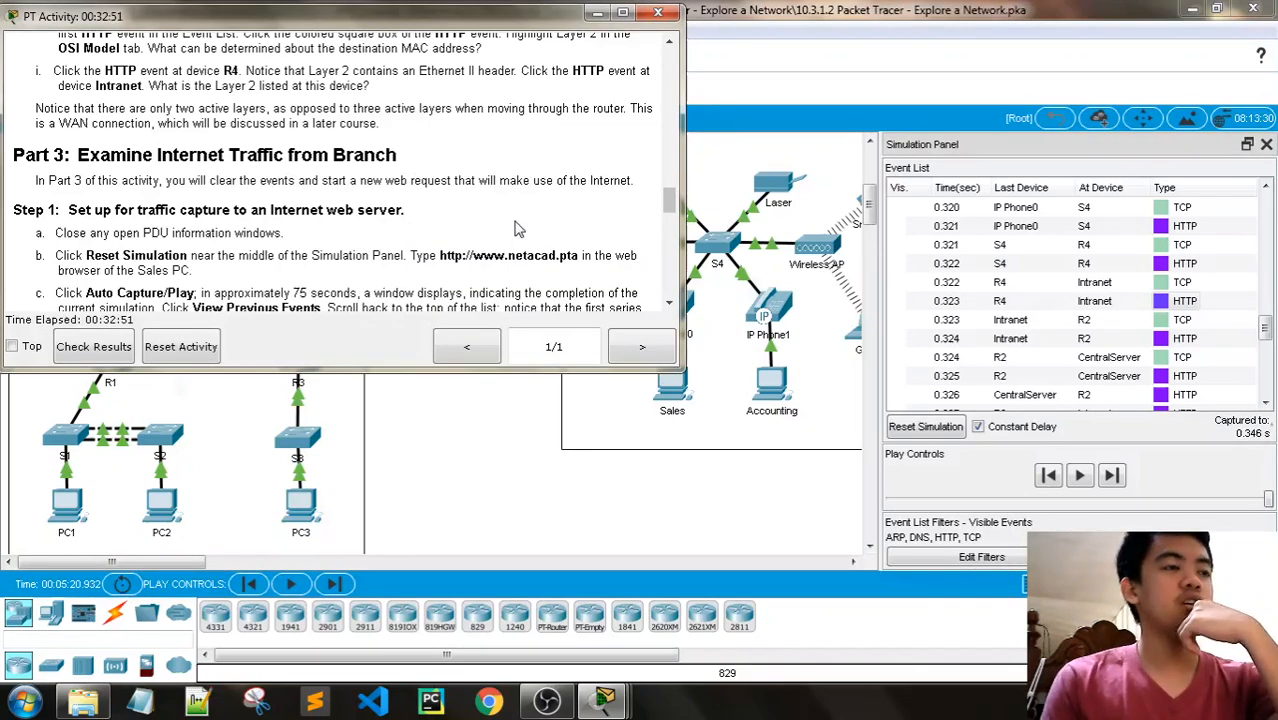
pyautogui.scroll(-1, 517, 229)
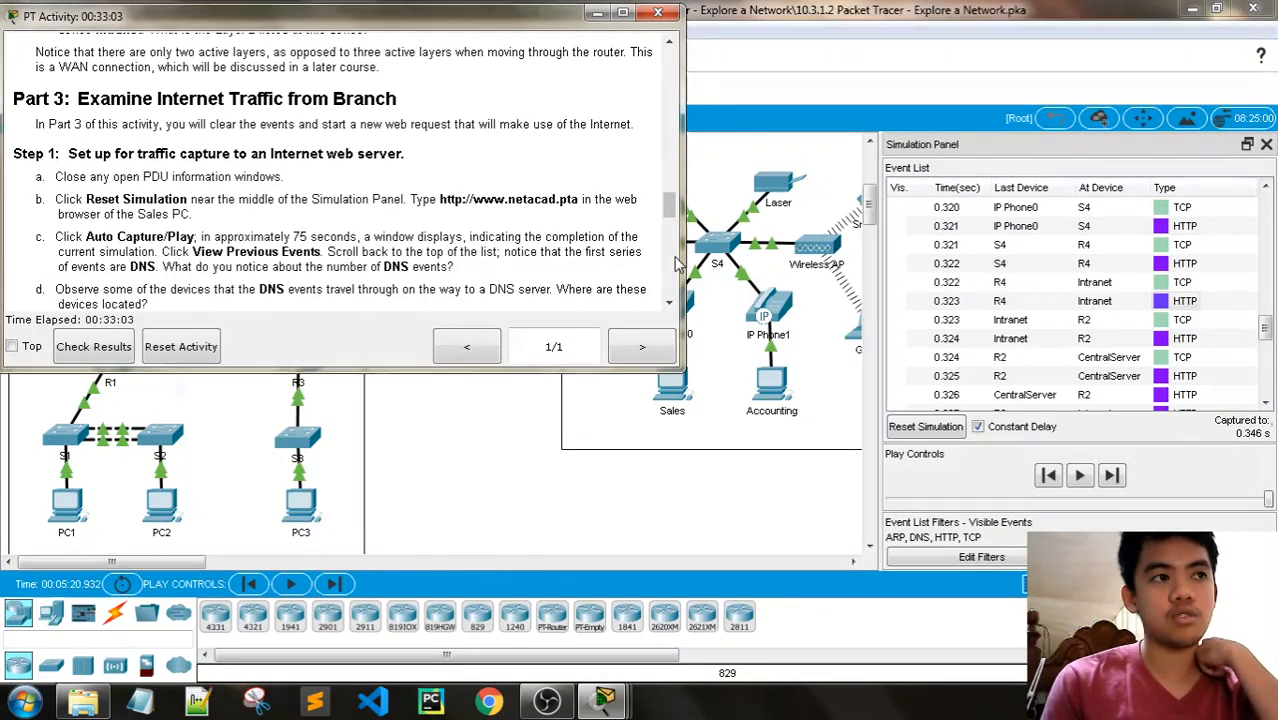
# - Reset the simulation and clear the old Central Server address in the Sales PC's web browser
pyautogui.click(925, 427)
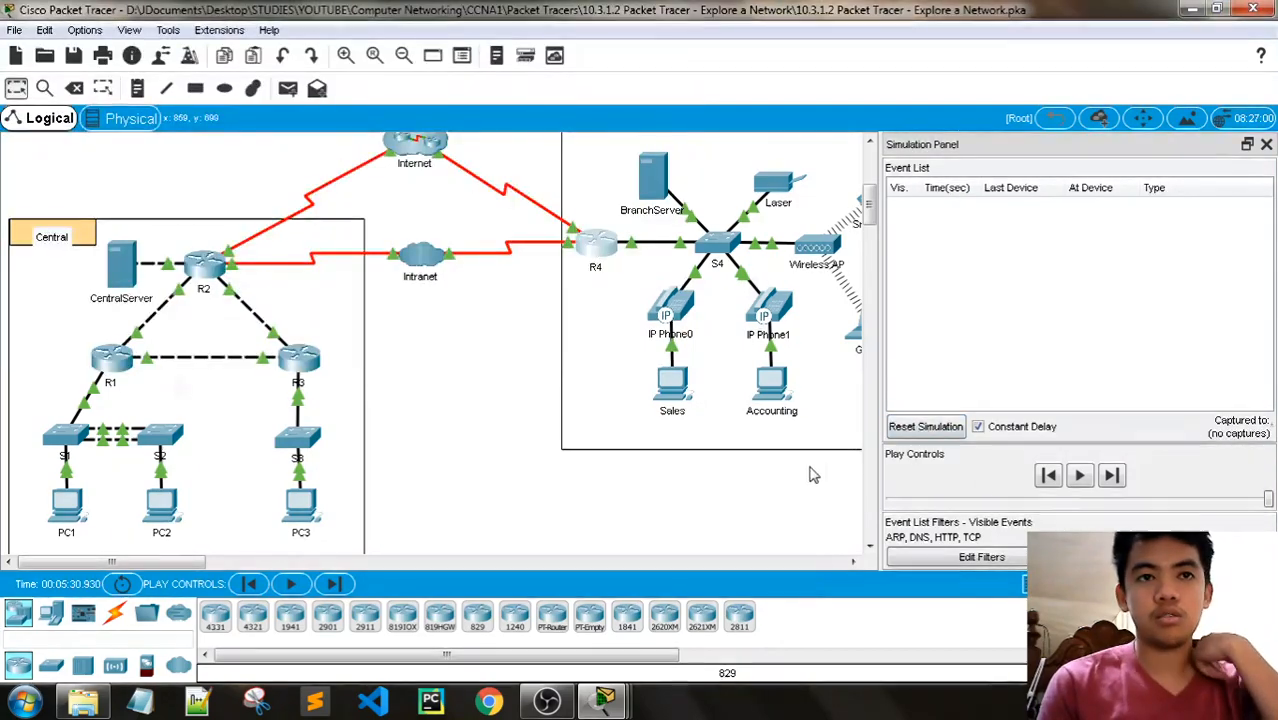
pyautogui.click(673, 386)
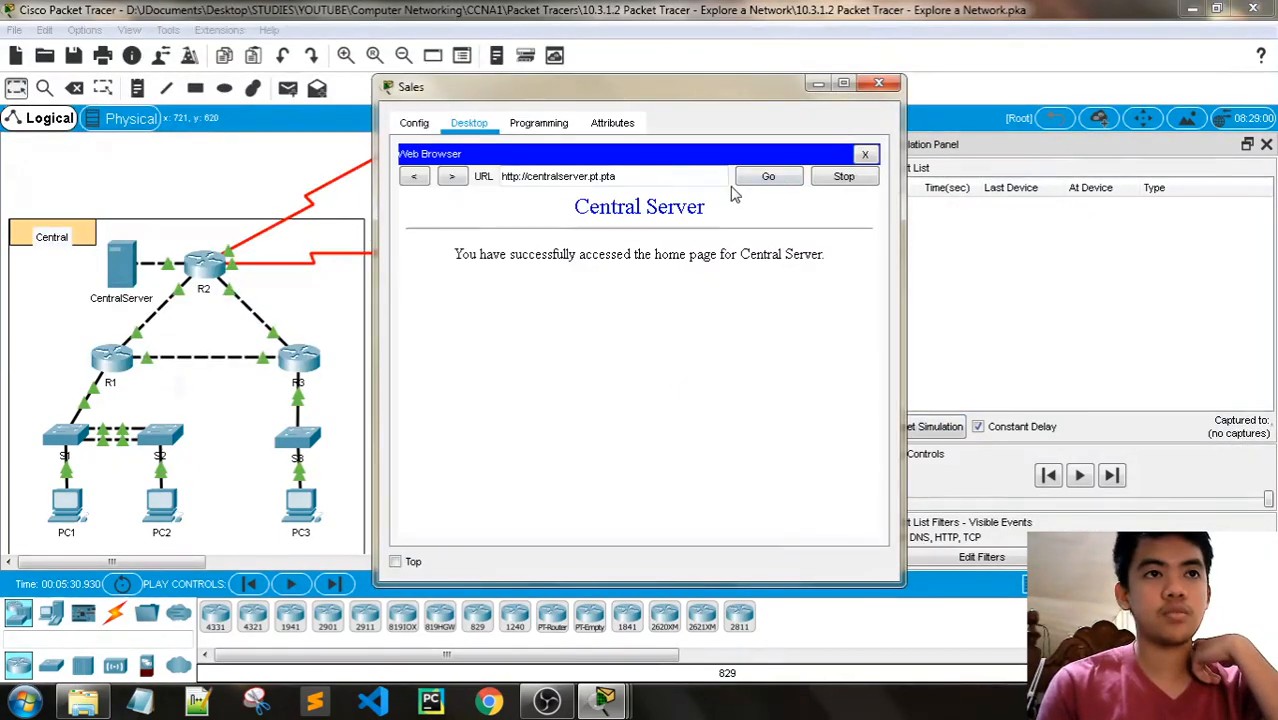
pyautogui.click(666, 180)
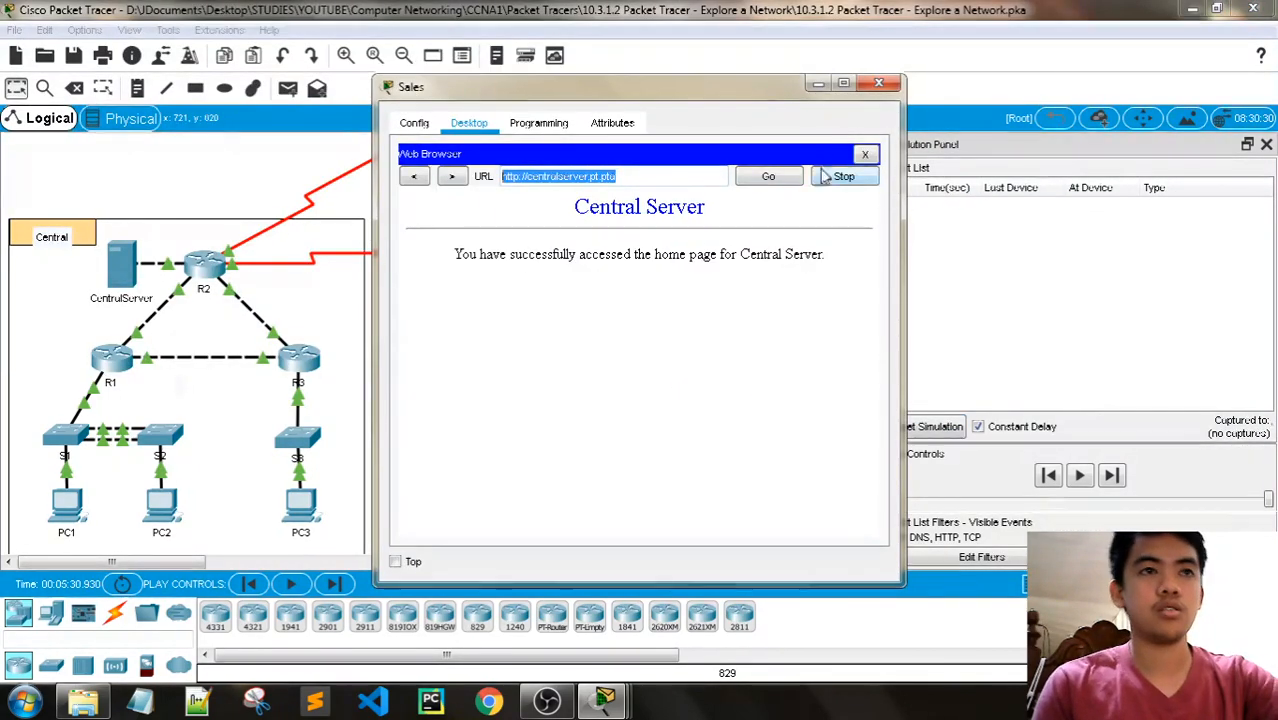
pyautogui.click(865, 154)
pyautogui.click(866, 193)
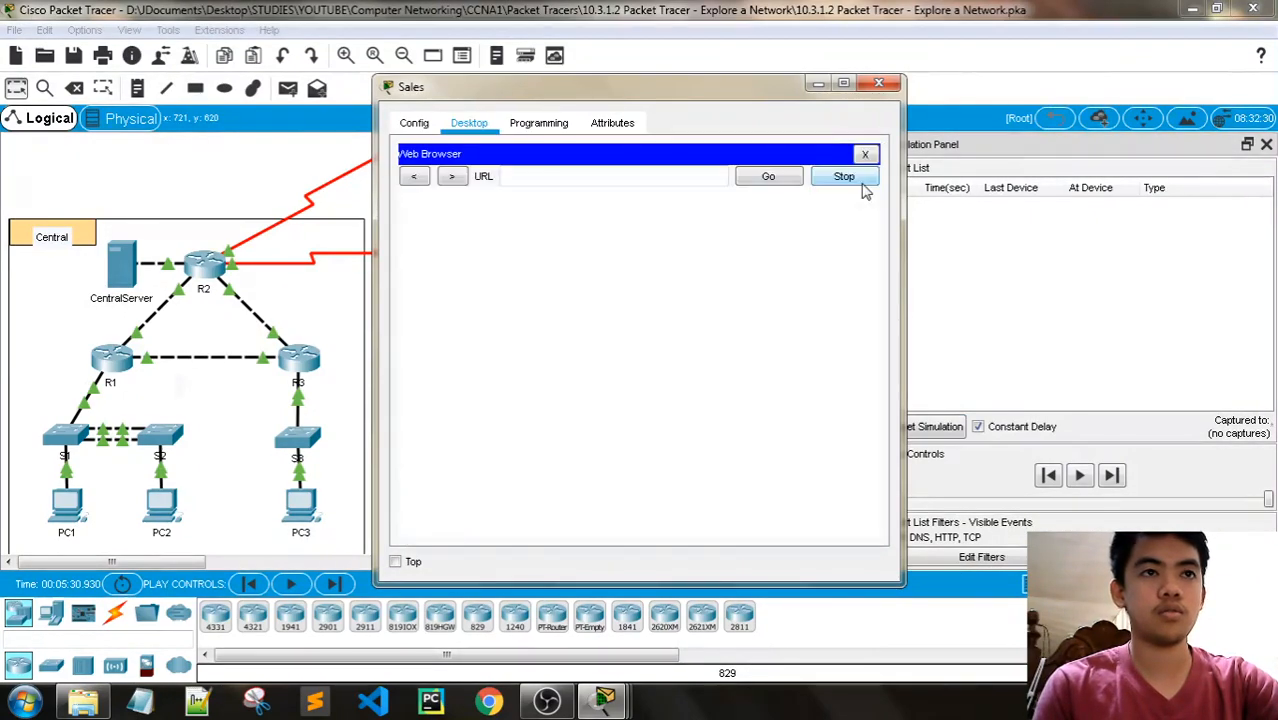
pyautogui.moveTo(604, 700)
pyautogui.click(600, 600)
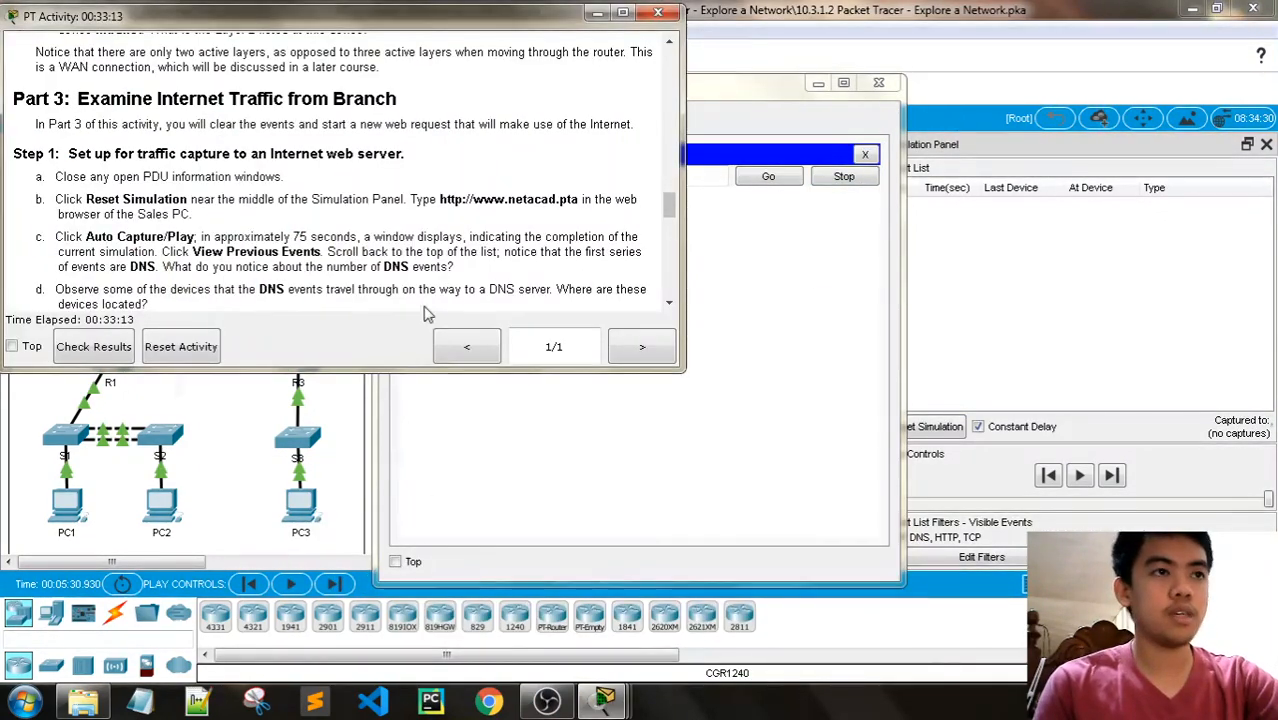
pyautogui.moveTo(579, 199); pyautogui.dragTo(440, 198)
pyautogui.hotkey('ctrl', 'c')
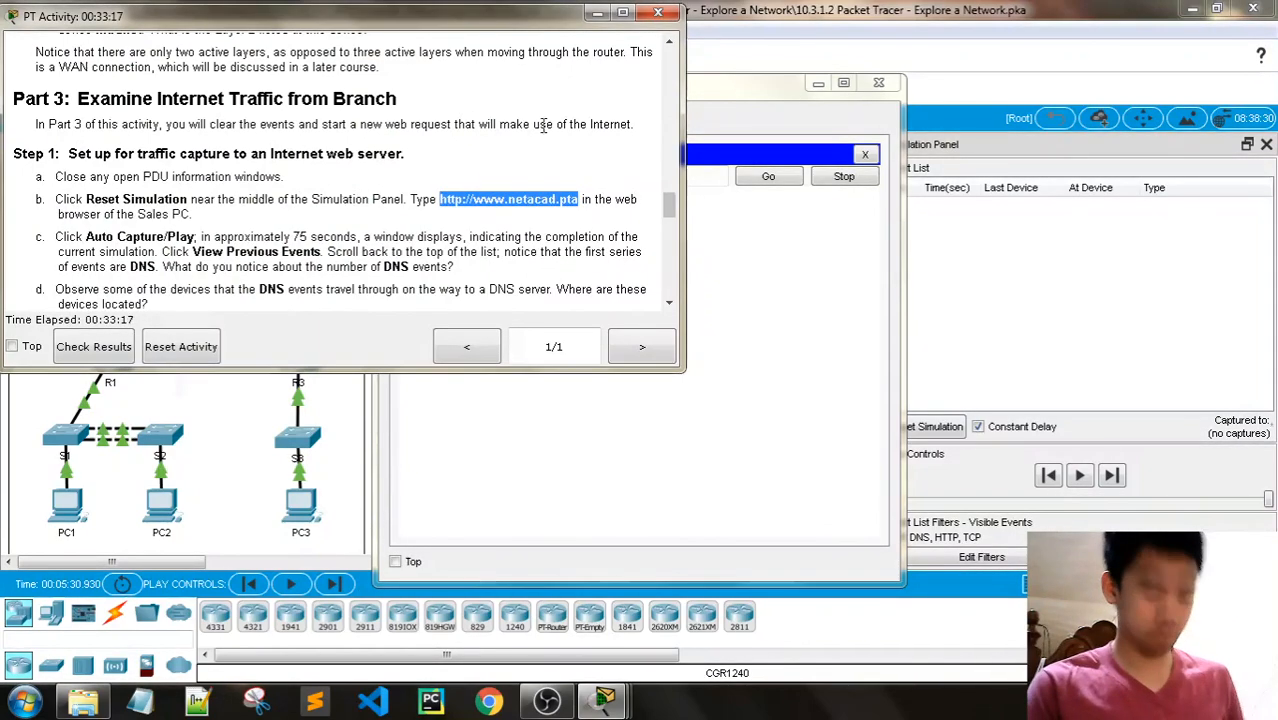
pyautogui.click(708, 80)
pyautogui.click(615, 176)
pyautogui.hotkey('ctrl', 'v')
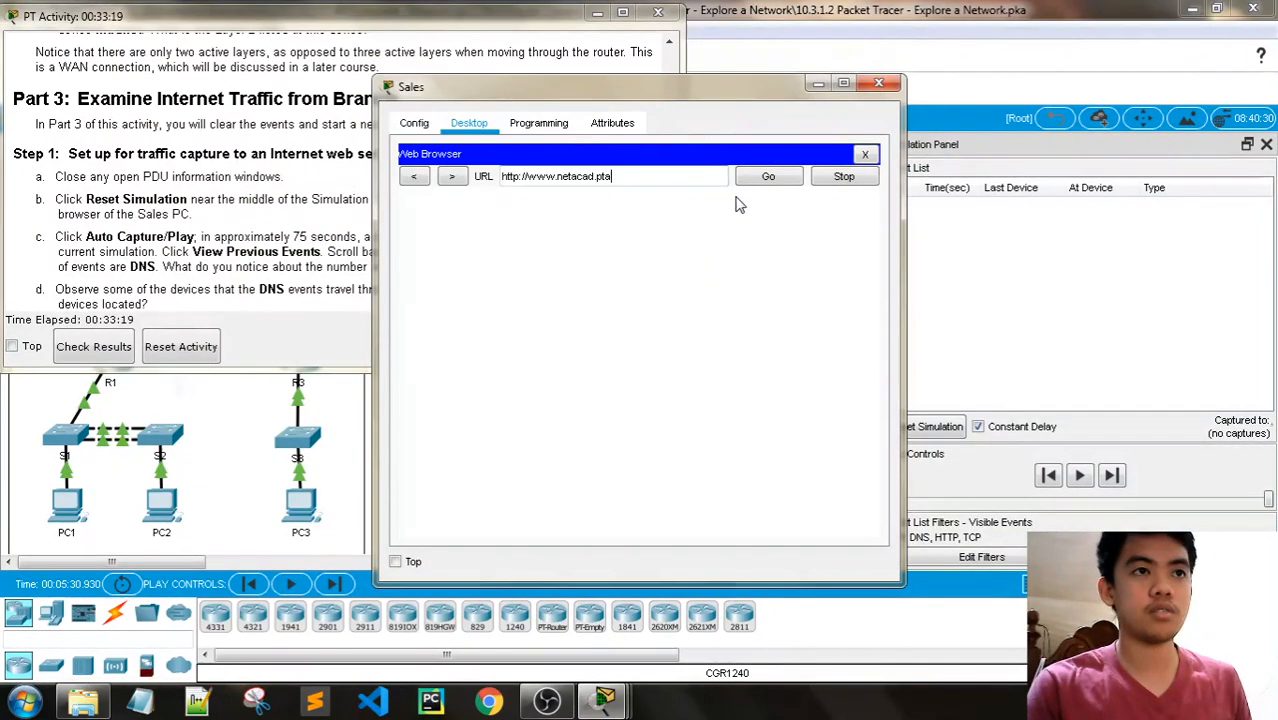
pyautogui.click(768, 176)
# - Check the Step 1 capture instructions, auto-capture the web request's traffic while following it across the topology, and pause the capture
pyautogui.click(320, 218)
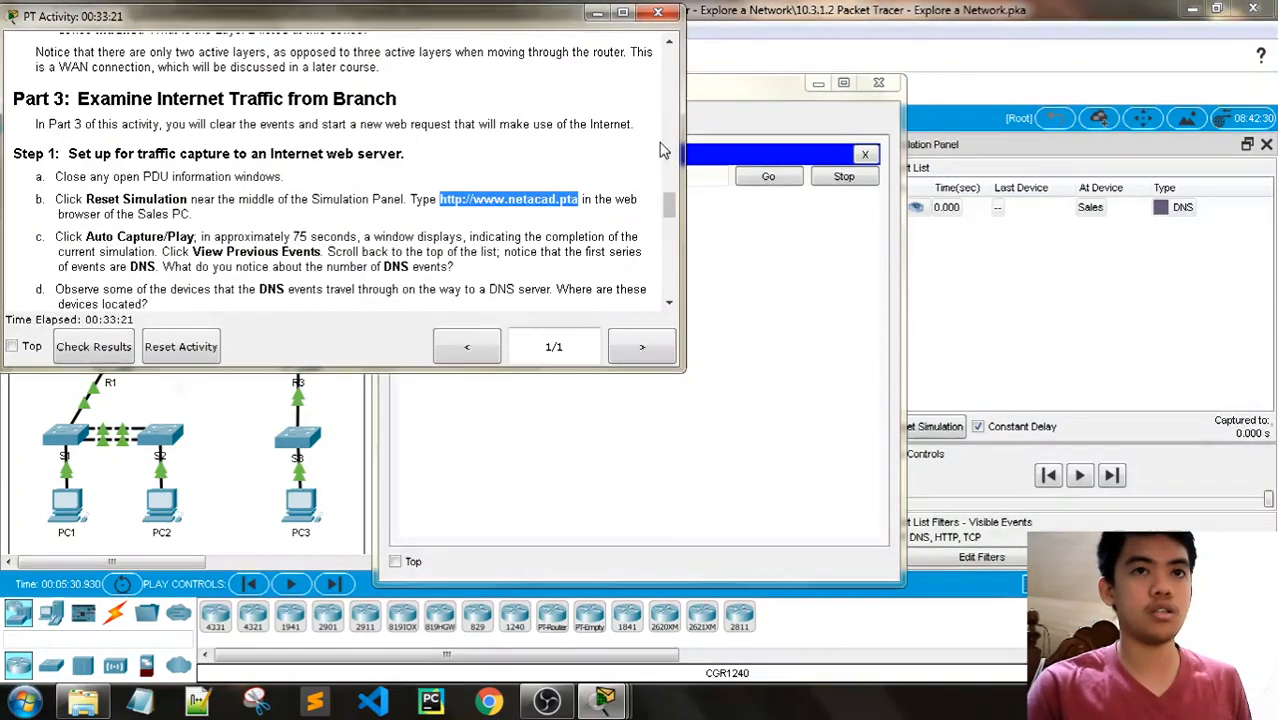
pyautogui.click(505, 214)
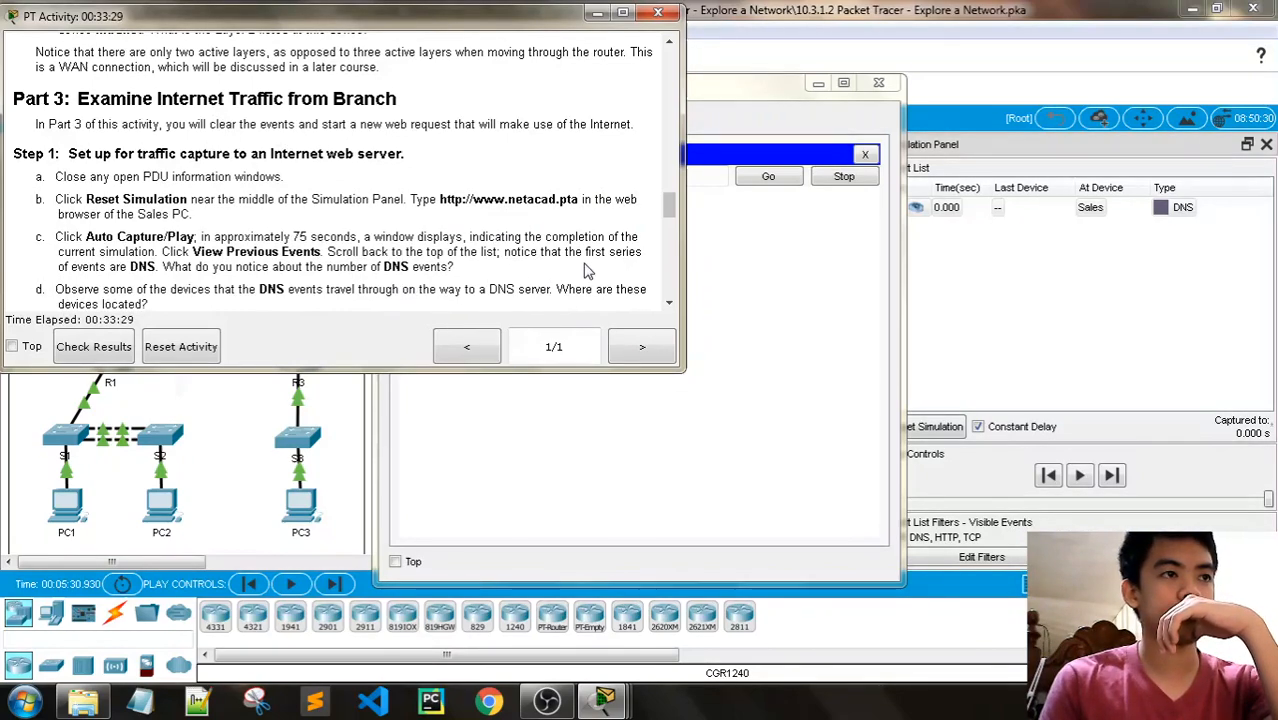
pyautogui.click(1081, 476)
pyautogui.scroll(1, 738, 455)
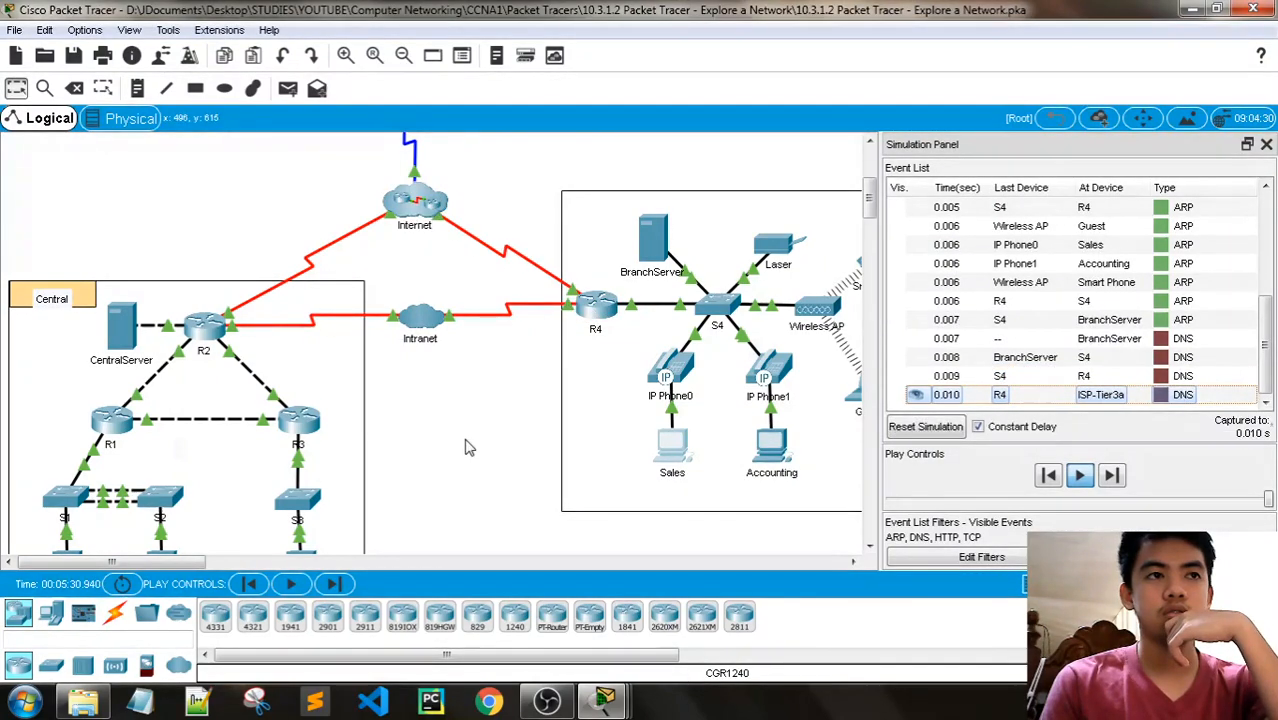
pyautogui.scroll(2, 468, 443)
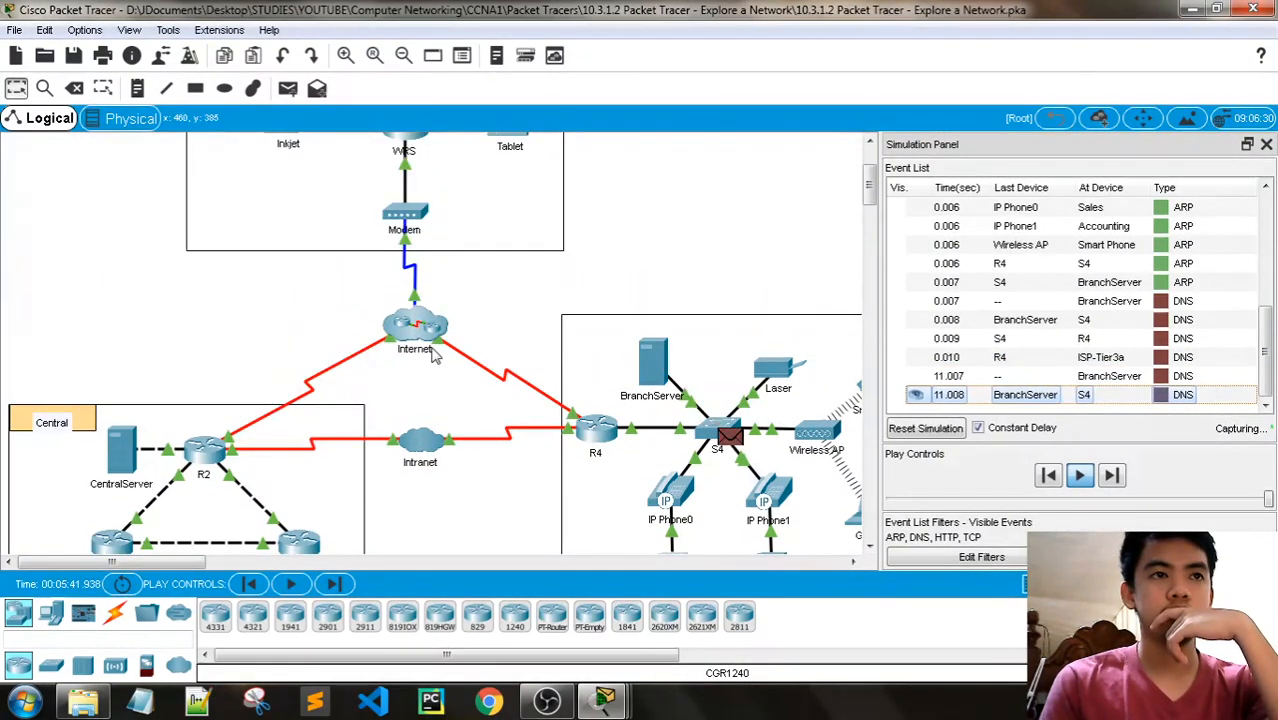
pyautogui.scroll(-2, 508, 515)
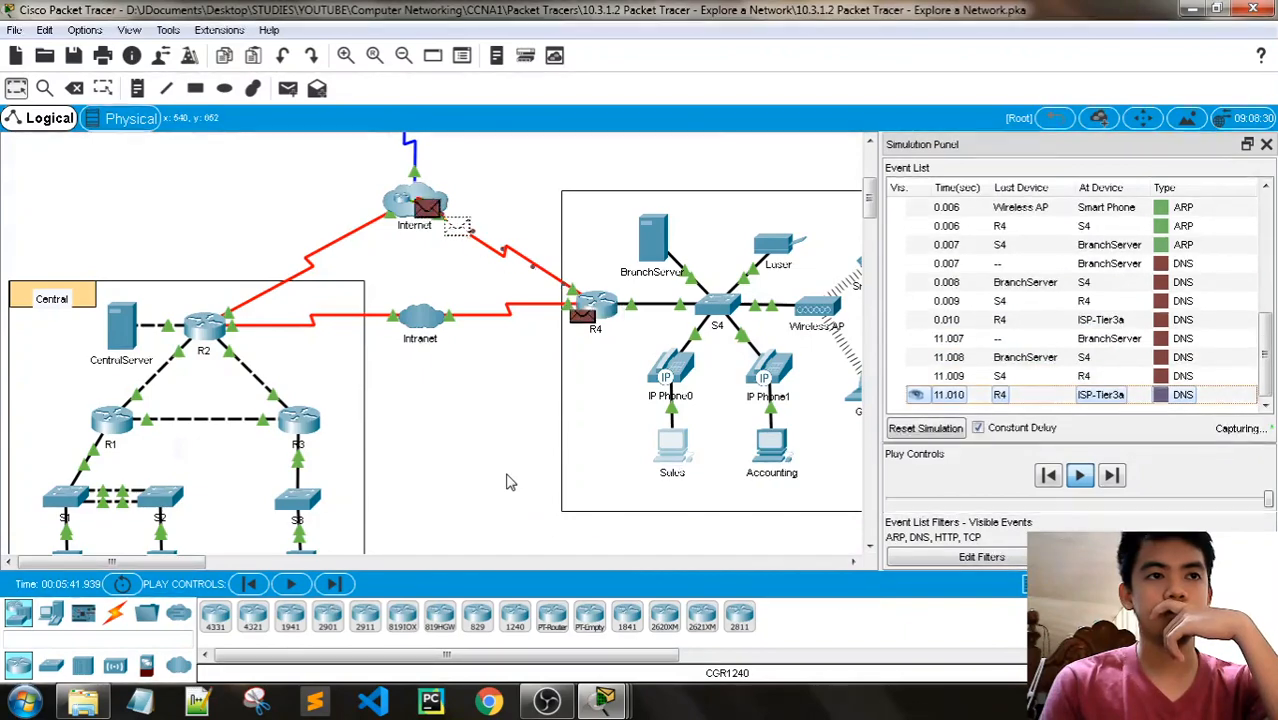
pyautogui.scroll(1, 508, 480)
pyautogui.scroll(-1, 460, 296)
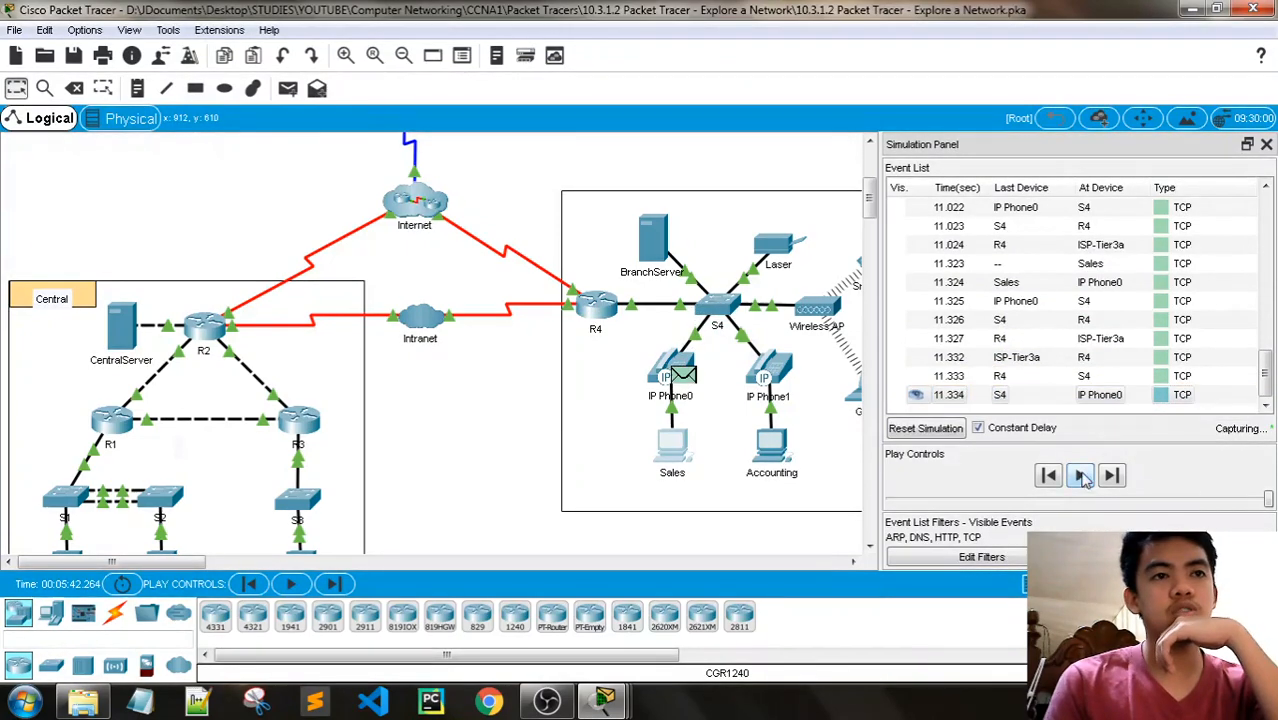
pyautogui.click(1081, 476)
# - Skim the captured event list from its first DNS events and reopen the Part 3 Step 1 instructions
pyautogui.scroll(20, 1190, 340)
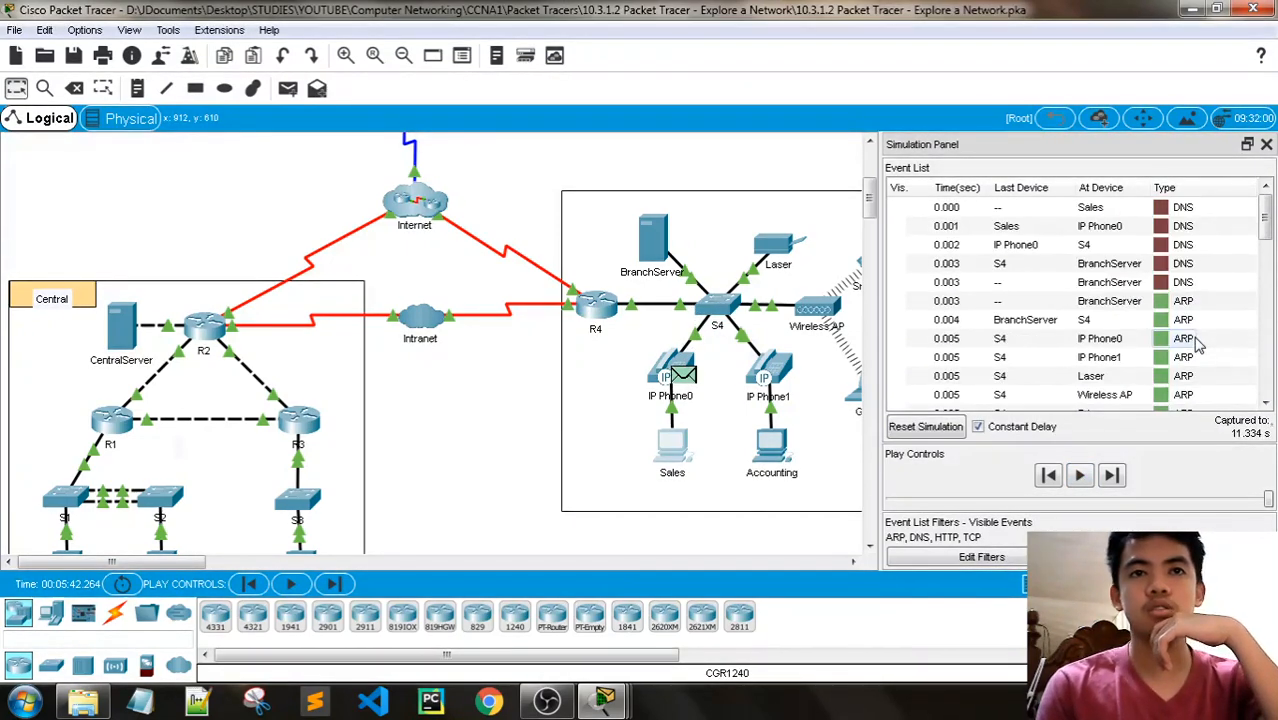
pyautogui.scroll(-5, 1197, 343)
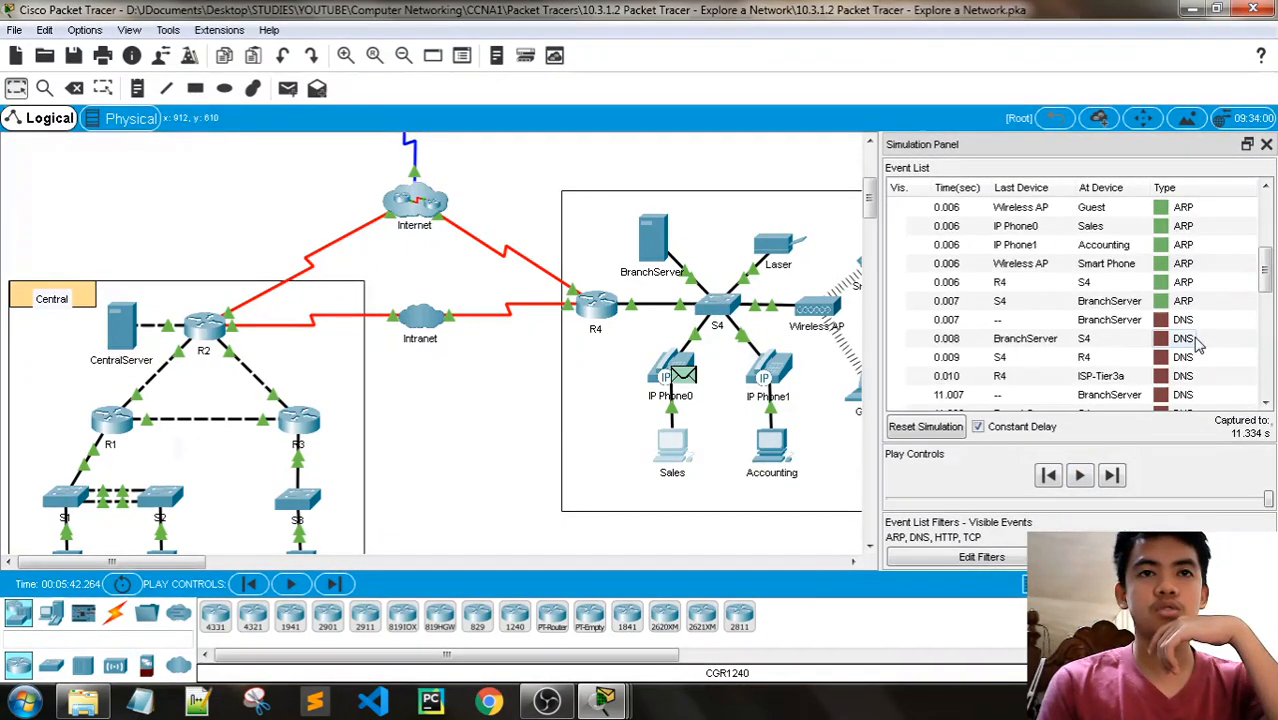
pyautogui.scroll(5, 1195, 348)
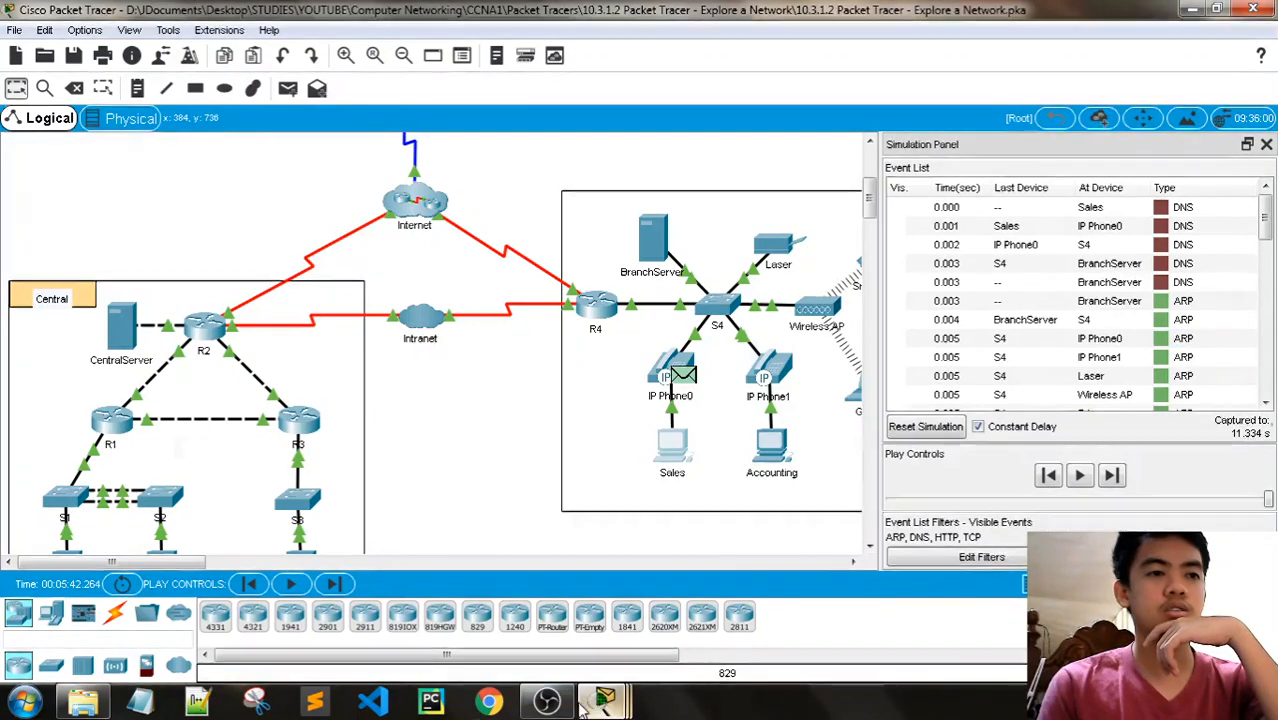
pyautogui.moveTo(604, 700)
pyautogui.click(505, 595)
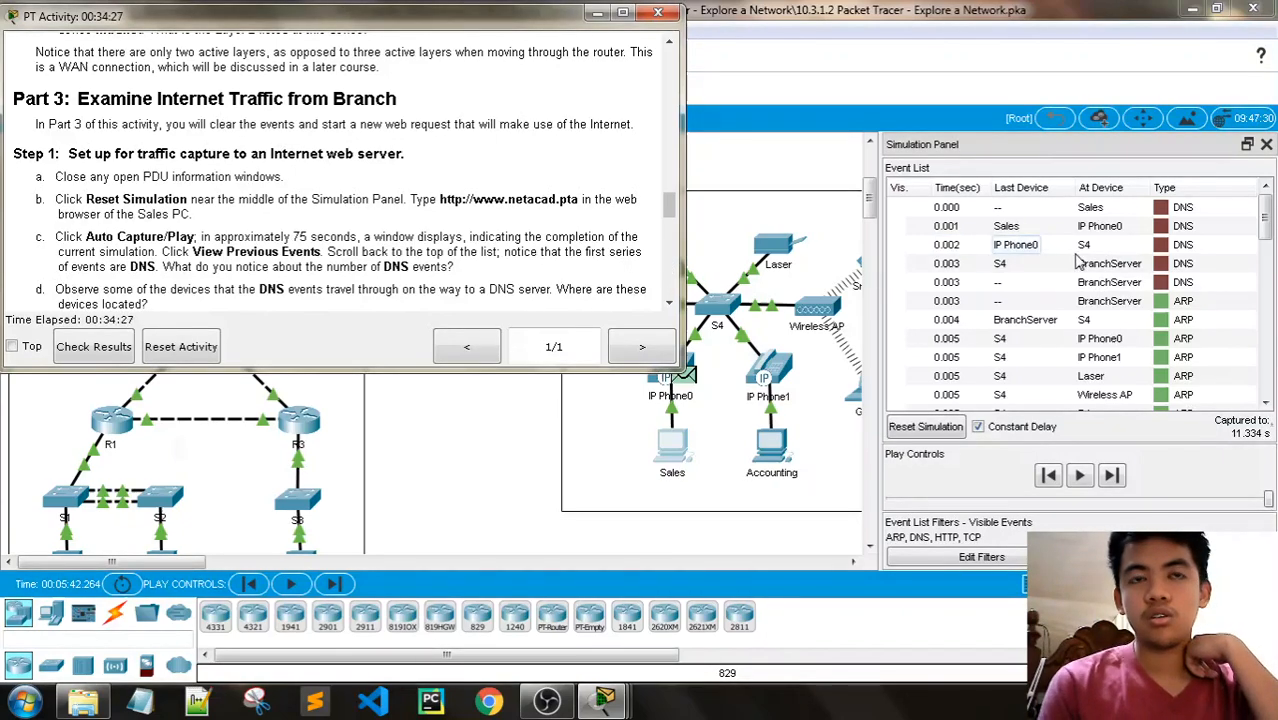
# - Trace the last and current devices of the DNS events through the captured event list
pyautogui.scroll(-4, 1115, 235)
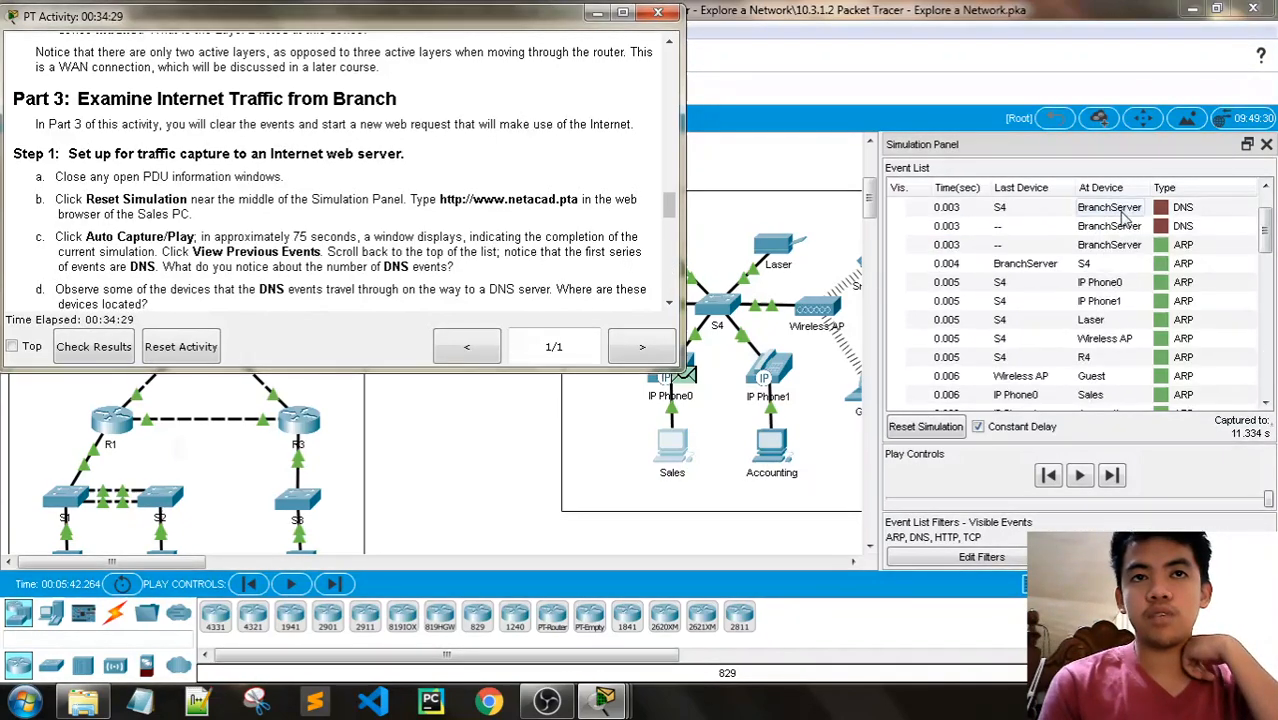
pyautogui.scroll(-1, 1122, 219)
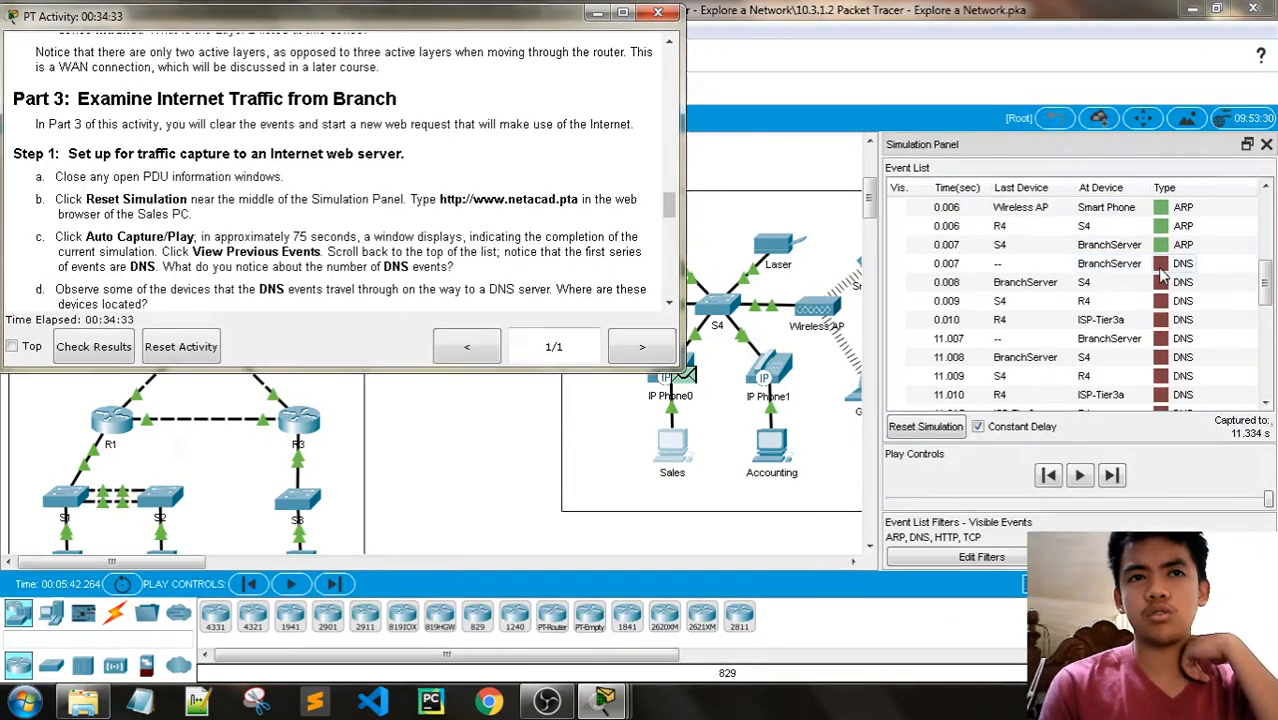
pyautogui.scroll(-4, 1162, 275)
pyautogui.scroll(4, 1162, 275)
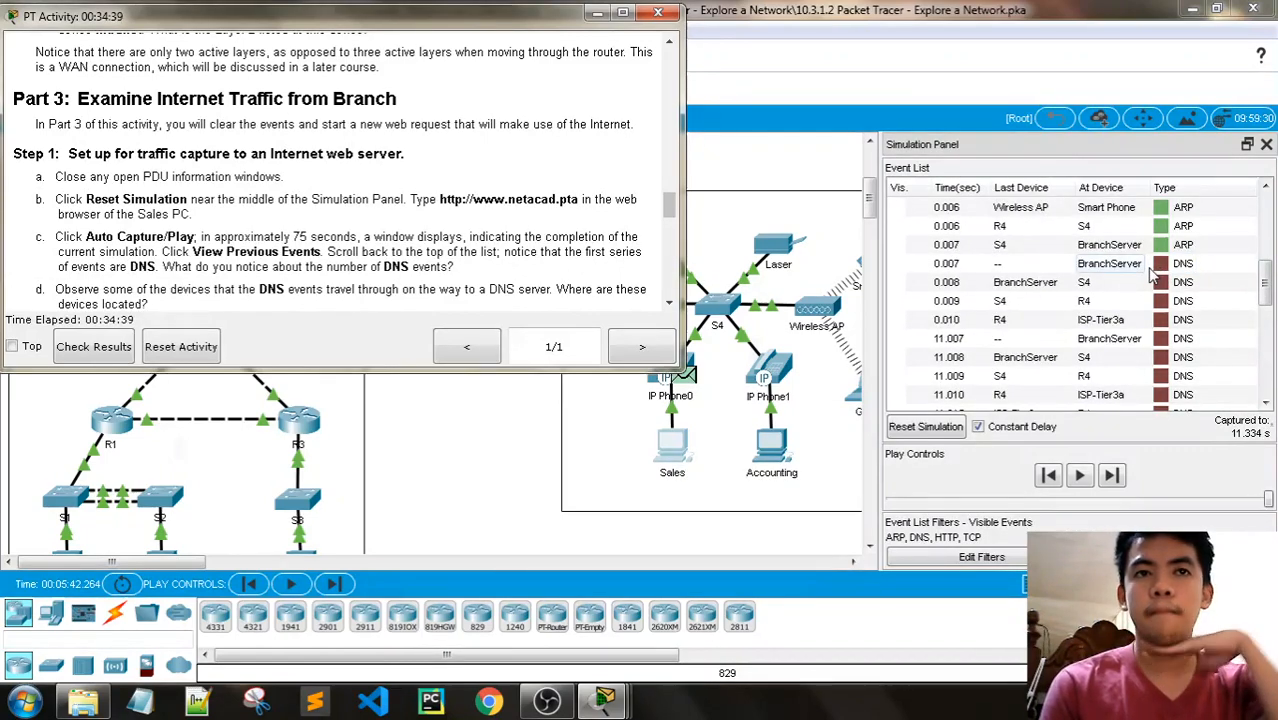
pyautogui.scroll(5, 1155, 277)
pyautogui.scroll(-3, 1155, 277)
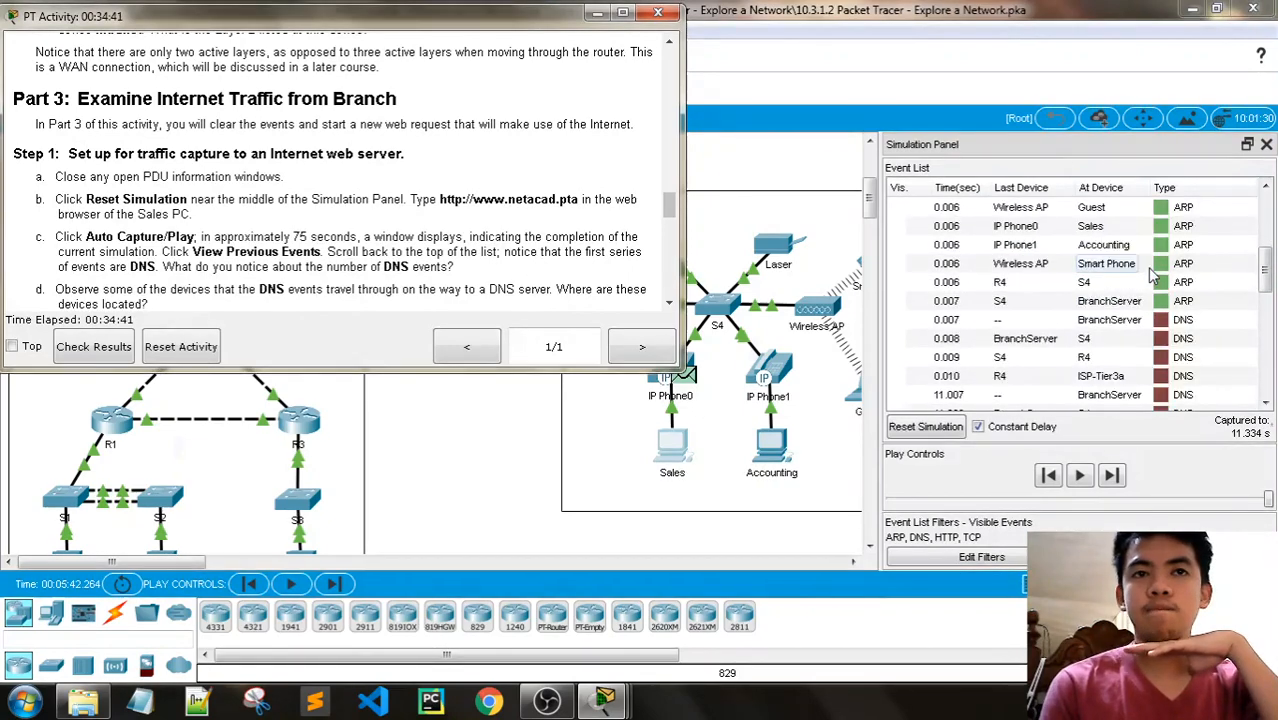
pyautogui.scroll(-1, 1155, 277)
# - Look inside the Internet cloud for the ISP routers and DNS server, and return to the root topology
pyautogui.click(741, 120)
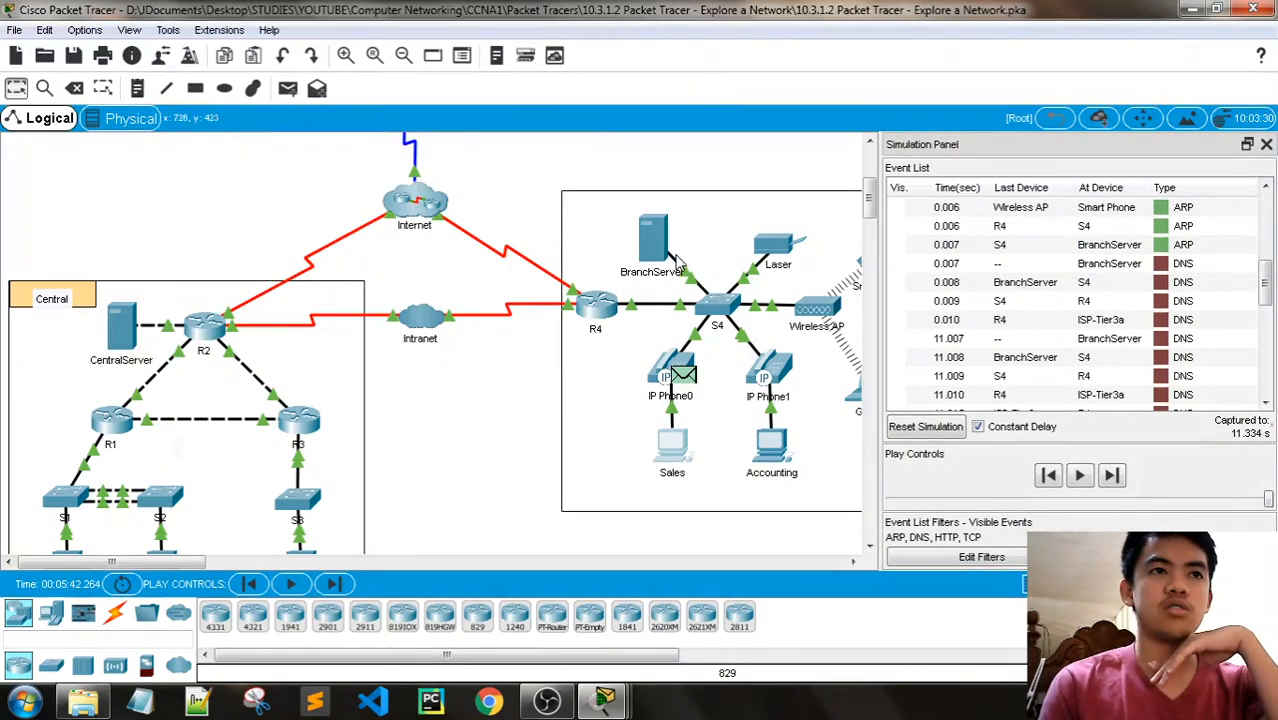
pyautogui.click(428, 224)
pyautogui.scroll(5, 641, 279)
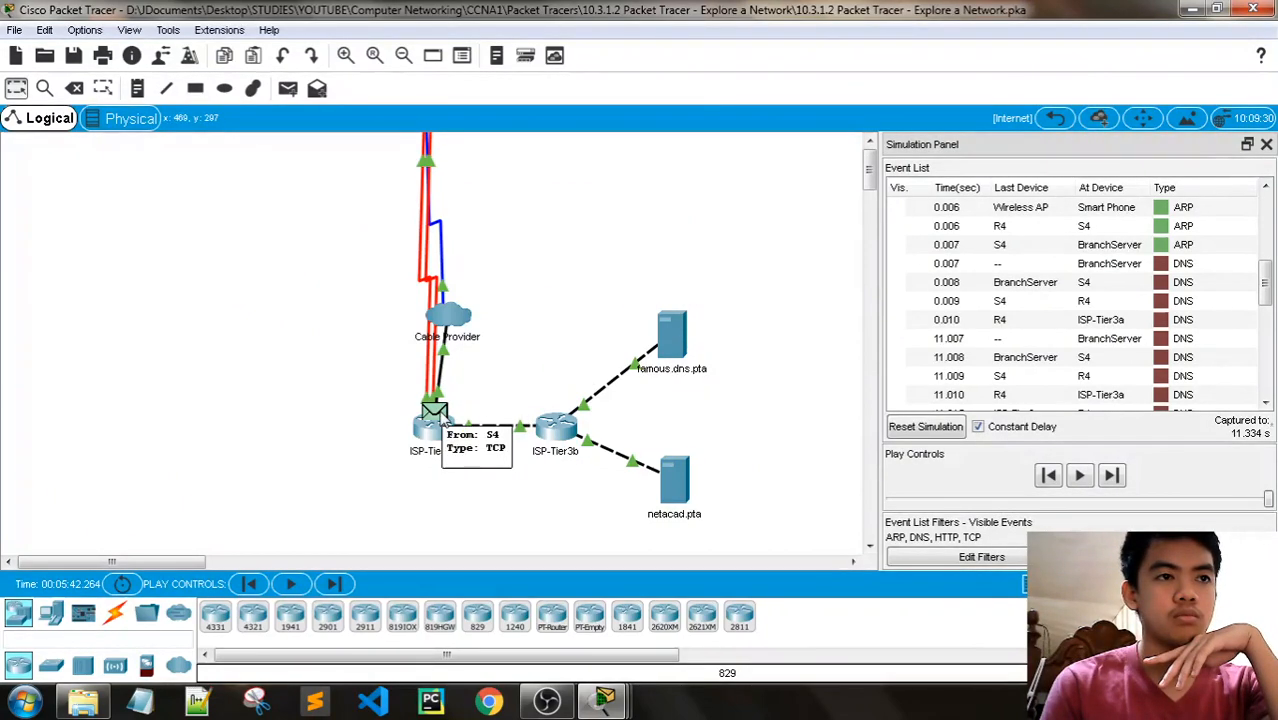
pyautogui.click(1058, 118)
# - Read the remaining Part 3 Step 1 questions in the activity instructions and minimize them
pyautogui.moveTo(604, 700)
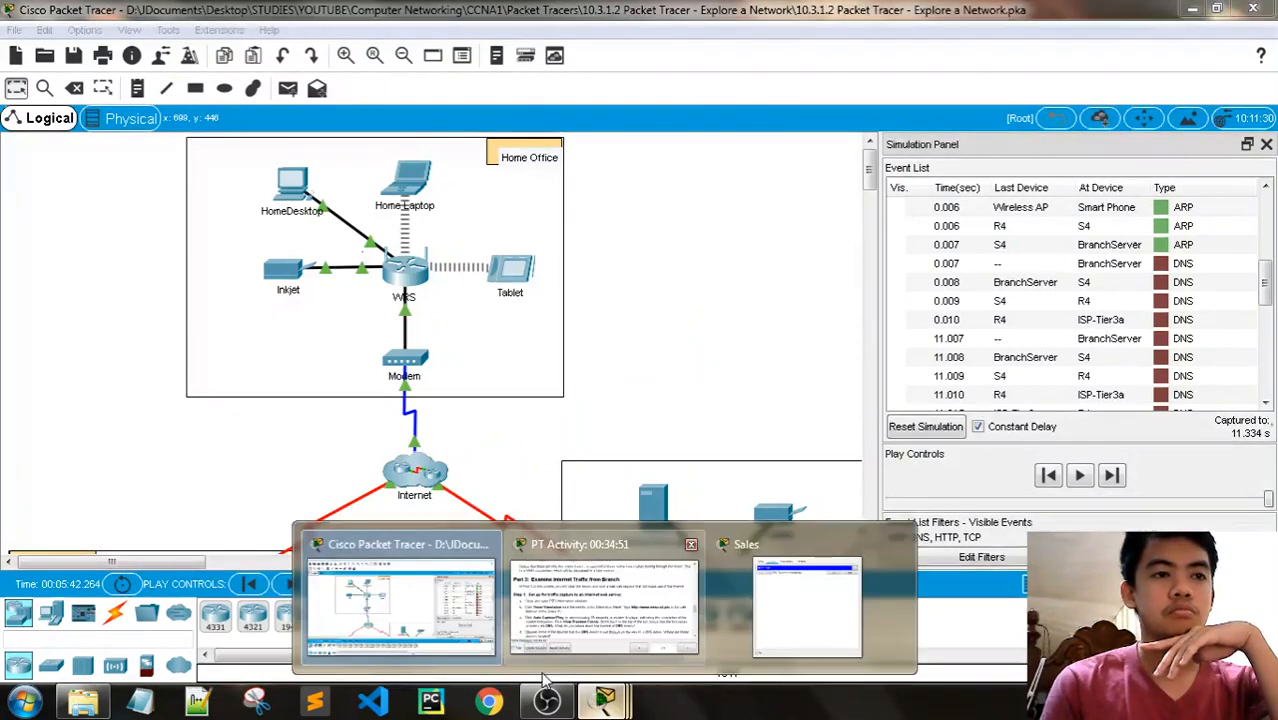
pyautogui.click(602, 586)
pyautogui.scroll(-2, 432, 292)
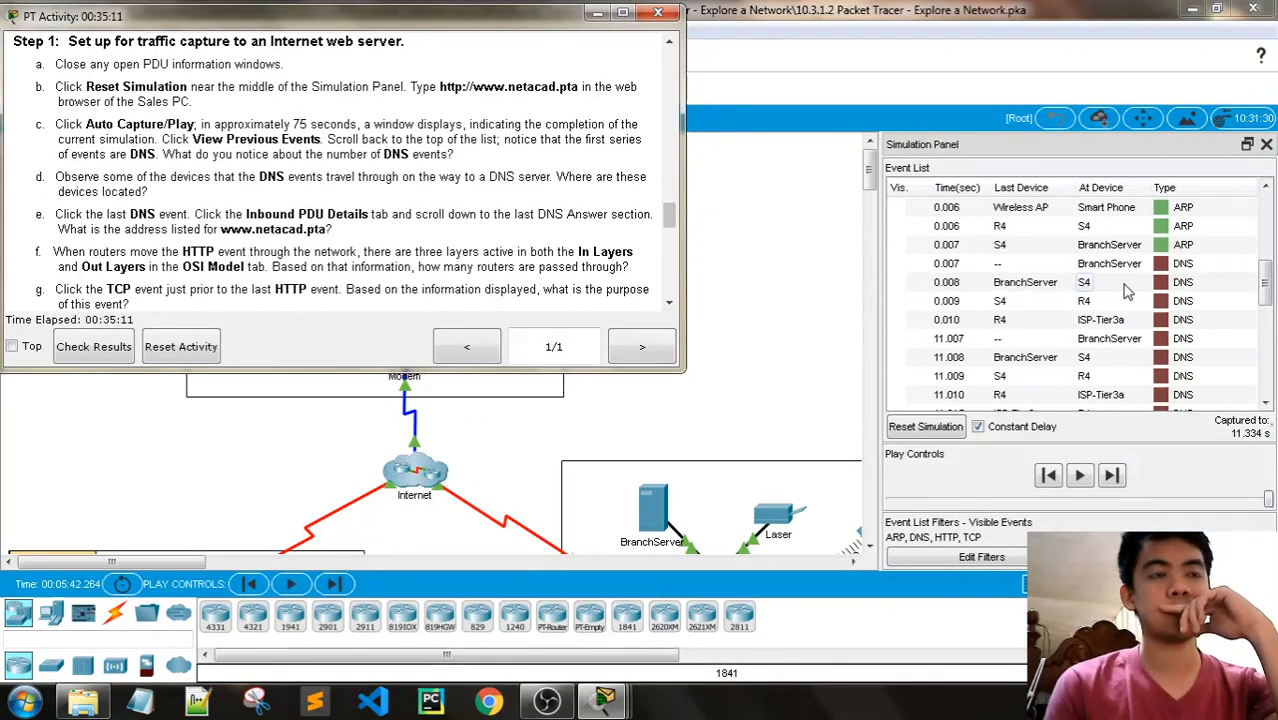
pyautogui.click(598, 14)
# - Inspect the global settings and DNS resource records of the famous.dns.pta server inside the Internet cloud, and close its window
pyautogui.scroll(-3, 690, 325)
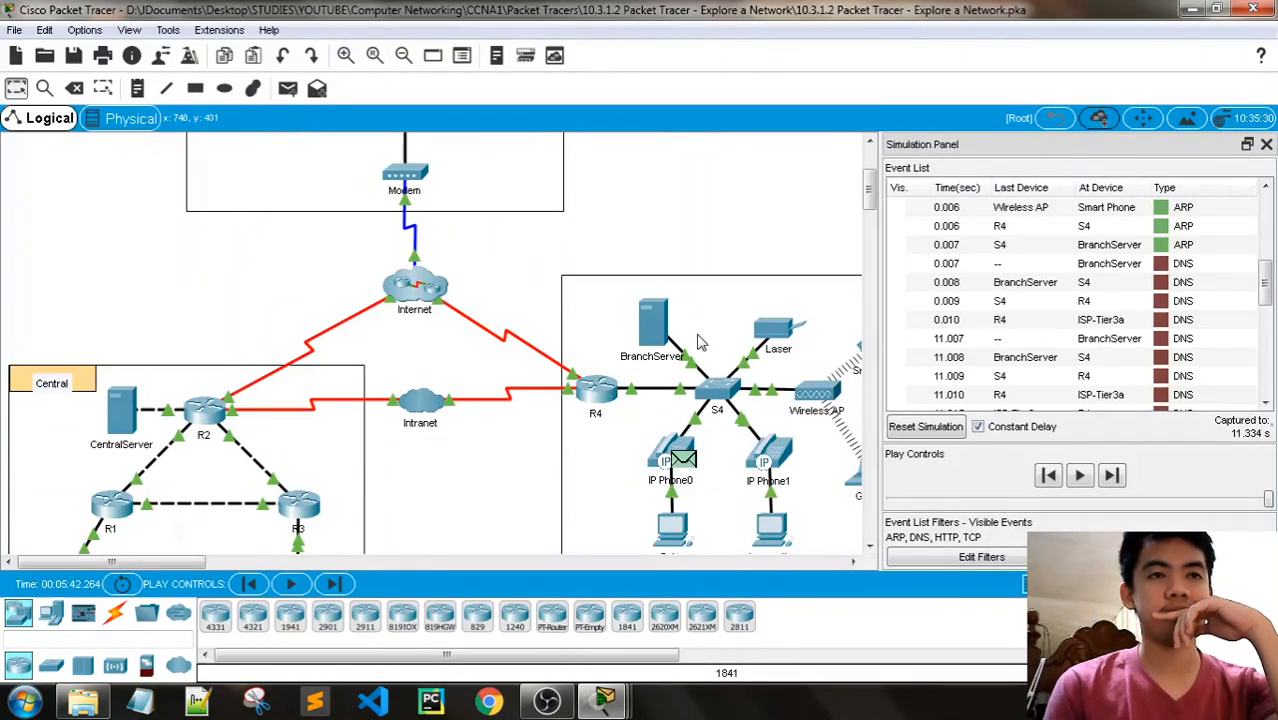
pyautogui.click(428, 315)
pyautogui.scroll(2, 583, 398)
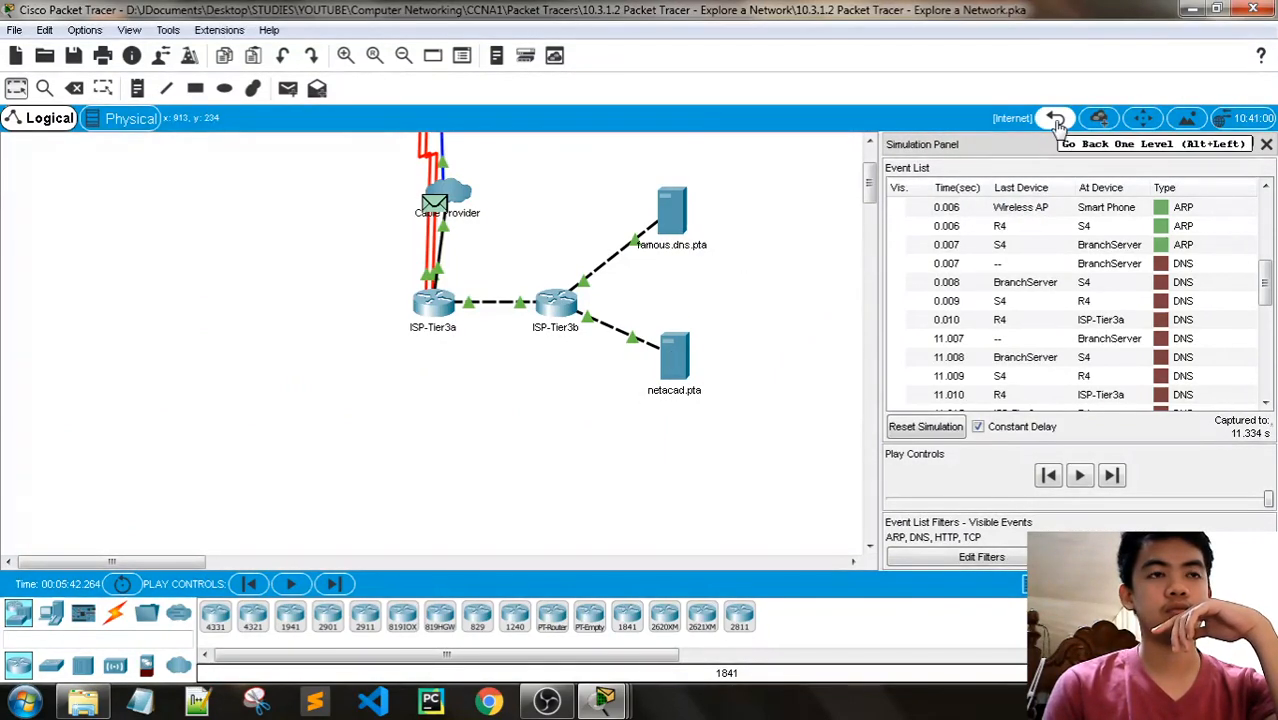
pyautogui.click(672, 210)
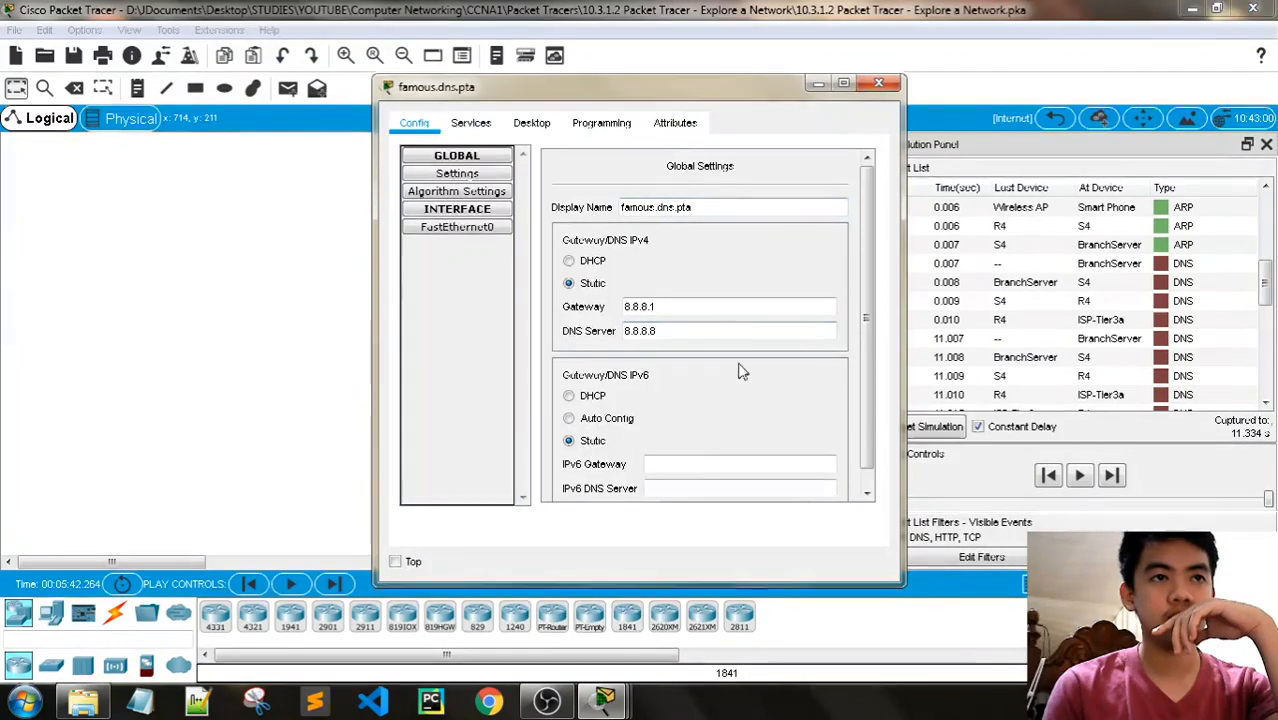
pyautogui.scroll(-1, 742, 390)
pyautogui.scroll(1, 650, 320)
pyautogui.click(472, 123)
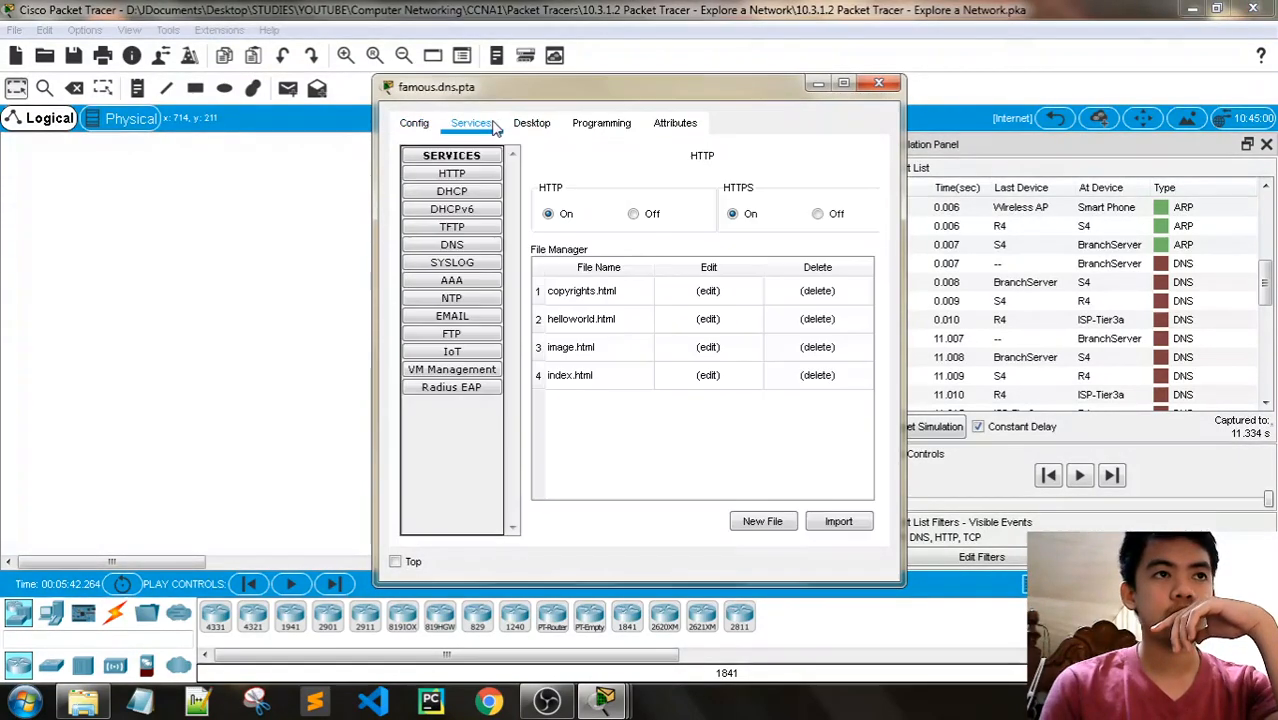
pyautogui.click(460, 247)
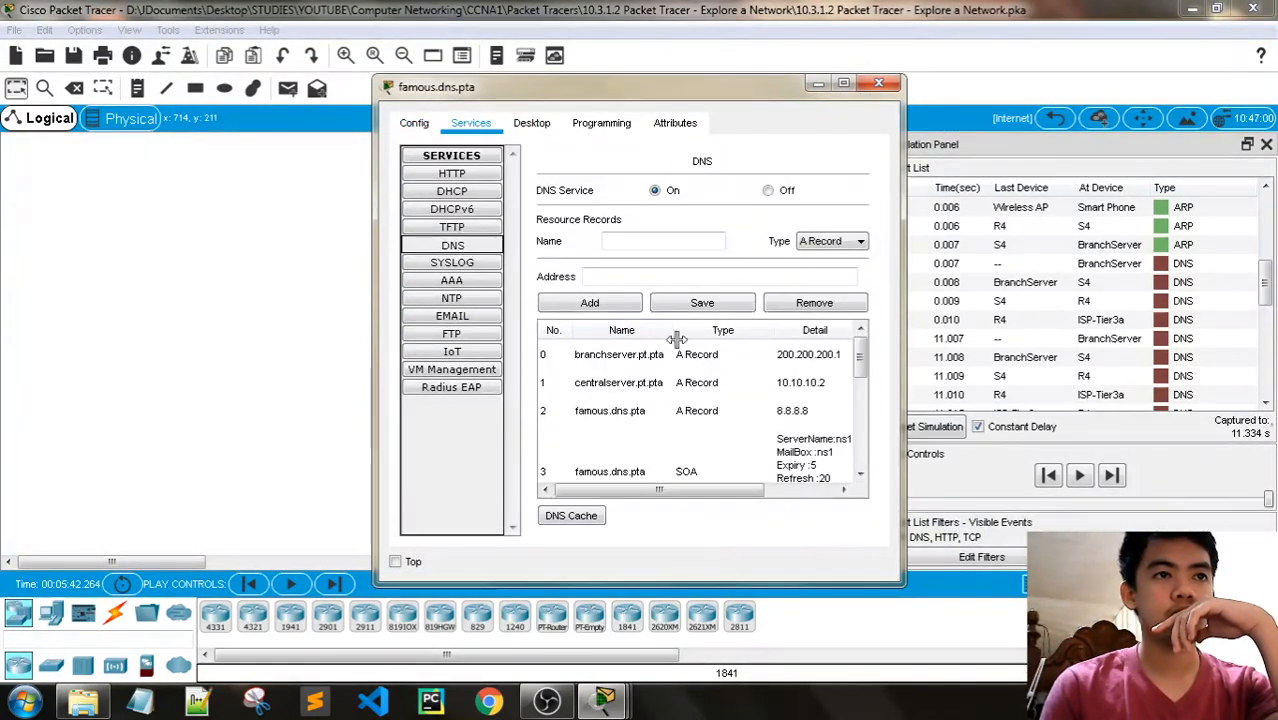
pyautogui.scroll(-3, 690, 360)
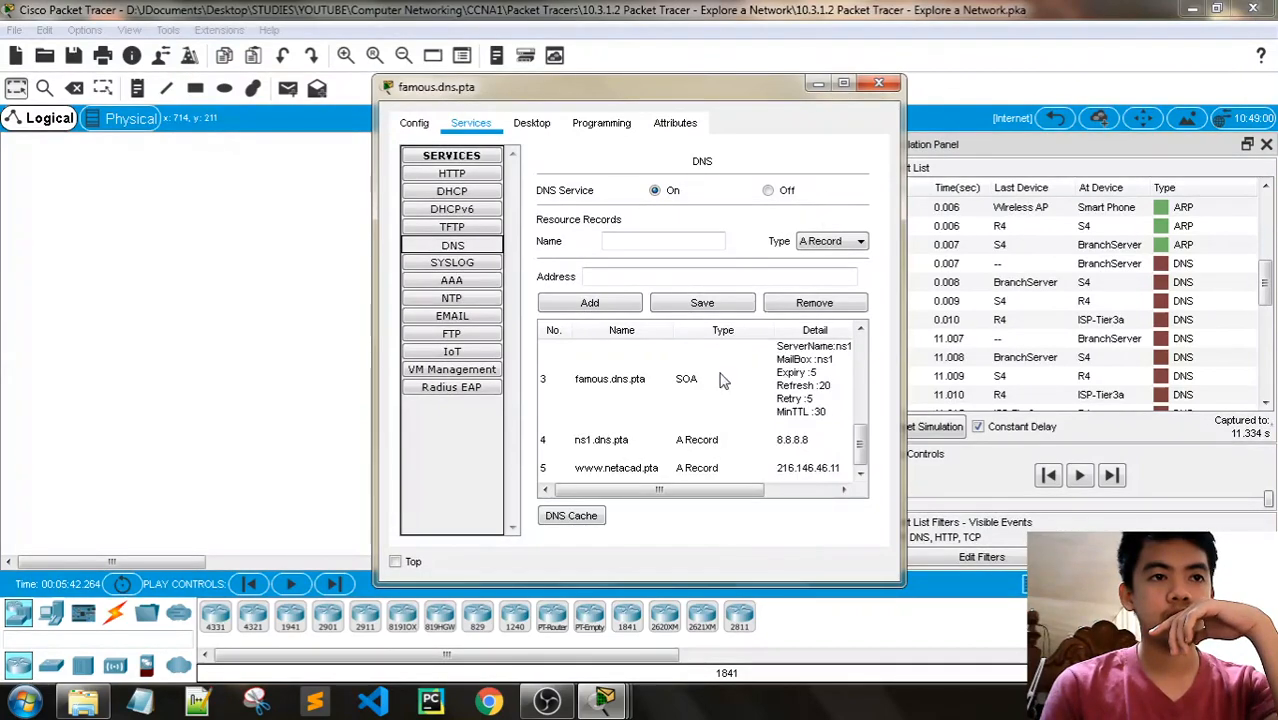
pyautogui.click(890, 87)
# - Inspect the netacad.pta server's global settings, HTTP service and DNS service, and close its window
pyautogui.click(662, 362)
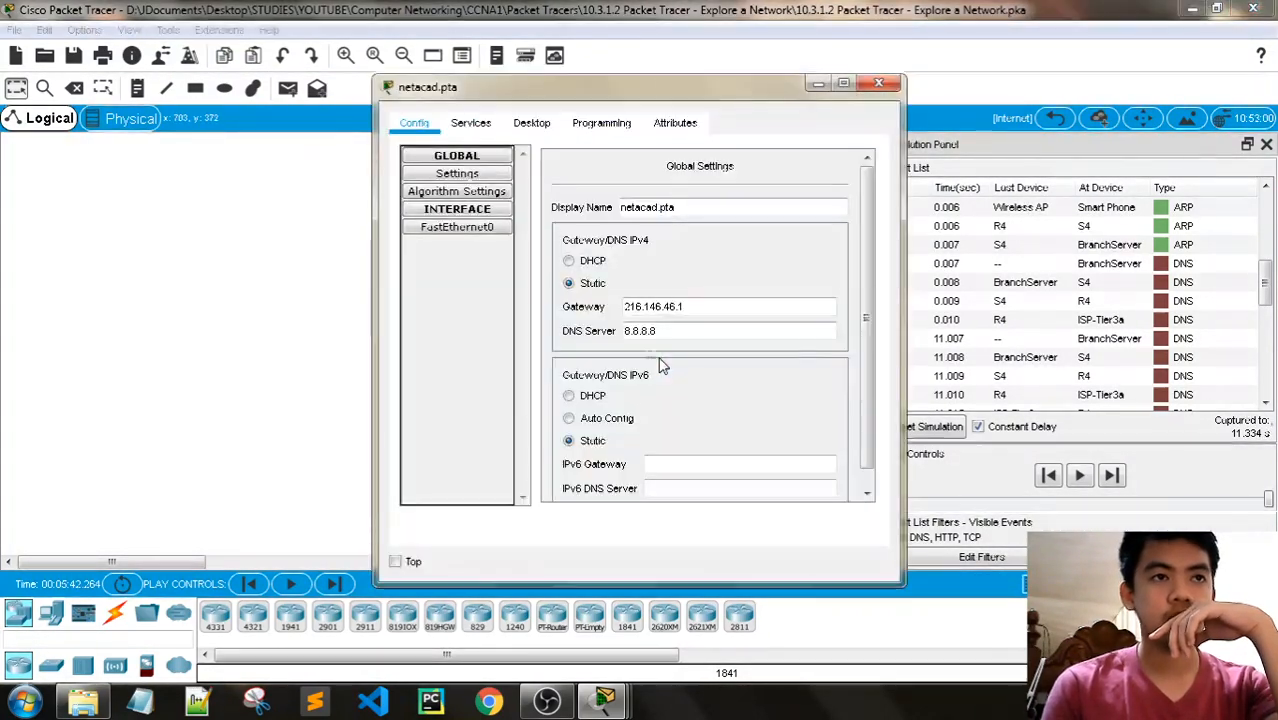
pyautogui.click(471, 123)
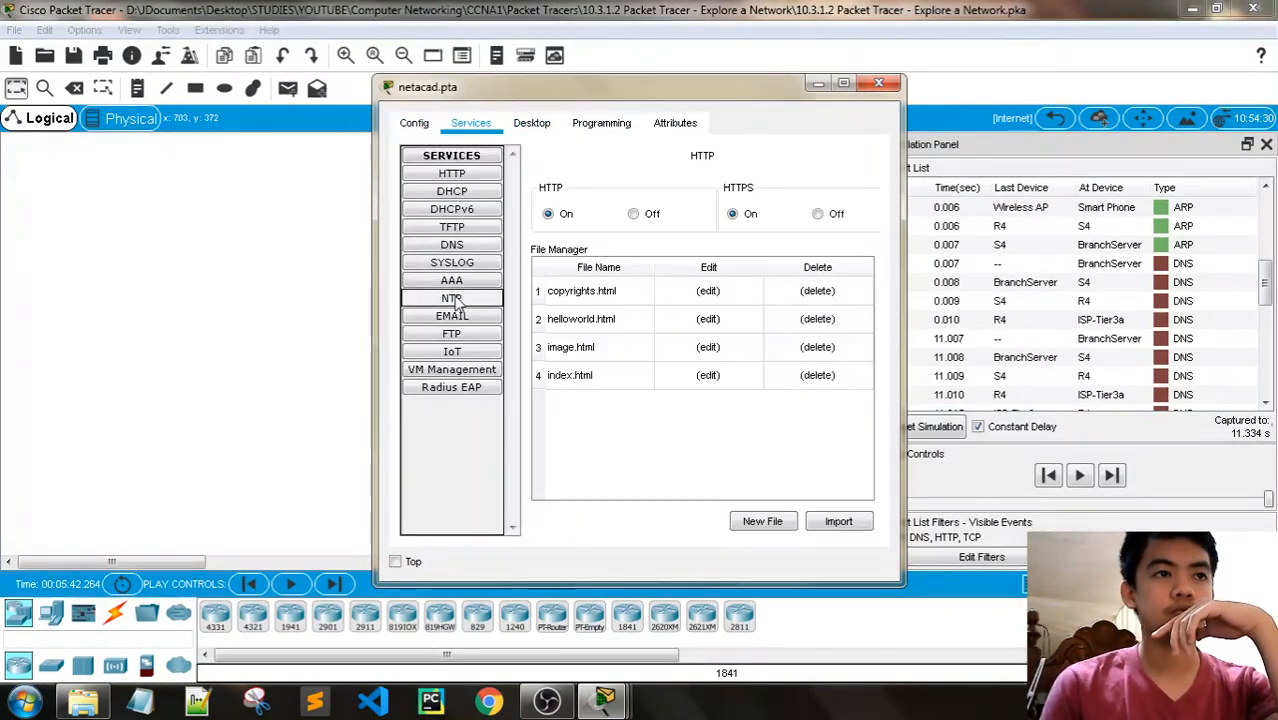
pyautogui.click(452, 245)
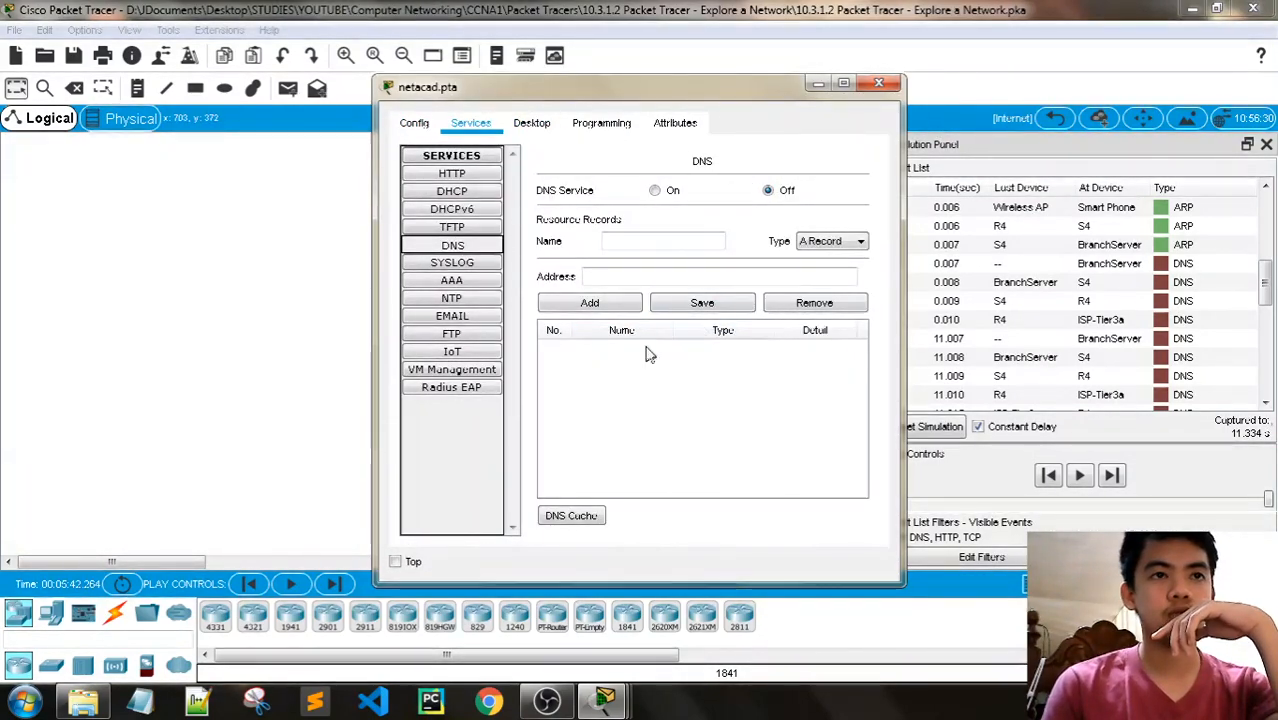
pyautogui.click(879, 84)
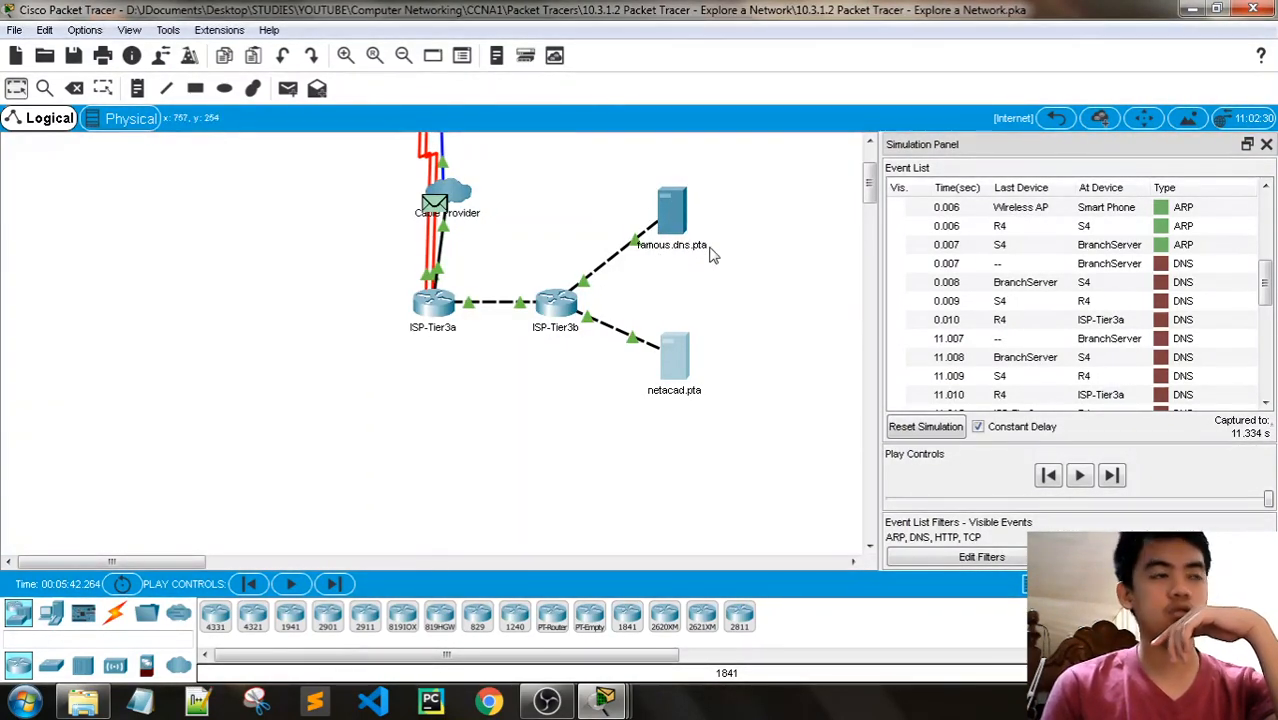
# - Return to the root topology, check the Sales PC's web browser, and put its window away
pyautogui.click(1058, 120)
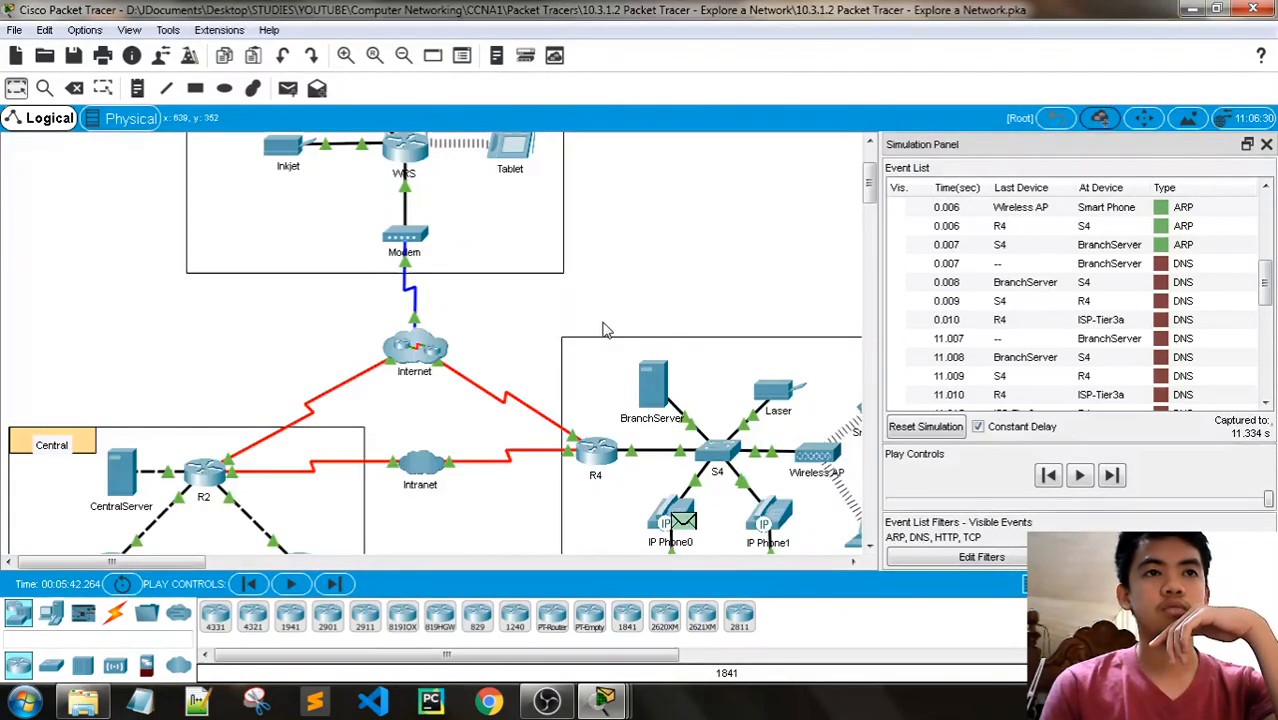
pyautogui.scroll(-5, 622, 446)
pyautogui.click(672, 350)
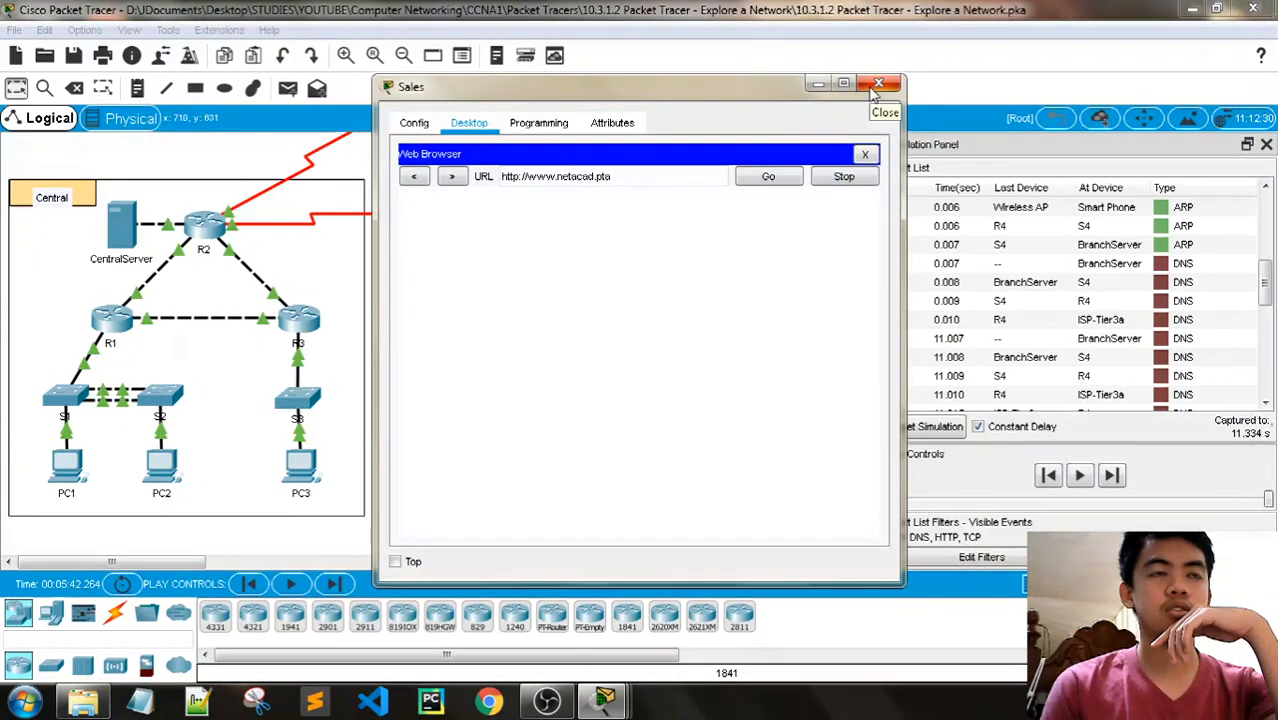
pyautogui.click(819, 86)
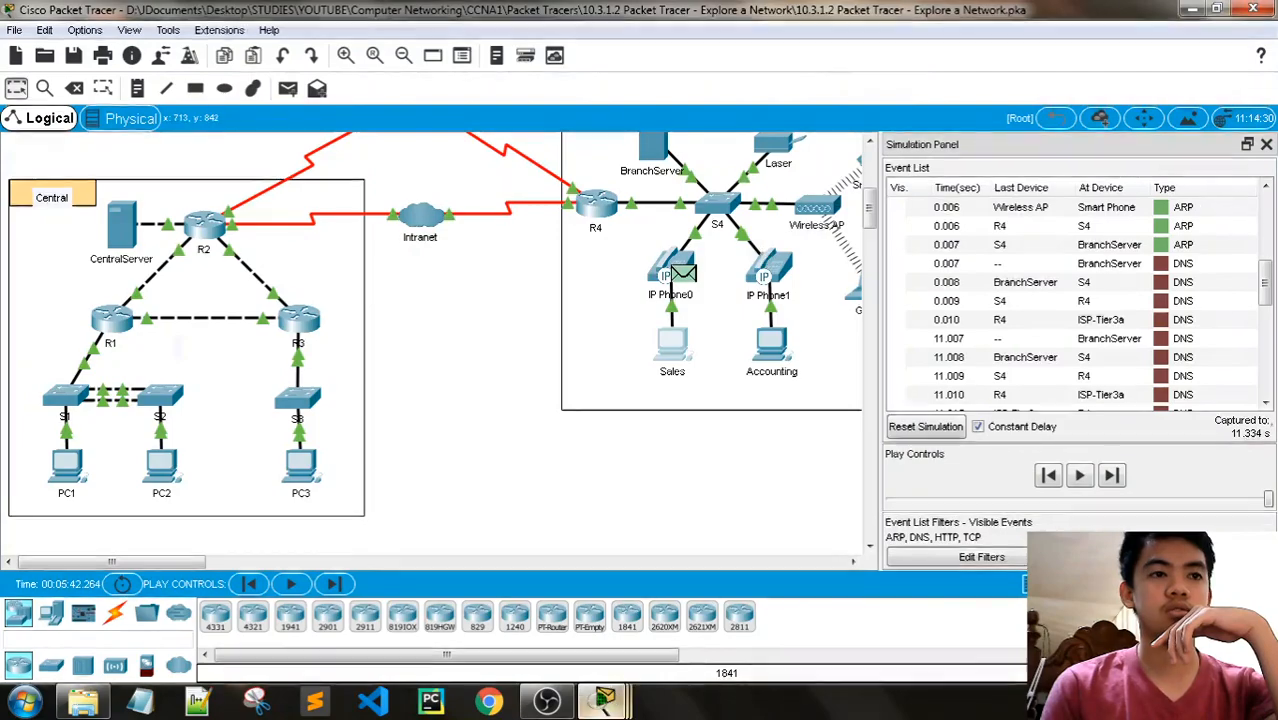
# - Reopen the activity instructions at Part 3 Step 1 and trace the DNS events through the simulation event list
pyautogui.moveTo(430, 703)
pyautogui.click(600, 590)
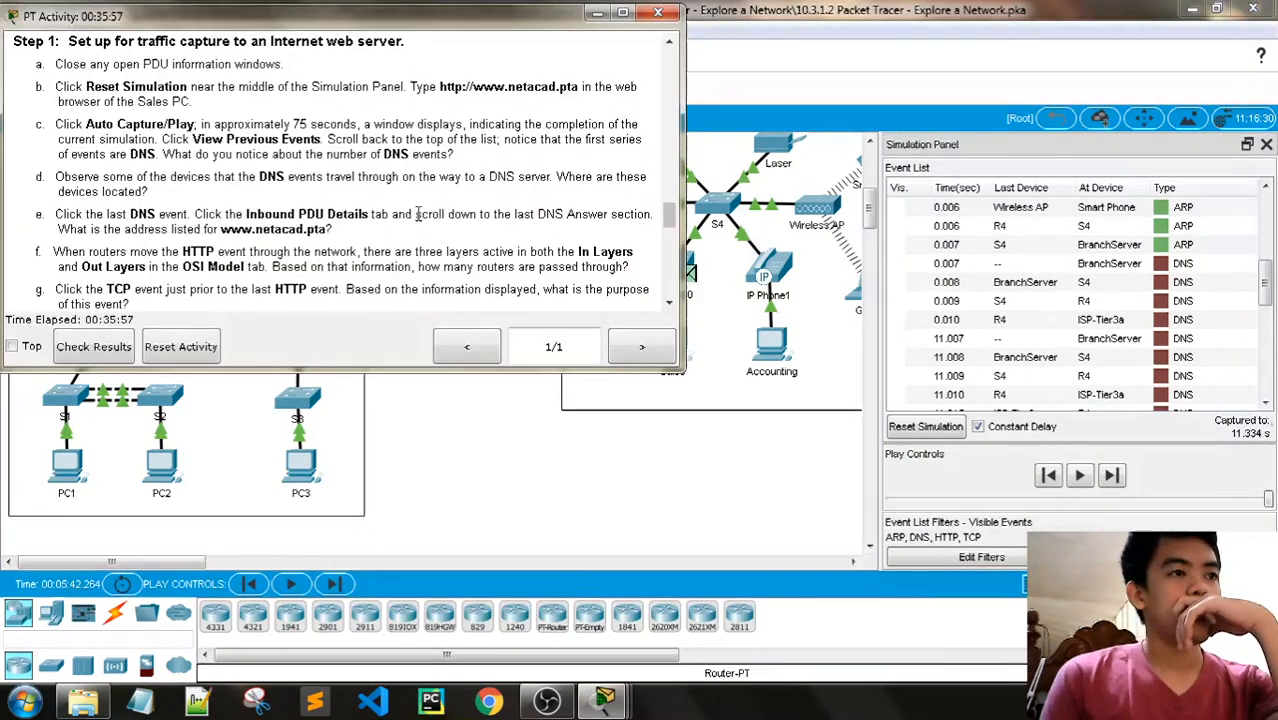
pyautogui.scroll(-1, 418, 214)
pyautogui.scroll(1, 421, 210)
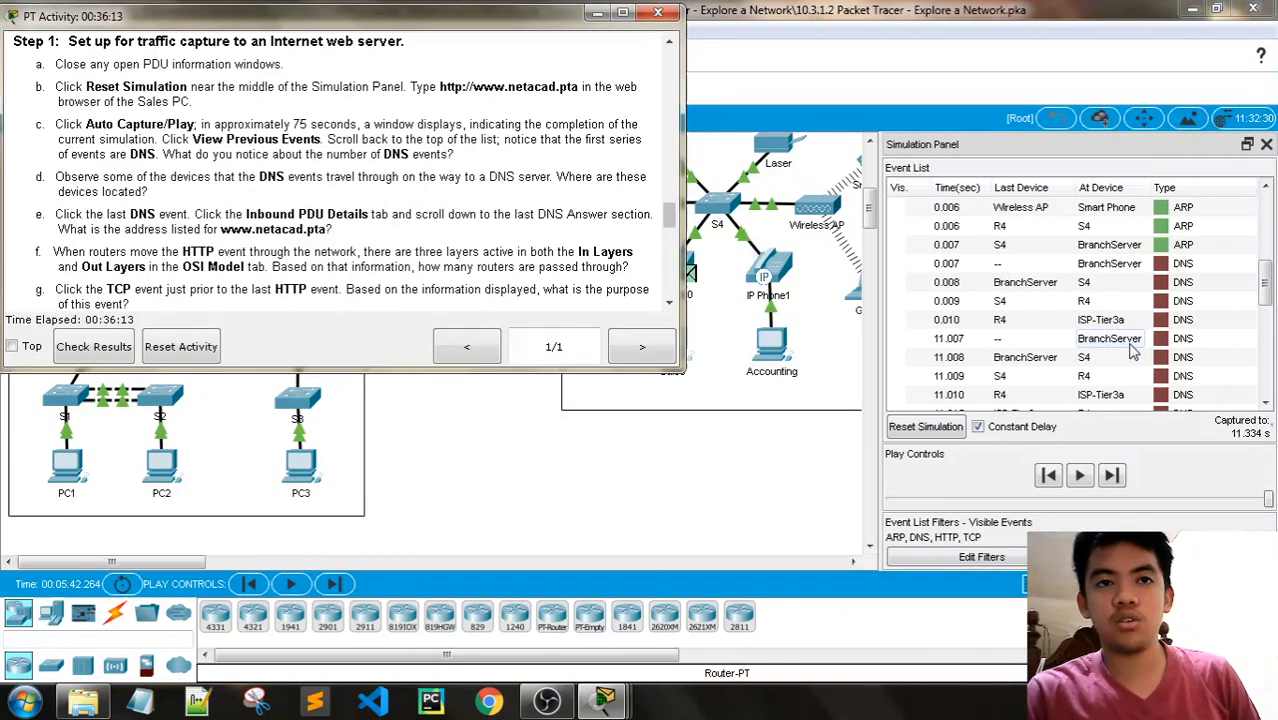
pyautogui.scroll(-1, 1133, 350)
pyautogui.scroll(-1, 1116, 340)
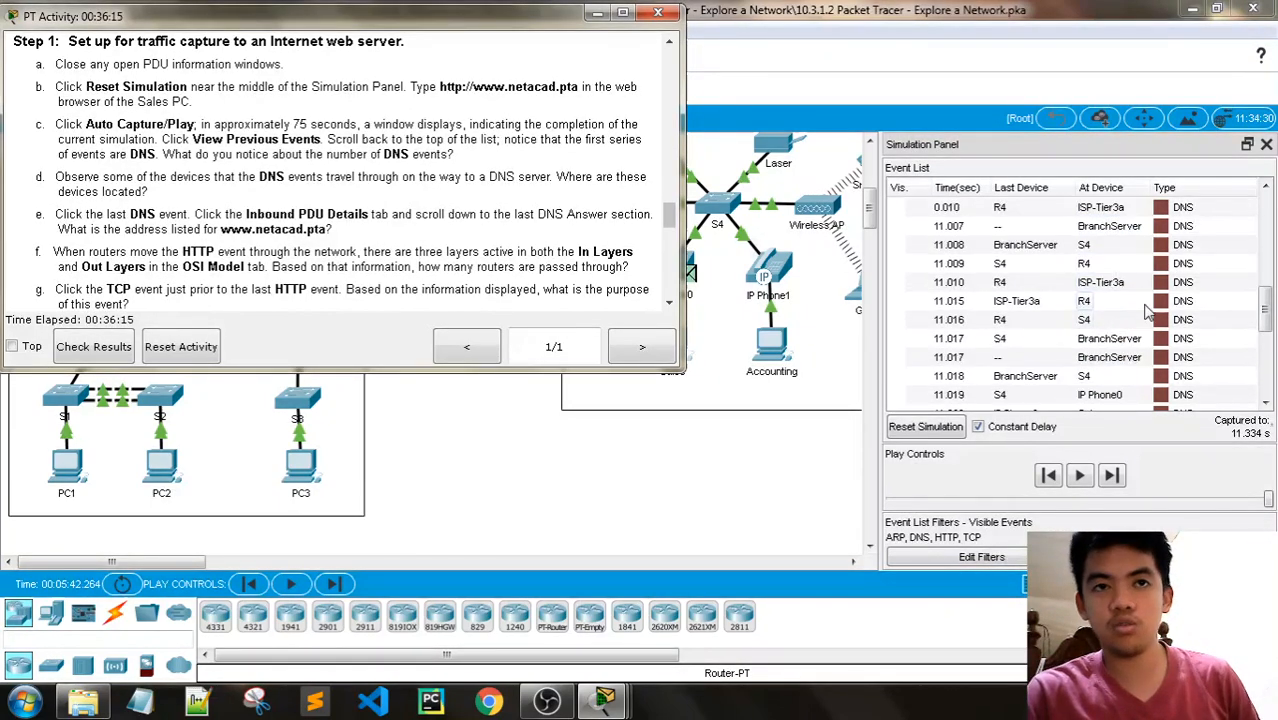
pyautogui.scroll(-1, 1120, 300)
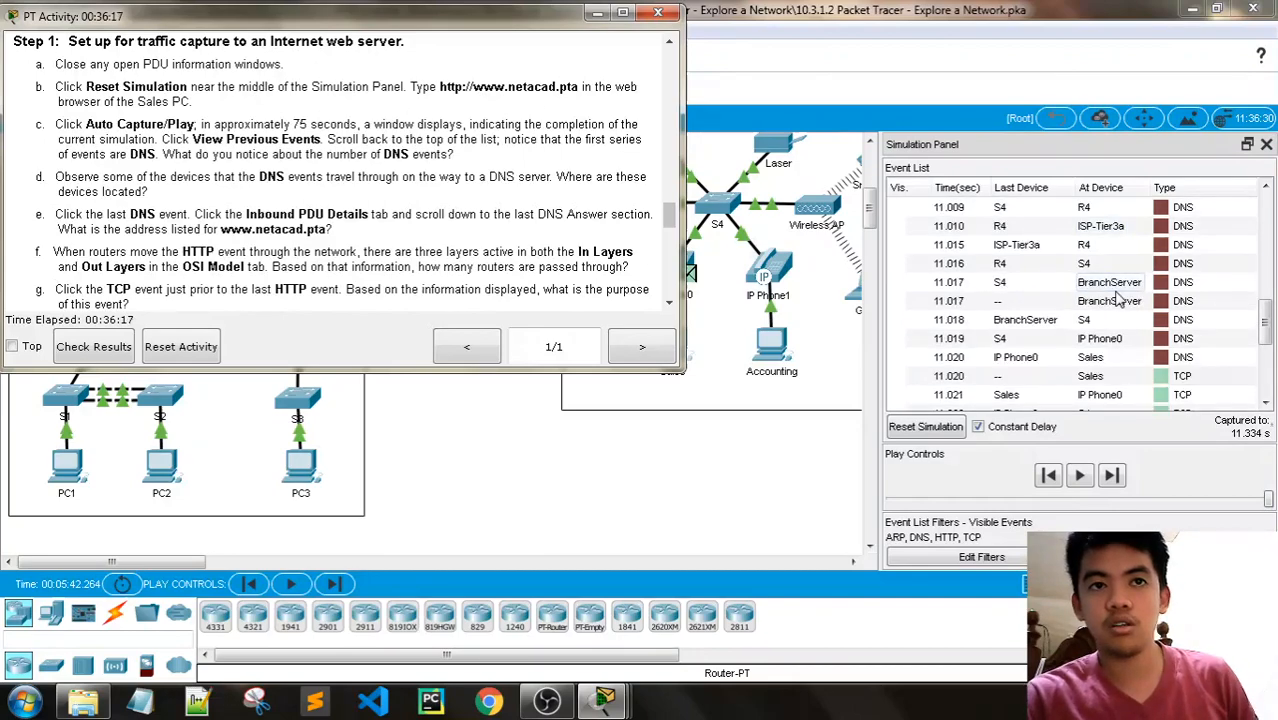
pyautogui.scroll(-3, 1120, 300)
pyautogui.scroll(3, 1118, 298)
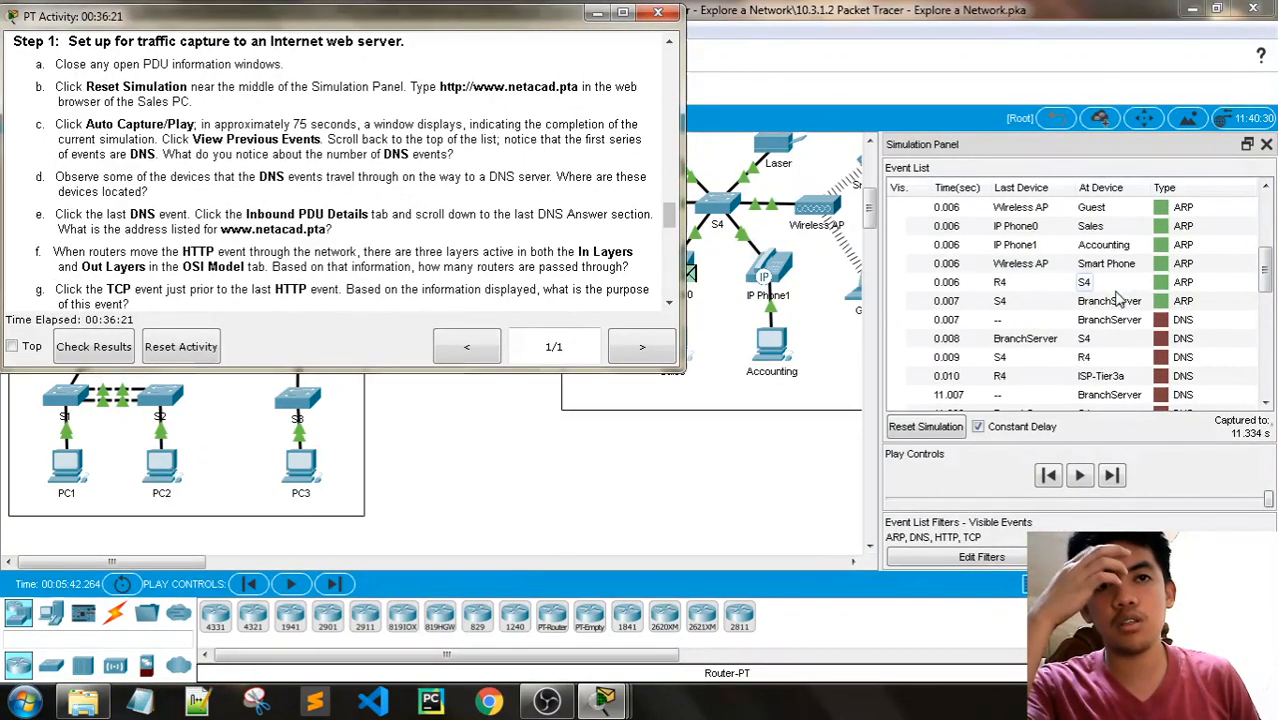
# - Compare the DNS events' devices with the ISP routers and servers inside the Internet cloud, and return to the root topology
pyautogui.click(598, 14)
pyautogui.scroll(5, 430, 300)
pyautogui.click(430, 295)
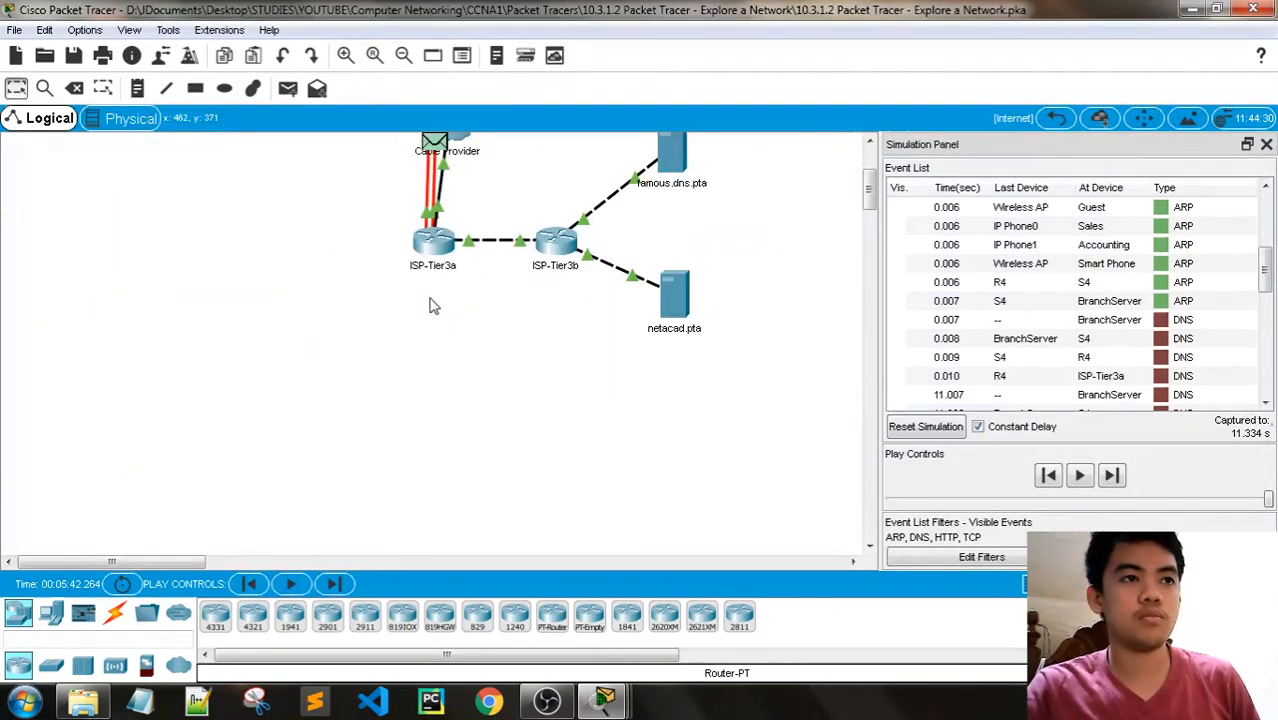
pyautogui.scroll(3, 430, 305)
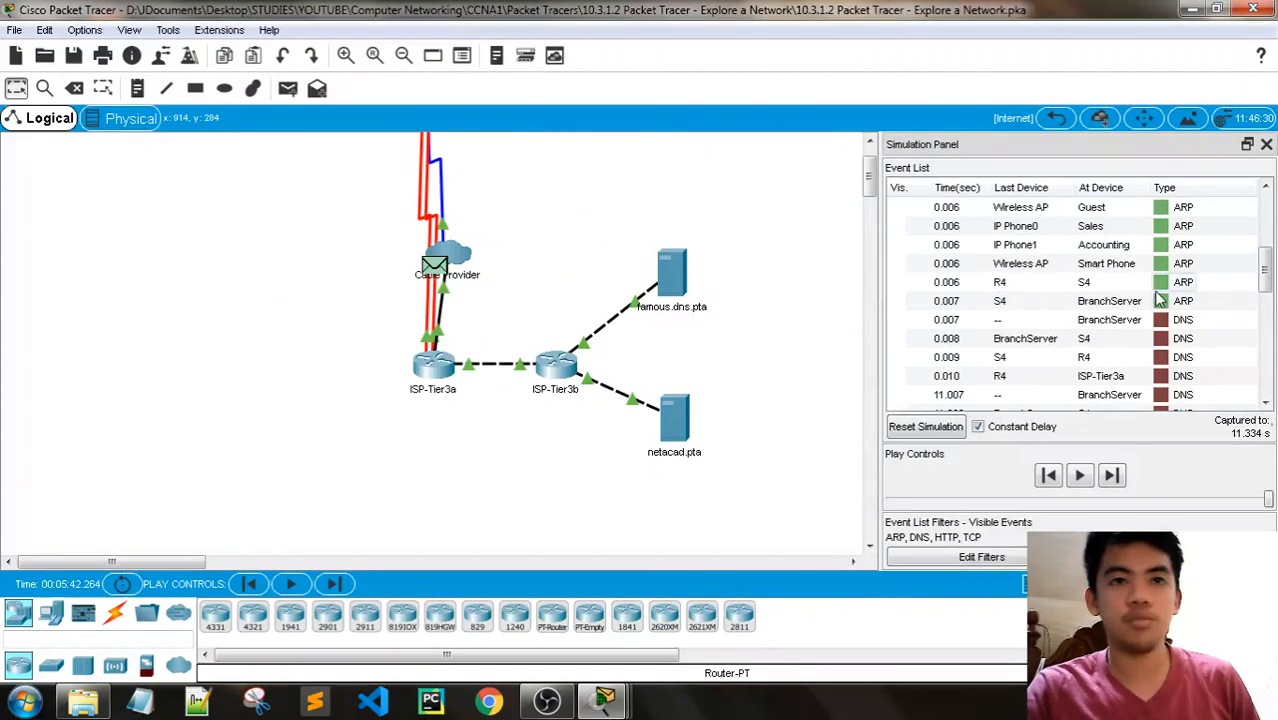
pyautogui.scroll(-6, 1160, 305)
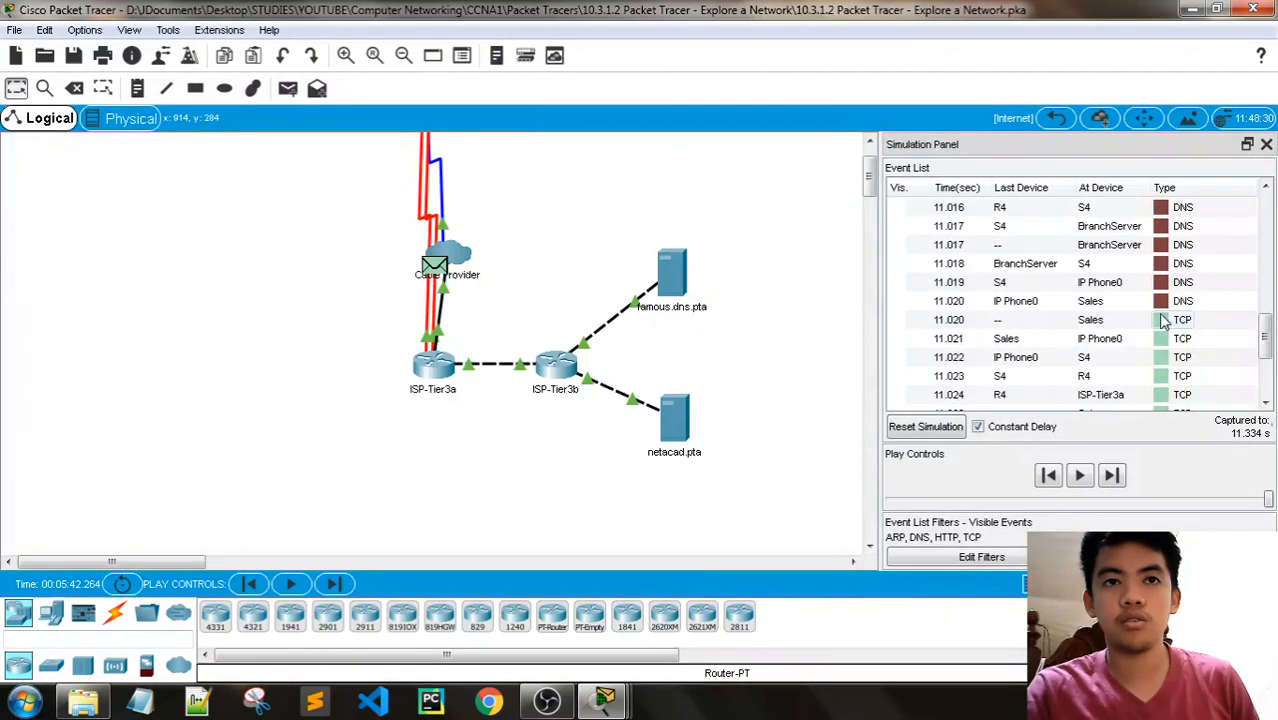
pyautogui.scroll(3, 1163, 320)
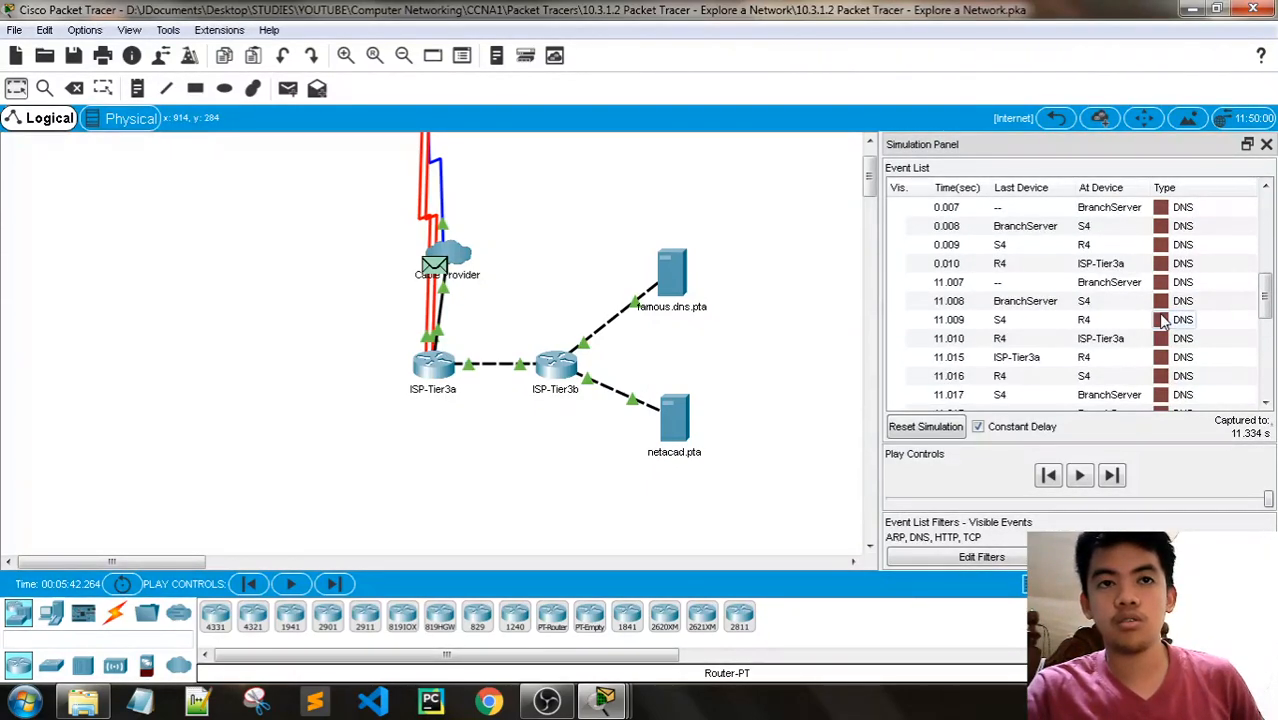
pyautogui.scroll(2, 1163, 320)
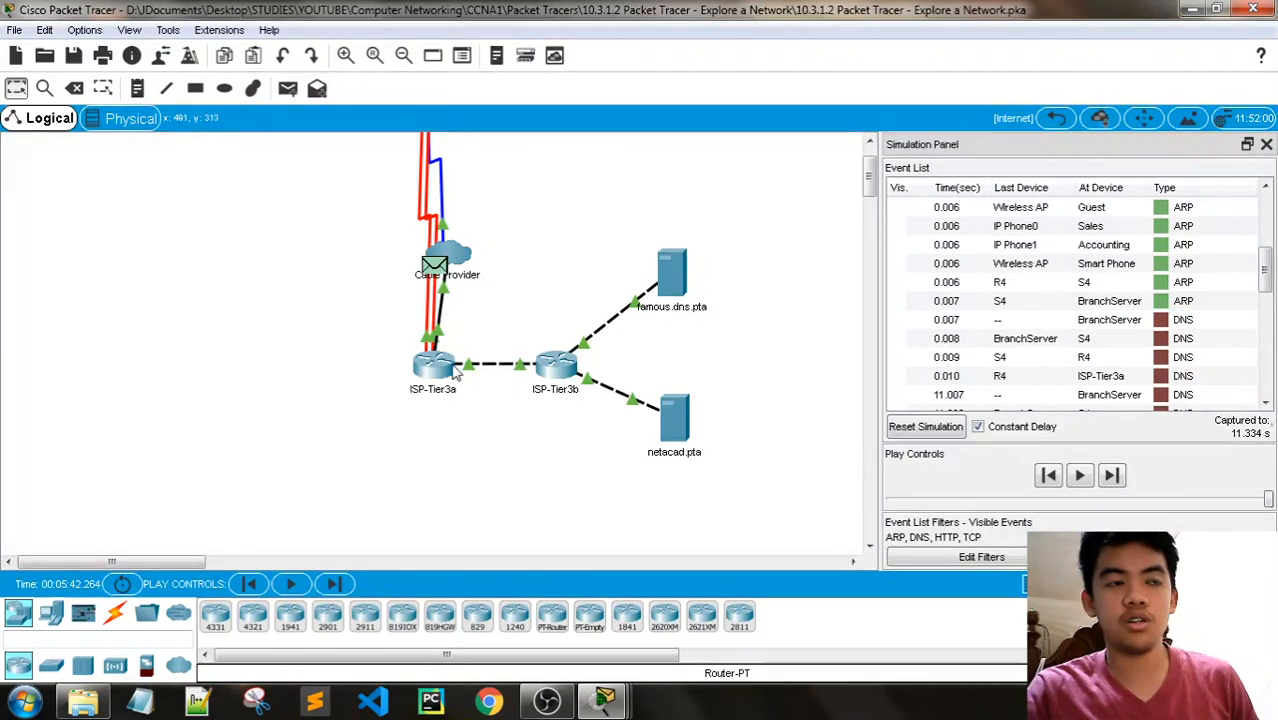
pyautogui.scroll(2, 1050, 340)
pyautogui.scroll(-3, 1053, 362)
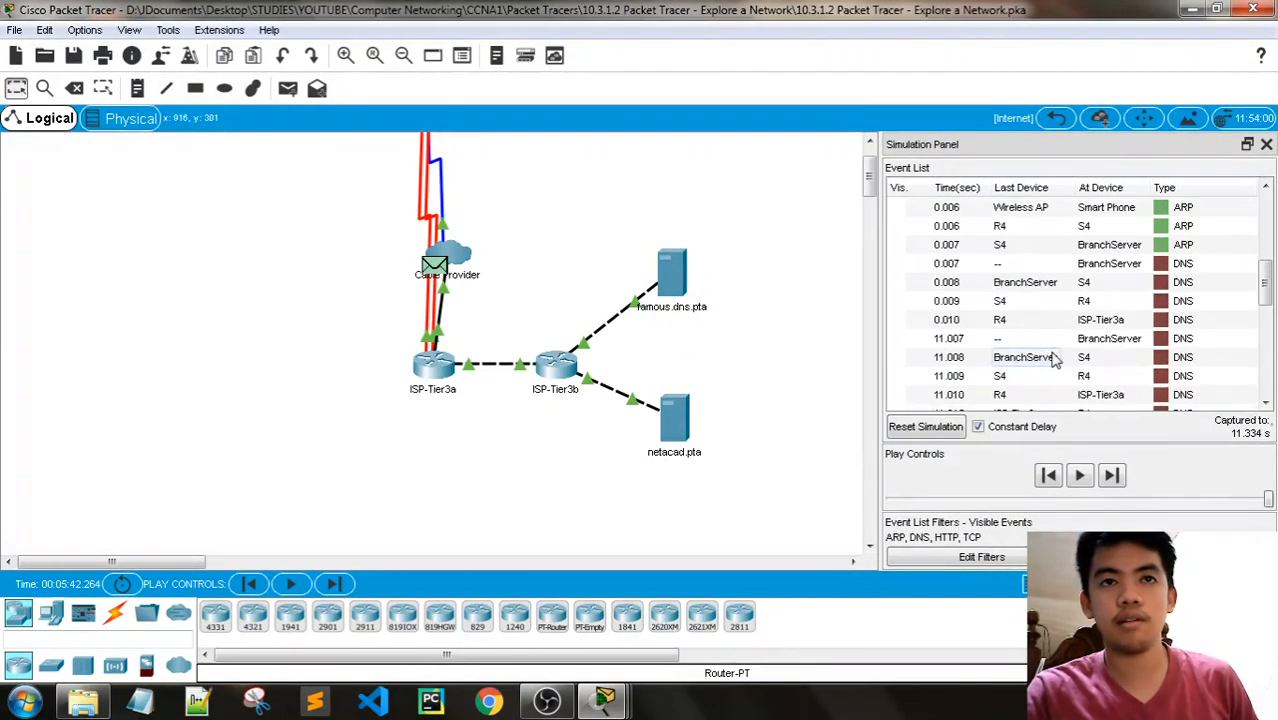
pyautogui.click(1055, 118)
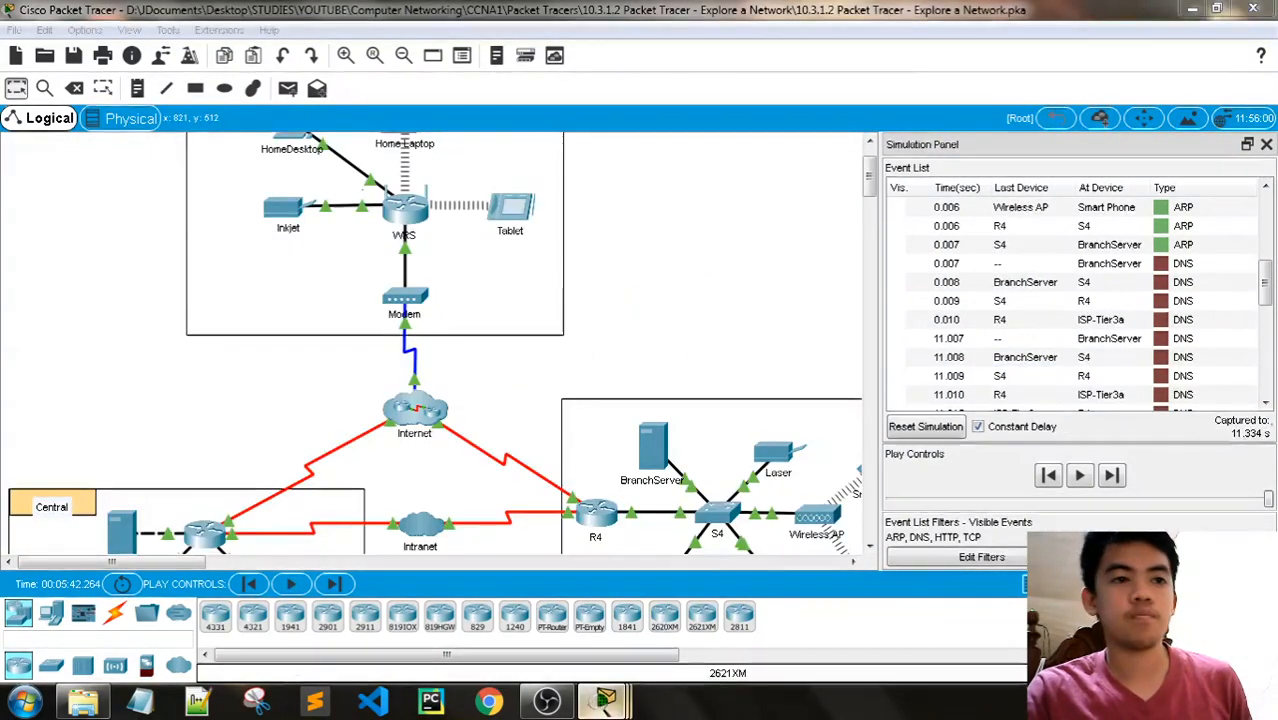
pyautogui.moveTo(604, 700)
pyautogui.click(585, 615)
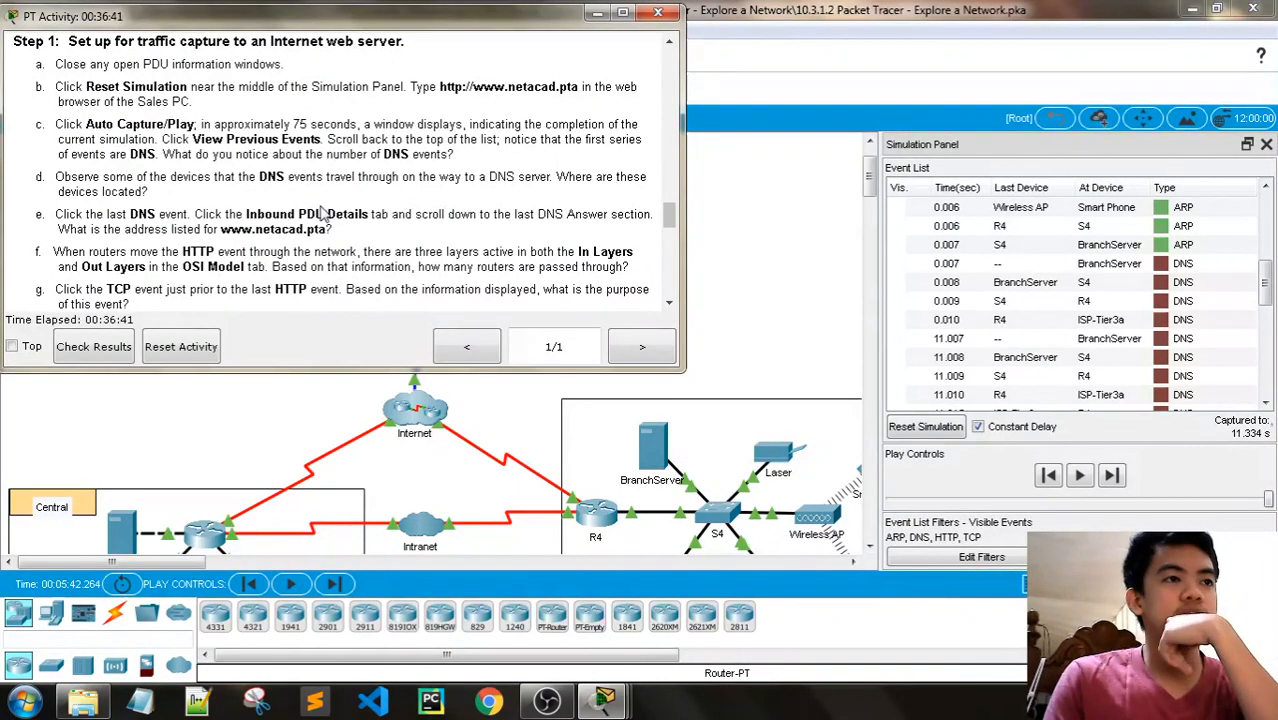
pyautogui.scroll(-6, 1198, 232)
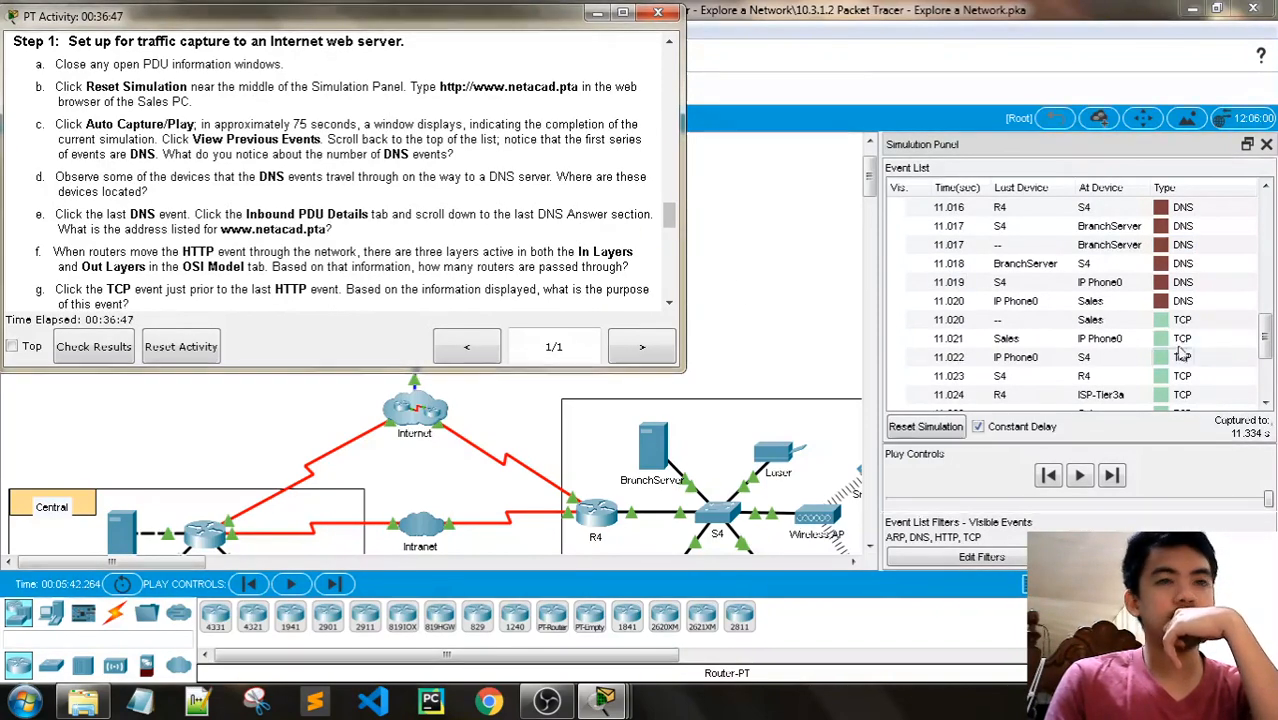
pyautogui.click(1161, 301)
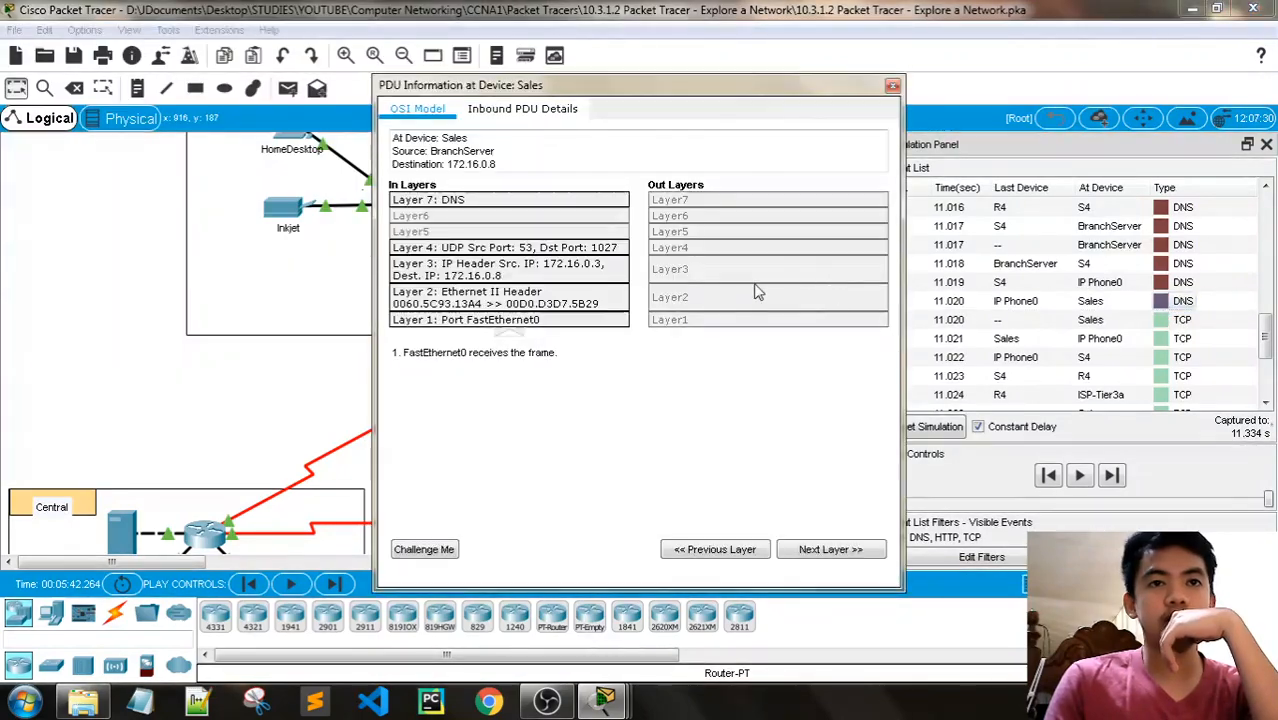
pyautogui.click(548, 110)
pyautogui.scroll(-10, 650, 313)
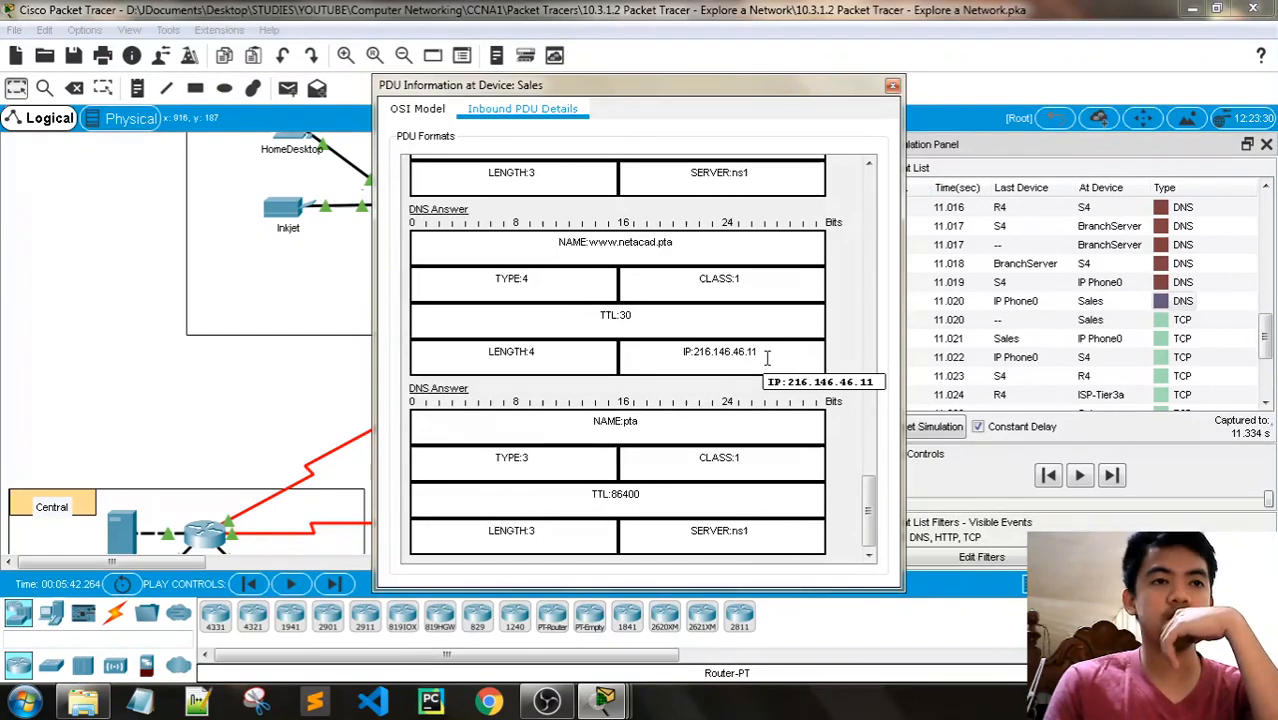
pyautogui.click(892, 85)
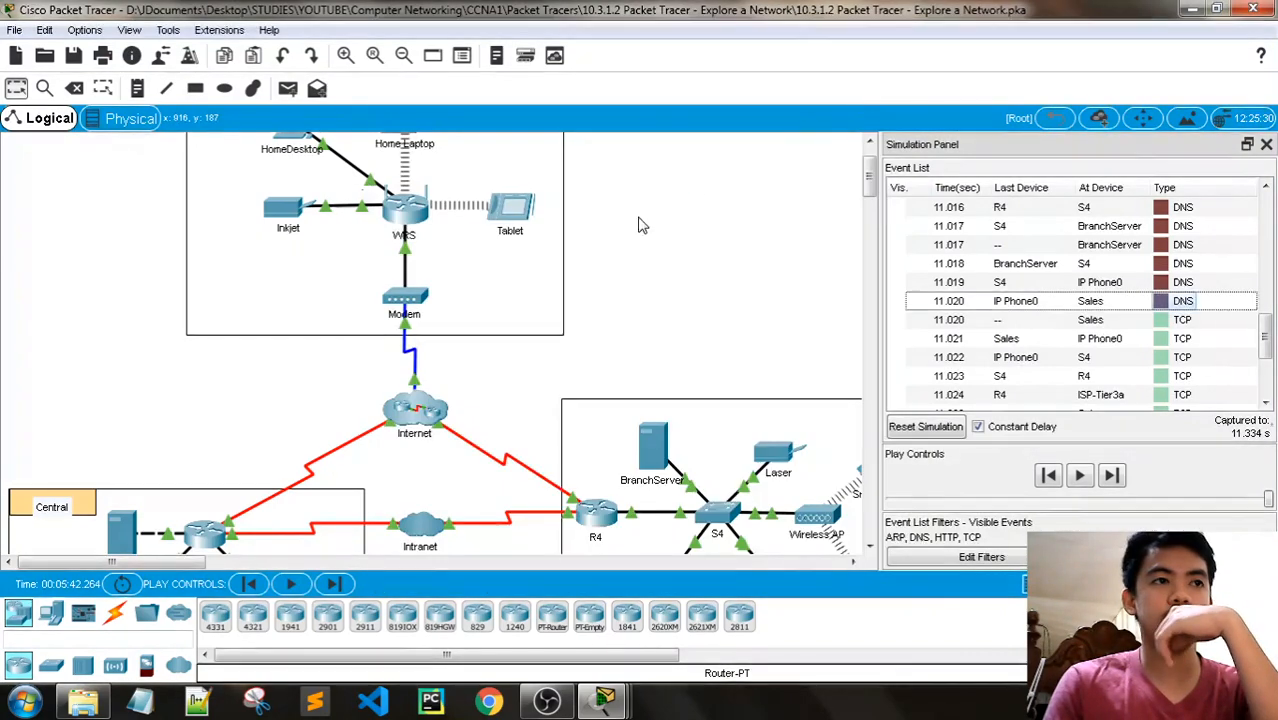
# - Check the netacad.pta server's IP configuration inside the Internet cloud and close its window
pyautogui.click(428, 411)
pyautogui.click(673, 412)
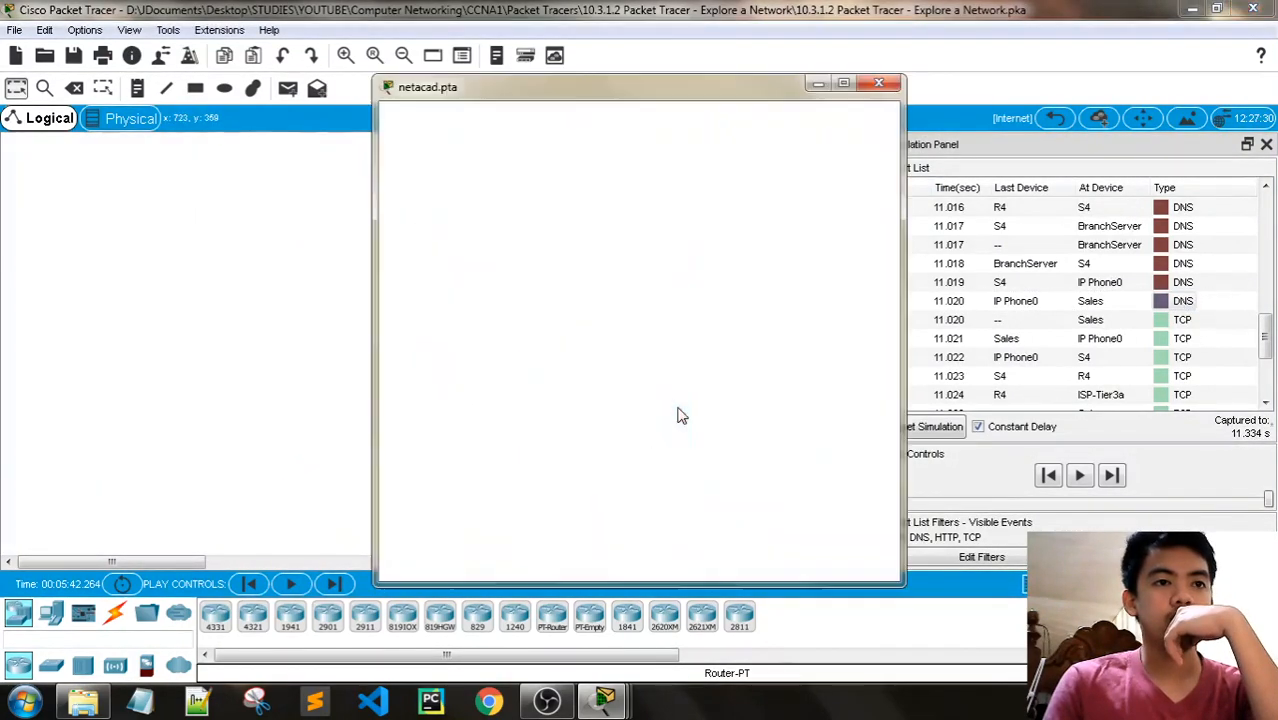
pyautogui.click(531, 122)
pyautogui.click(465, 214)
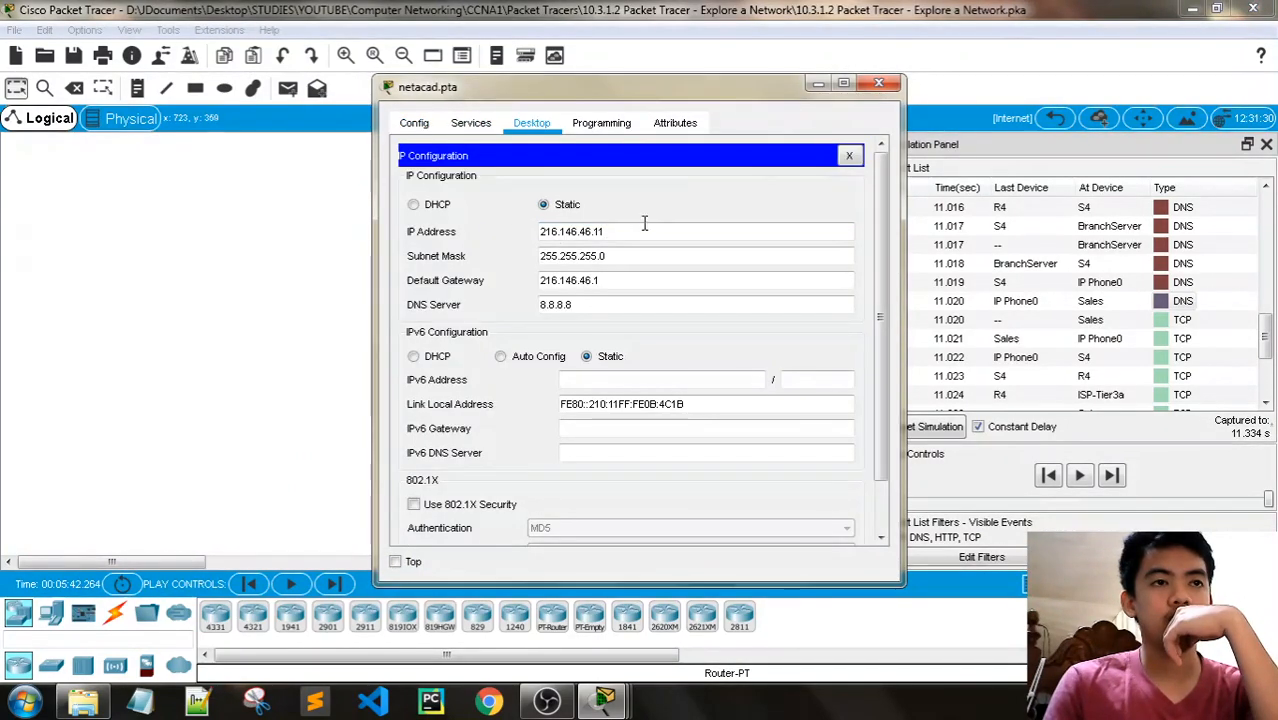
pyautogui.click(878, 83)
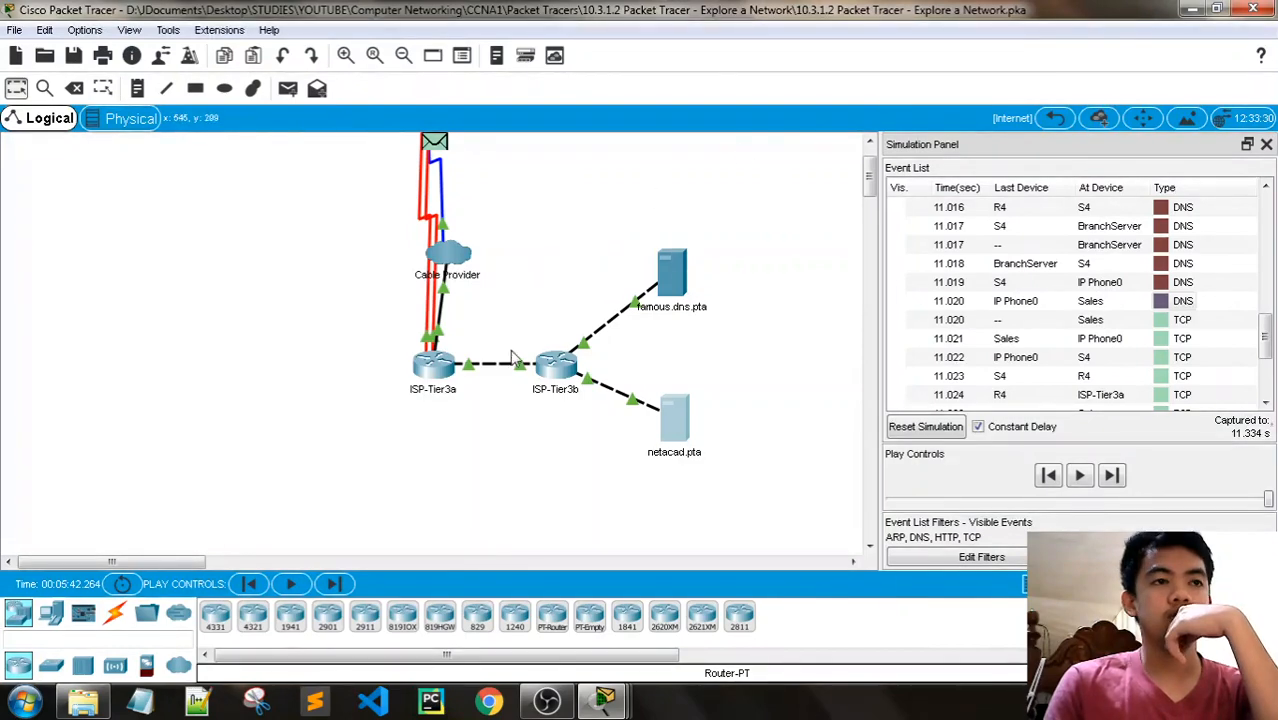
# - Check the famous.dns.pta server's IP configuration, close its window, and return to the root topology
pyautogui.scroll(2, 475, 360)
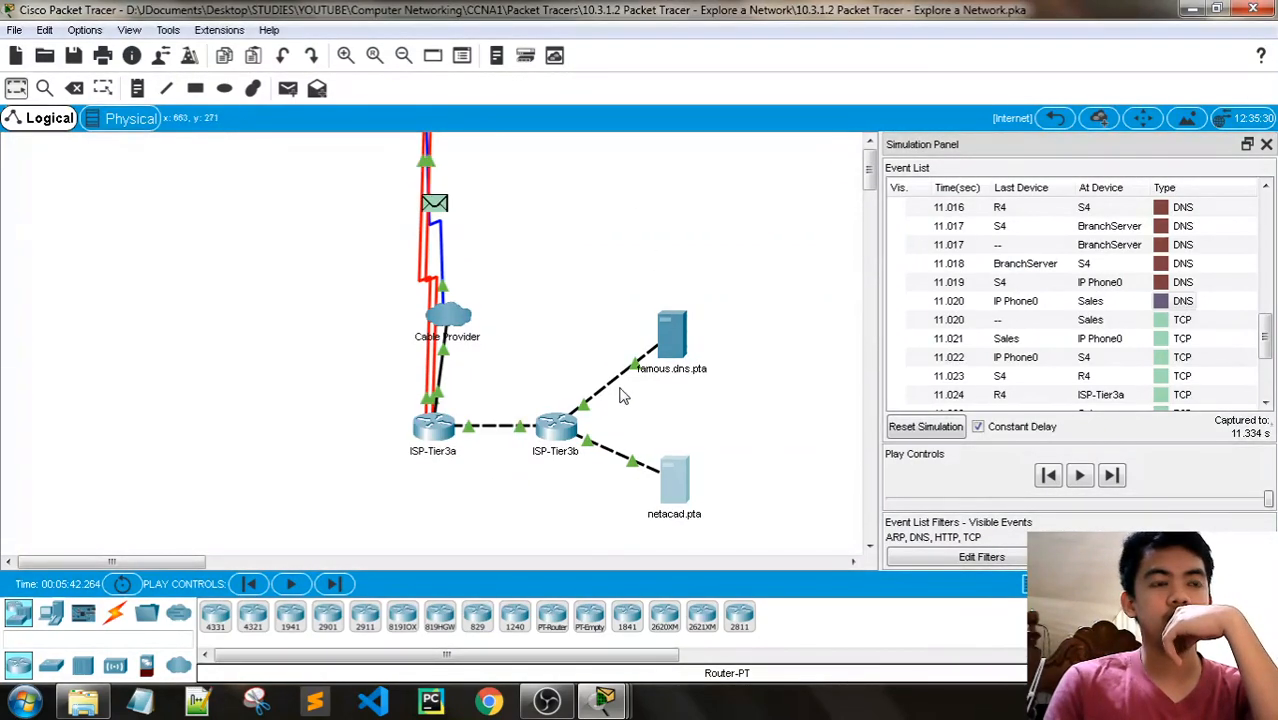
pyautogui.moveTo(652, 360)
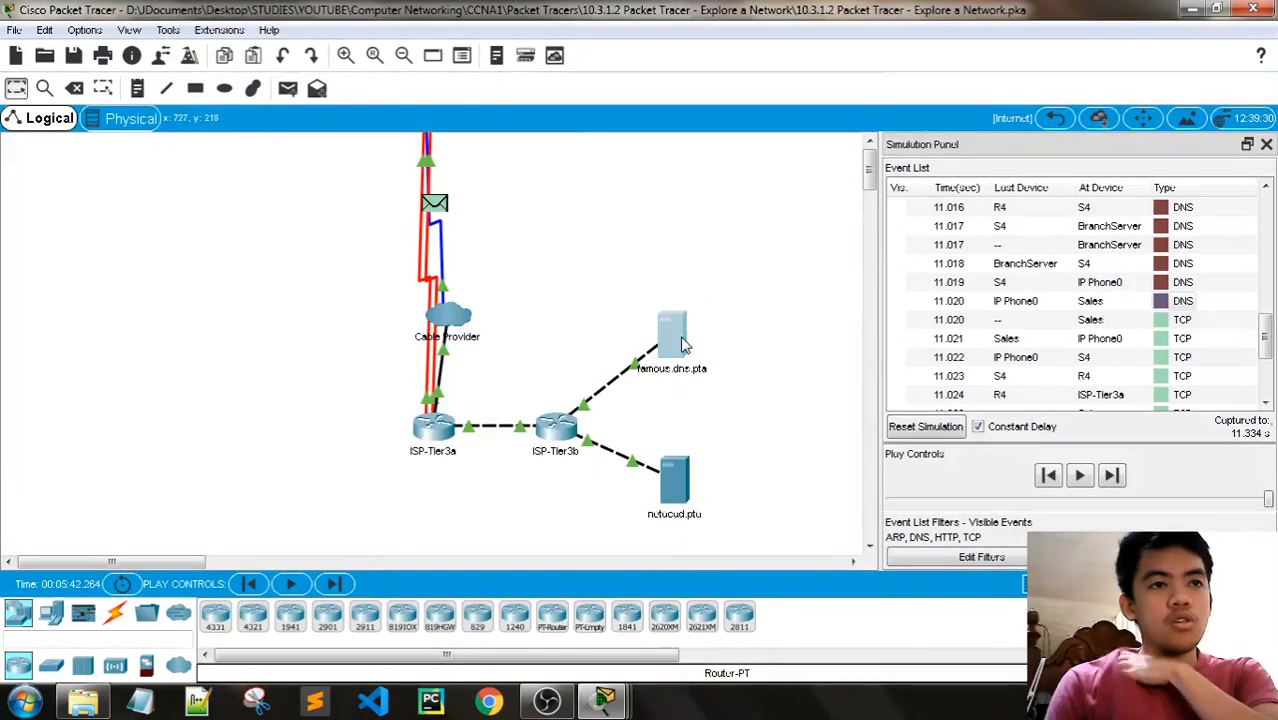
pyautogui.click(668, 333)
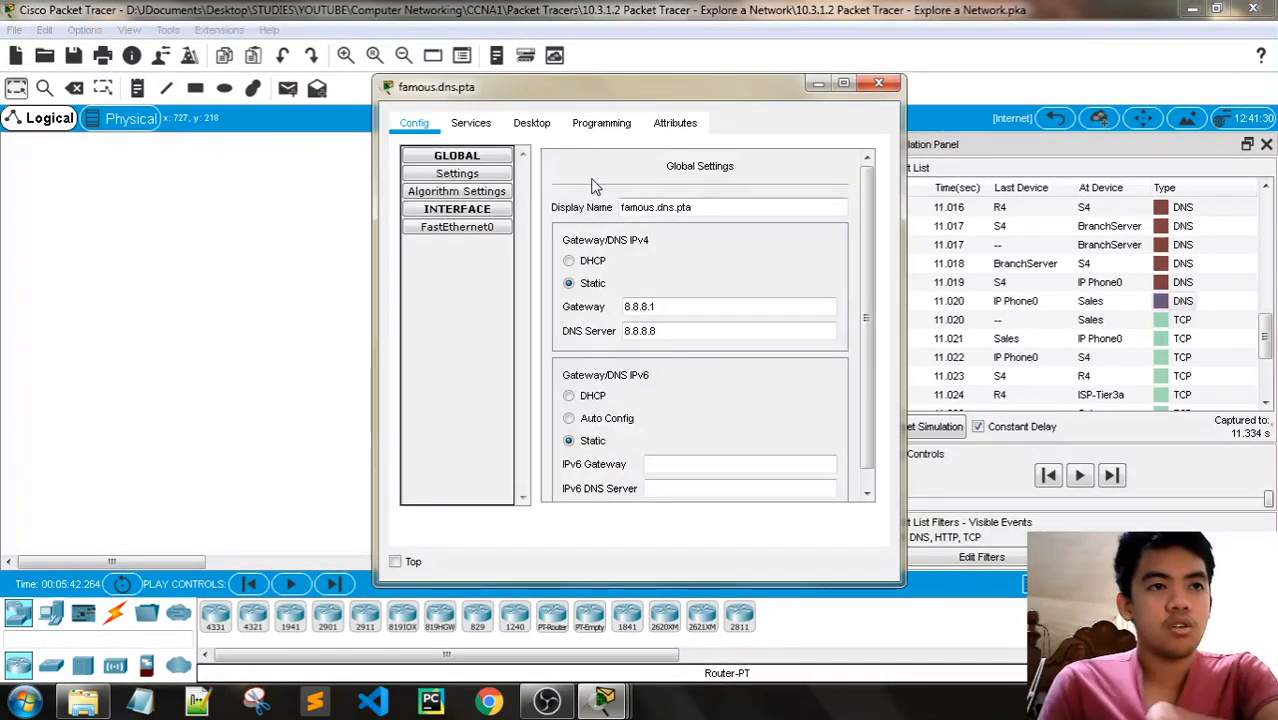
pyautogui.click(516, 122)
pyautogui.click(480, 180)
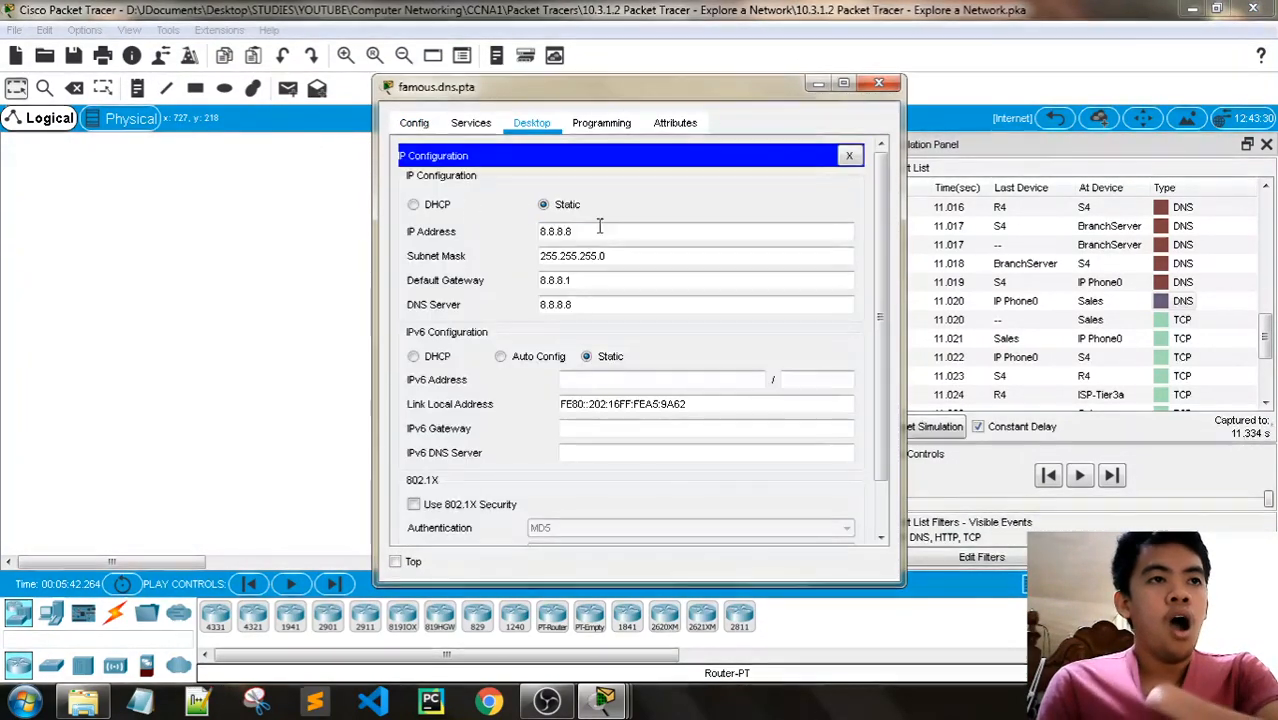
pyautogui.click(879, 83)
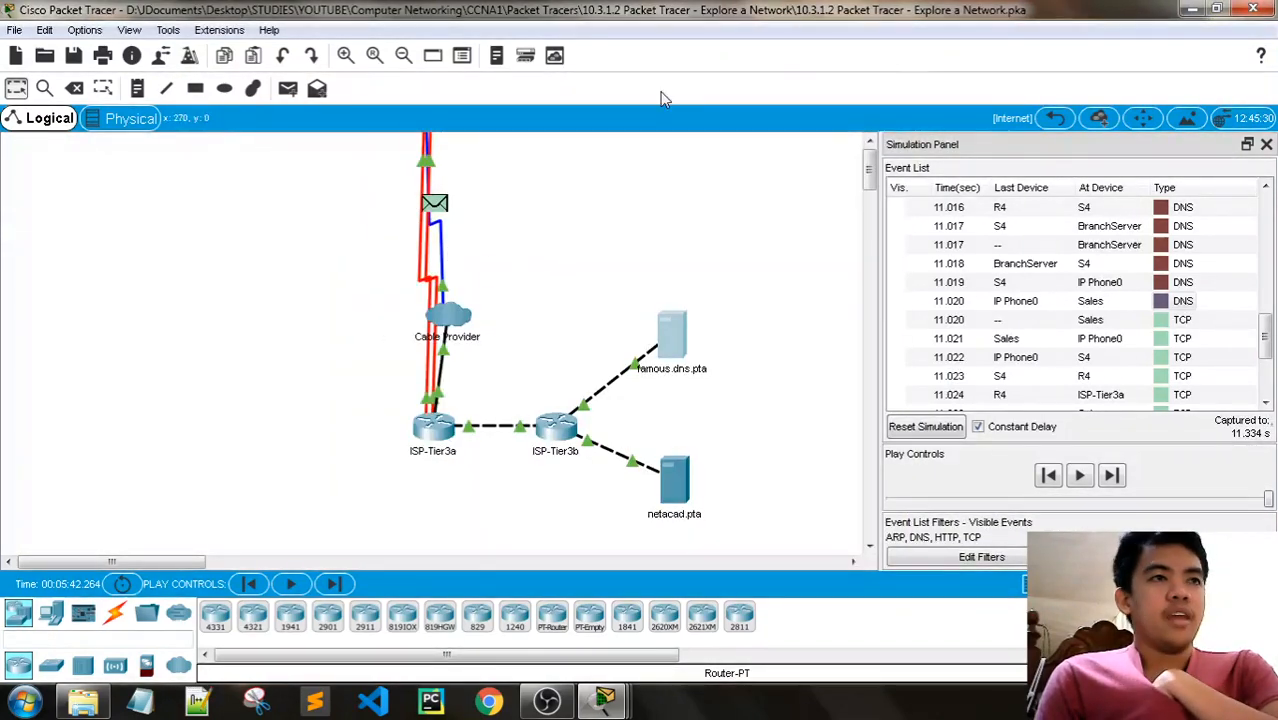
pyautogui.click(1055, 118)
# - Check the Sales PC and the OSI layers of its last DNS event again, and close the PDU window
pyautogui.scroll(-5, 773, 277)
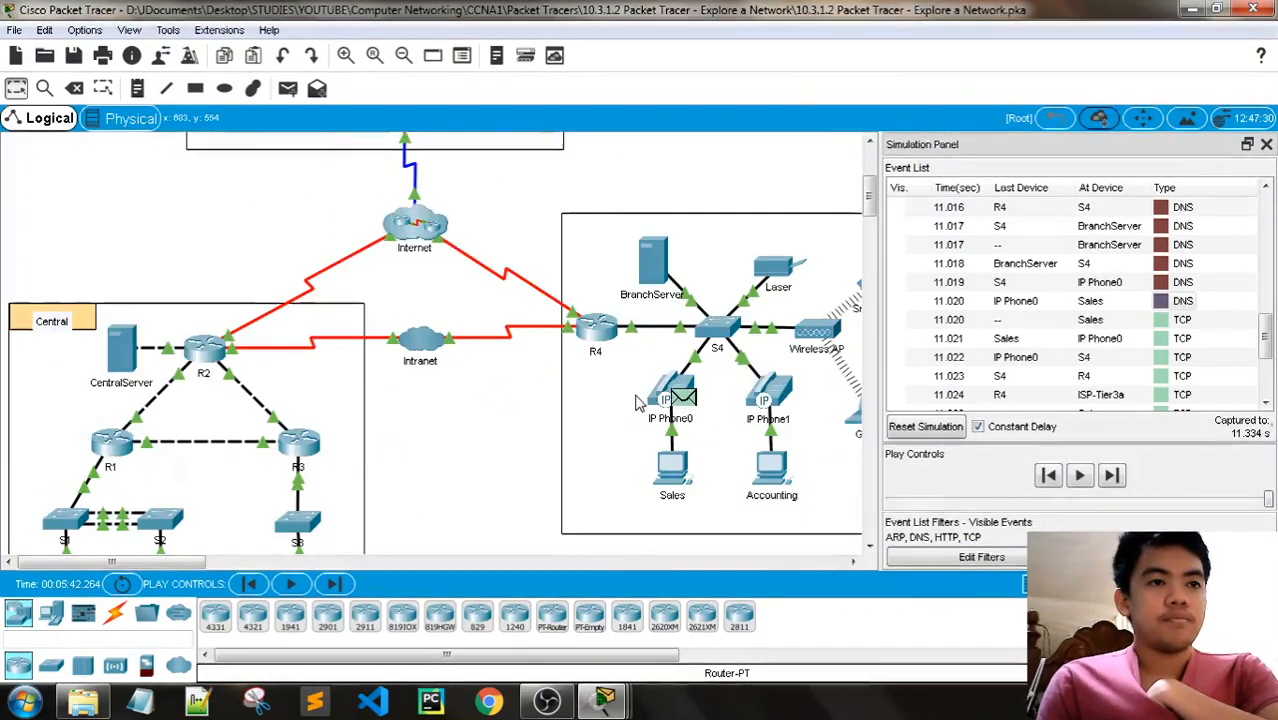
pyautogui.click(673, 480)
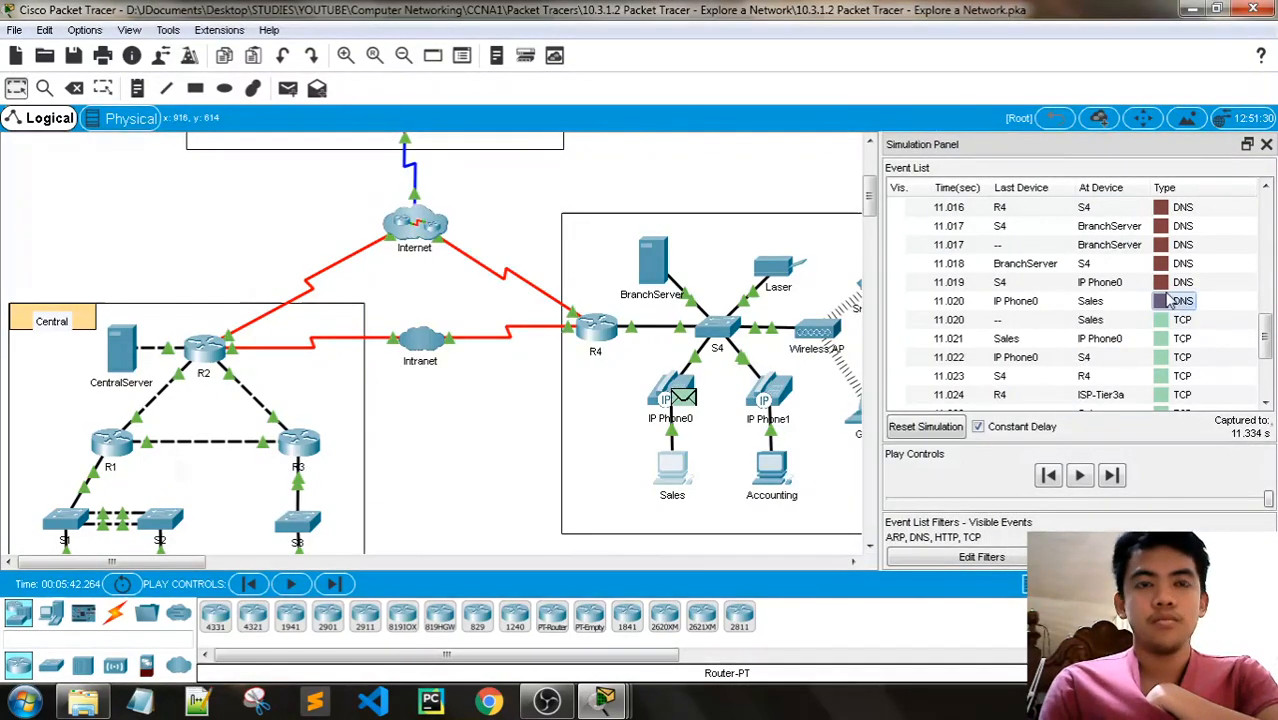
pyautogui.click(1162, 302)
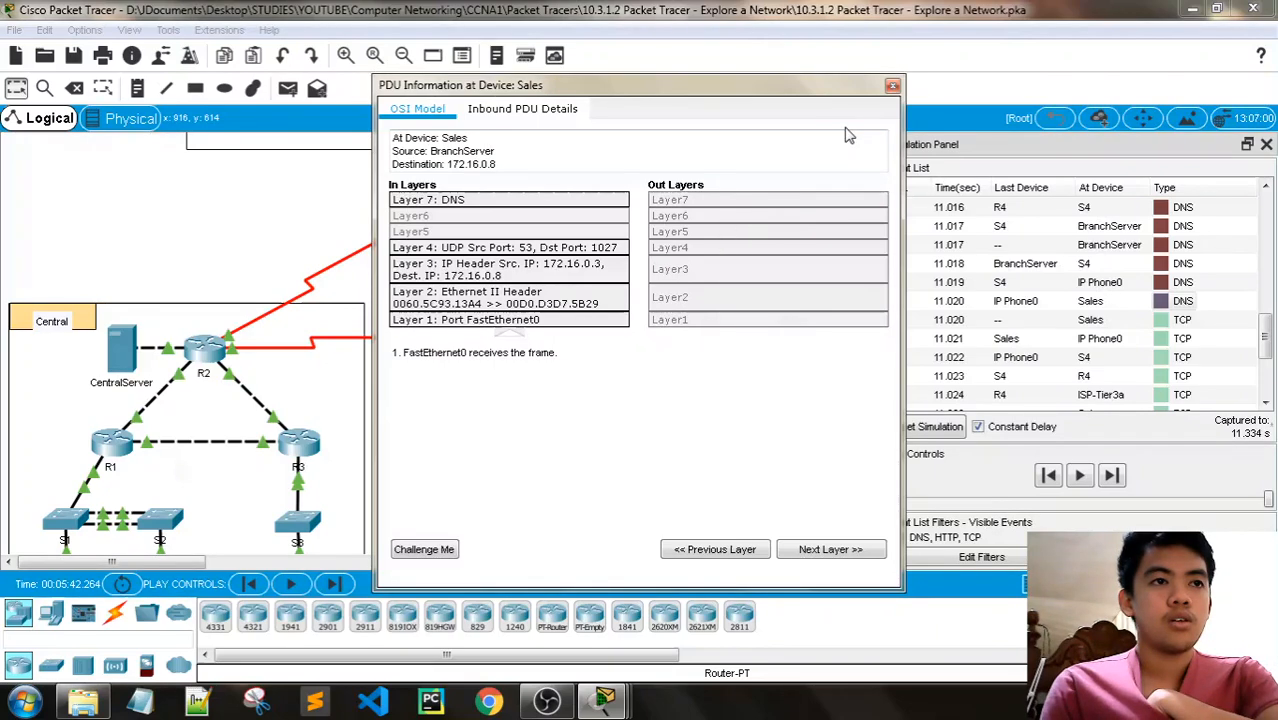
pyautogui.click(892, 88)
# - Inspect the DNS resource records of the BranchServer and close its window
pyautogui.click(641, 266)
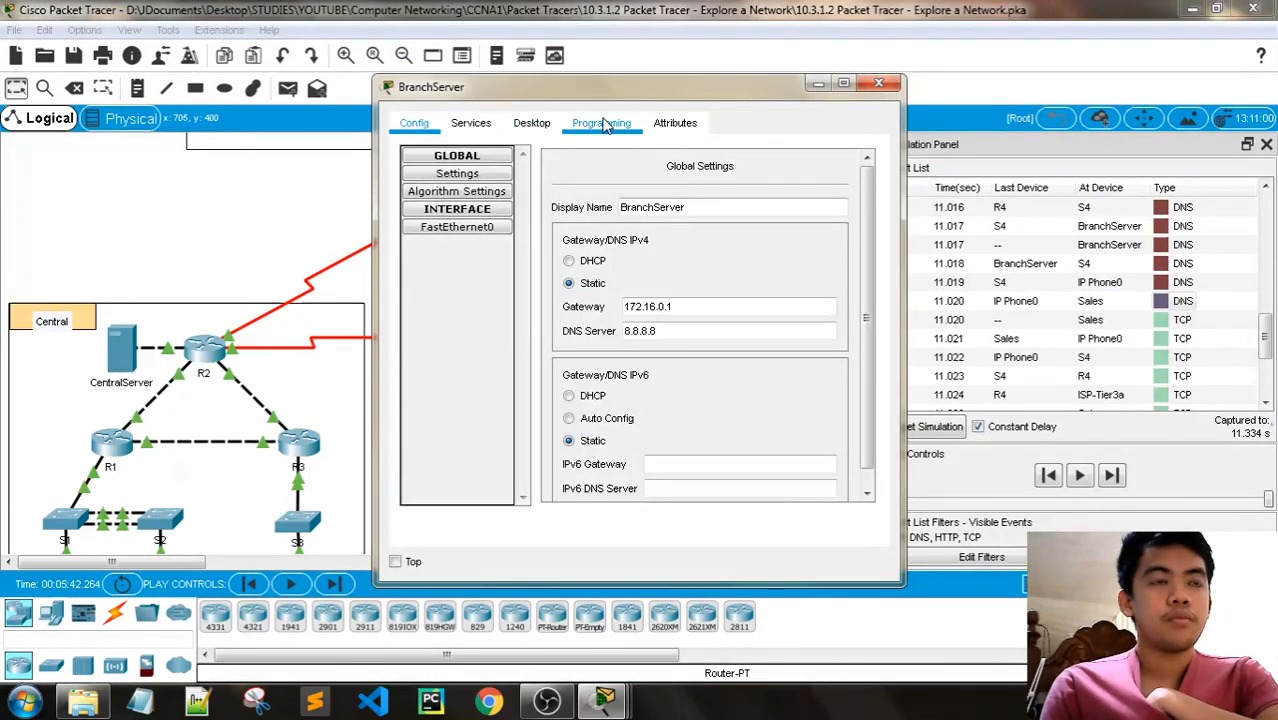
pyautogui.click(472, 123)
pyautogui.click(452, 245)
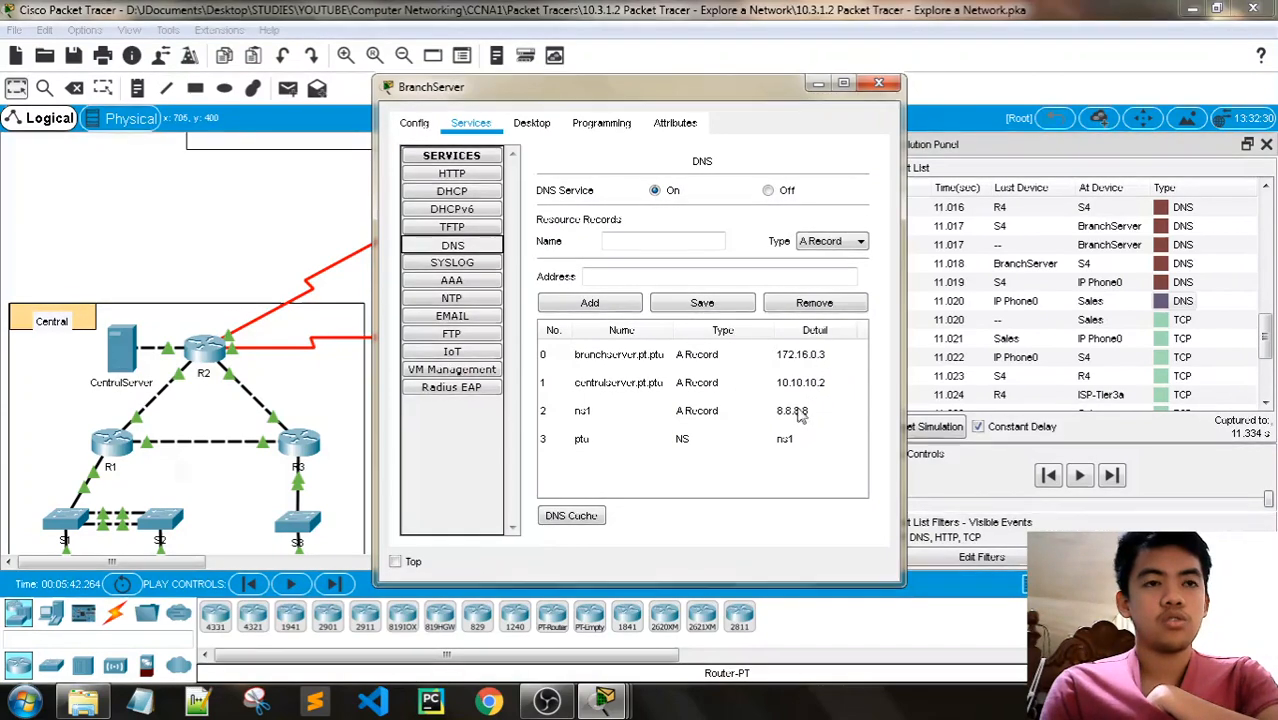
pyautogui.click(887, 89)
# - Check the IP configuration of the famous.dns.pta server inside the Internet cloud and close its window
pyautogui.scroll(2, 668, 348)
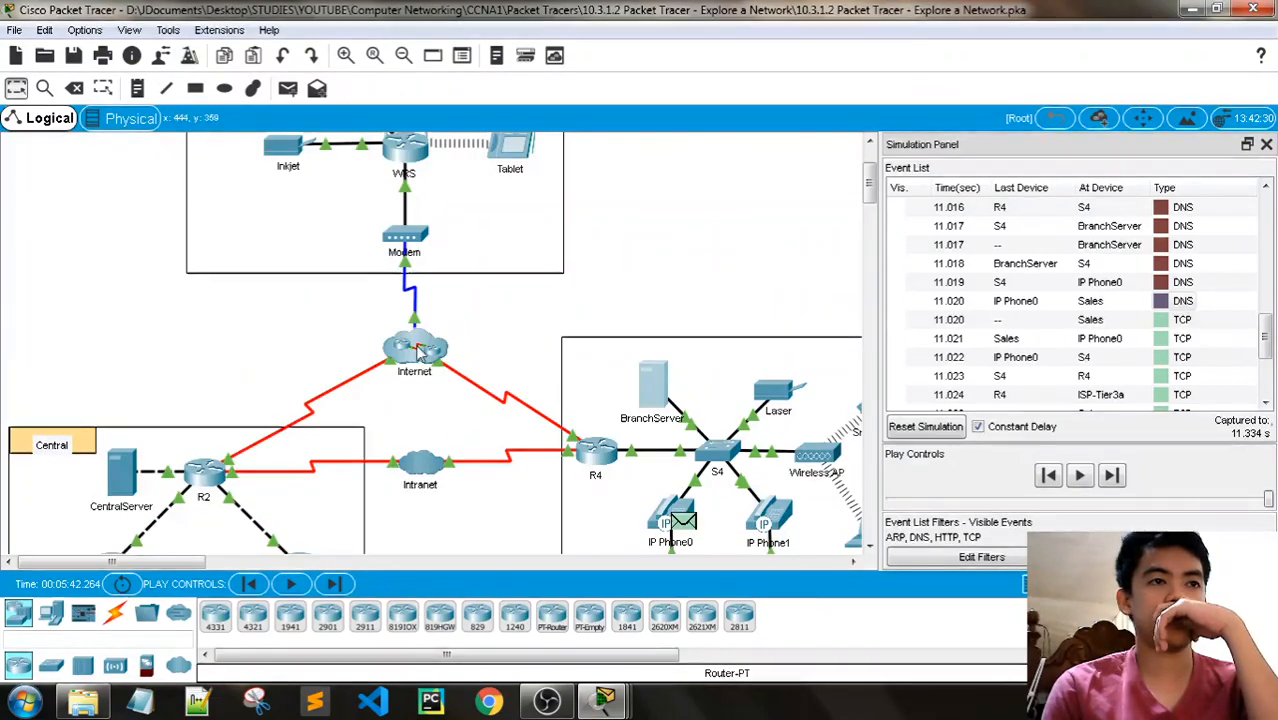
pyautogui.click(420, 344)
pyautogui.click(672, 212)
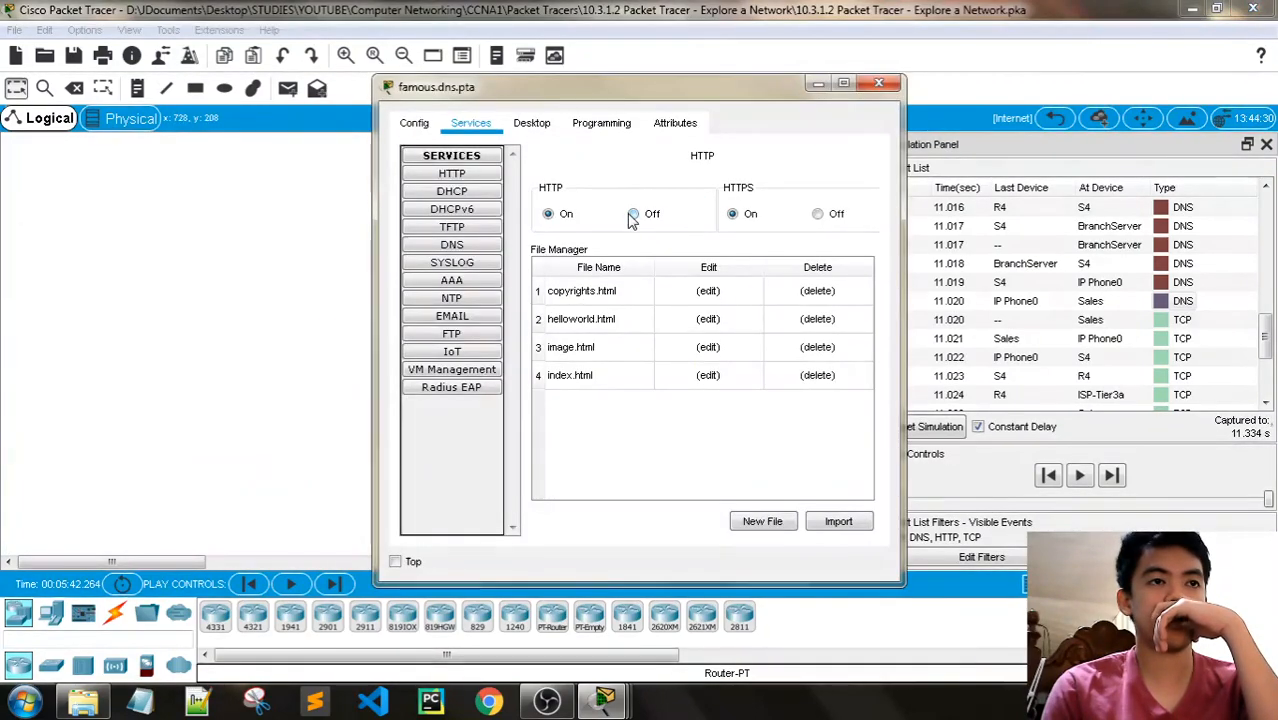
pyautogui.click(531, 122)
pyautogui.click(456, 214)
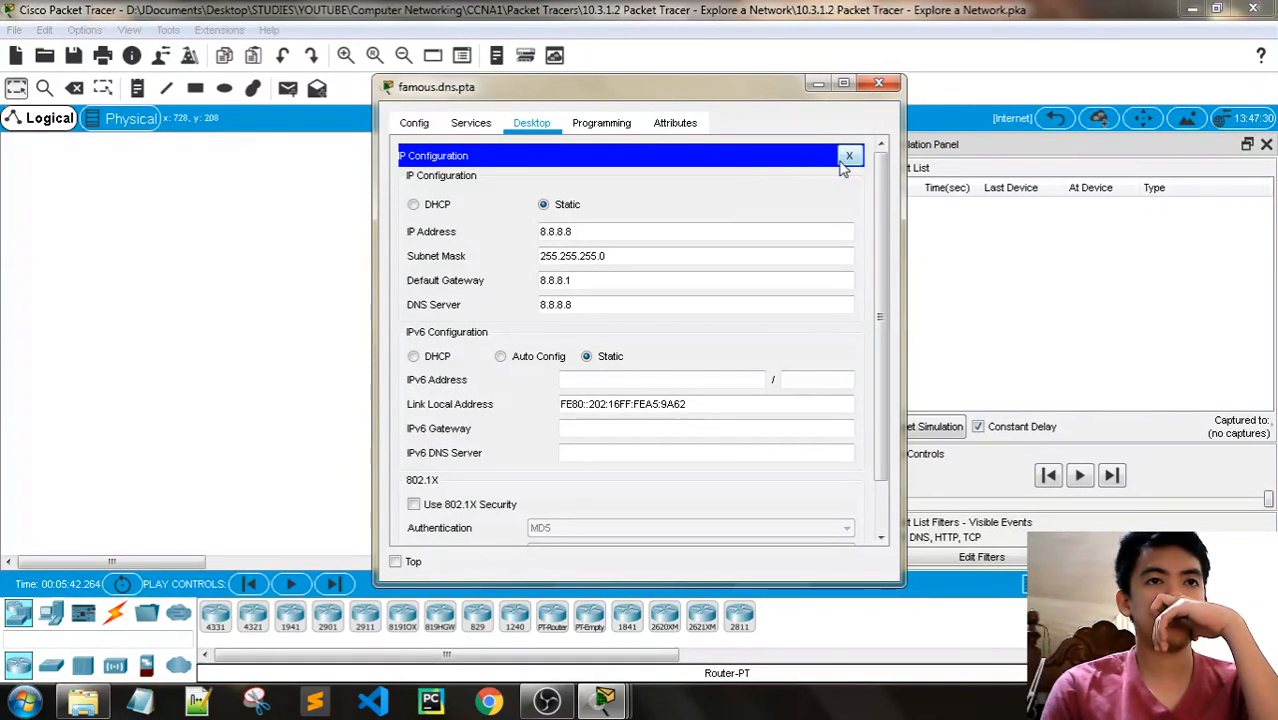
pyautogui.click(849, 155)
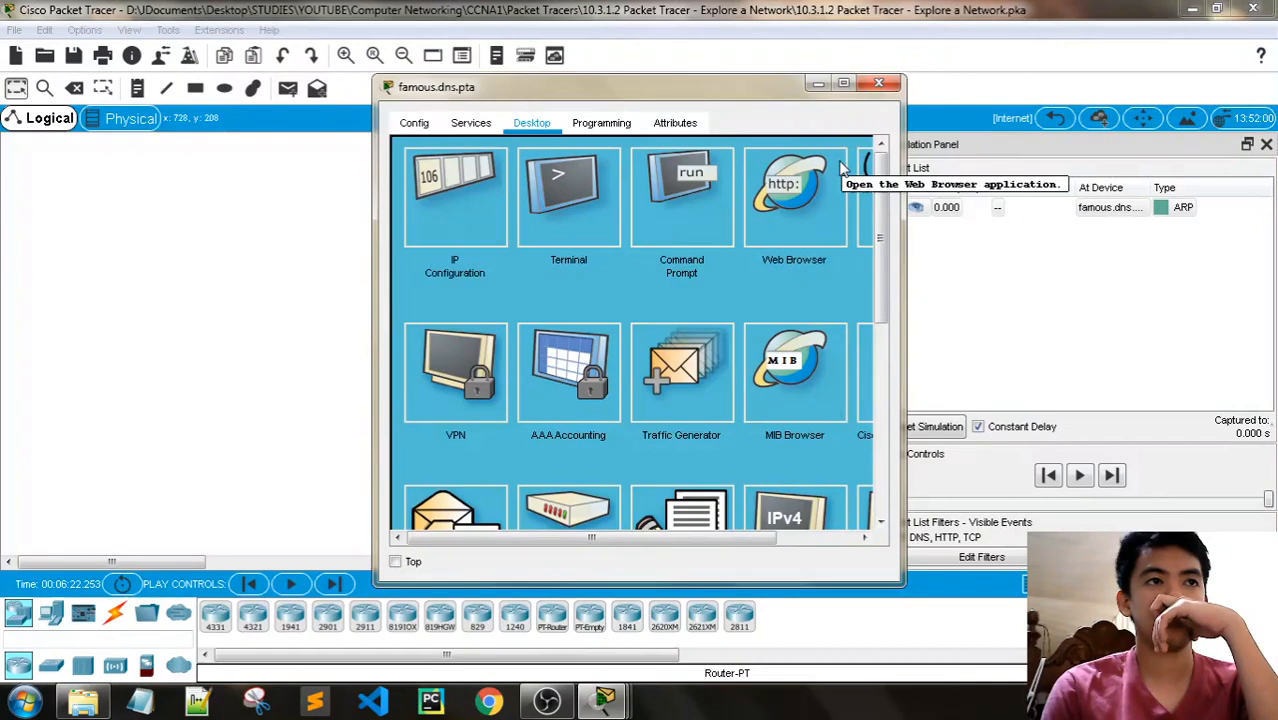
pyautogui.click(879, 83)
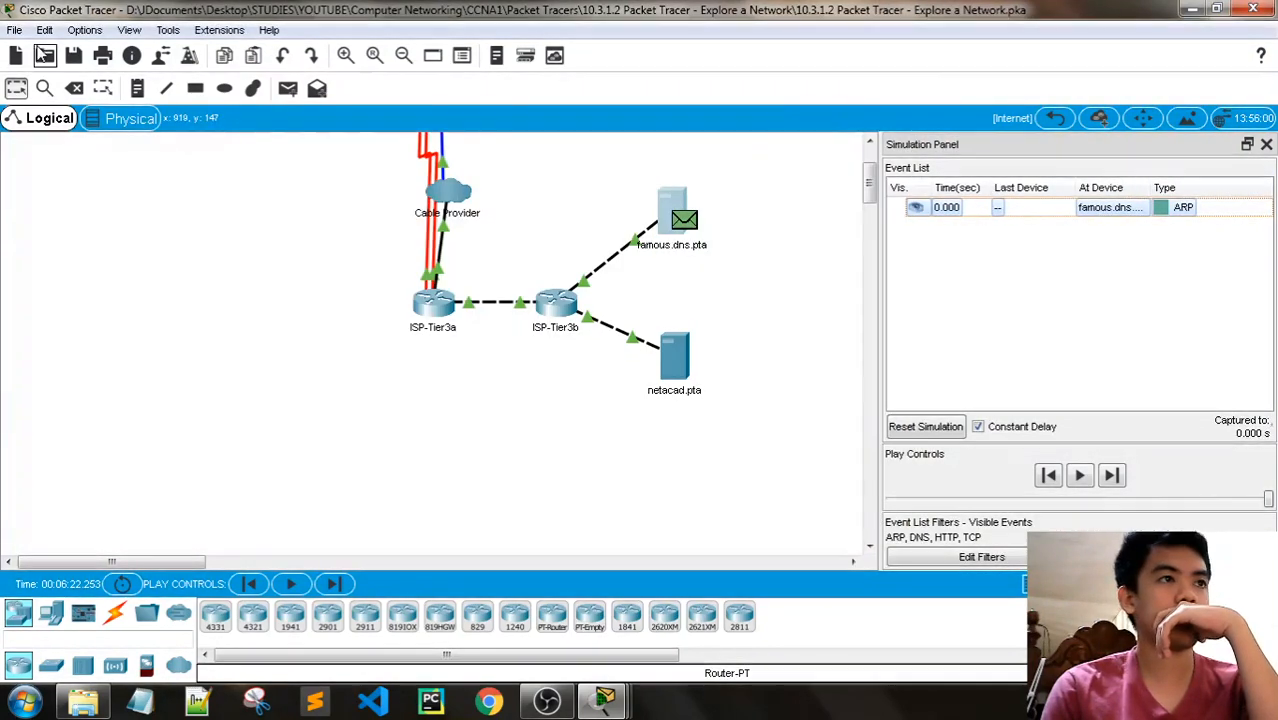
pyautogui.click(14, 30)
pyautogui.moveTo(45, 31)
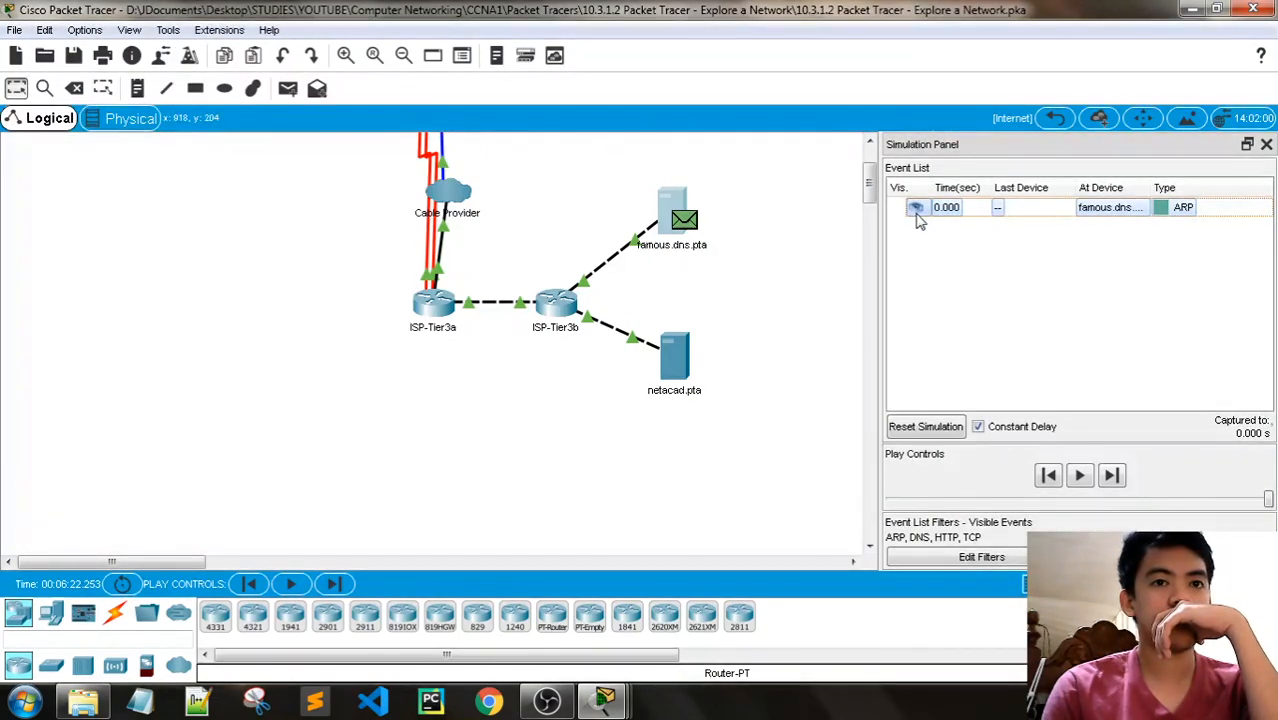
pyautogui.click(101, 33)
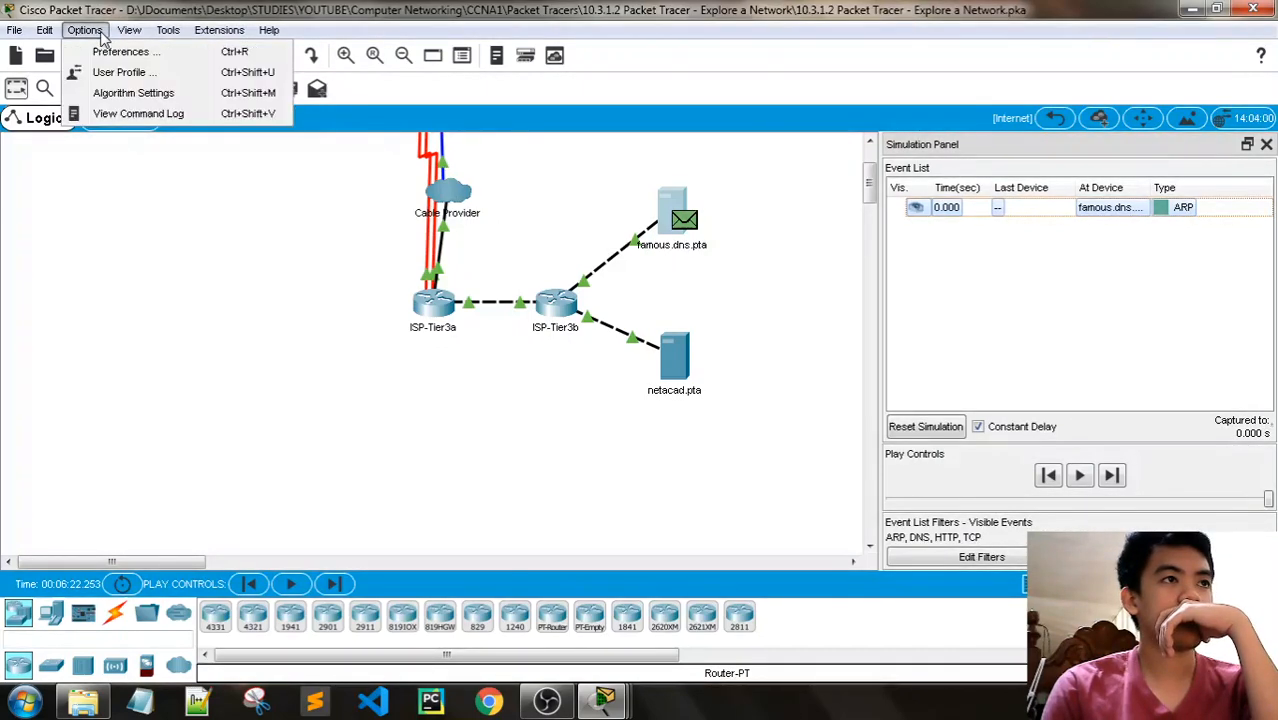
pyautogui.moveTo(131, 31)
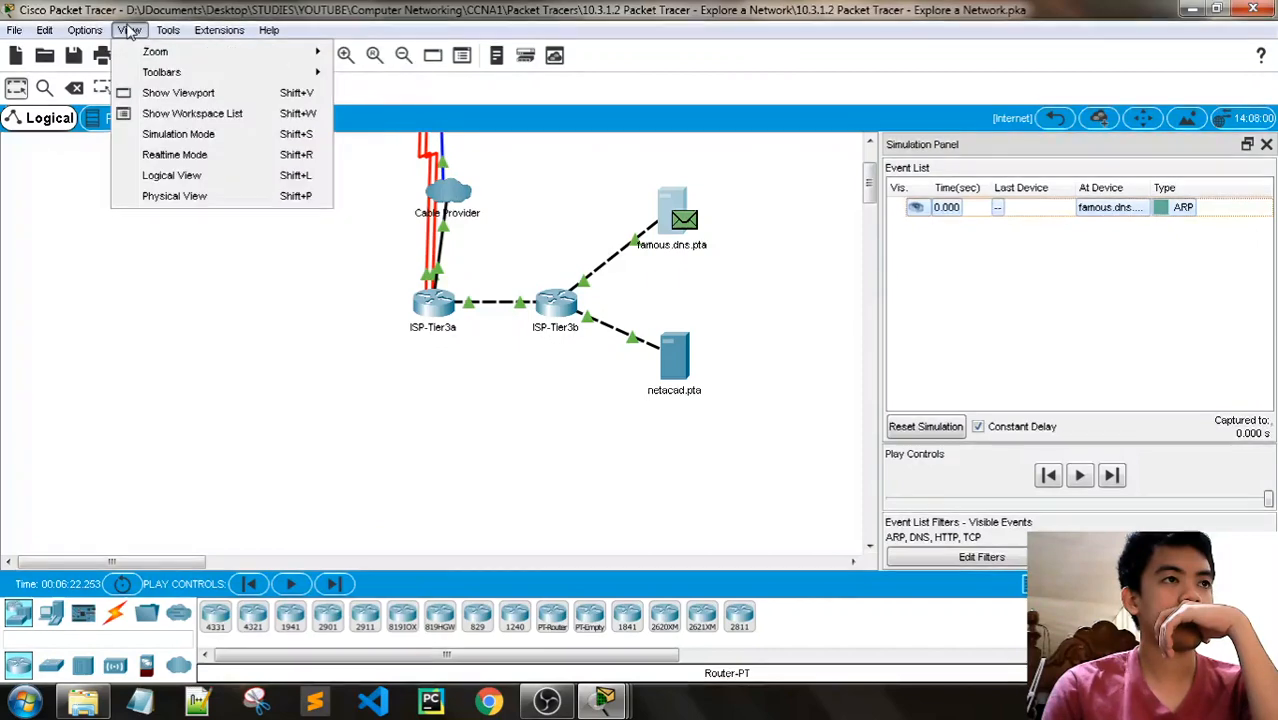
pyautogui.click(72, 102)
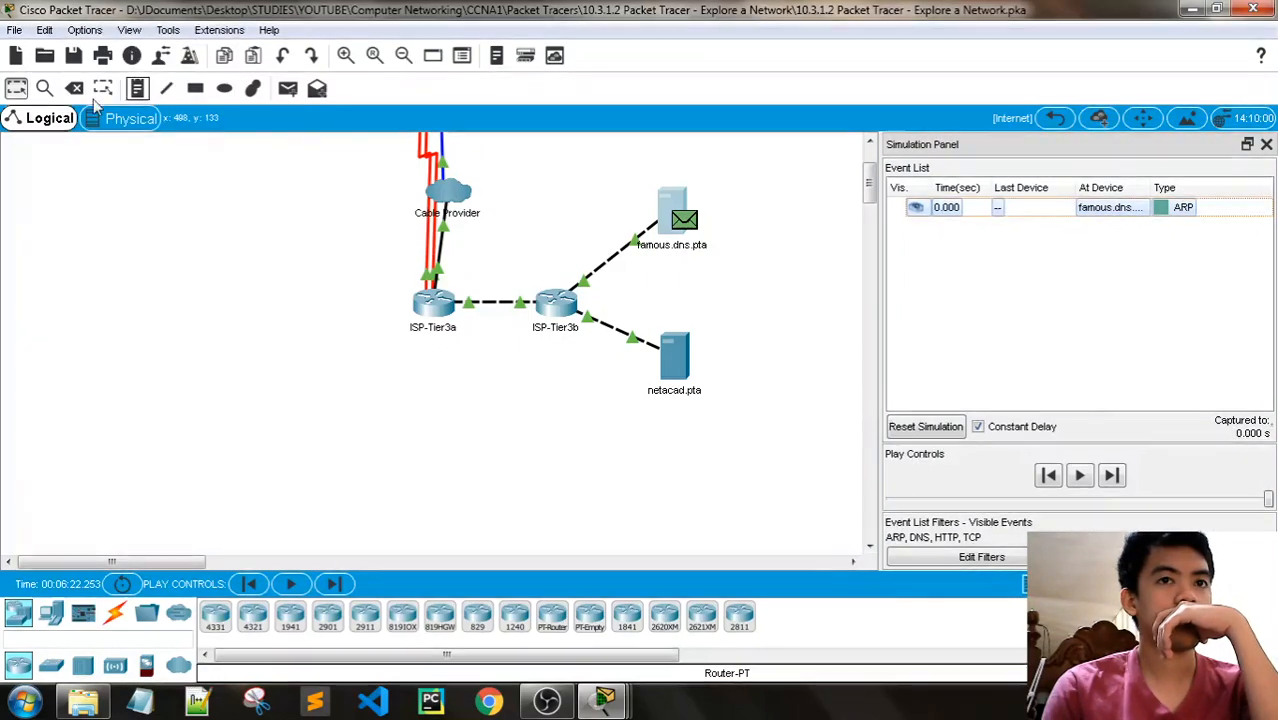
# - Reset the simulation and return to the root topology
pyautogui.click(925, 426)
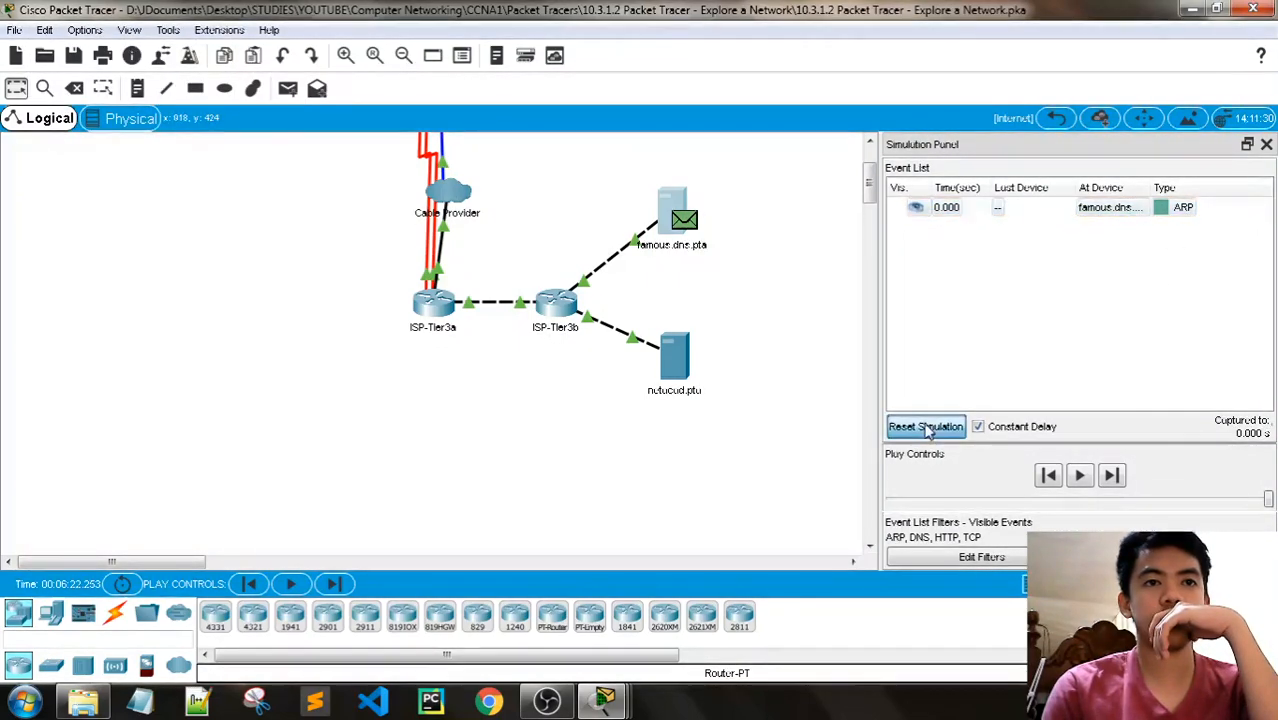
pyautogui.click(1056, 118)
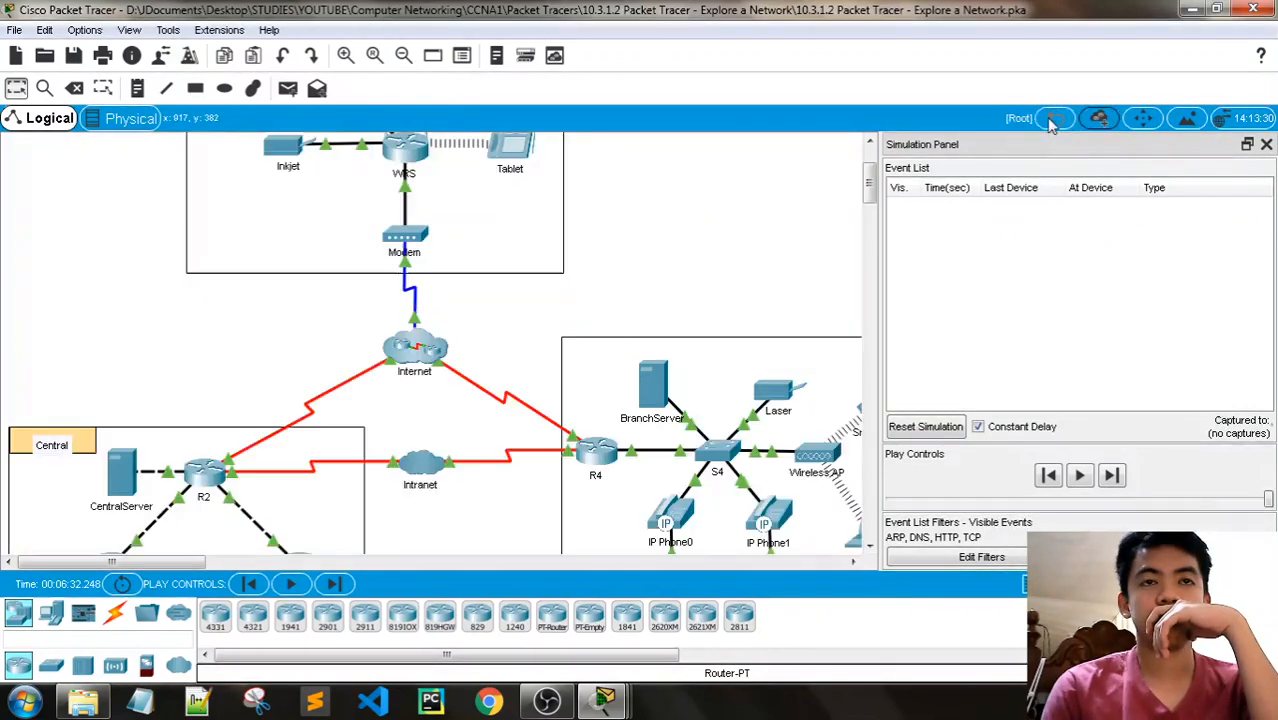
# - Inspect the BranchServer's DNS resource records, select its ns1 record, and close the server window
pyautogui.scroll(-3, 633, 500)
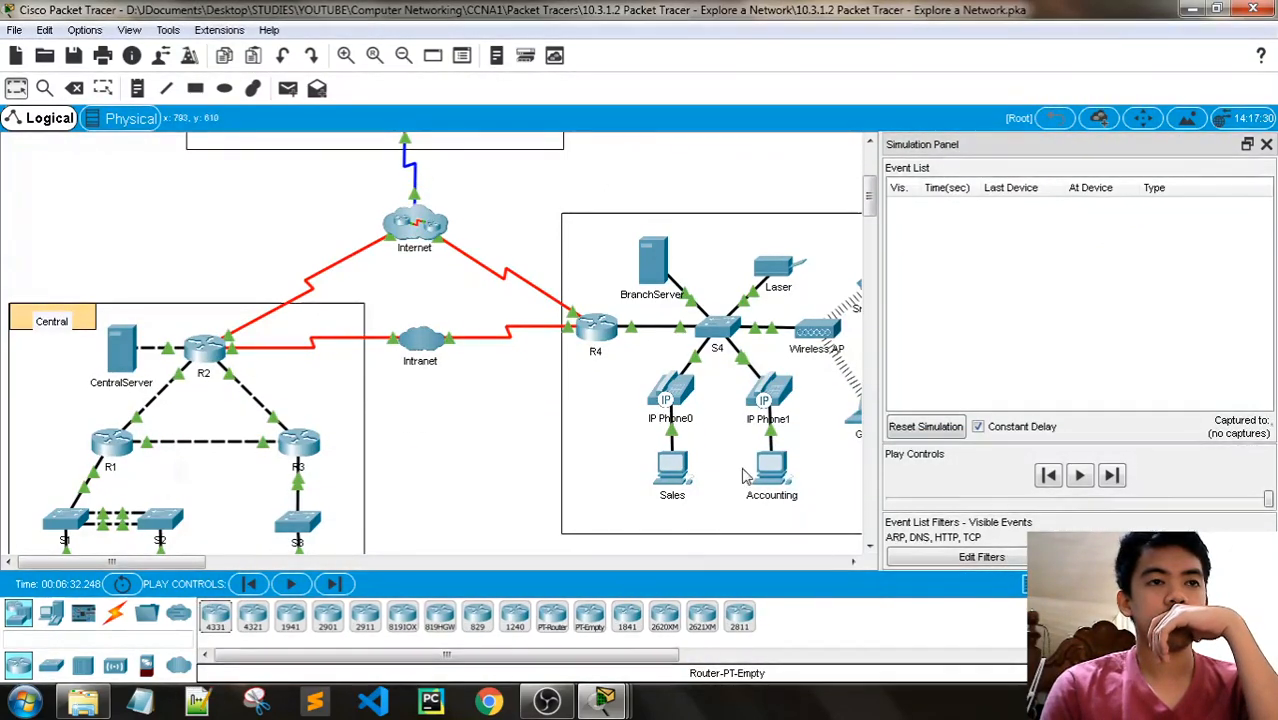
pyautogui.click(651, 263)
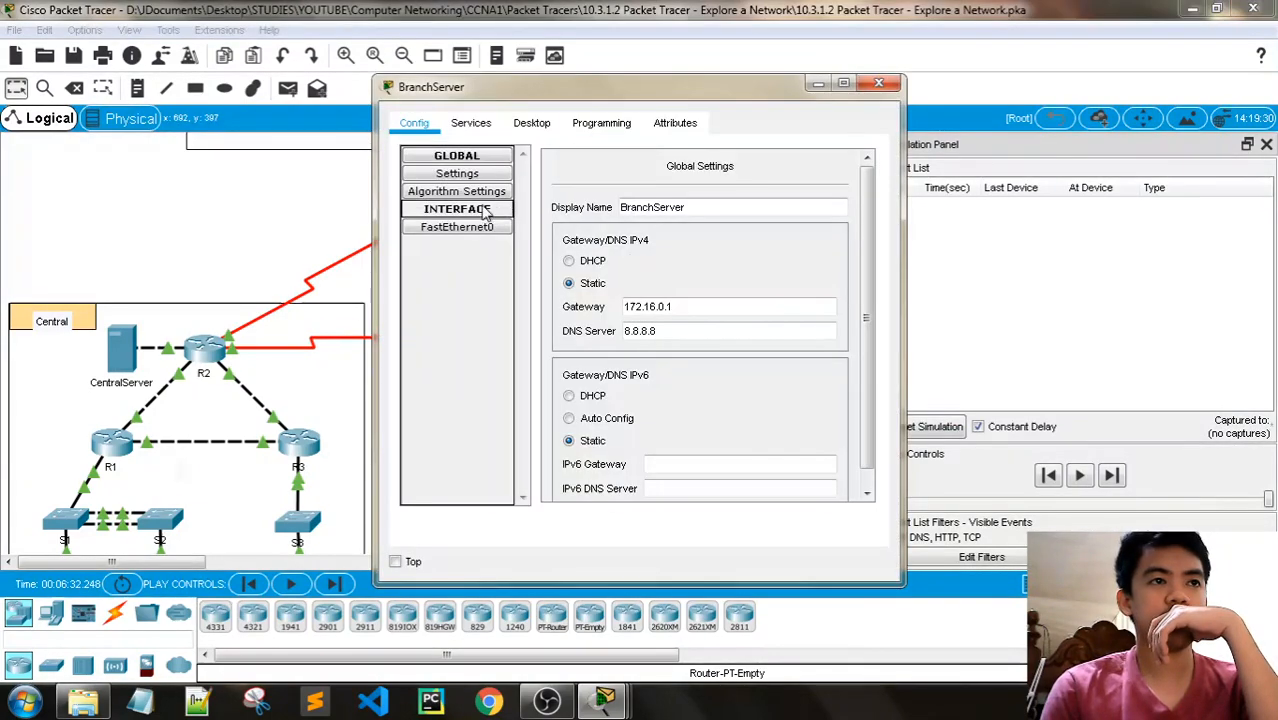
pyautogui.click(531, 122)
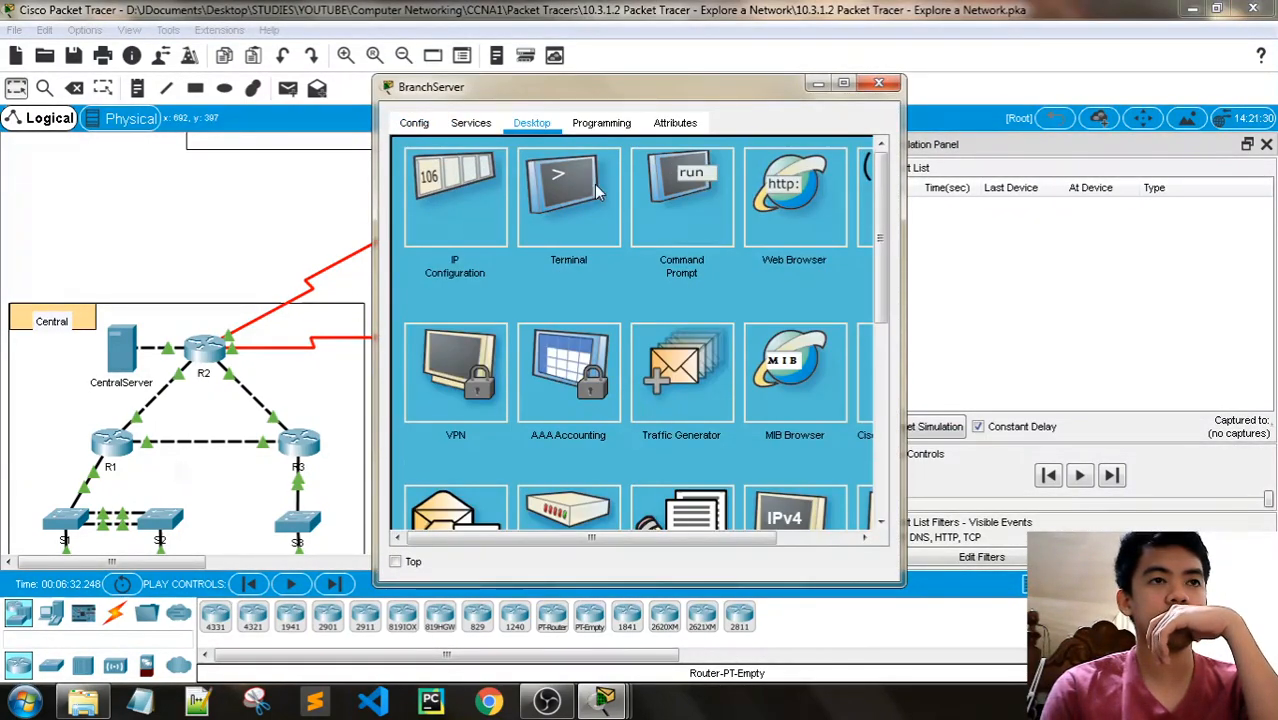
pyautogui.click(470, 122)
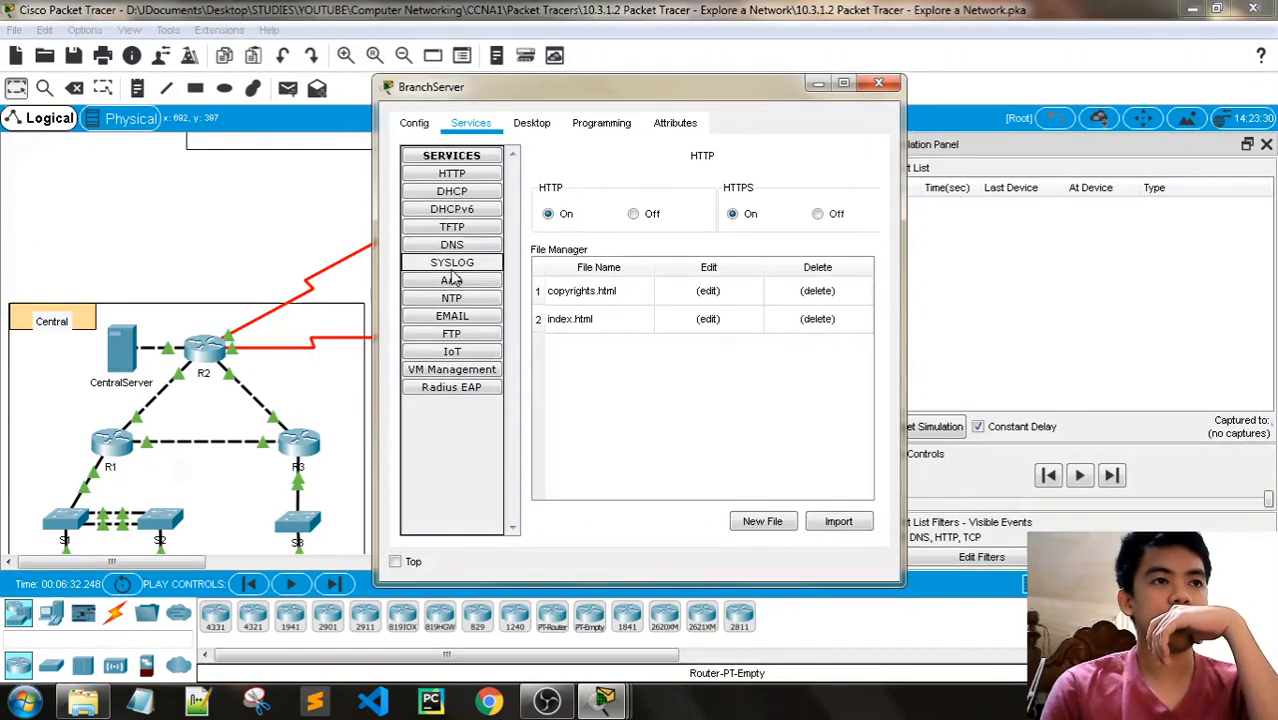
pyautogui.click(453, 246)
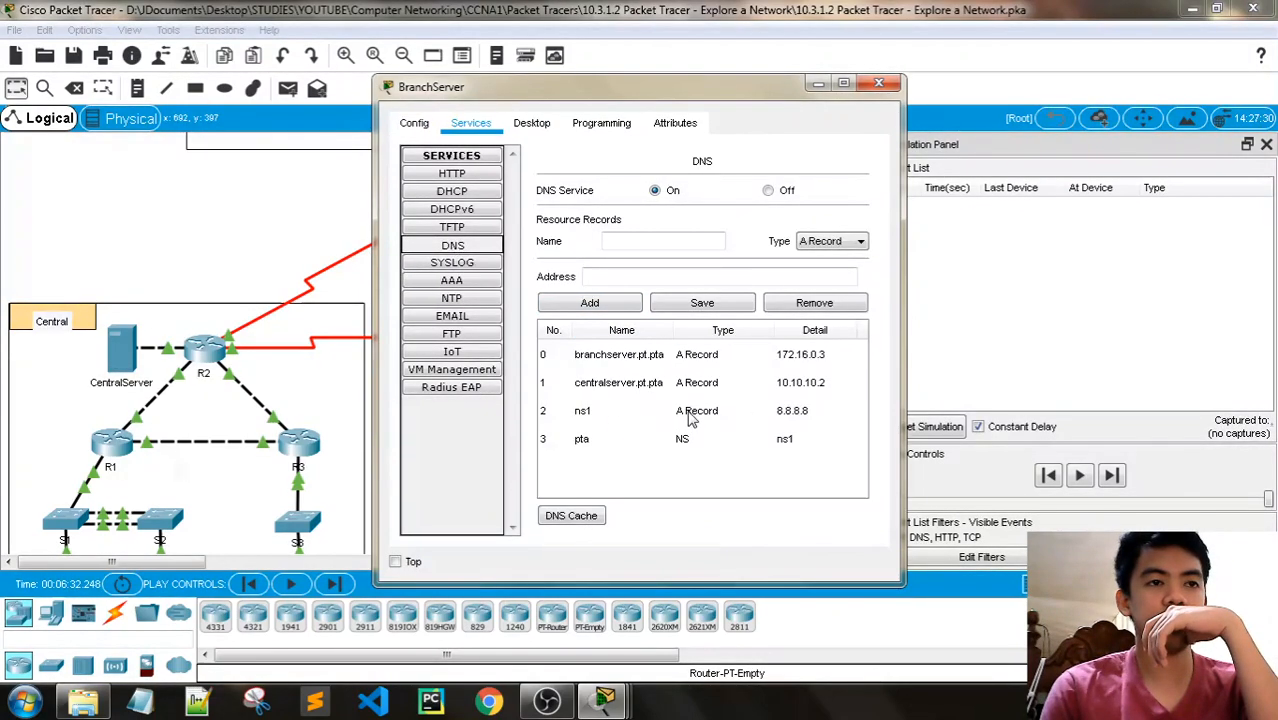
pyautogui.click(637, 417)
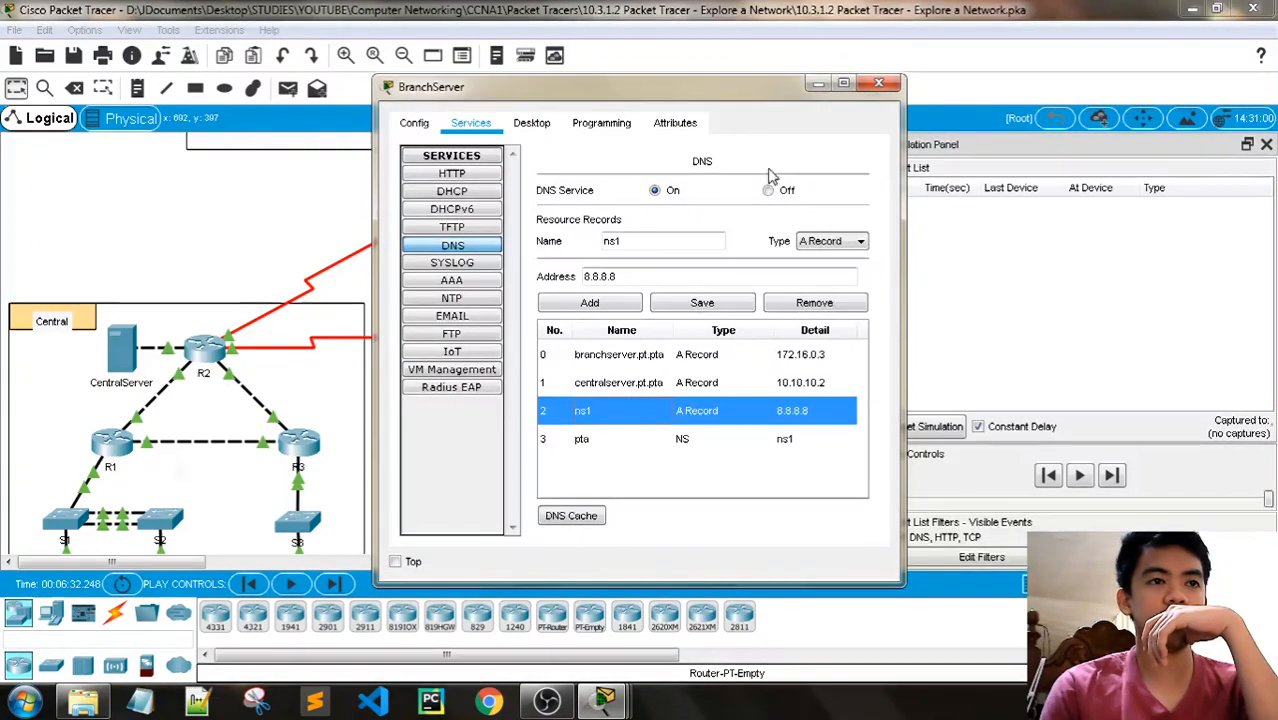
pyautogui.click(880, 85)
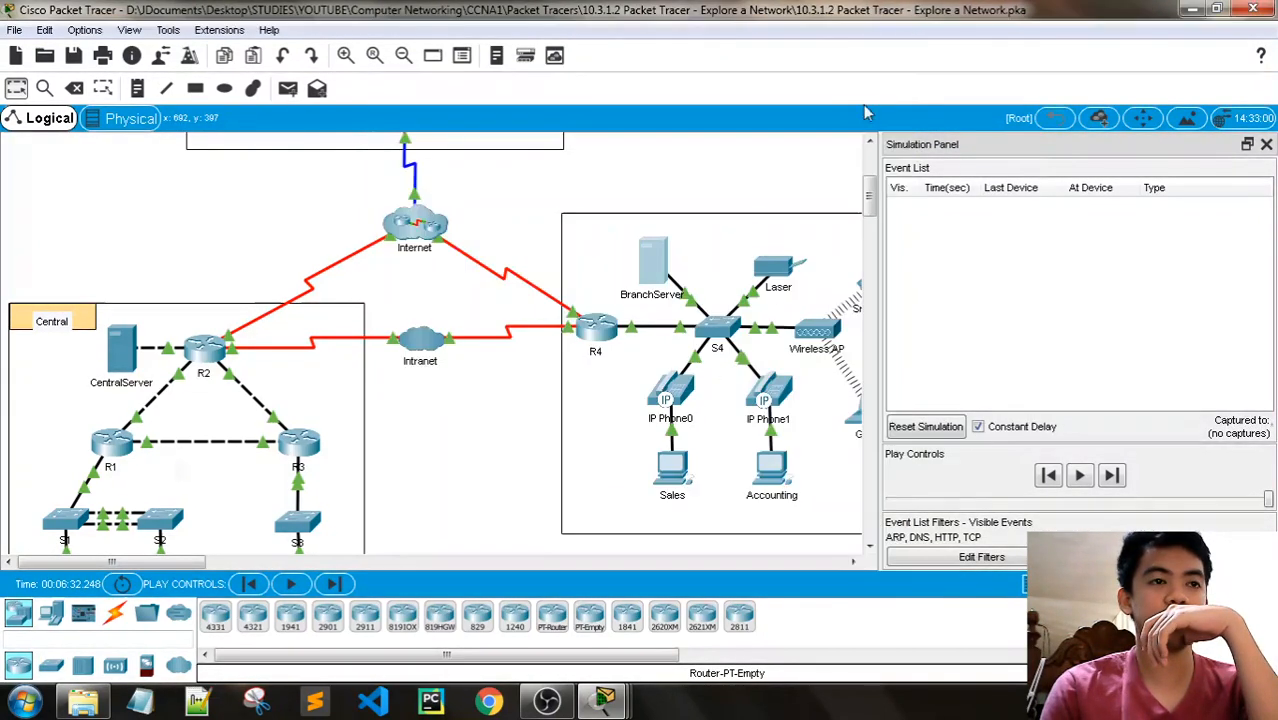
# - Inspect the DNS resource records of the CentralServer in the Central network and close its window
pyautogui.click(121, 350)
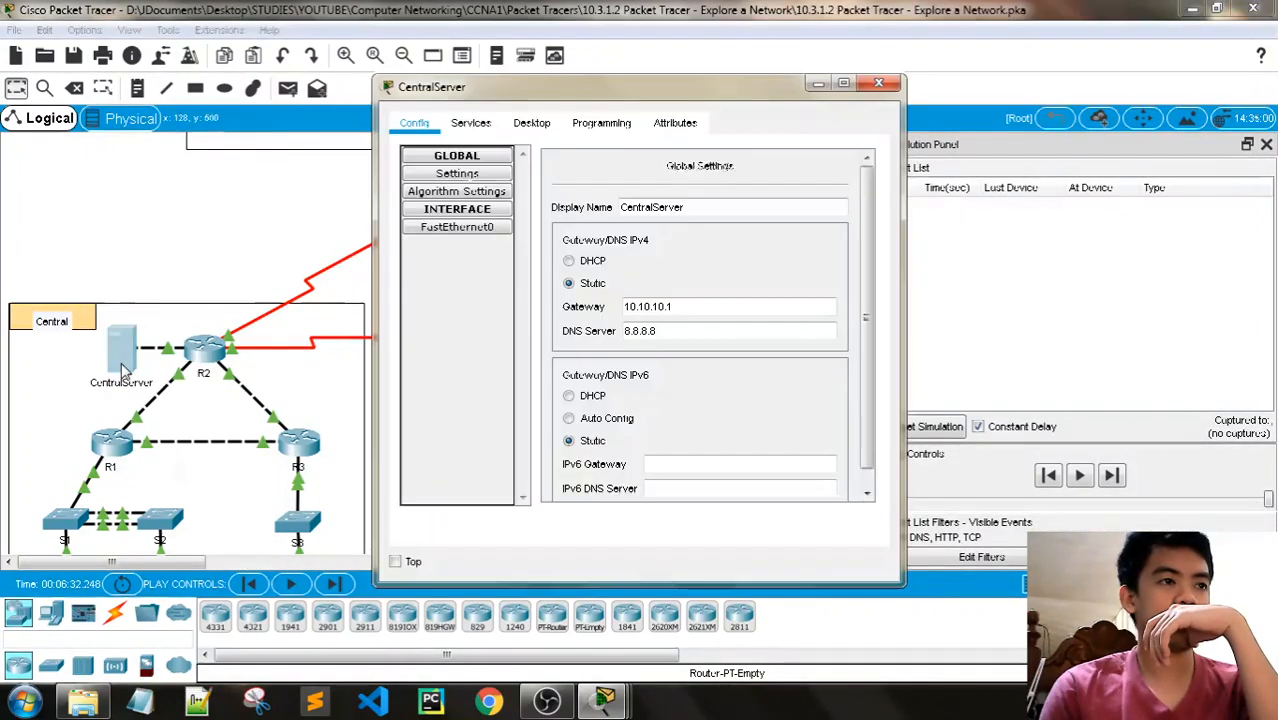
pyautogui.click(531, 122)
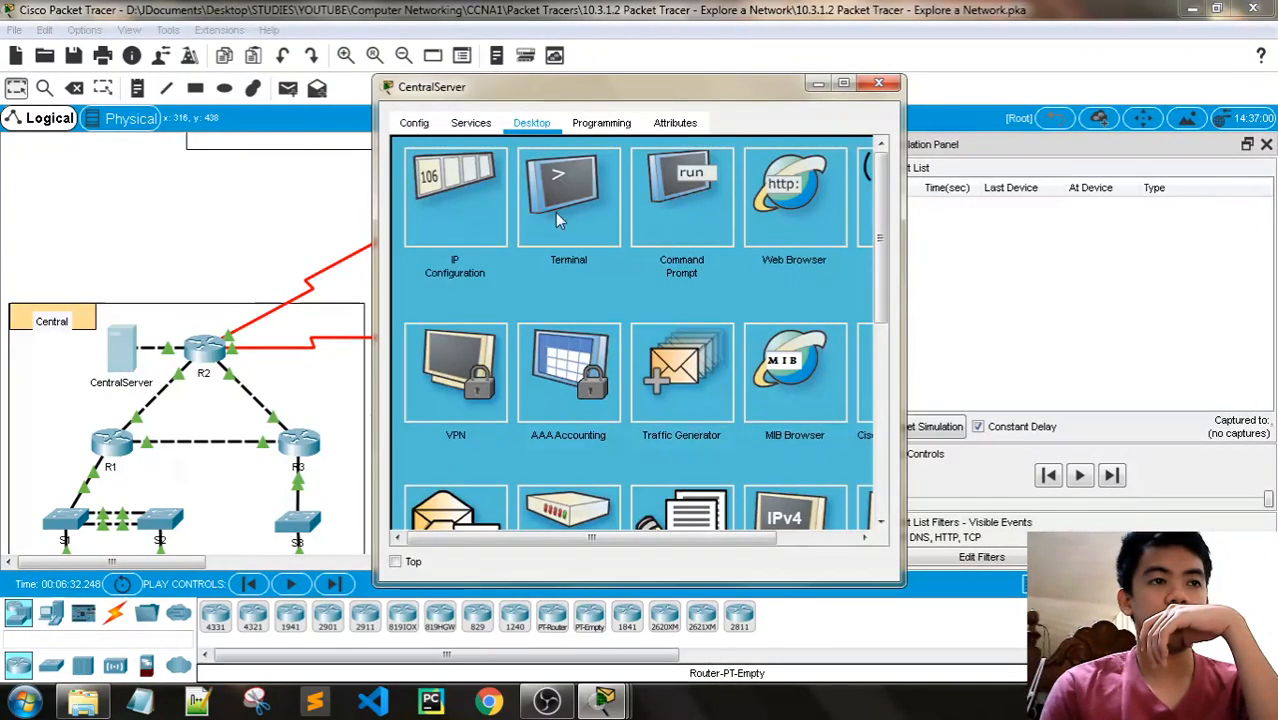
pyautogui.click(471, 122)
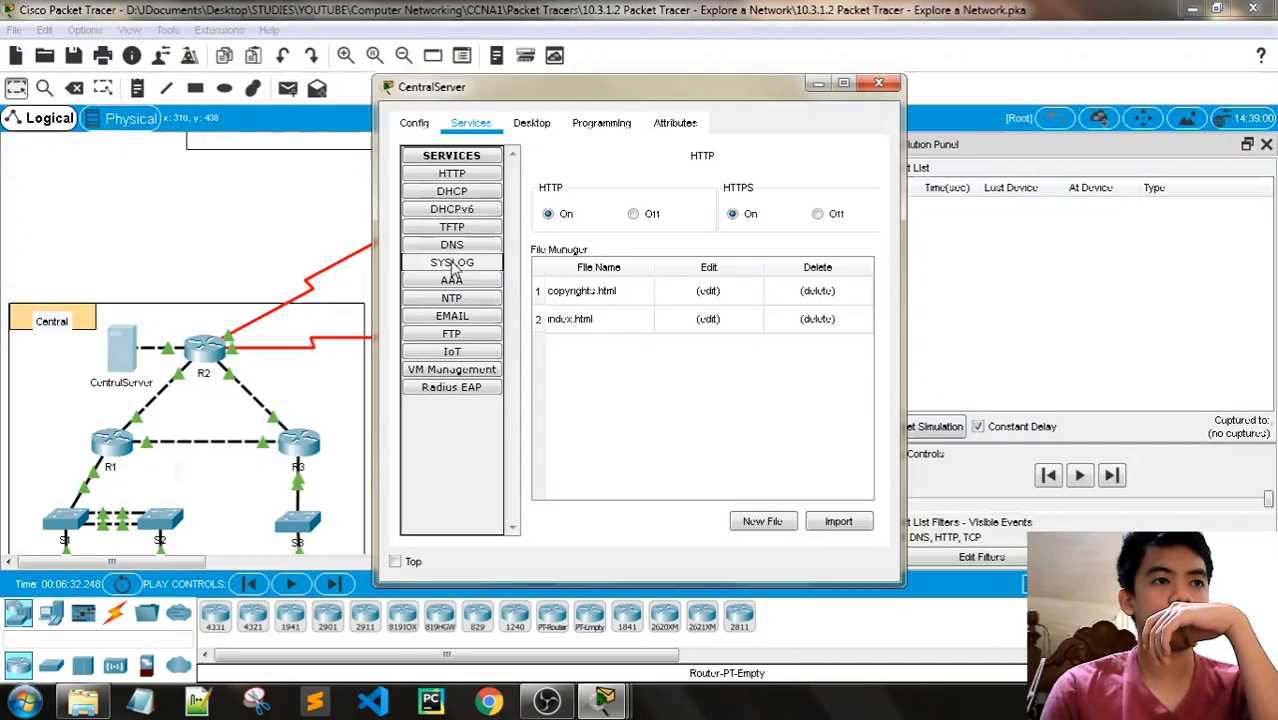
pyautogui.click(452, 245)
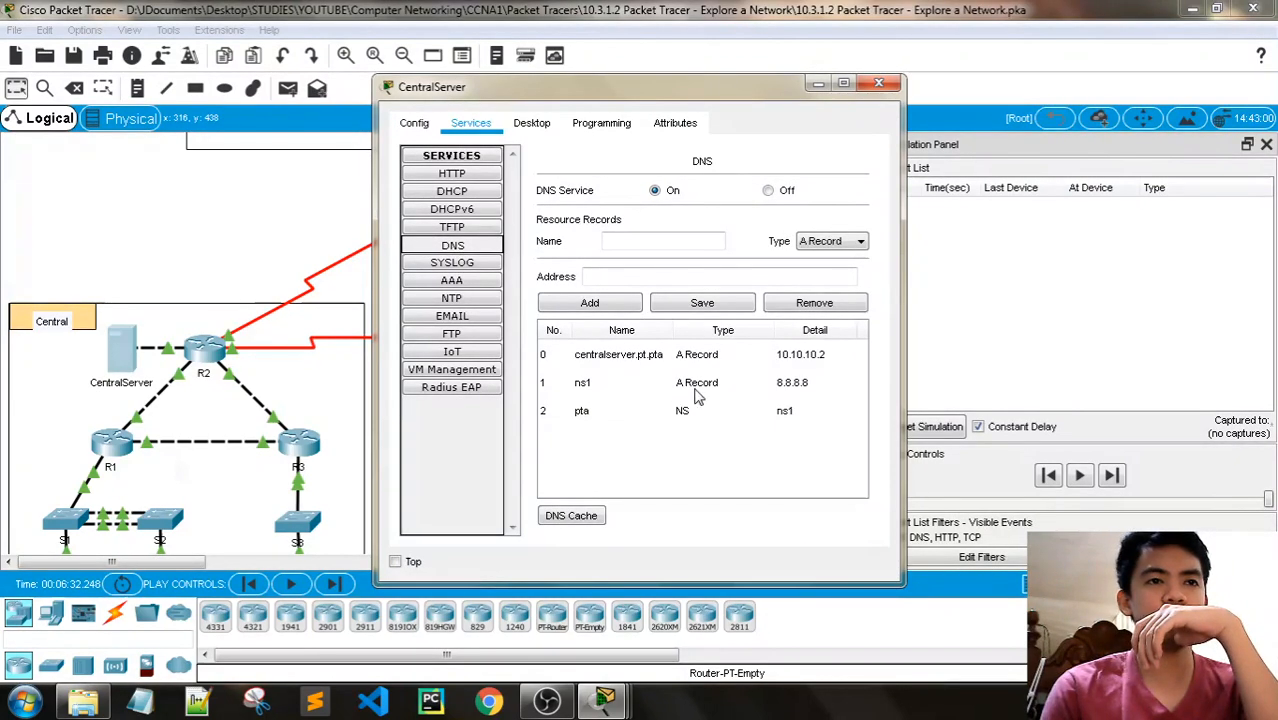
pyautogui.click(879, 84)
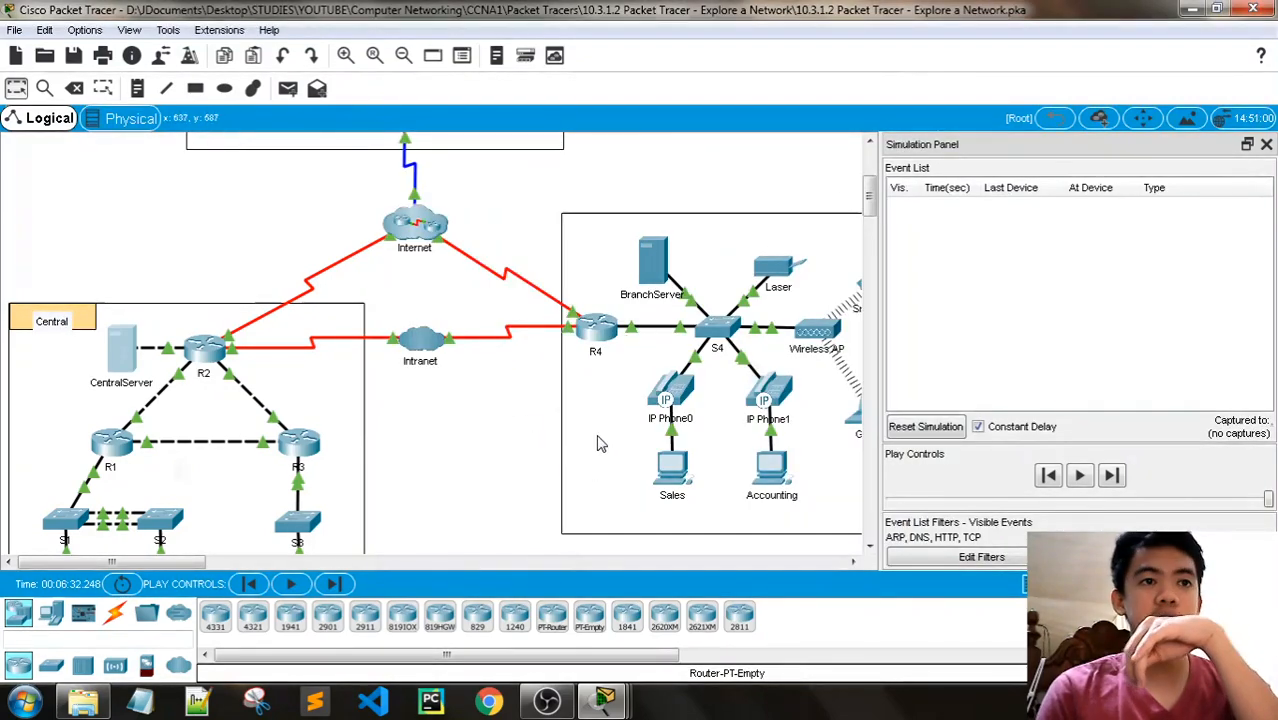
pyautogui.click(684, 481)
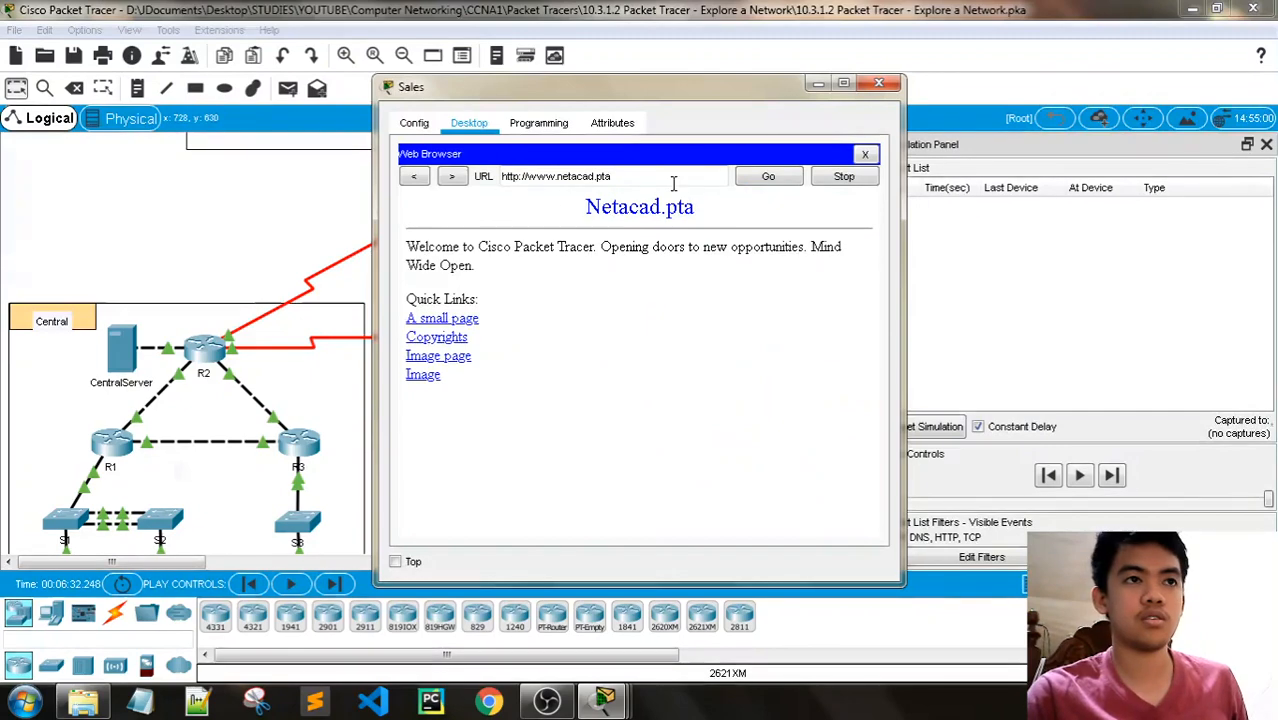
pyautogui.click(865, 154)
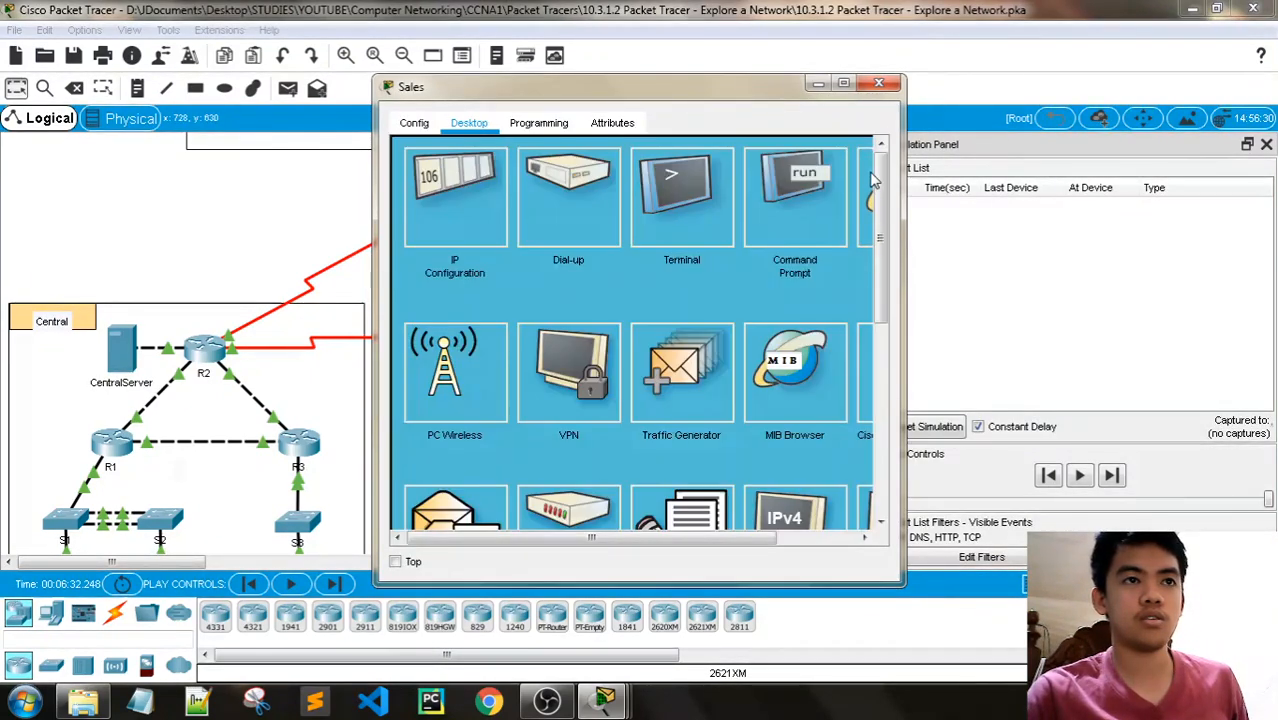
pyautogui.click(869, 184)
pyautogui.click(621, 181)
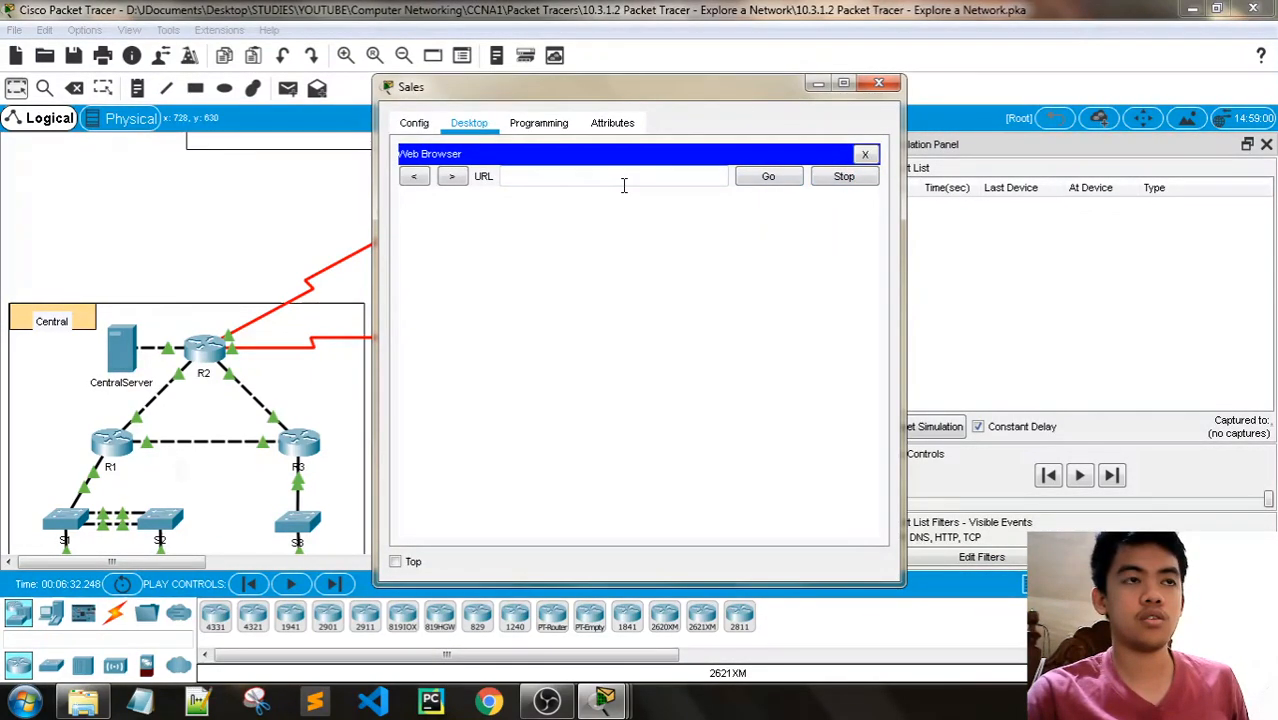
pyautogui.write('http://www.netacad.pta')
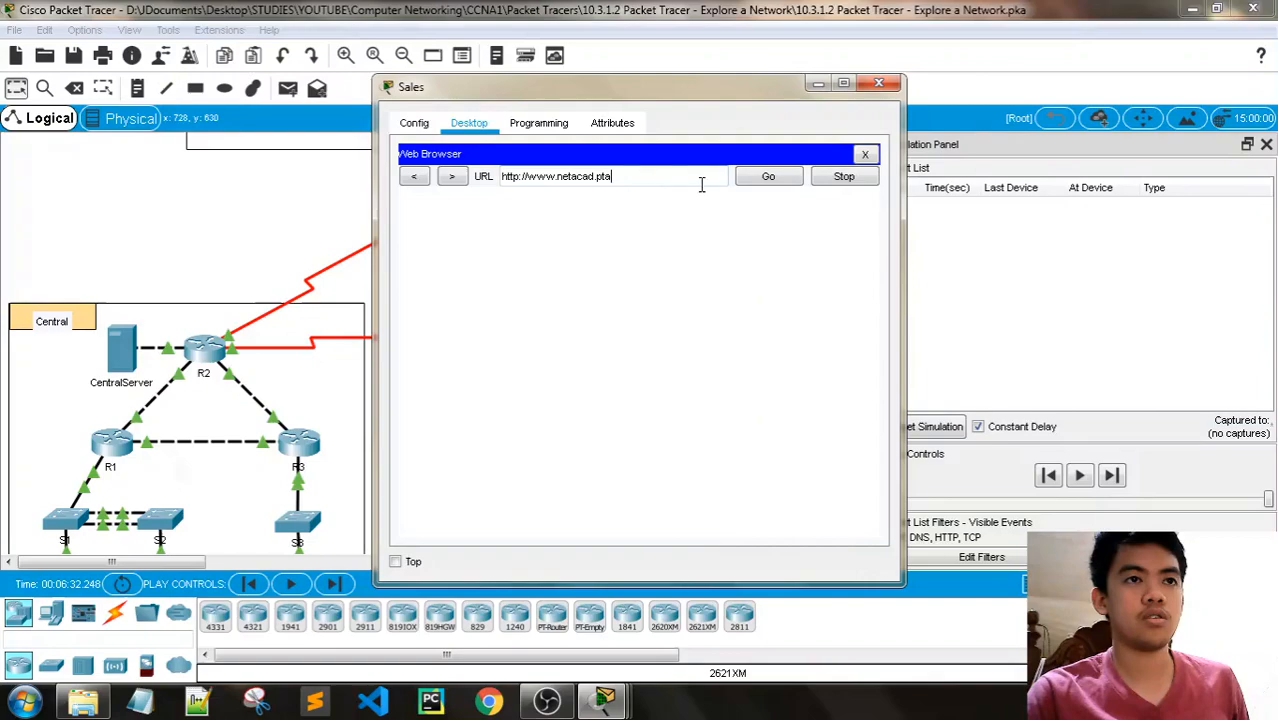
pyautogui.click(770, 180)
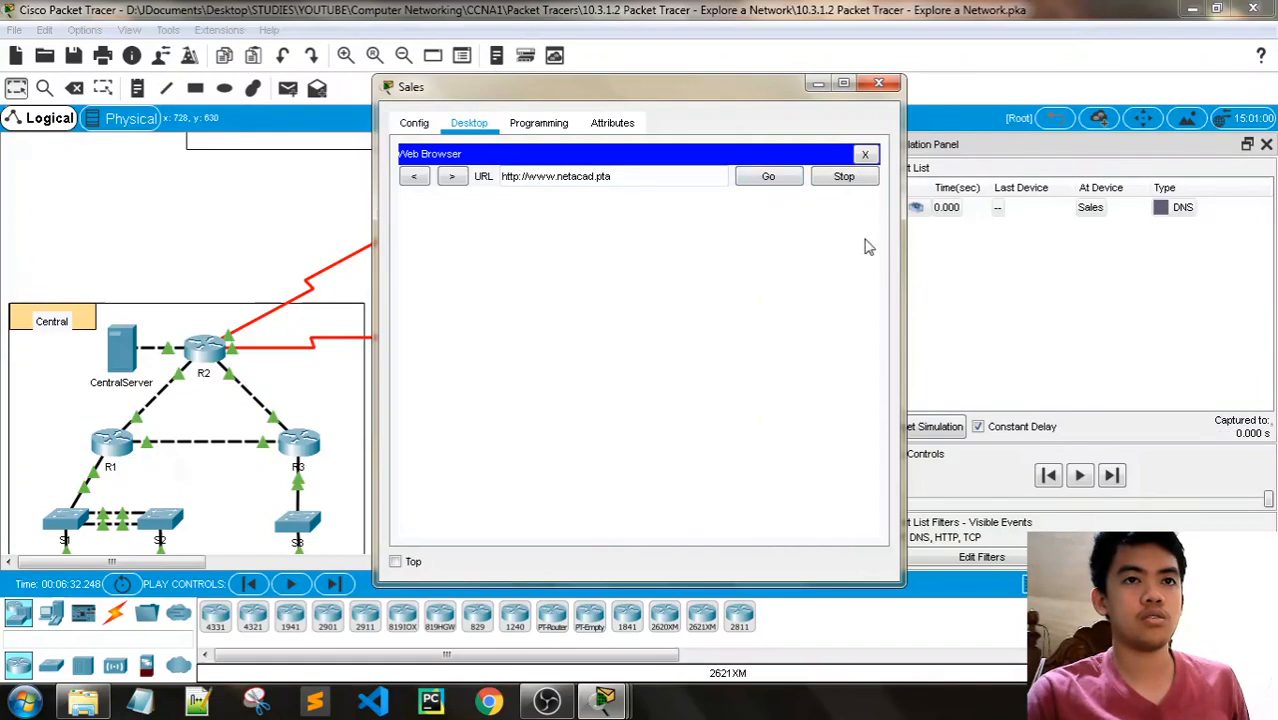
pyautogui.click(1082, 477)
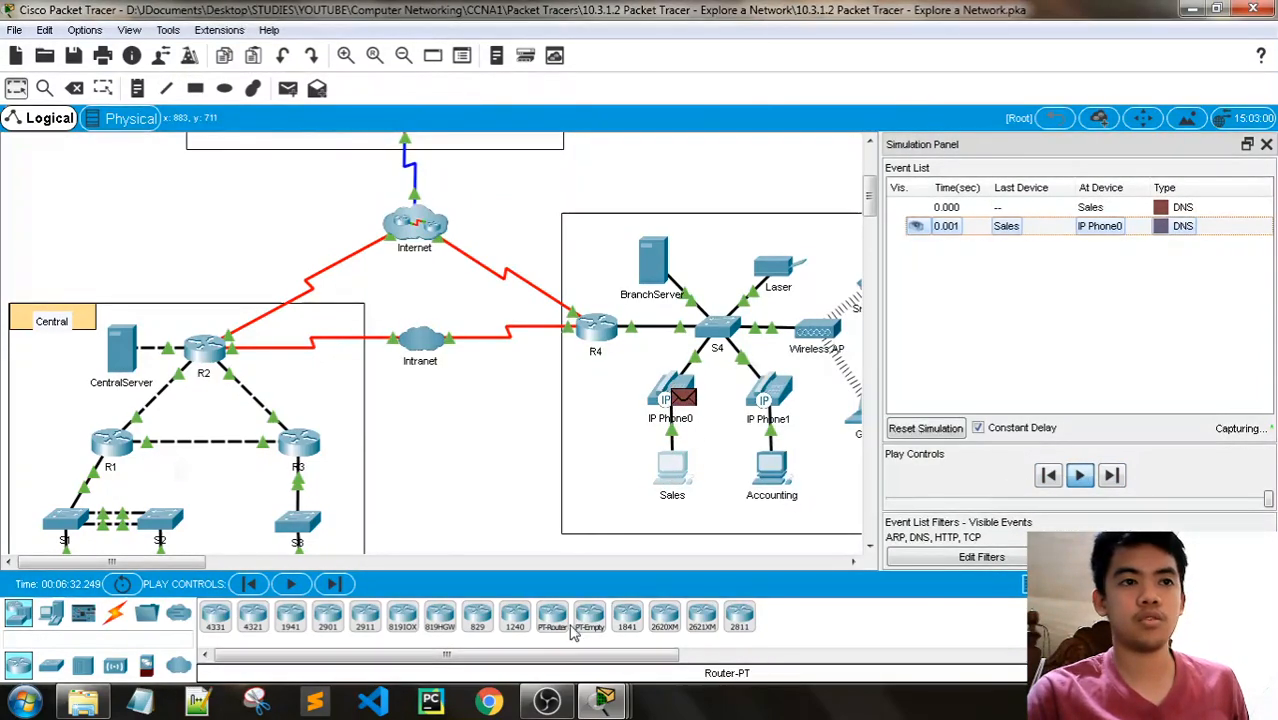
# - Read the Step 1 questions in the PT Activity instructions while following the events being captured
pyautogui.moveTo(605, 700)
pyautogui.click(524, 622)
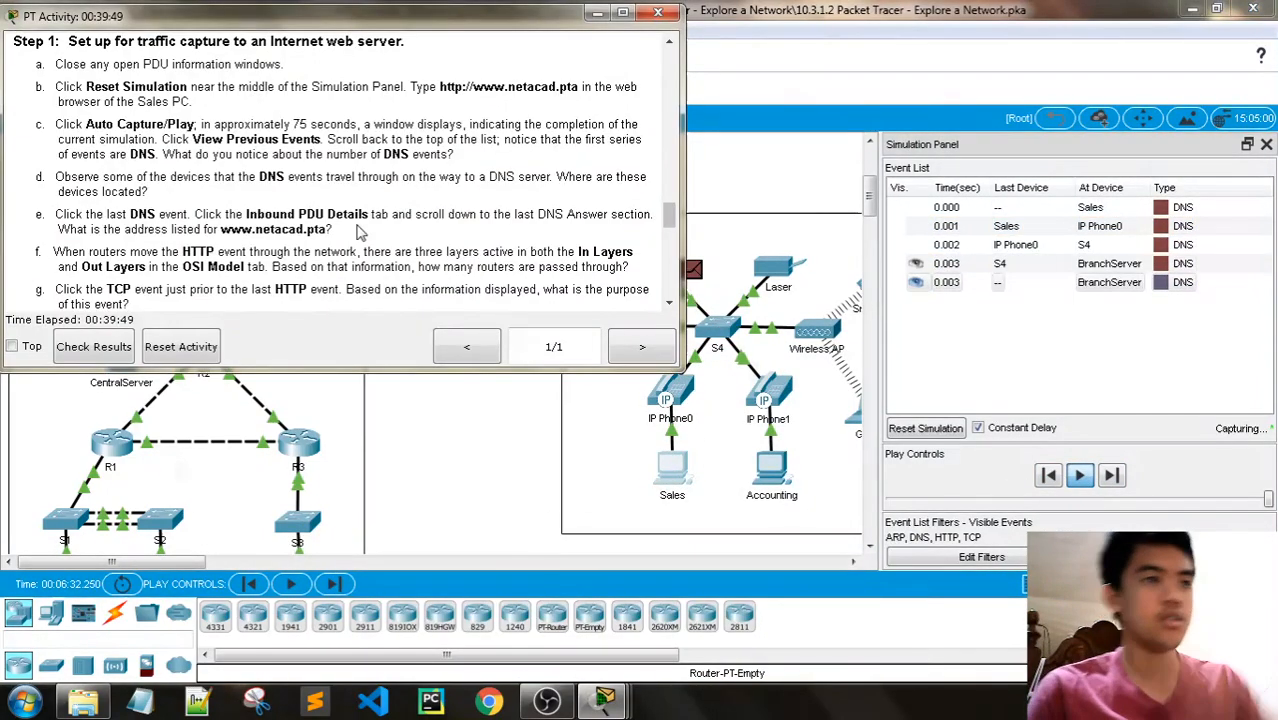
pyautogui.scroll(-1, 392, 247)
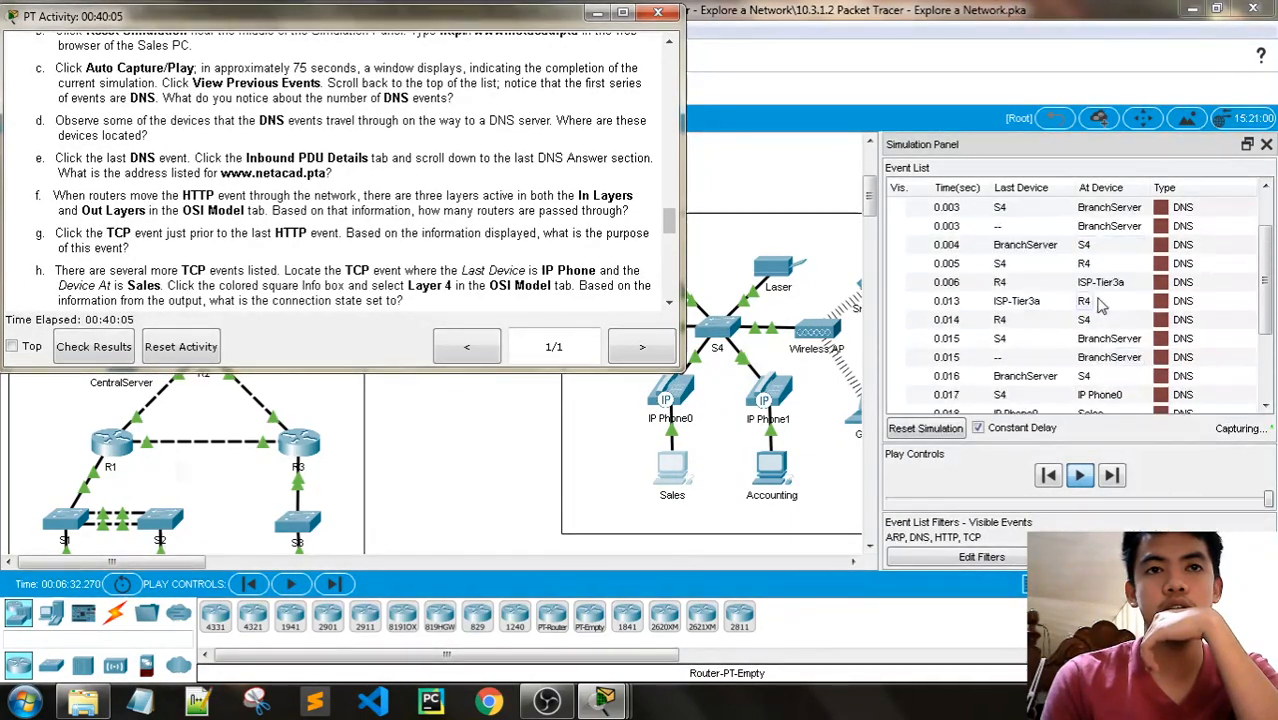
pyautogui.scroll(4, 1100, 305)
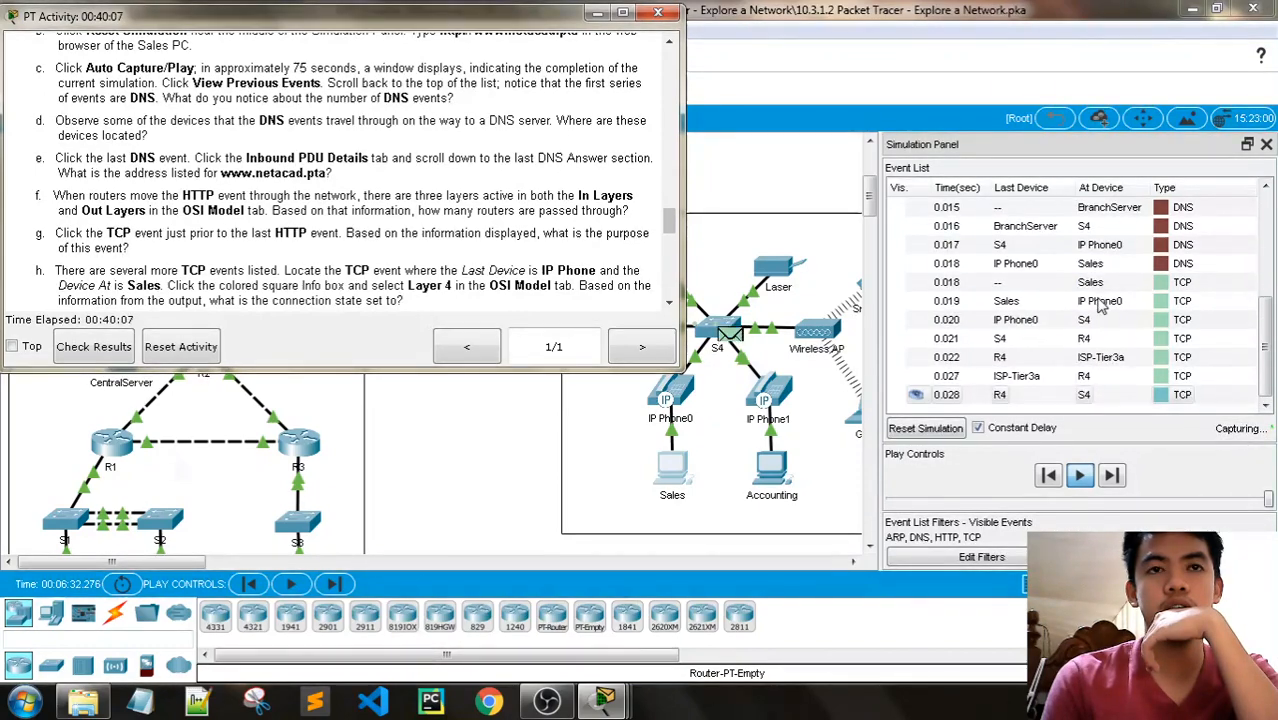
pyautogui.scroll(-4, 1100, 305)
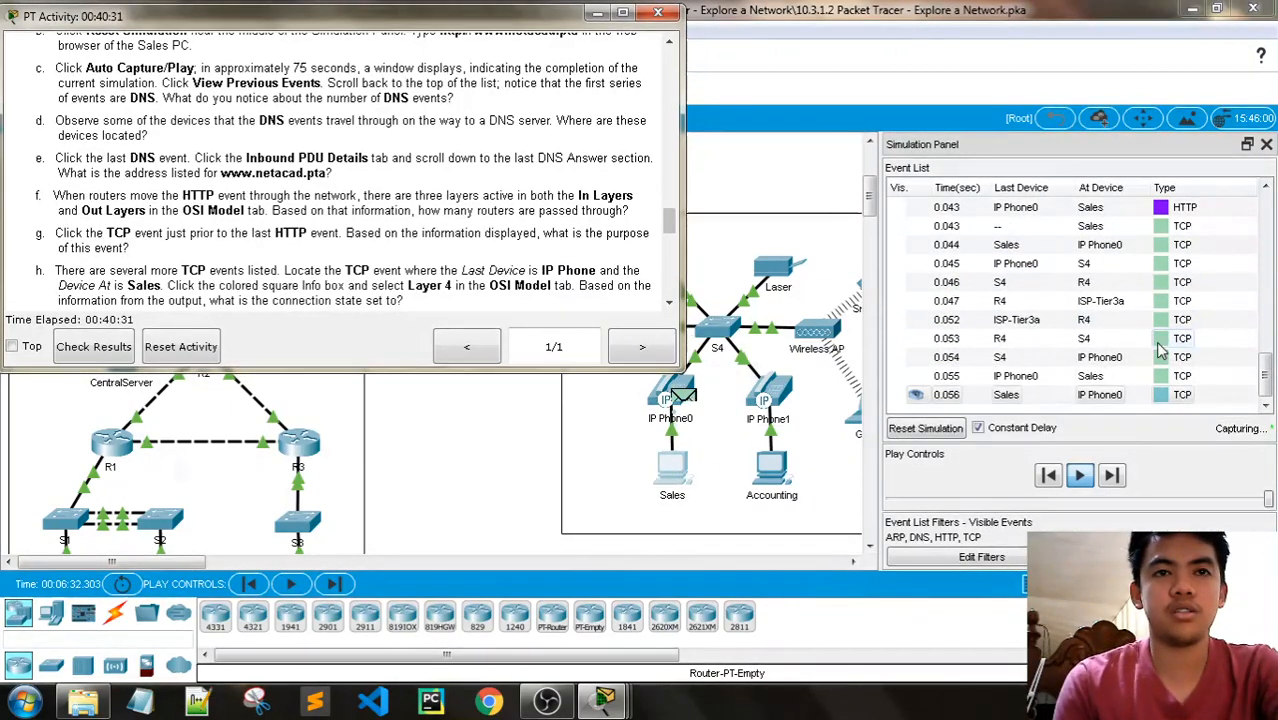
# - Stop the automatic capture and review the event list from the first DNS events to the HTTP events
pyautogui.click(1080, 477)
pyautogui.moveTo(1269, 383); pyautogui.dragTo(1270, 195)
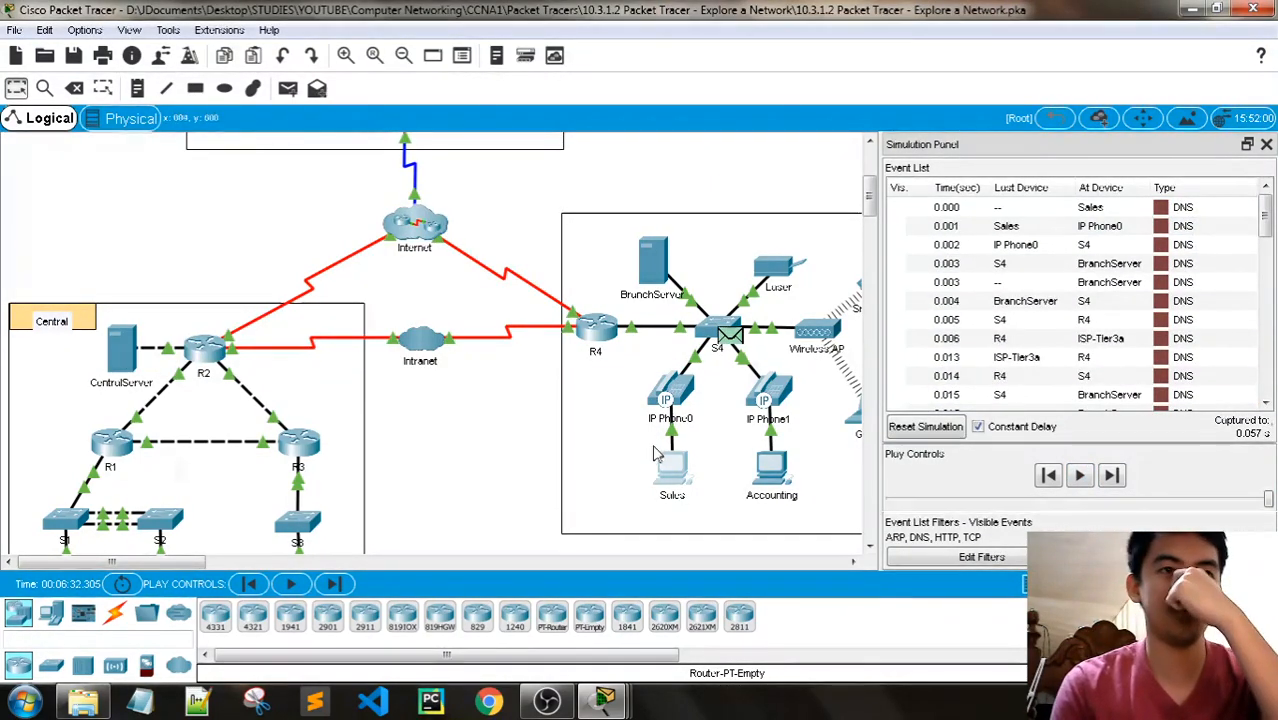
pyautogui.moveTo(1268, 228); pyautogui.dragTo(1268, 305)
# - Bring up the PT Activity instructions and check the event list for the routers the HTTP events pass through for question f
pyautogui.moveTo(617, 708)
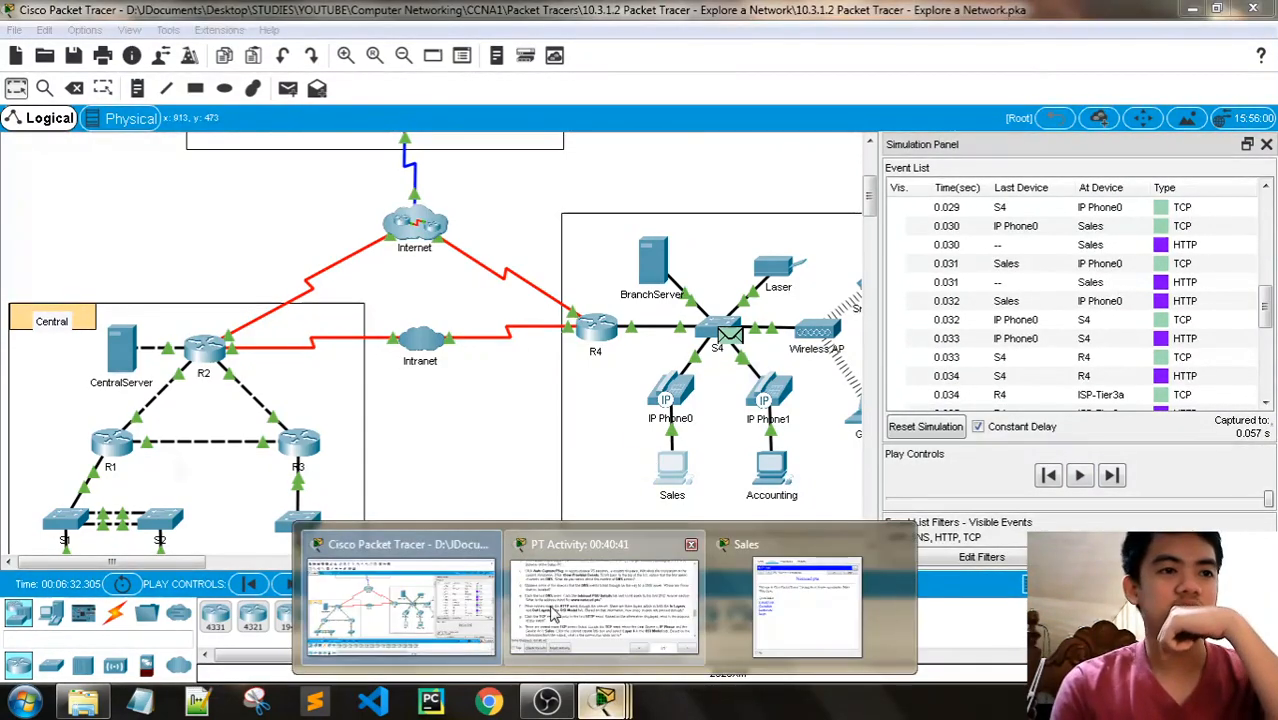
pyautogui.click(604, 600)
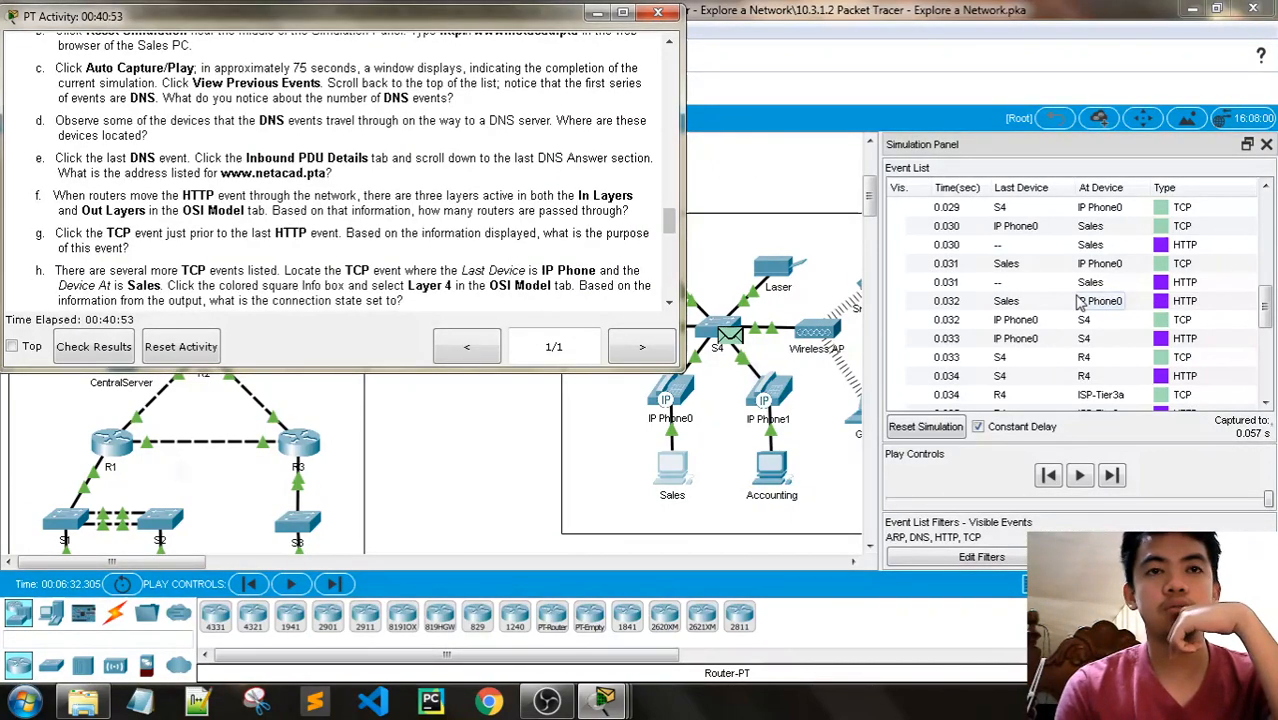
pyautogui.scroll(-1, 1080, 303)
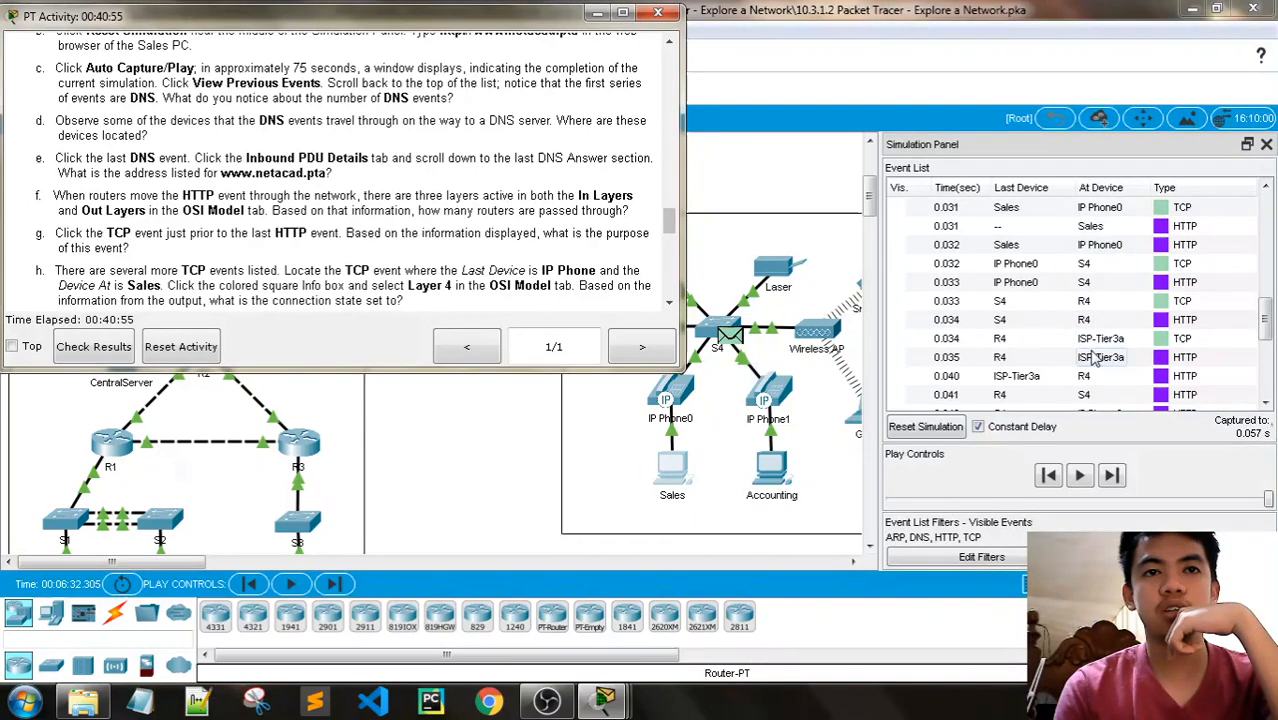
pyautogui.scroll(-1, 1095, 340)
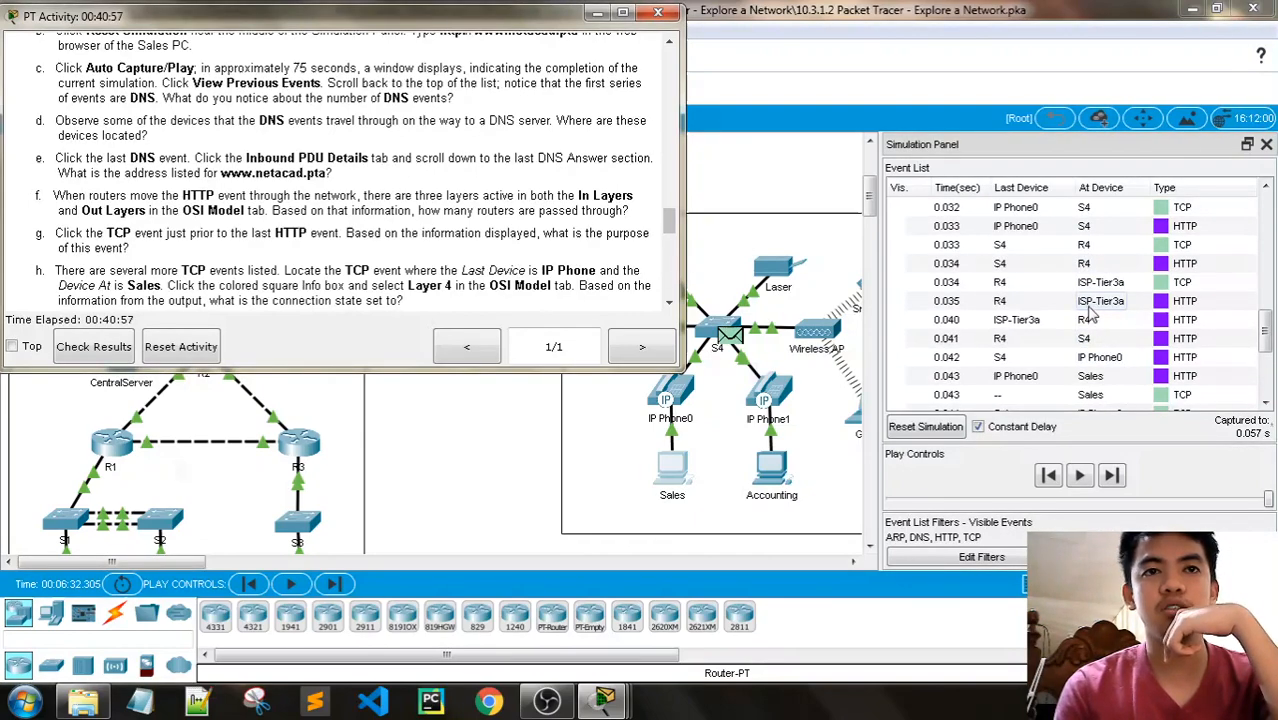
pyautogui.scroll(-1, 1092, 314)
pyautogui.scroll(1, 1080, 285)
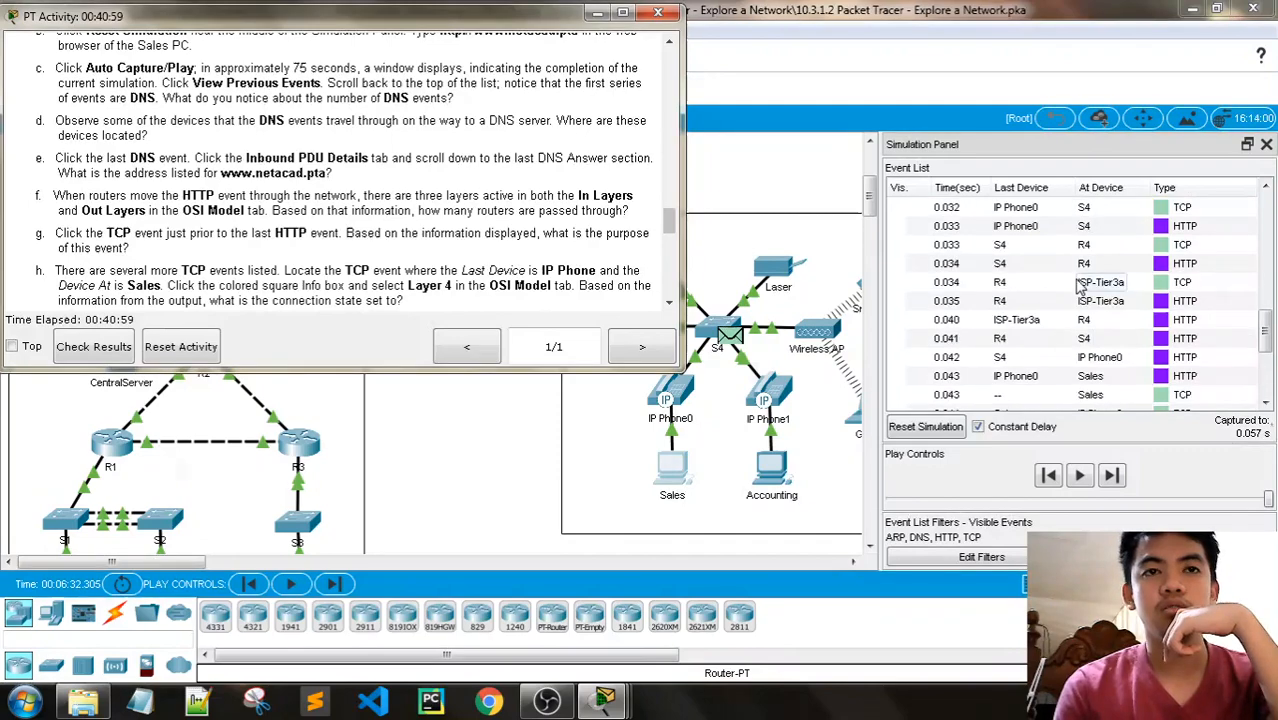
# - Inspect the routers and servers inside the Internet cluster, and return to the root topology
pyautogui.click(598, 13)
pyautogui.click(427, 231)
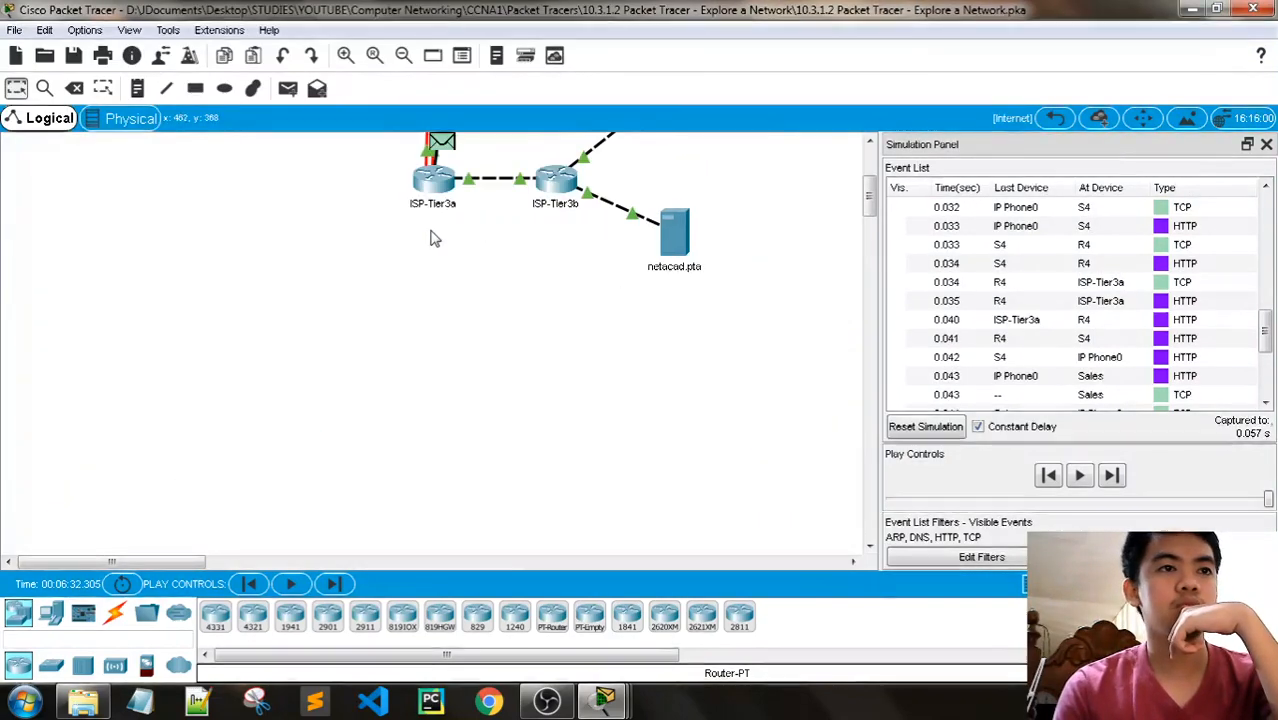
pyautogui.scroll(2, 492, 262)
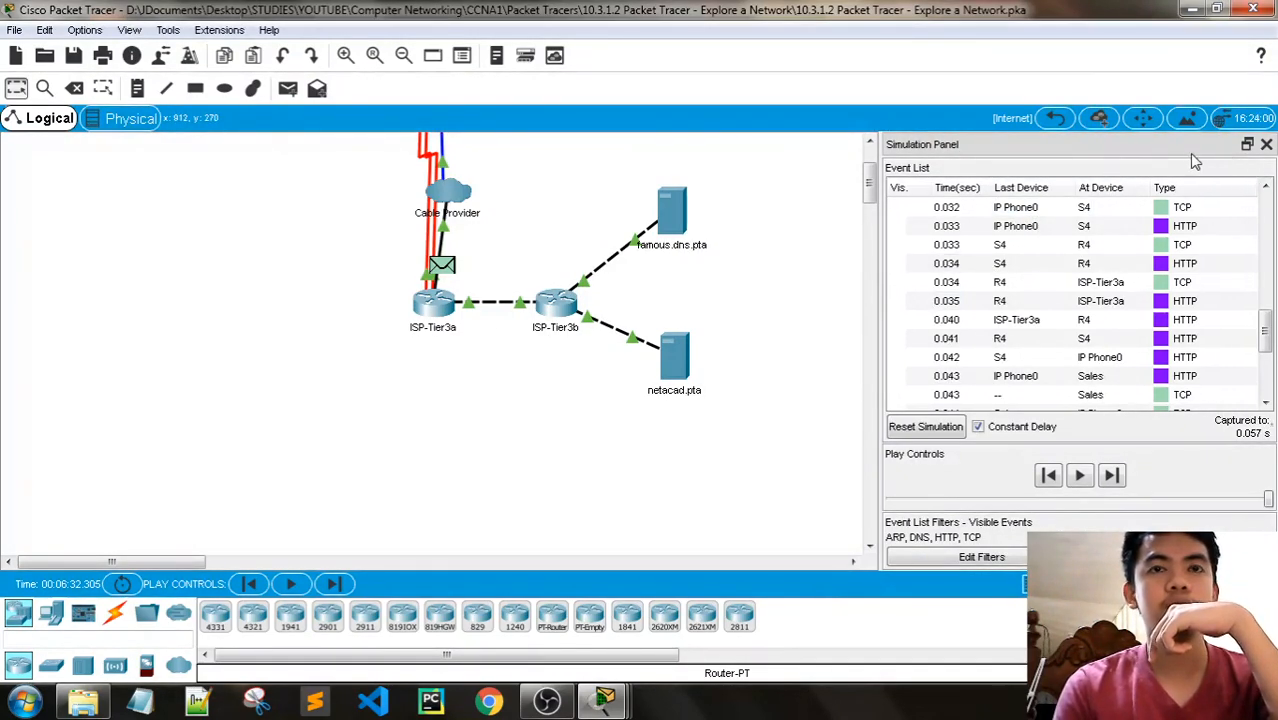
pyautogui.click(1055, 118)
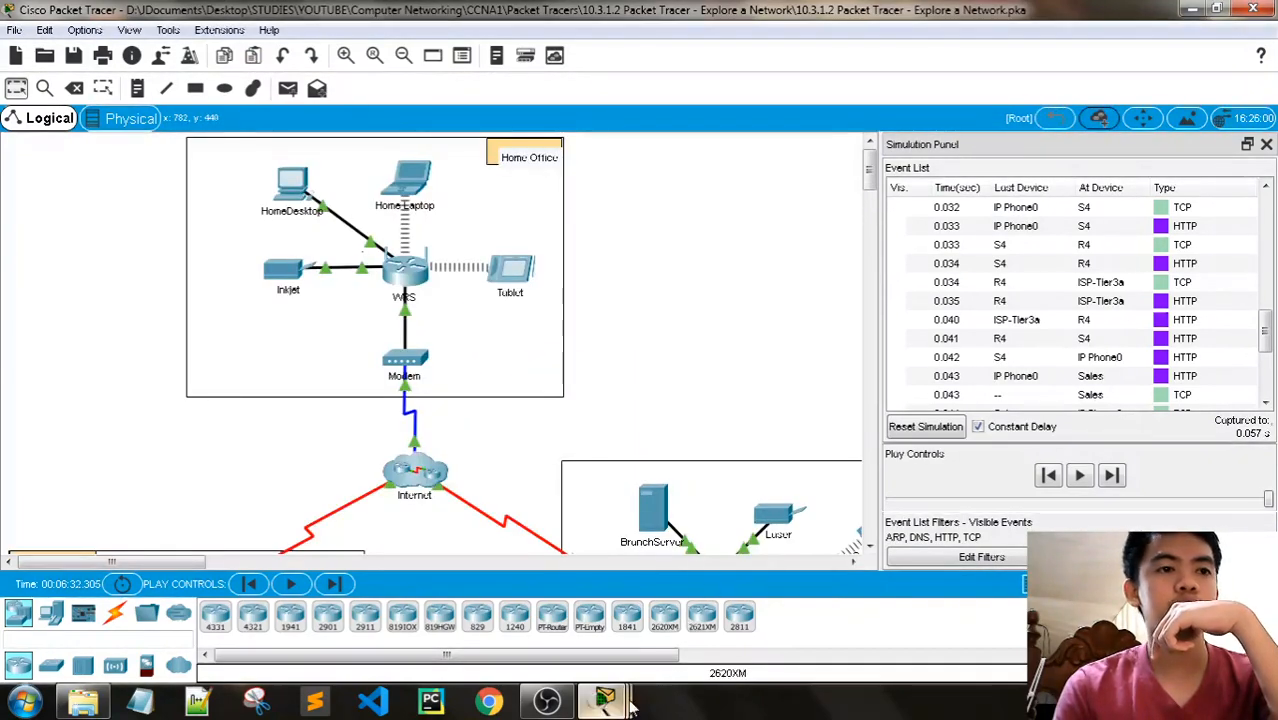
# - Read question g in the PT Activity instructions and open the PDU information of the 0.034 s TCP event at ISP-Tier3a
pyautogui.moveTo(630, 705)
pyautogui.click(610, 588)
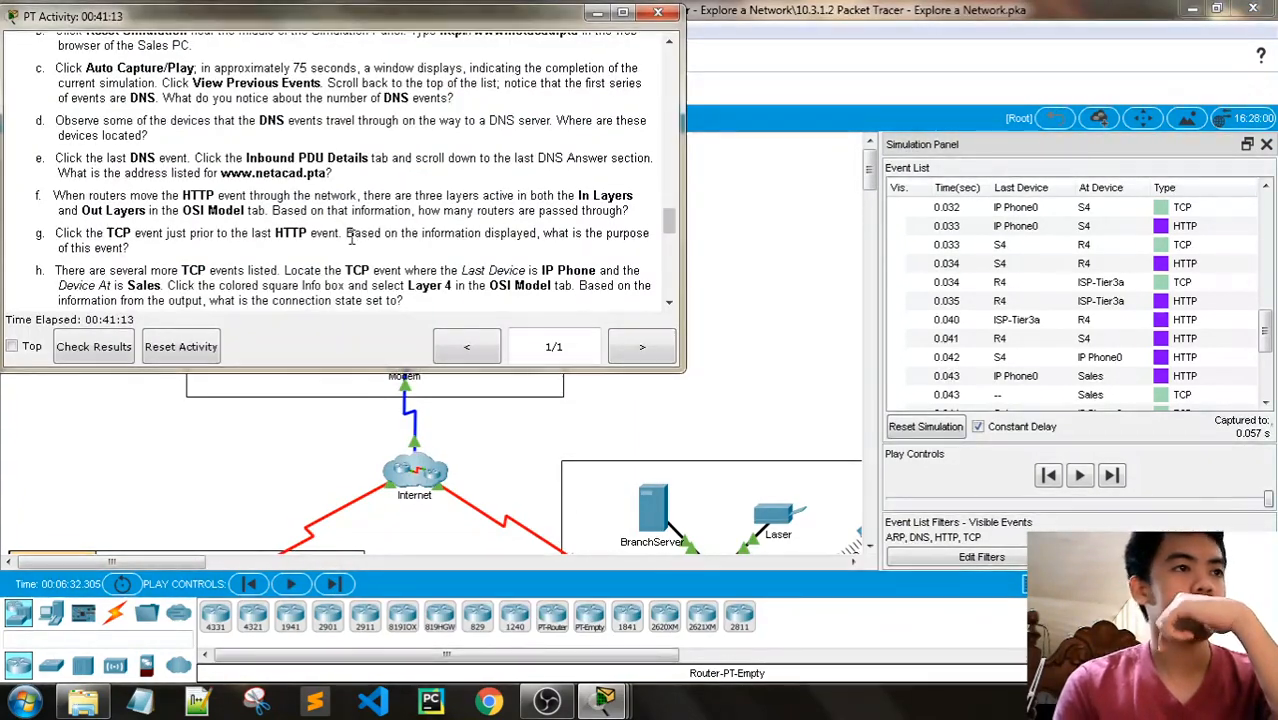
pyautogui.scroll(-1, 370, 214)
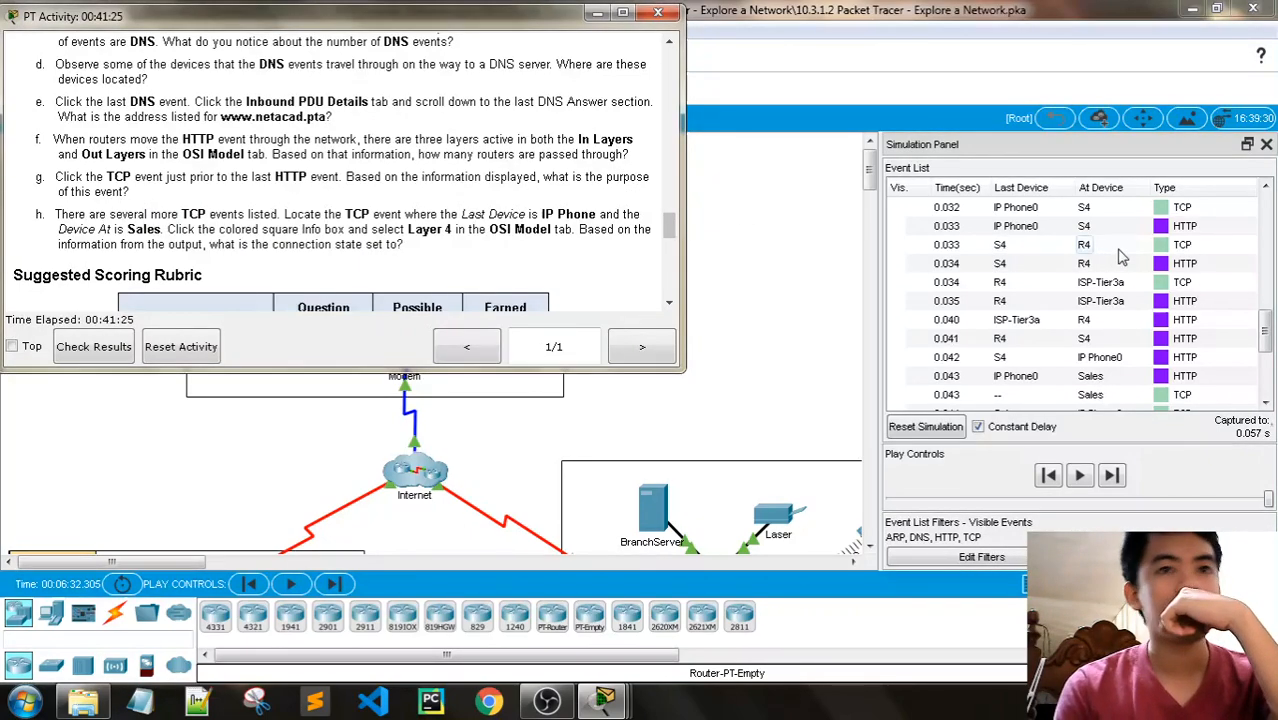
pyautogui.scroll(-1, 1112, 260)
pyautogui.scroll(1, 1145, 317)
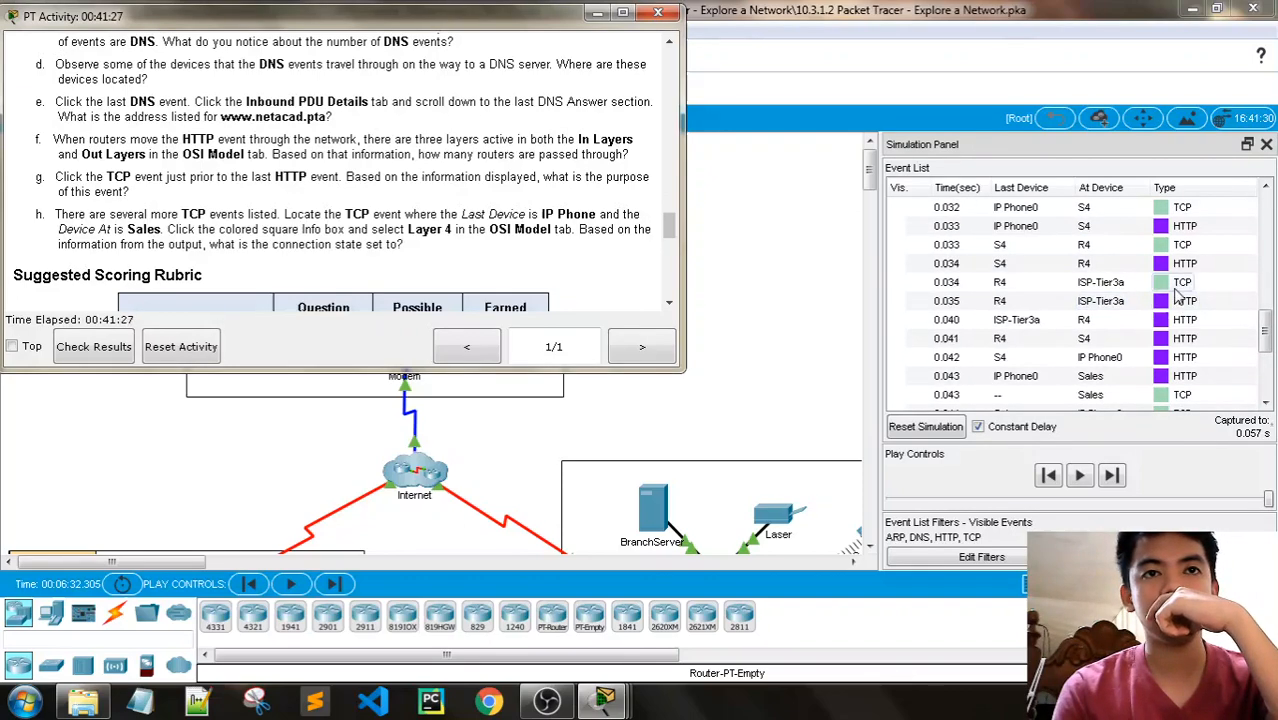
pyautogui.click(1161, 283)
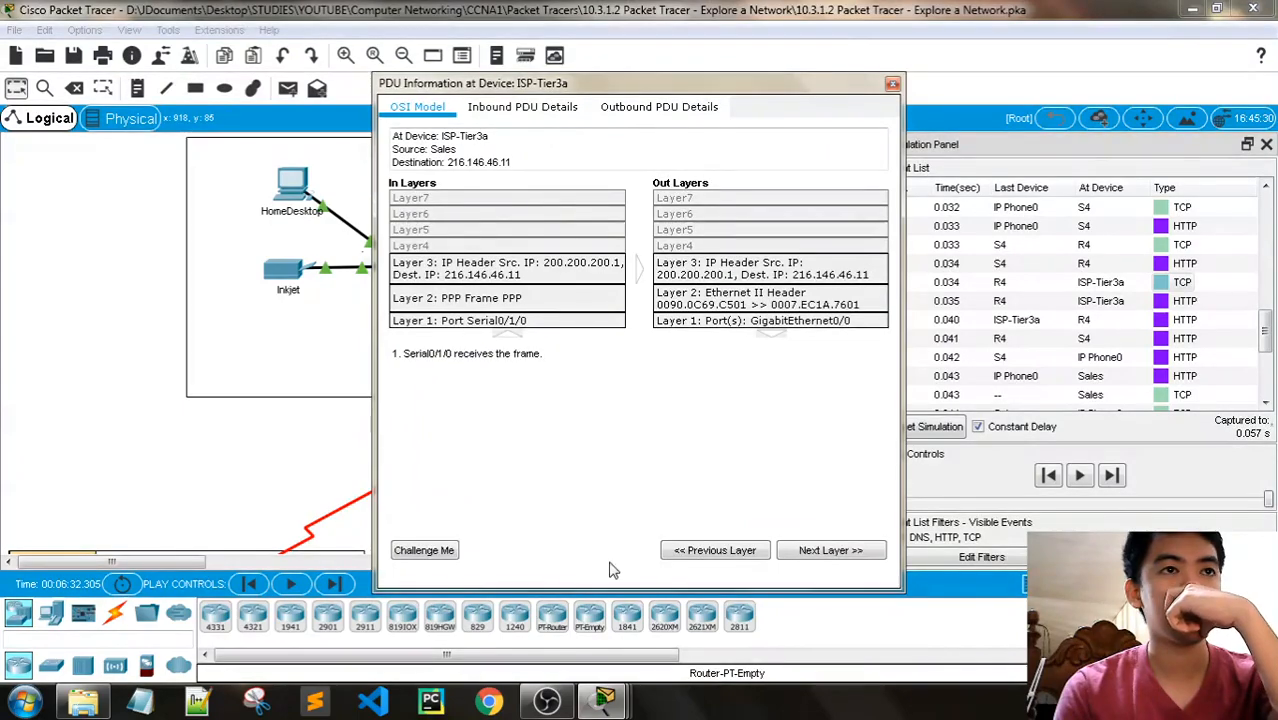
# - Recheck question g and examine the inbound and outbound PDU details of the TCP event at ISP-Tier3a
pyautogui.moveTo(608, 698)
pyautogui.click(605, 615)
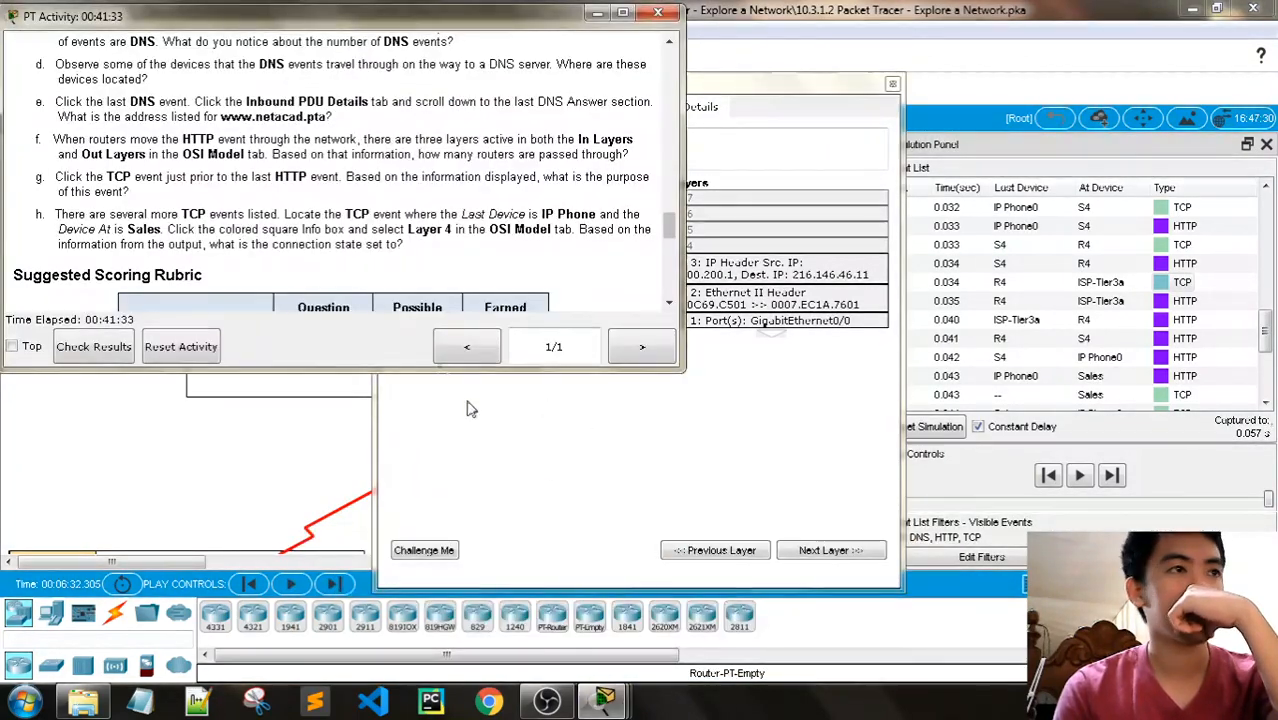
pyautogui.click(716, 91)
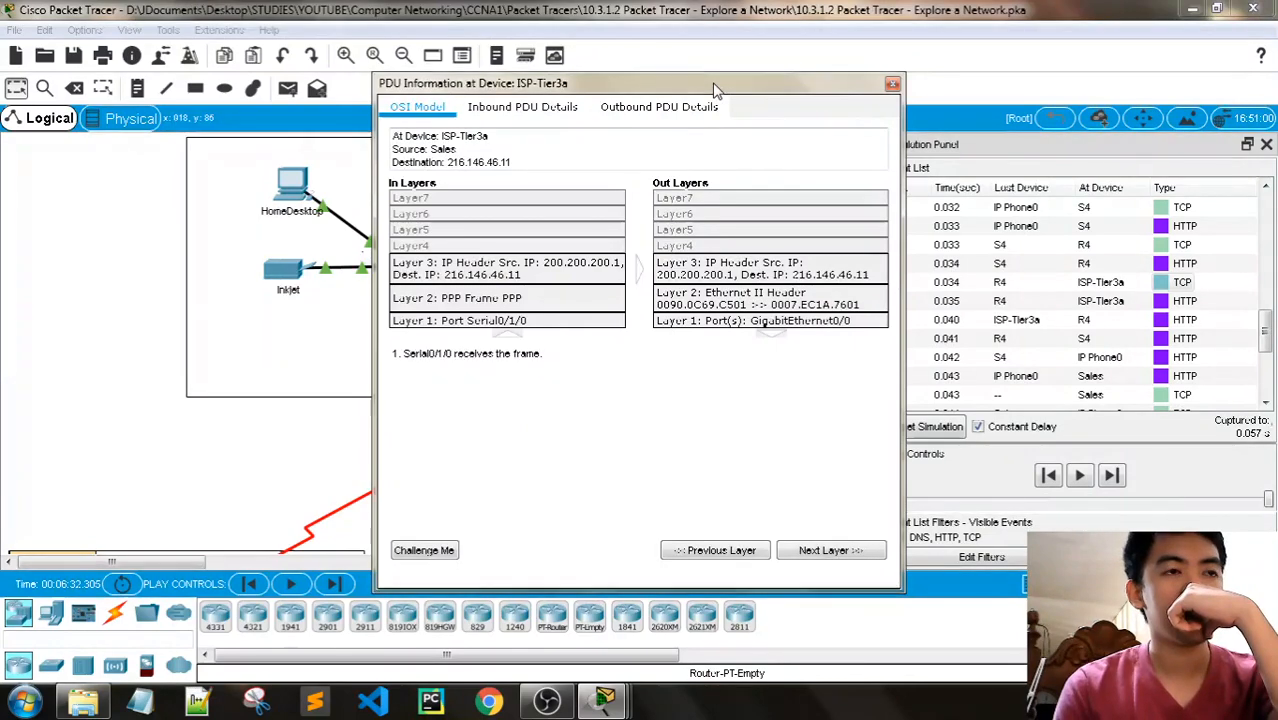
pyautogui.moveTo(716, 91); pyautogui.dragTo(740, 88)
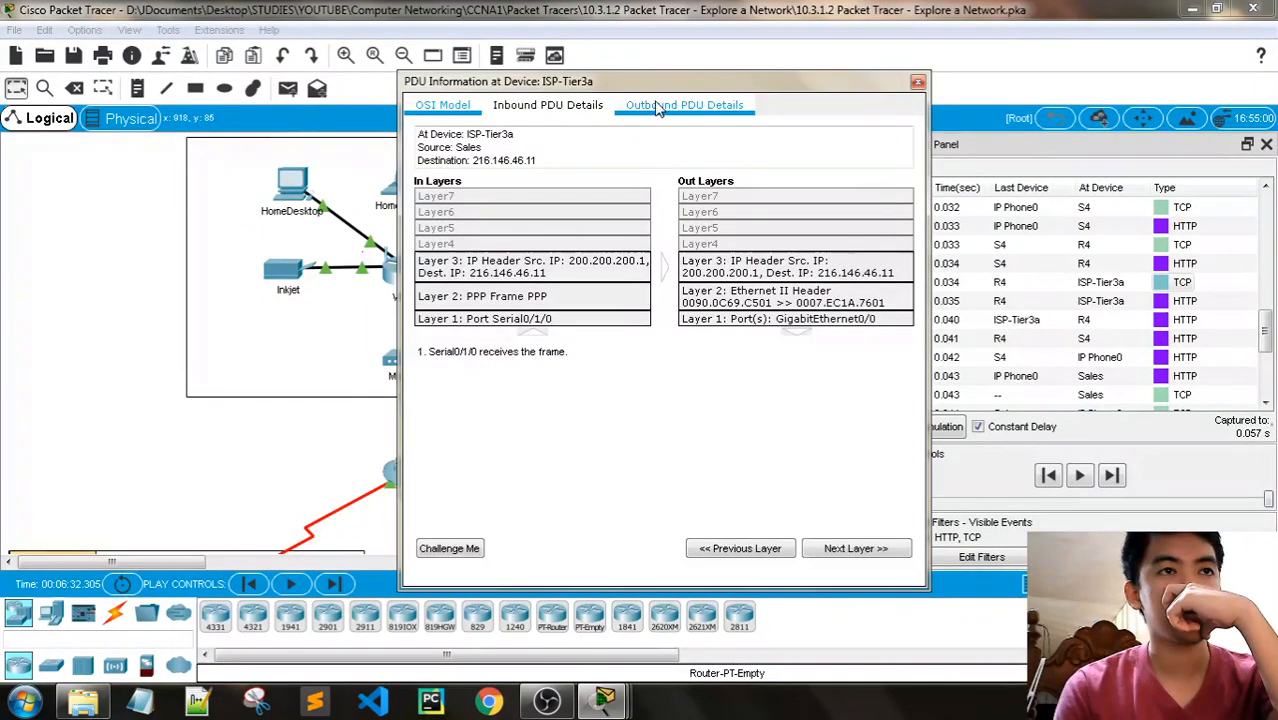
pyautogui.click(556, 106)
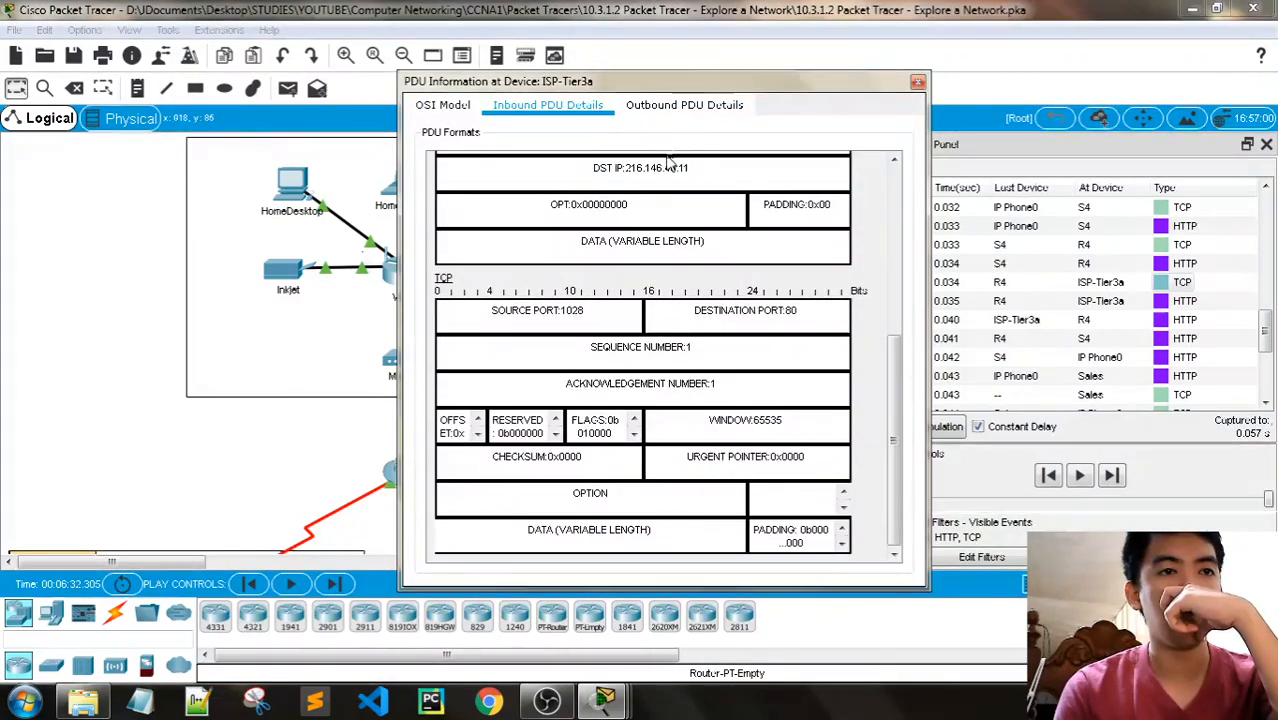
pyautogui.click(684, 106)
pyautogui.scroll(-5, 663, 312)
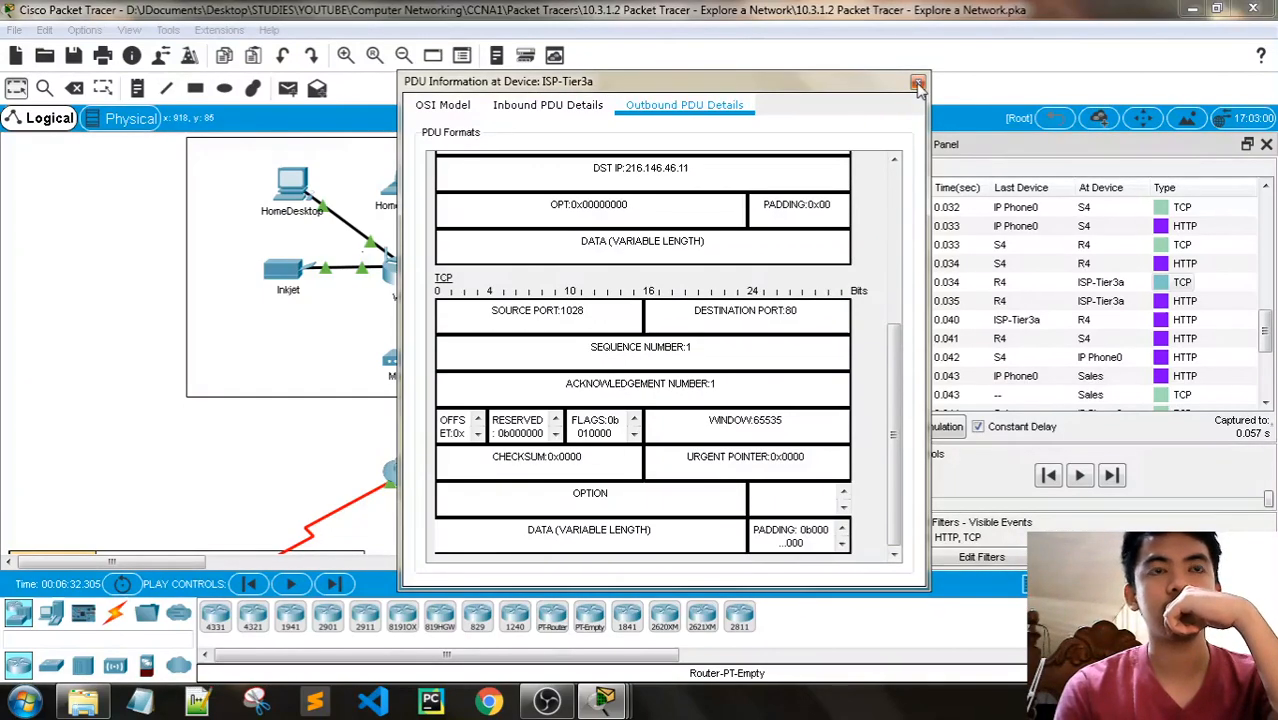
# - Read question h in the PT Activity instructions and find the final TCP events in the event list
pyautogui.moveTo(604, 700)
pyautogui.click(565, 645)
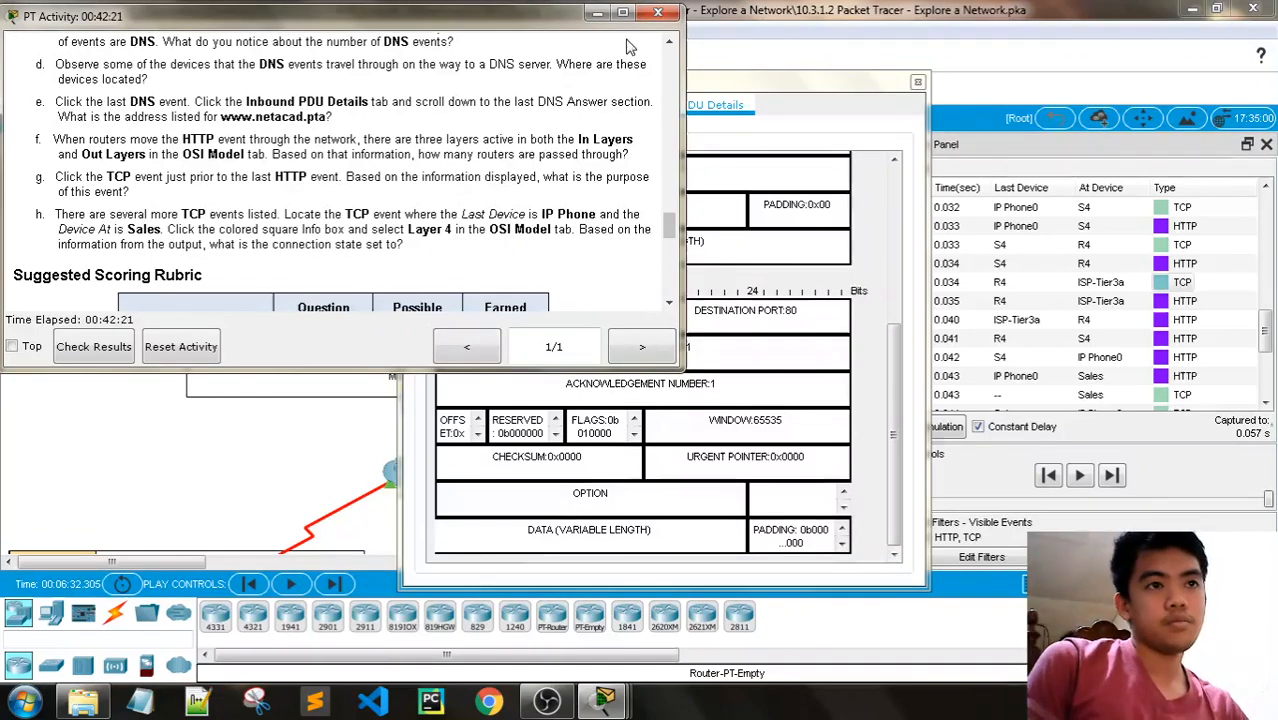
pyautogui.click(598, 13)
pyautogui.scroll(-3, 1172, 336)
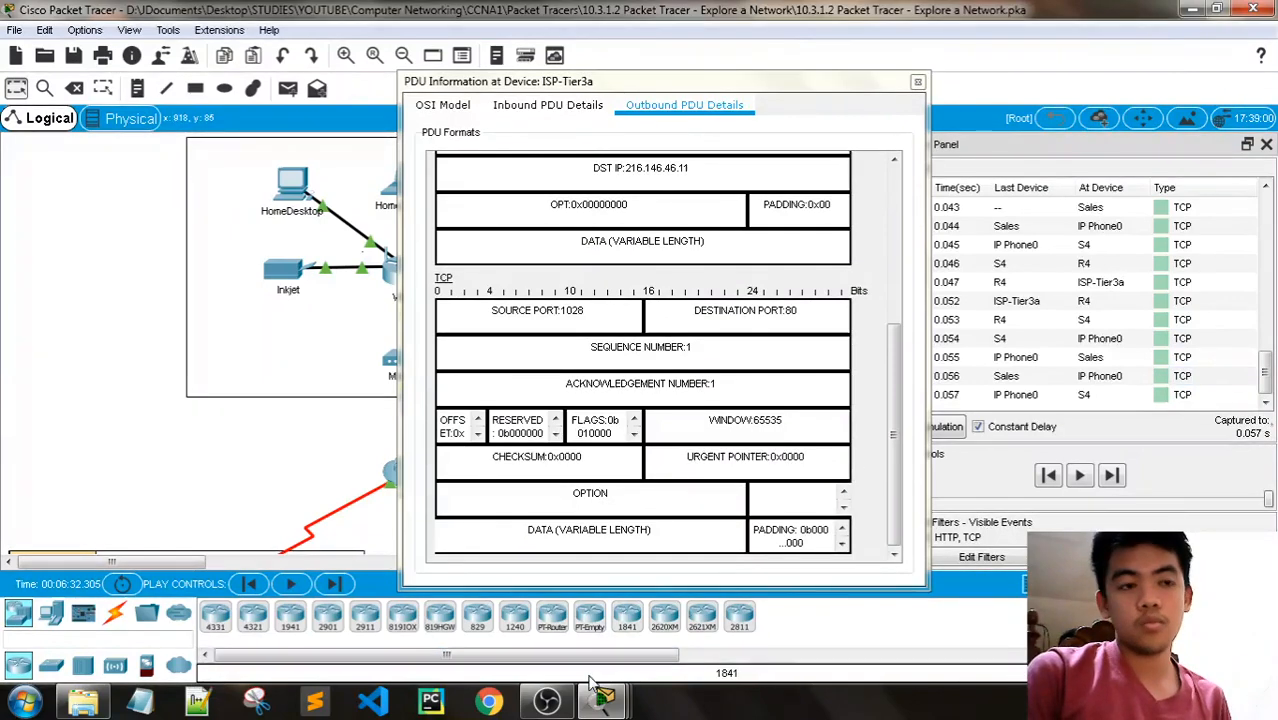
pyautogui.moveTo(603, 700)
pyautogui.click(585, 575)
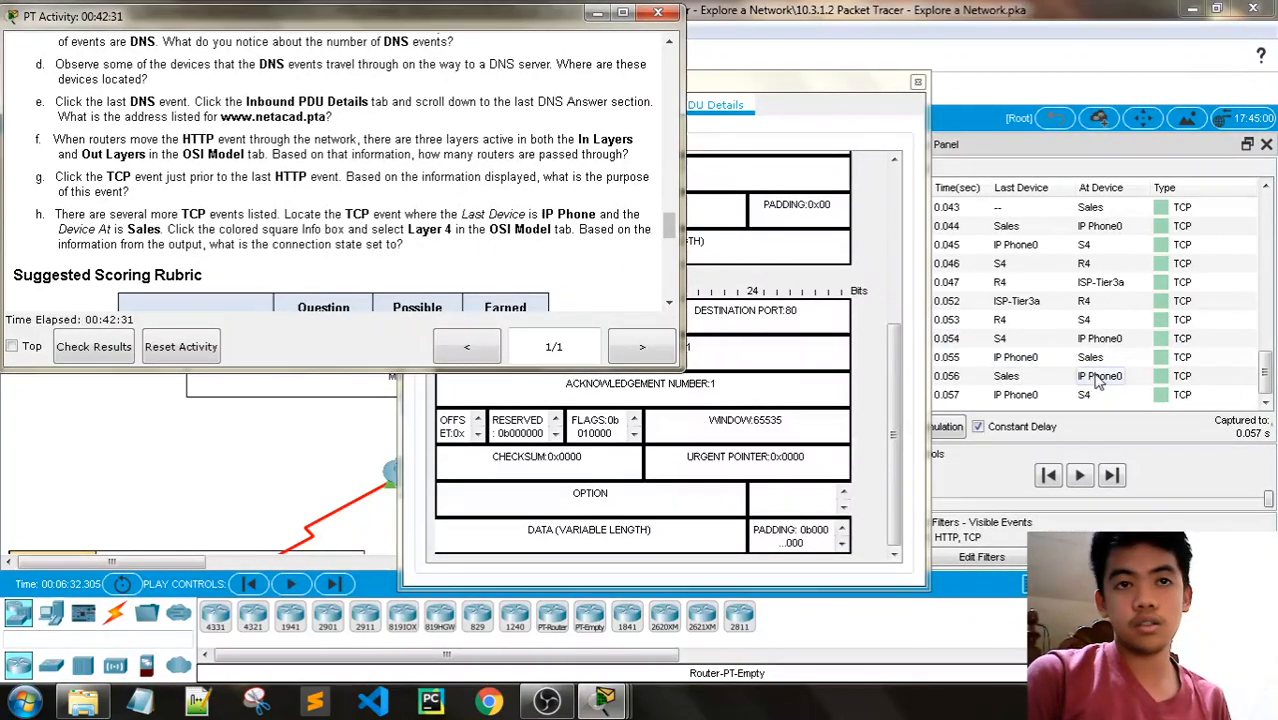
# - Open the 0.055 s TCP event from IP Phone0 to Sales and examine its Layer 4 information in the OSI model
pyautogui.click(1163, 358)
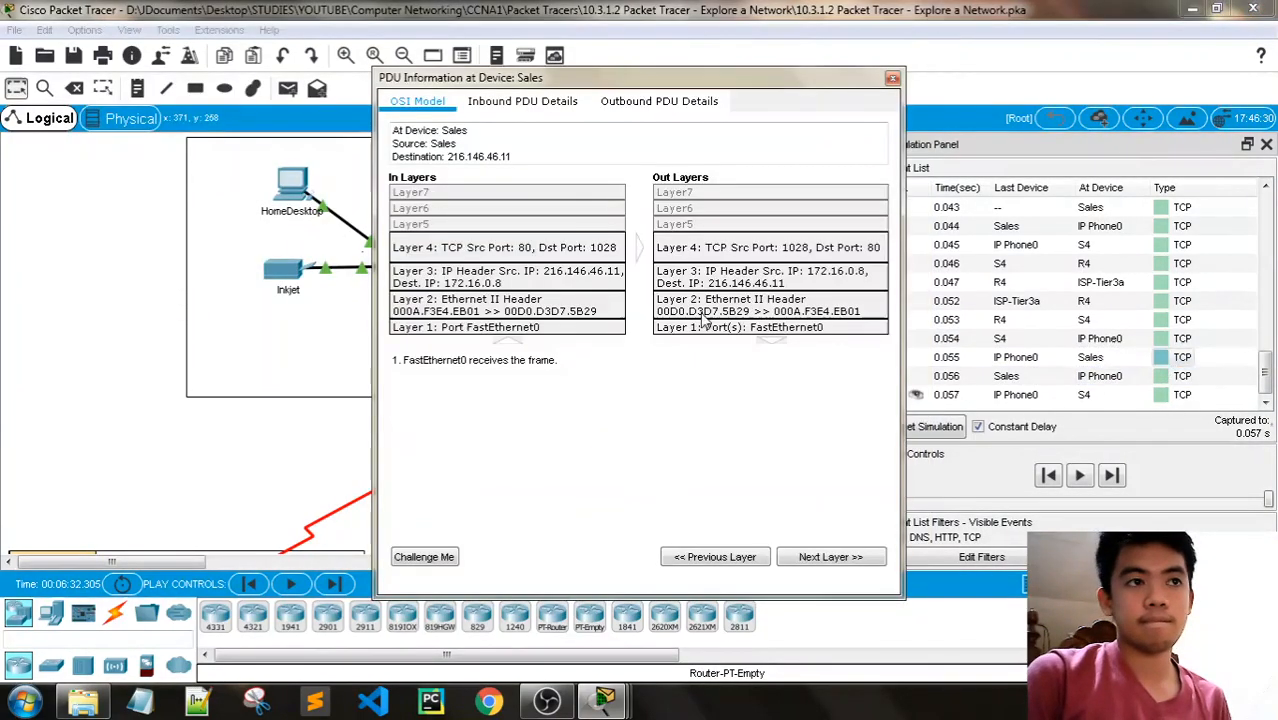
pyautogui.moveTo(604, 700)
pyautogui.click(600, 570)
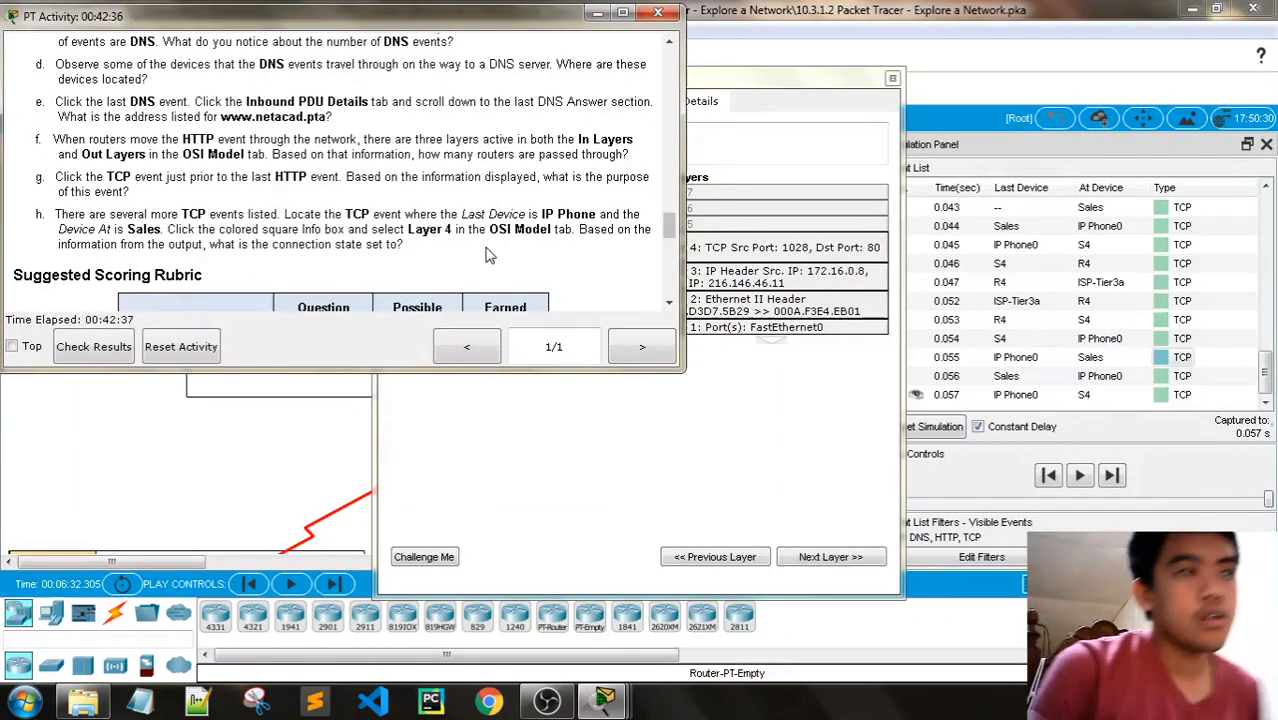
pyautogui.click(695, 110)
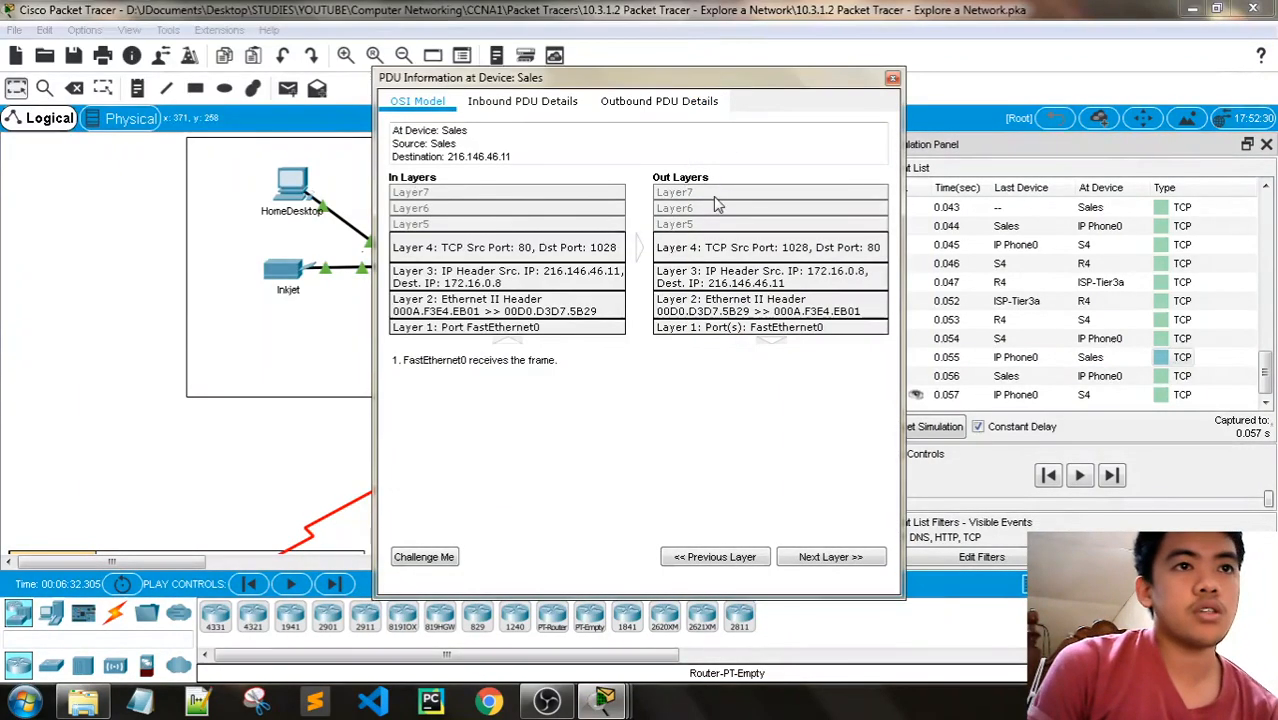
pyautogui.click(545, 250)
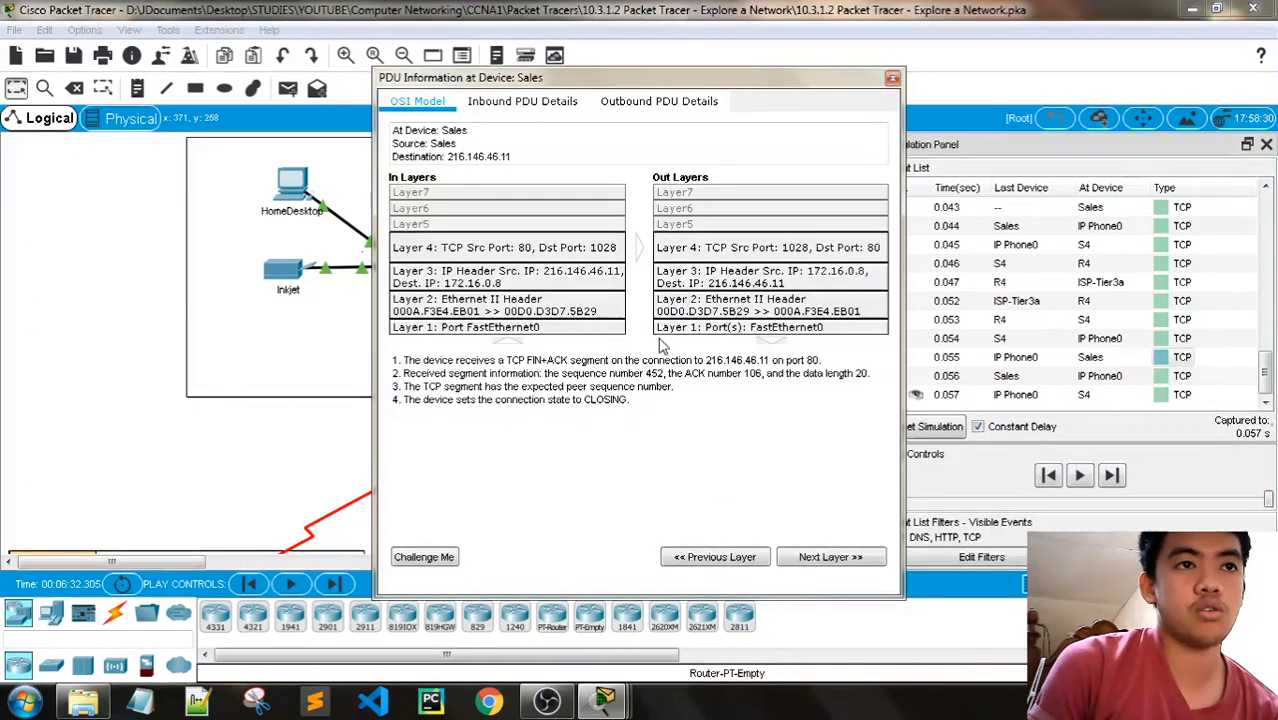
pyautogui.click(719, 252)
pyautogui.click(540, 252)
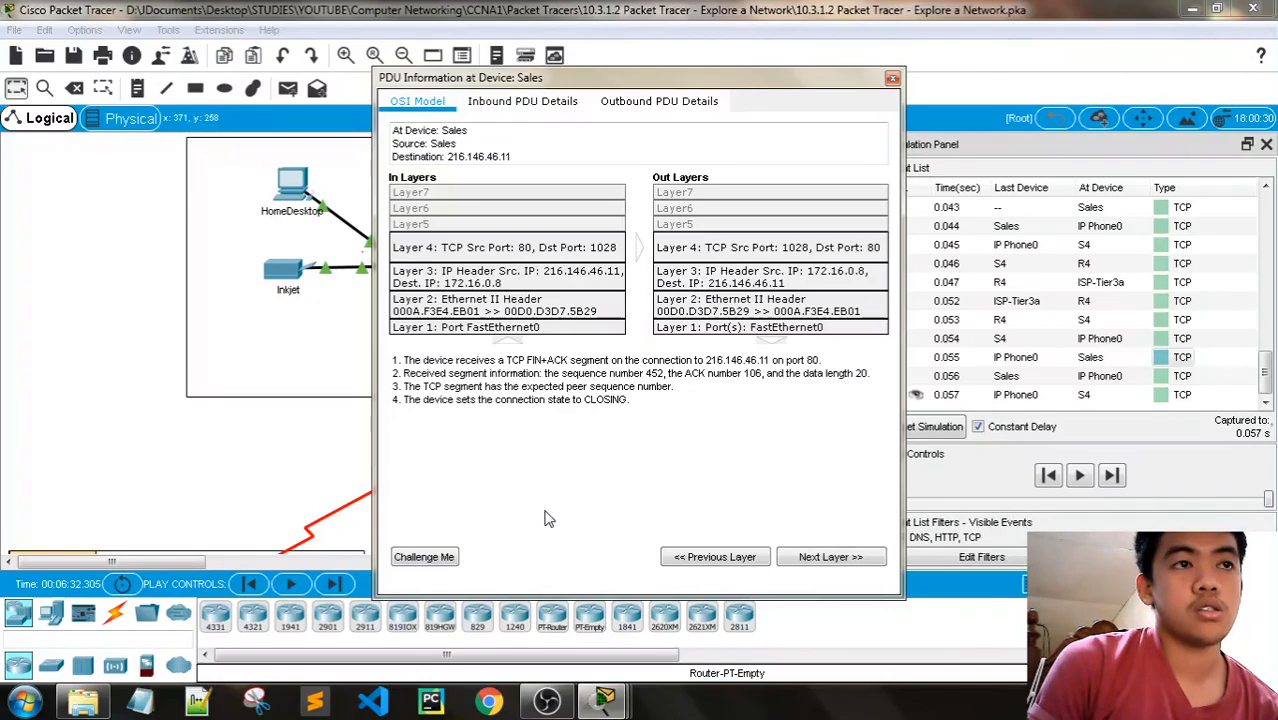
# - Review the PT Activity instructions from the objectives to the scoring rubric for unanswered questions, and close the Sales PDU information window
pyautogui.moveTo(605, 698)
pyautogui.click(630, 635)
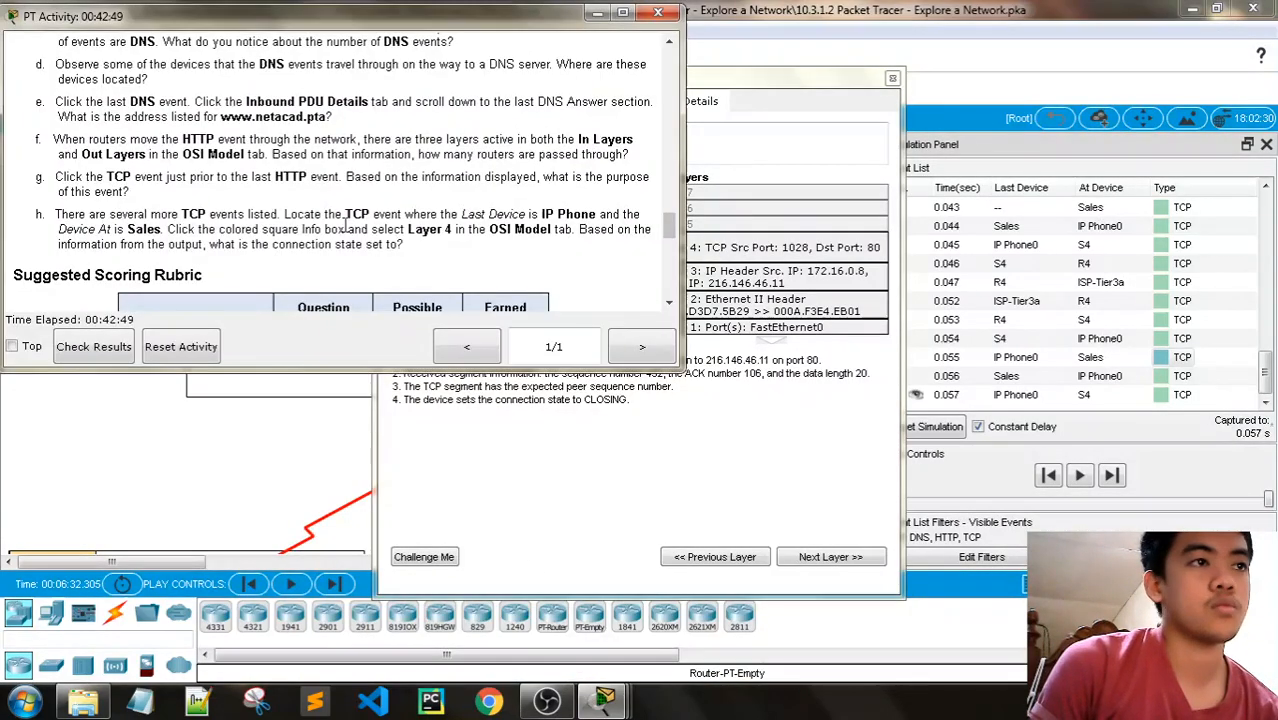
pyautogui.scroll(-5, 419, 252)
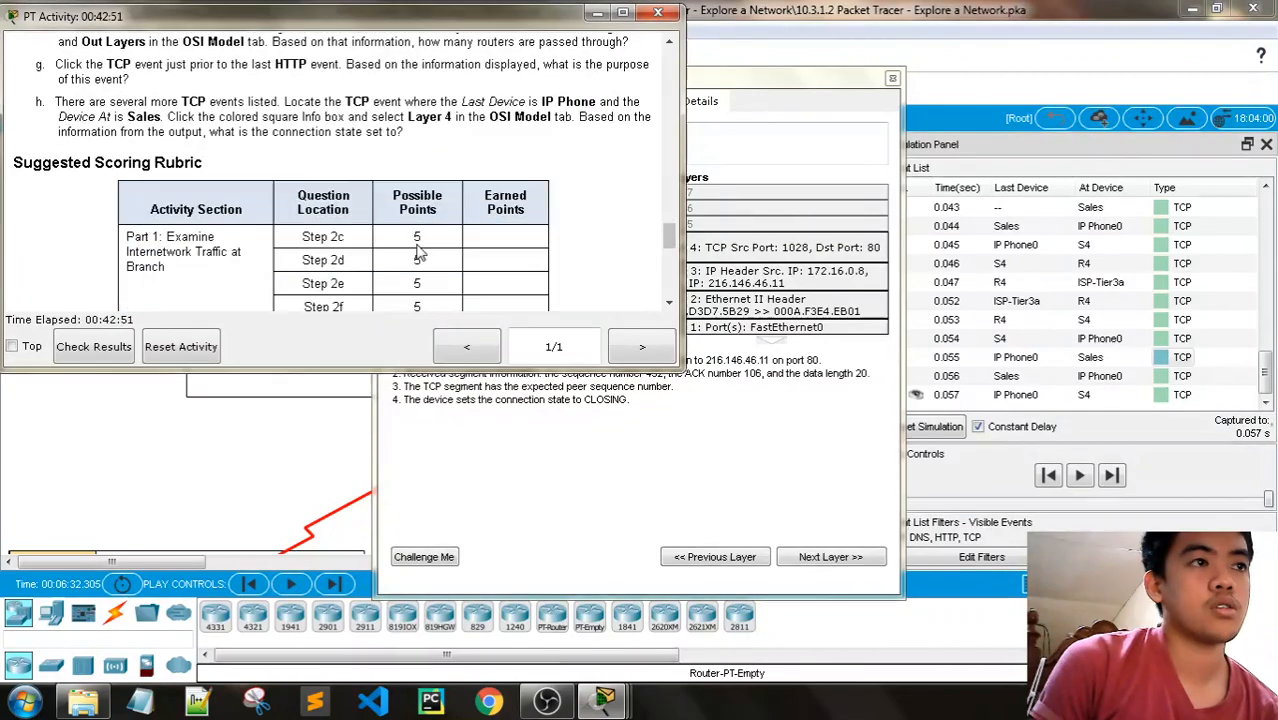
pyautogui.scroll(5, 425, 245)
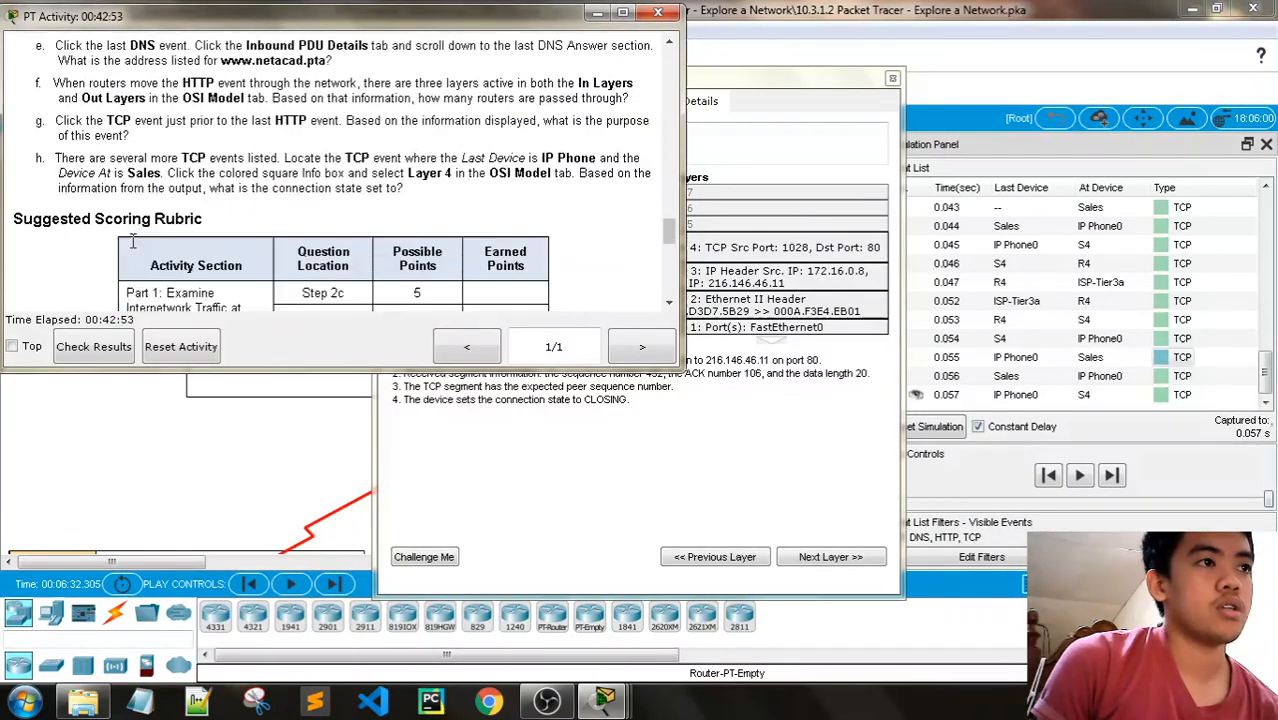
pyautogui.scroll(-5, 428, 240)
pyautogui.scroll(-4, 414, 165)
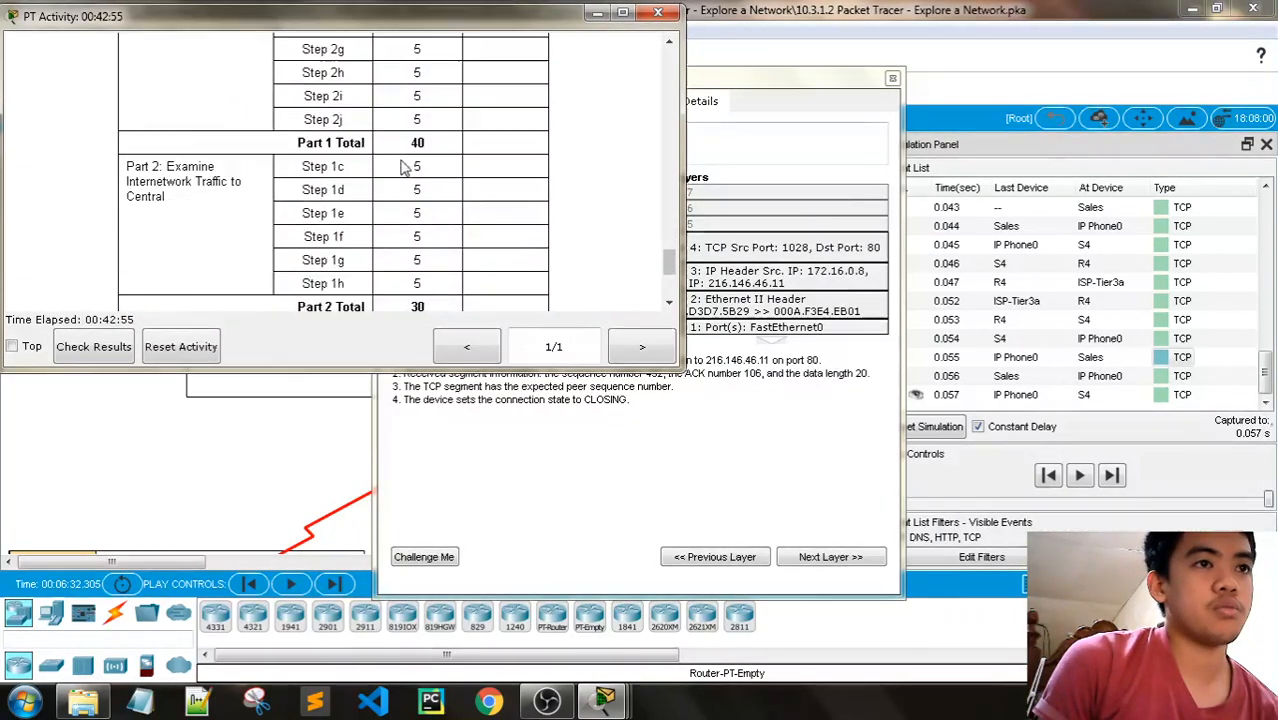
pyautogui.scroll(5, 502, 191)
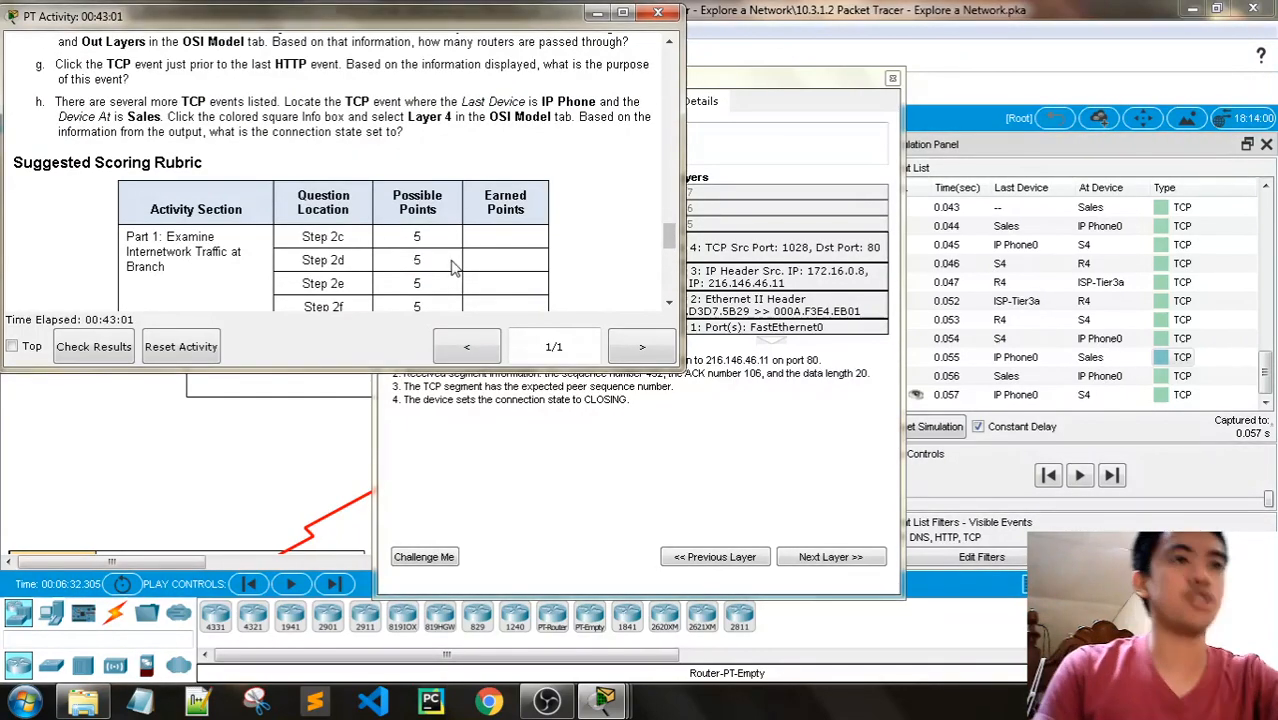
pyautogui.scroll(1, 545, 228)
pyautogui.scroll(12, 540, 228)
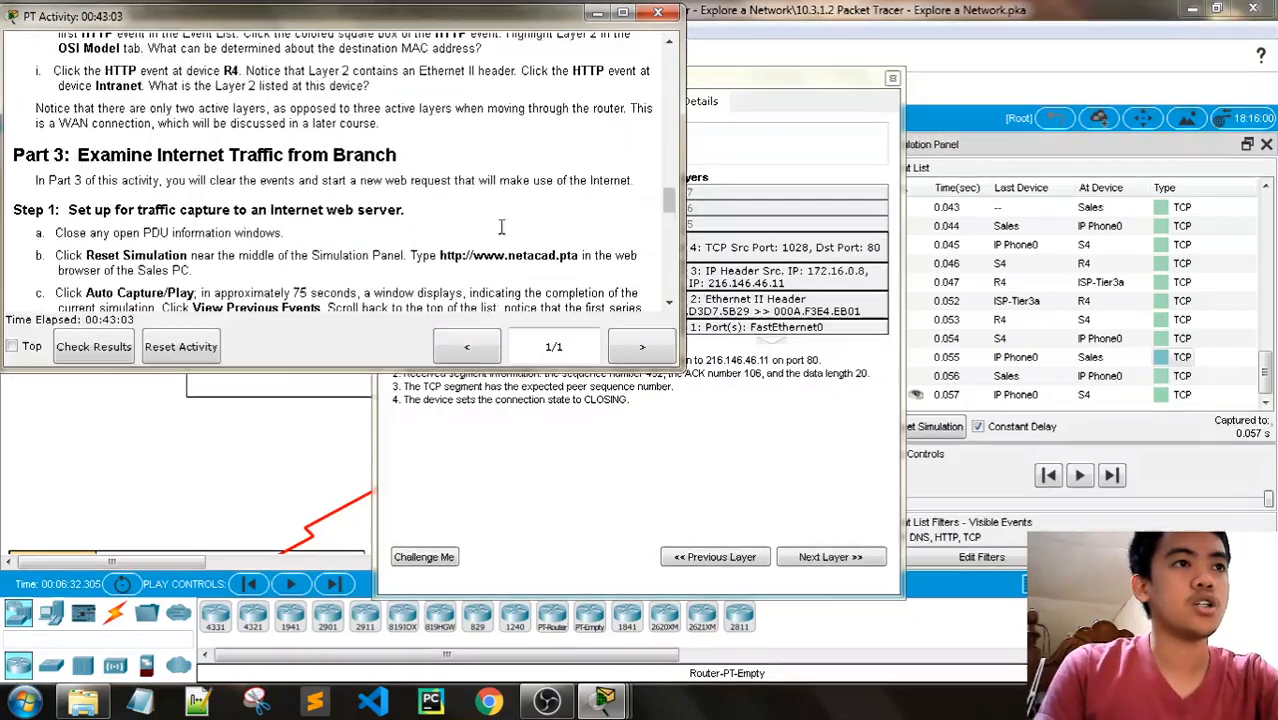
pyautogui.scroll(15, 499, 232)
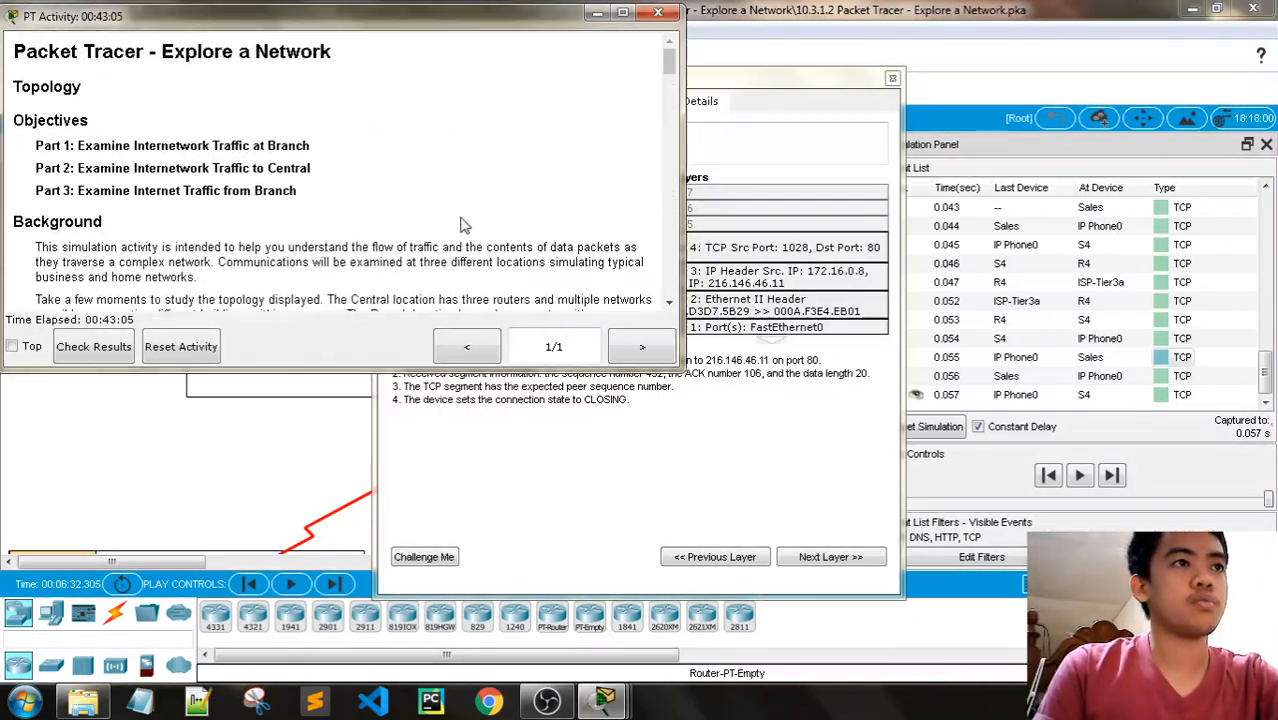
pyautogui.scroll(-13, 462, 223)
pyautogui.scroll(-12, 480, 172)
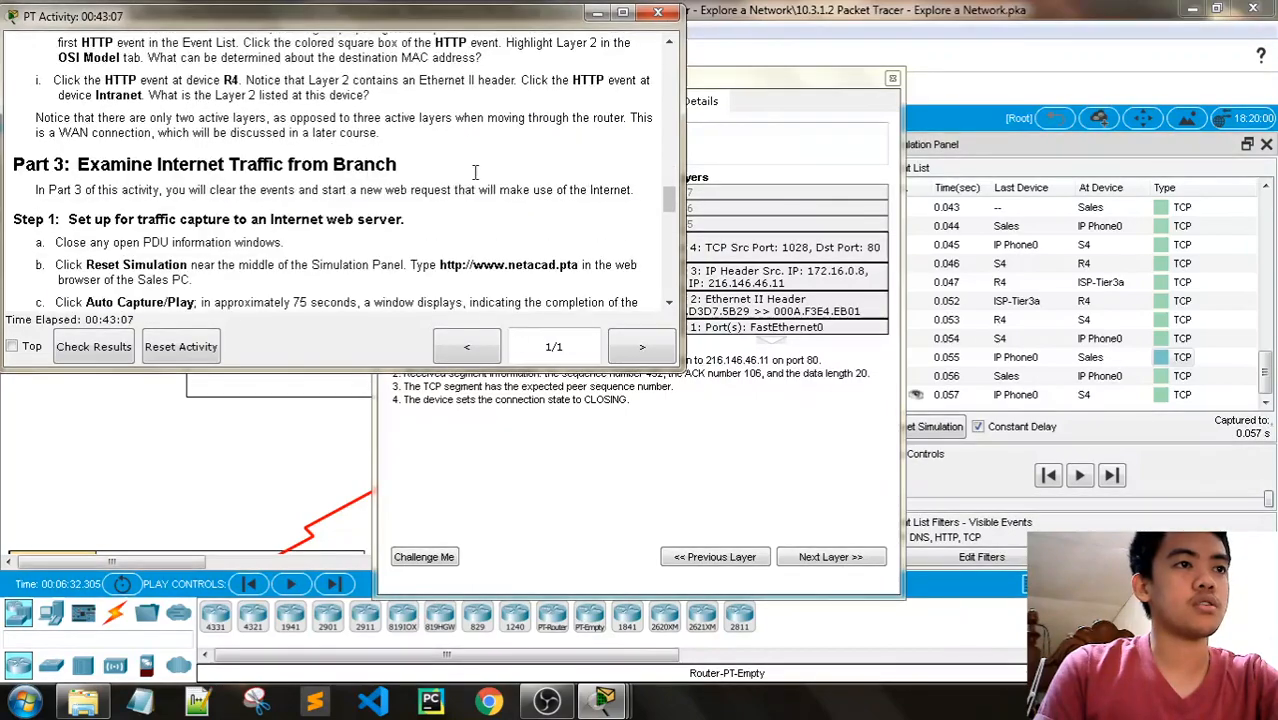
pyautogui.scroll(-2, 531, 166)
pyautogui.scroll(2, 533, 170)
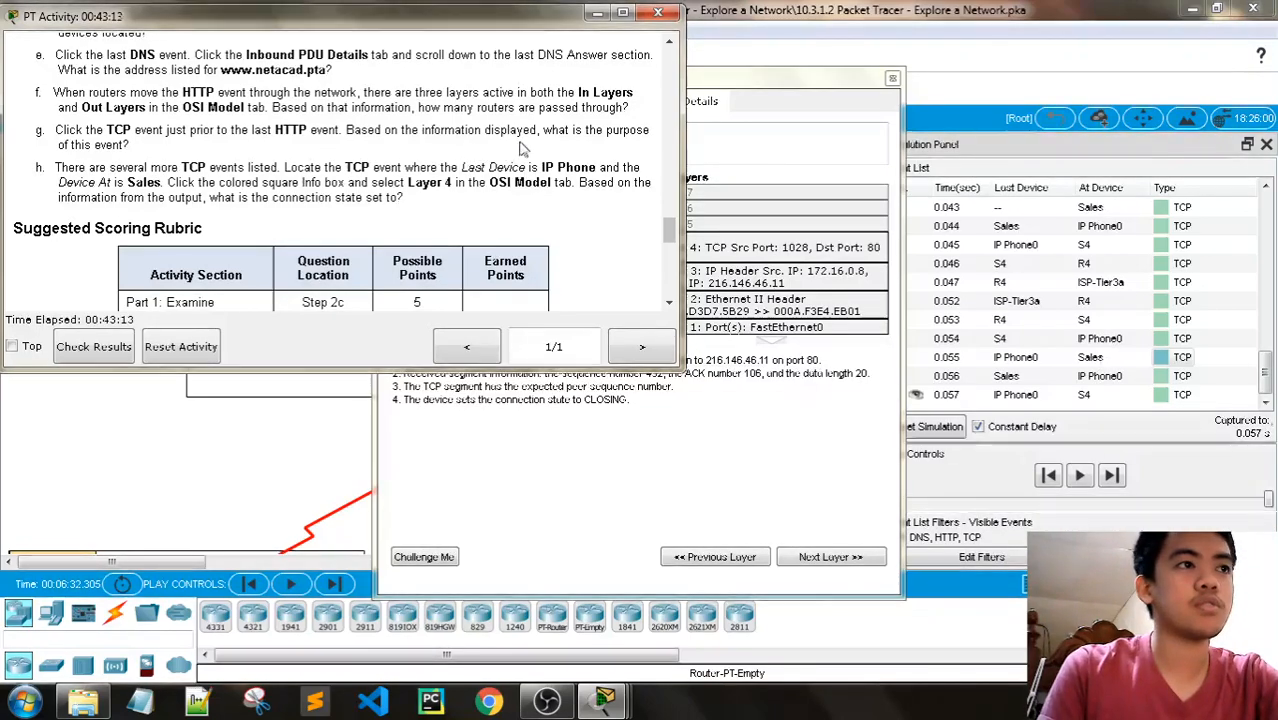
pyautogui.click(893, 79)
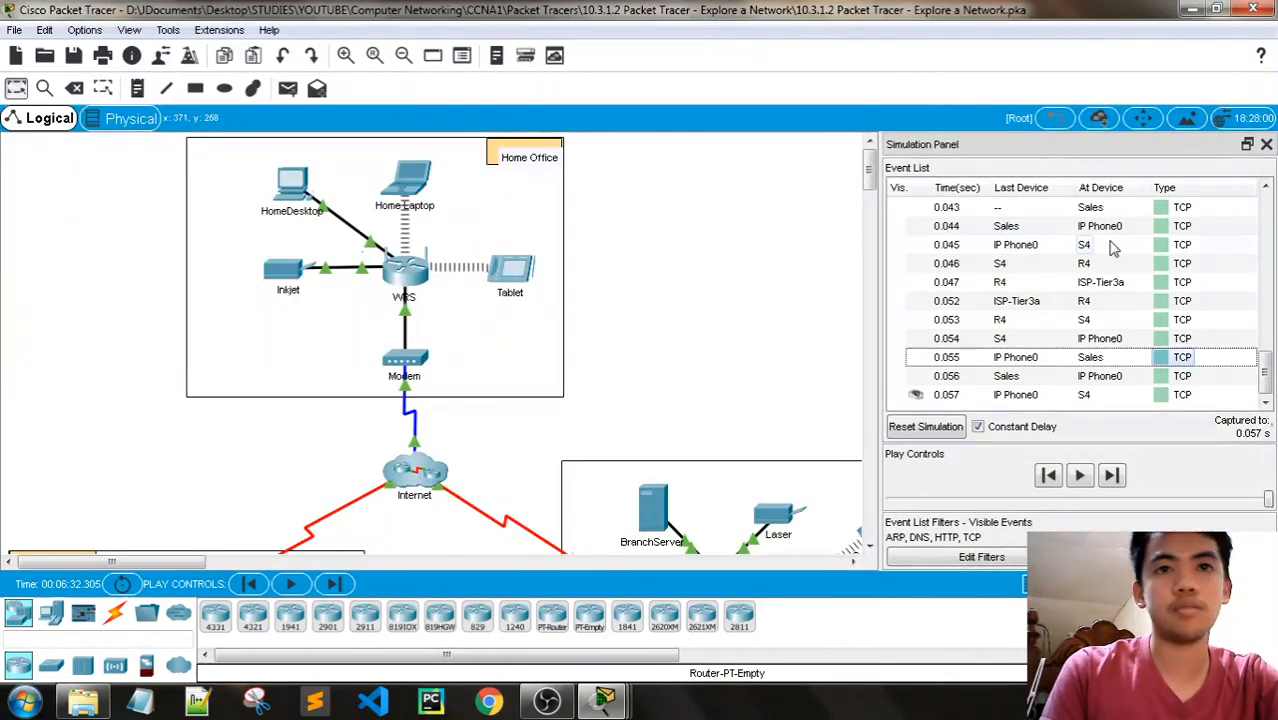
# - Examine the 0.030 s TCP event from IP Phone0 to Sales through its inbound Layer 4, and recheck question h in the PT Activity instructions
pyautogui.scroll(7, 1161, 300)
pyautogui.scroll(-1, 1161, 300)
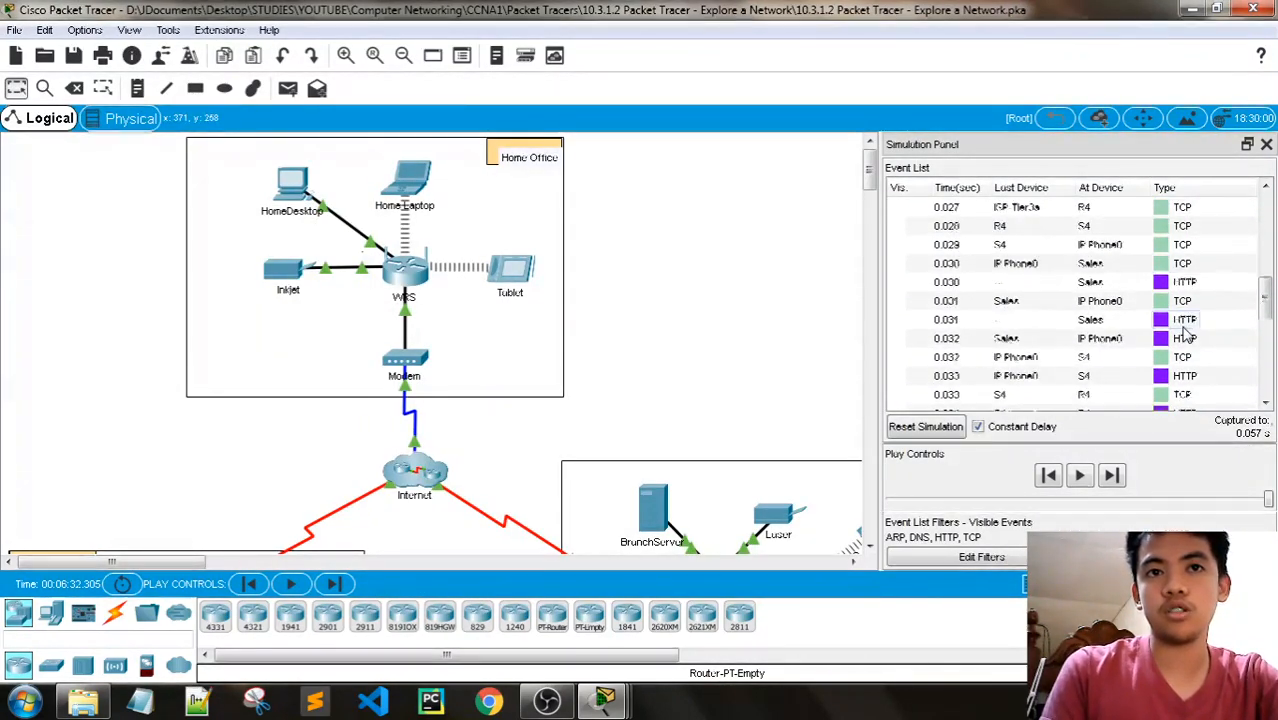
pyautogui.click(1161, 264)
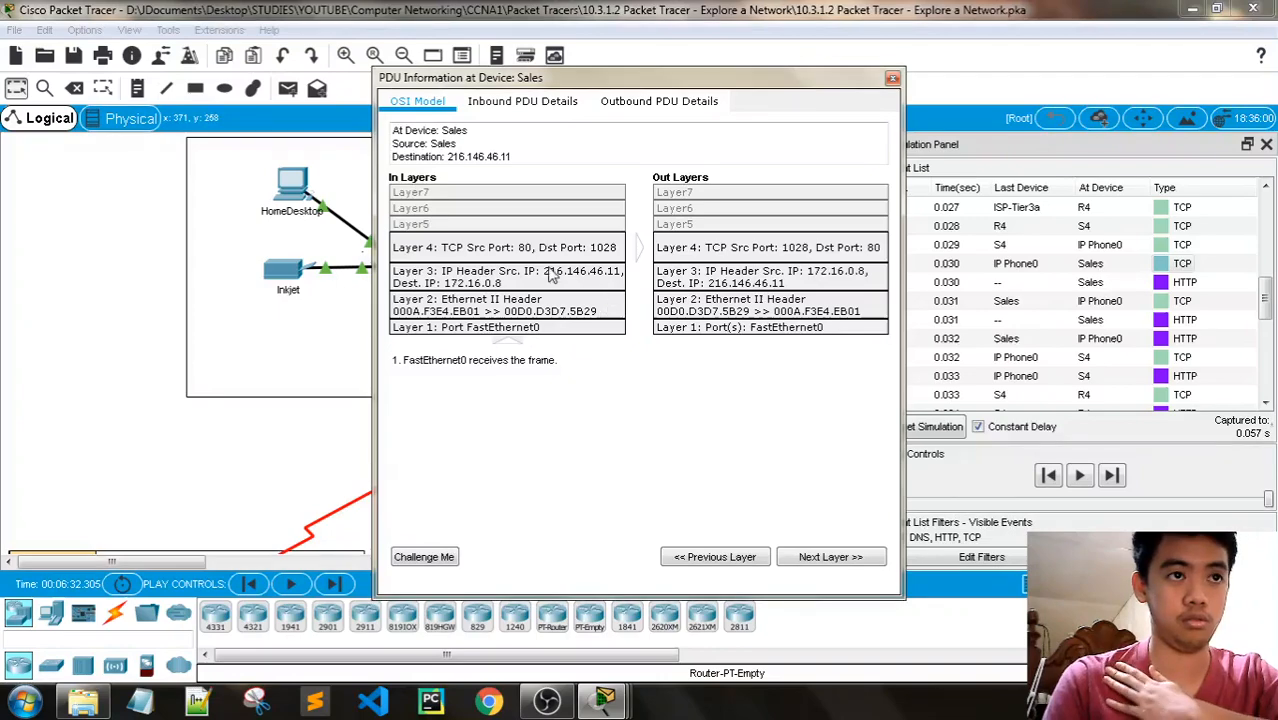
pyautogui.click(833, 557)
pyautogui.click(838, 560)
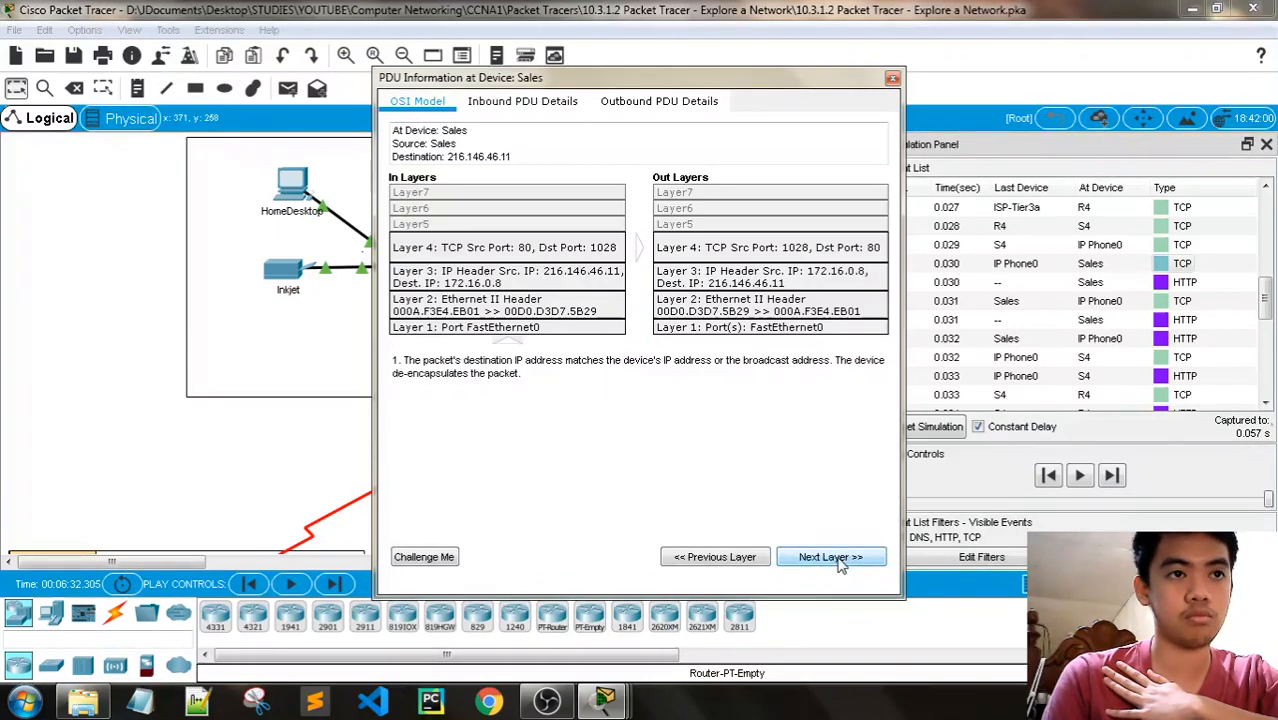
pyautogui.click(841, 564)
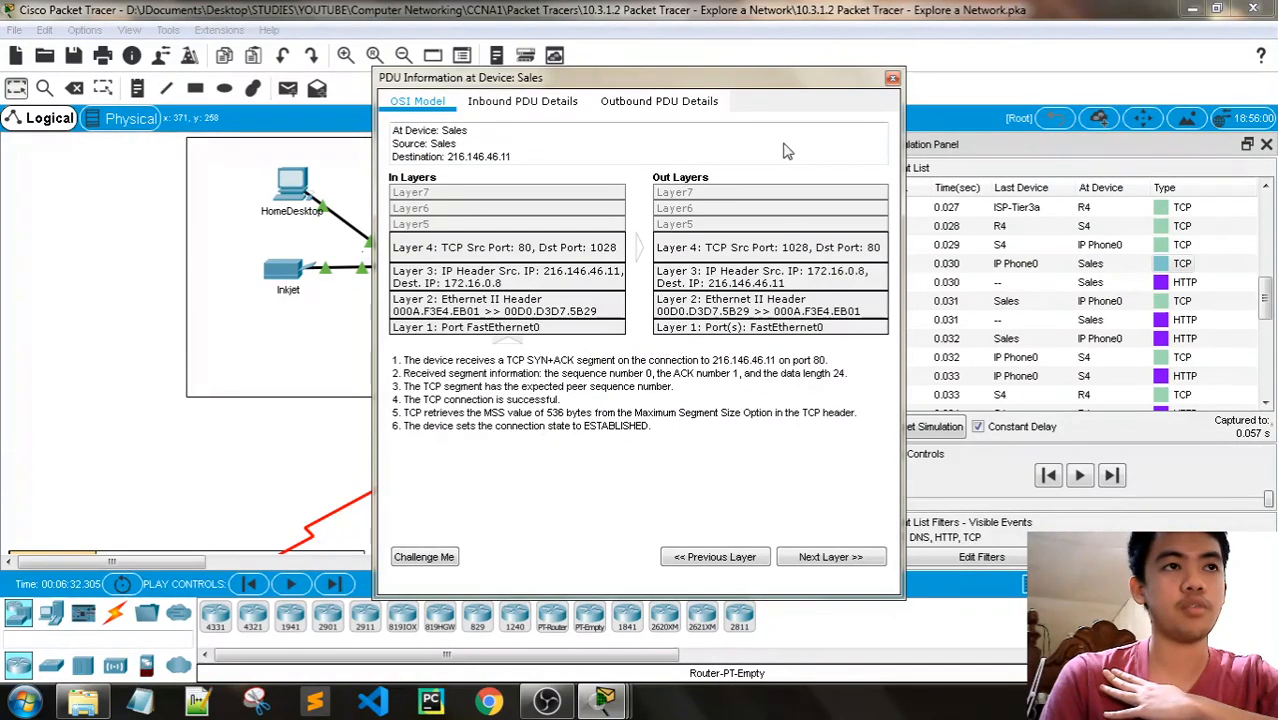
pyautogui.click(892, 78)
pyautogui.moveTo(604, 700)
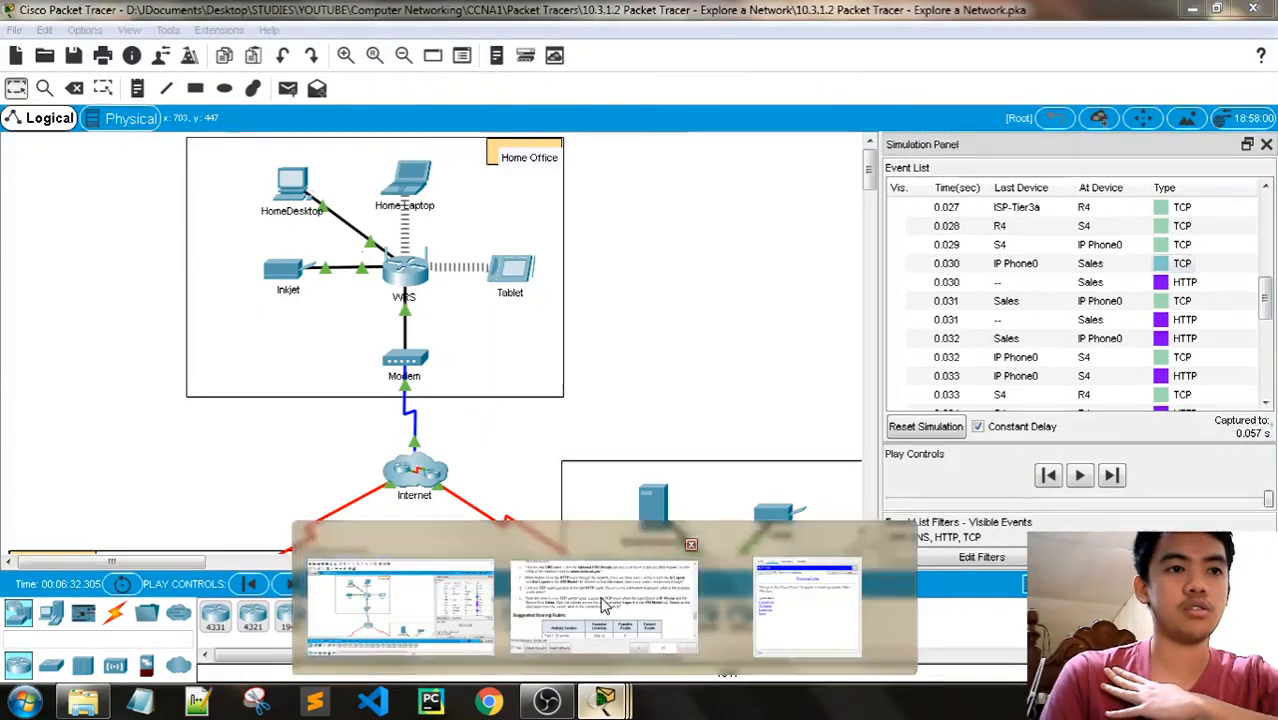
pyautogui.click(604, 606)
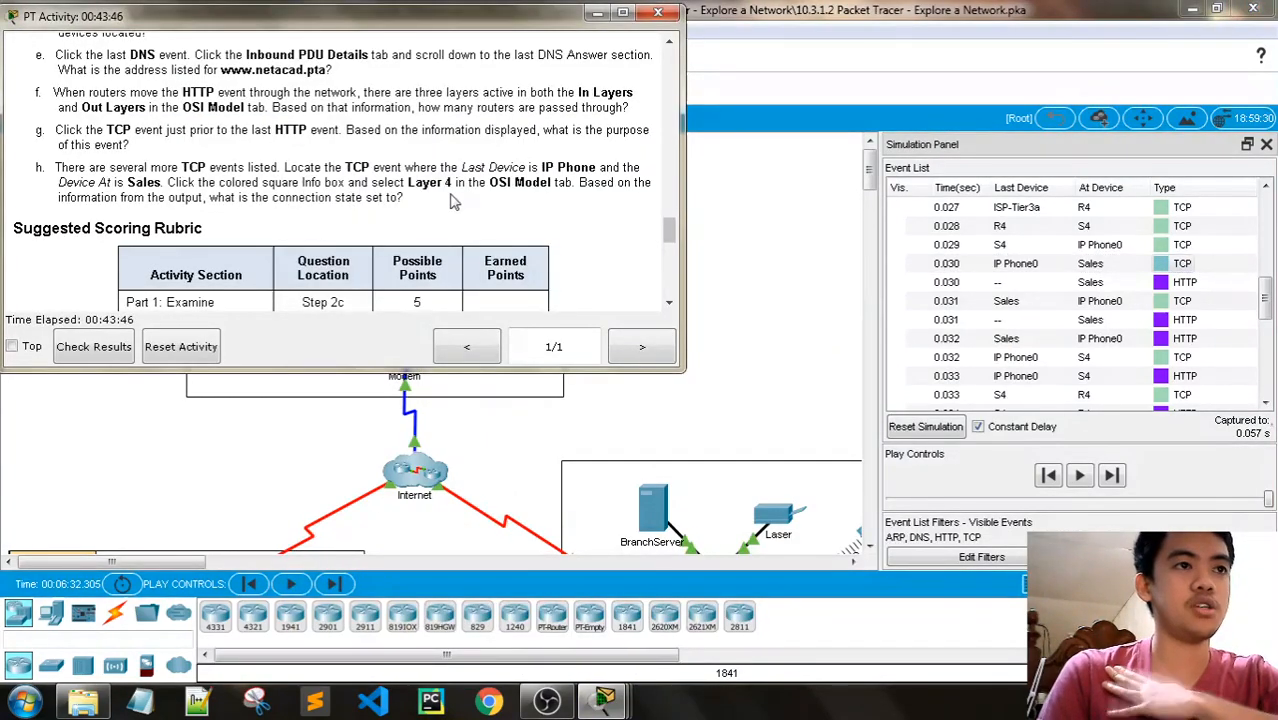